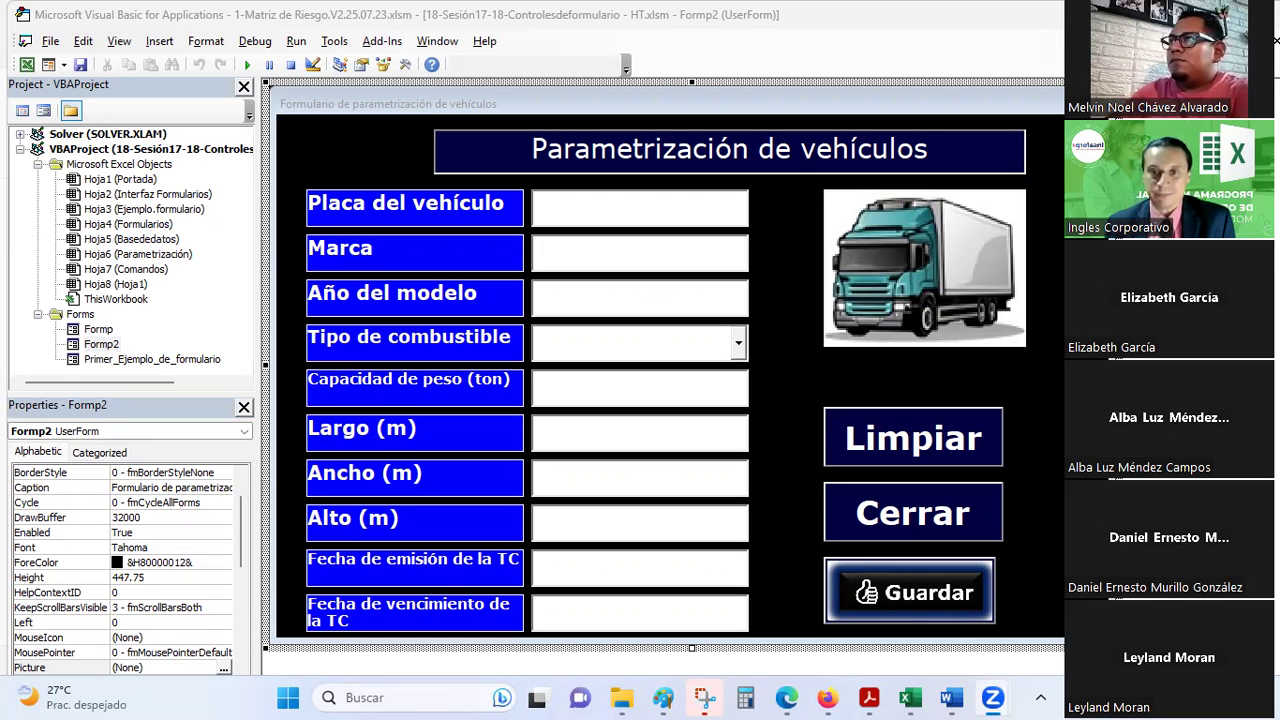
# - Set the Guardar button's BackStyle to 0 - fmBackStyleTransparent
pyautogui.click(1035, 486)
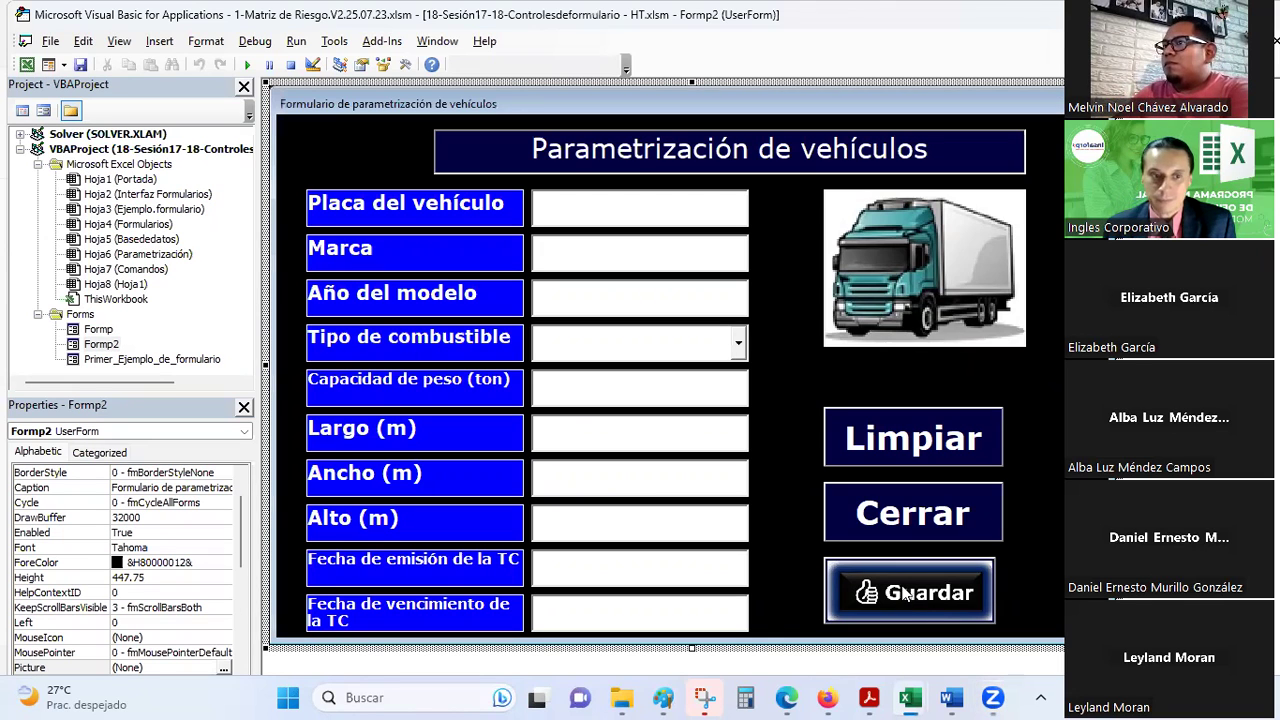
pyautogui.click(916, 582)
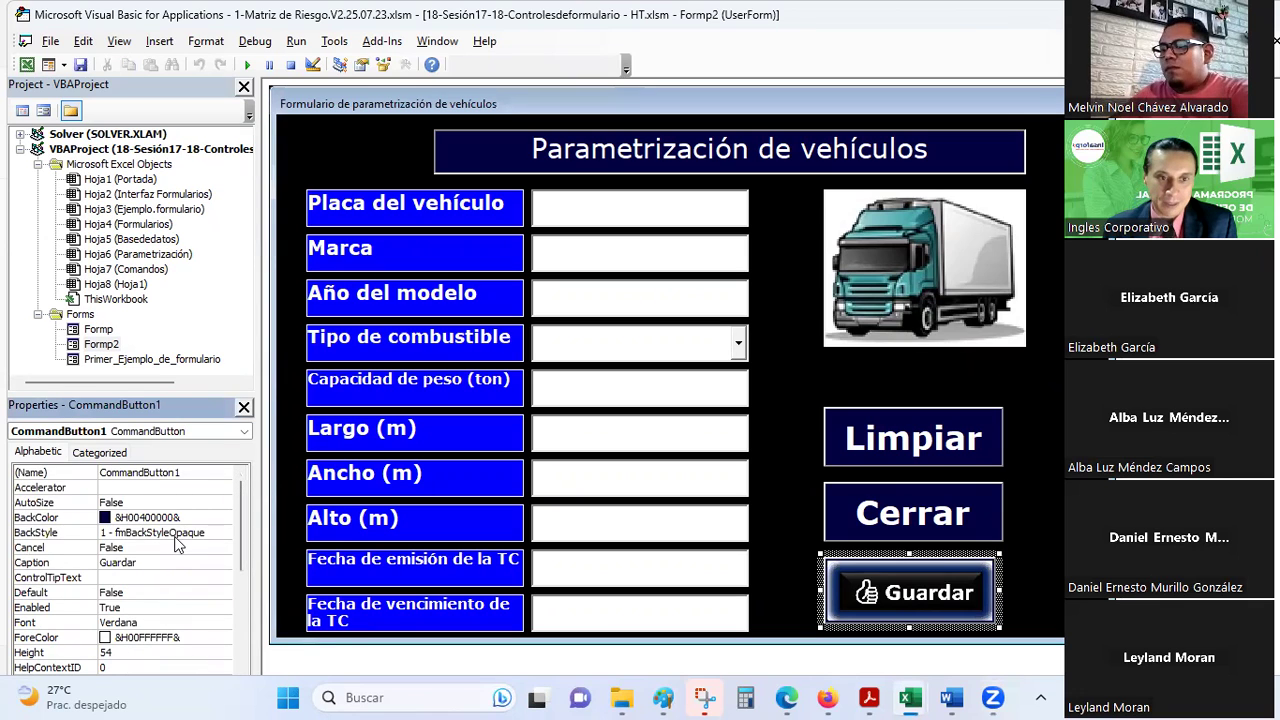
pyautogui.click(210, 532)
pyautogui.click(224, 532)
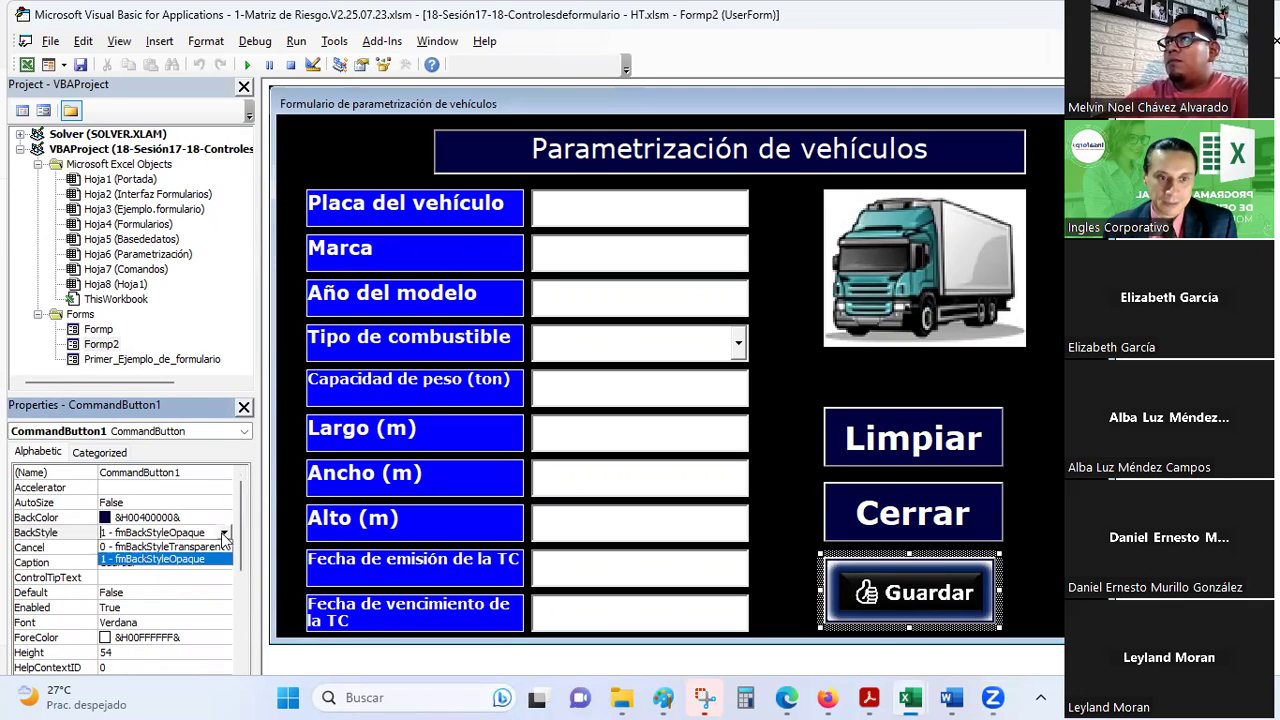
pyautogui.click(192, 555)
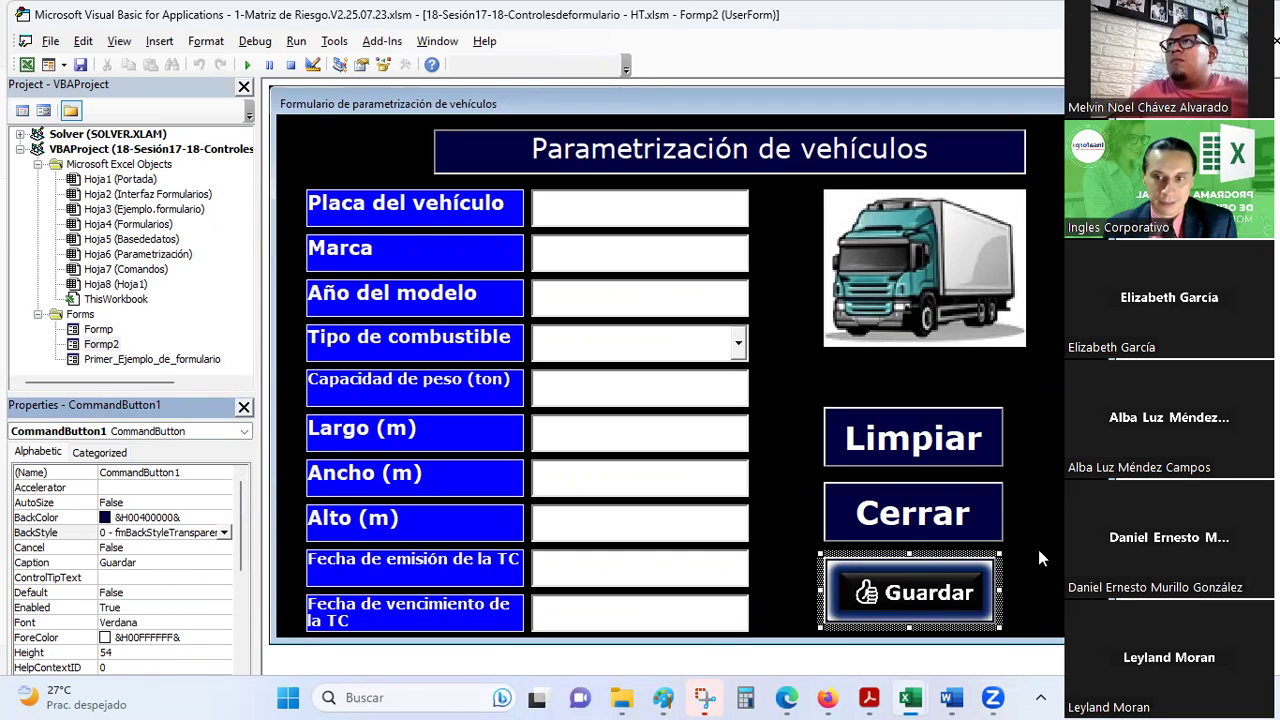
# - Turn AutoSize to True on the Guardar button so it fits its picture, and move it up
pyautogui.click(1038, 549)
pyautogui.click(890, 566)
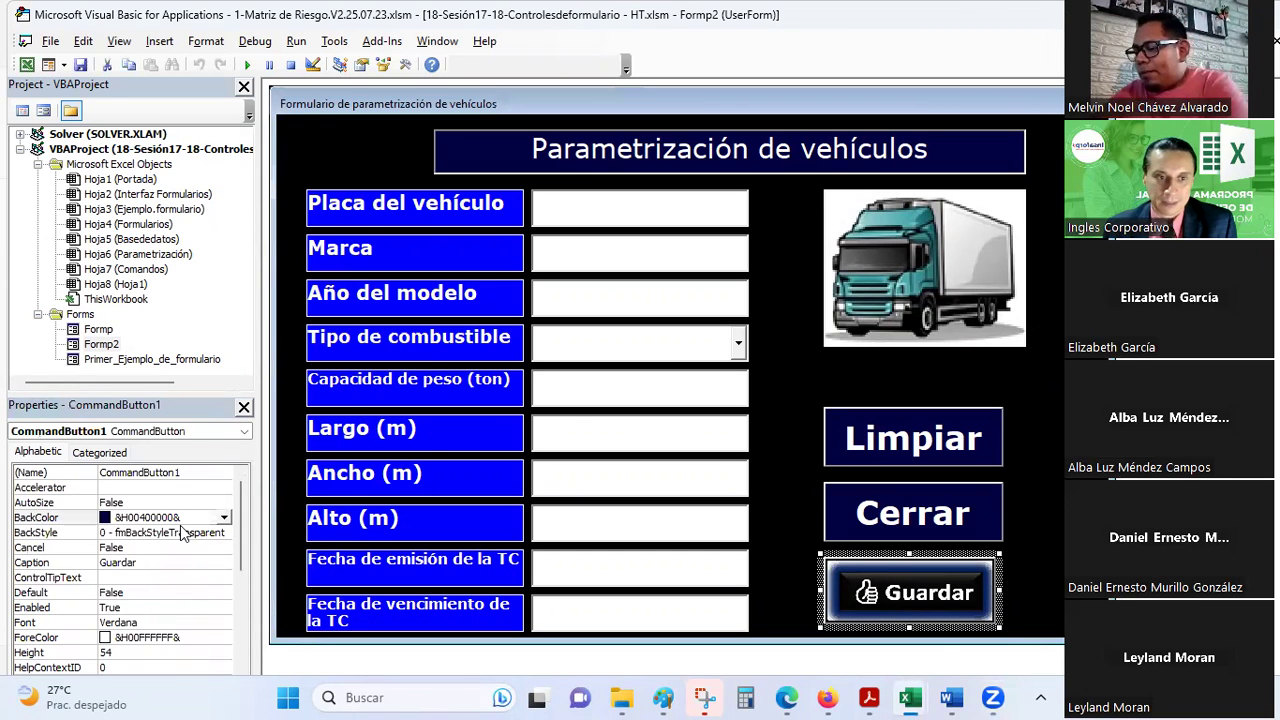
pyautogui.scroll(-1, 167, 567)
pyautogui.scroll(-1, 167, 567)
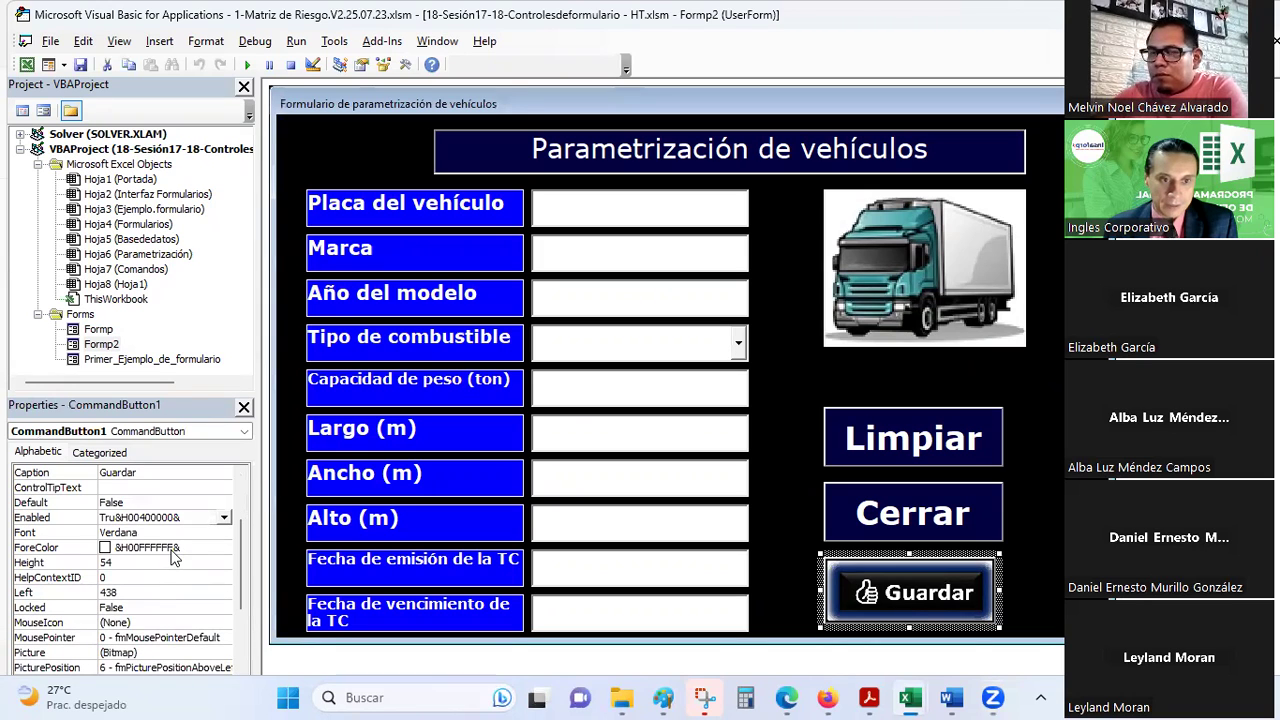
pyautogui.click(171, 549)
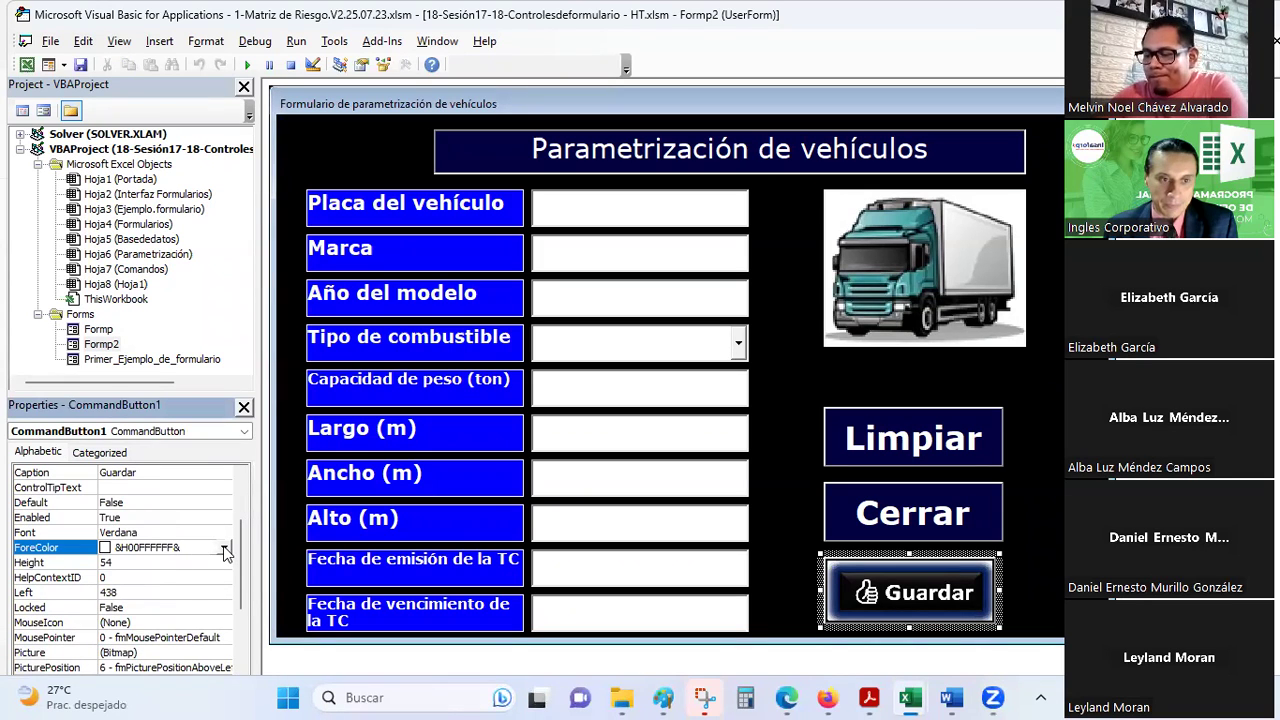
pyautogui.scroll(-1, 242, 568)
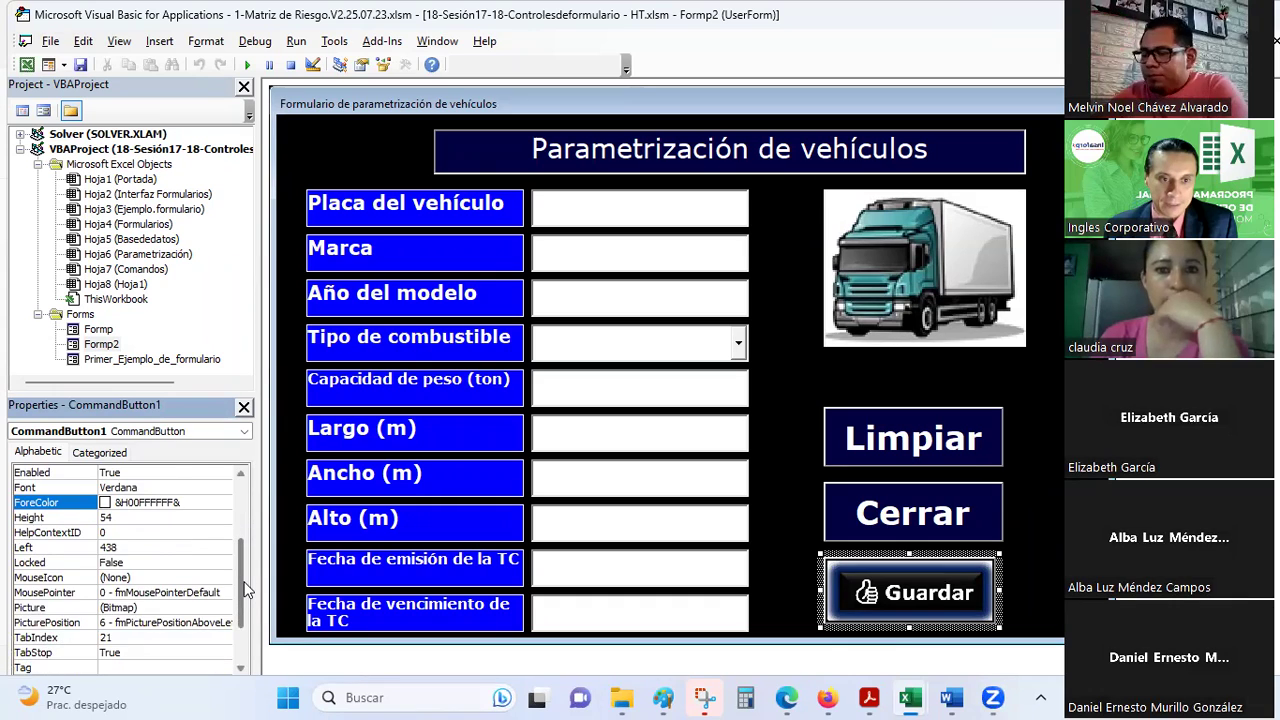
pyautogui.scroll(4, 246, 590)
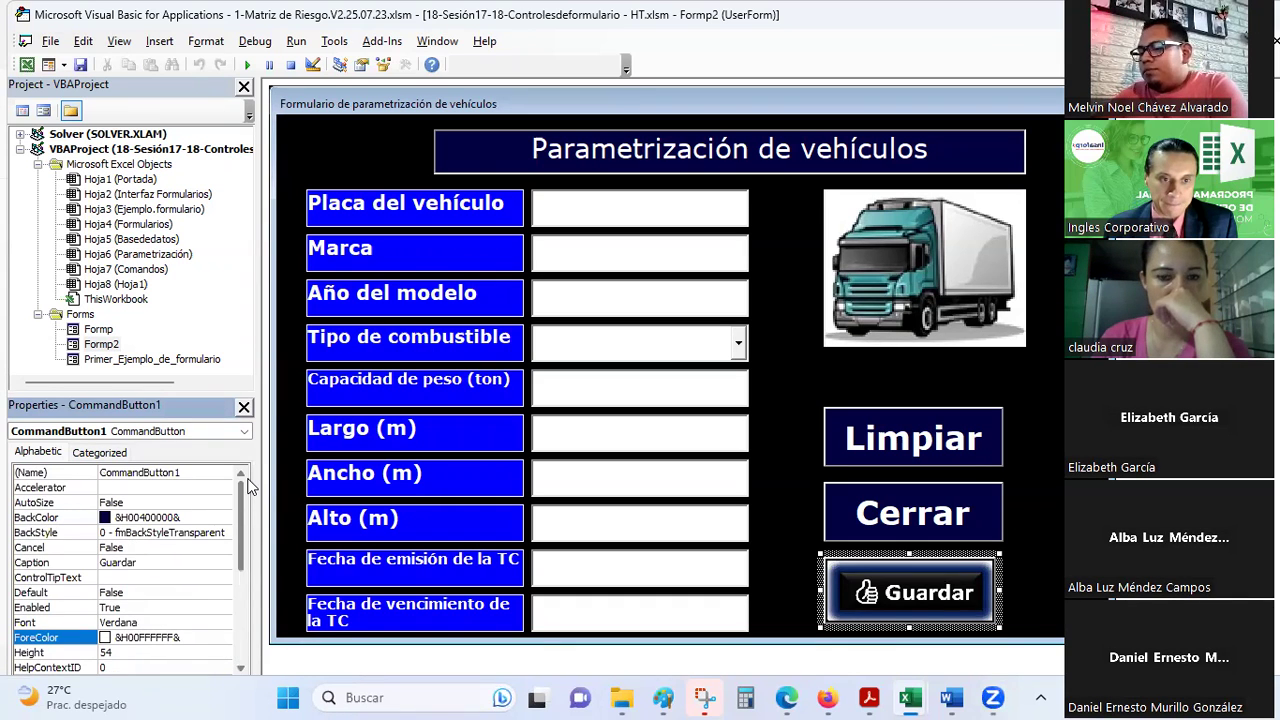
pyautogui.click(144, 503)
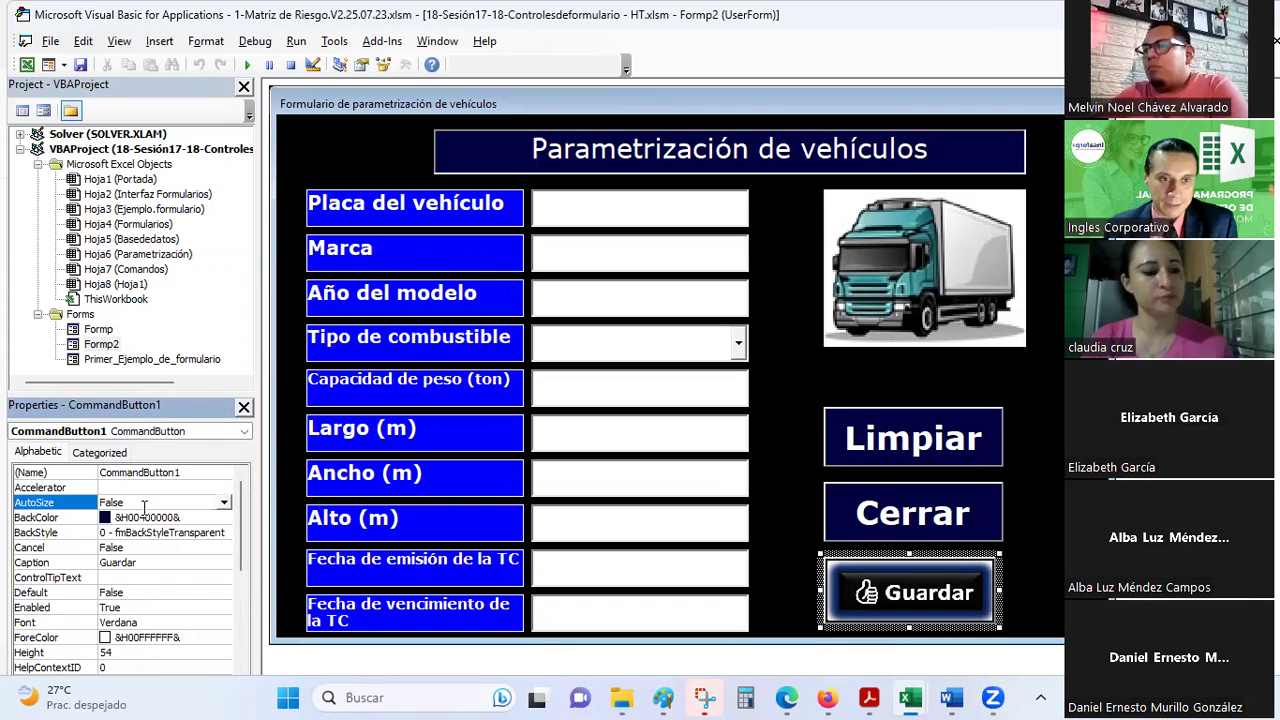
pyautogui.click(224, 503)
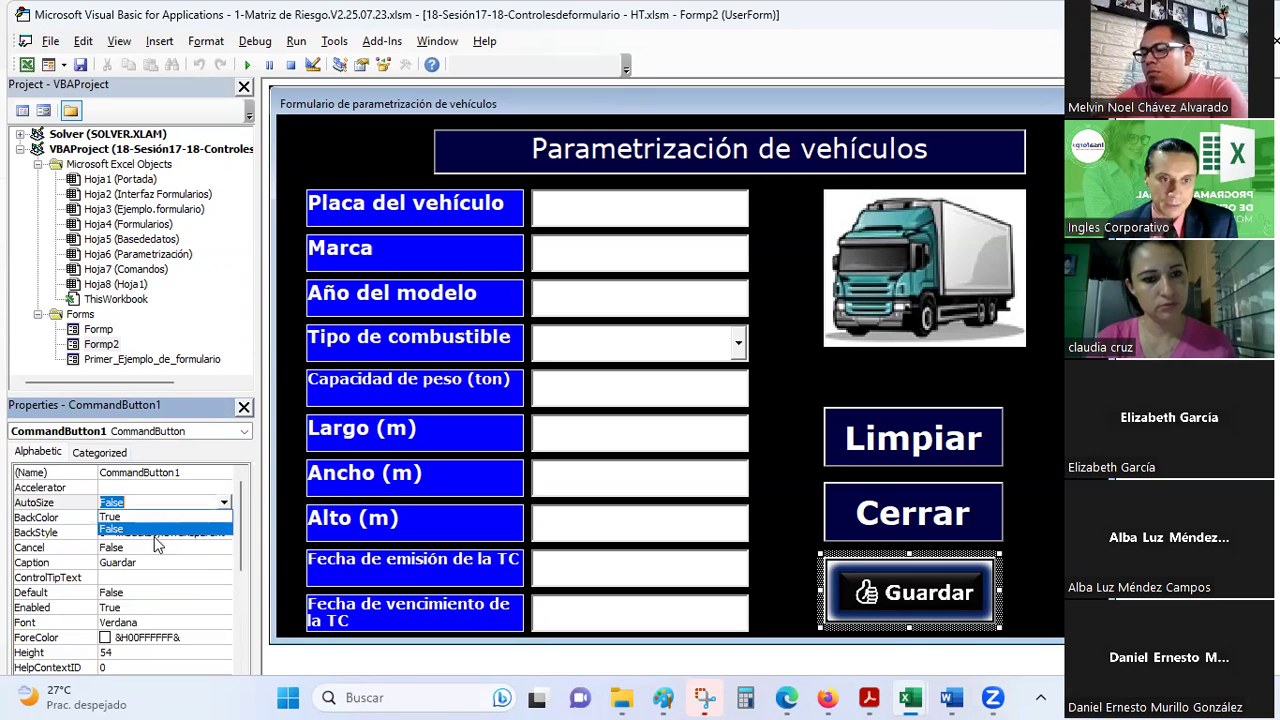
pyautogui.click(118, 517)
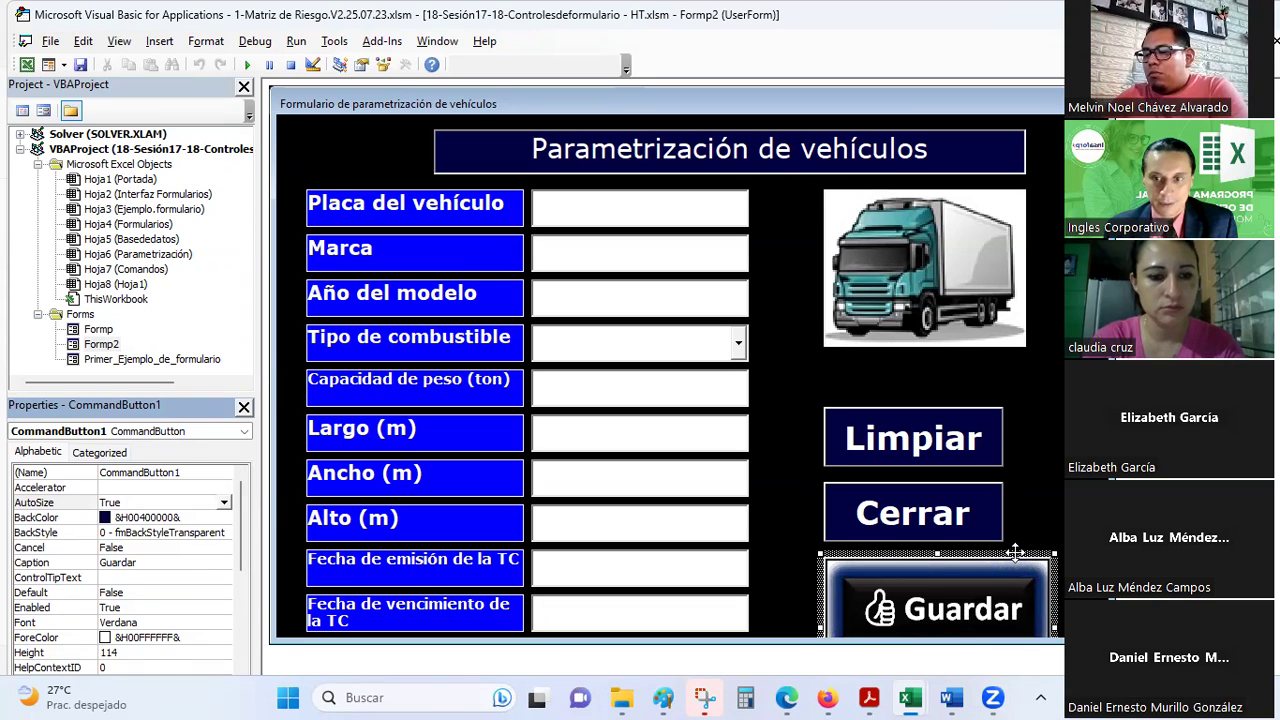
pyautogui.moveTo(1015, 552); pyautogui.dragTo(985, 518)
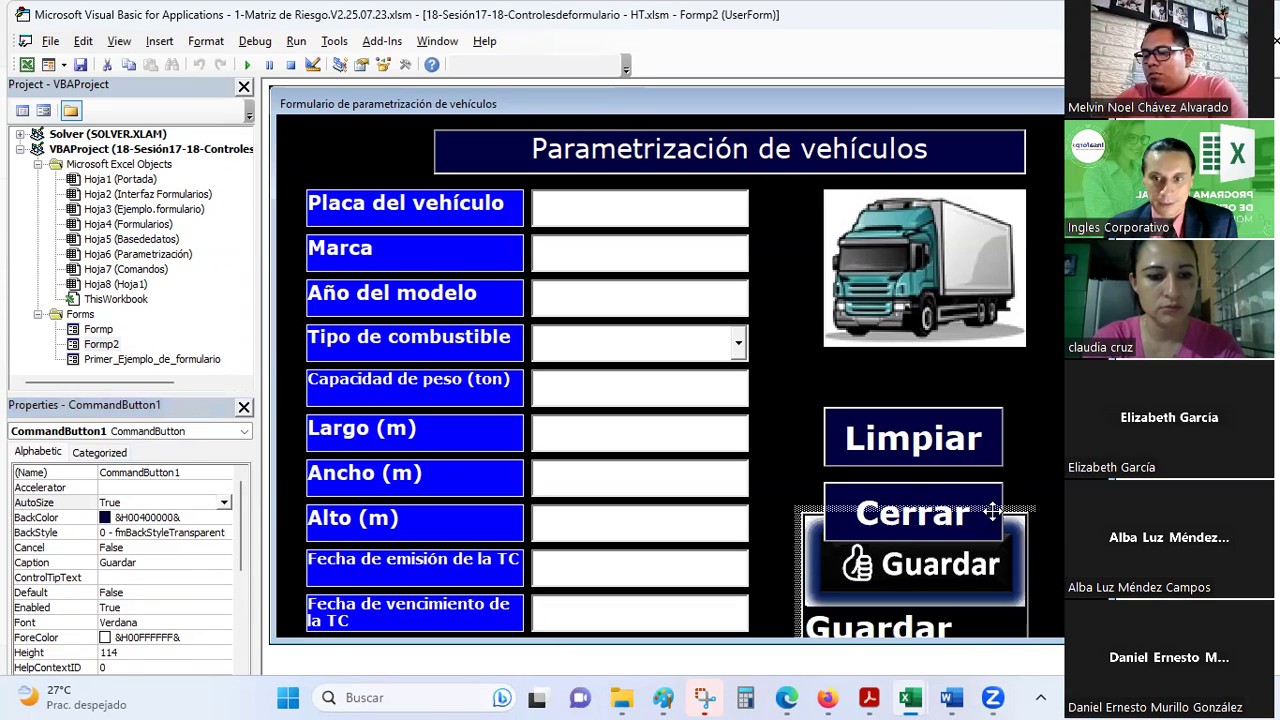
# - Set AutoSize back to False and resize the Guardar button to height 54
pyautogui.click(224, 502)
pyautogui.click(118, 529)
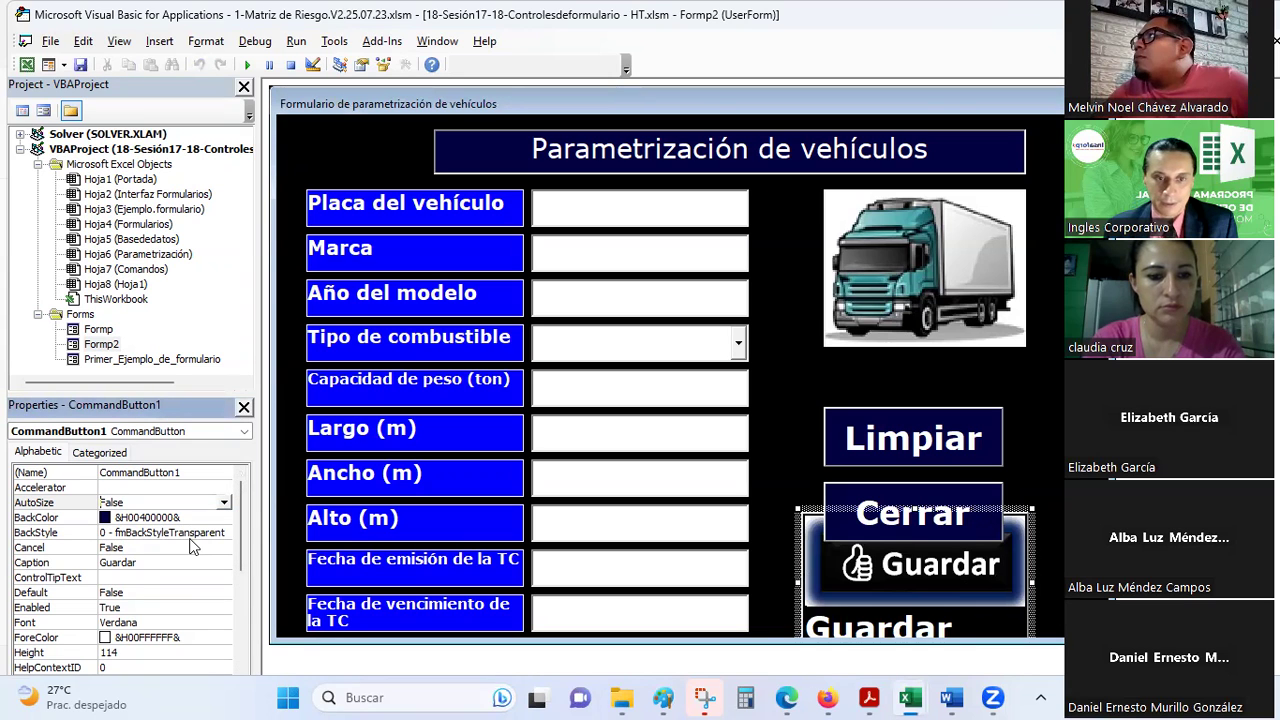
pyautogui.moveTo(1032, 508)
pyautogui.mouseDown()
pyautogui.moveTo(999, 591)
pyautogui.moveTo(986, 566)
pyautogui.mouseUp()
pyautogui.click(933, 566)
pyautogui.click(922, 565)
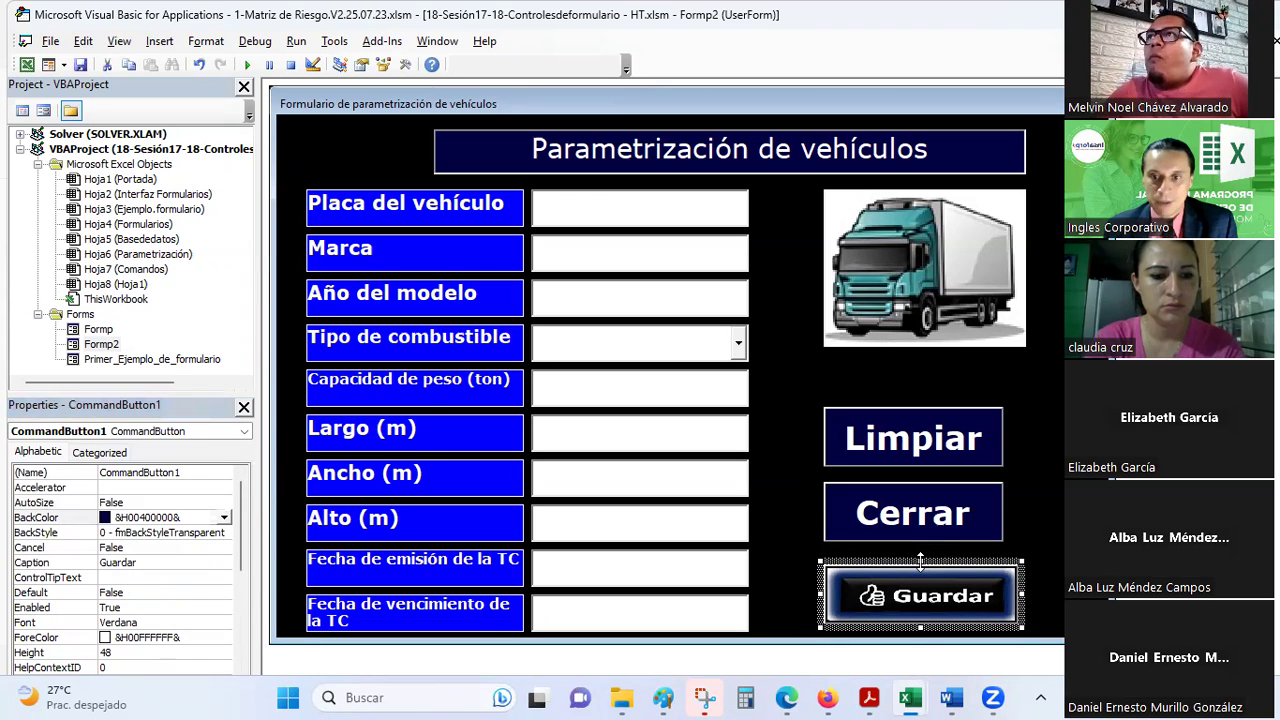
pyautogui.moveTo(921, 562); pyautogui.dragTo(921, 555)
pyautogui.click(1033, 601)
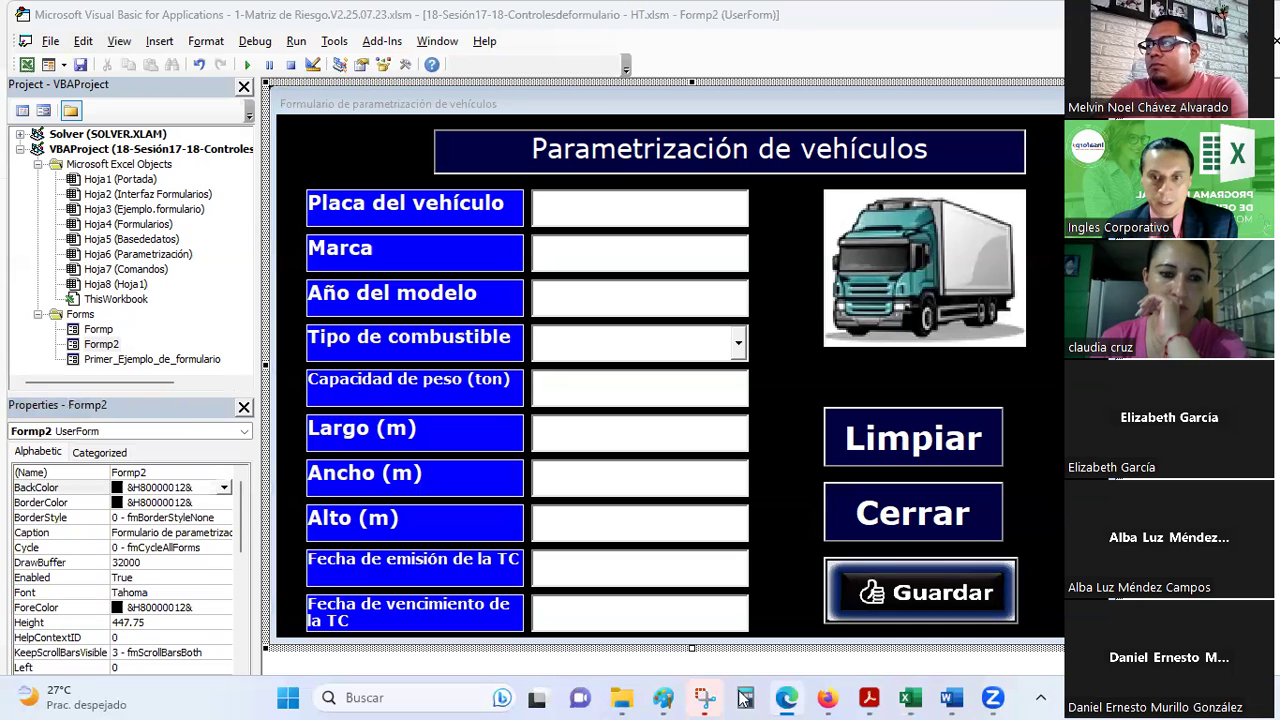
# - Bring the 03-Excel avanzado folder to the front in File Explorer
pyautogui.click(622, 697)
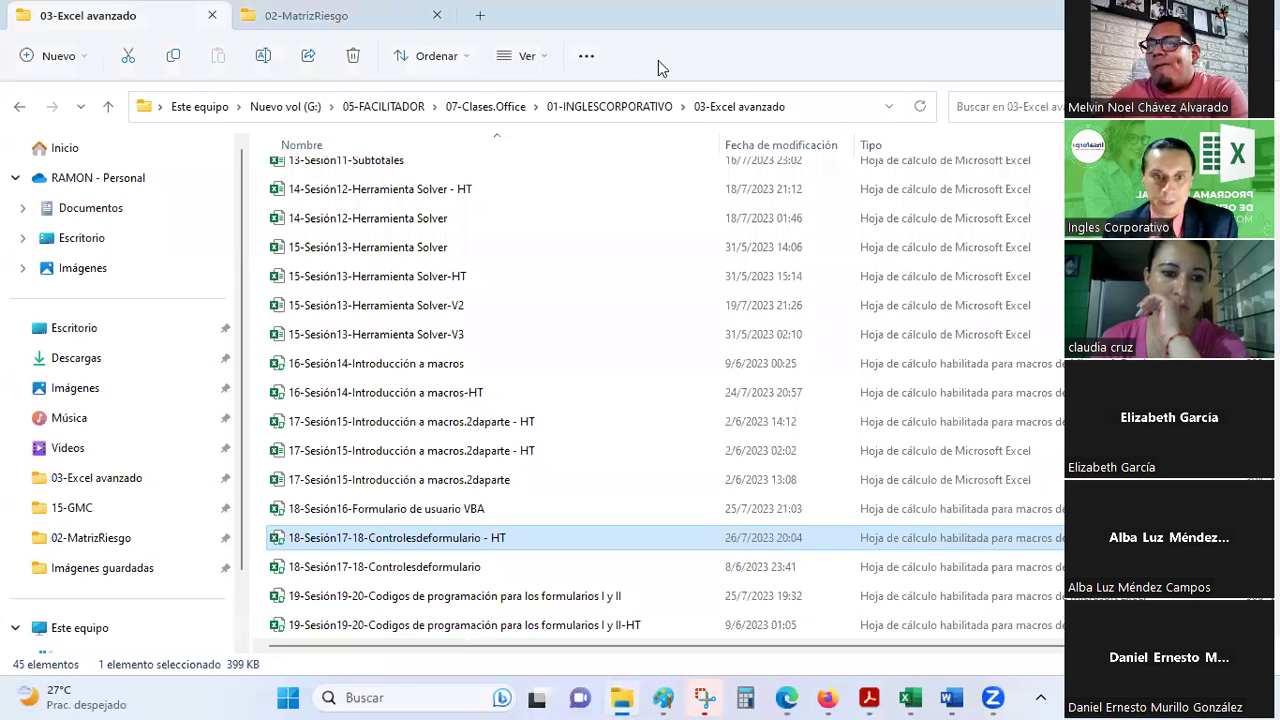
# - Open the 18-Sesión17-18-Controlesdeformulario - HT workbook, then return to the VBA editor
pyautogui.doubleClick(450, 543)
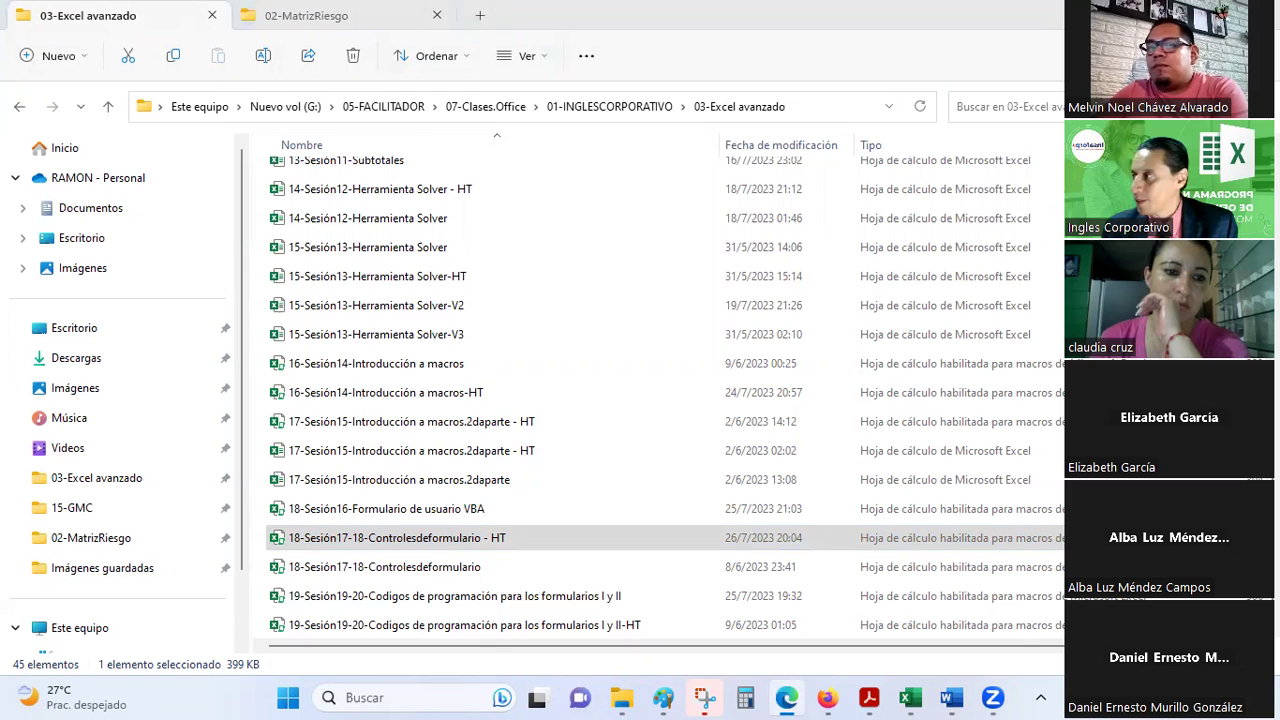
pyautogui.moveTo(909, 697)
pyautogui.click(983, 548)
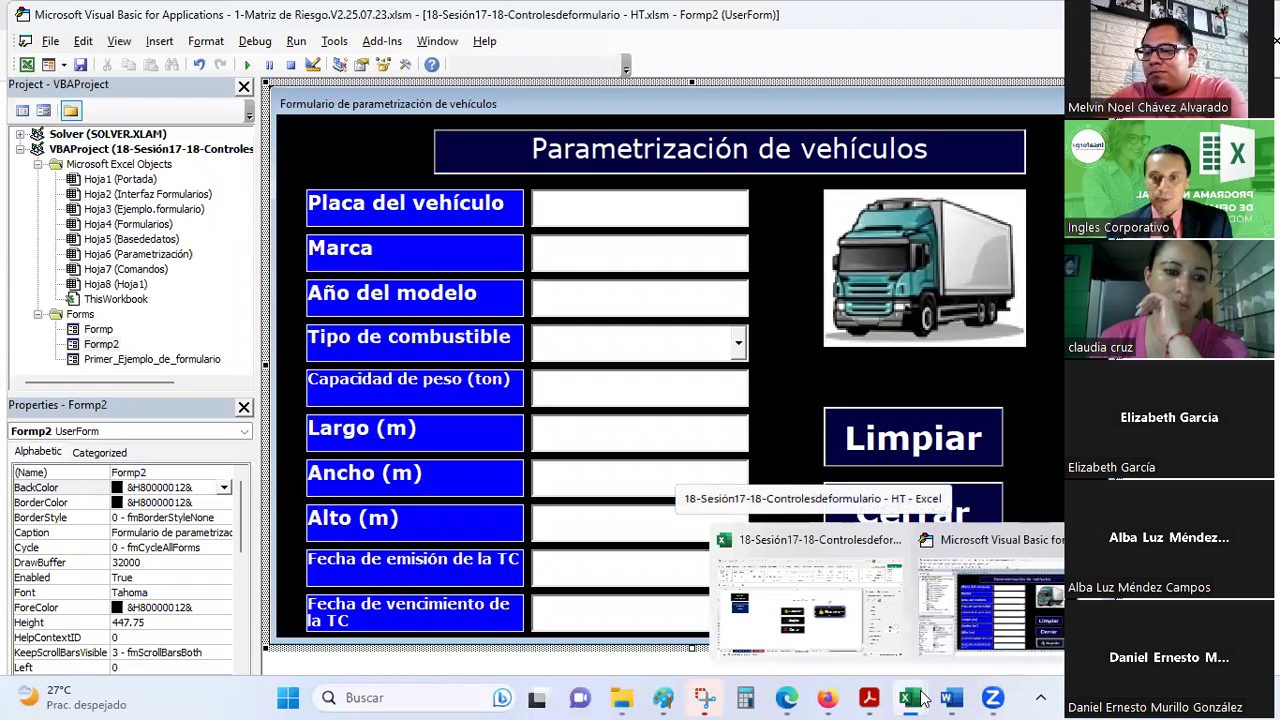
# - On the Ejemplo.formulario sheet, select and copy the vehicle form block B34:H57
pyautogui.click(810, 600)
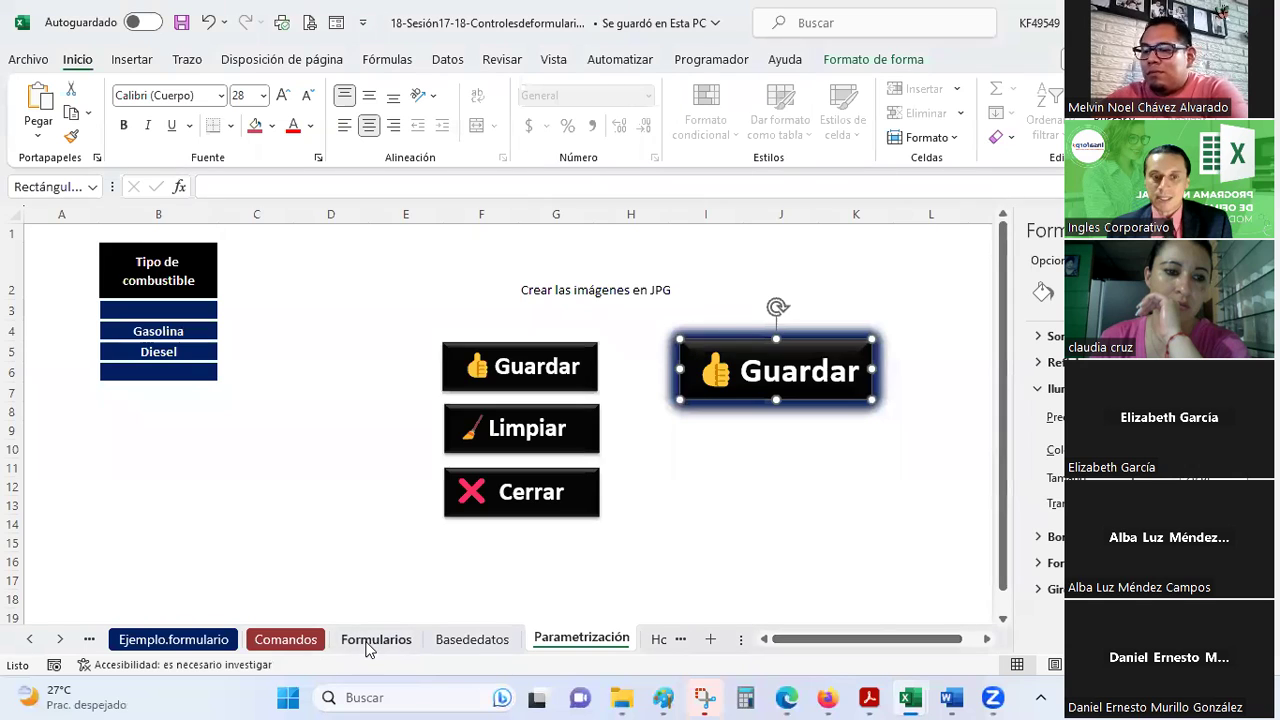
pyautogui.click(370, 642)
pyautogui.click(430, 643)
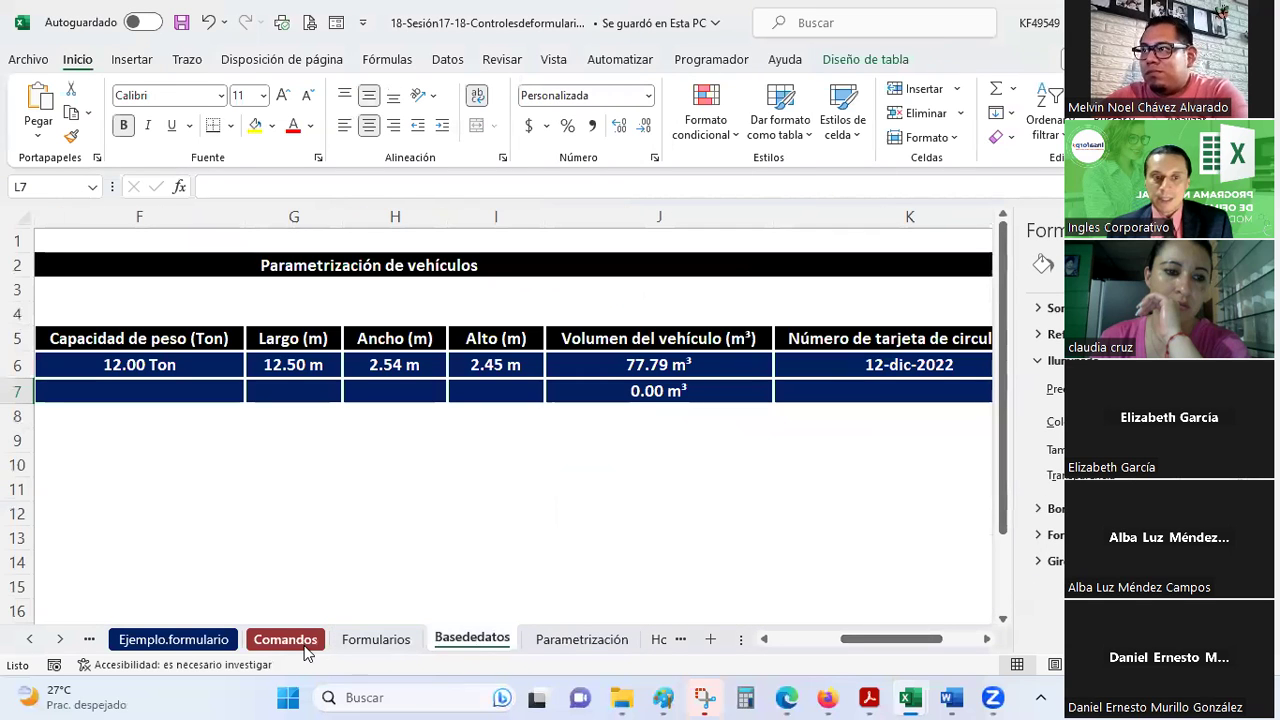
pyautogui.click(300, 642)
pyautogui.click(125, 642)
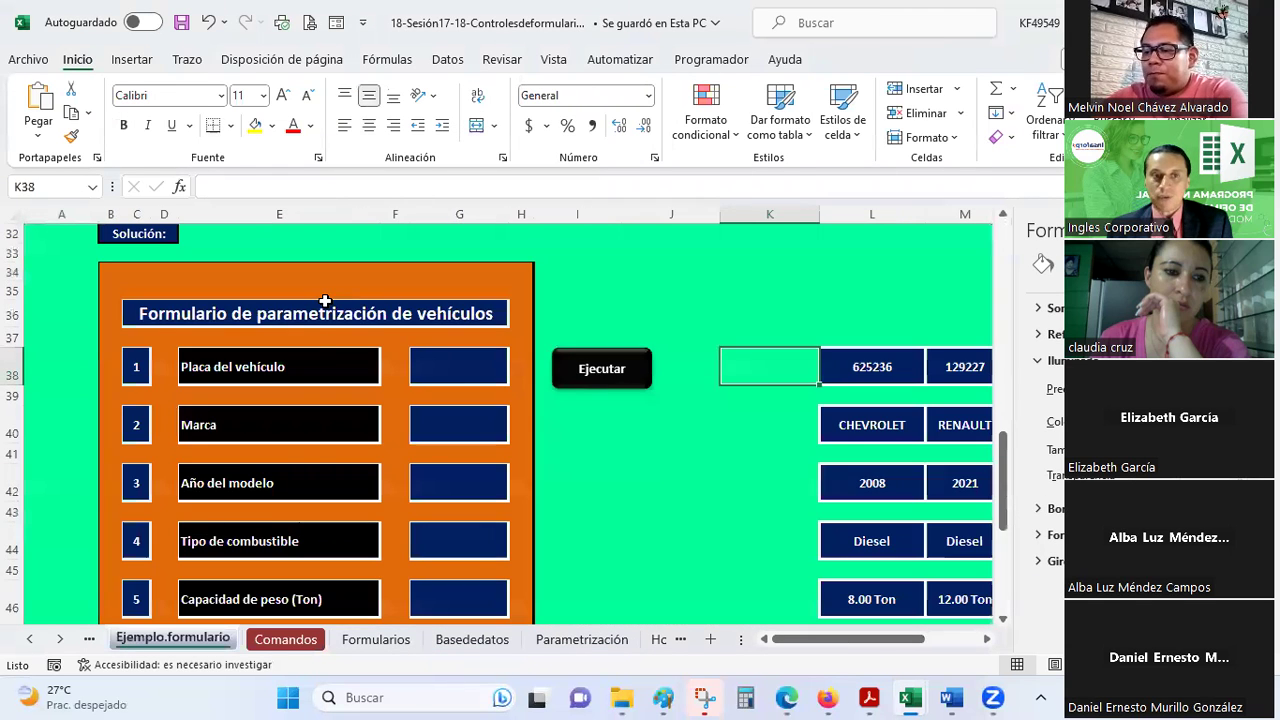
pyautogui.click(131, 272)
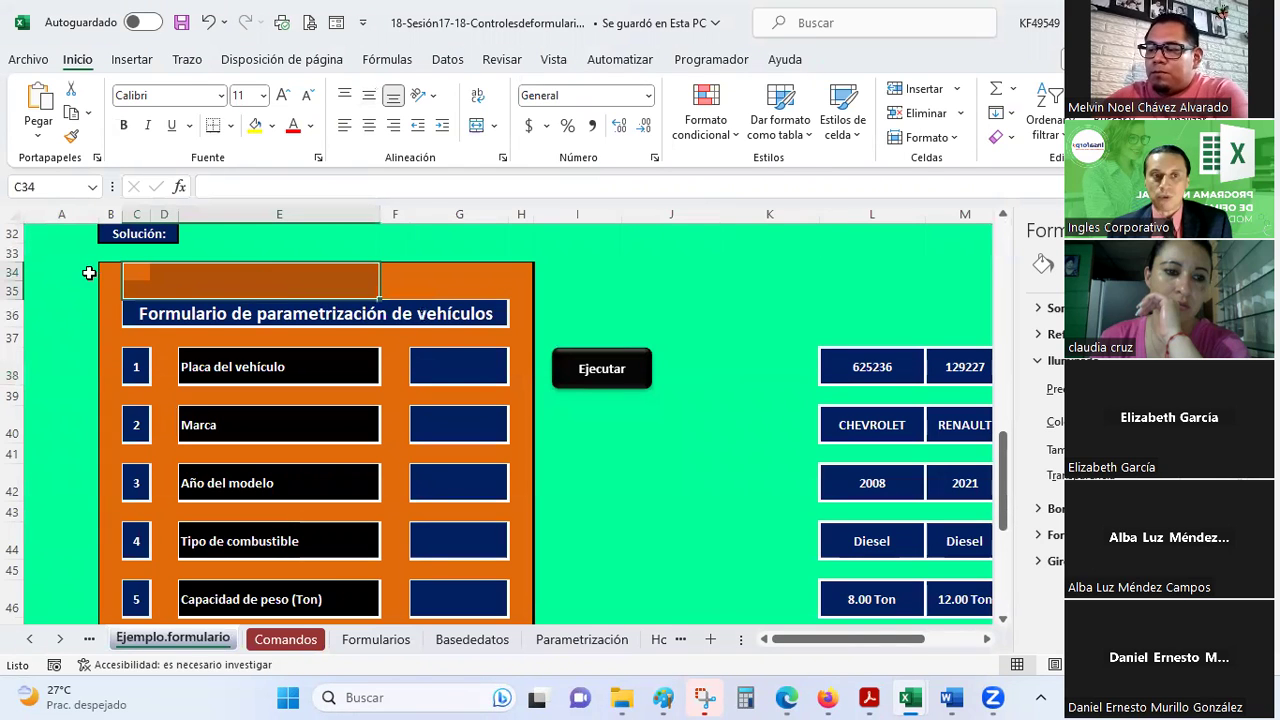
pyautogui.moveTo(102, 271); pyautogui.dragTo(527, 672)
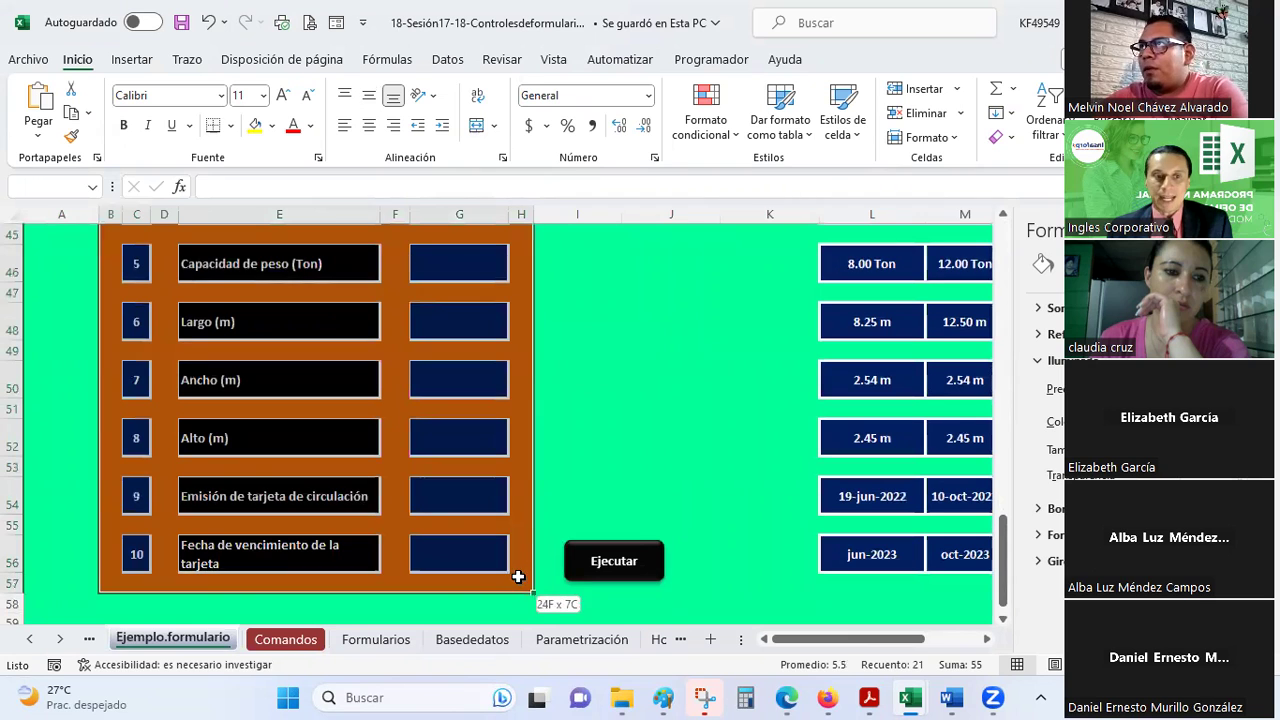
pyautogui.moveTo(527, 672); pyautogui.dragTo(518, 585)
pyautogui.scroll(7, 400, 400)
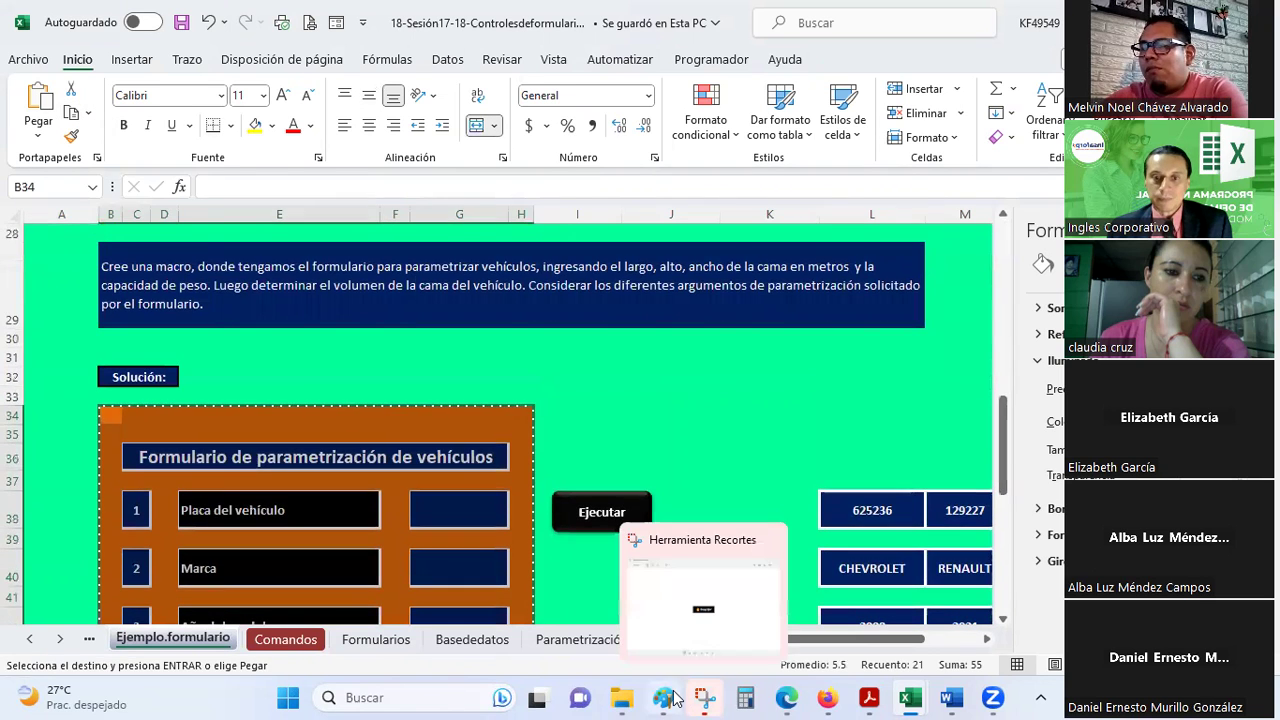
pyautogui.moveTo(704, 697)
pyautogui.click(663, 697)
# - Paste the copied vehicle form into the Paint canvas, restore the window, and return to Excel
pyautogui.click(29, 103)
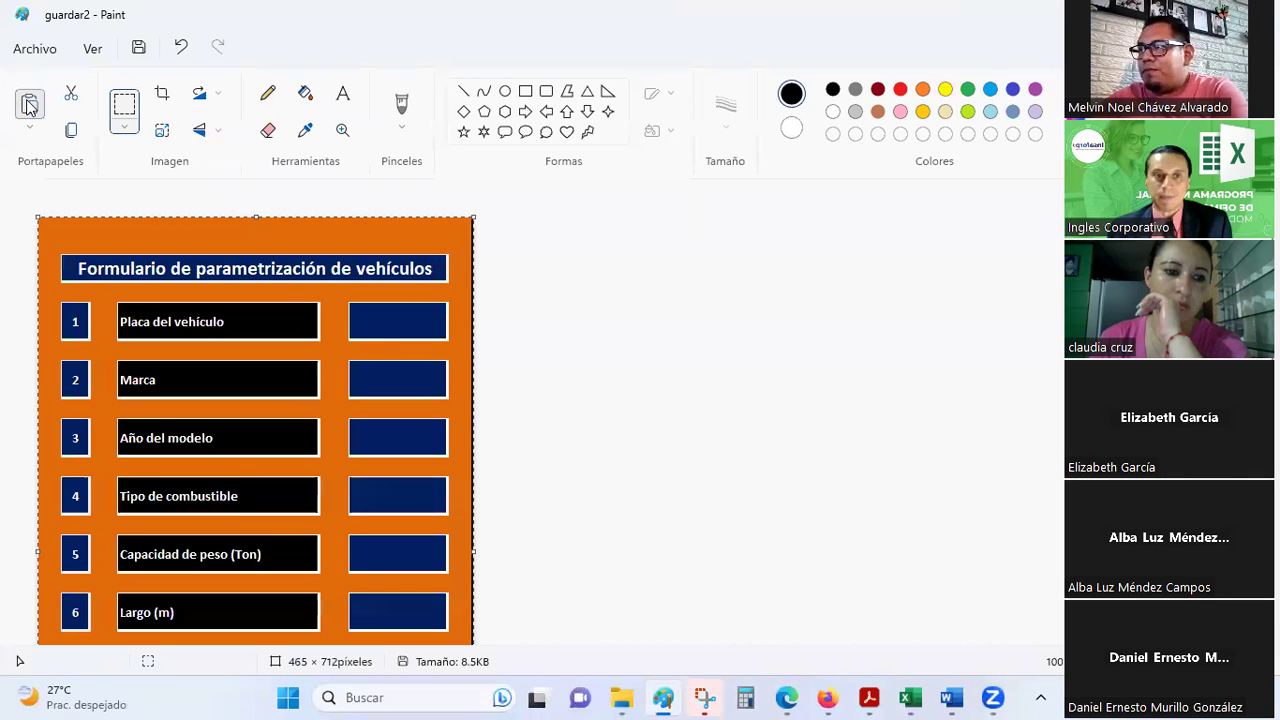
pyautogui.scroll(-2, 458, 325)
pyautogui.scroll(2, 458, 325)
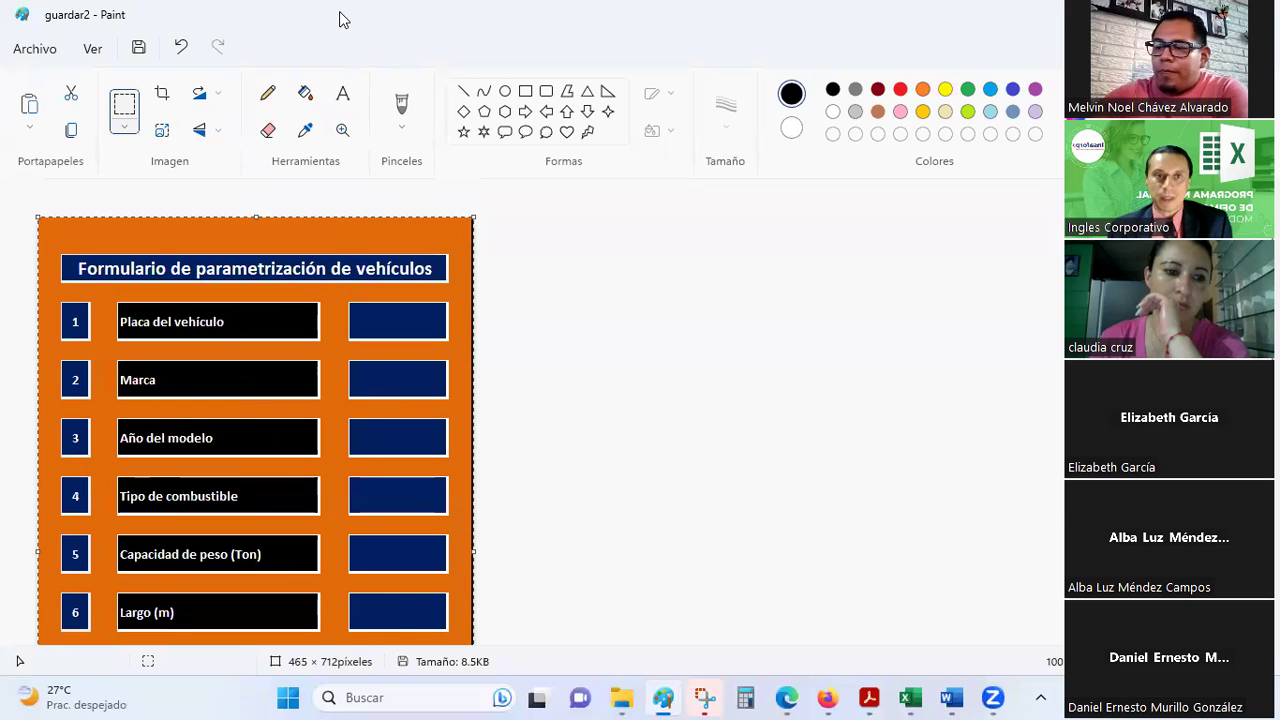
pyautogui.doubleClick(337, 17)
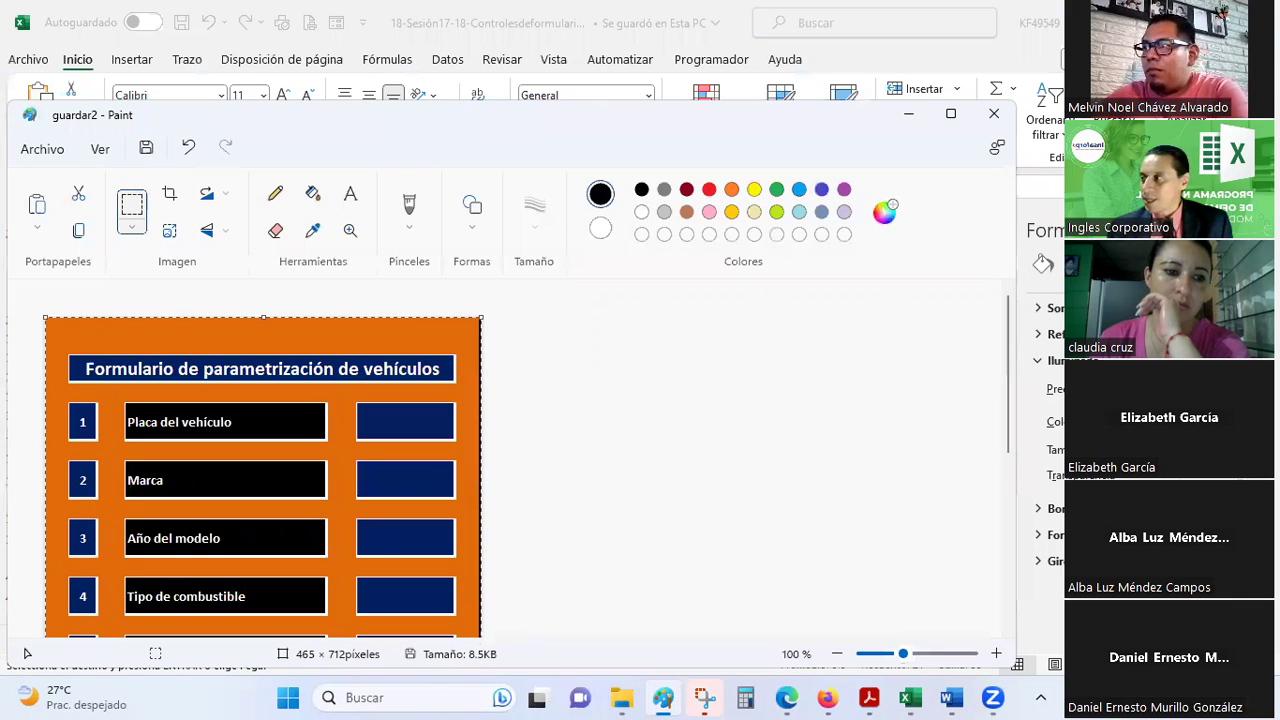
pyautogui.hotkey('alt', 'Tab')
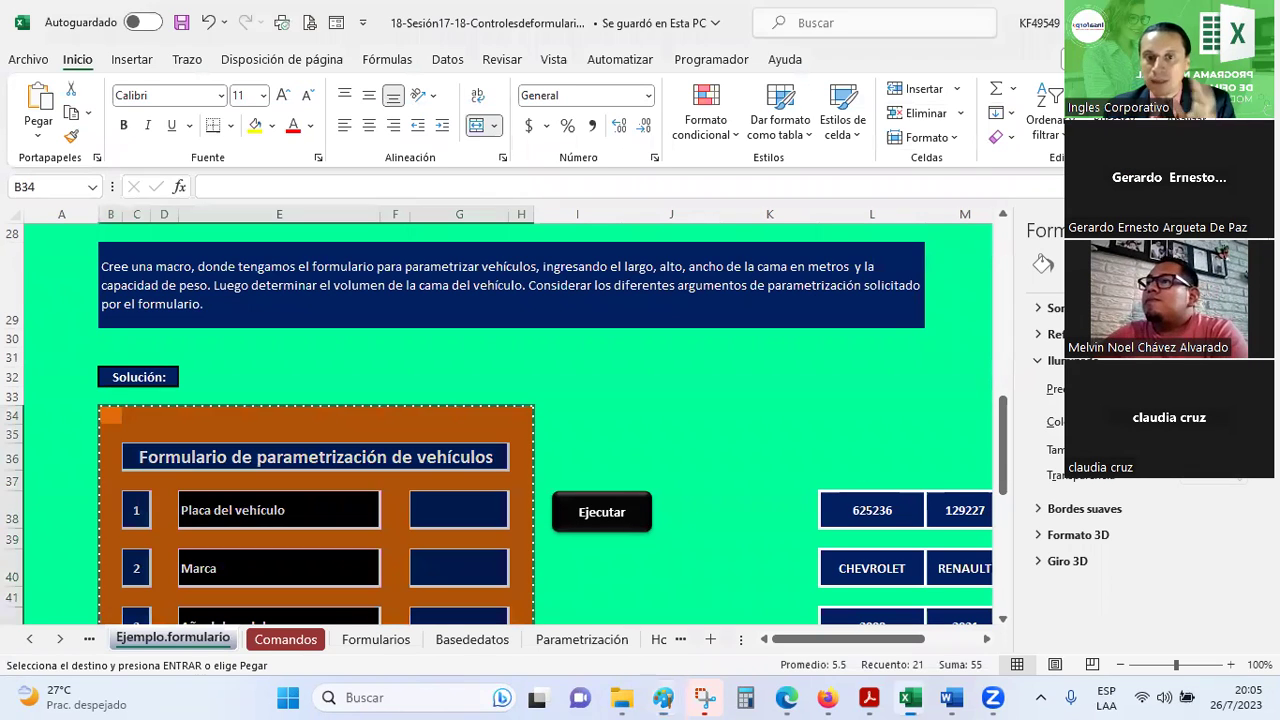
# - Close the shape formatting pane, cancel the pending copy, and switch to the Formp2 form in the VBA editor
pyautogui.click(869, 399)
pyautogui.click(814, 414)
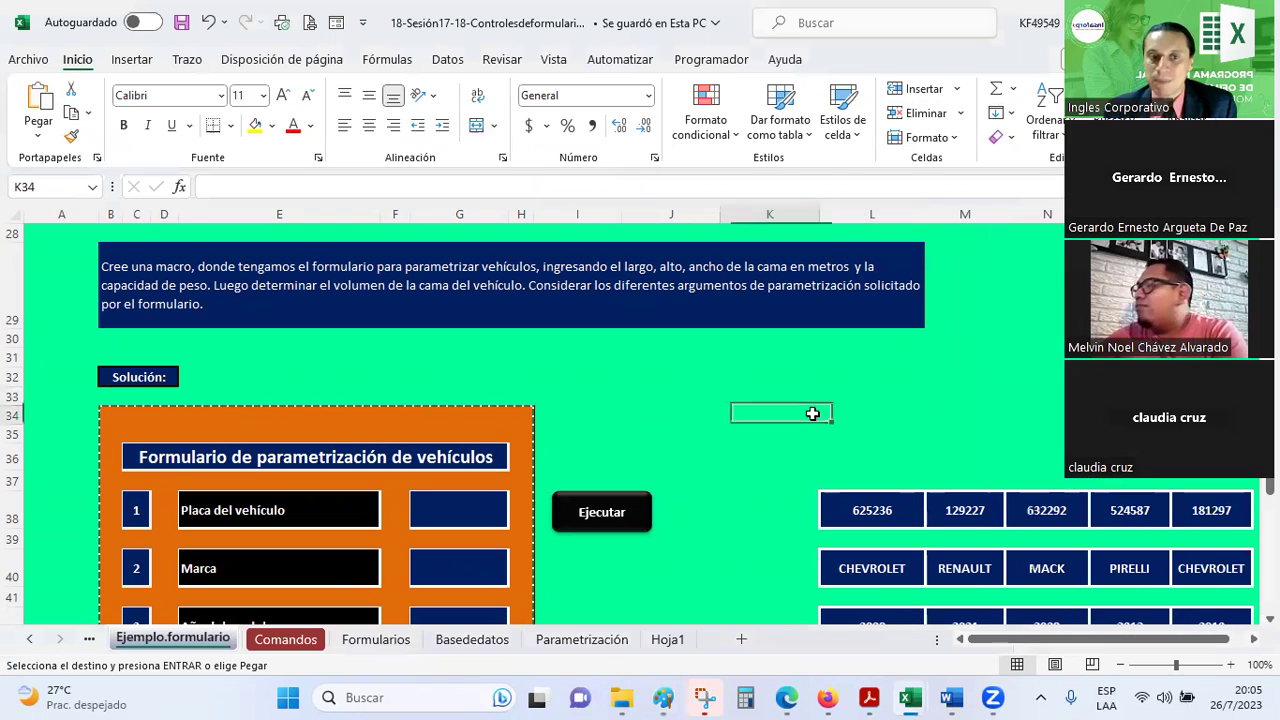
pyautogui.scroll(-2, 784, 412)
pyautogui.click(780, 408)
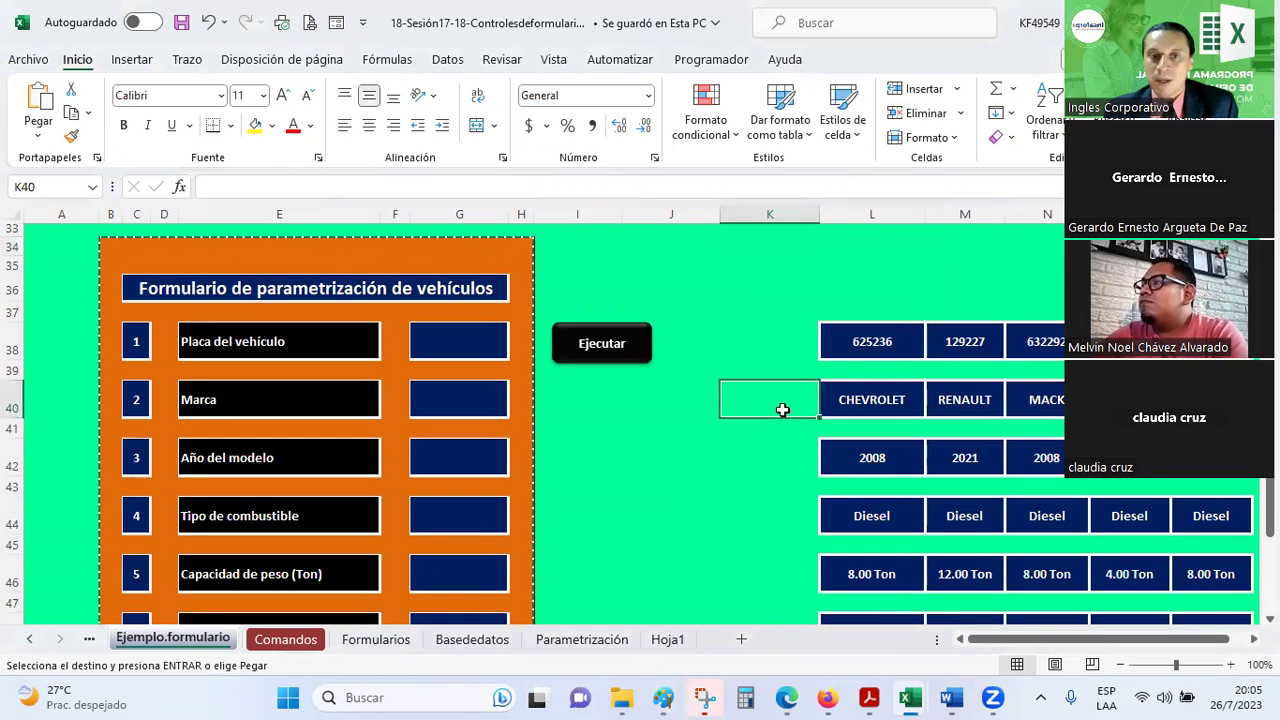
pyautogui.click(709, 282)
pyautogui.press('Escape')
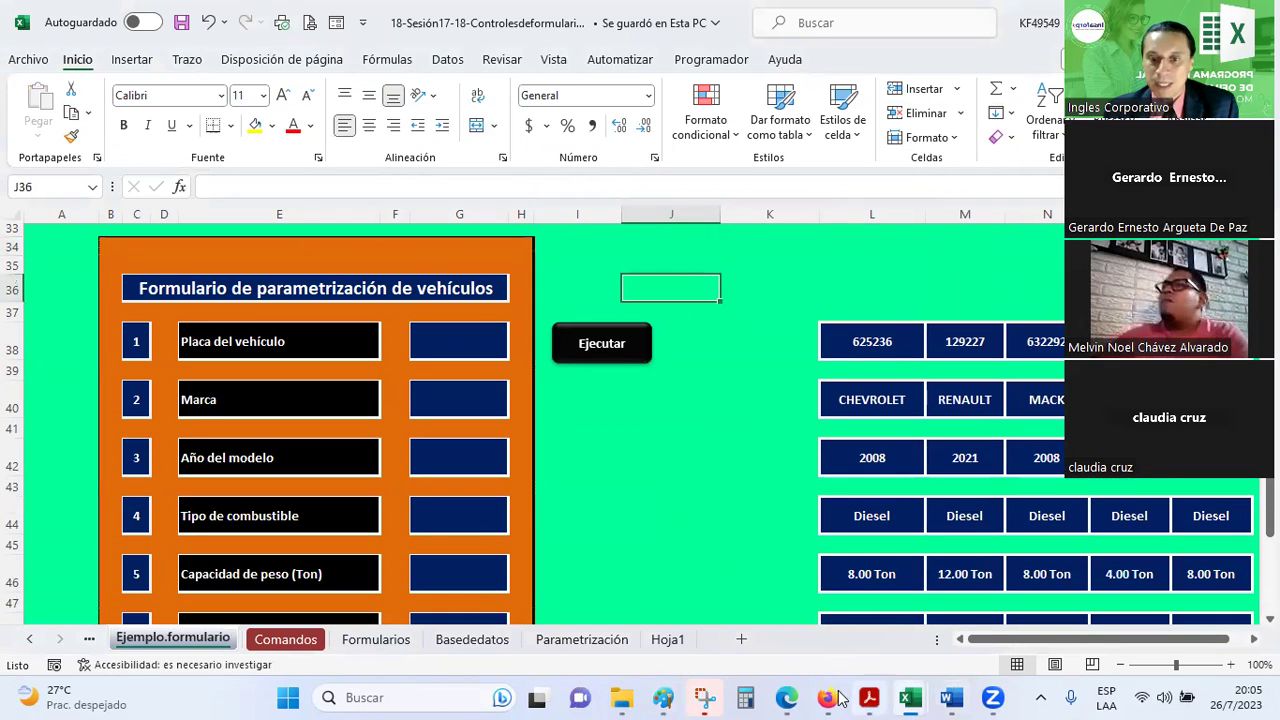
pyautogui.moveTo(909, 698)
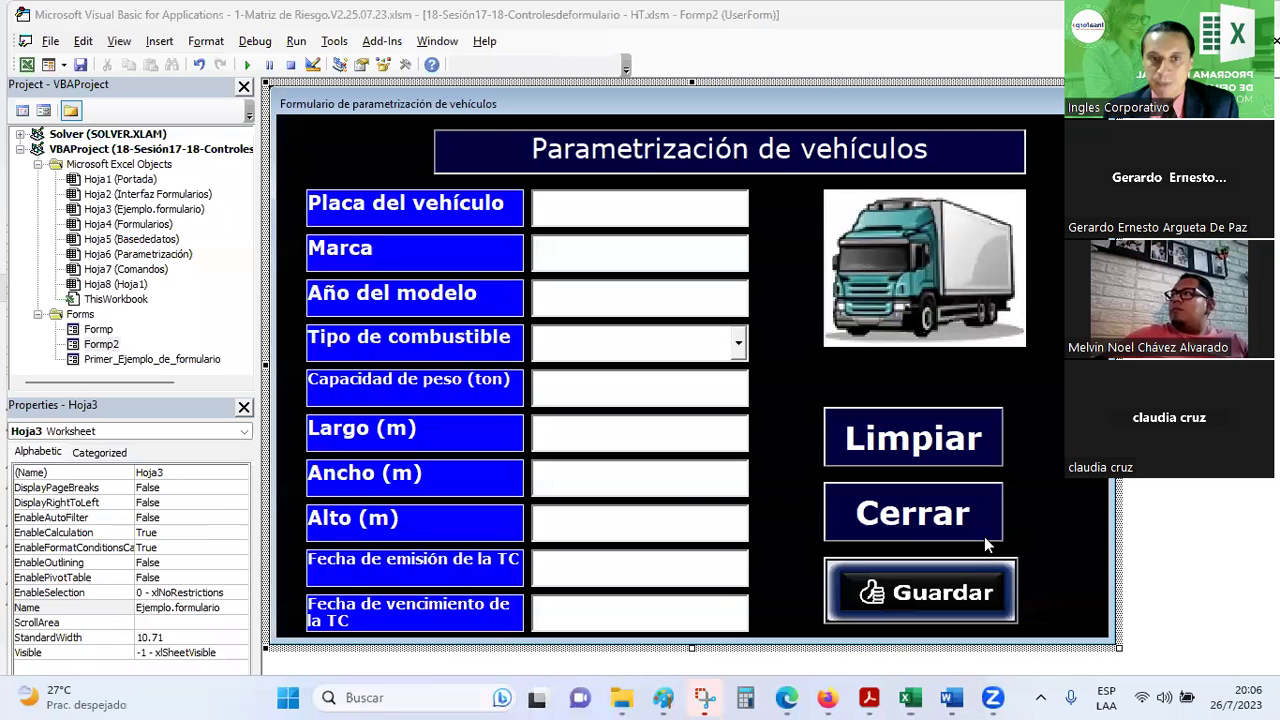
pyautogui.click(990, 545)
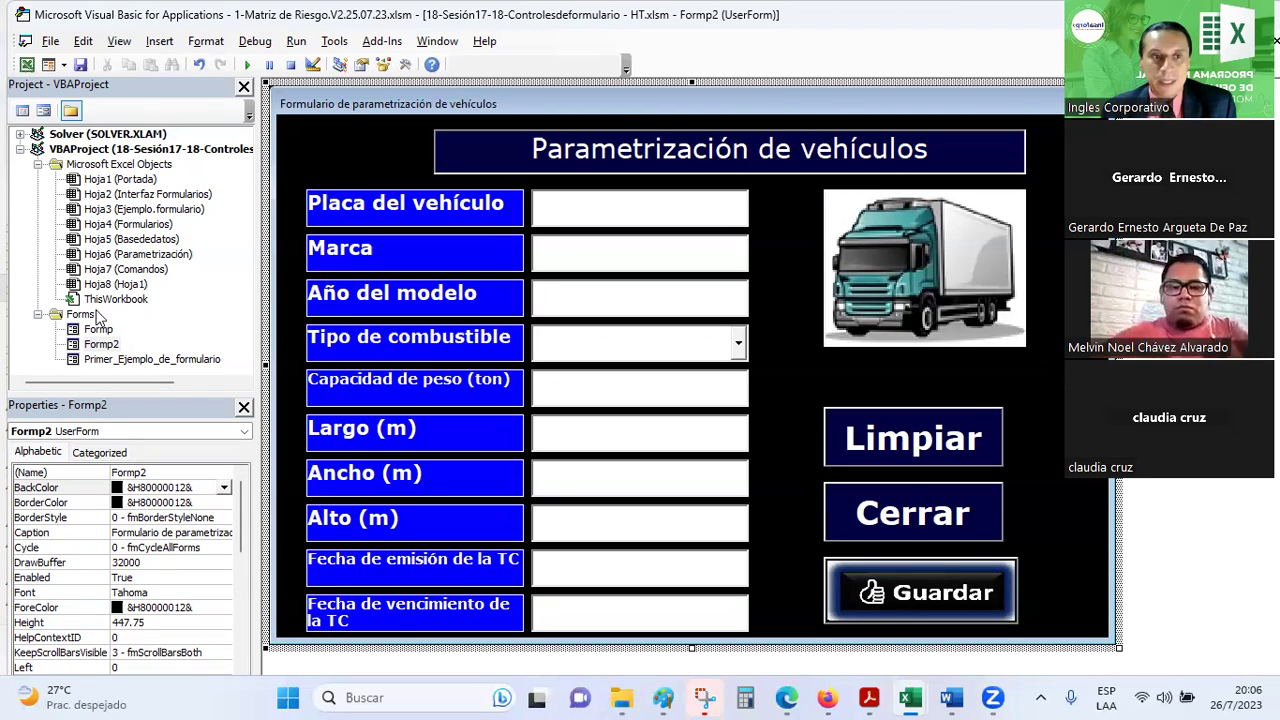
# - Insert a new blank UserForm1 and enlarge it to height 462 to fill the workspace
pyautogui.click(104, 41)
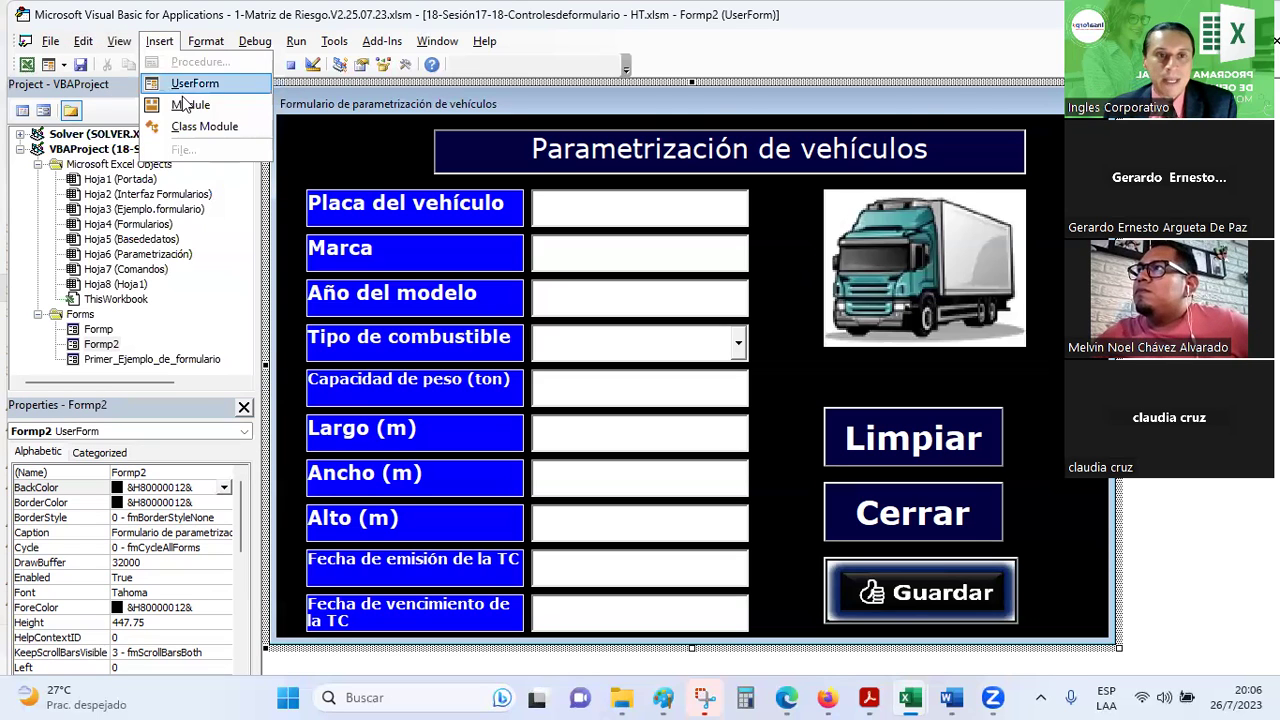
pyautogui.click(193, 85)
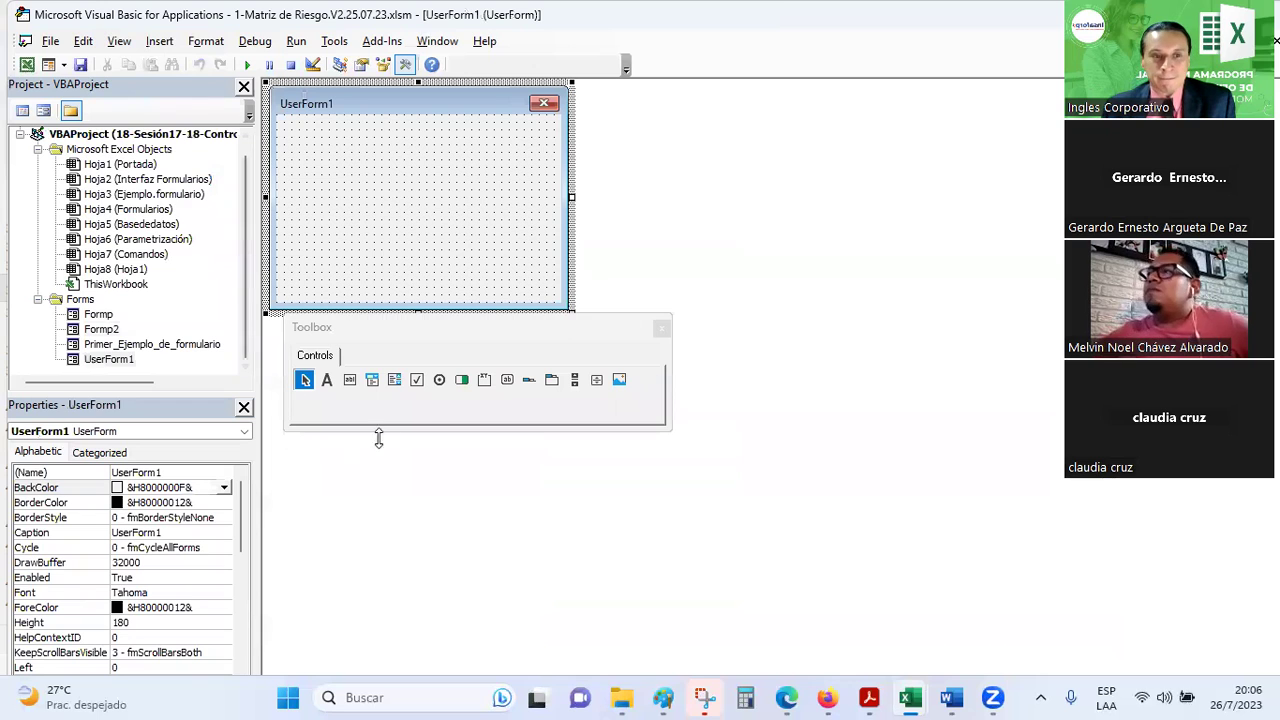
pyautogui.click(572, 315)
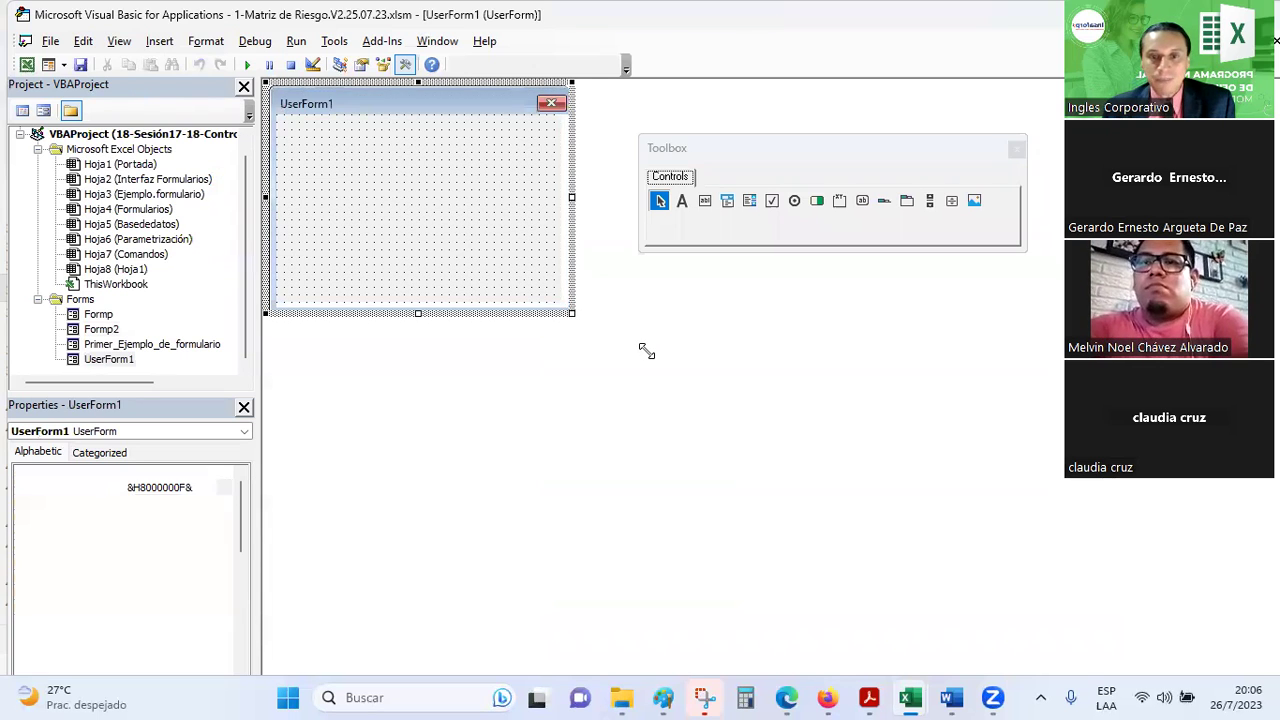
pyautogui.moveTo(646, 350); pyautogui.dragTo(1256, 666)
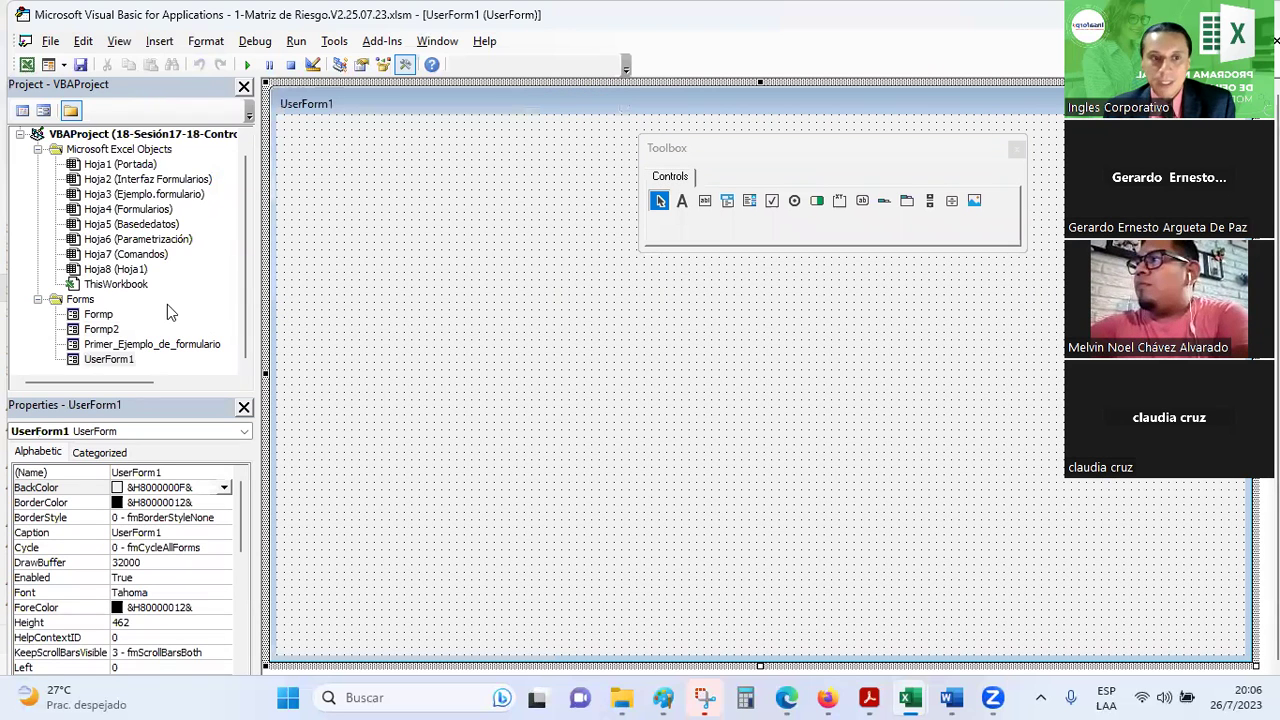
pyautogui.click(125, 358)
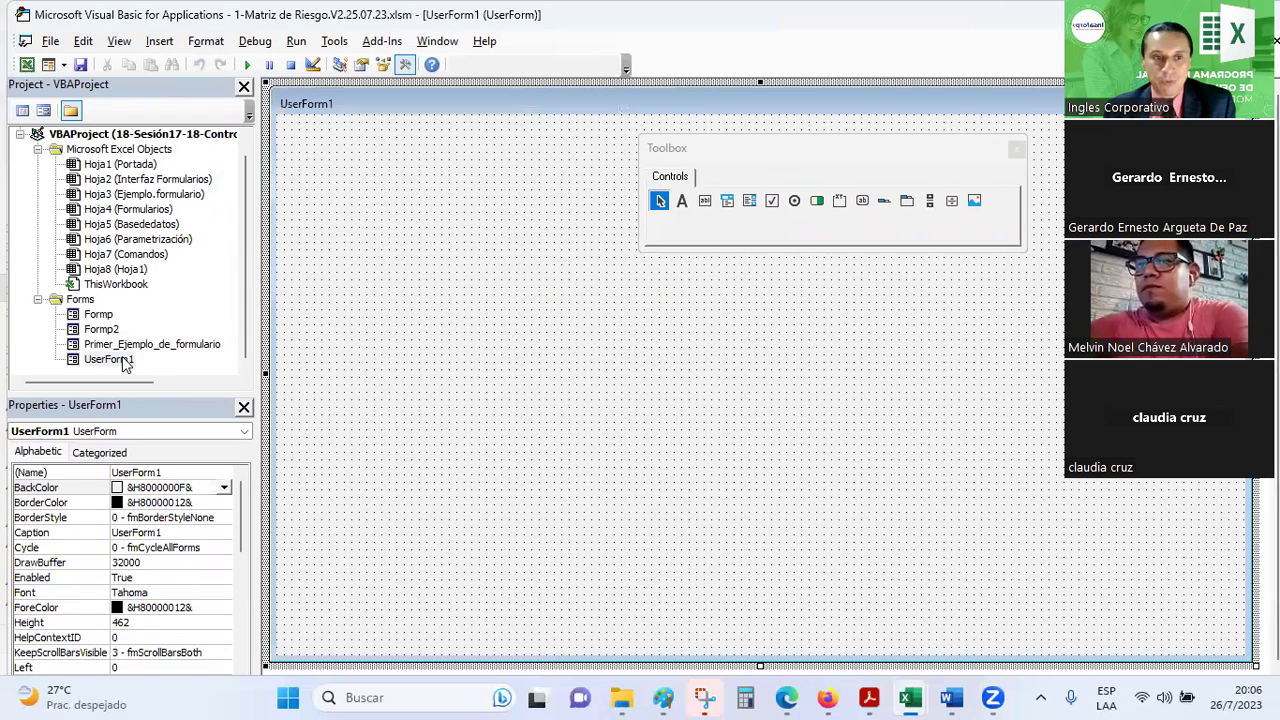
# - Change the form's (Name) from UserForm1 to Form1PV
pyautogui.click(168, 472)
pyautogui.doubleClick(150, 472)
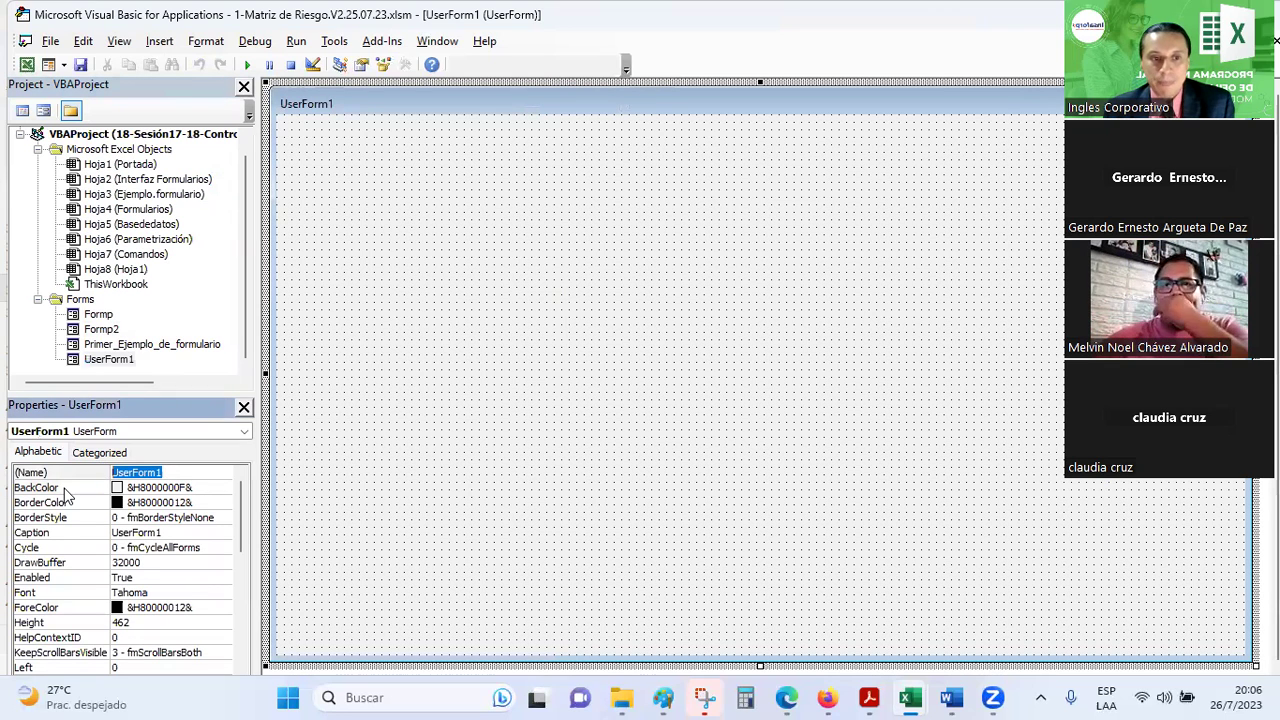
pyautogui.write('Form')
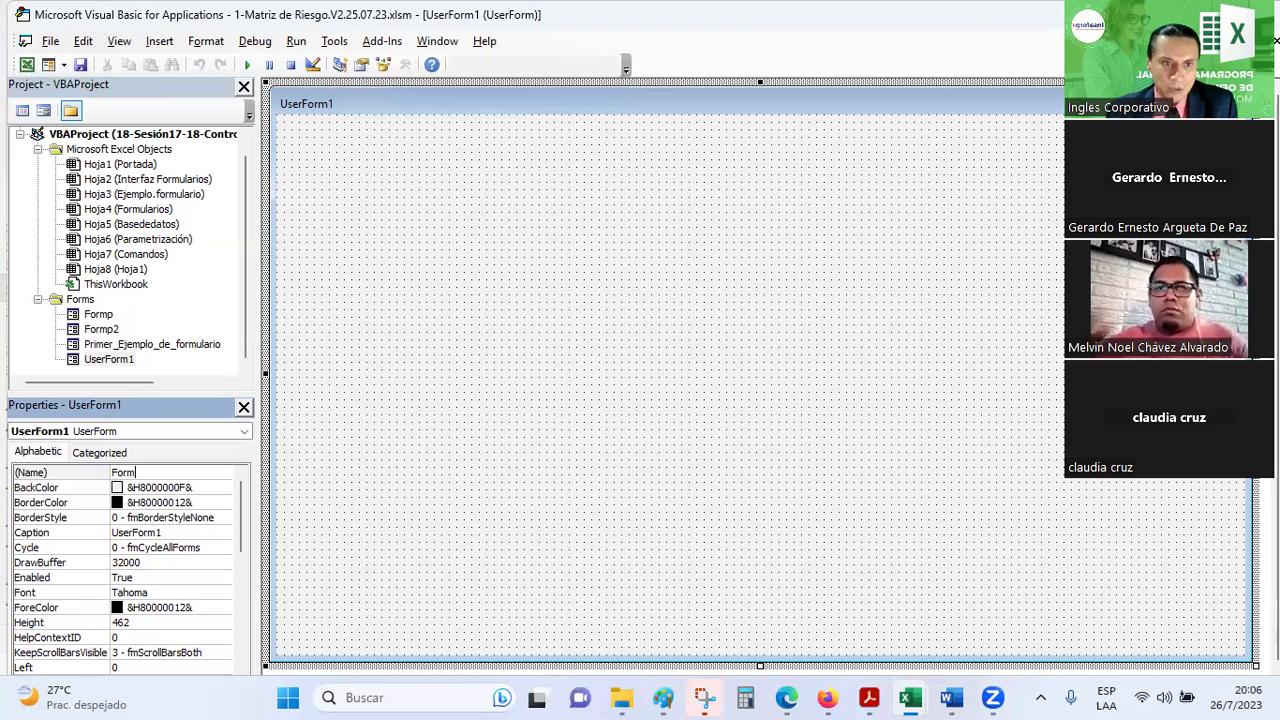
pyautogui.write('P')
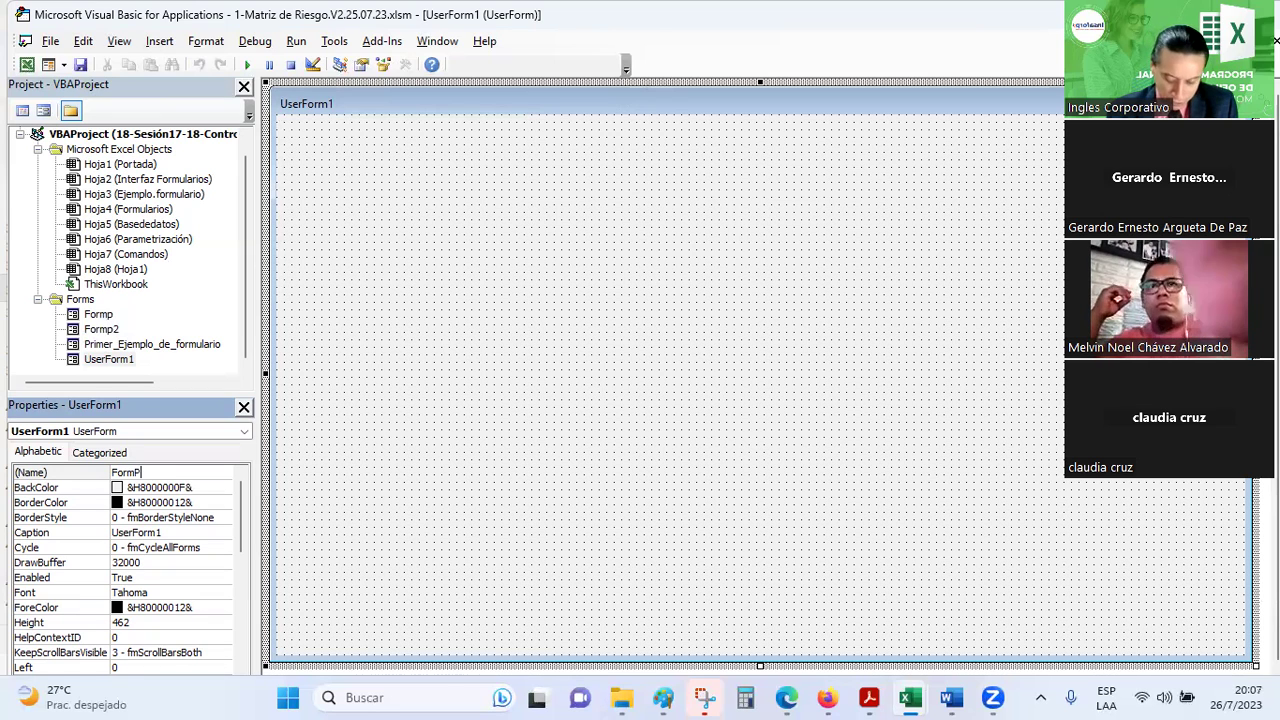
pyautogui.write('V')
pyautogui.write('1')
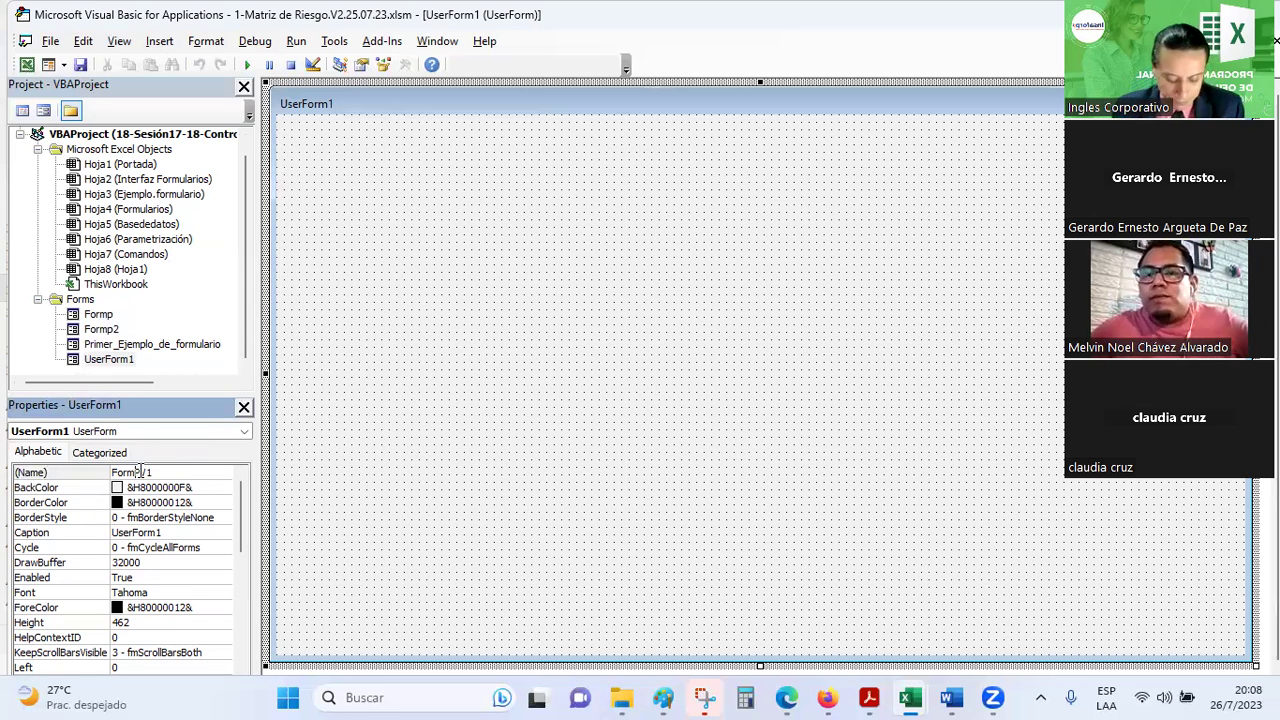
pyautogui.click(141, 471)
pyautogui.write('1')
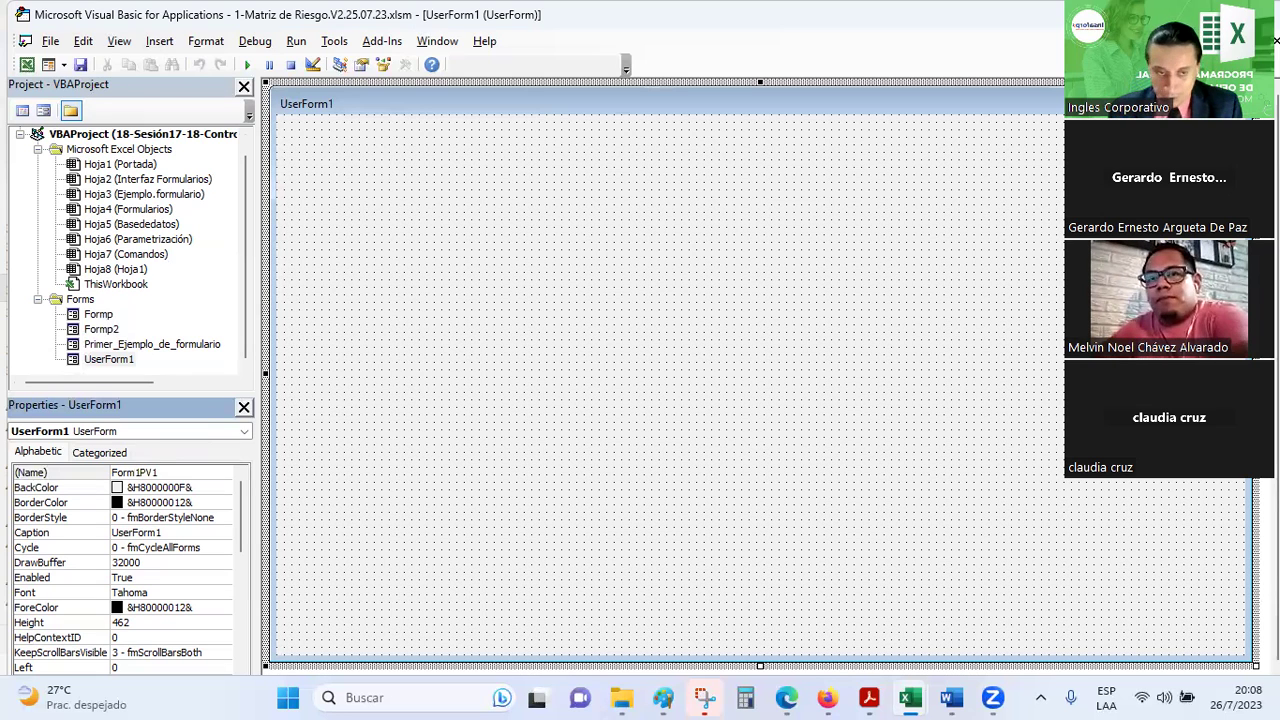
pyautogui.press('BackSpace')
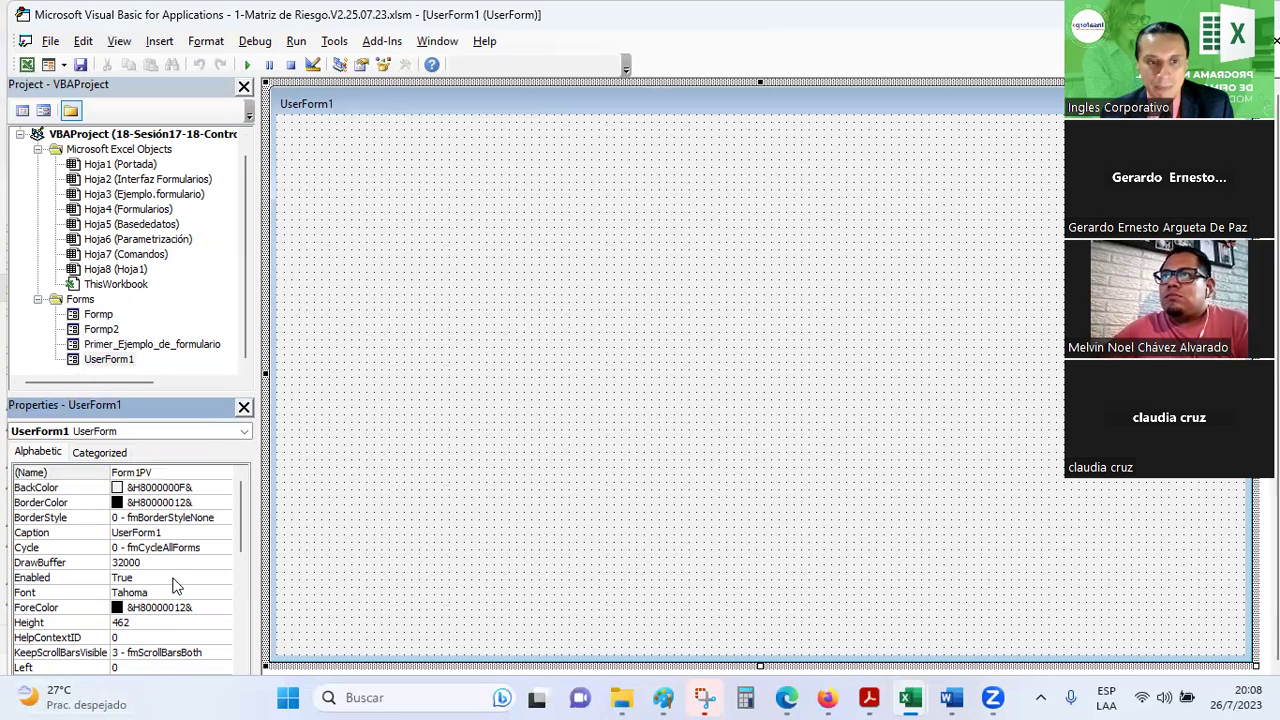
pyautogui.scroll(-3, 167, 580)
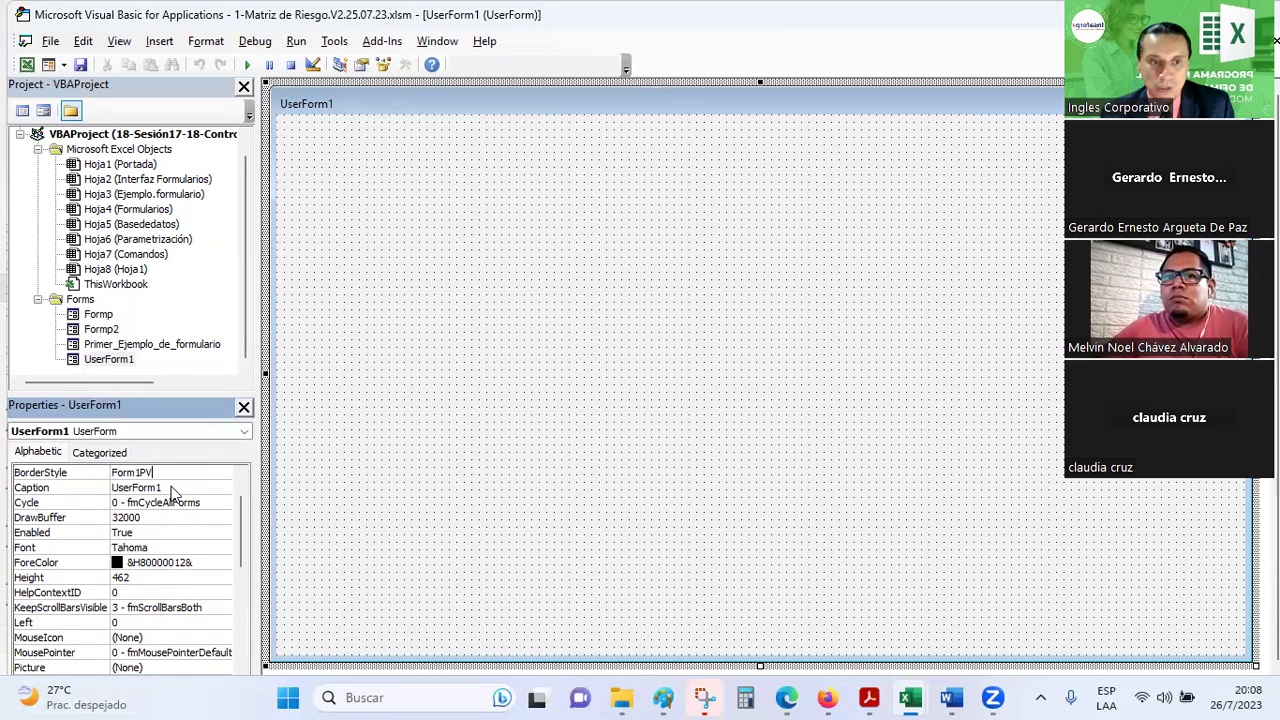
pyautogui.press('Return')
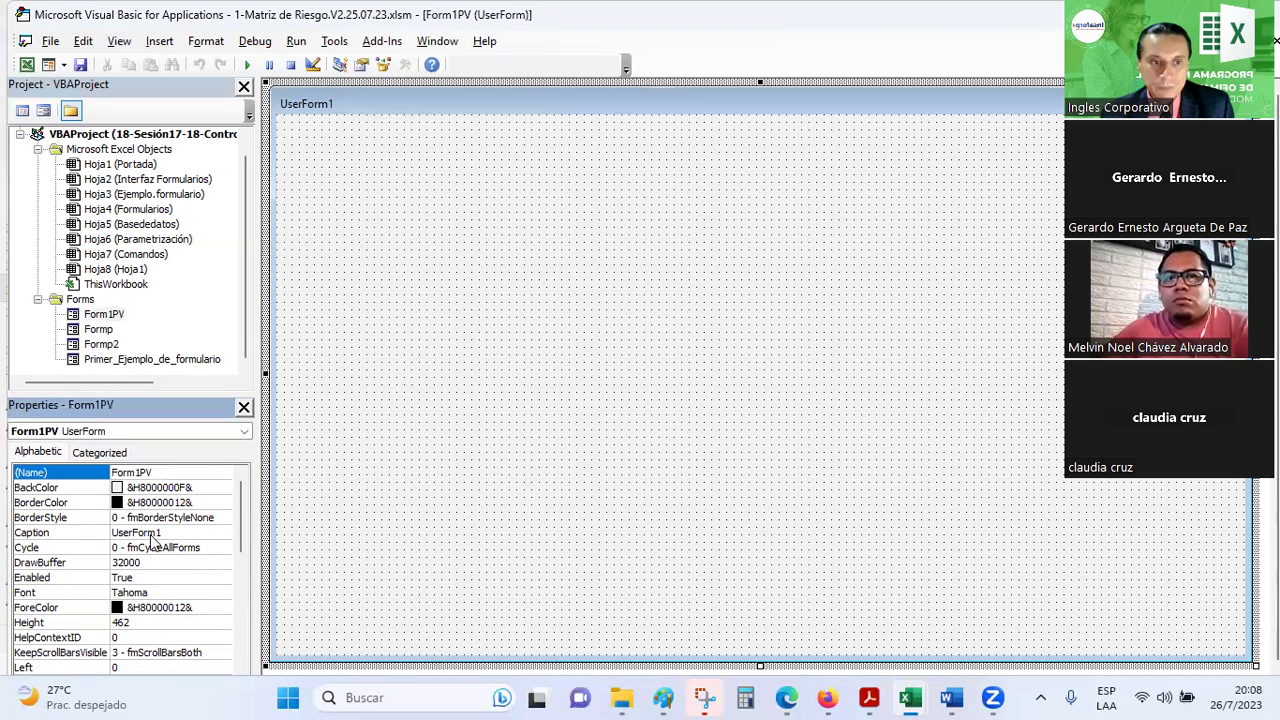
# - Set the form's Caption to 'Formulario para parametrización de Vehículos'
pyautogui.click(163, 532)
pyautogui.click(103, 532)
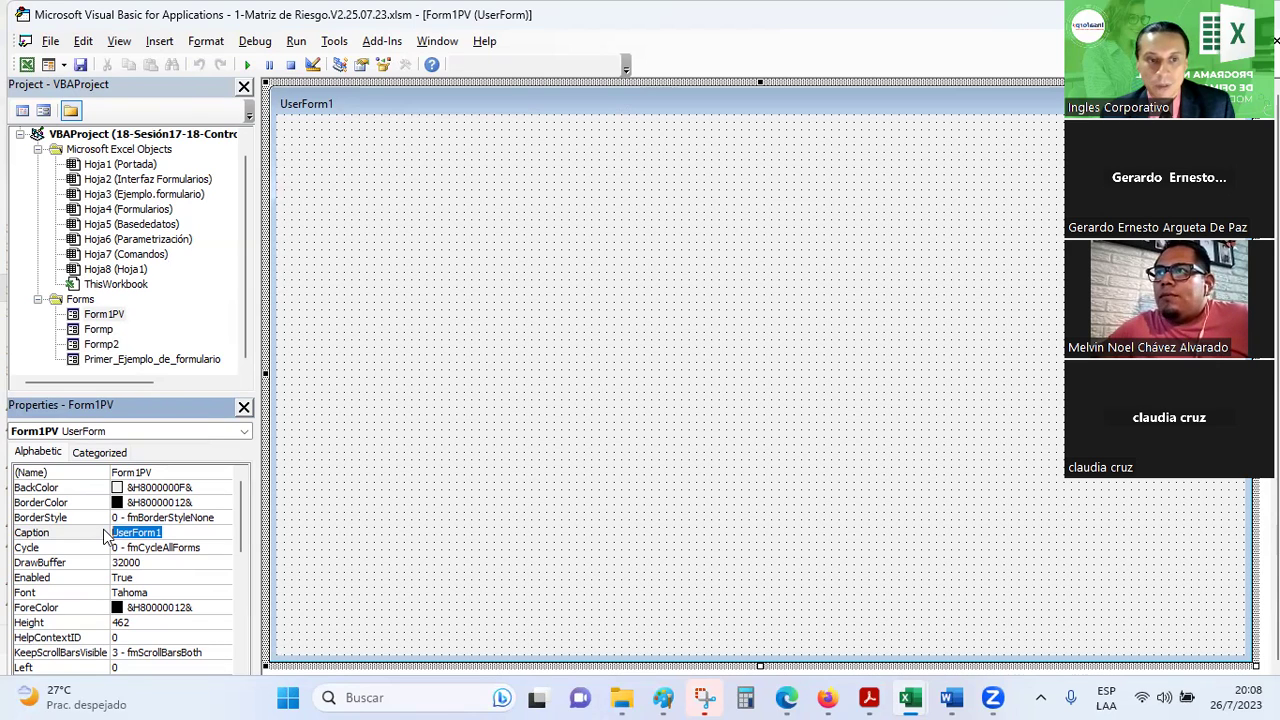
pyautogui.write('Formulario para parametrización de Vehículos')
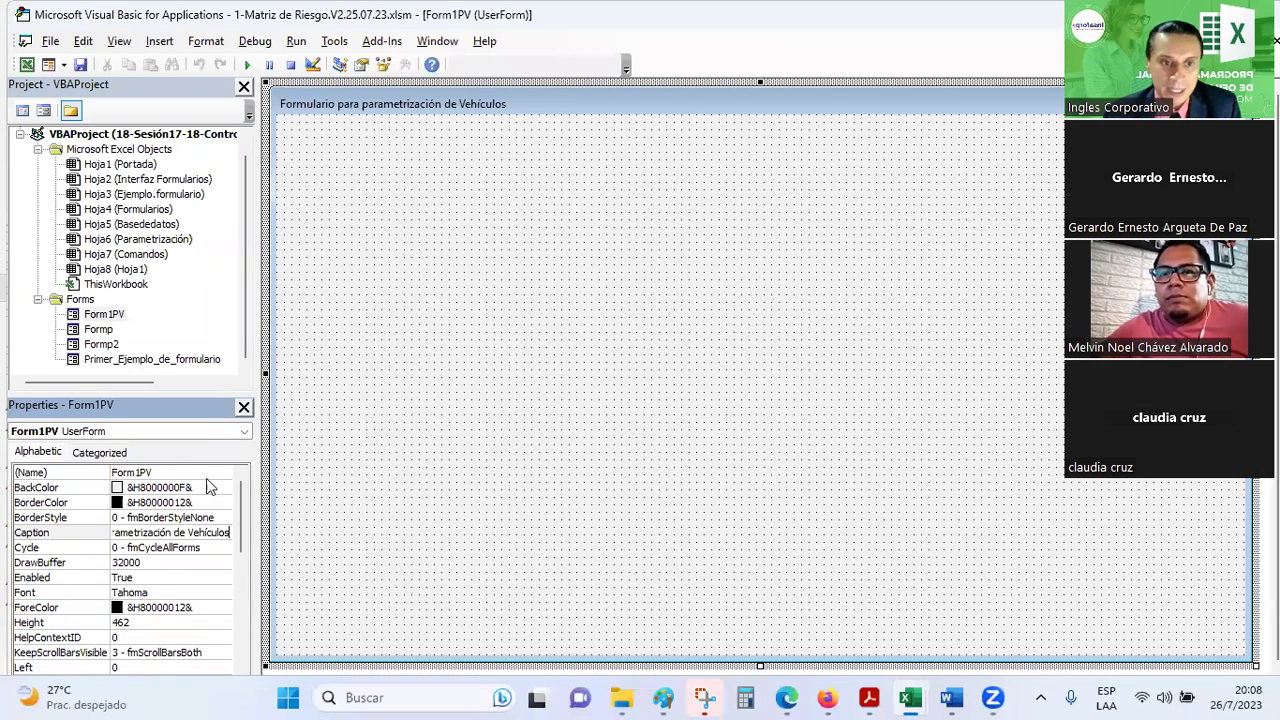
pyautogui.click(208, 474)
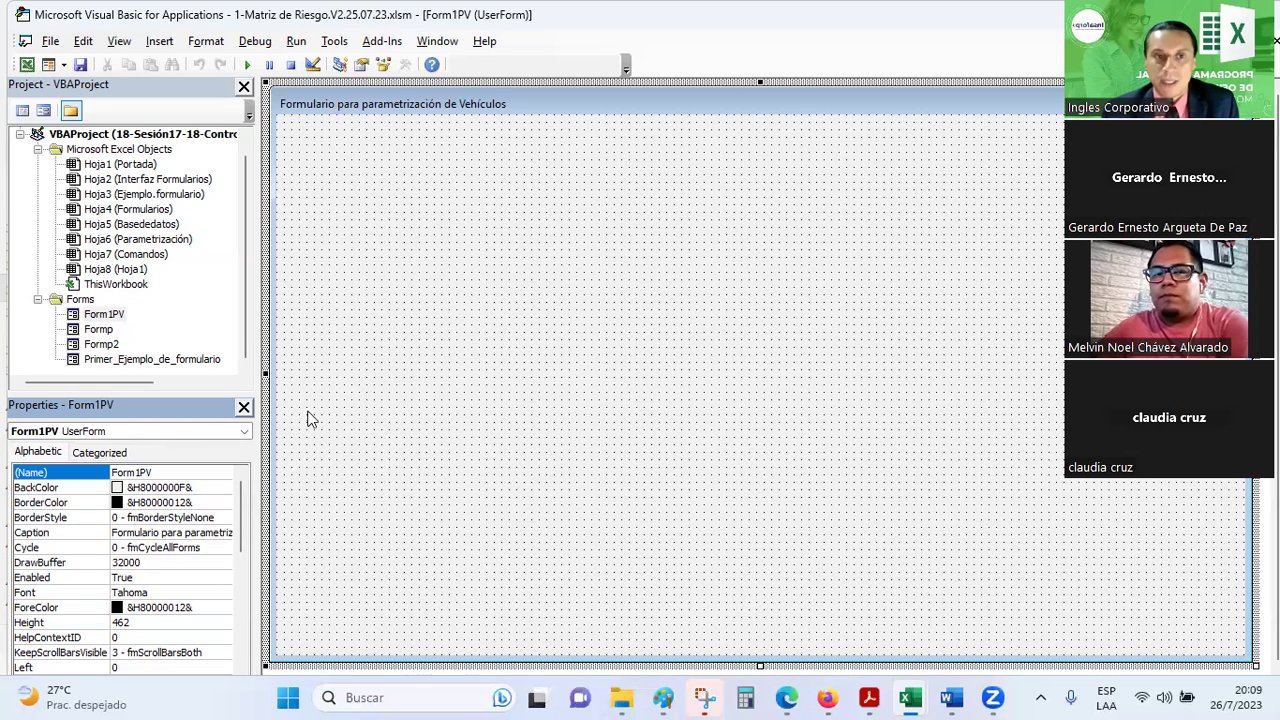
# - Draw a 486-wide Label1 banner across the top of Form1PV using the Toolbox Label tool
pyautogui.click(397, 327)
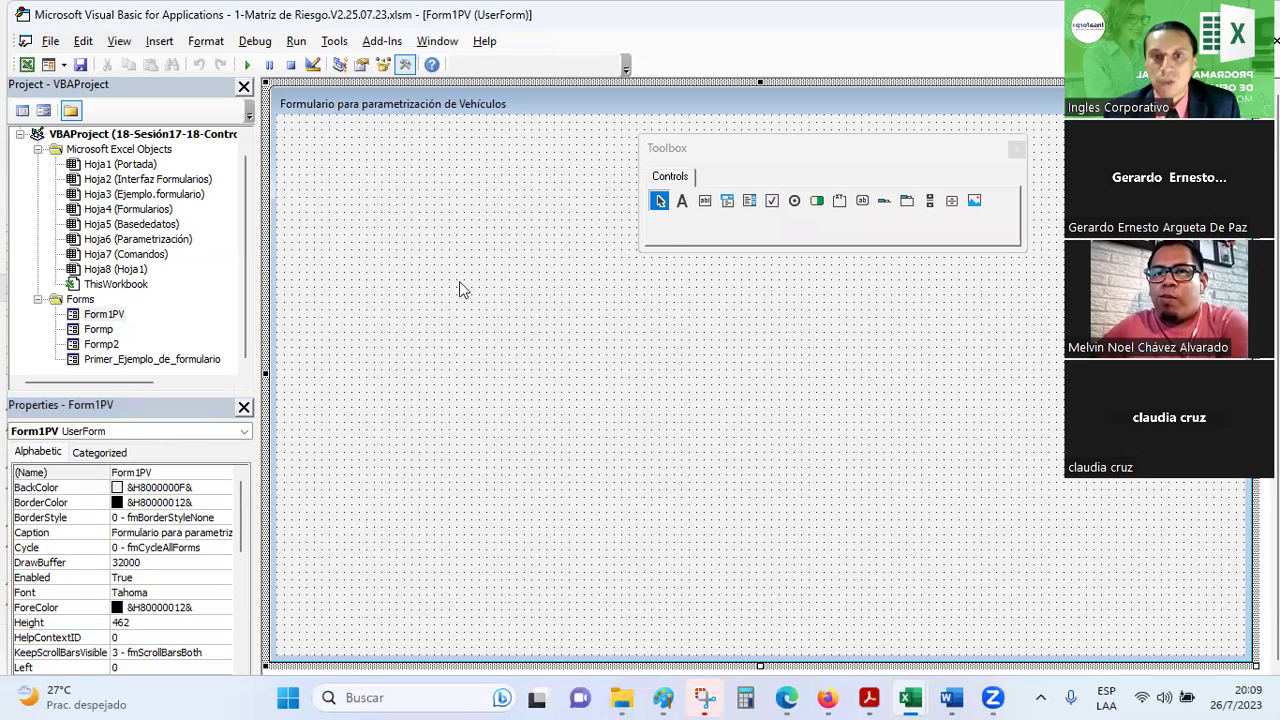
pyautogui.moveTo(720, 149); pyautogui.dragTo(780, 244)
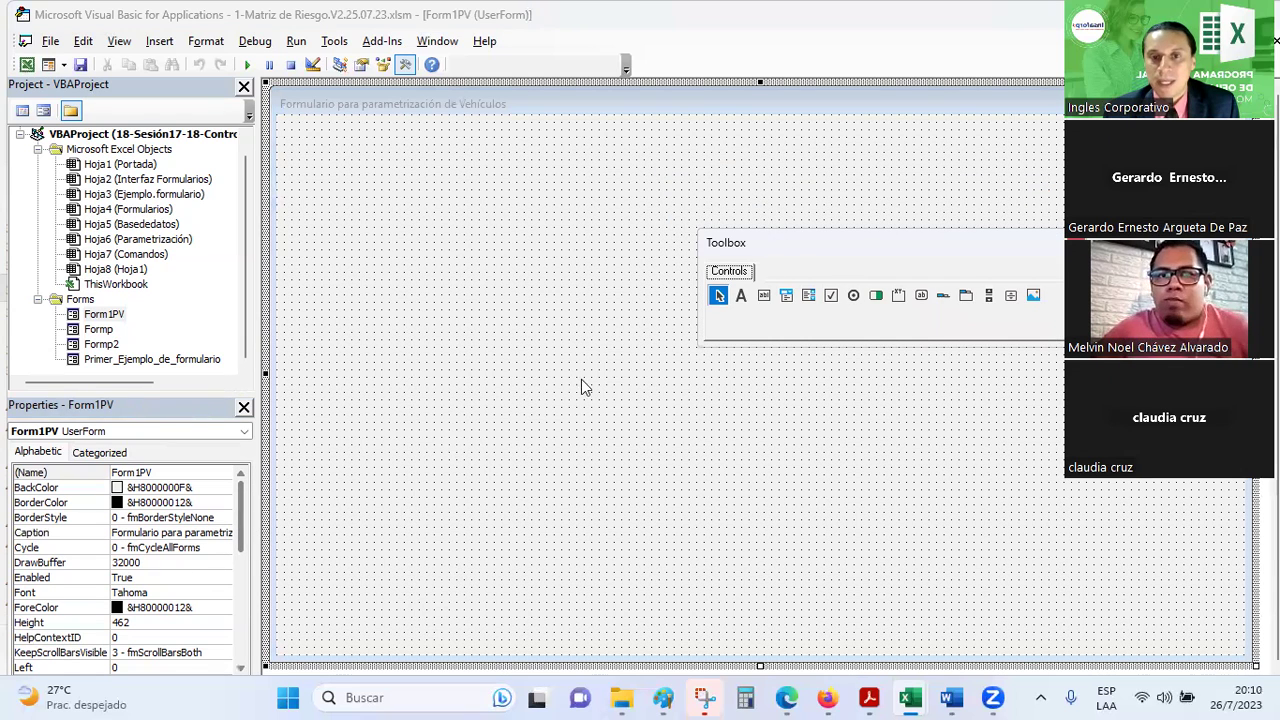
pyautogui.click(741, 297)
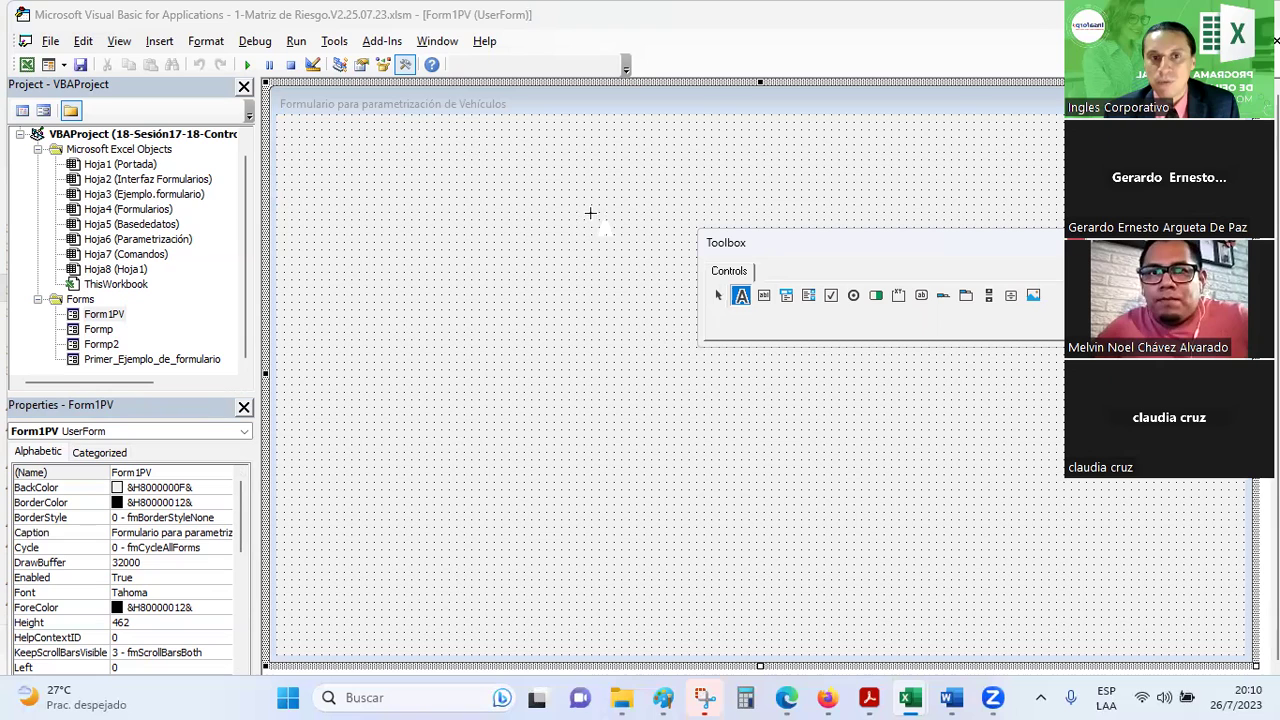
pyautogui.moveTo(455, 127); pyautogui.dragTo(1064, 200)
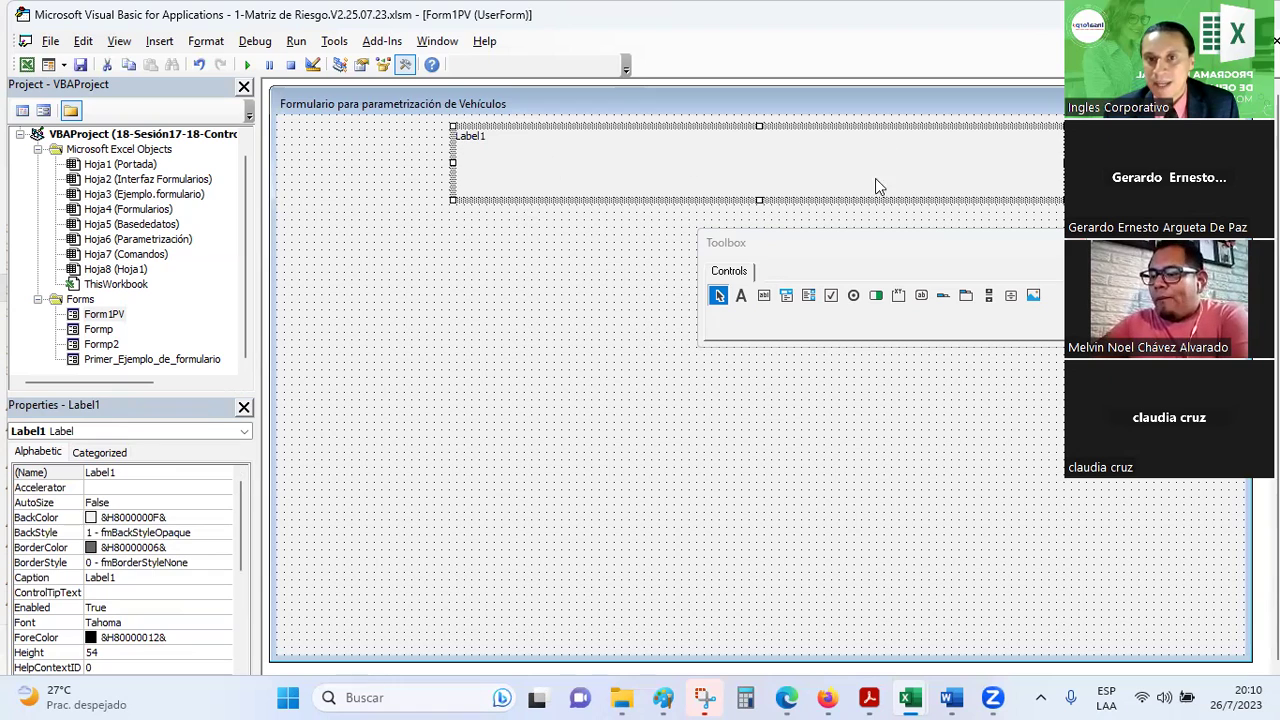
pyautogui.scroll(-1, 180, 580)
pyautogui.scroll(-4, 185, 575)
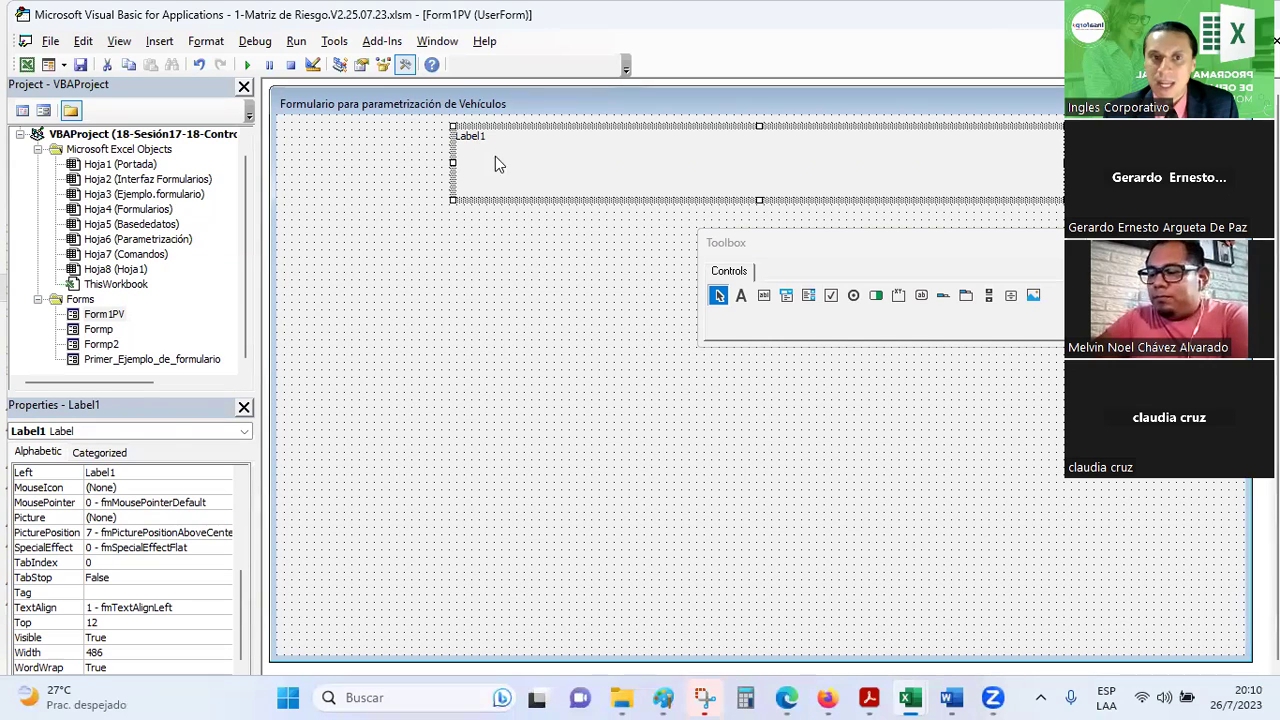
pyautogui.click(142, 517)
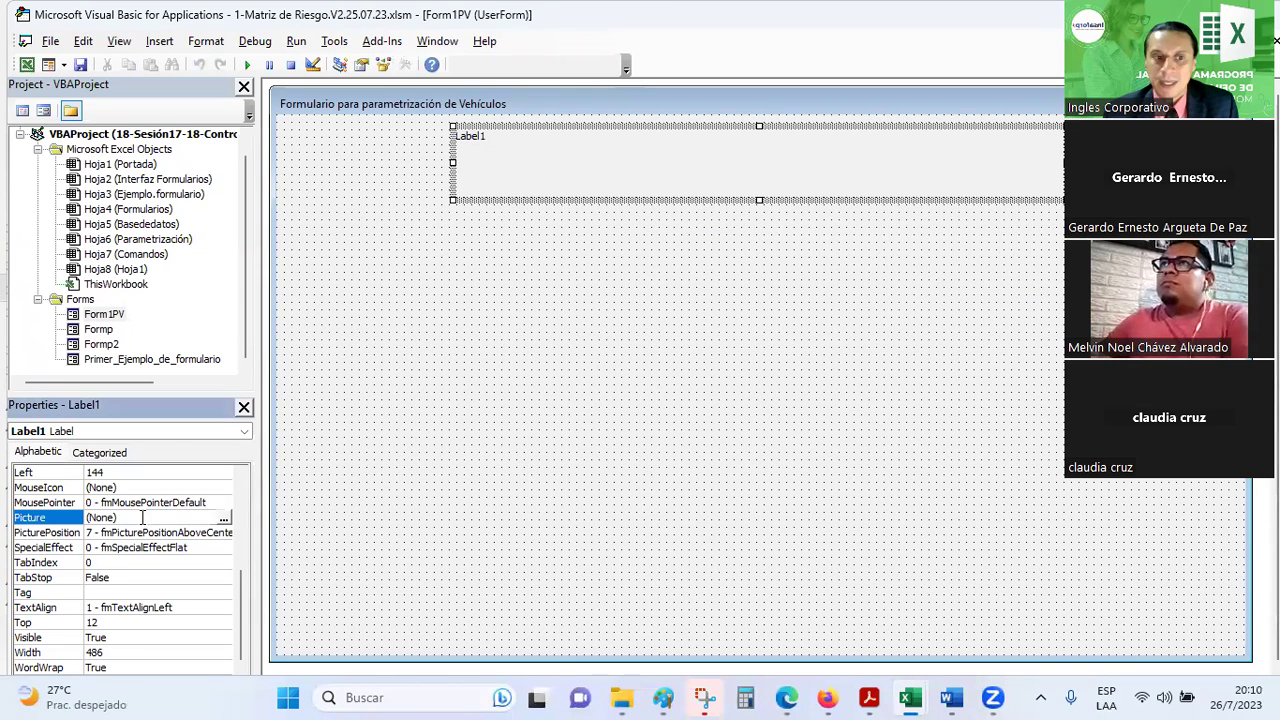
pyautogui.click(226, 518)
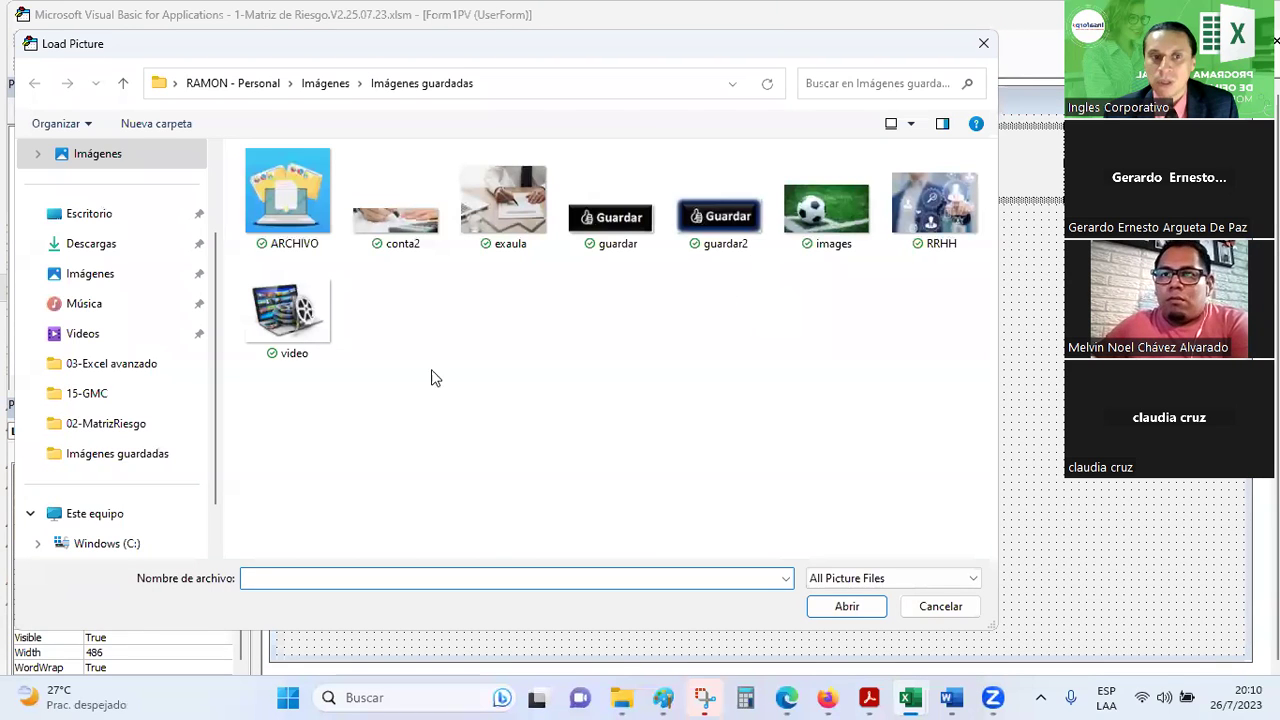
pyautogui.doubleClick(937, 204)
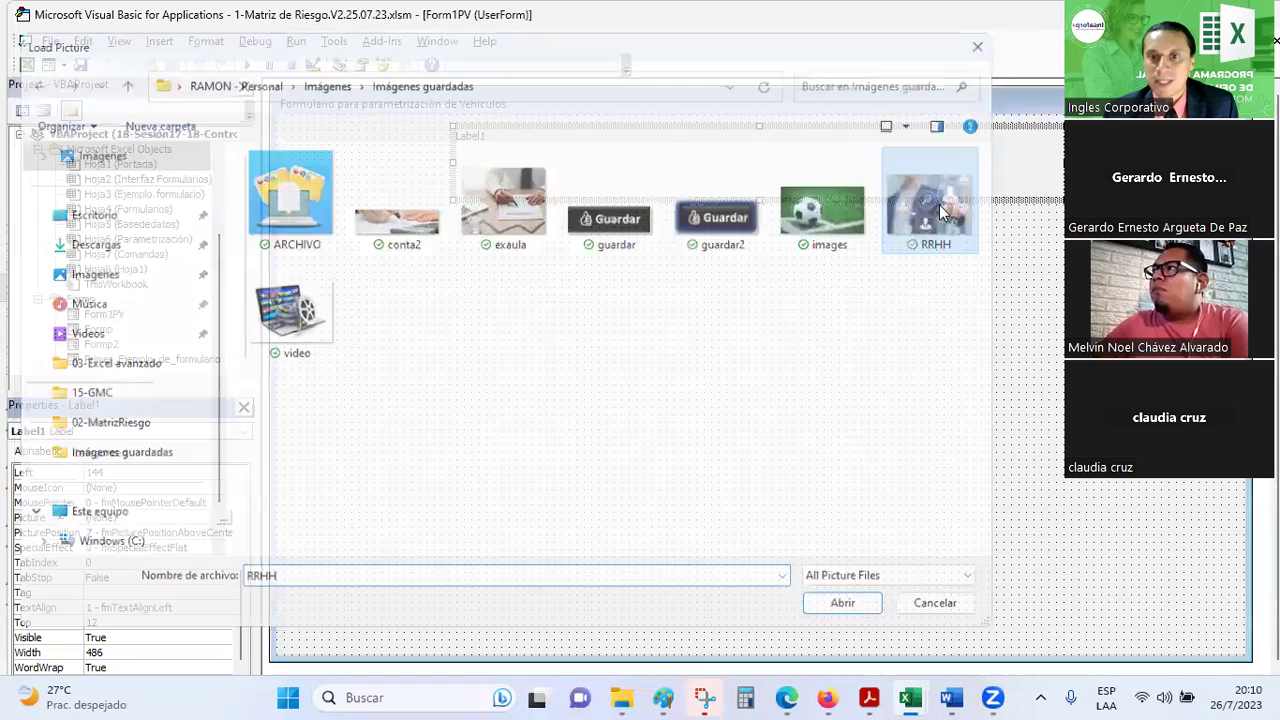
pyautogui.click(778, 330)
pyautogui.click(774, 174)
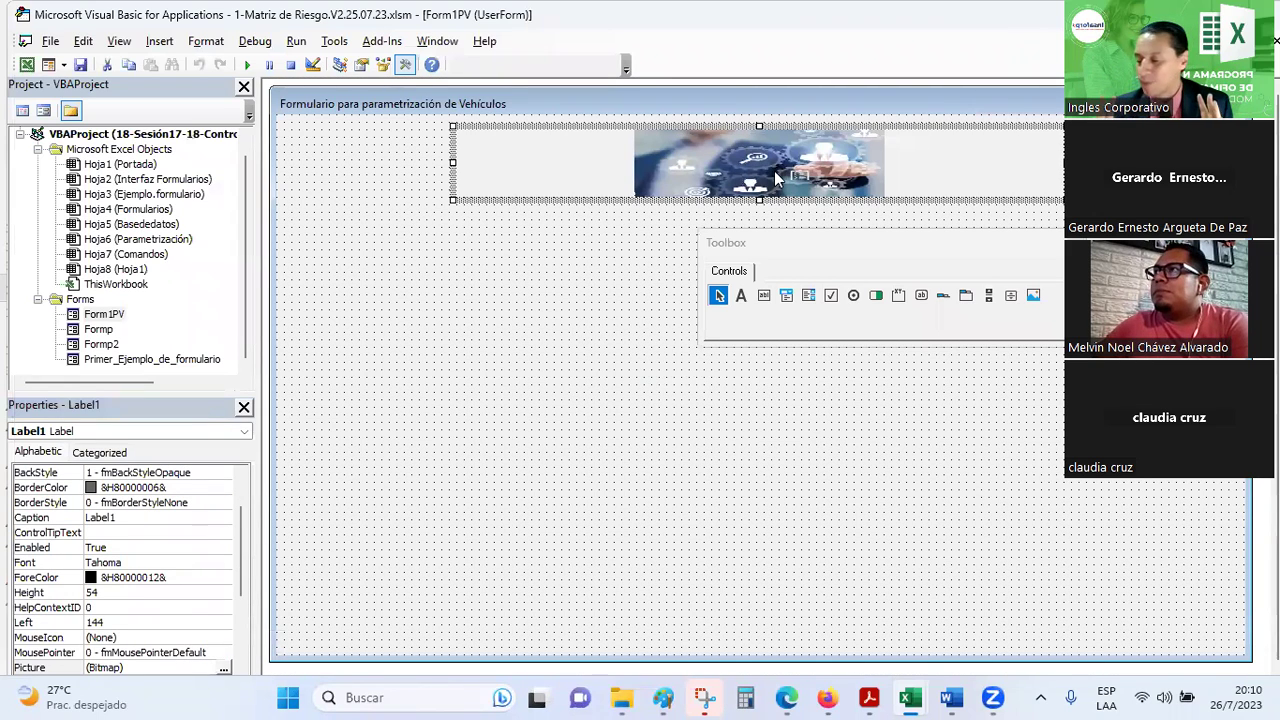
pyautogui.click(562, 301)
pyautogui.click(673, 165)
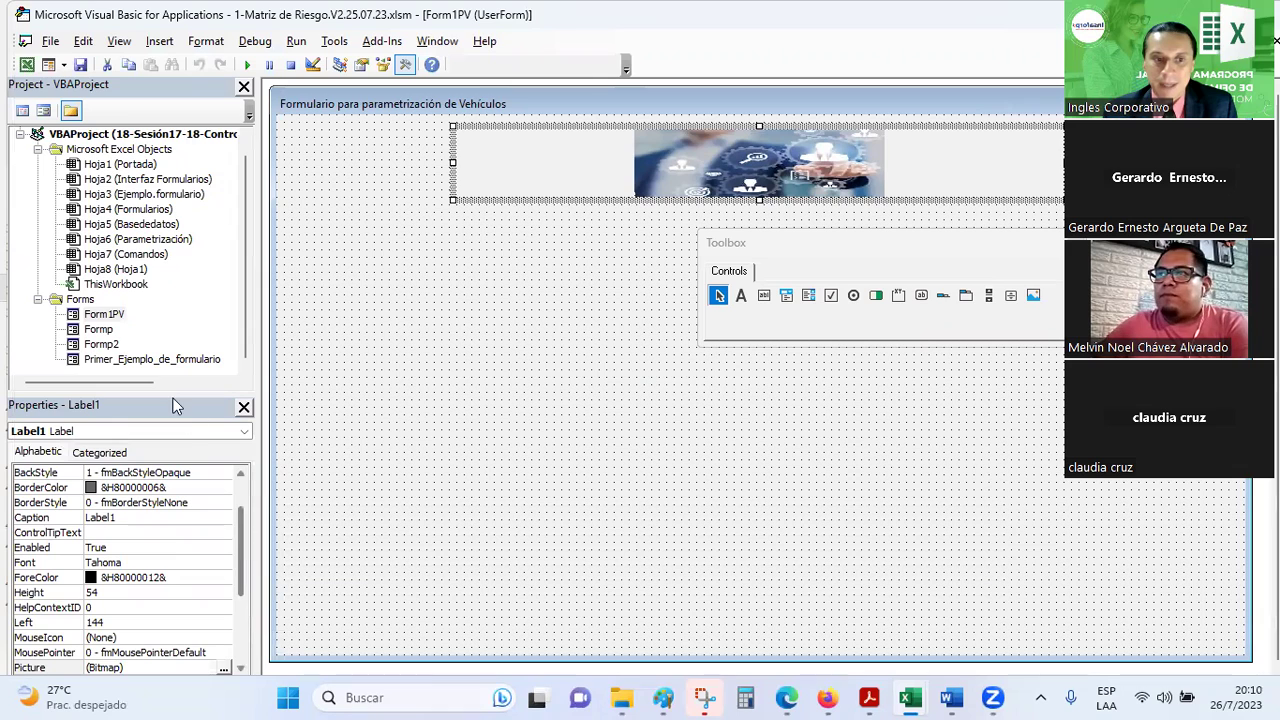
pyautogui.moveTo(171, 390); pyautogui.dragTo(171, 291)
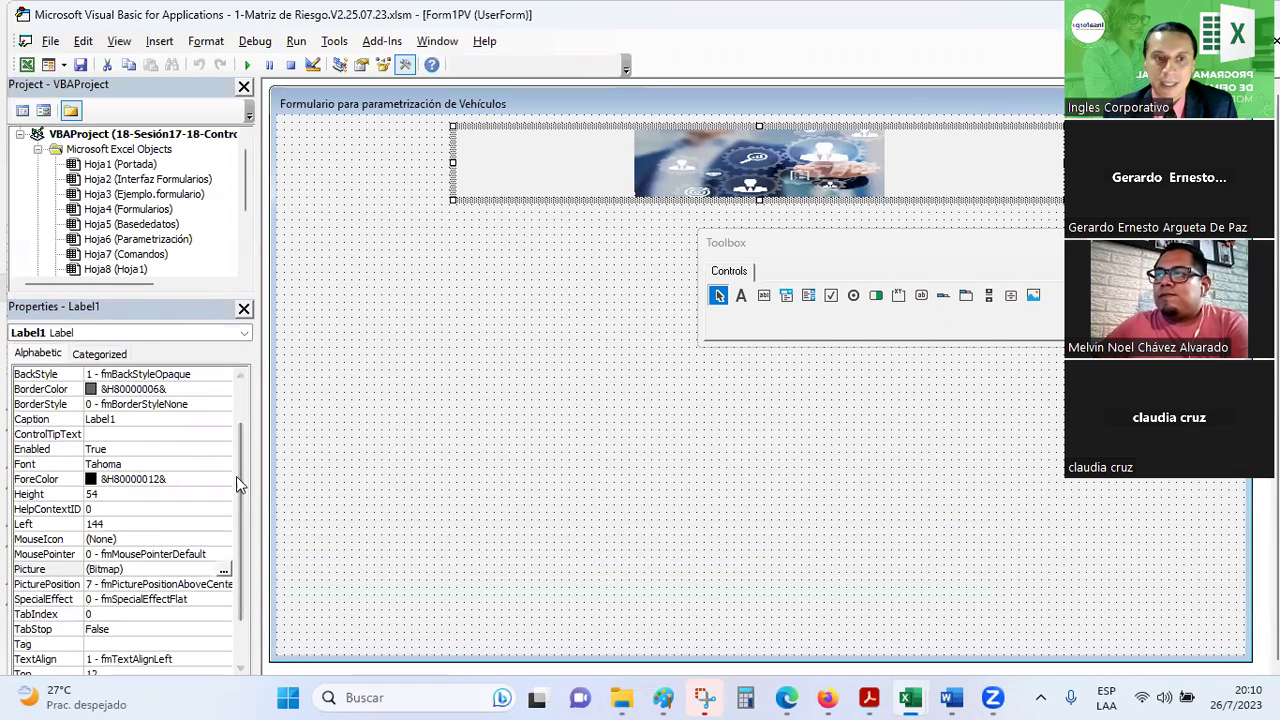
pyautogui.moveTo(240, 476); pyautogui.dragTo(220, 588)
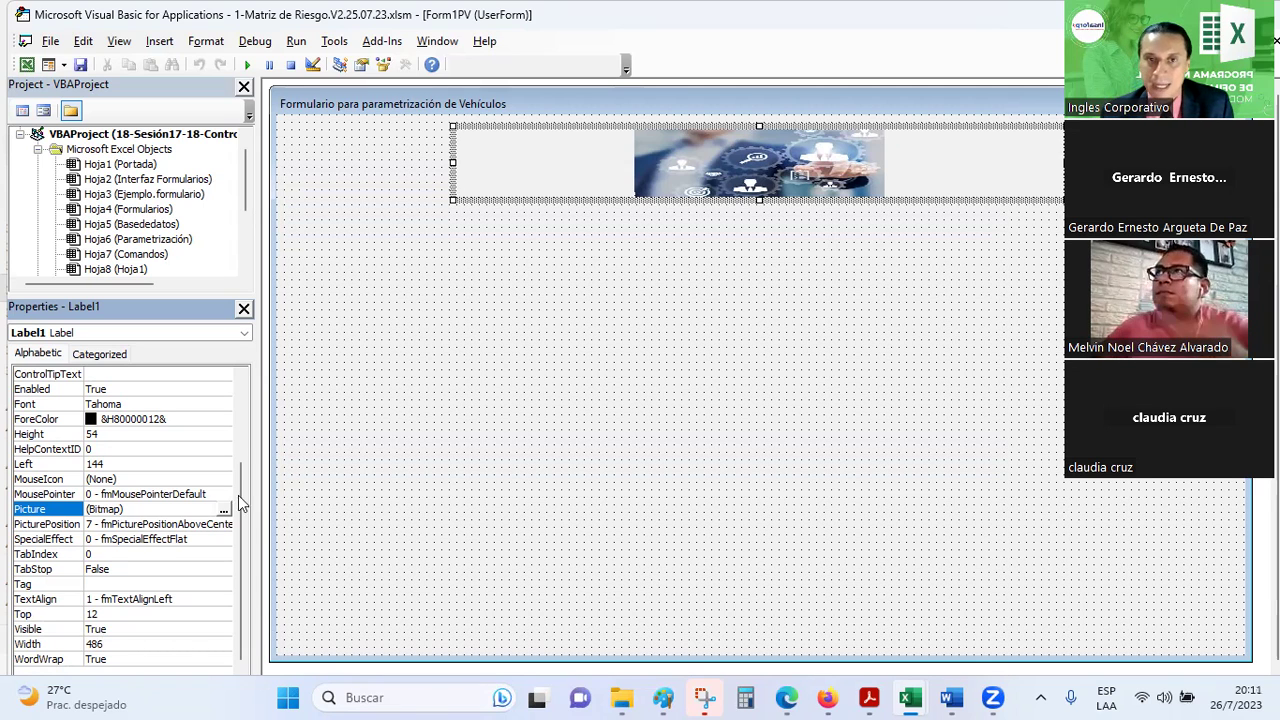
pyautogui.click(606, 446)
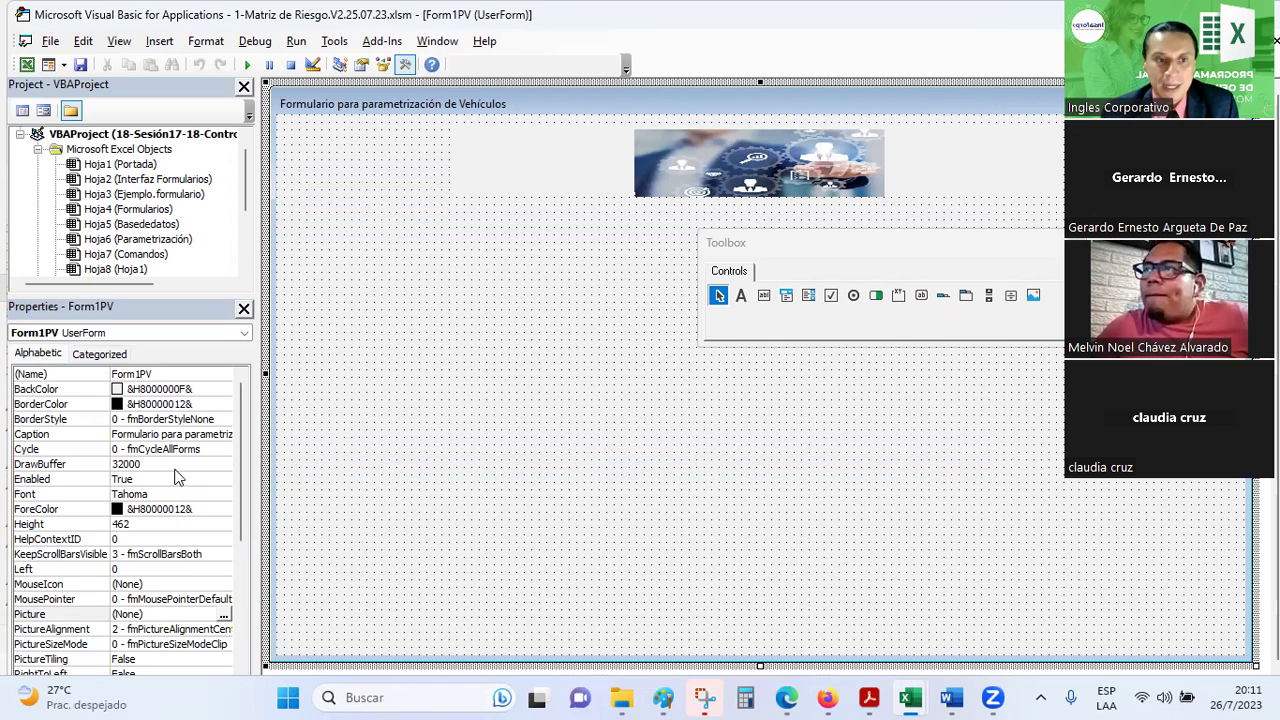
# - Set Form1PV's BackColor to the olive-yellow palette swatch &H0000C0C0&
pyautogui.click(198, 389)
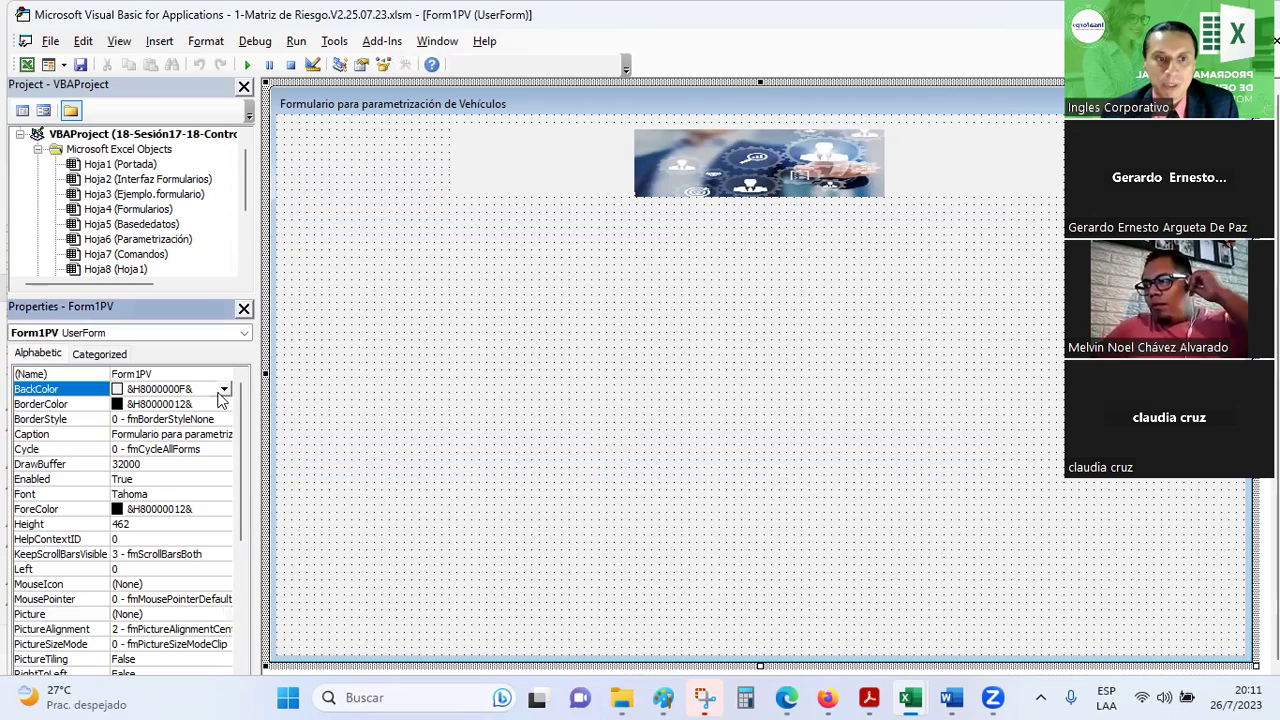
pyautogui.click(223, 390)
pyautogui.click(118, 409)
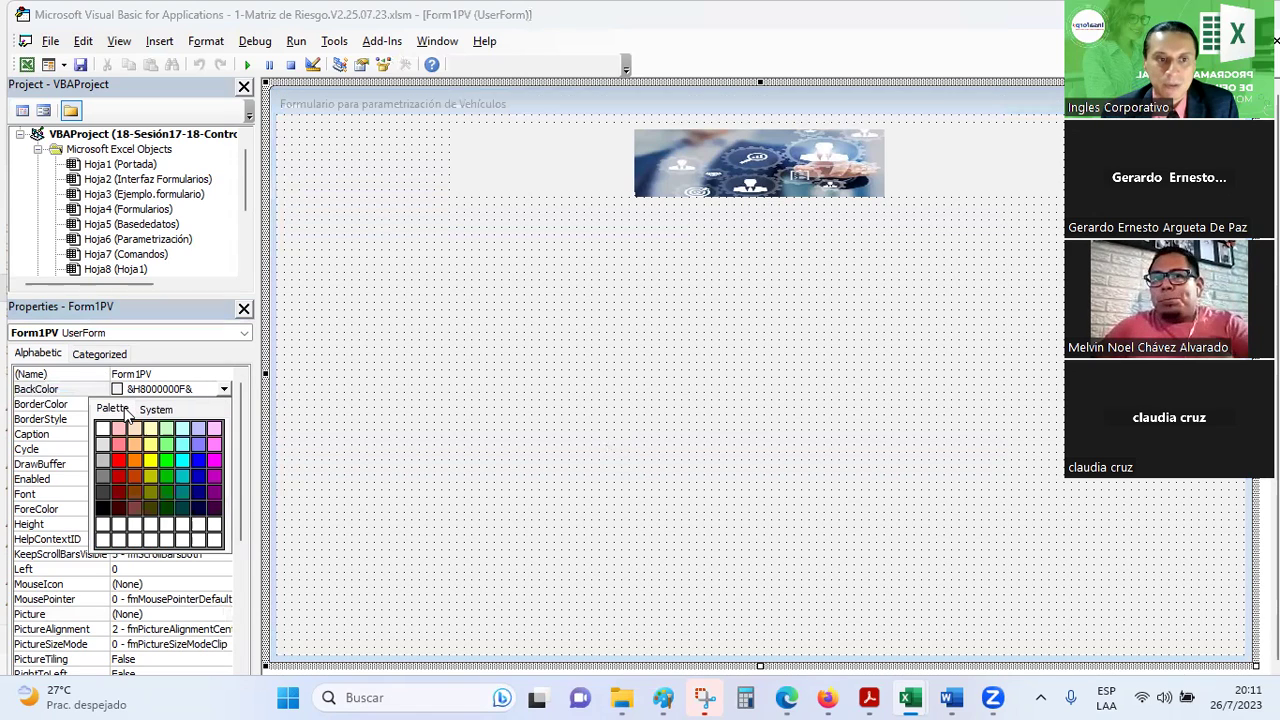
pyautogui.click(148, 474)
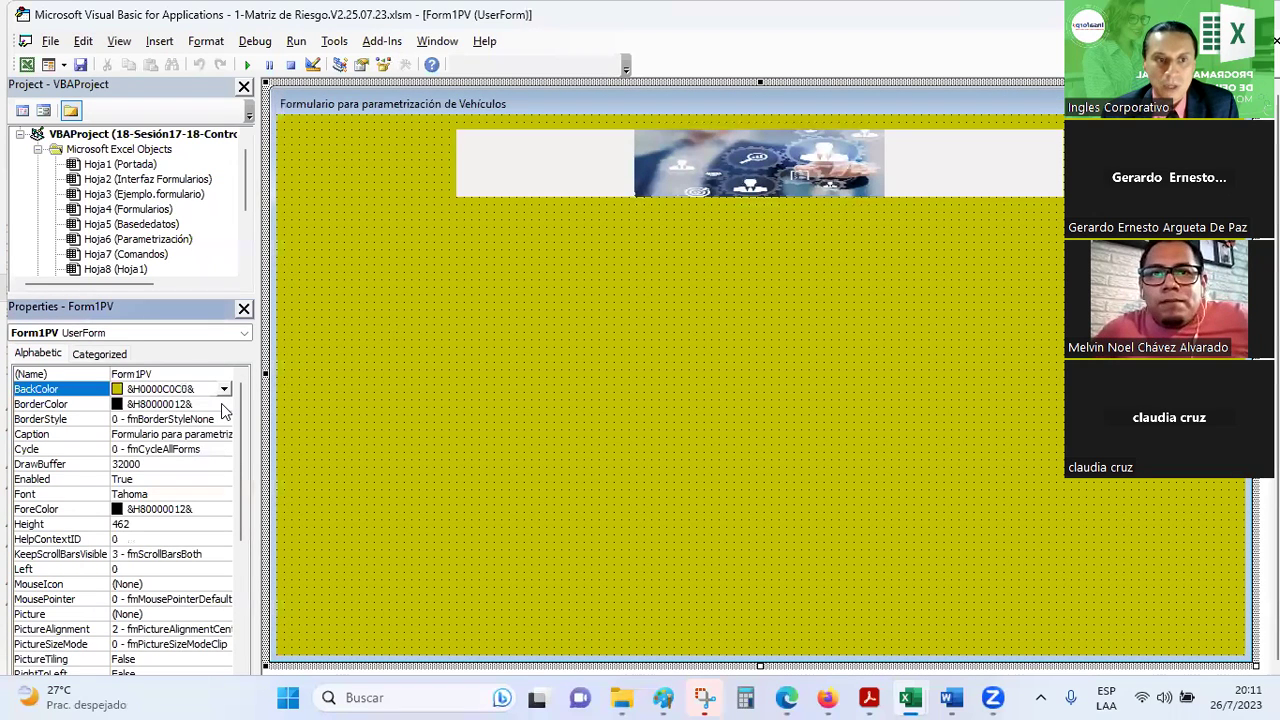
# - Bring back the toolbox, select the image banner label, then switch to the Excel workbook
pyautogui.click(517, 236)
pyautogui.click(669, 146)
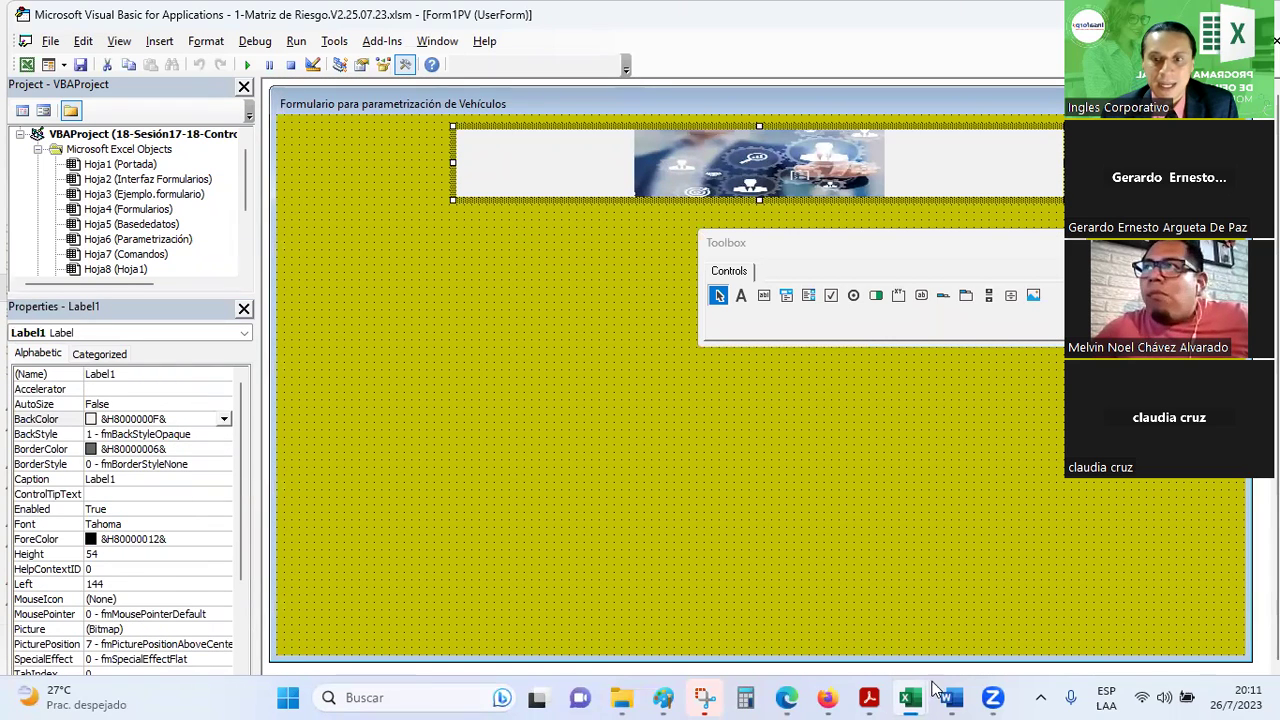
pyautogui.moveTo(909, 698)
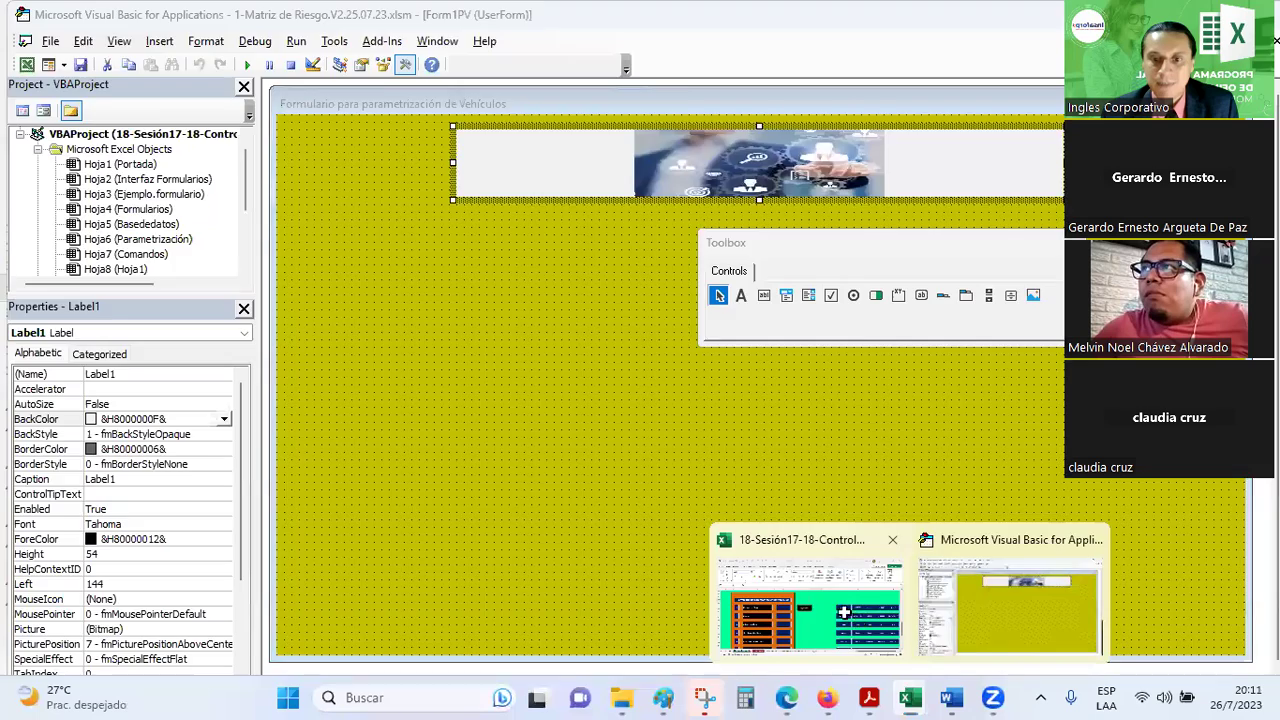
pyautogui.click(857, 621)
# - Bring the Excel workbook forward and go to the Parametrización sheet
pyautogui.click(622, 697)
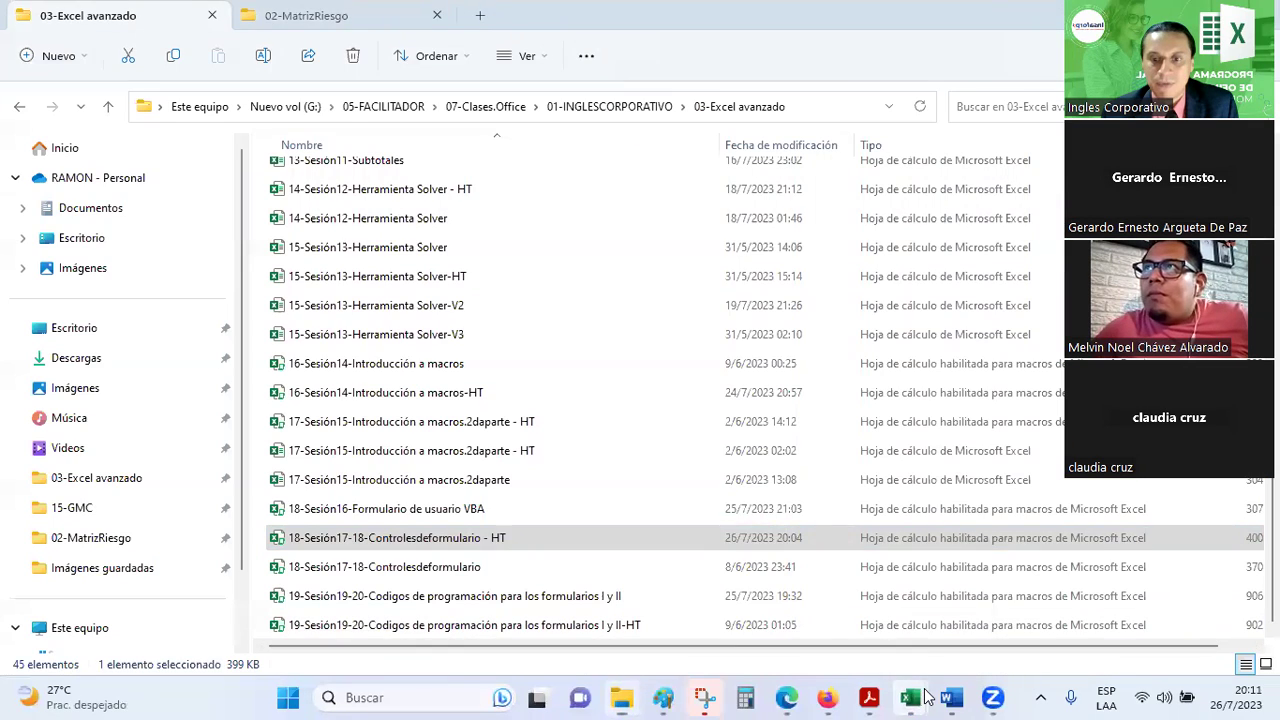
pyautogui.moveTo(910, 697)
pyautogui.click(843, 571)
pyautogui.click(668, 639)
pyautogui.click(543, 331)
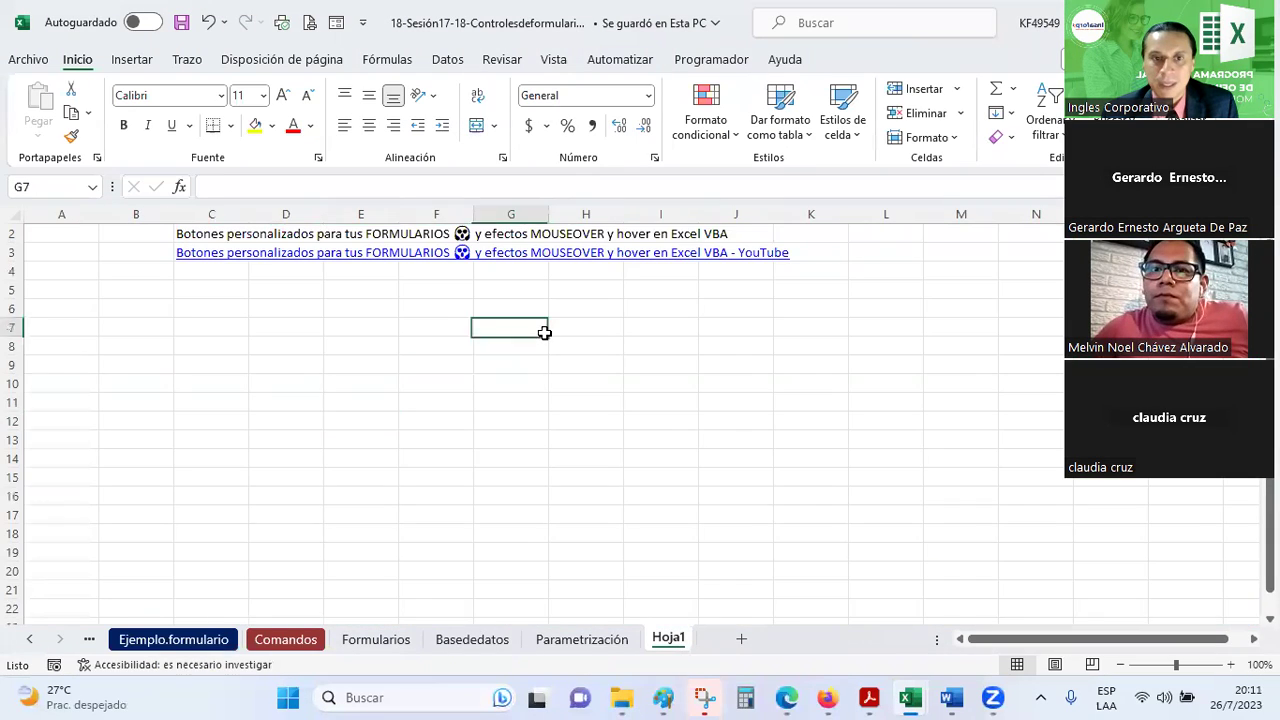
pyautogui.scroll(1, 543, 331)
pyautogui.scroll(-2, 543, 334)
pyautogui.scroll(1, 561, 468)
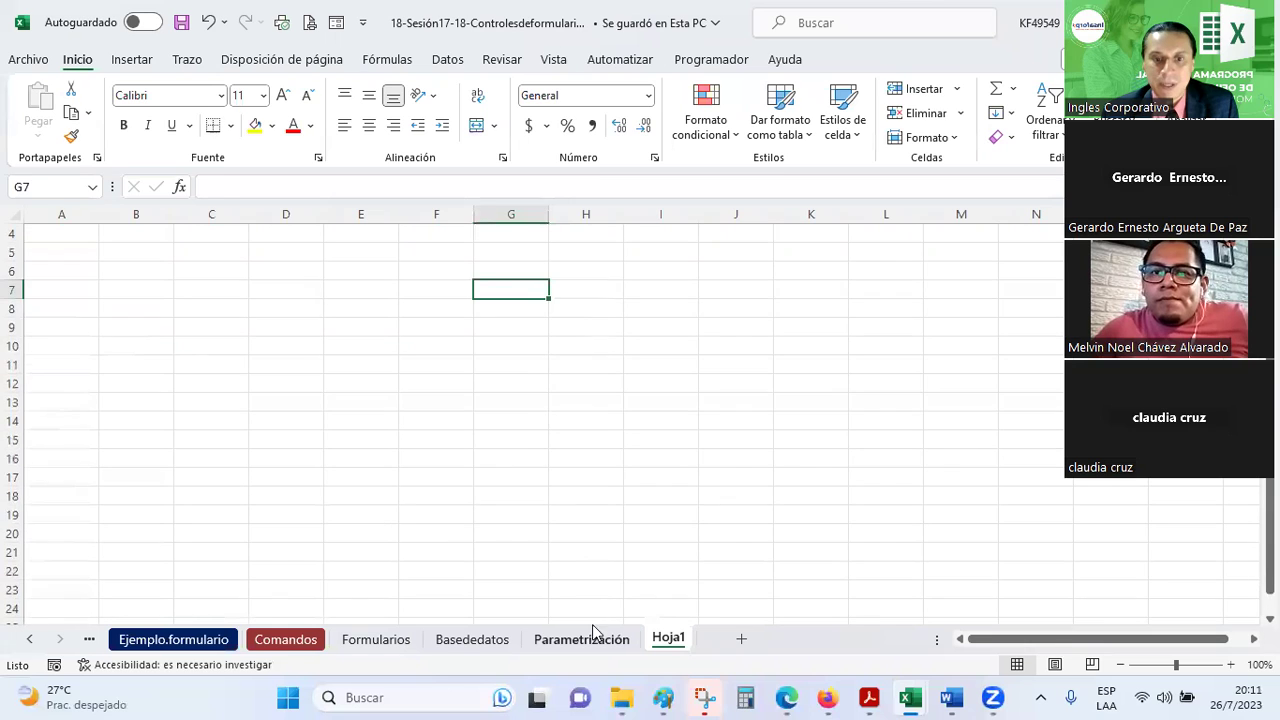
pyautogui.scroll(1, 629, 509)
pyautogui.hscroll(1, 1003, 645)
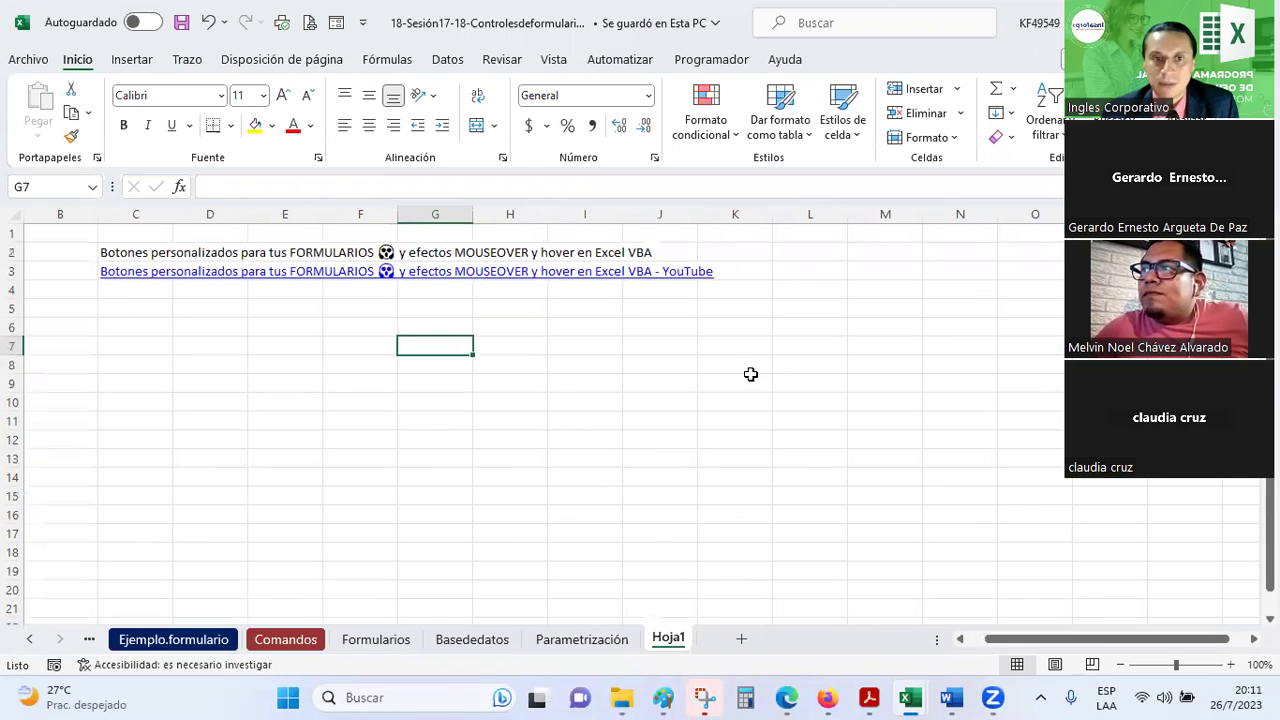
pyautogui.click(600, 639)
pyautogui.click(730, 507)
pyautogui.scroll(-1, 726, 466)
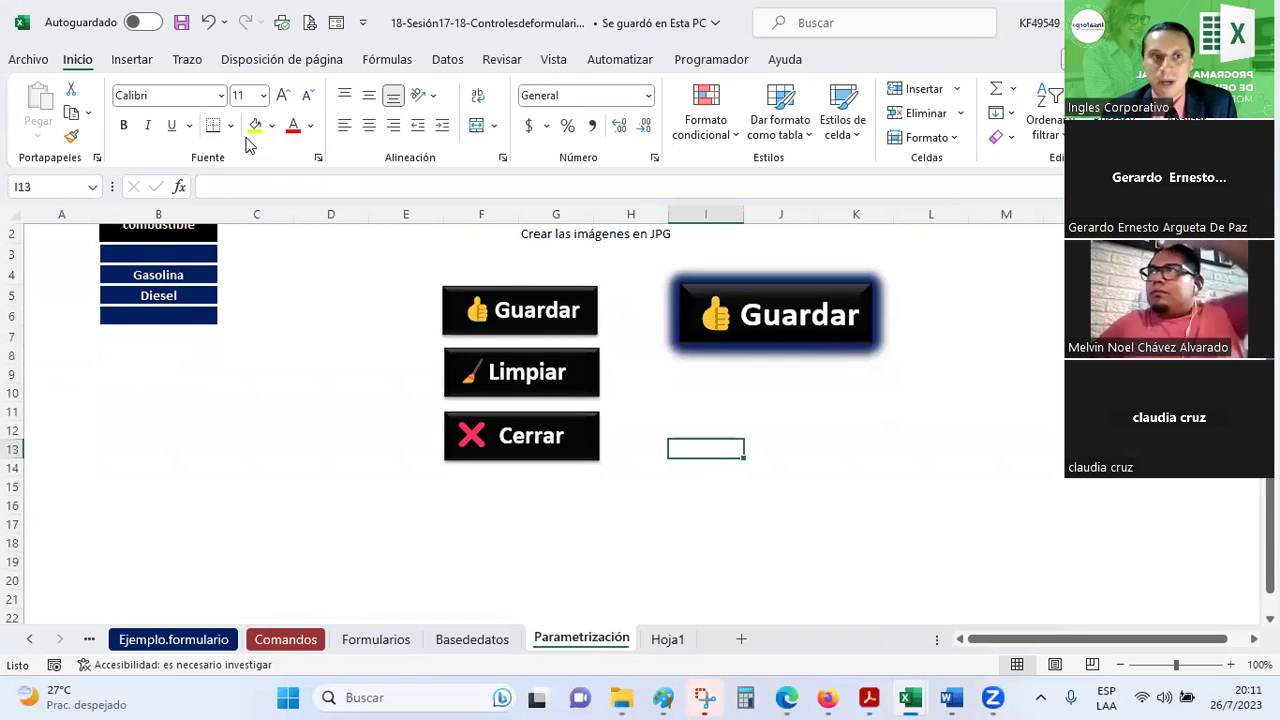
# - Draw a rounded rectangle from Formas below the Guardar, Limpiar and Cerrar buttons
pyautogui.click(148, 62)
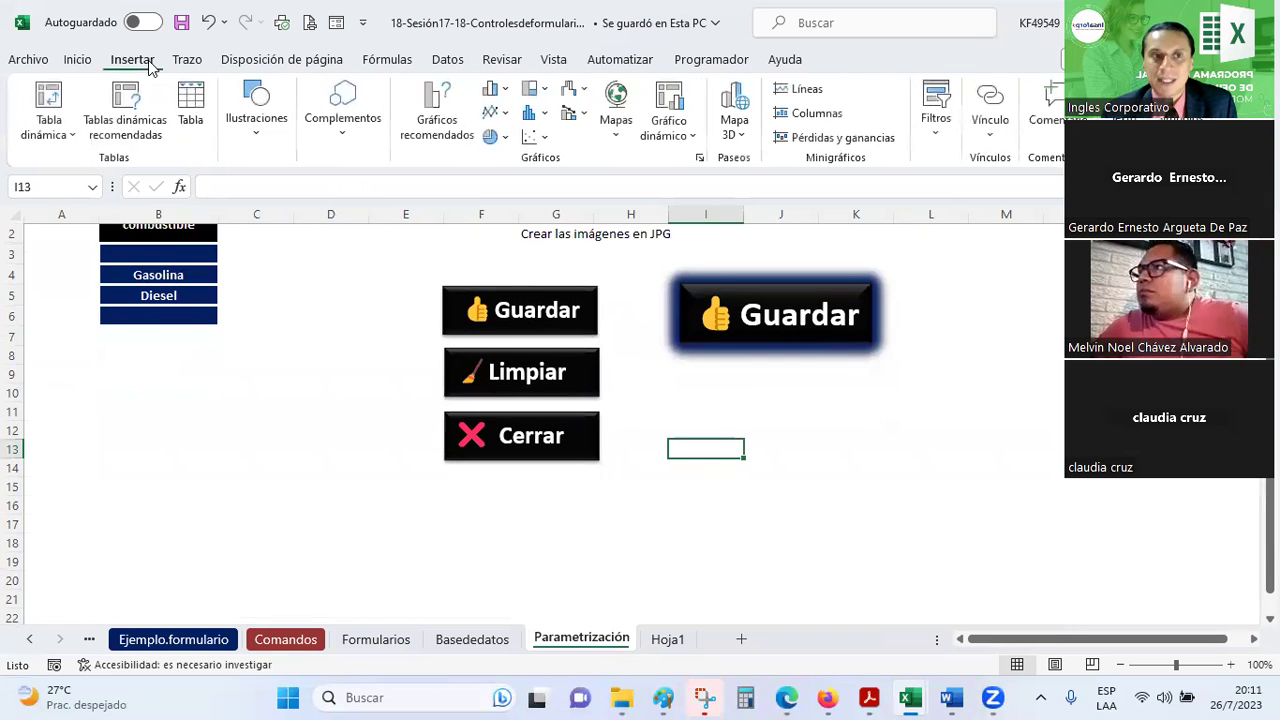
pyautogui.click(255, 140)
pyautogui.click(300, 229)
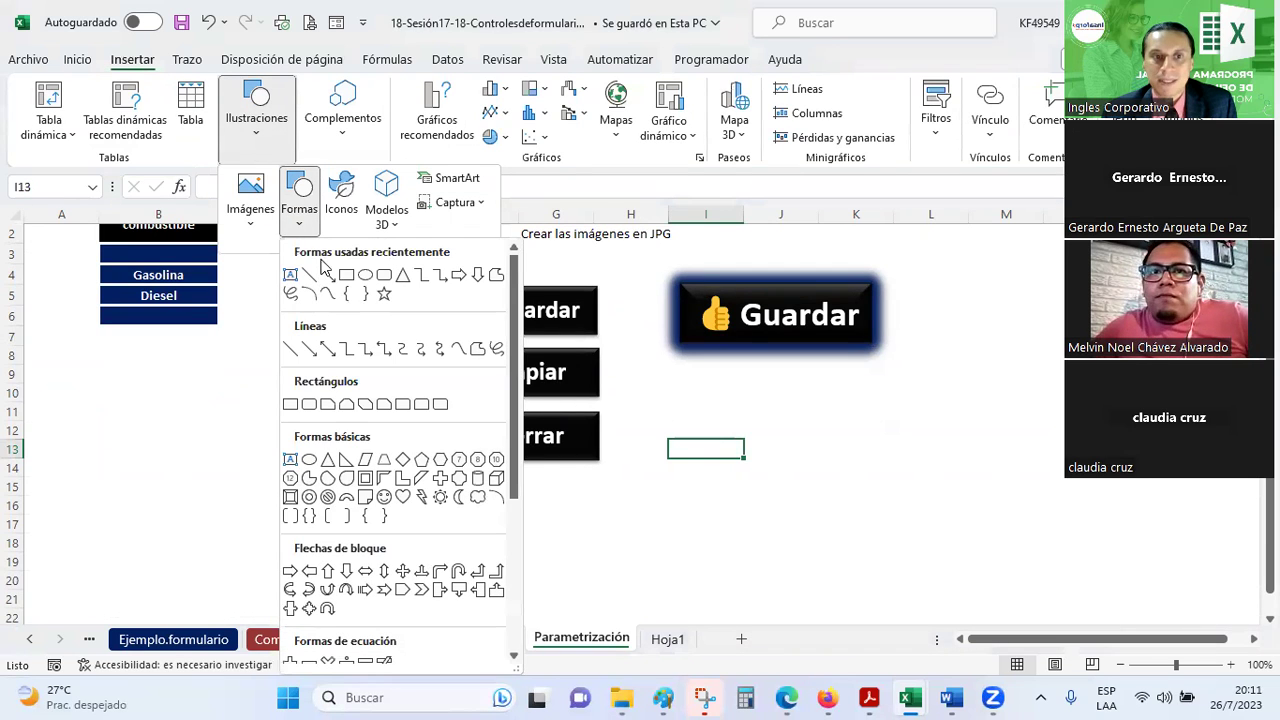
pyautogui.click(381, 276)
pyautogui.scroll(-2, 503, 375)
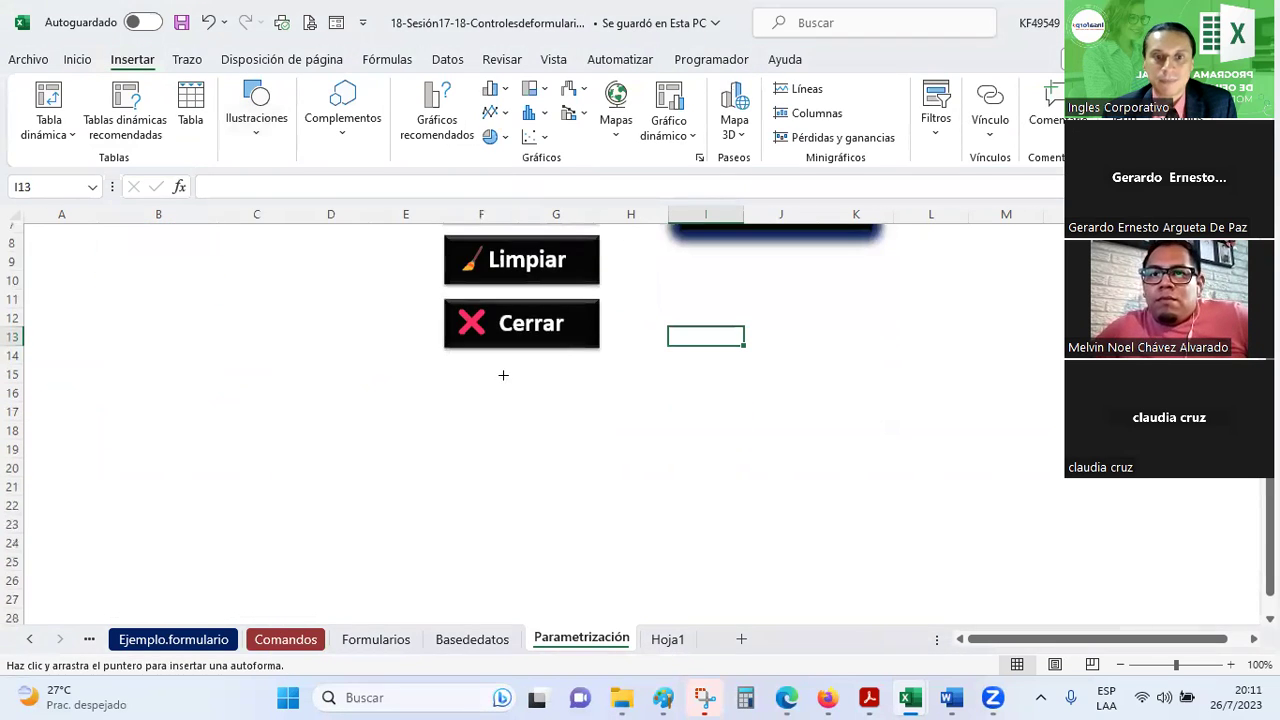
pyautogui.moveTo(456, 393); pyautogui.dragTo(1074, 490)
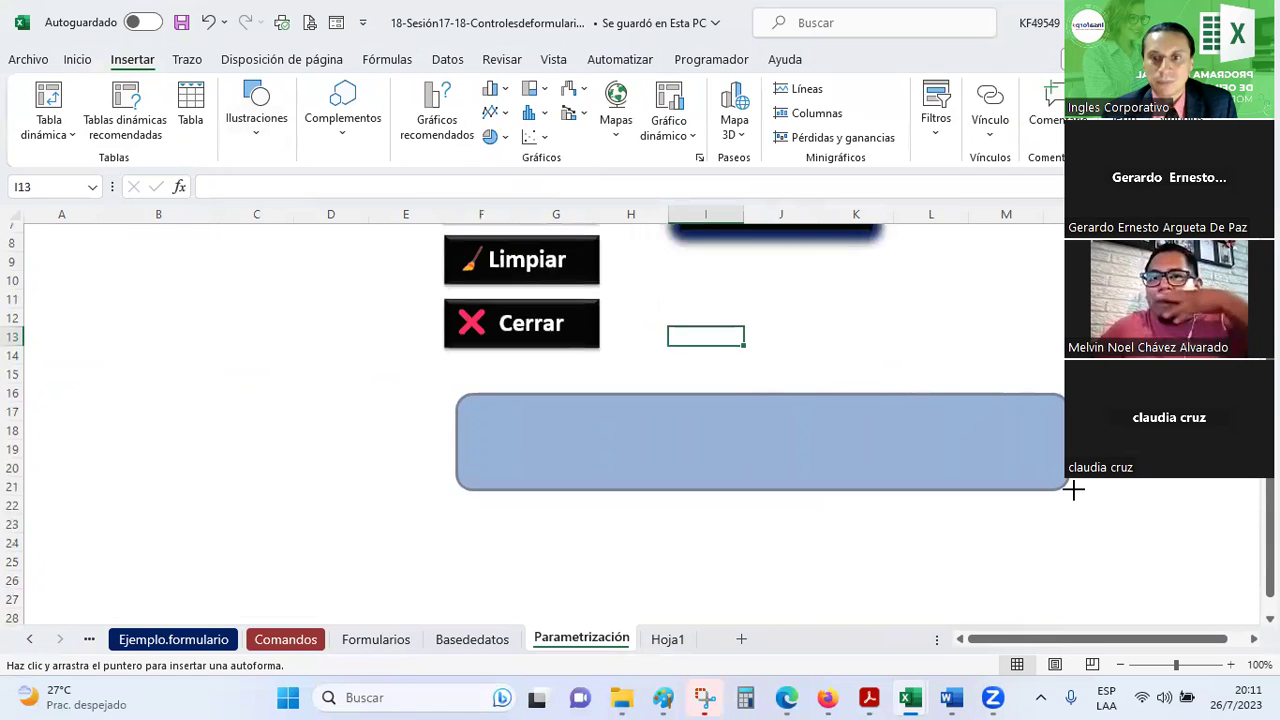
# - Give the rectangle a much taller height in Formato de forma's size settings
pyautogui.rightClick(893, 437)
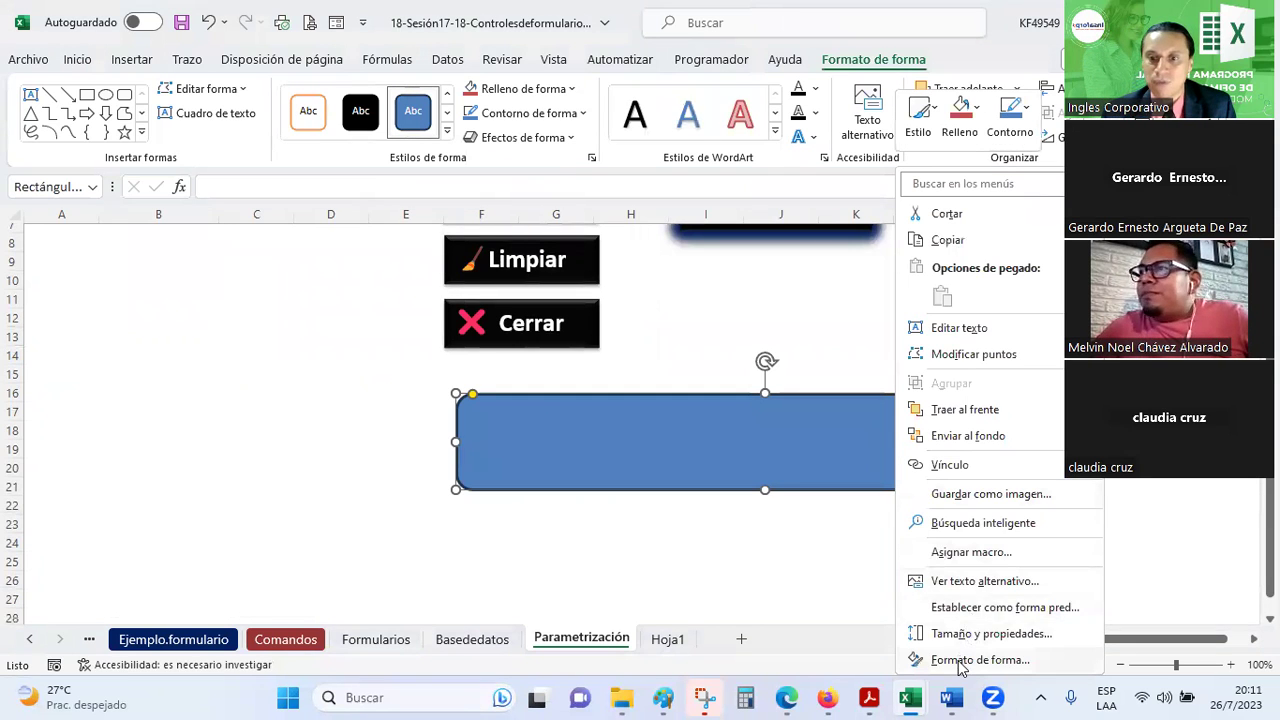
pyautogui.click(958, 662)
pyautogui.click(1102, 291)
pyautogui.click(1050, 336)
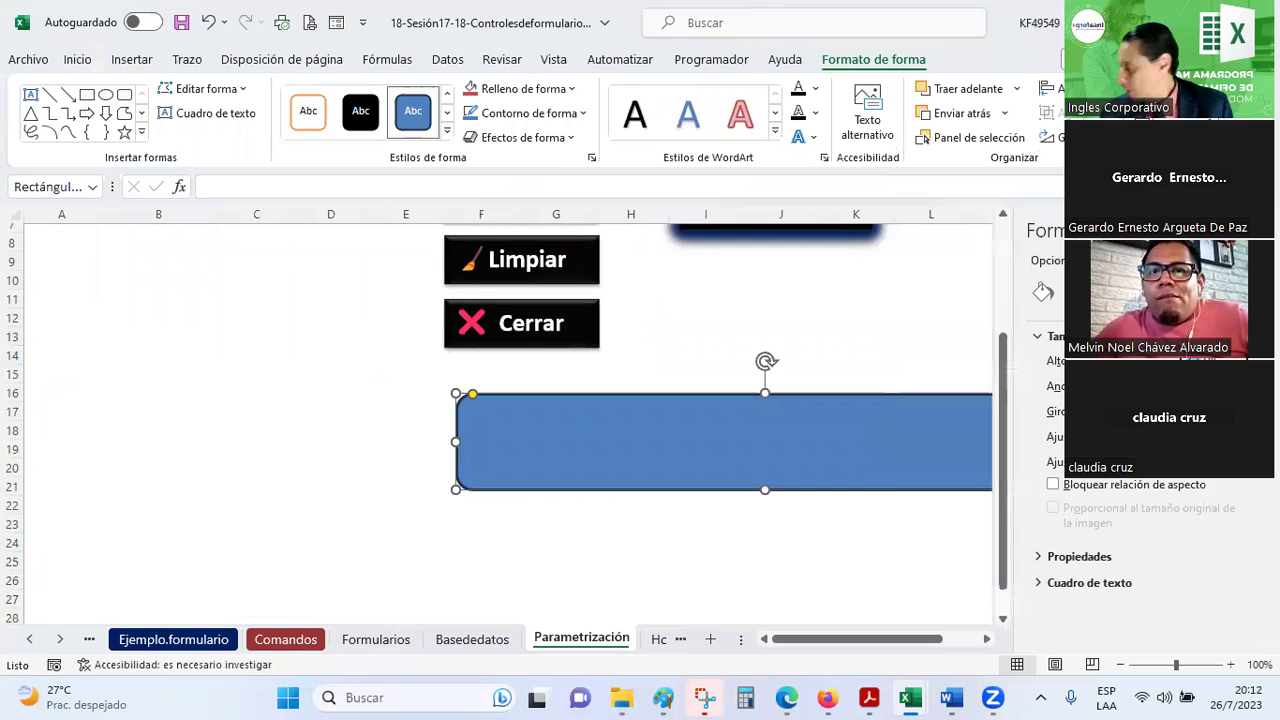
pyautogui.press('Return')
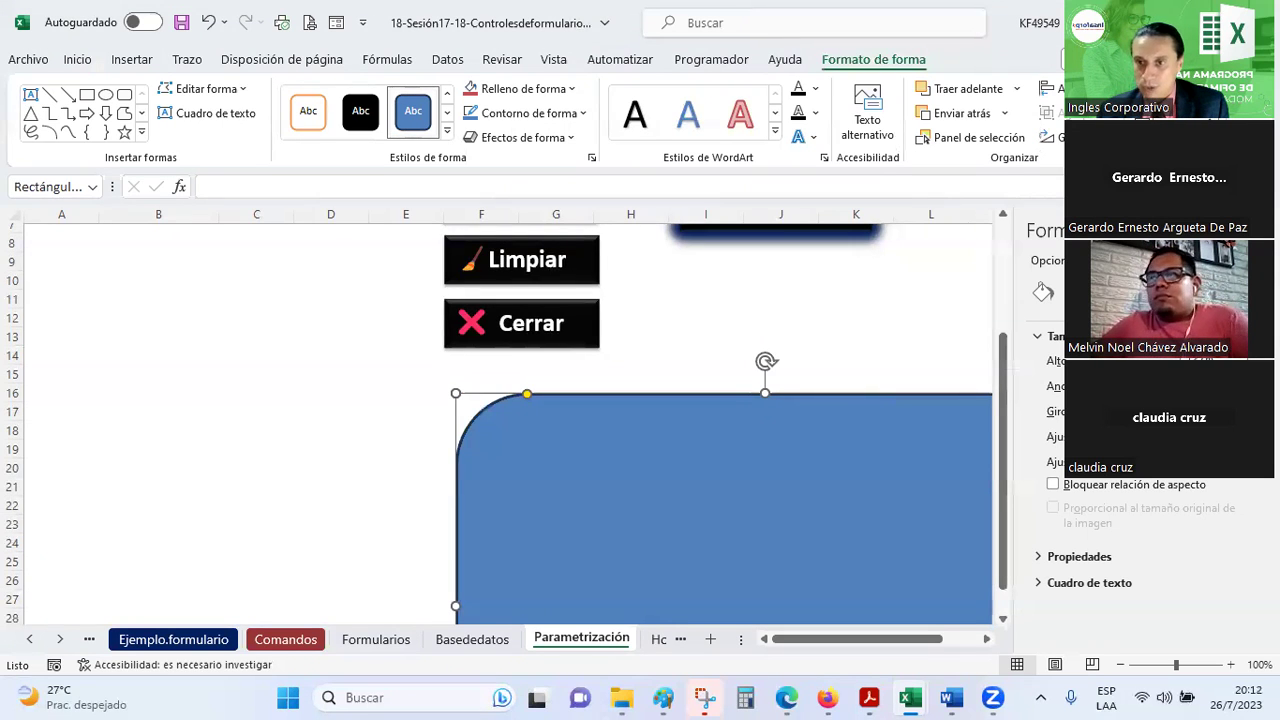
# - Readjust the rectangle's size, then reselect the tall blue rectangle
pyautogui.click(920, 333)
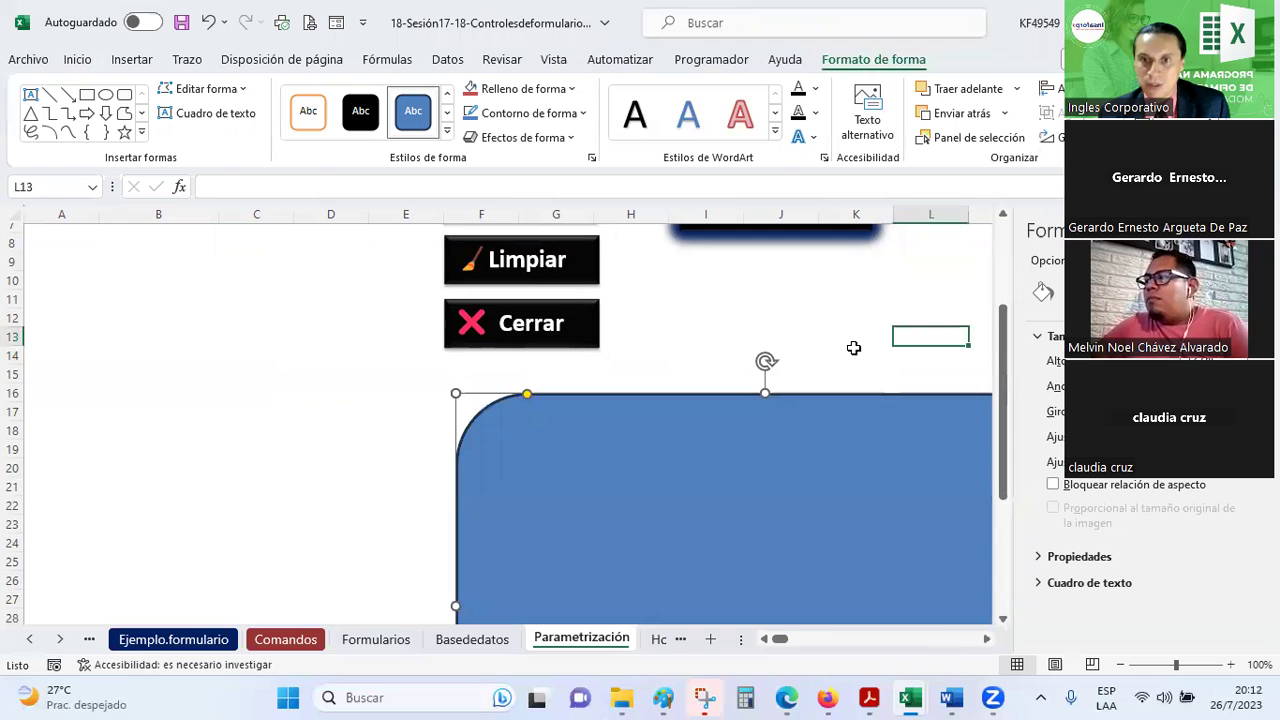
pyautogui.keyDown('ctrl'); pyautogui.scroll(-3, 852, 355); pyautogui.keyUp('ctrl')
pyautogui.keyDown('ctrl'); pyautogui.scroll(-1, 848, 350); pyautogui.keyUp('ctrl')
pyautogui.keyDown('ctrl'); pyautogui.scroll(1, 846, 350); pyautogui.keyUp('ctrl')
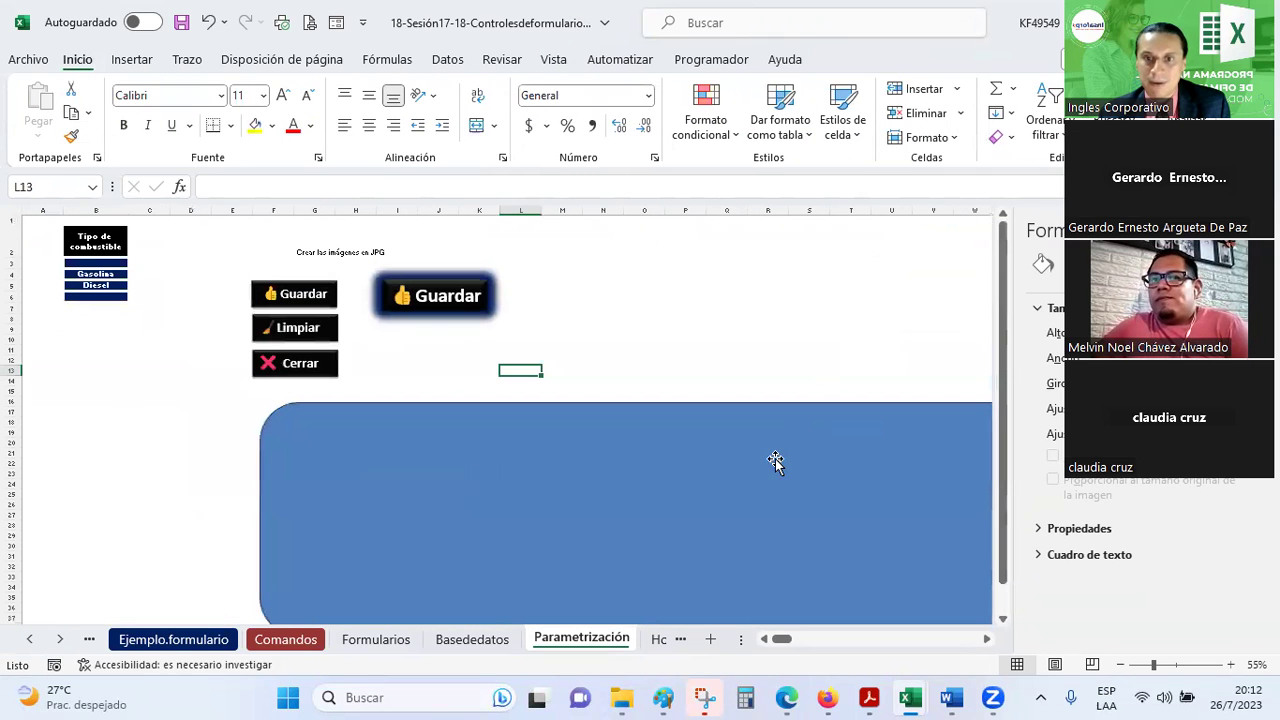
pyautogui.click(775, 457)
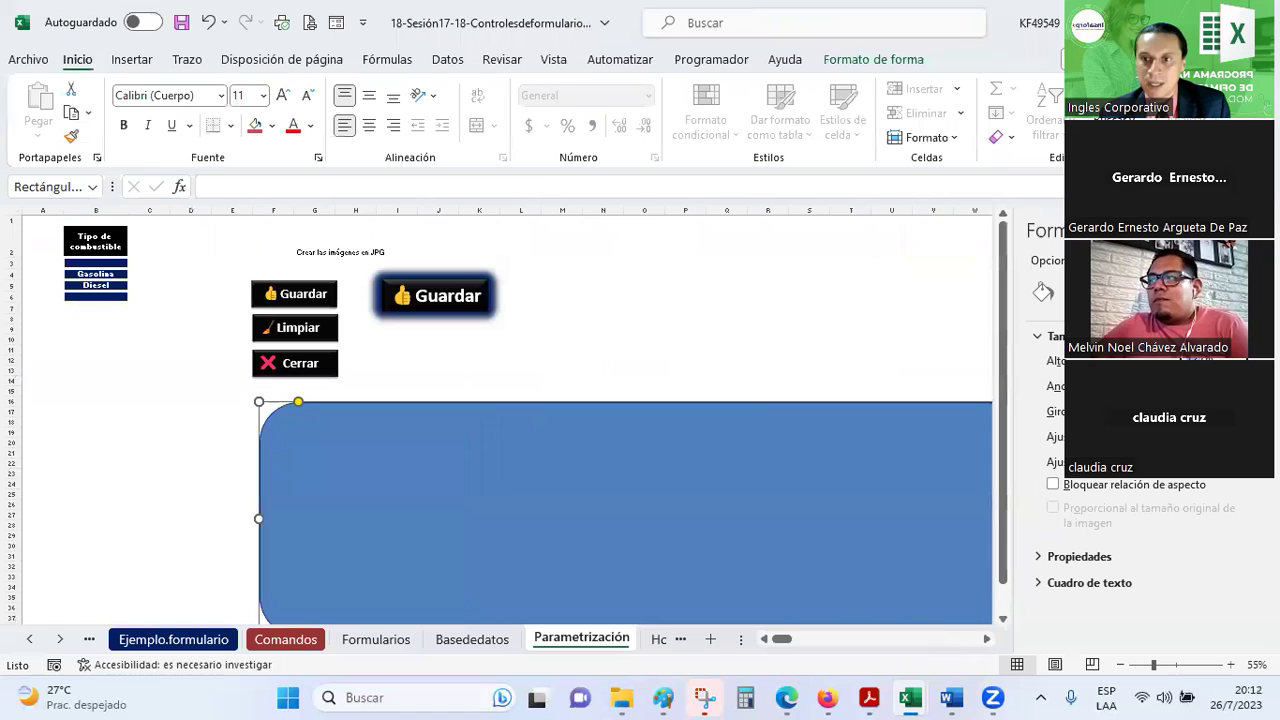
pyautogui.hotkey('ctrl', 'z')
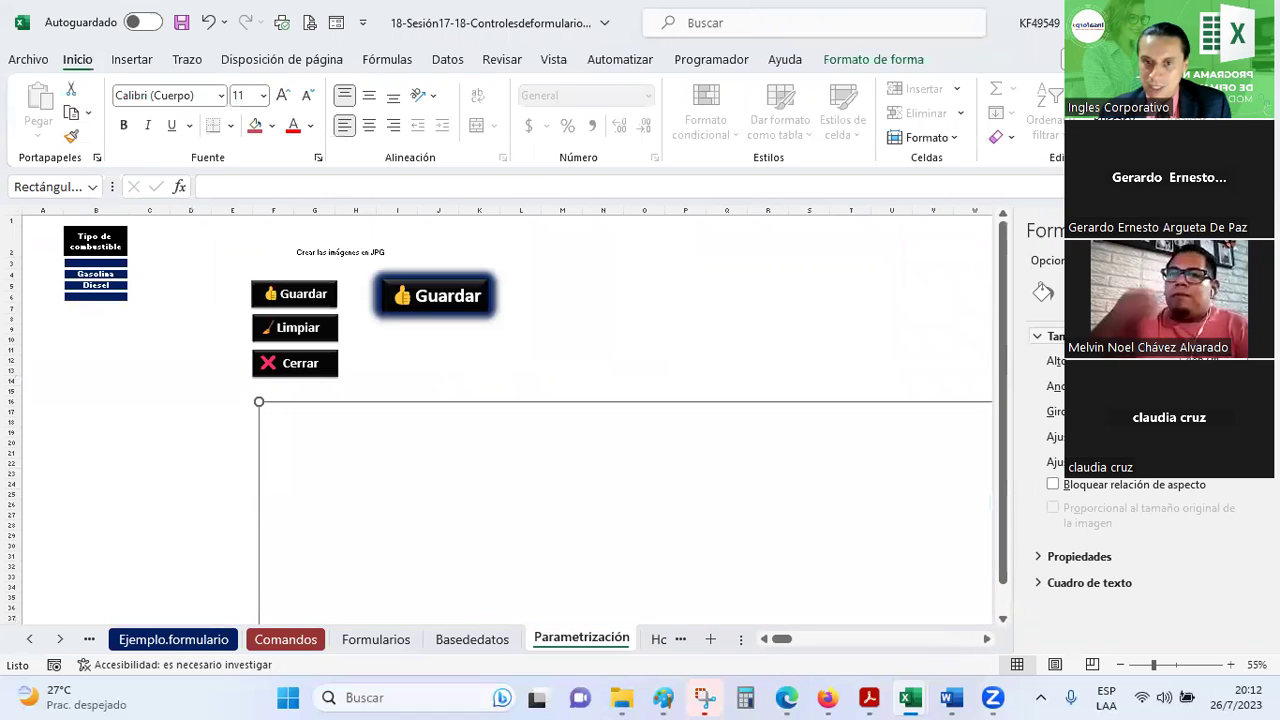
pyautogui.click(847, 370)
pyautogui.scroll(-5, 846, 369)
pyautogui.scroll(-4, 846, 369)
pyautogui.scroll(-4, 846, 369)
pyautogui.scroll(-5, 845, 369)
pyautogui.scroll(-4, 844, 369)
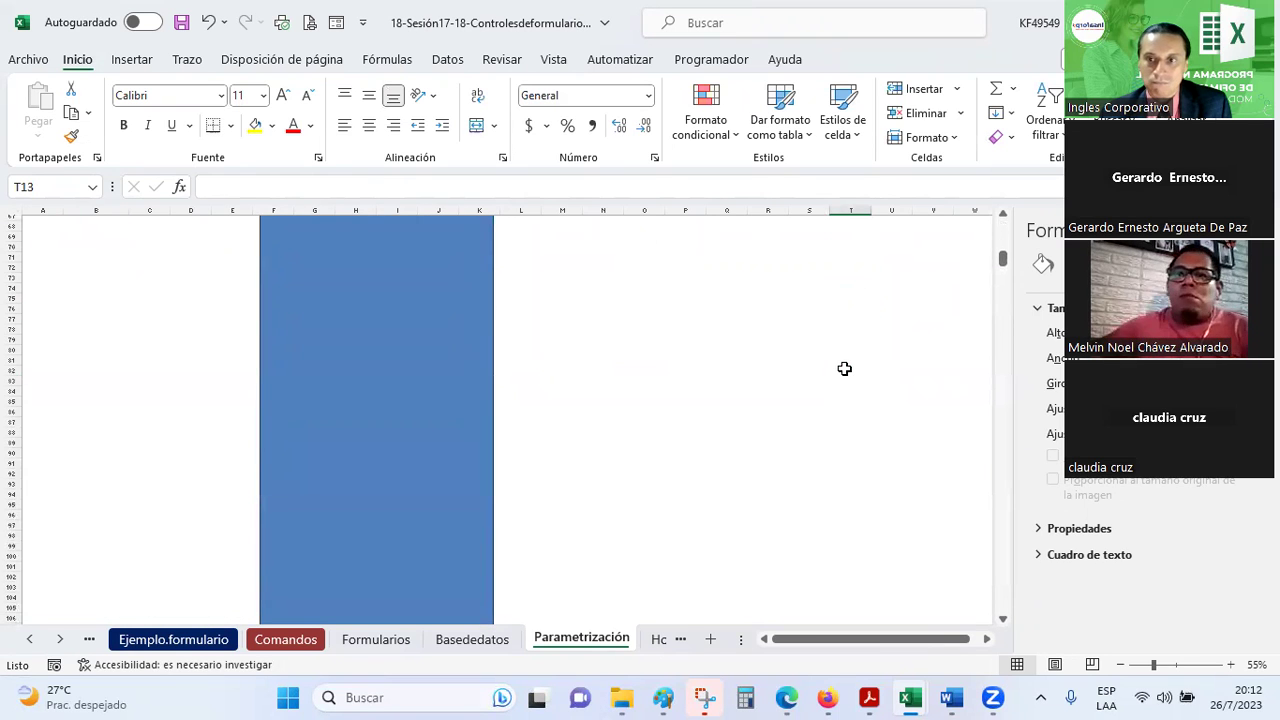
pyautogui.scroll(4, 414, 334)
pyautogui.click(414, 334)
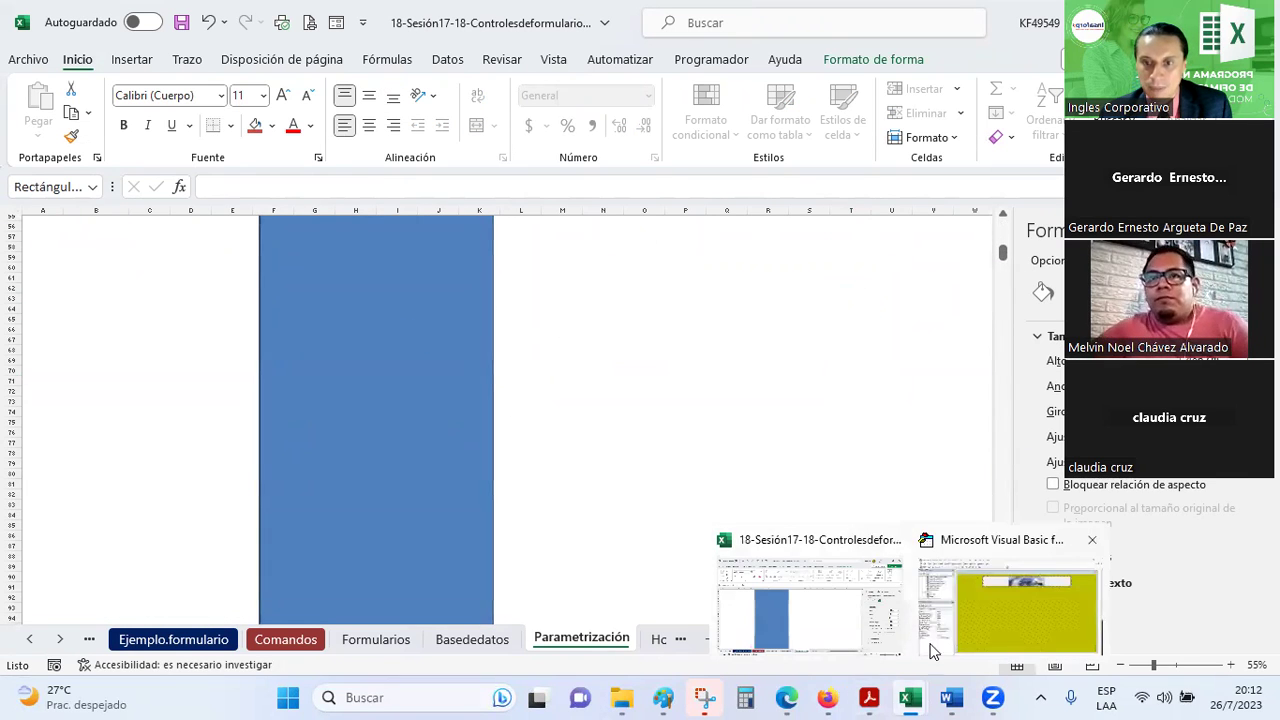
# - Set the banner label's Left position to 150 in the Properties window
pyautogui.click(971, 617)
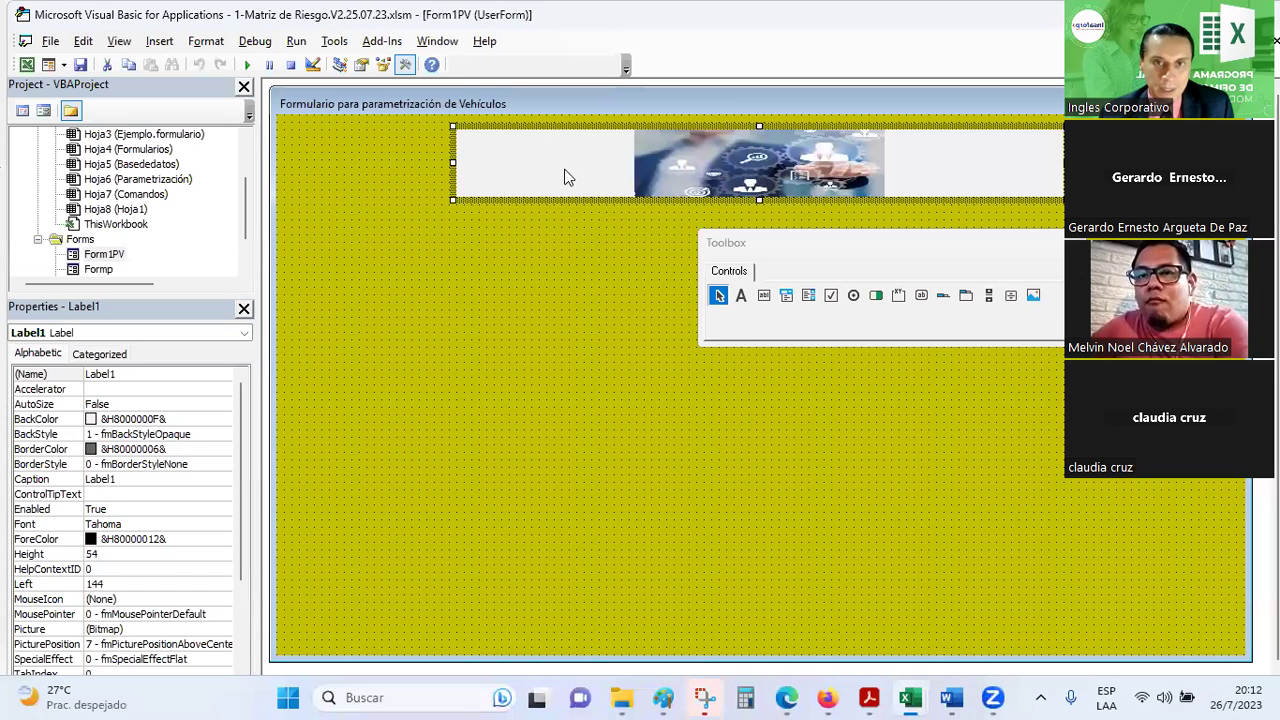
pyautogui.click(133, 497)
pyautogui.scroll(-3, 133, 495)
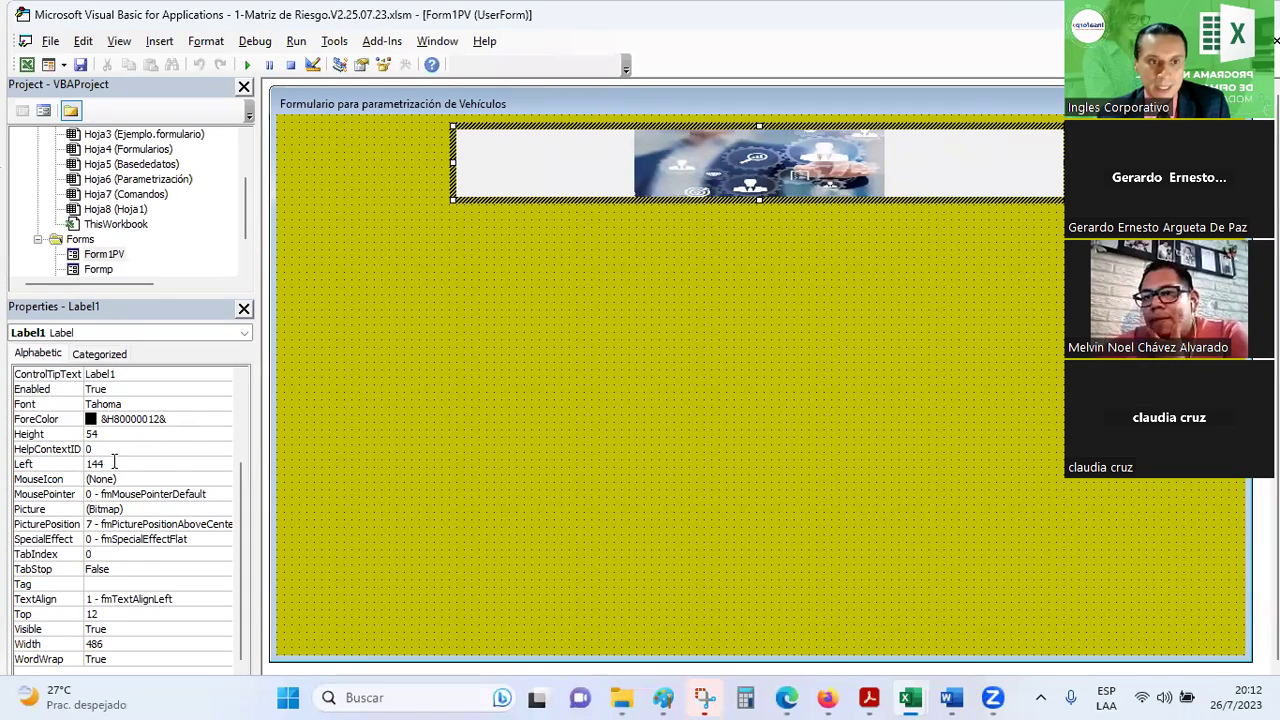
pyautogui.click(114, 462)
pyautogui.doubleClick(94, 463)
pyautogui.write('1')
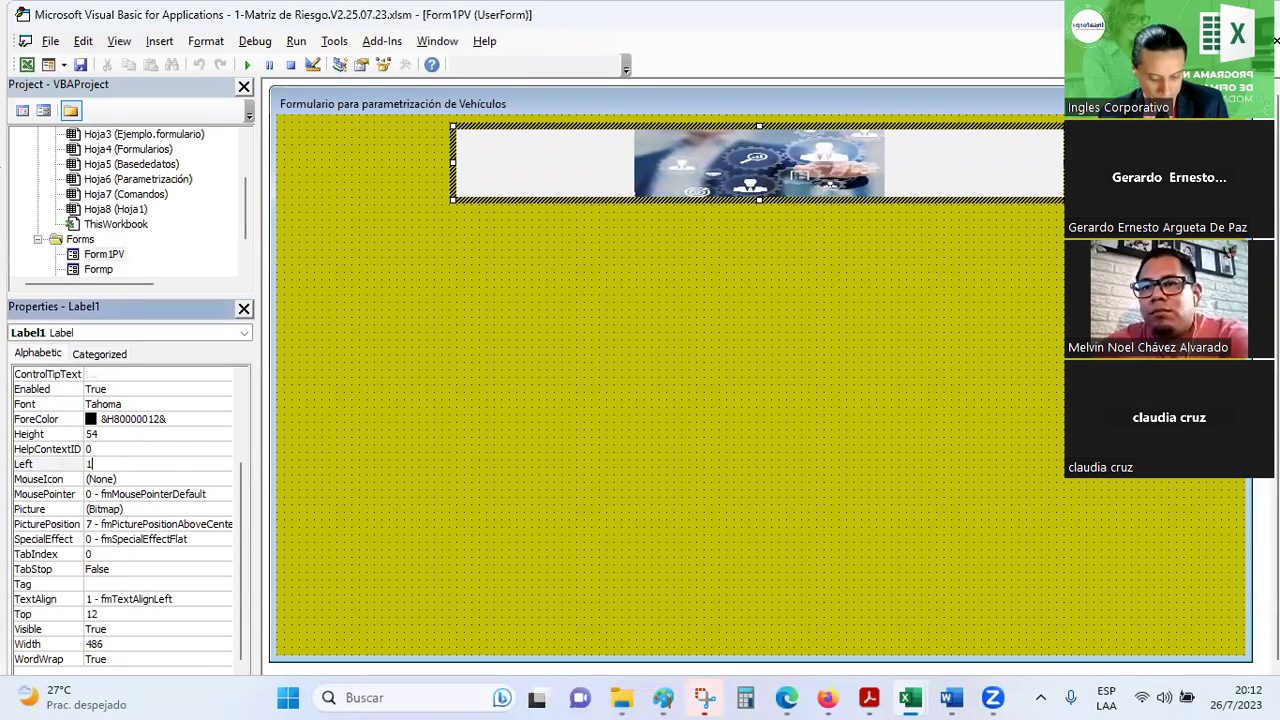
pyautogui.write('50')
pyautogui.click(157, 436)
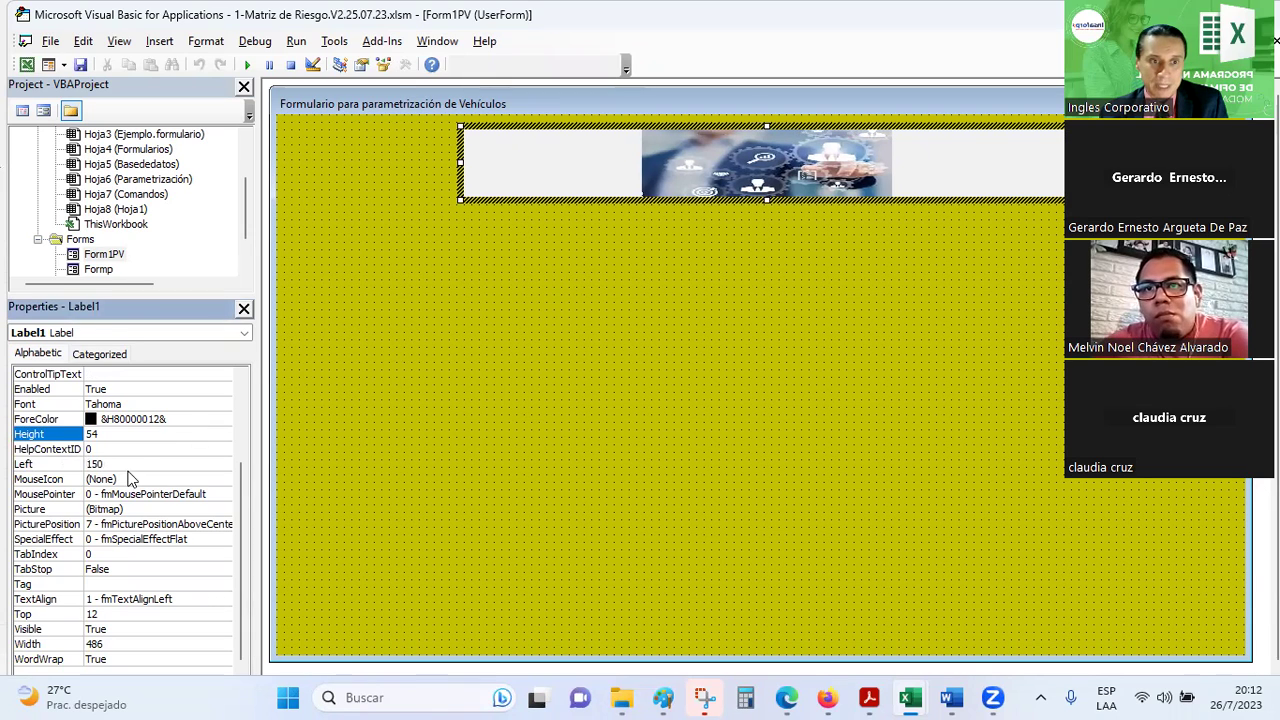
# - Drag the banner label left and right into position on Form1PV
pyautogui.click(568, 140)
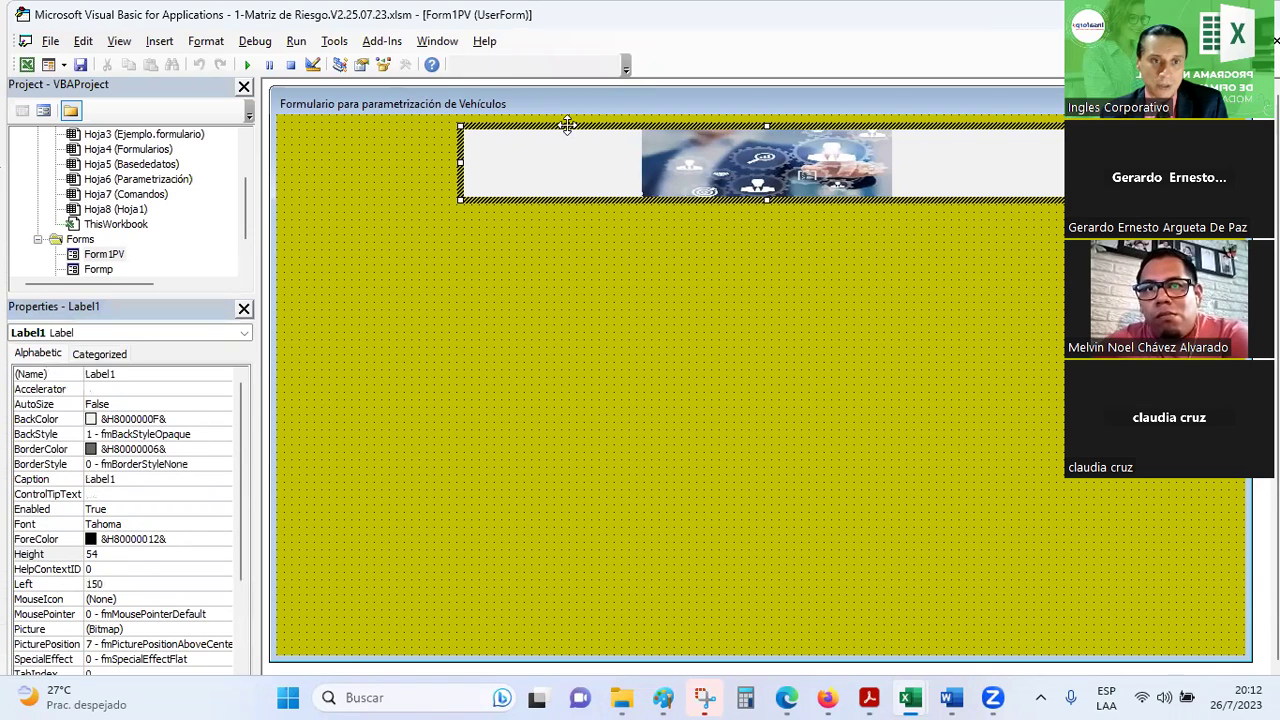
pyautogui.moveTo(568, 140); pyautogui.dragTo(541, 138)
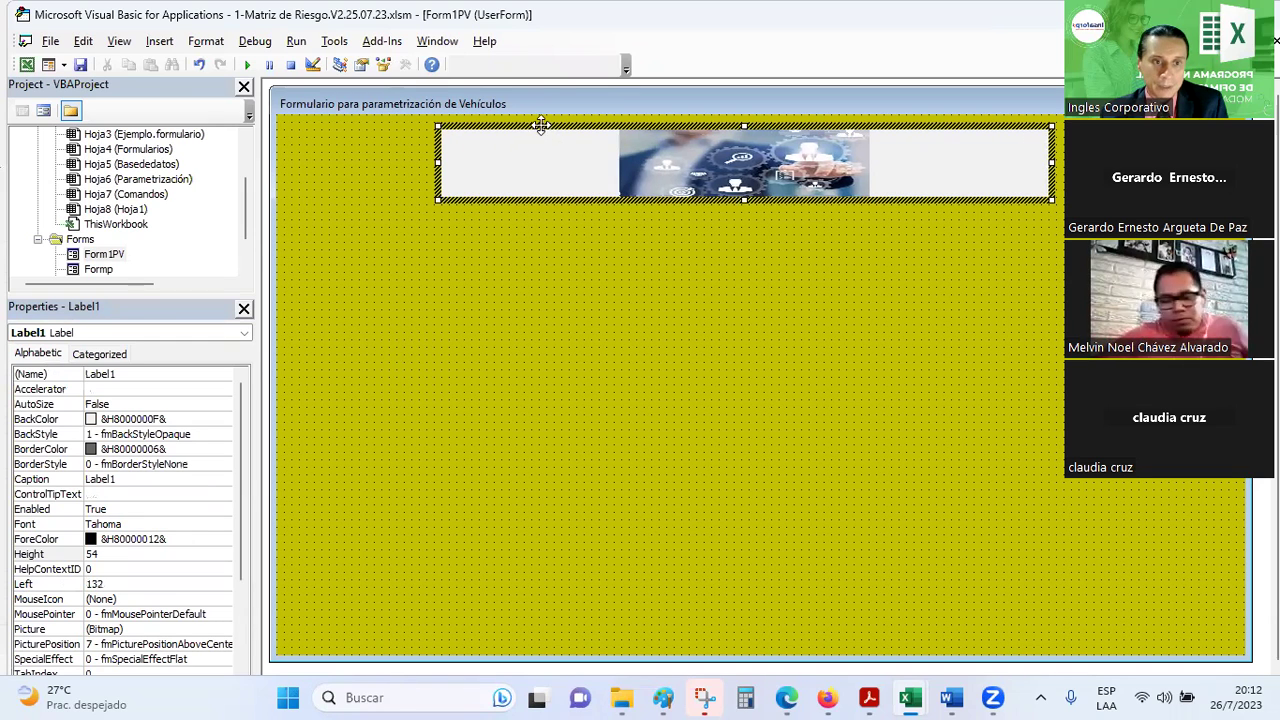
pyautogui.click(140, 555)
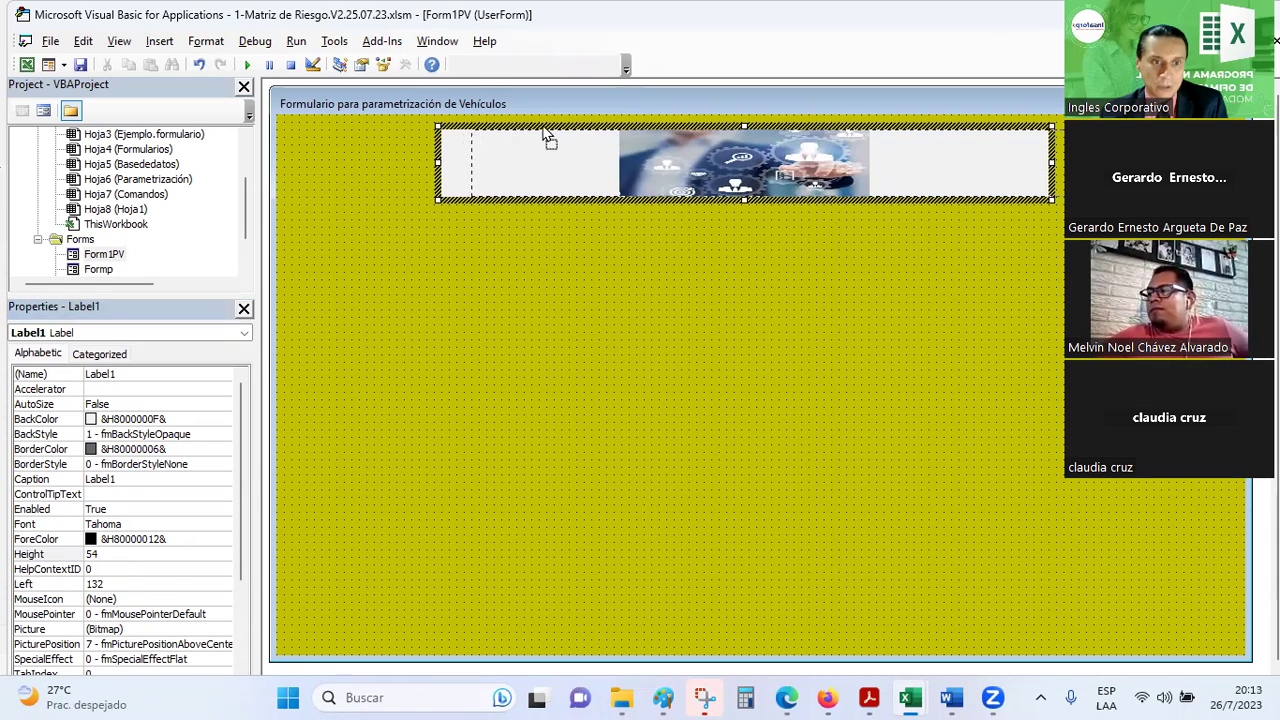
pyautogui.moveTo(510, 130); pyautogui.dragTo(548, 128)
pyautogui.click(107, 553)
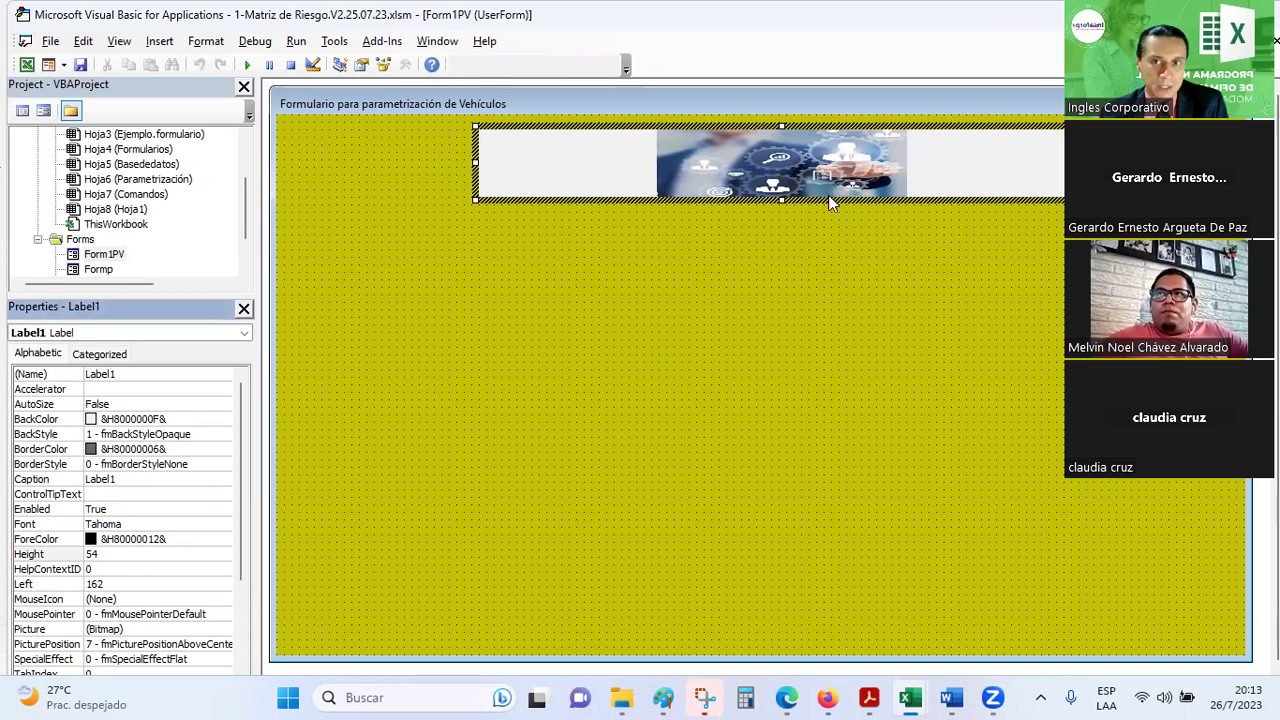
pyautogui.moveTo(782, 200)
pyautogui.mouseDown()
pyautogui.moveTo(781, 186)
pyautogui.moveTo(780, 200)
pyautogui.mouseUp()
# - Widen the banner label on the form and switch back to Excel
pyautogui.scroll(-3, 130, 540)
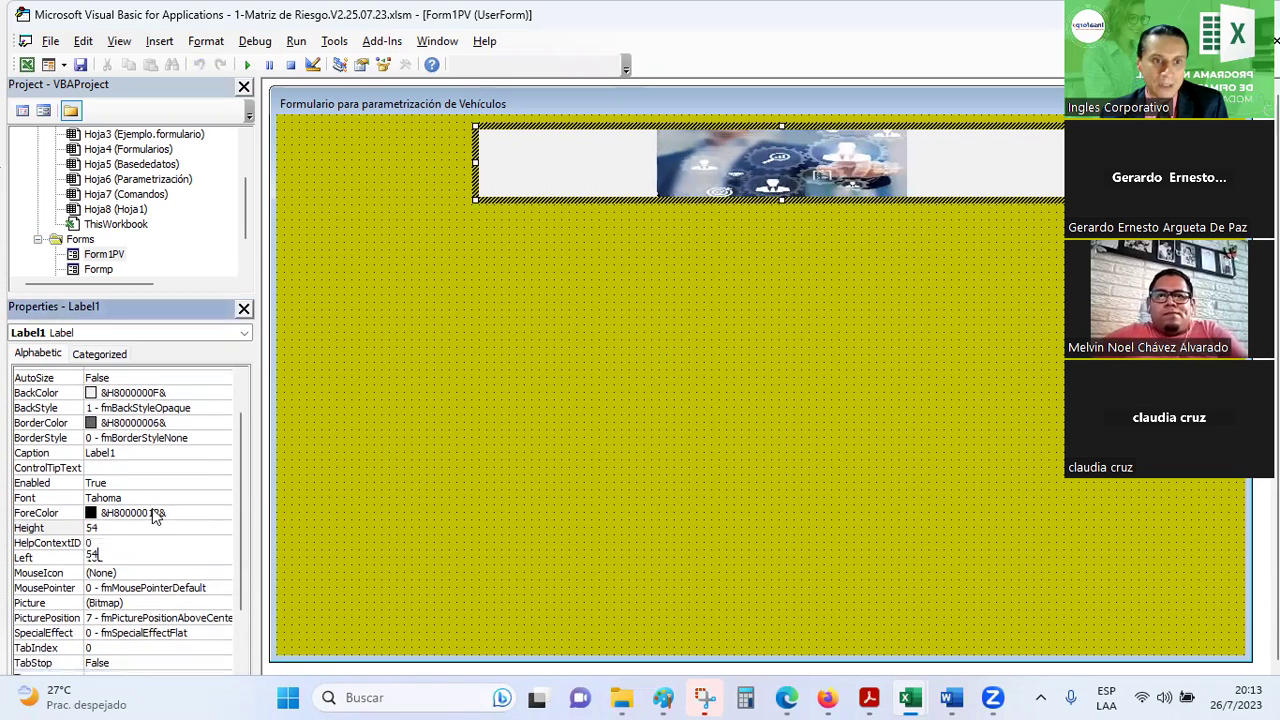
pyautogui.write('162')
pyautogui.click(114, 646)
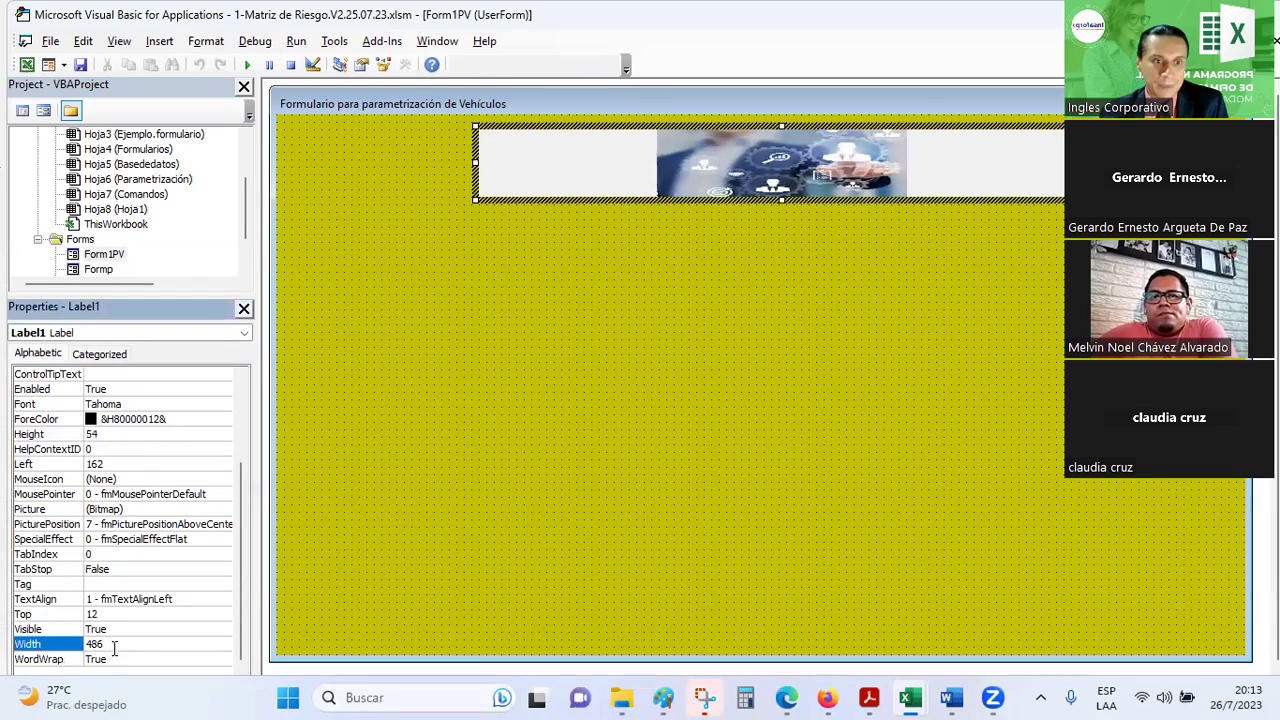
pyautogui.click(170, 648)
pyautogui.moveTo(476, 162)
pyautogui.mouseDown()
pyautogui.moveTo(445, 163)
pyautogui.moveTo(506, 158)
pyautogui.mouseUp()
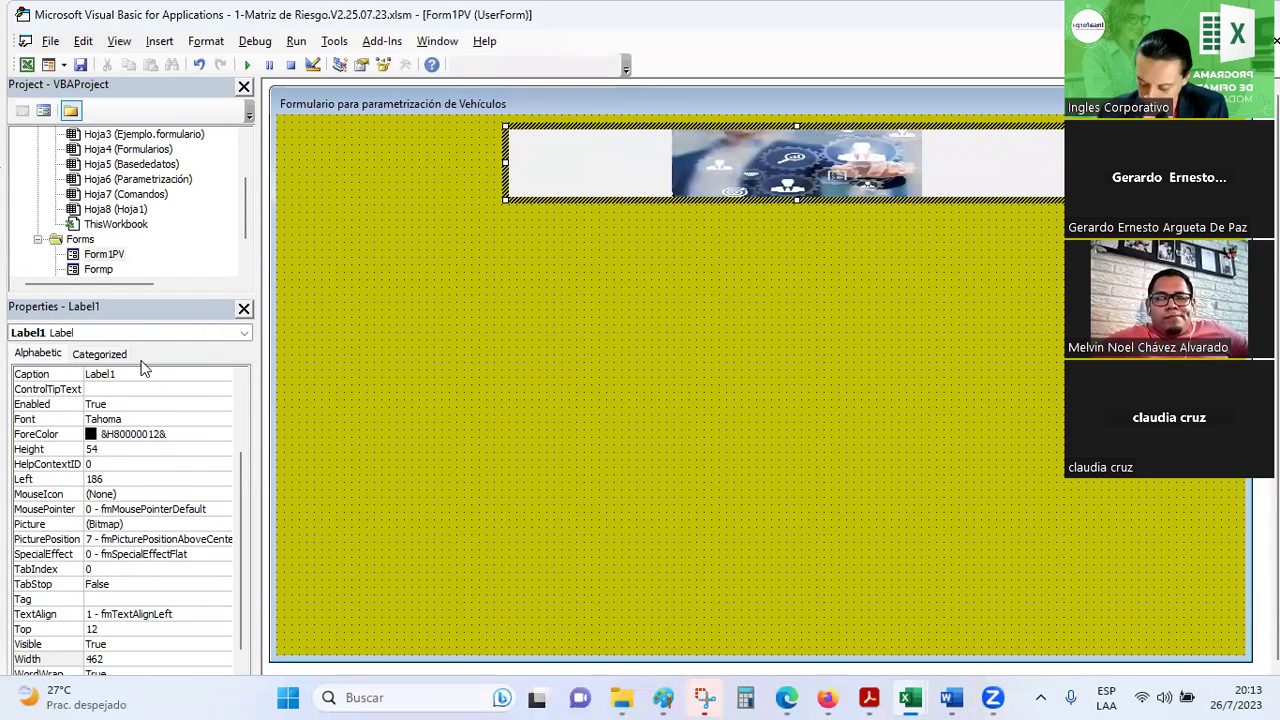
pyautogui.hotkey('alt', 'Tab')
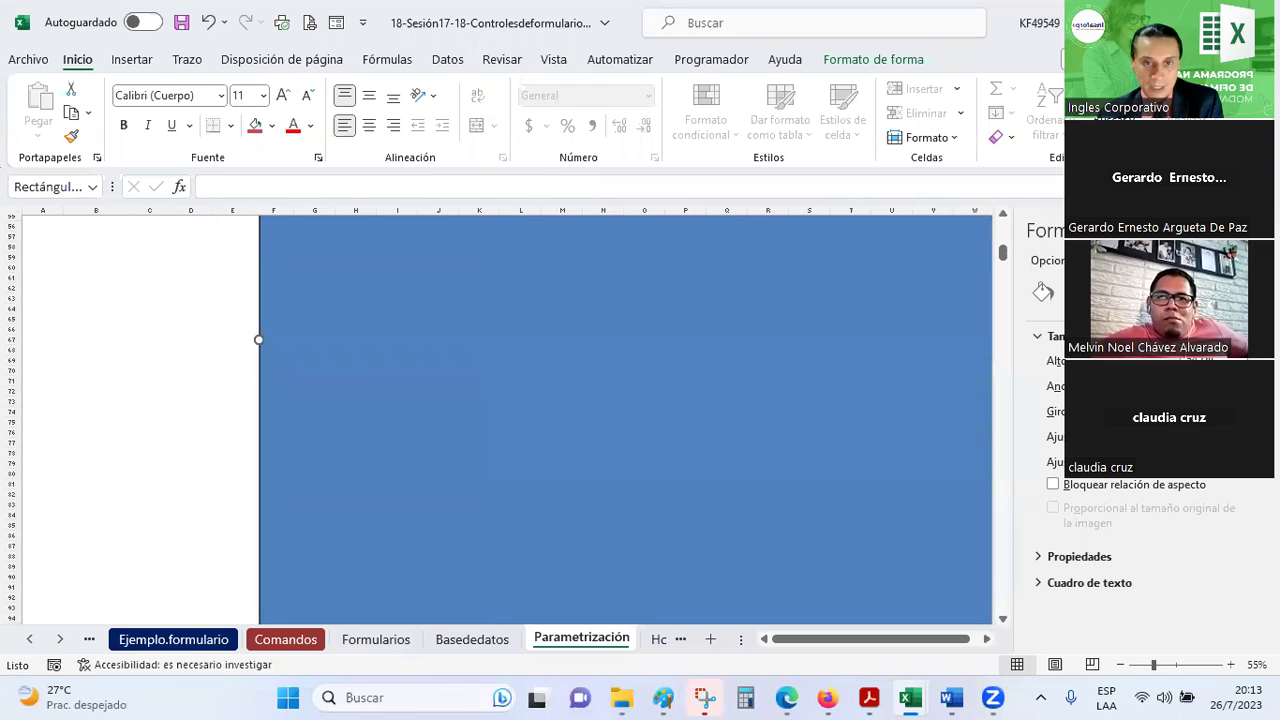
pyautogui.click(114, 387)
pyautogui.keyDown('ctrl'); pyautogui.scroll(-1, 351, 356); pyautogui.keyUp('ctrl')
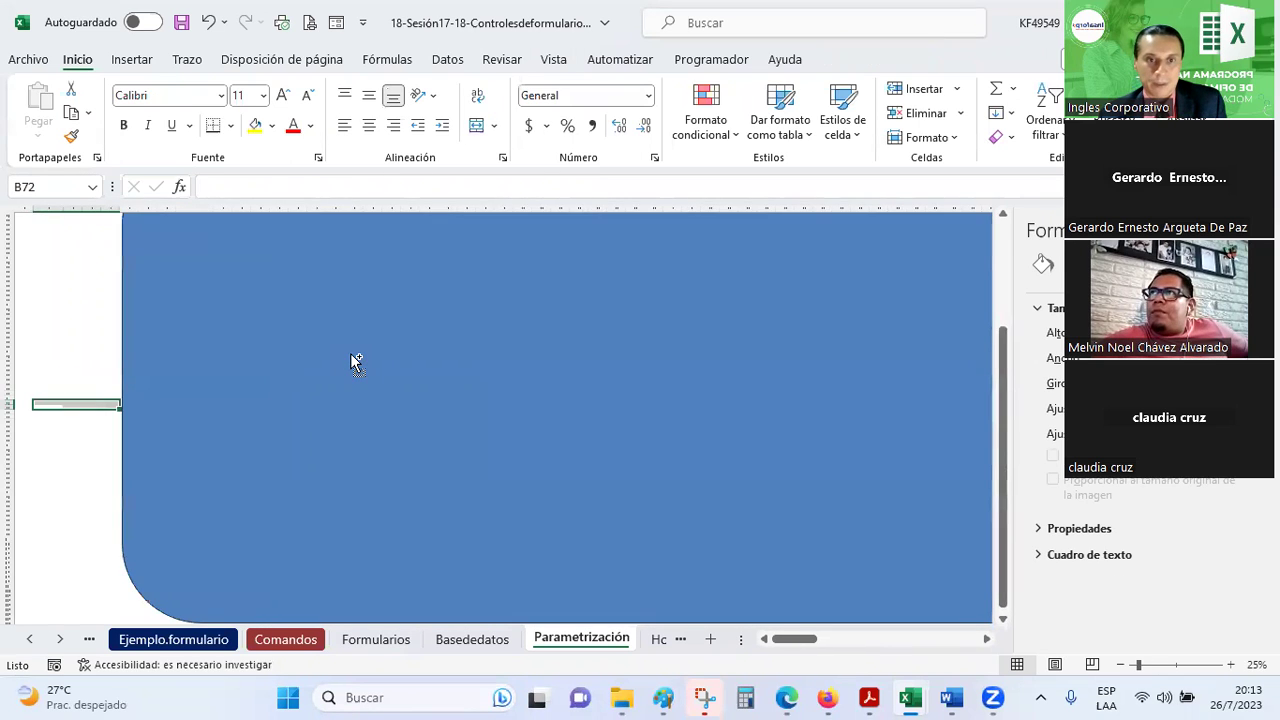
pyautogui.keyDown('ctrl'); pyautogui.scroll(-1, 351, 356); pyautogui.keyUp('ctrl')
pyautogui.keyDown('ctrl'); pyautogui.scroll(-1, 351, 356); pyautogui.keyUp('ctrl')
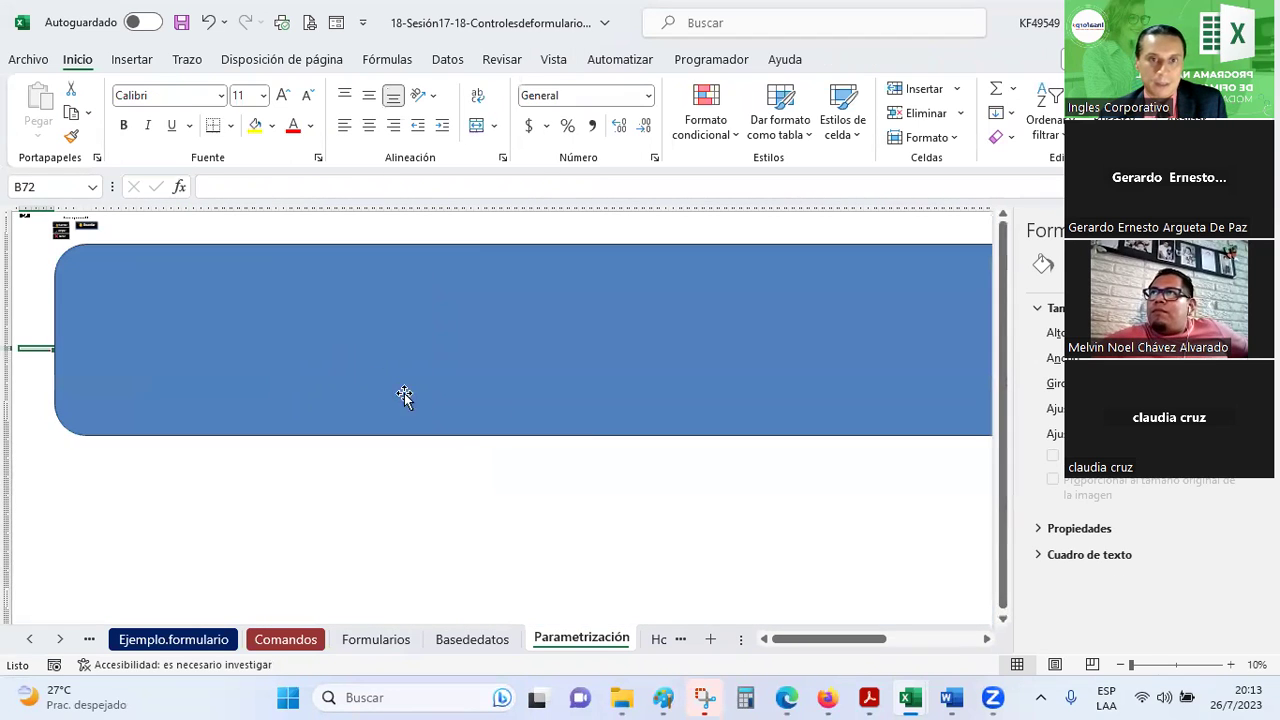
pyautogui.click(453, 362)
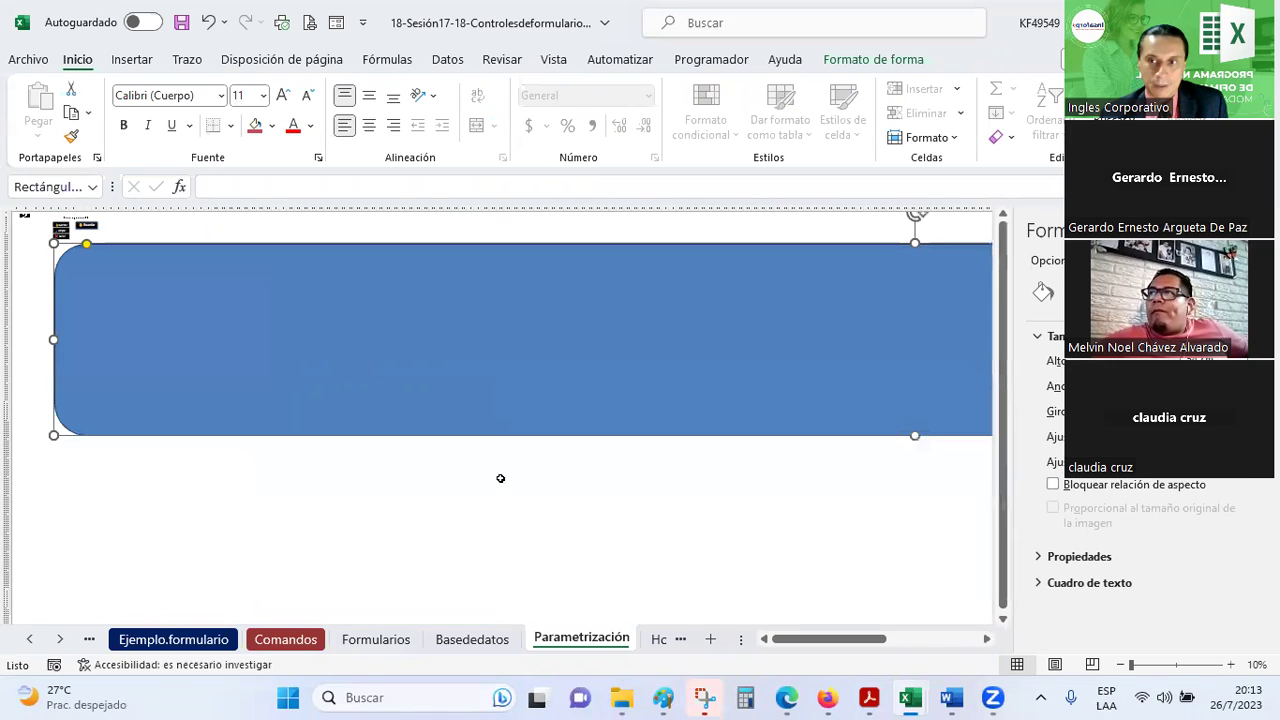
pyautogui.click(492, 503)
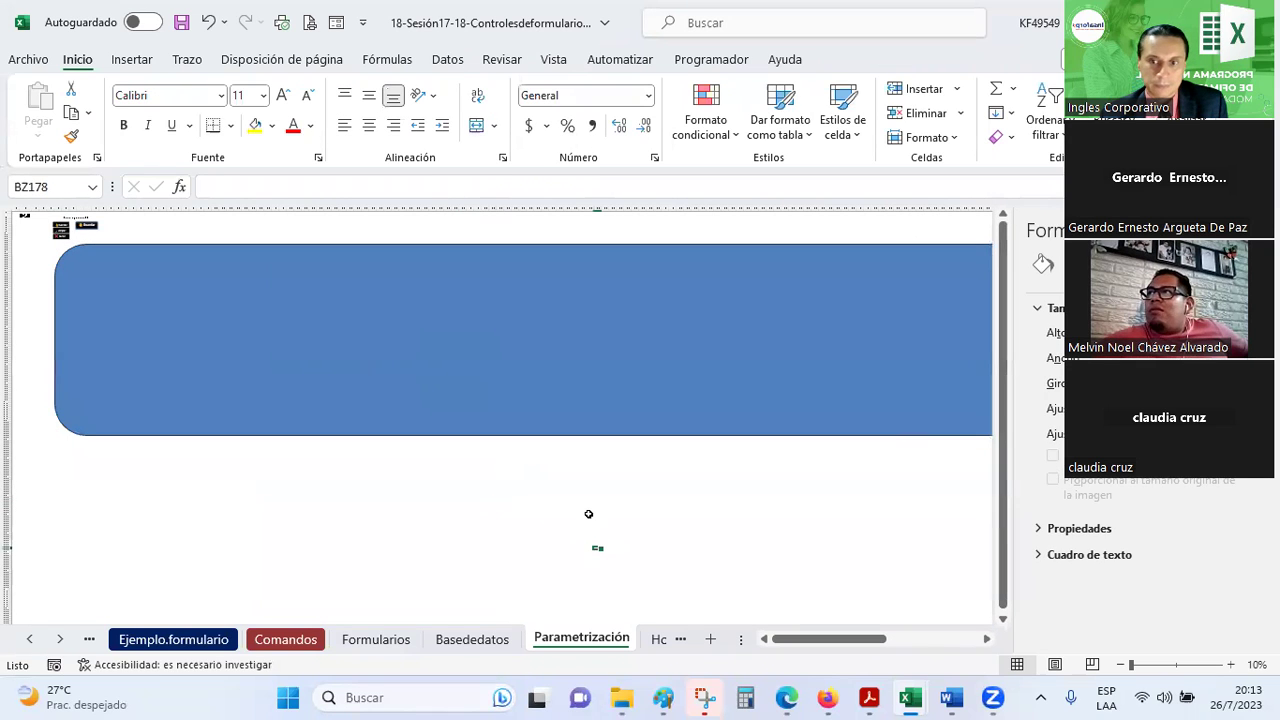
pyautogui.moveTo(823, 639)
pyautogui.mouseDown()
pyautogui.moveTo(913, 639)
pyautogui.moveTo(786, 611)
pyautogui.mouseUp()
pyautogui.hotkey('alt', 'F11')
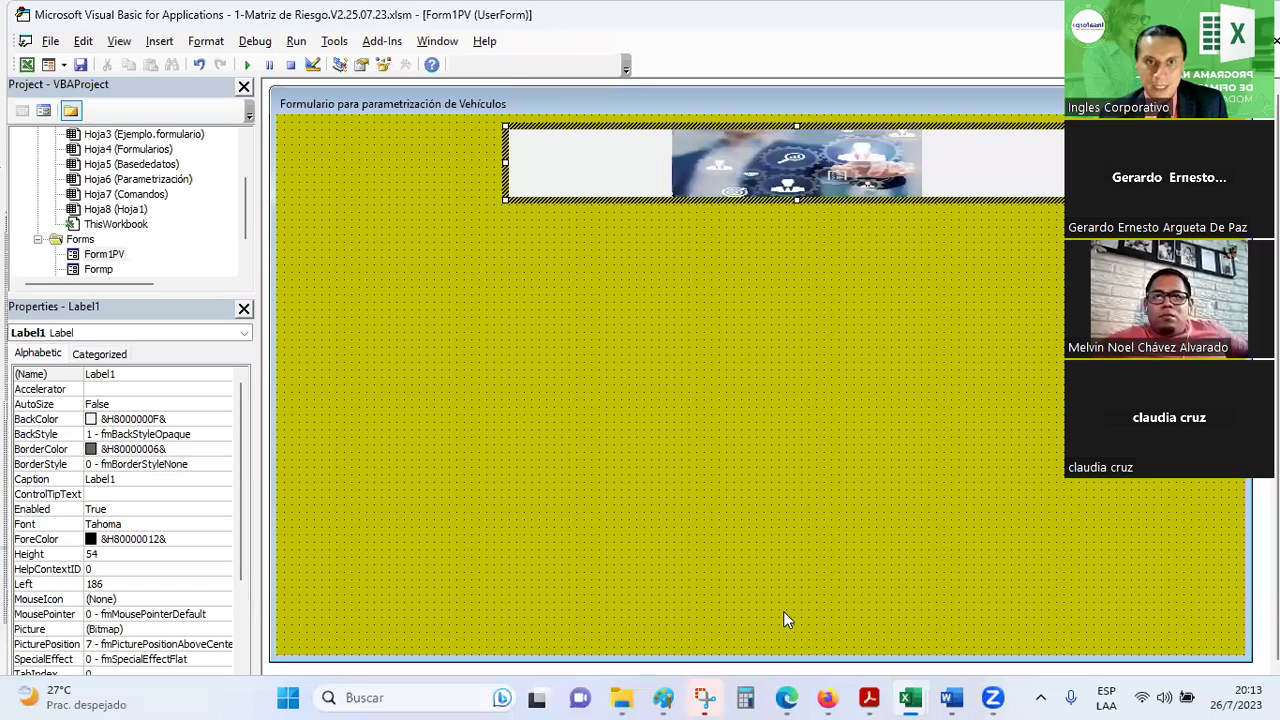
pyautogui.hotkey('alt', 'F11')
pyautogui.click(634, 402)
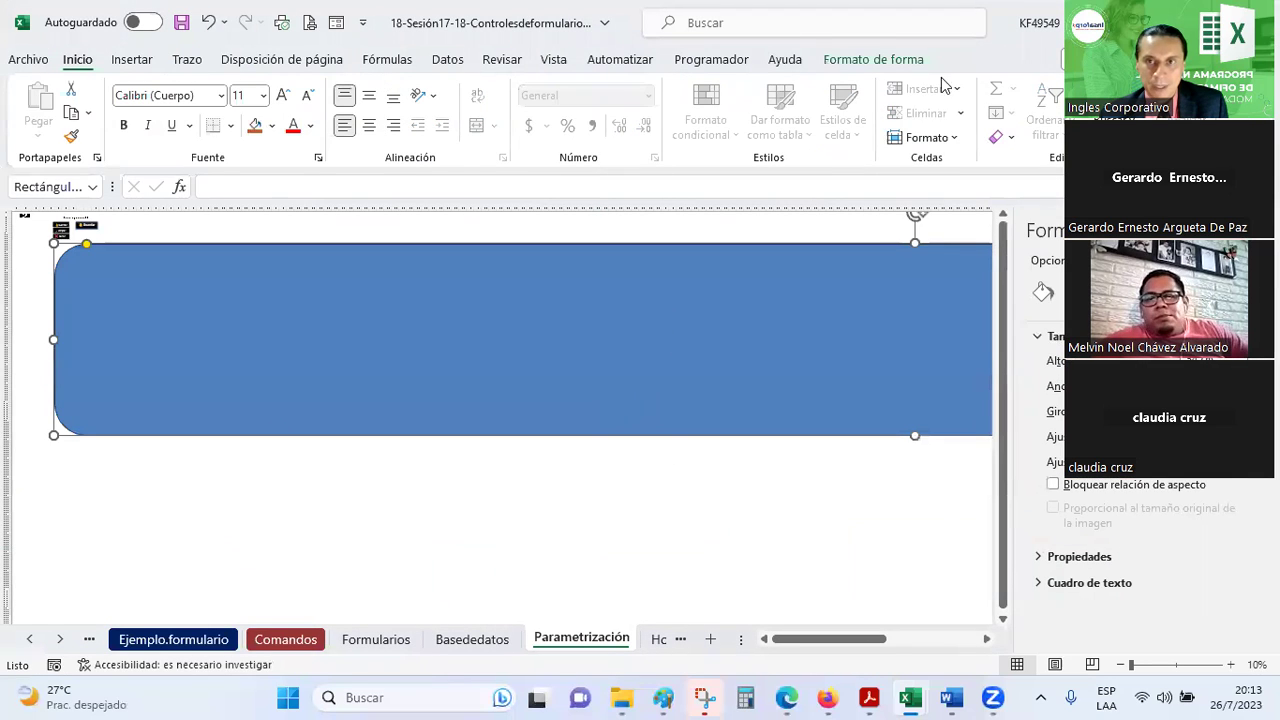
# - Apply the solid black shape style to the rounded banner
pyautogui.click(857, 60)
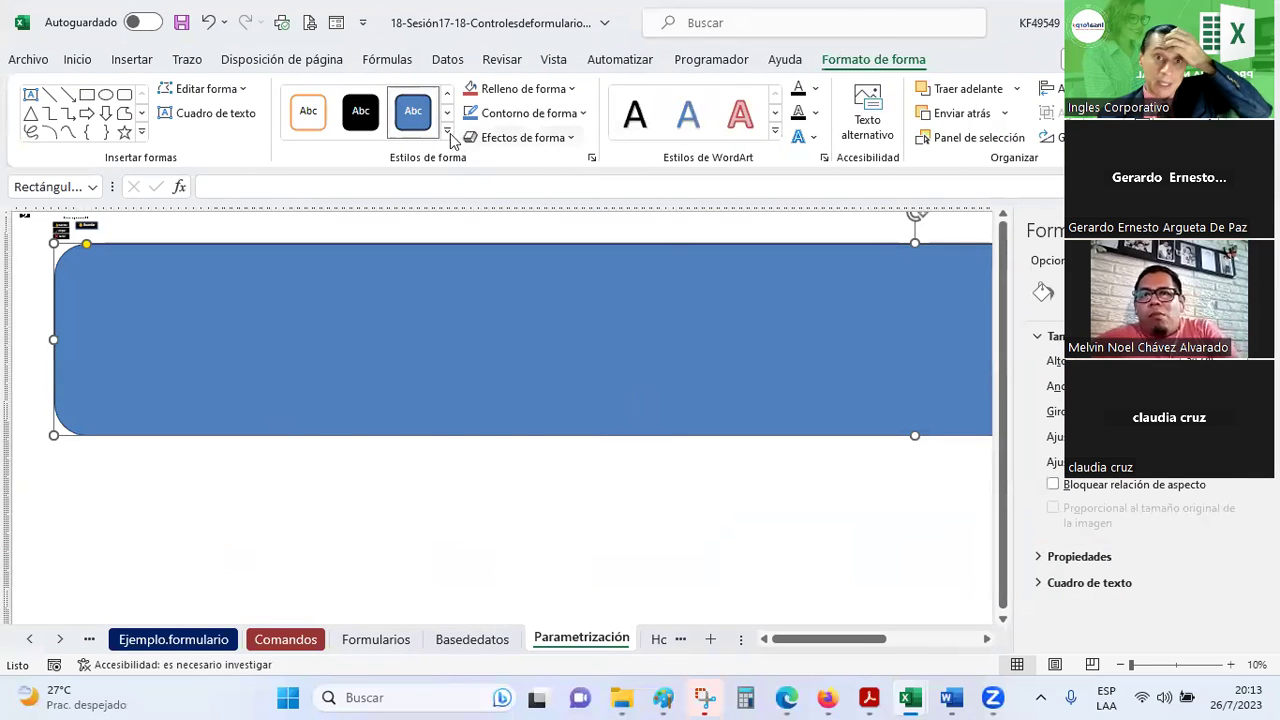
pyautogui.click(449, 136)
pyautogui.click(310, 424)
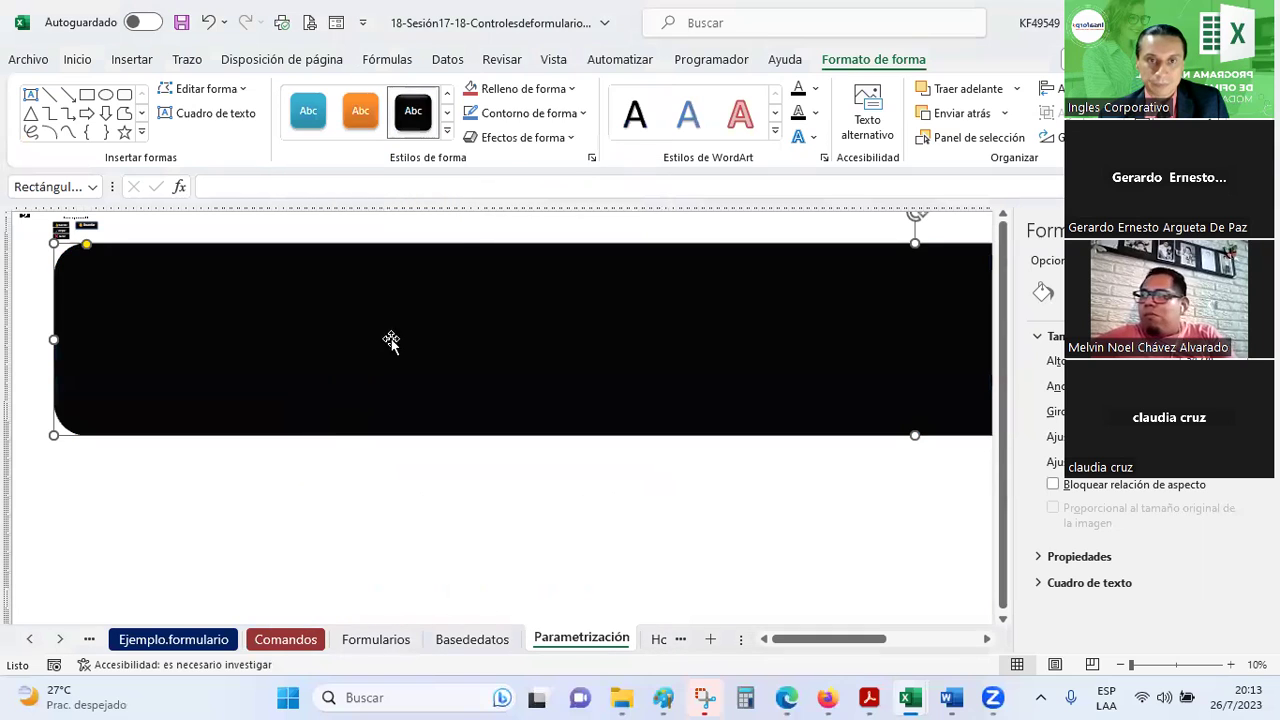
# - Add an enlarged dark blue glow preset at 0% transparency, then close the Format pane
pyautogui.click(562, 140)
pyautogui.moveTo(536, 312)
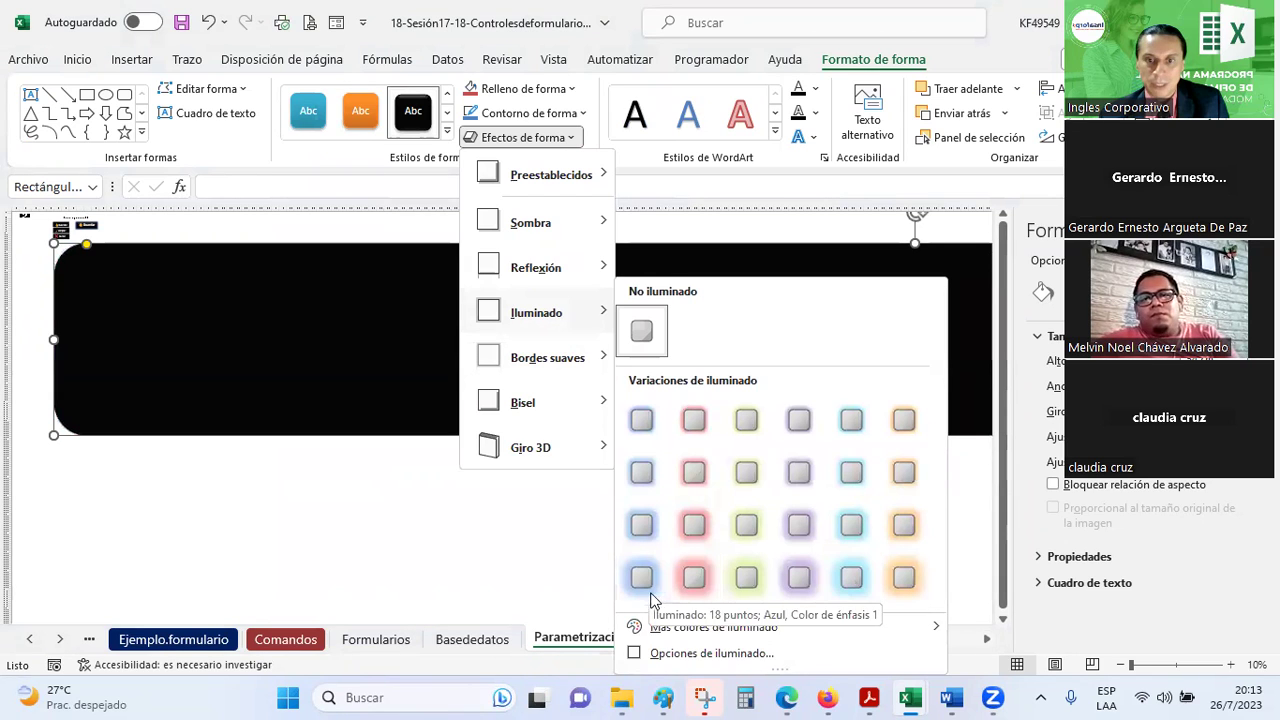
pyautogui.click(700, 654)
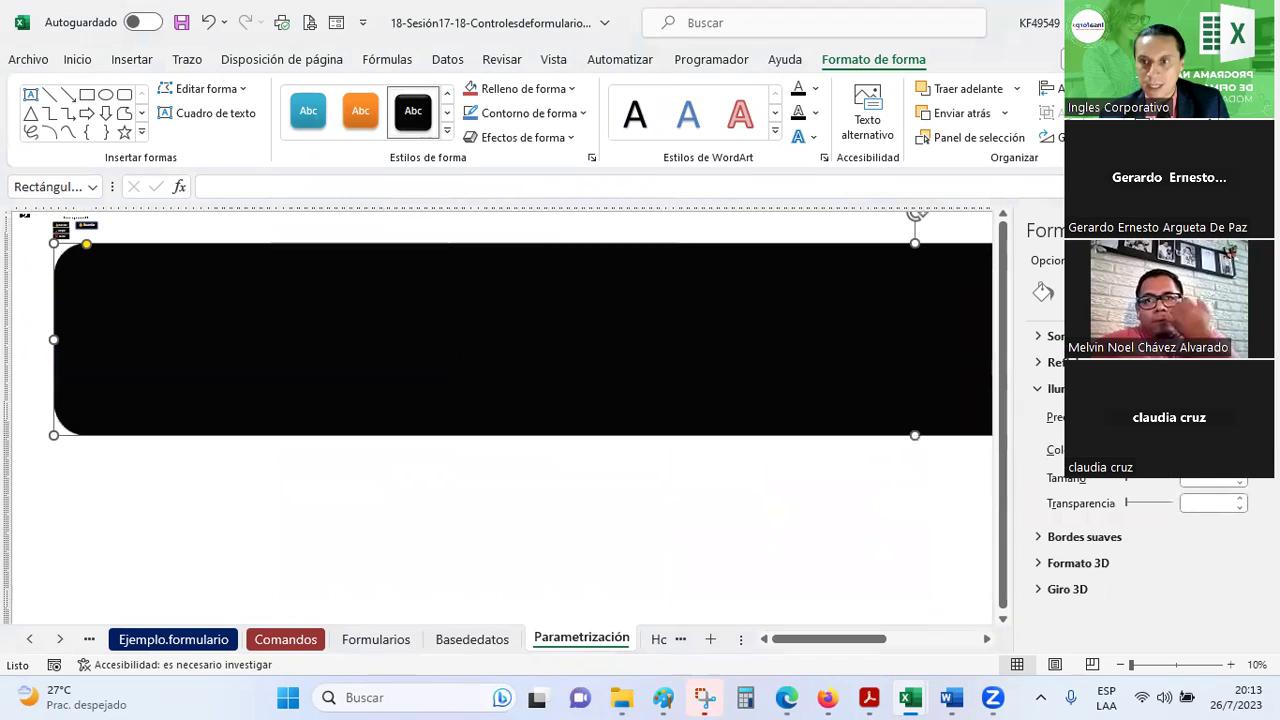
pyautogui.click(1210, 417)
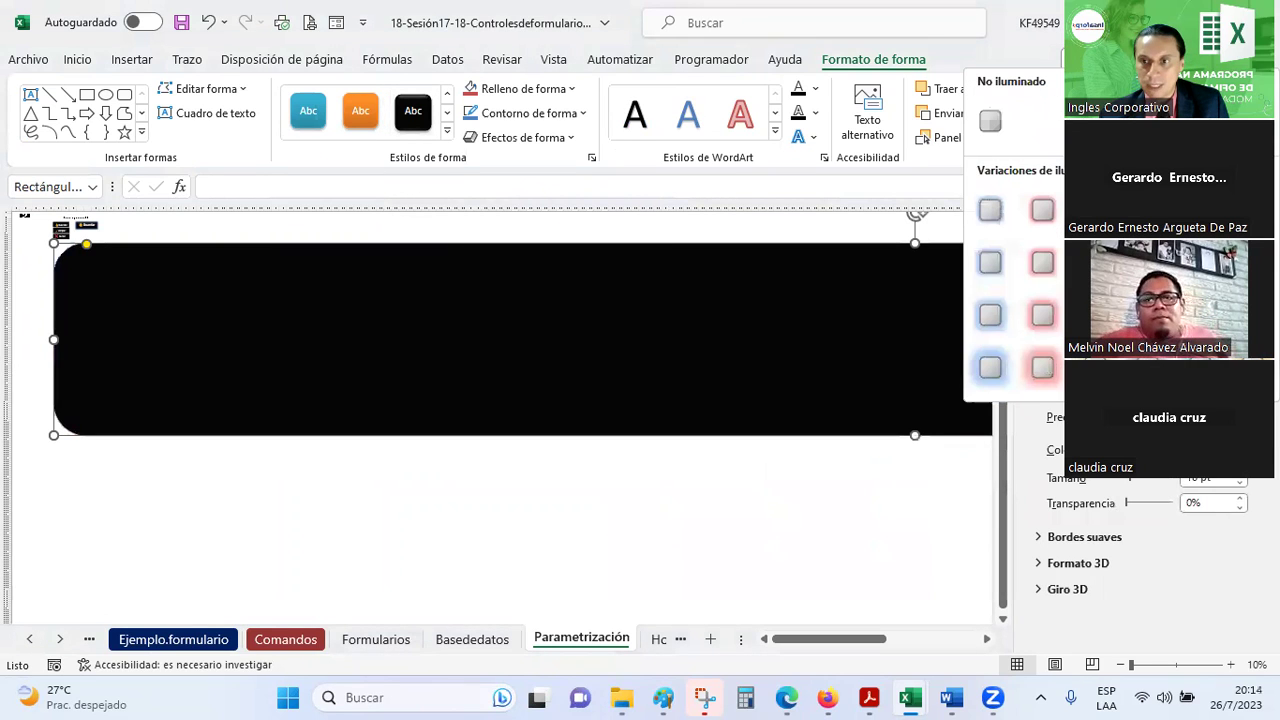
pyautogui.click(1156, 498)
pyautogui.moveTo(1140, 480); pyautogui.dragTo(1160, 483)
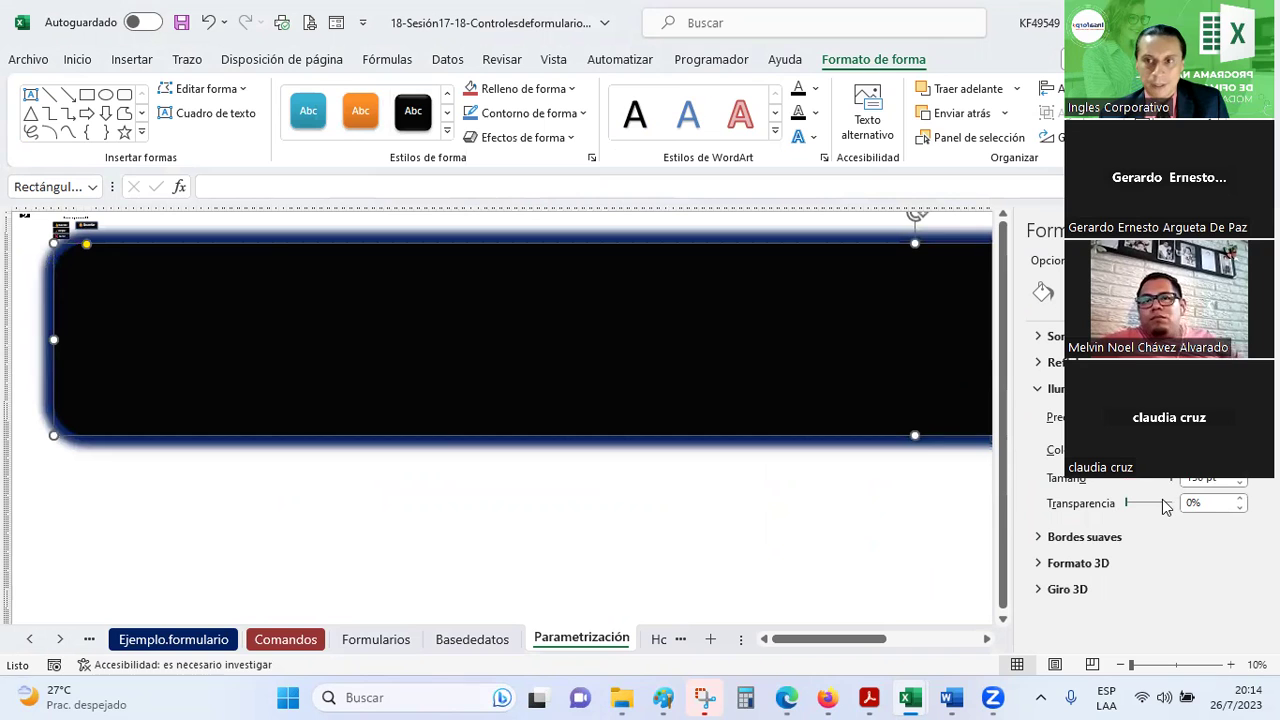
pyautogui.moveTo(1135, 505)
pyautogui.mouseDown()
pyautogui.moveTo(1166, 503)
pyautogui.moveTo(1089, 511)
pyautogui.mouseUp()
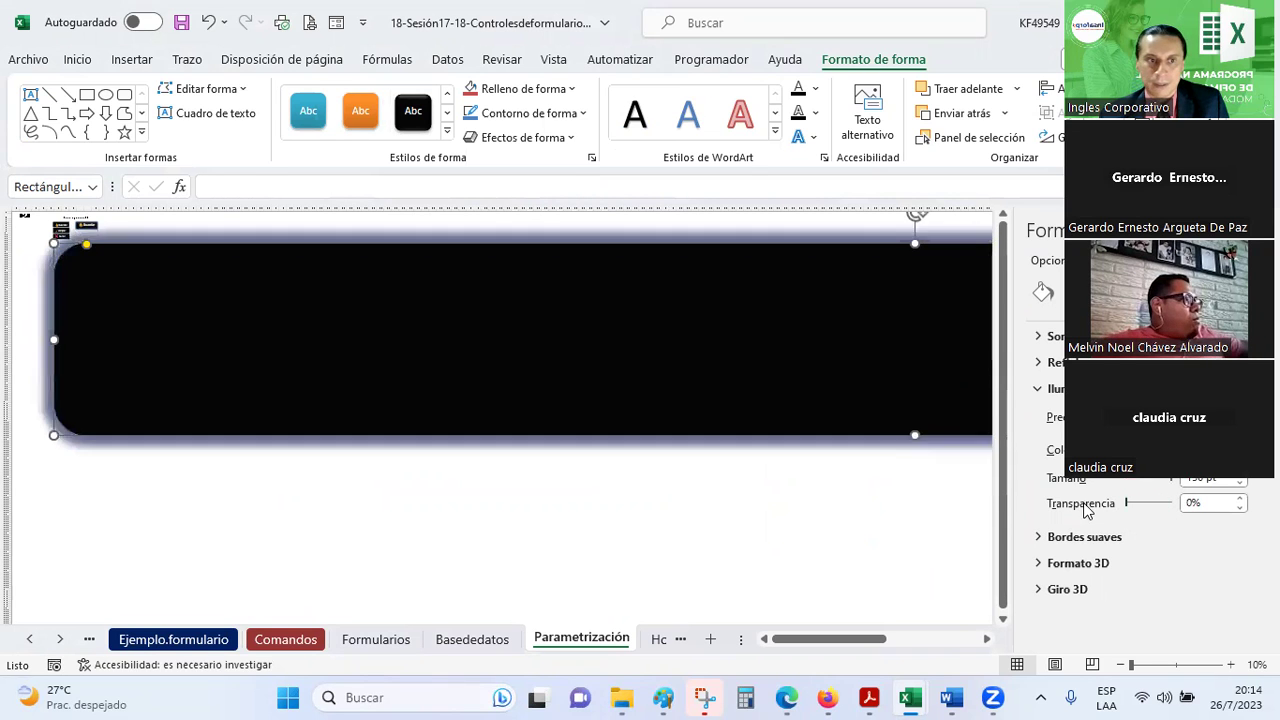
pyautogui.click(574, 537)
pyautogui.click(497, 367)
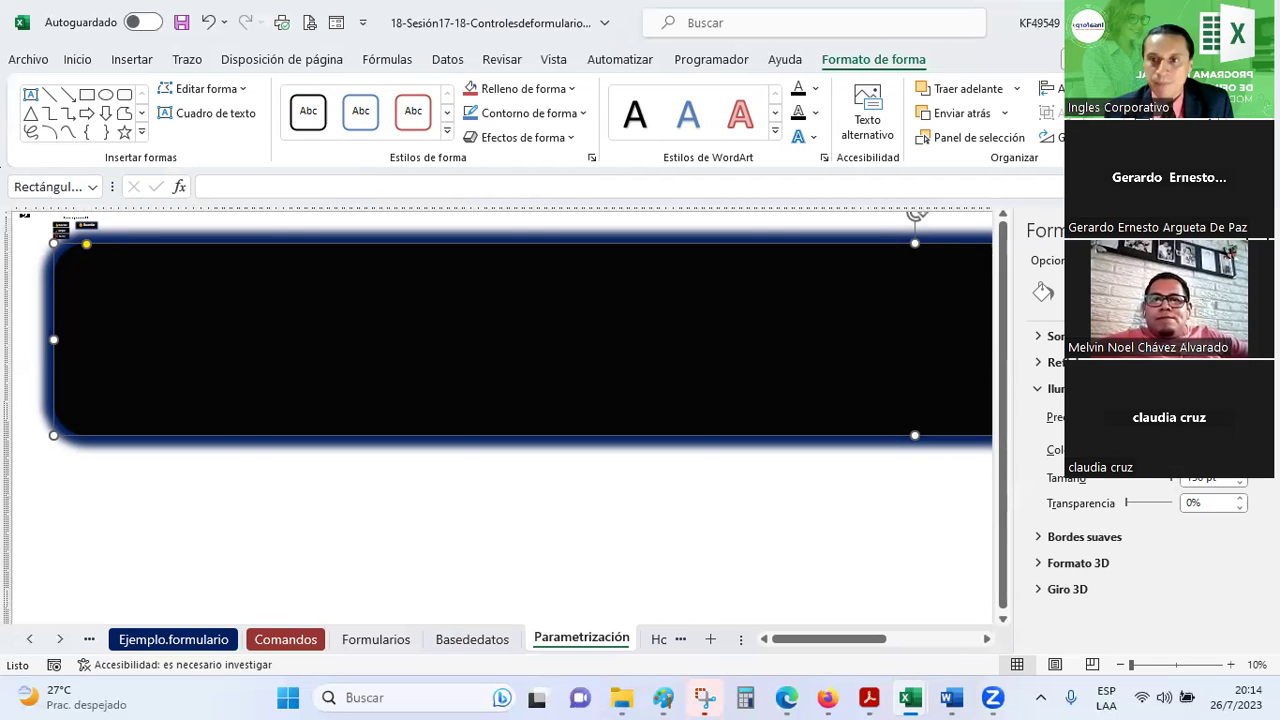
pyautogui.click(1262, 230)
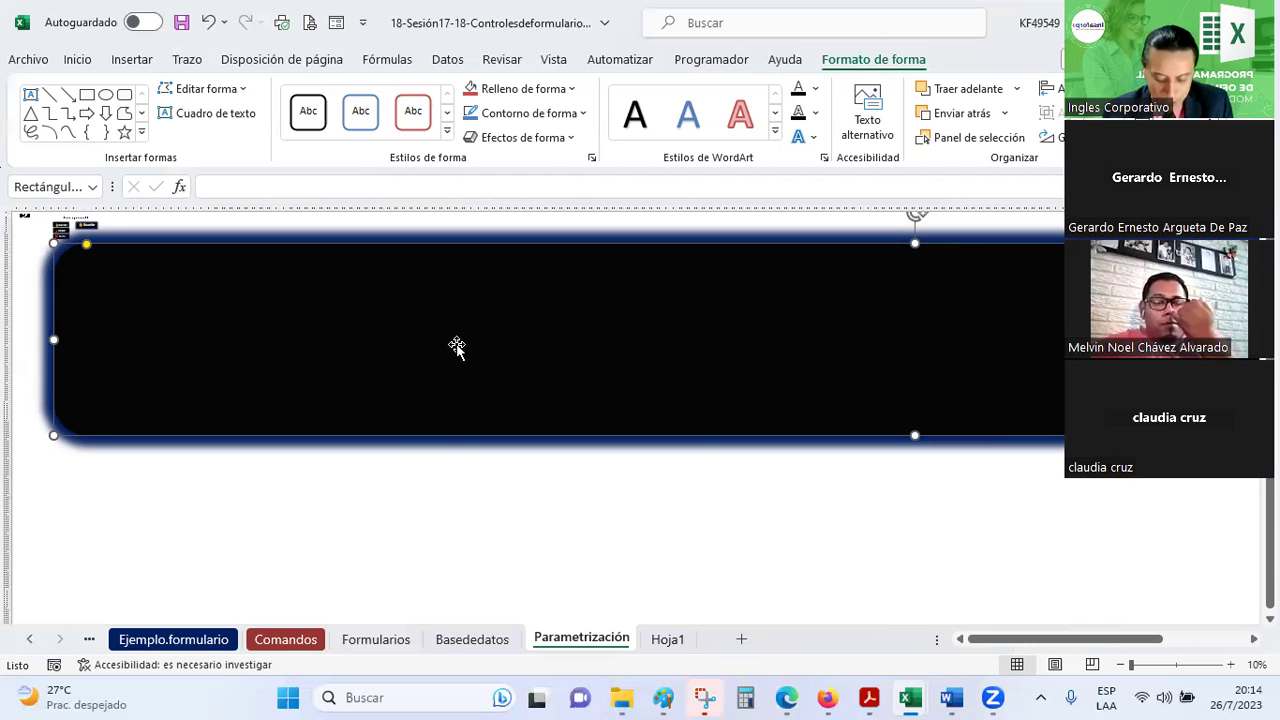
# - Insert the garbage-truck emoji into the banner shape via the emoji picker
pyautogui.press('super+period')
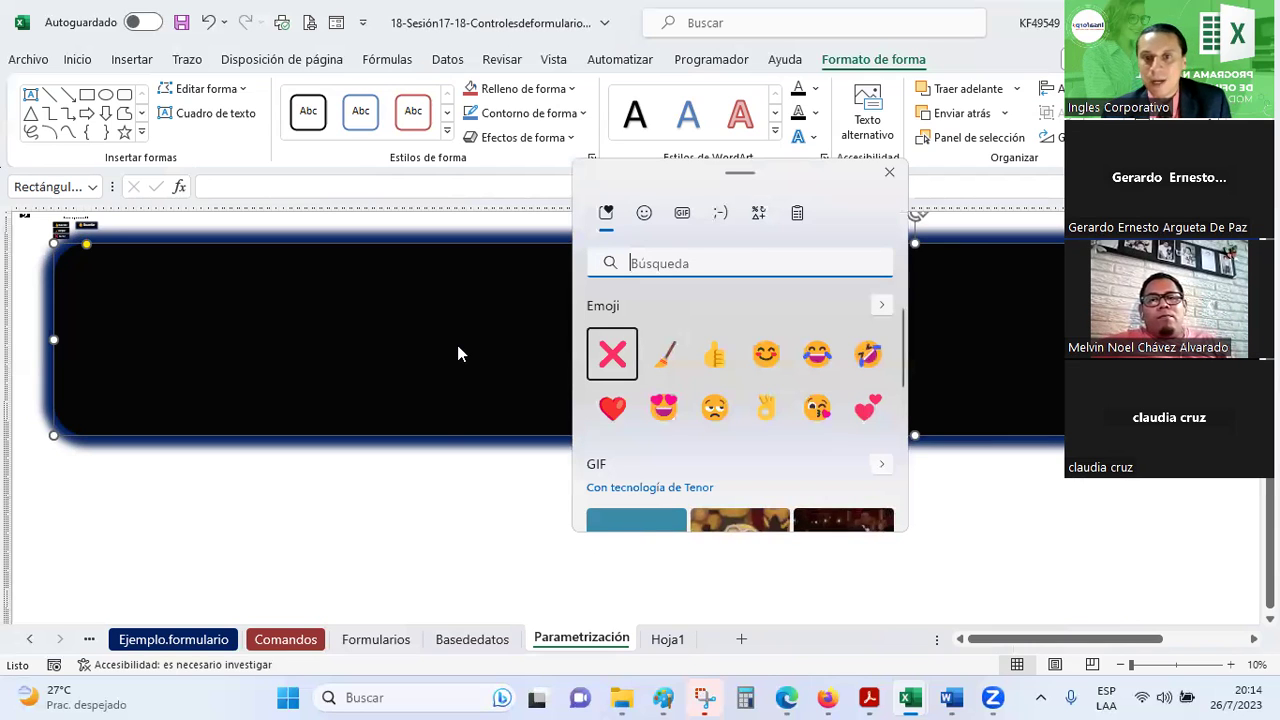
pyautogui.click(647, 214)
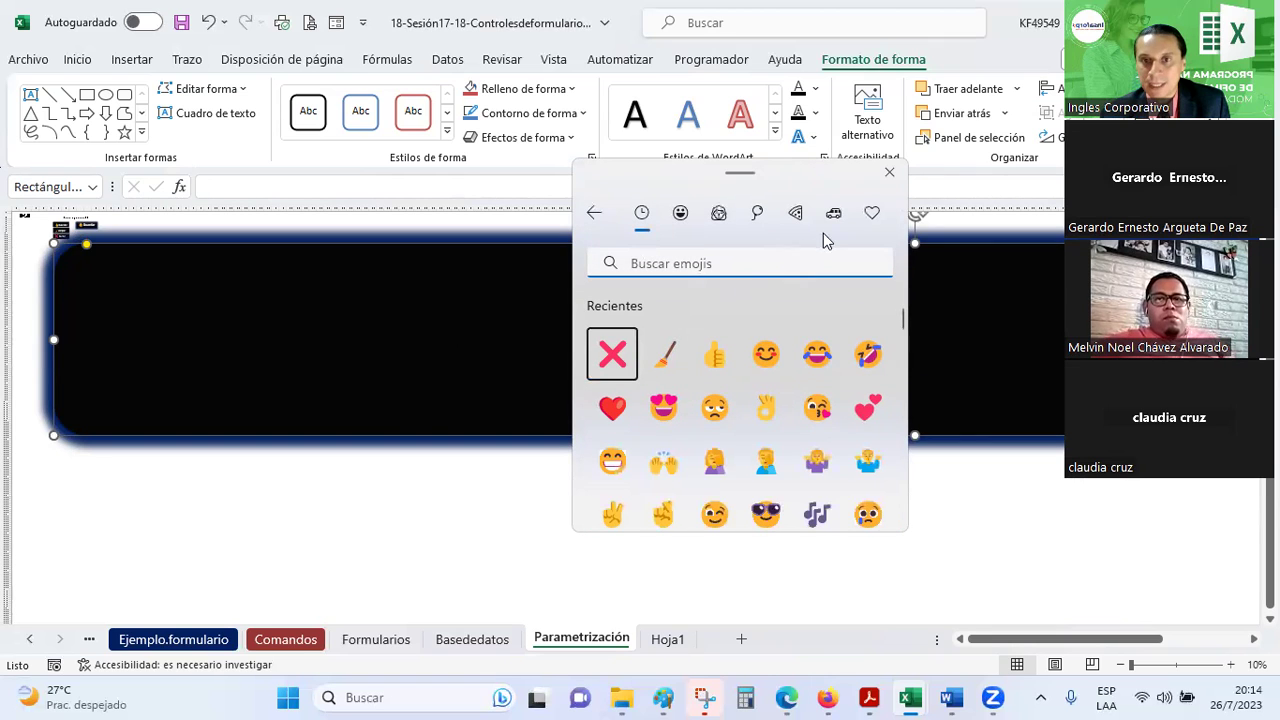
pyautogui.click(835, 214)
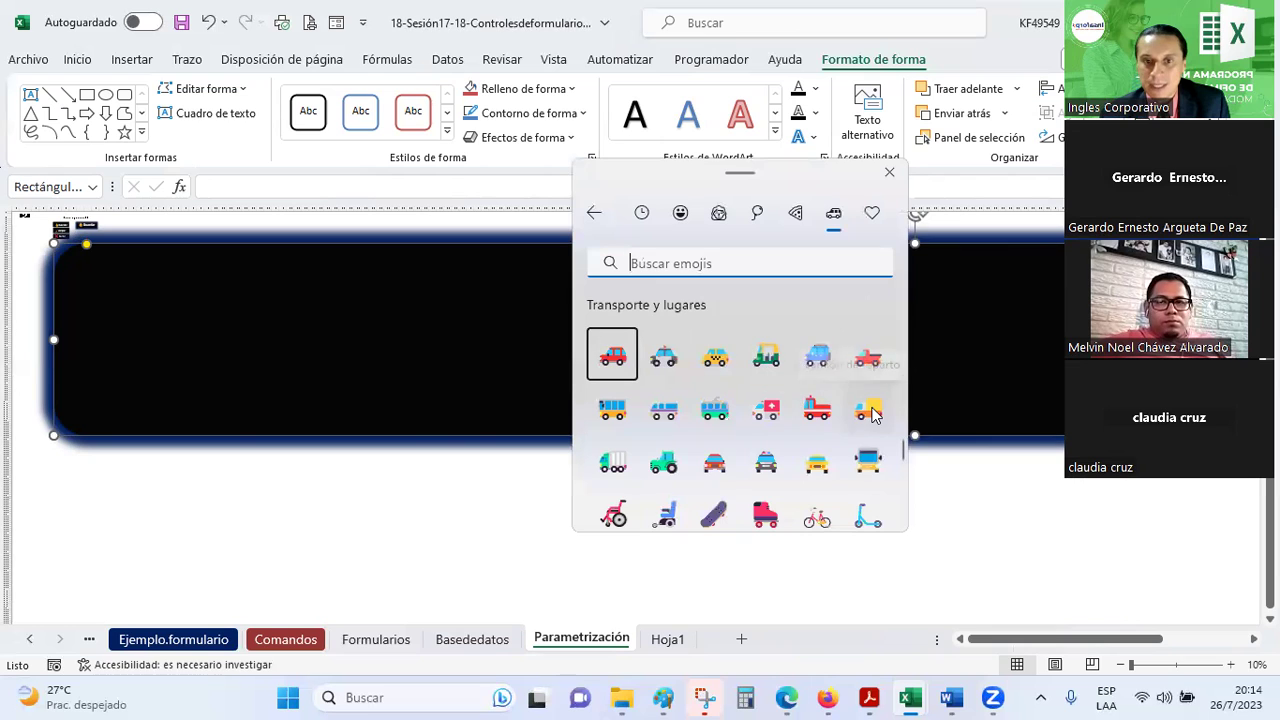
pyautogui.click(622, 474)
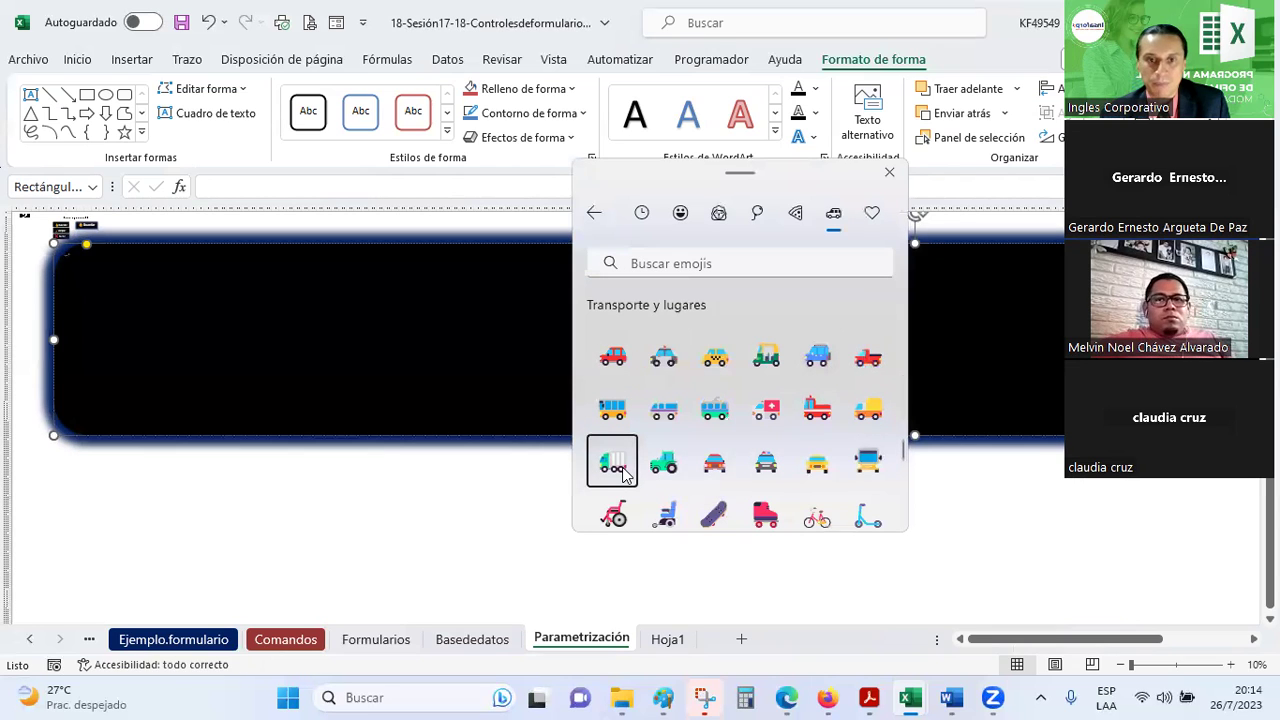
pyautogui.click(891, 176)
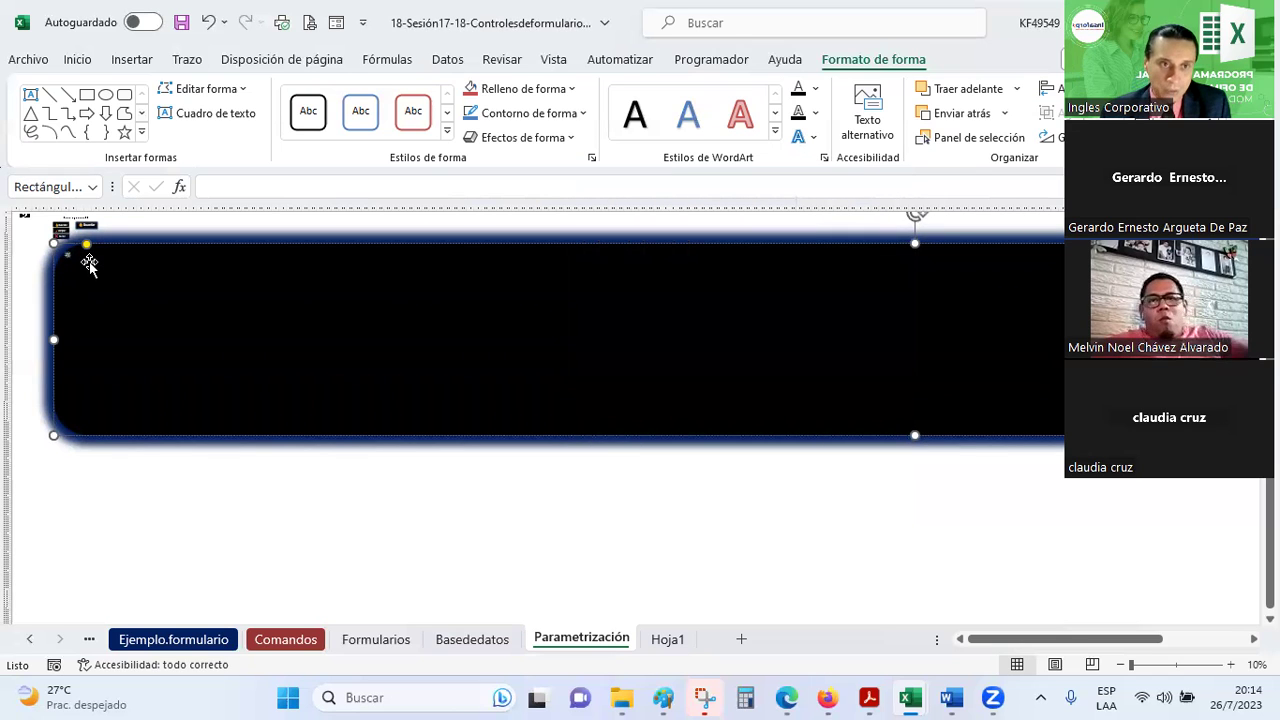
# - Increase the font size seven steps so the truck icon fills the banner's height
pyautogui.click(80, 62)
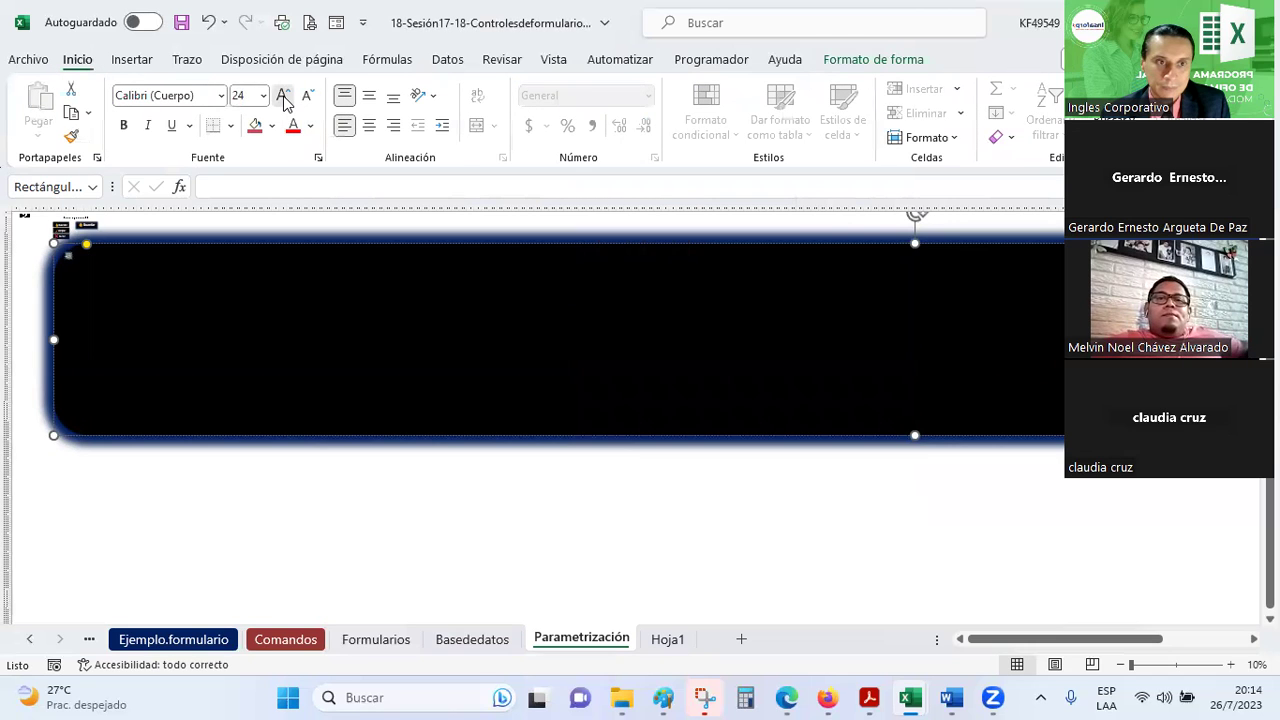
pyautogui.click(284, 100)
pyautogui.click(284, 100)
pyautogui.click(284, 100)
pyautogui.click(284, 100)
pyautogui.click(284, 100)
pyautogui.click(284, 100)
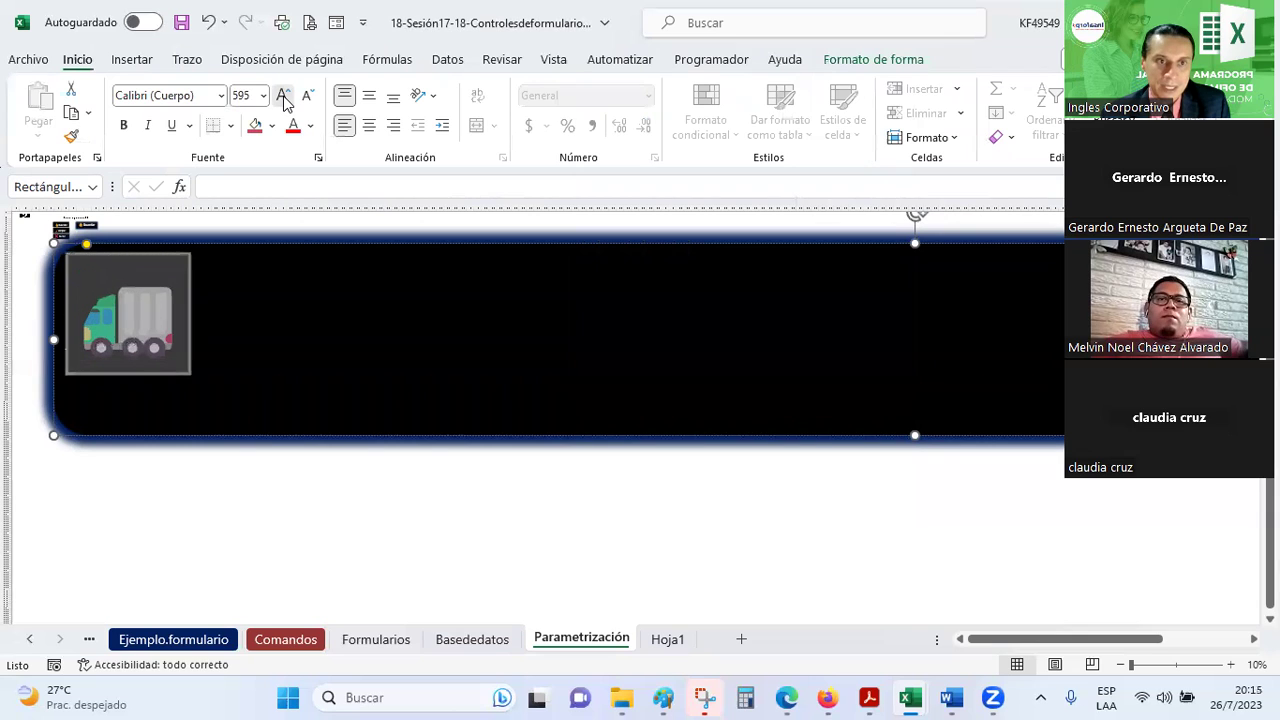
pyautogui.click(284, 100)
# - Reselect the banner shape and choose Editar texto
pyautogui.click(371, 563)
pyautogui.click(272, 338)
pyautogui.rightClick(273, 338)
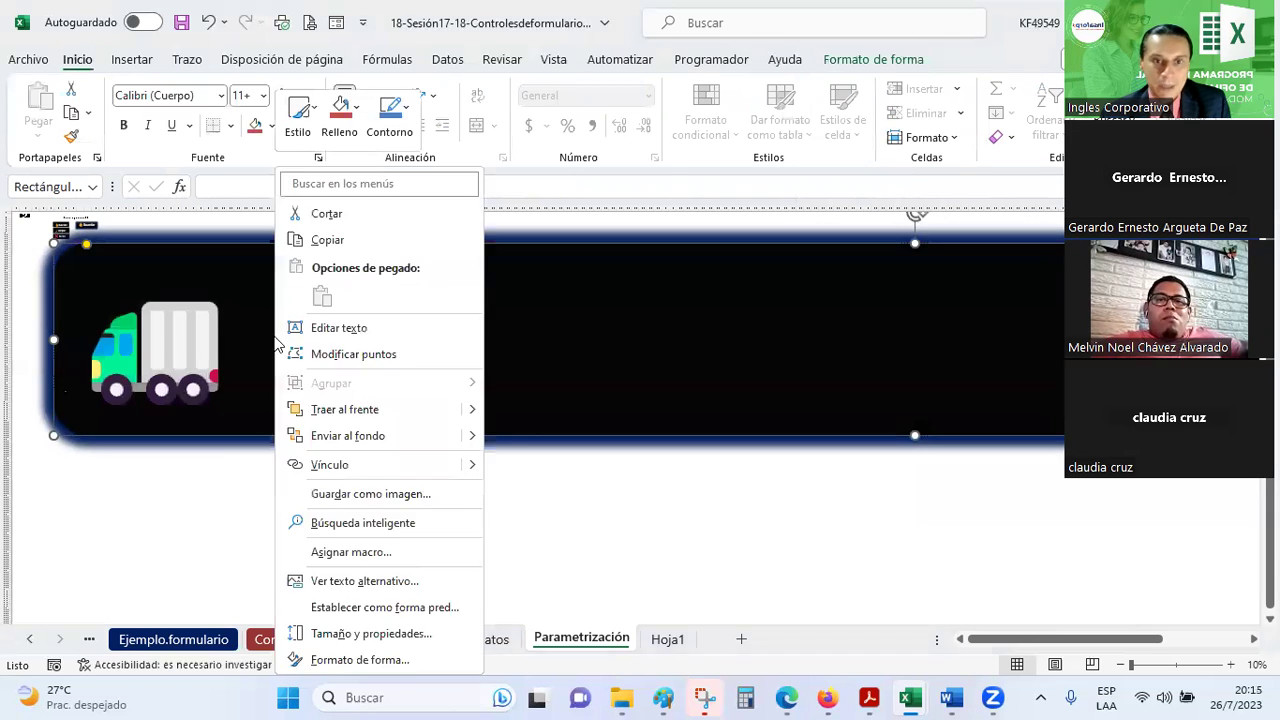
pyautogui.click(339, 328)
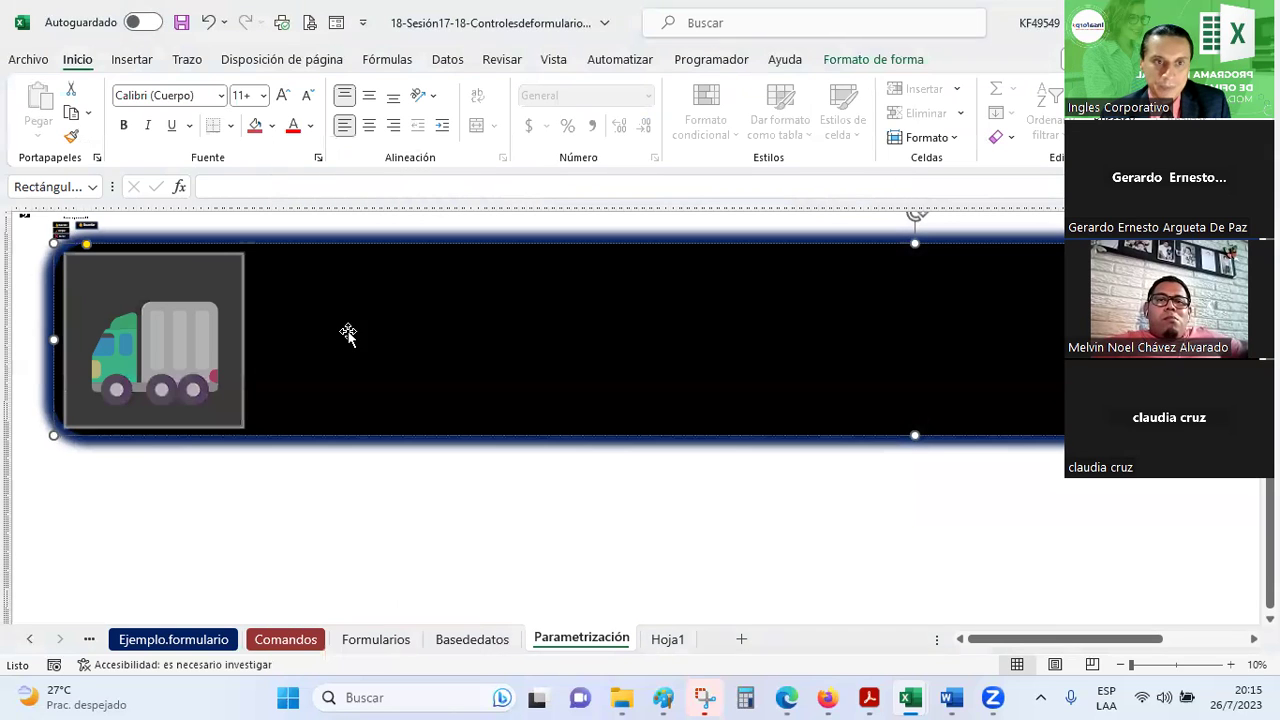
# - Type the title text 'Parametrización' right after the truck icon
pyautogui.click(309, 358)
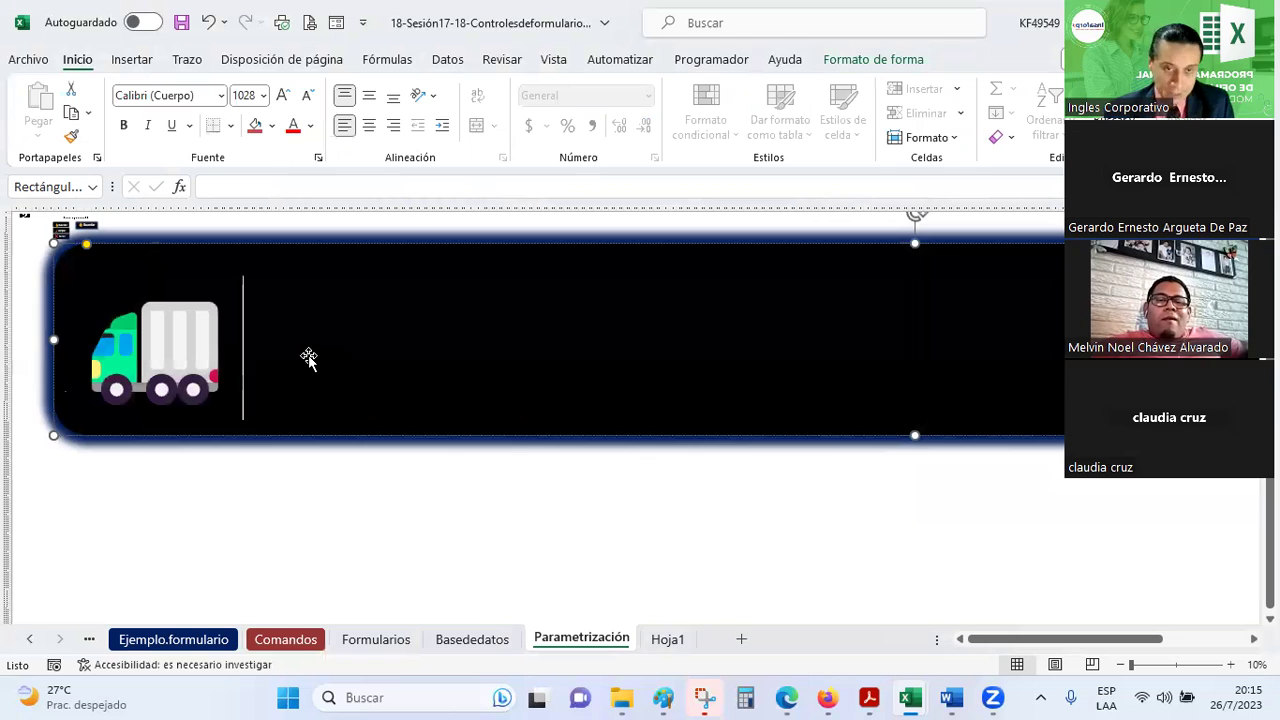
pyautogui.write('pA')
pyautogui.press('BackSpace')
pyautogui.press('BackSpace')
pyautogui.press('BackSpace')
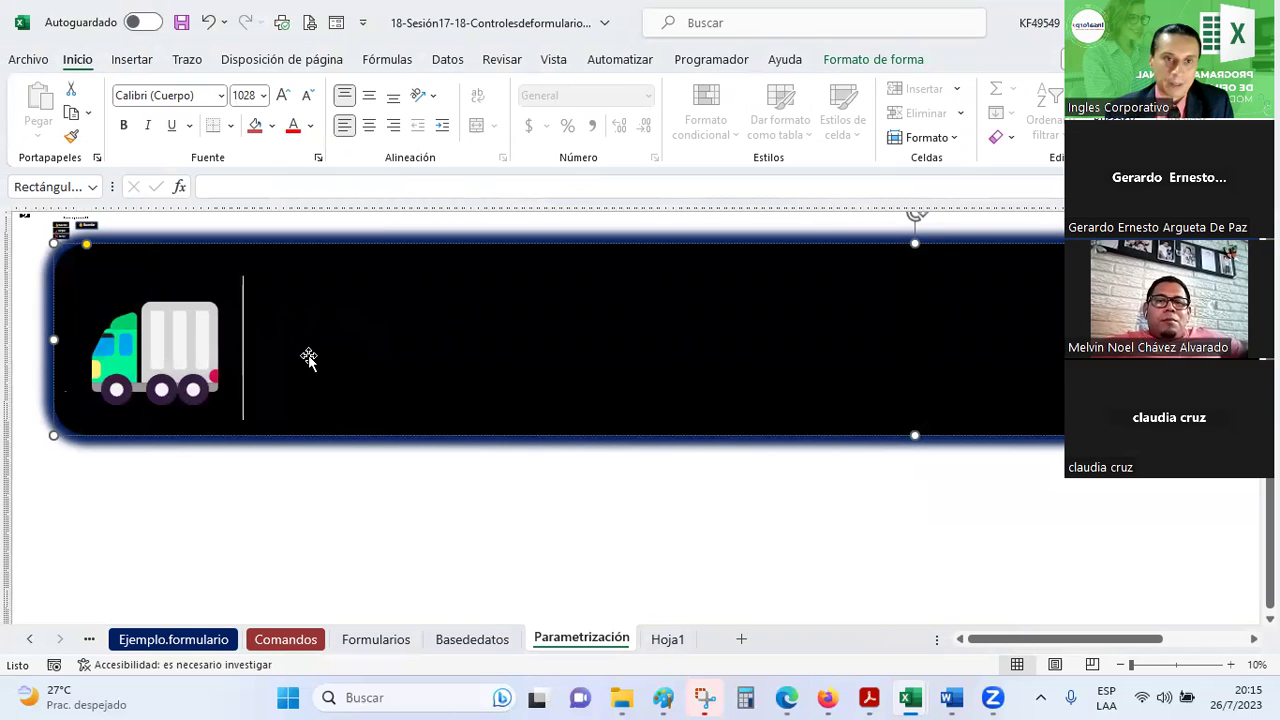
pyautogui.write('Parametriz')
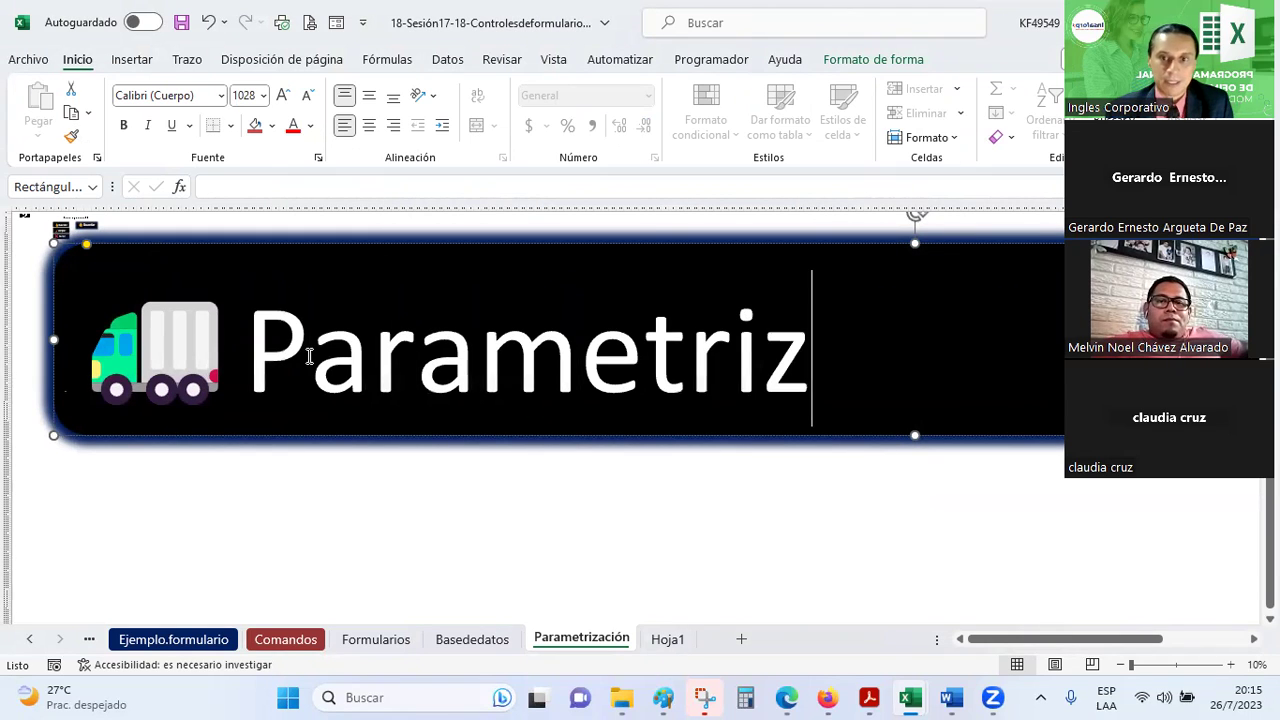
pyautogui.write('ació')
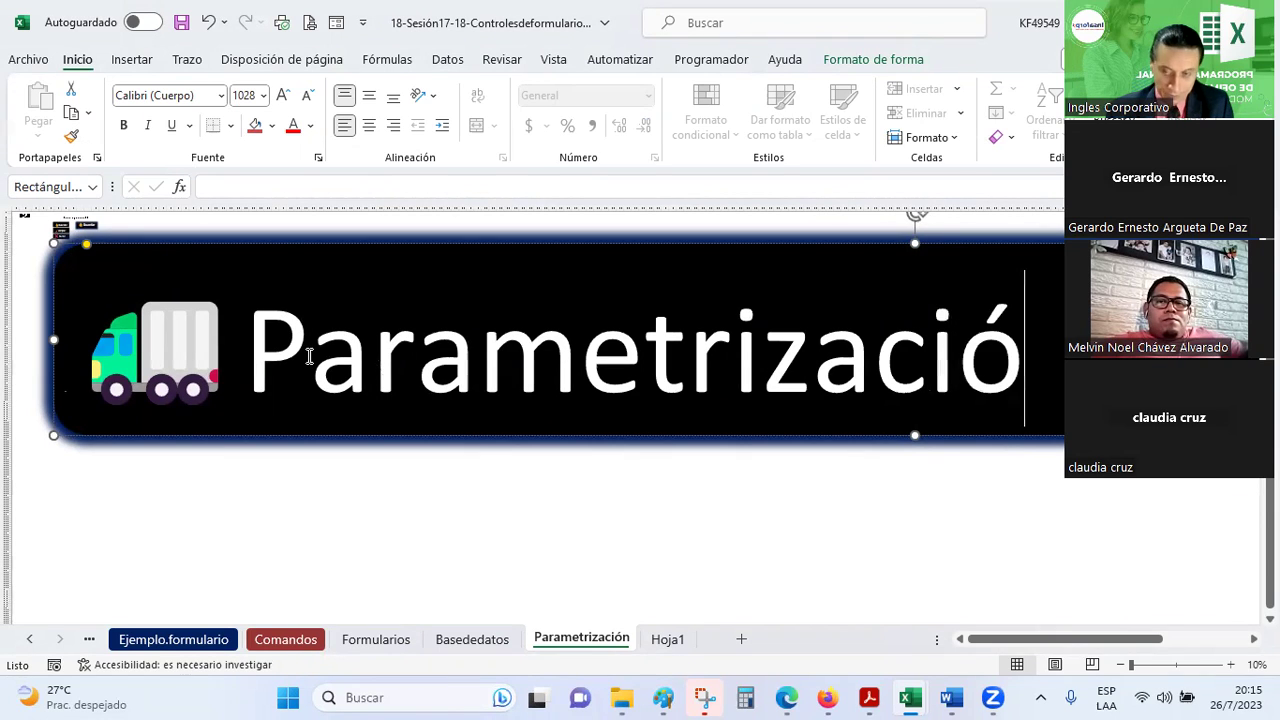
pyautogui.write('n')
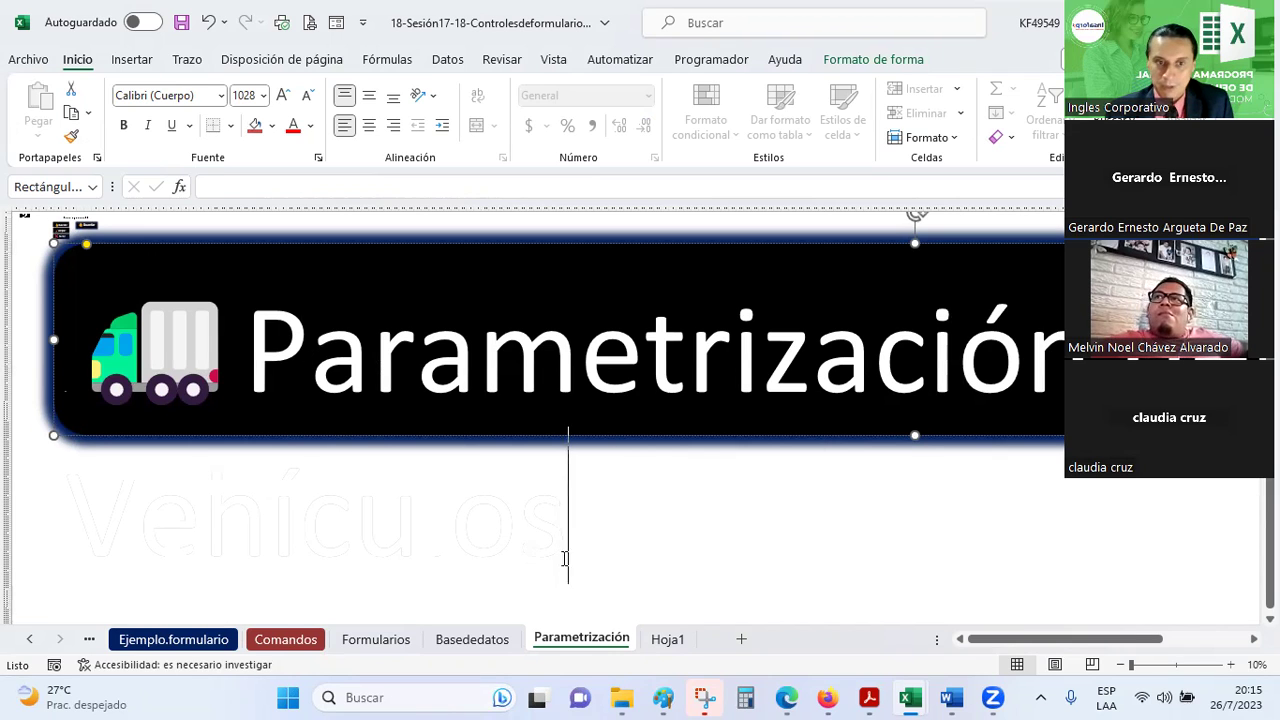
# - Shrink the title's font to fit, centre it in the banner, and save the workbook
pyautogui.moveTo(985, 647); pyautogui.dragTo(828, 641)
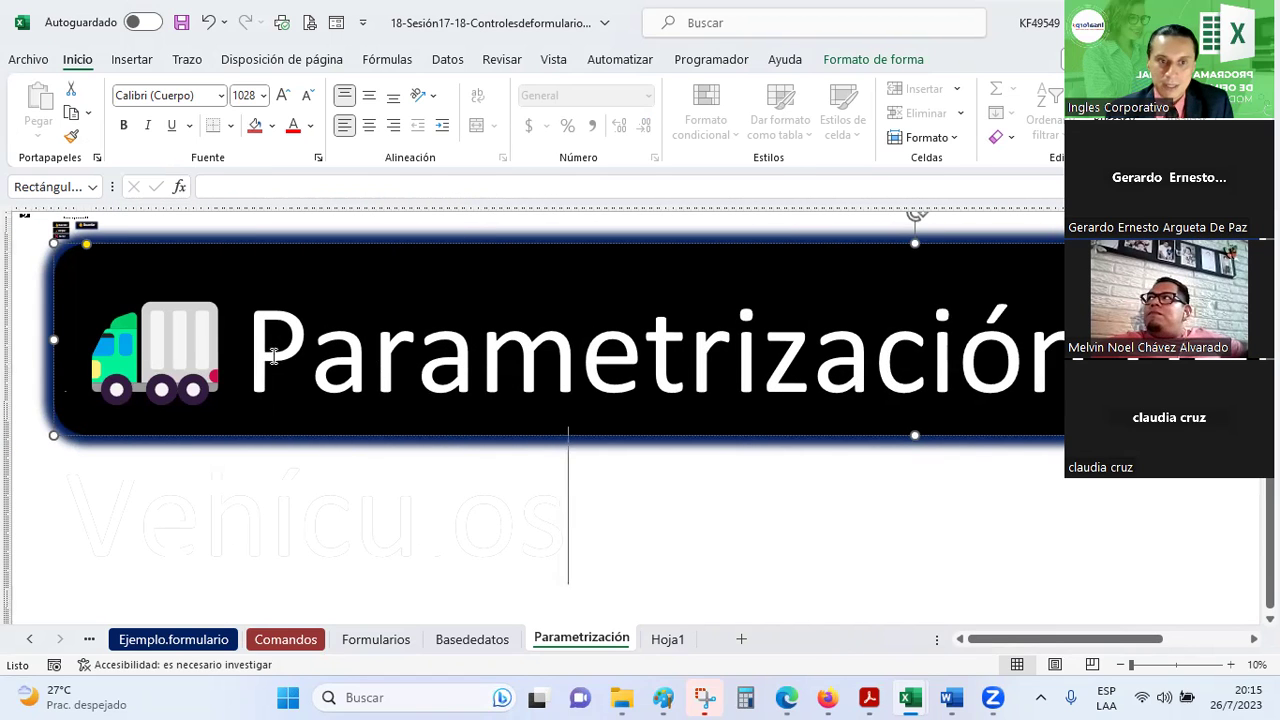
pyautogui.doubleClick(557, 540)
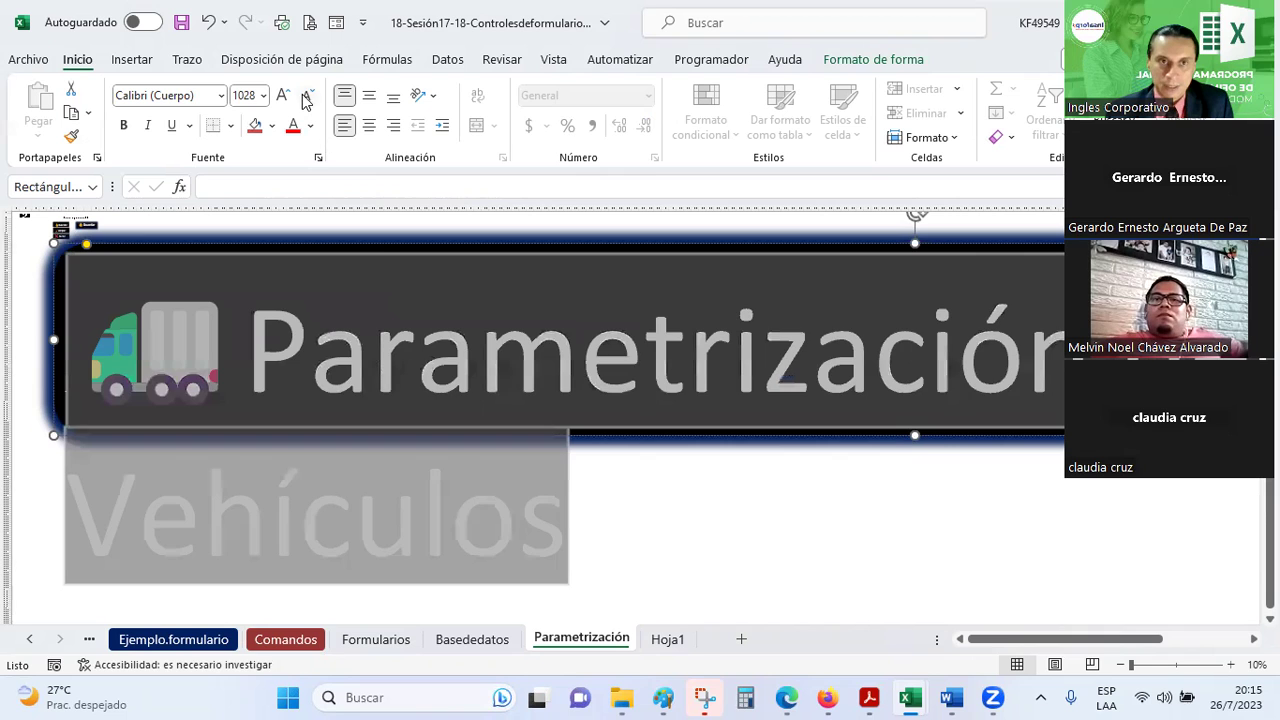
pyautogui.click(307, 96)
pyautogui.click(828, 491)
pyautogui.moveTo(1130, 639)
pyautogui.mouseDown()
pyautogui.moveTo(1212, 651)
pyautogui.moveTo(1130, 651)
pyautogui.mouseUp()
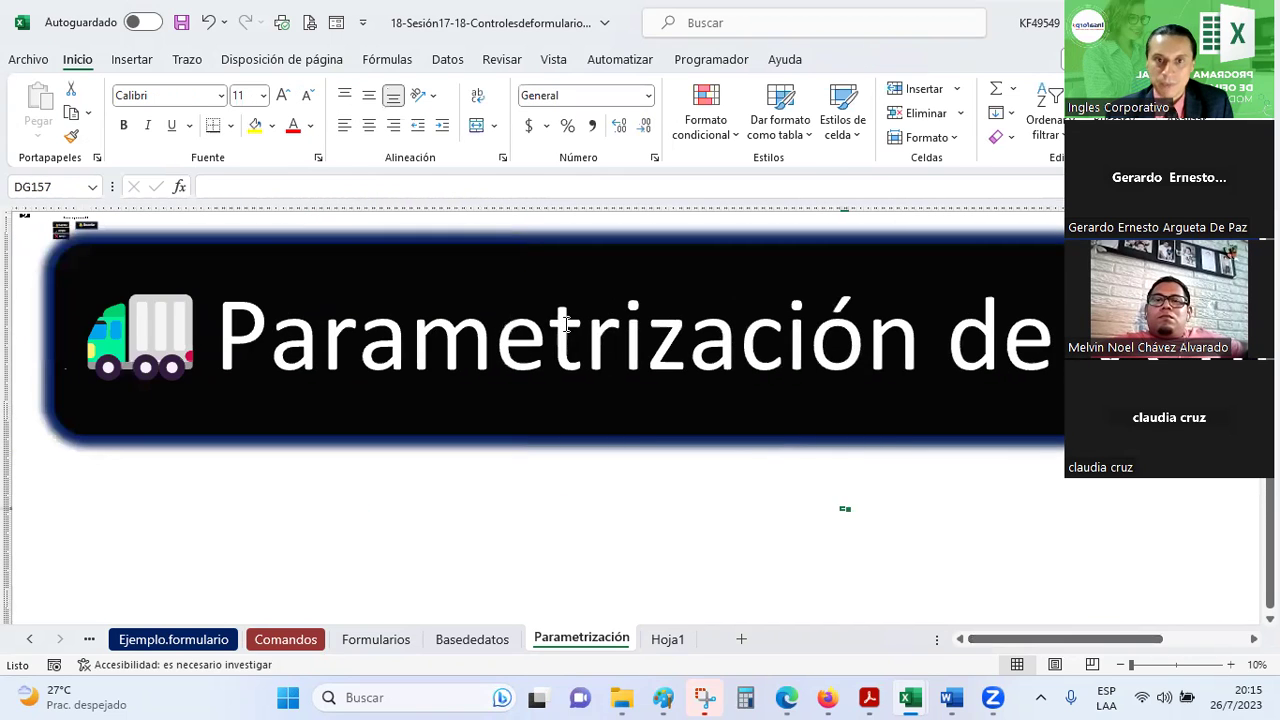
pyautogui.click(565, 322)
pyautogui.click(369, 125)
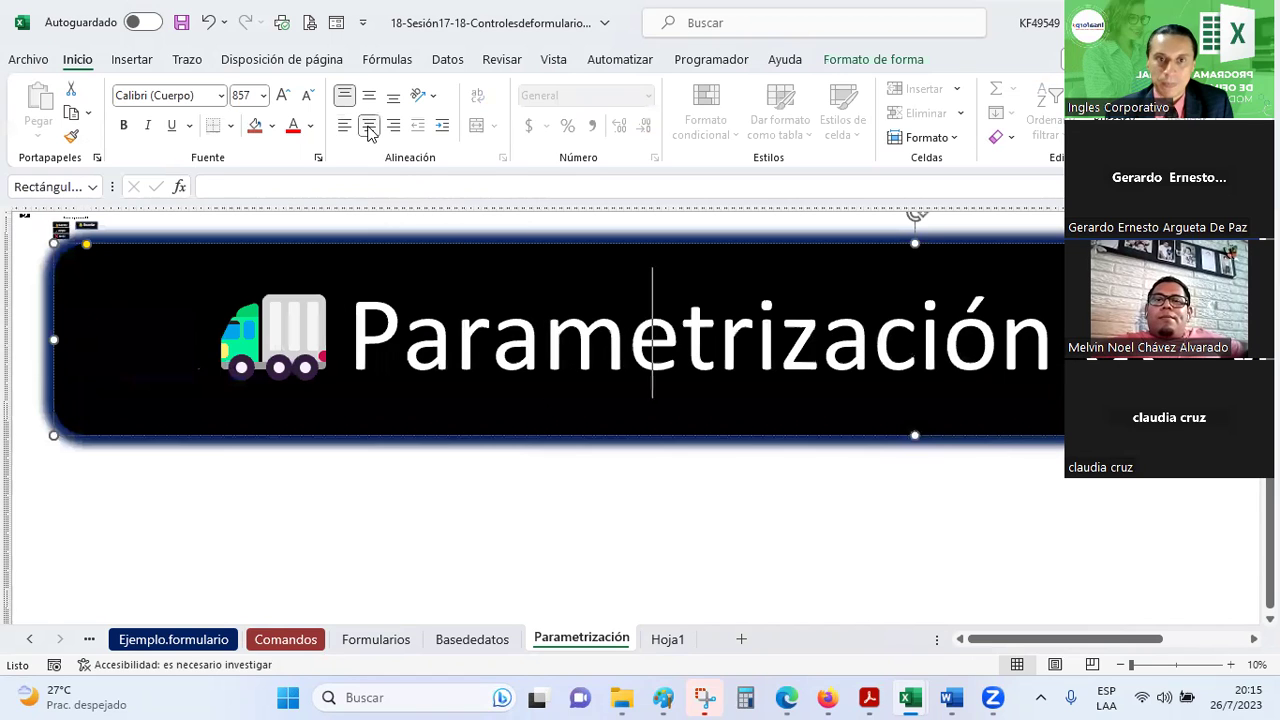
pyautogui.moveTo(1137, 648); pyautogui.dragTo(1221, 650)
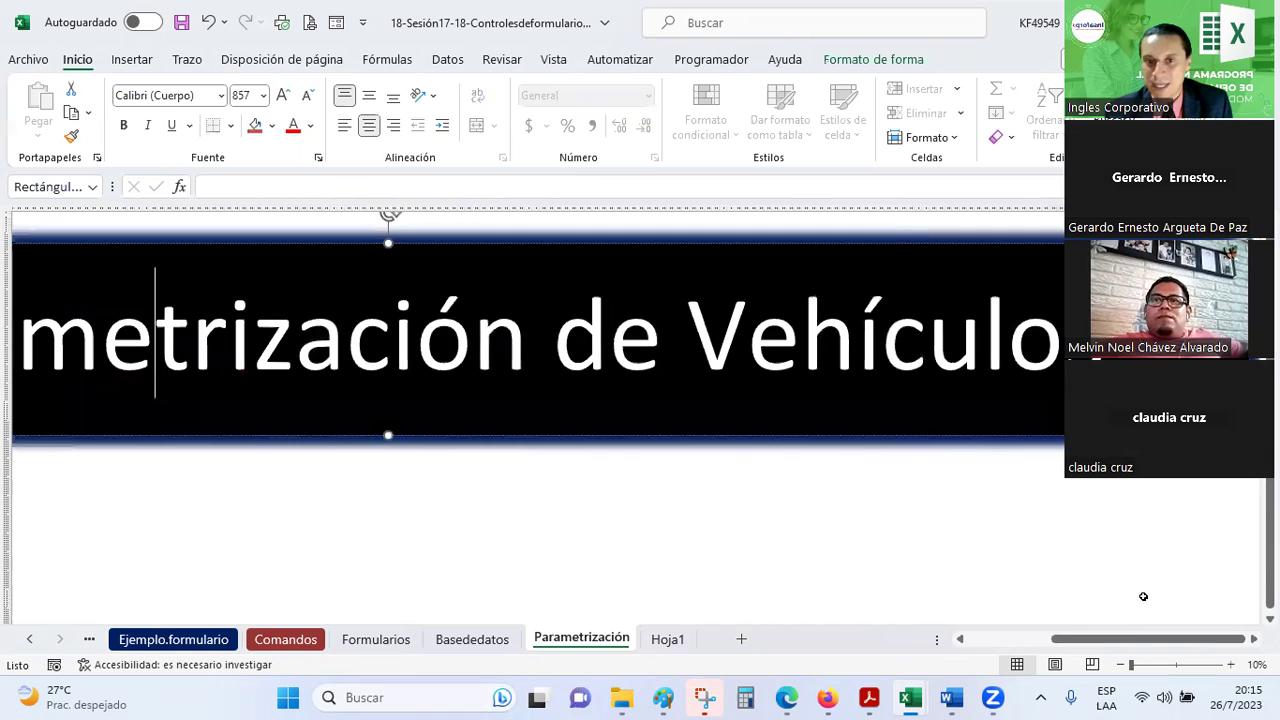
pyautogui.click(922, 512)
pyautogui.moveTo(1086, 640); pyautogui.dragTo(1003, 640)
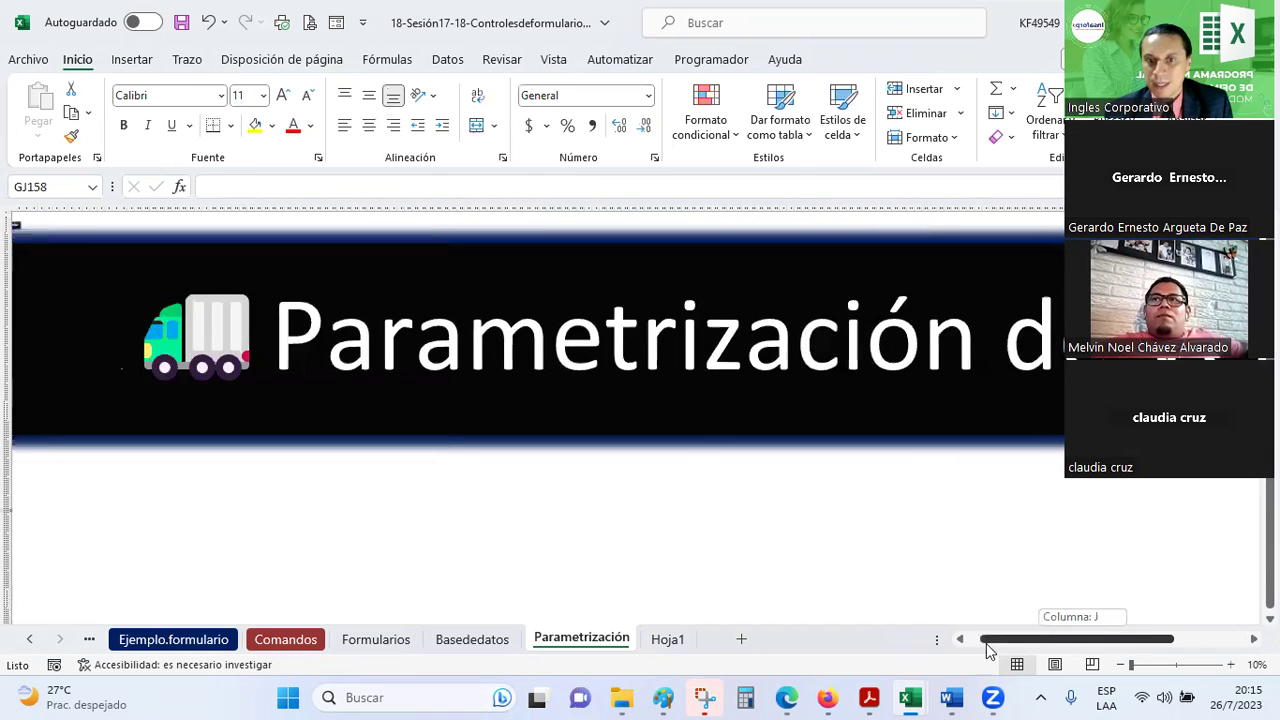
pyautogui.click(181, 22)
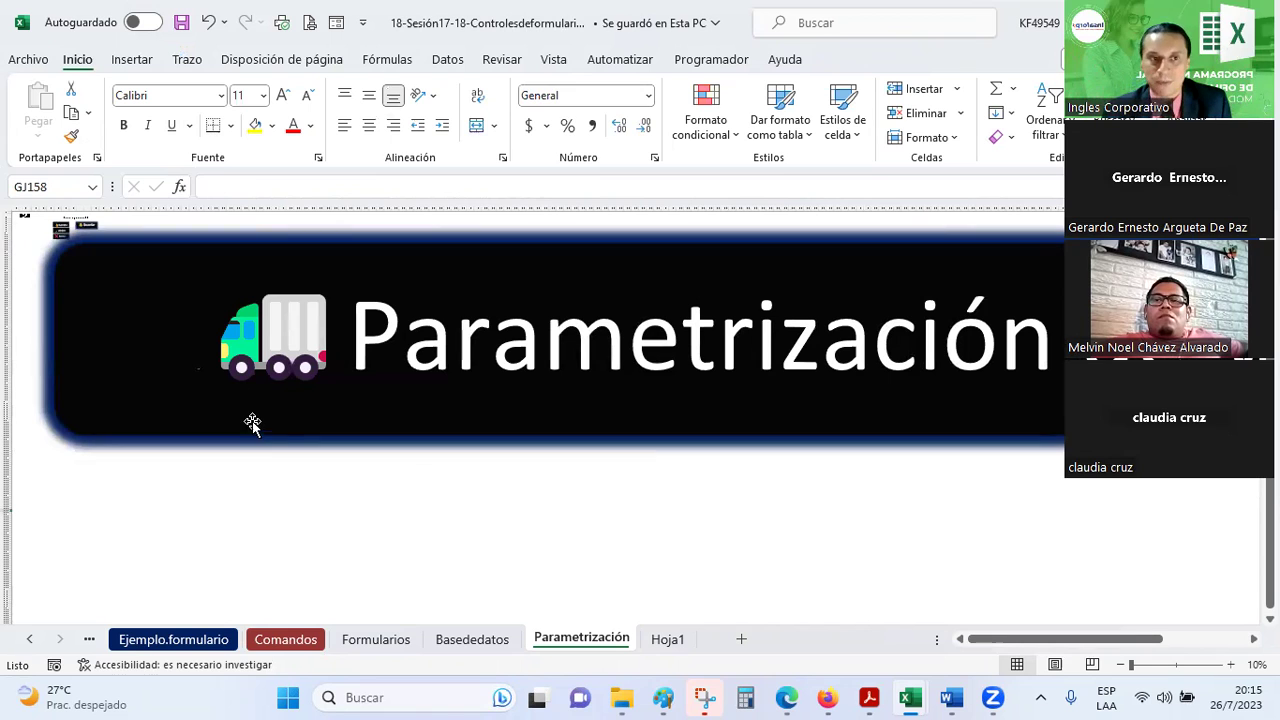
# - Nudge the pasted banner and save it as the JPEG file LABELPV
pyautogui.moveTo(323, 251); pyautogui.dragTo(337, 291)
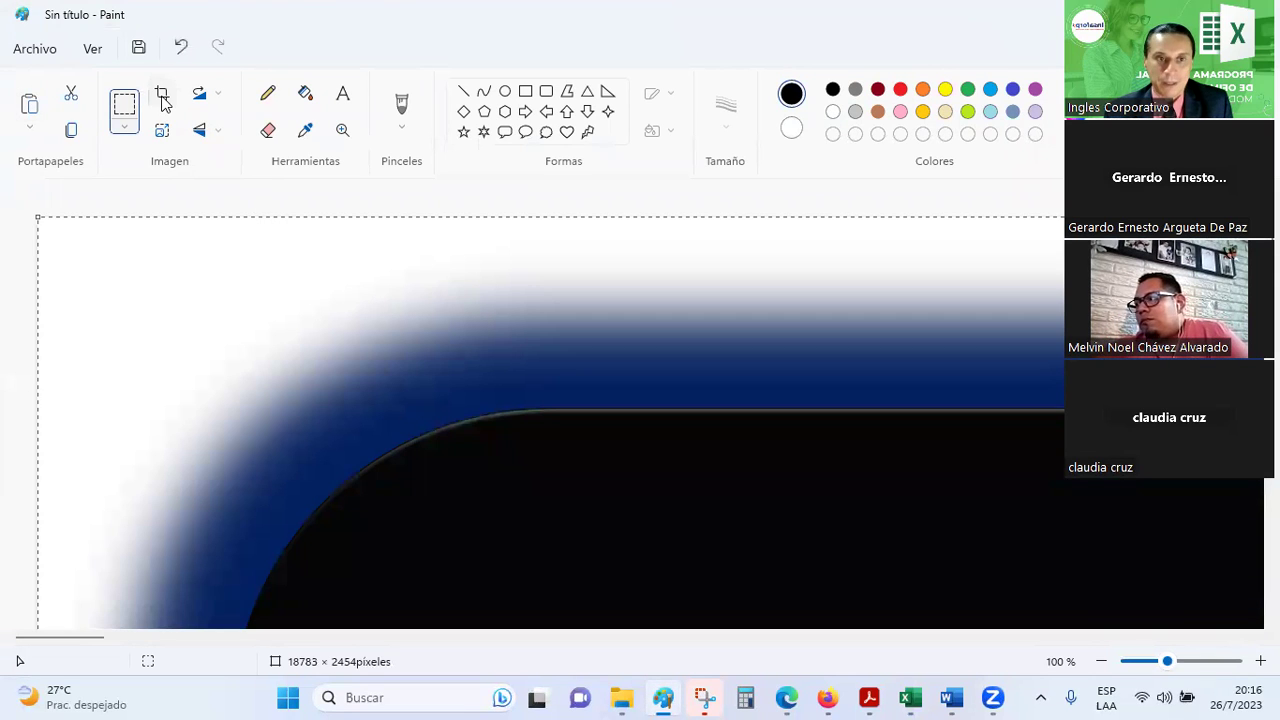
pyautogui.click(30, 50)
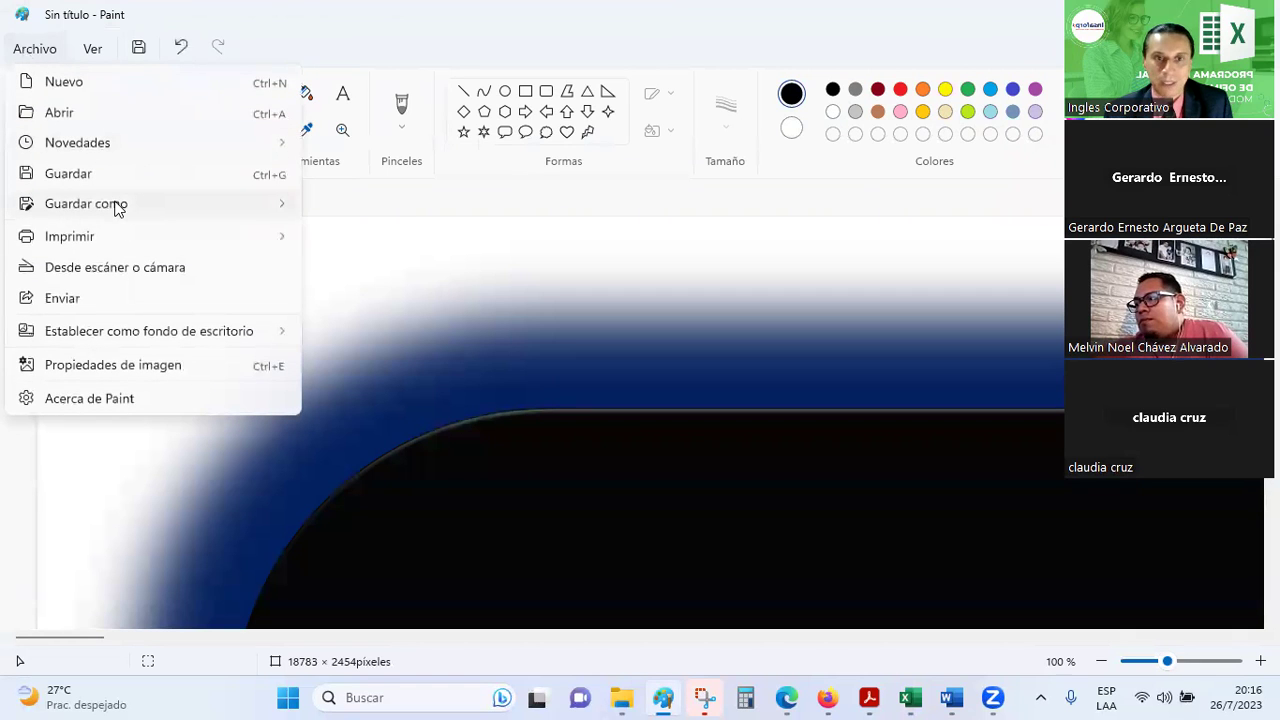
pyautogui.click(350, 237)
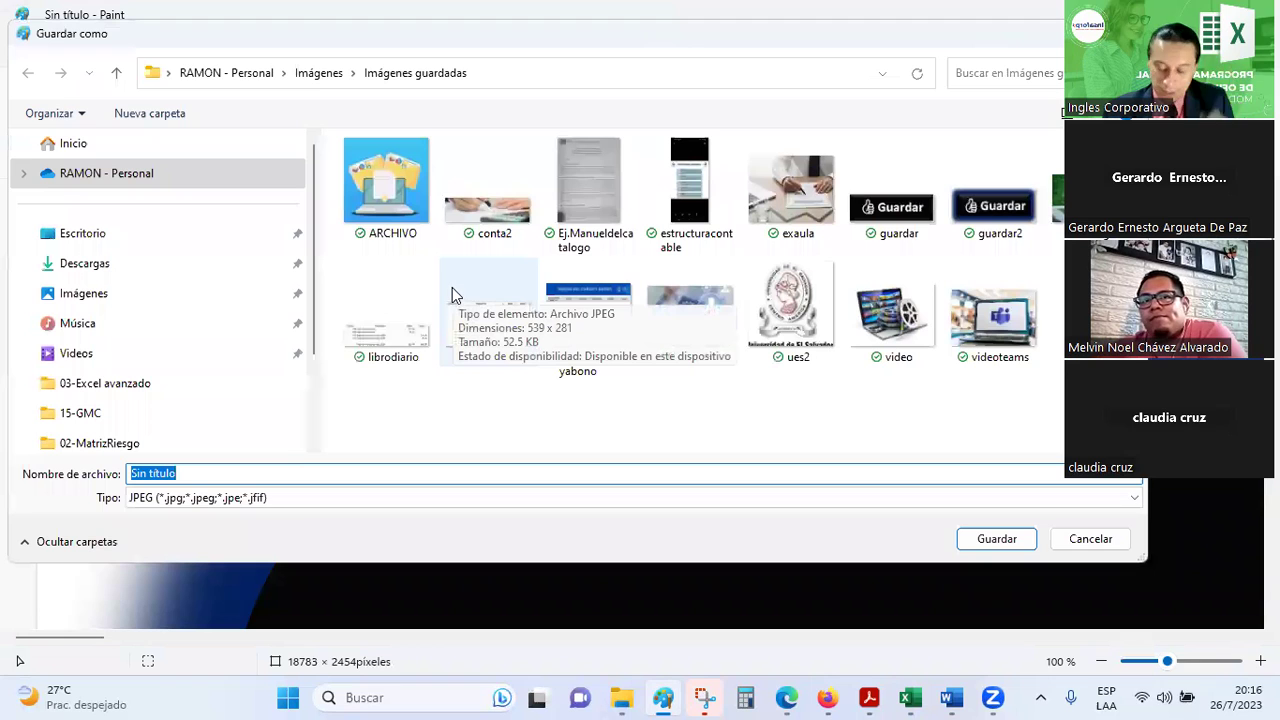
pyautogui.write('LABELPV')
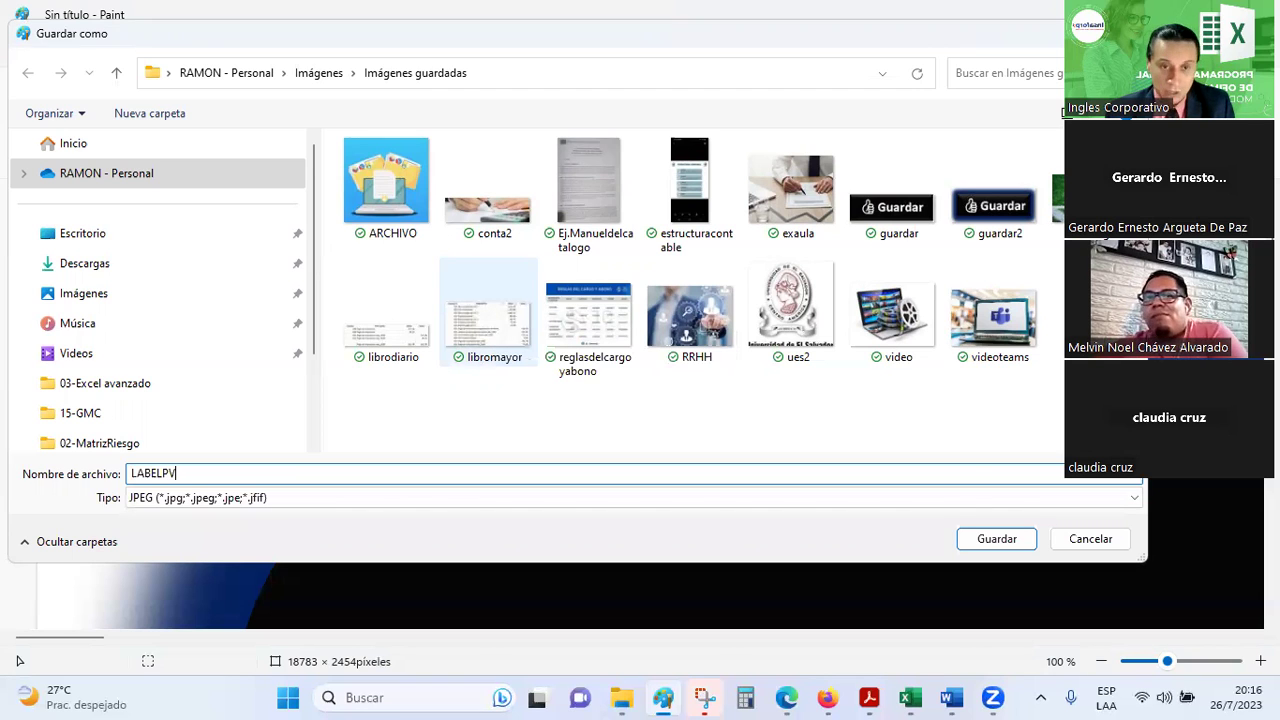
pyautogui.click(997, 540)
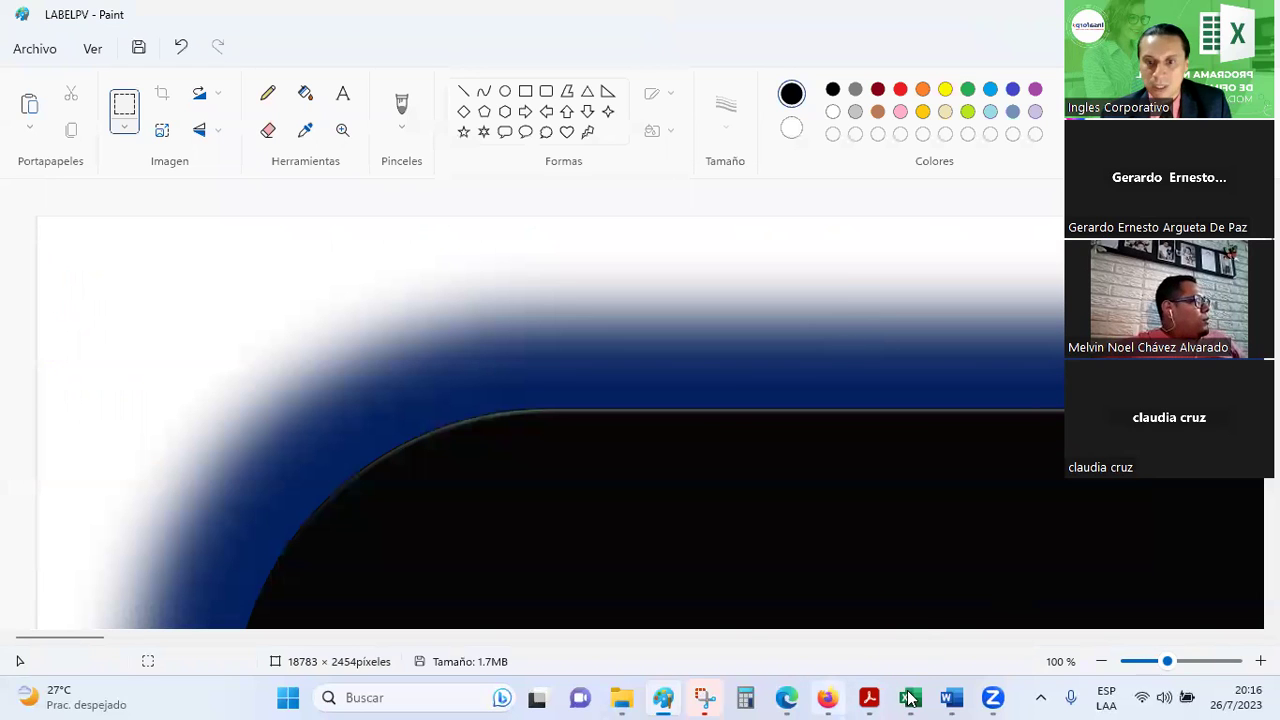
# - Load LABELPV into Label1's Picture property so the banner shows the black title image
pyautogui.moveTo(909, 697)
pyautogui.click(969, 623)
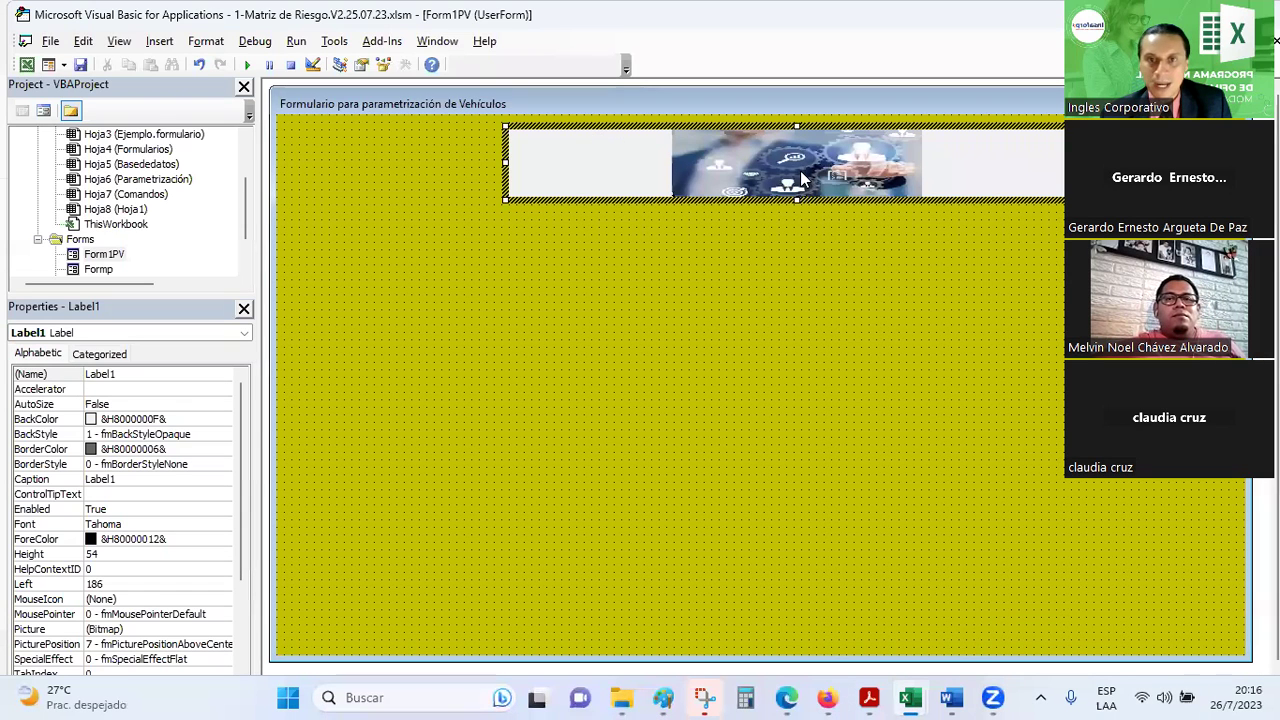
pyautogui.scroll(-3, 165, 527)
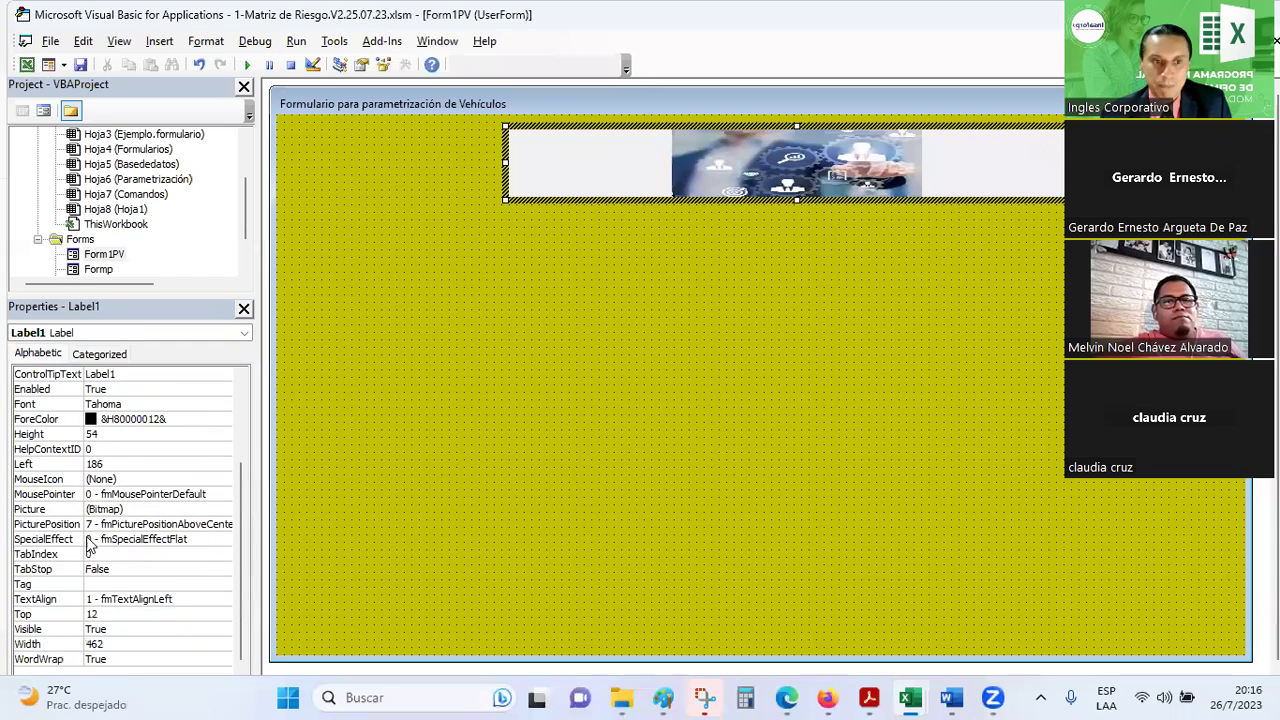
pyautogui.click(135, 510)
pyautogui.click(224, 509)
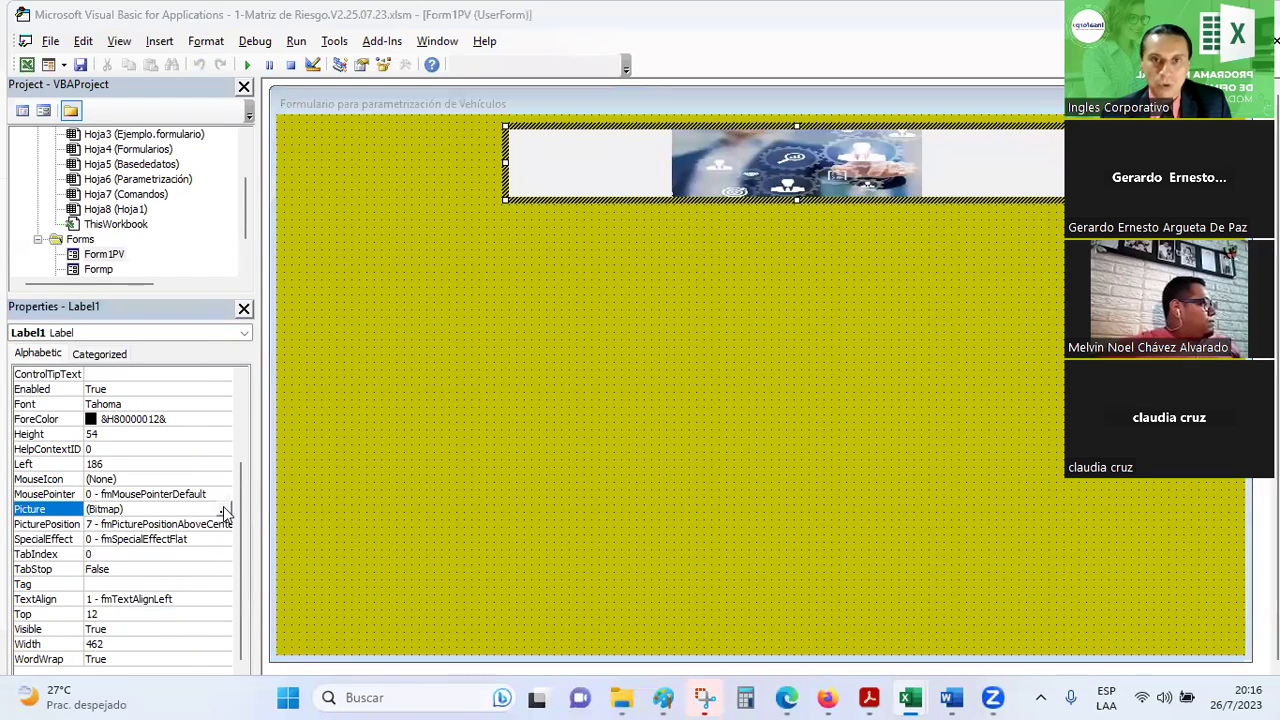
pyautogui.doubleClick(960, 215)
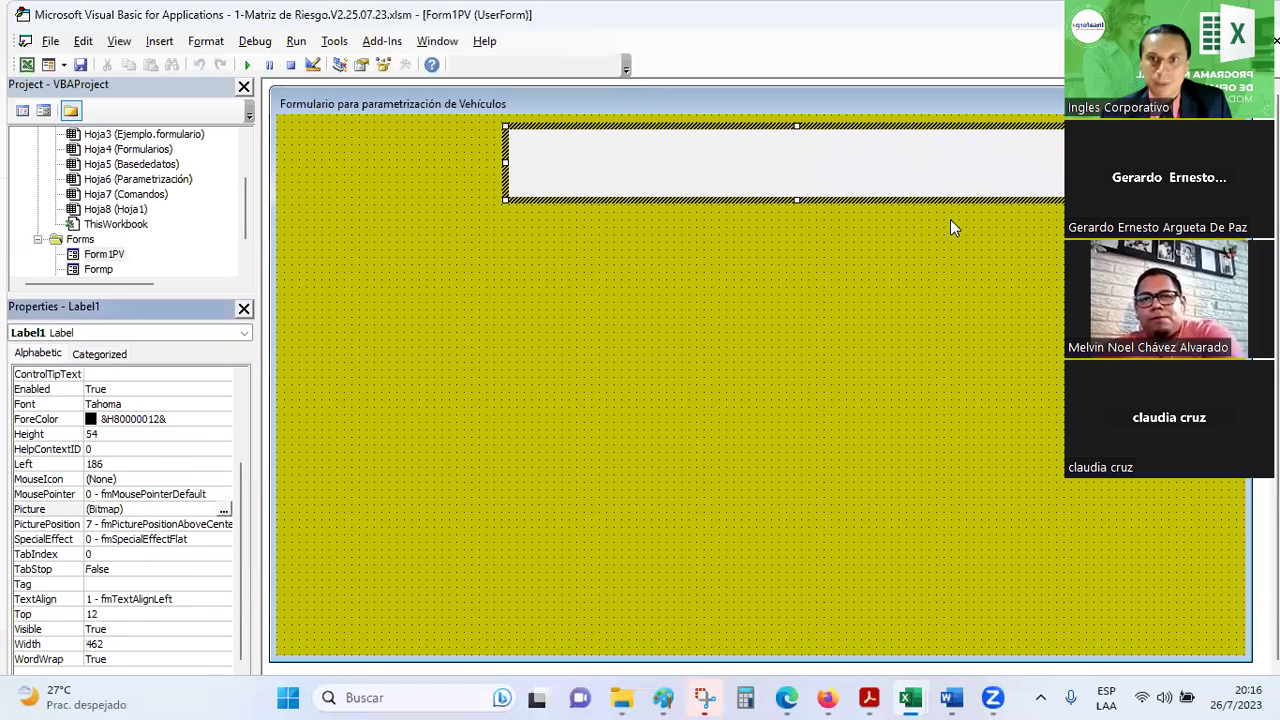
pyautogui.click(849, 245)
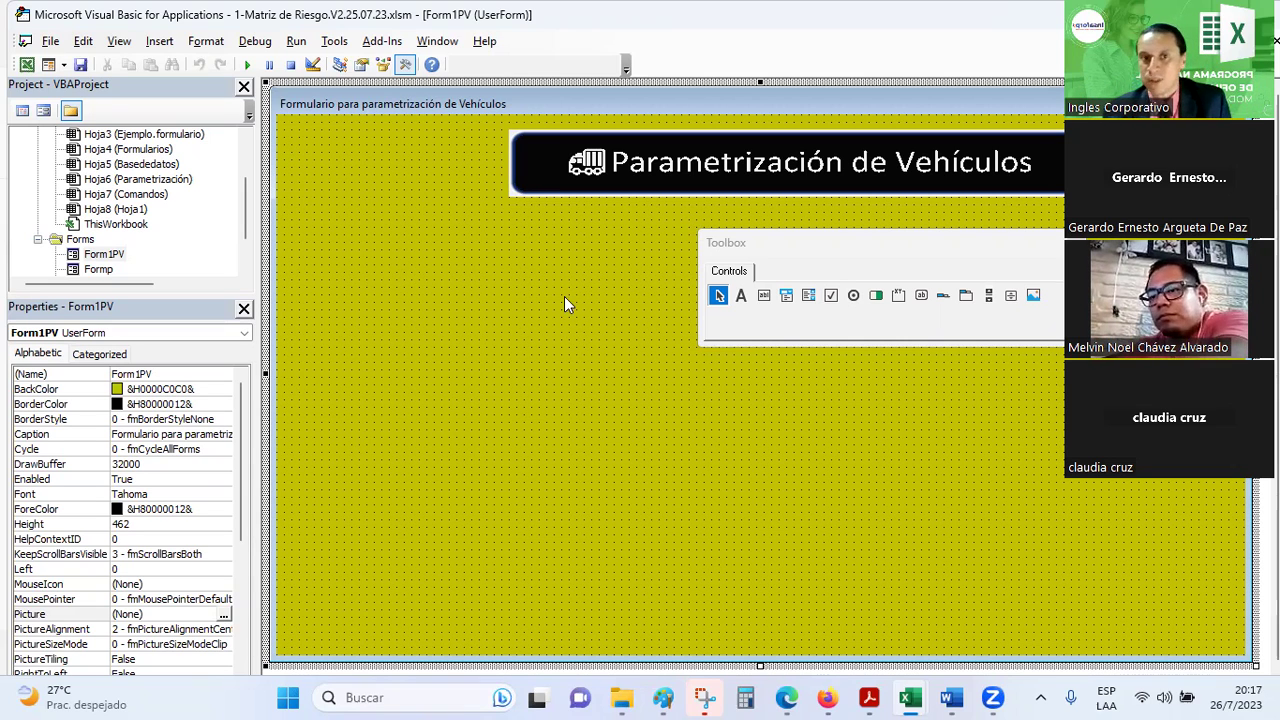
# - Set Form1PV's BackColor to palette yellow &H0000FFFF& and reselect the header label
pyautogui.click(141, 394)
pyautogui.click(225, 389)
pyautogui.click(148, 461)
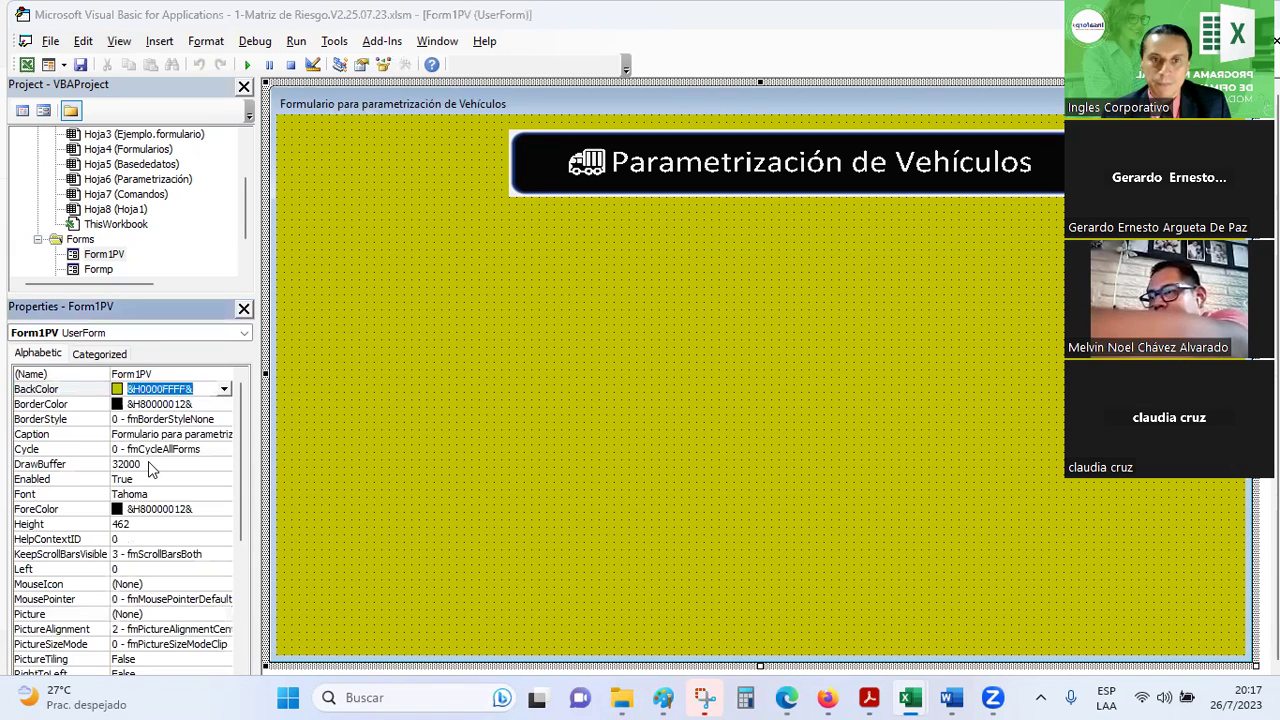
pyautogui.click(737, 380)
pyautogui.click(656, 174)
pyautogui.click(557, 302)
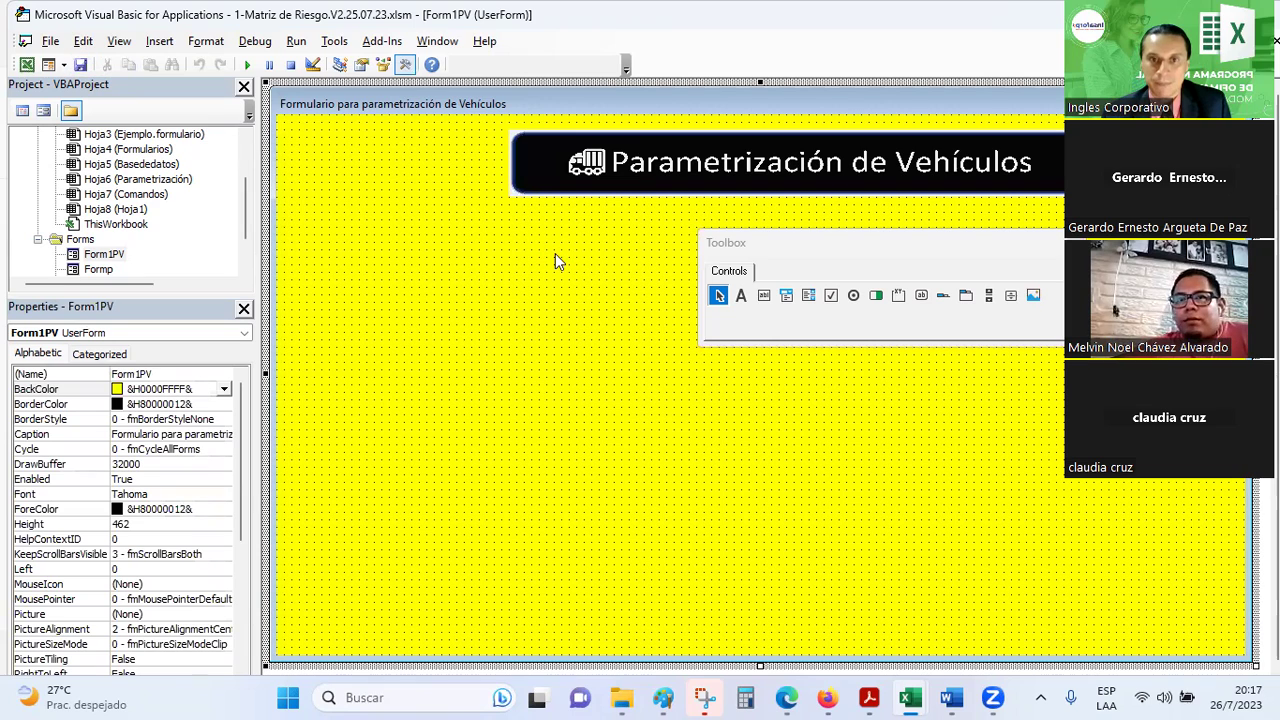
pyautogui.click(570, 166)
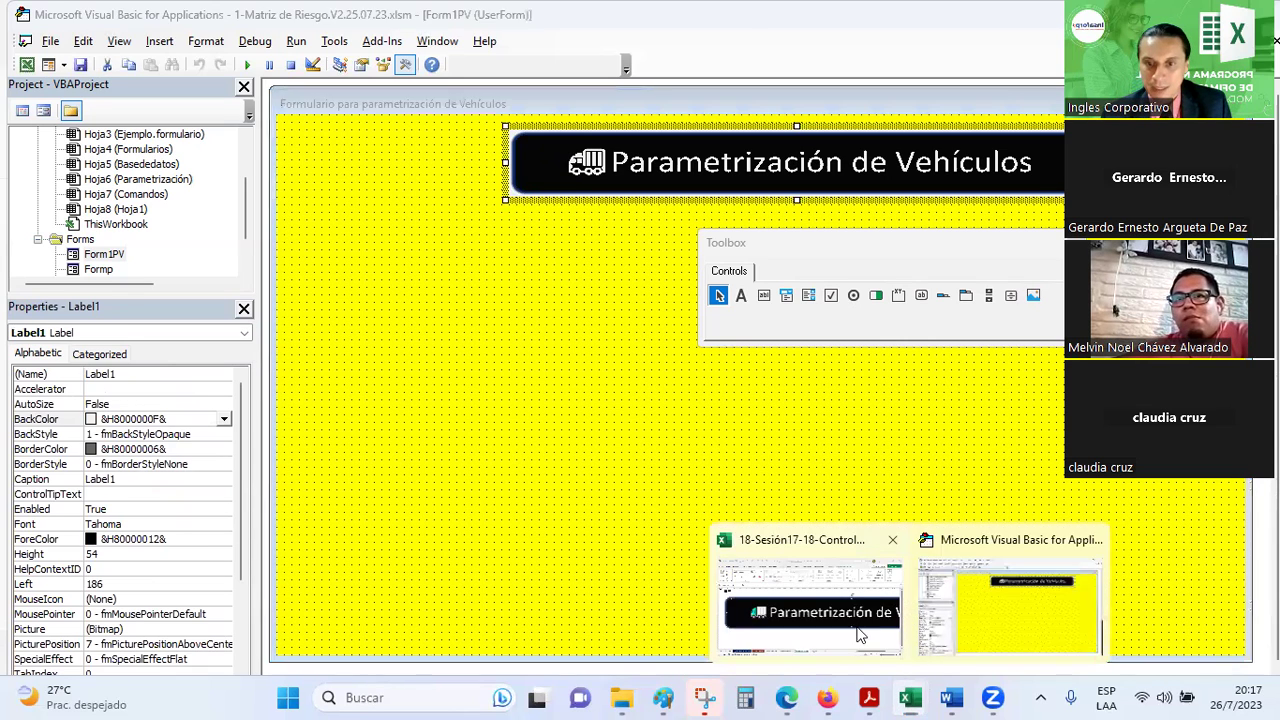
# - Drag the black banner smaller and bring its title font down to size 8
pyautogui.click(912, 697)
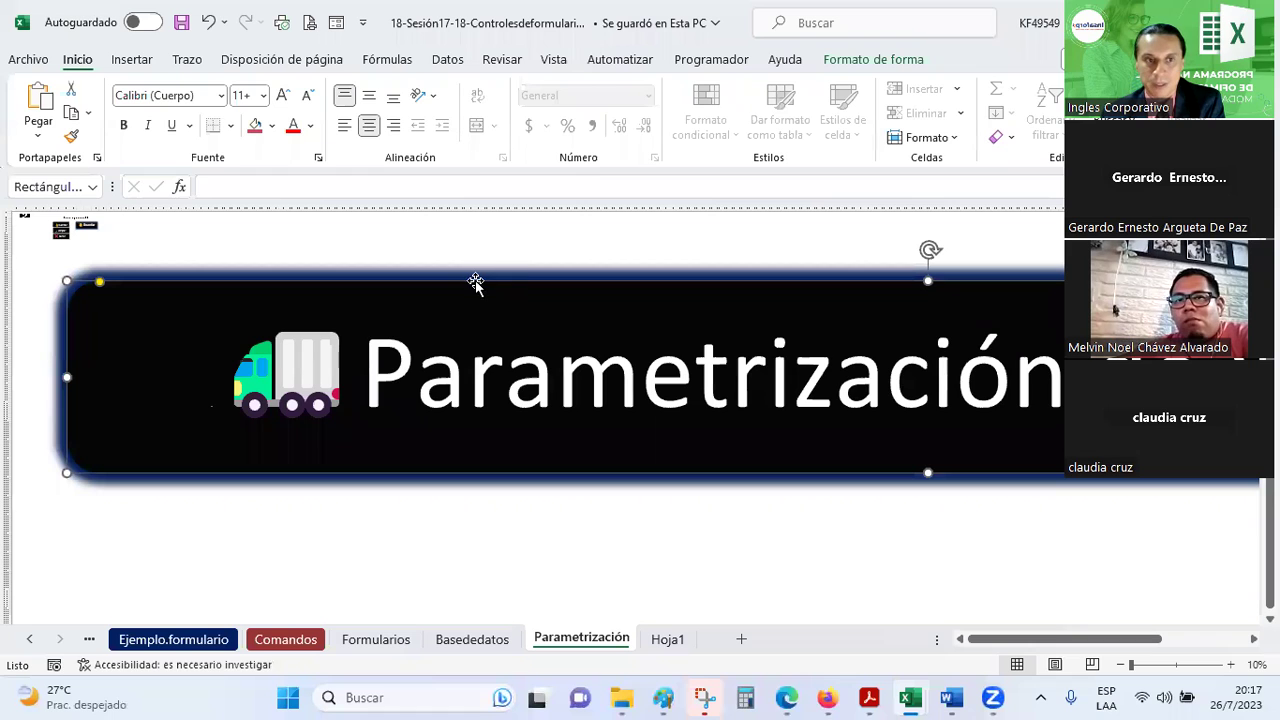
pyautogui.moveTo(62, 278)
pyautogui.mouseDown()
pyautogui.moveTo(975, 370)
pyautogui.moveTo(317, 339)
pyautogui.mouseUp()
pyautogui.click(305, 99)
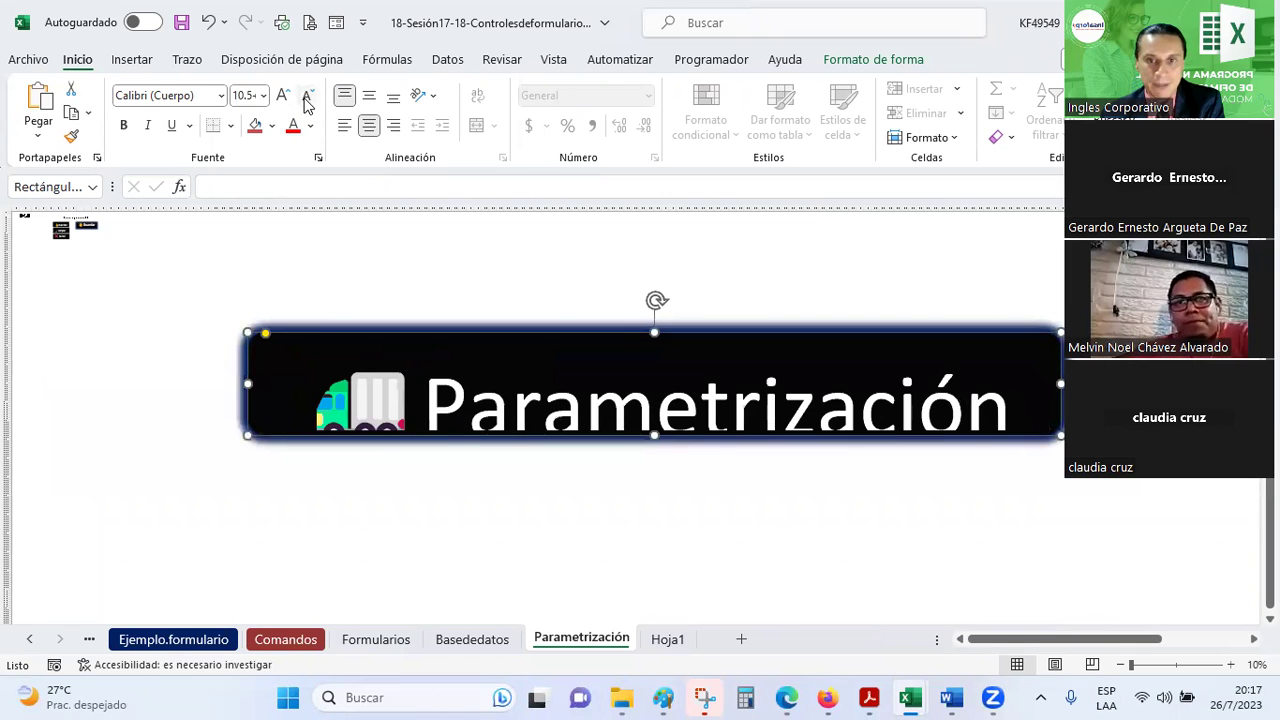
pyautogui.click(305, 99)
pyautogui.click(305, 99)
pyautogui.click(305, 99)
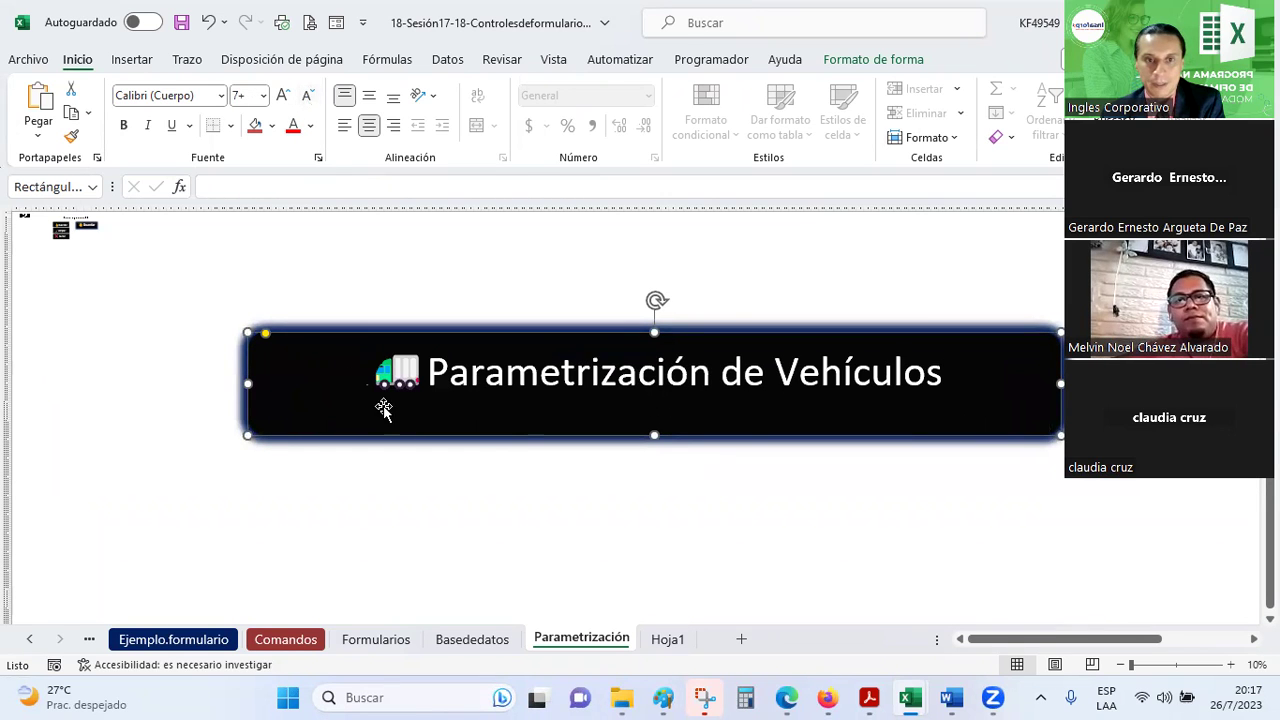
pyautogui.click(283, 96)
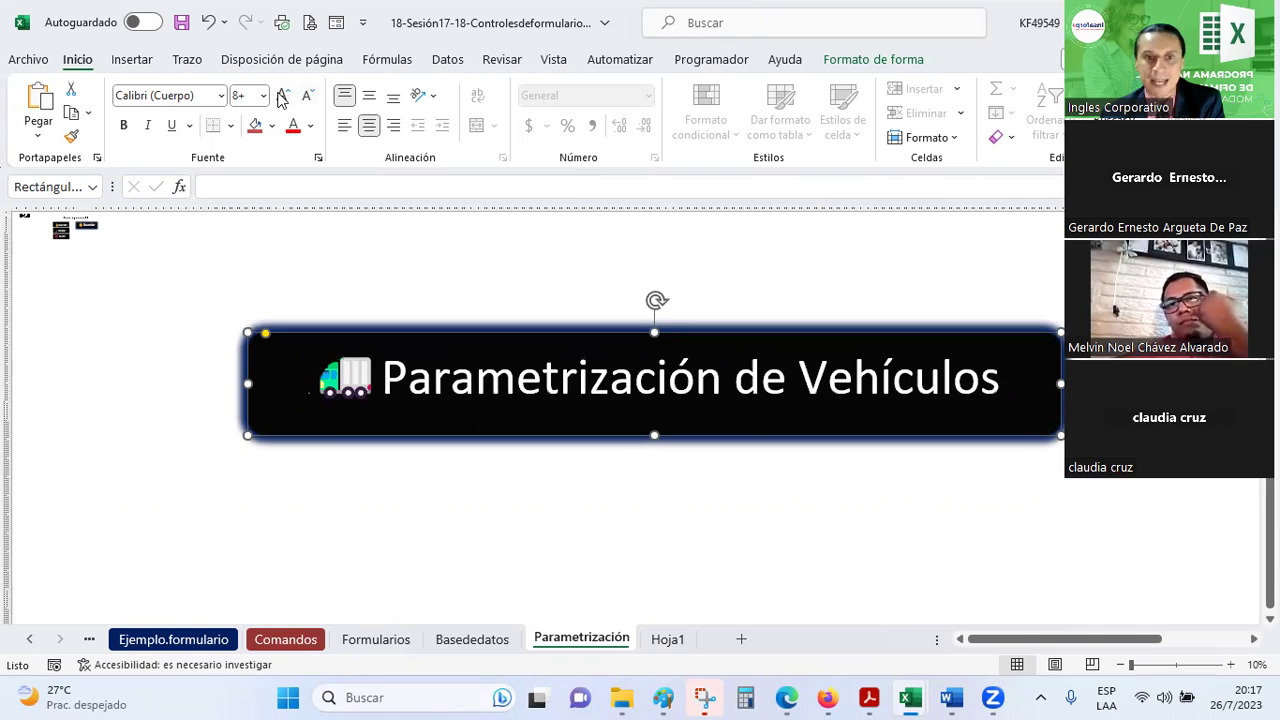
pyautogui.click(283, 96)
pyautogui.click(308, 99)
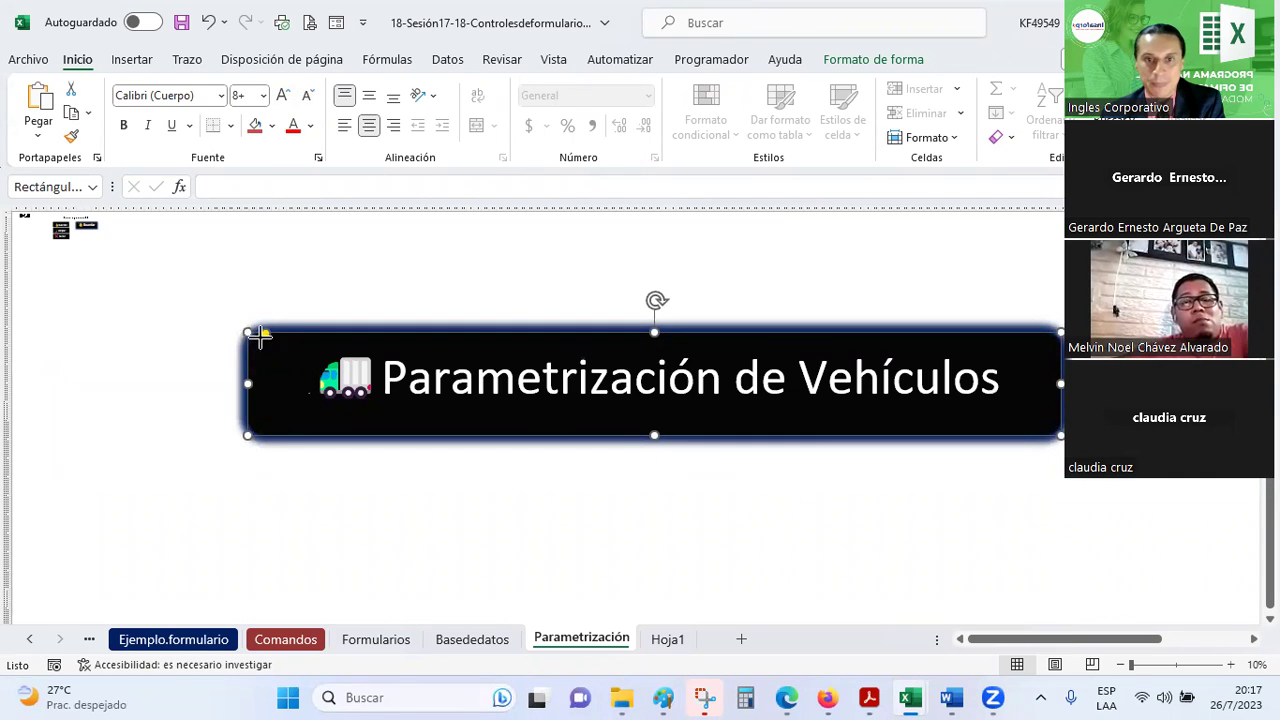
pyautogui.moveTo(259, 337); pyautogui.dragTo(772, 360)
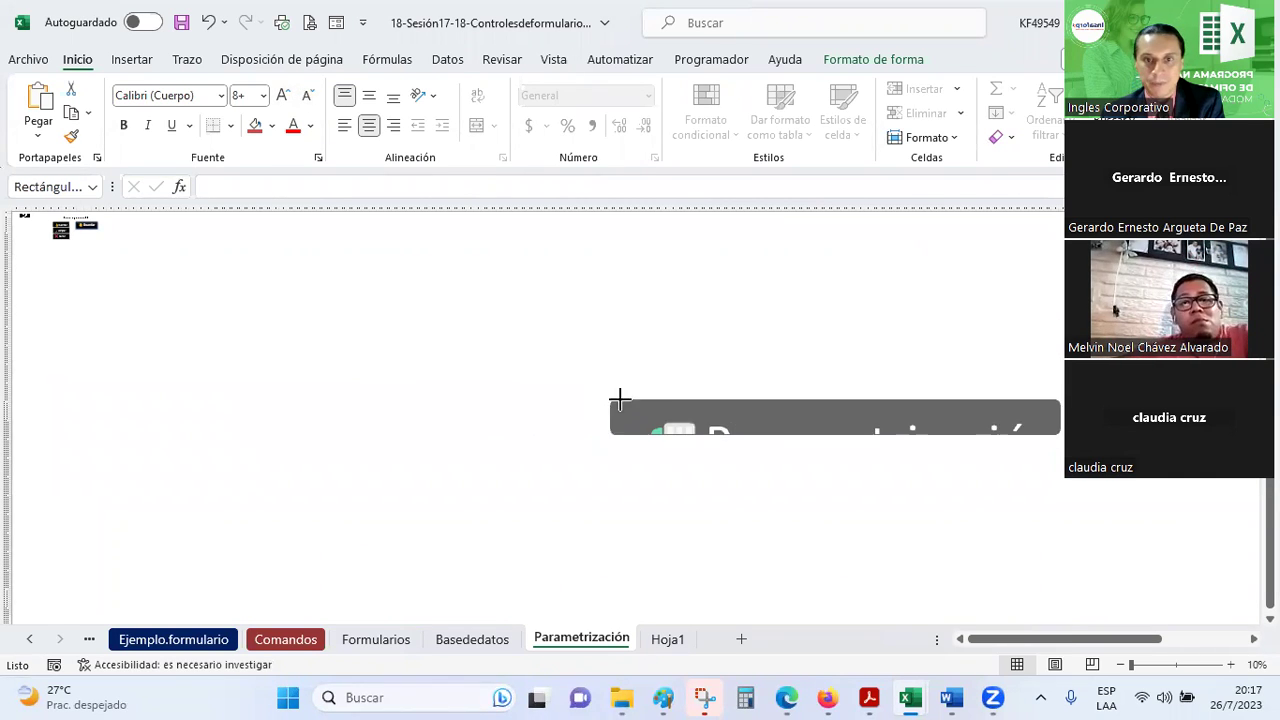
# - Move the Excel banner to the sheet's left edge and shrink it
pyautogui.click(1180, 670)
pyautogui.scroll(-3, 1014, 505)
pyautogui.scroll(-2, 1013, 483)
pyautogui.scroll(-4, 1013, 483)
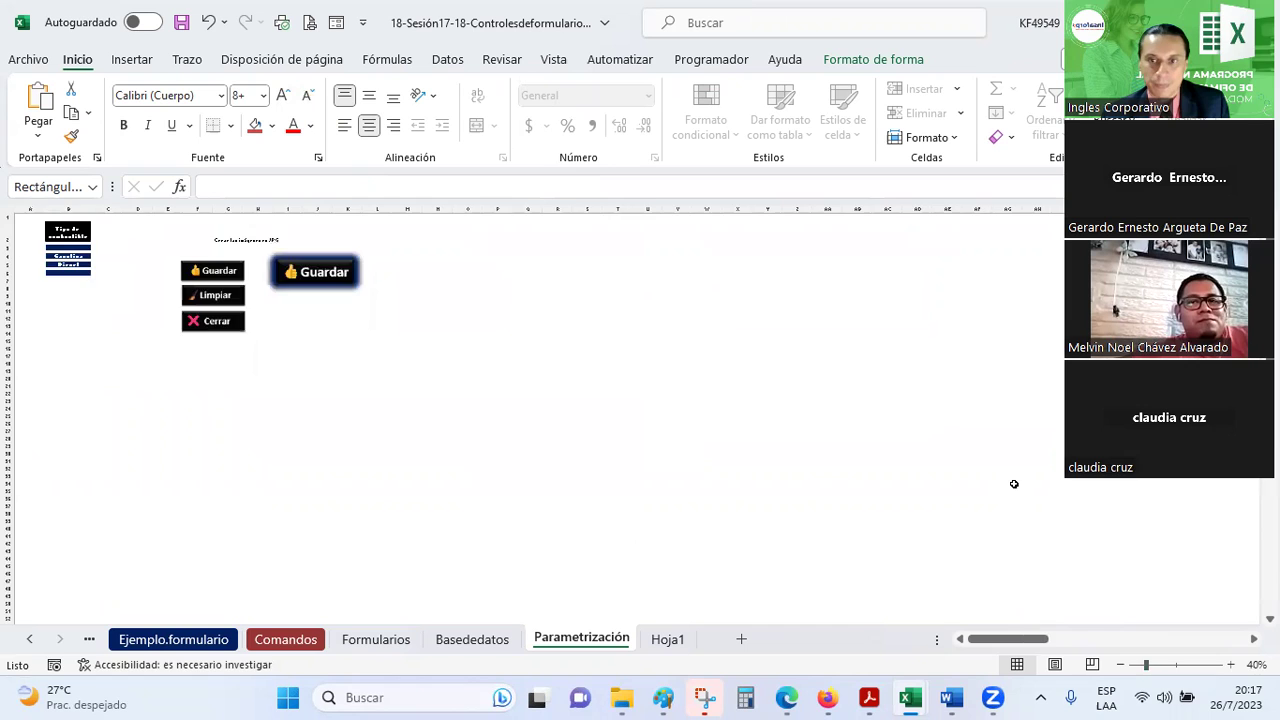
pyautogui.scroll(-2, 510, 381)
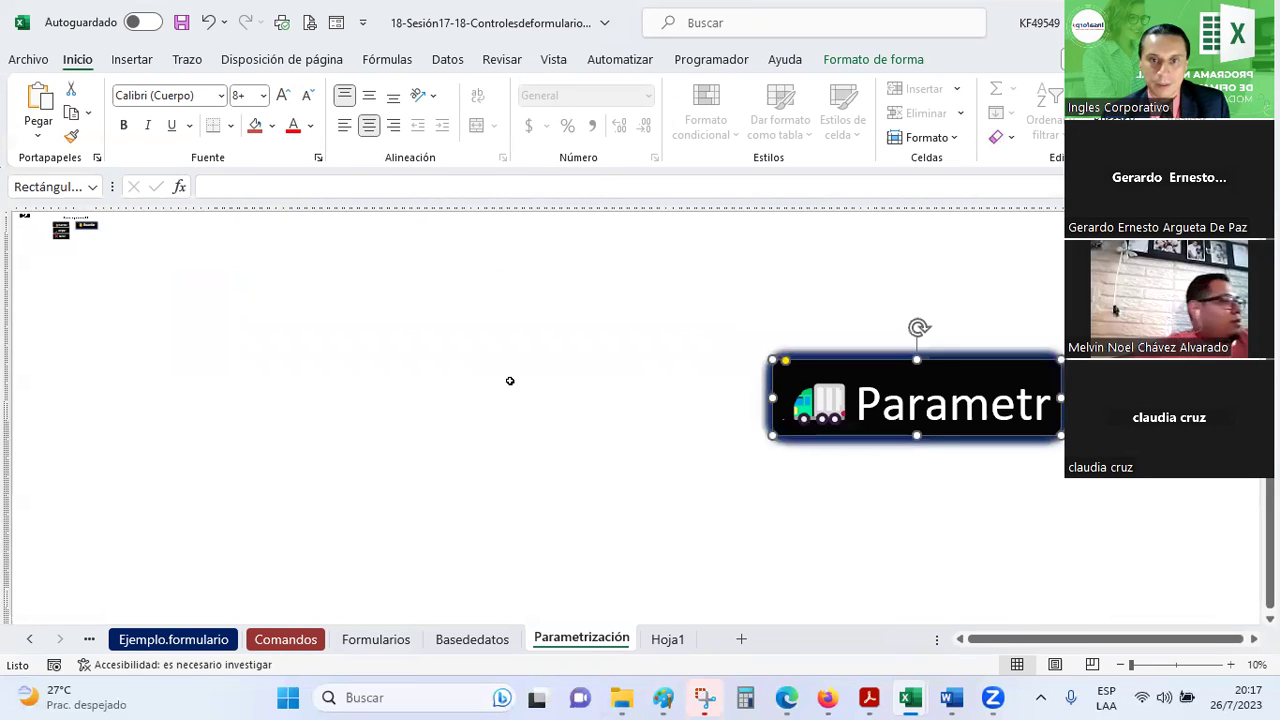
pyautogui.moveTo(816, 360); pyautogui.dragTo(69, 272)
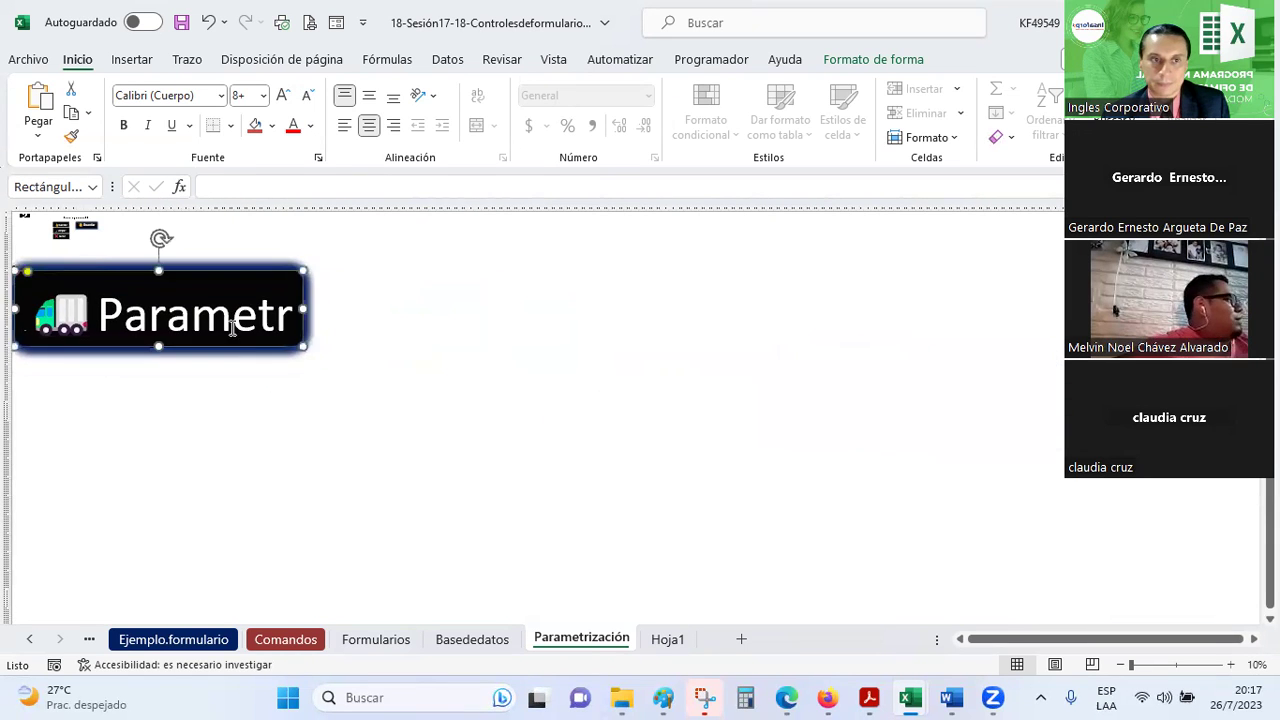
pyautogui.scroll(3, 231, 327)
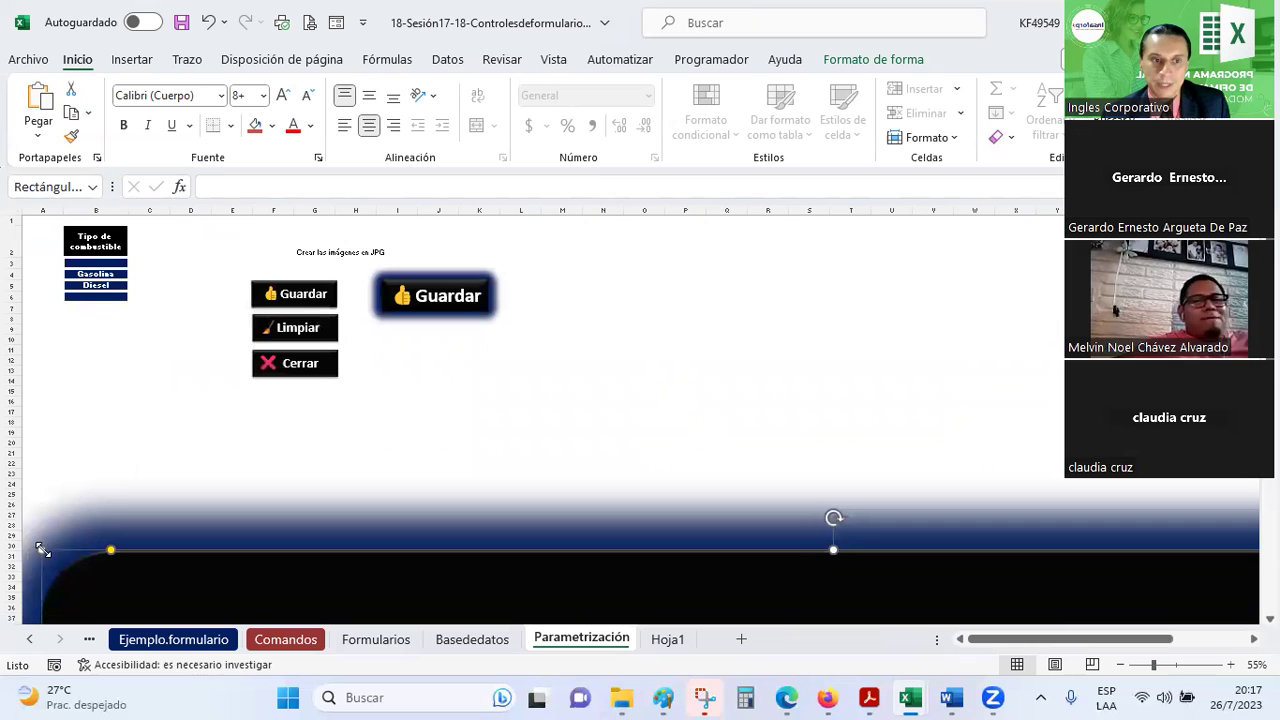
pyautogui.moveTo(42, 550); pyautogui.dragTo(517, 612)
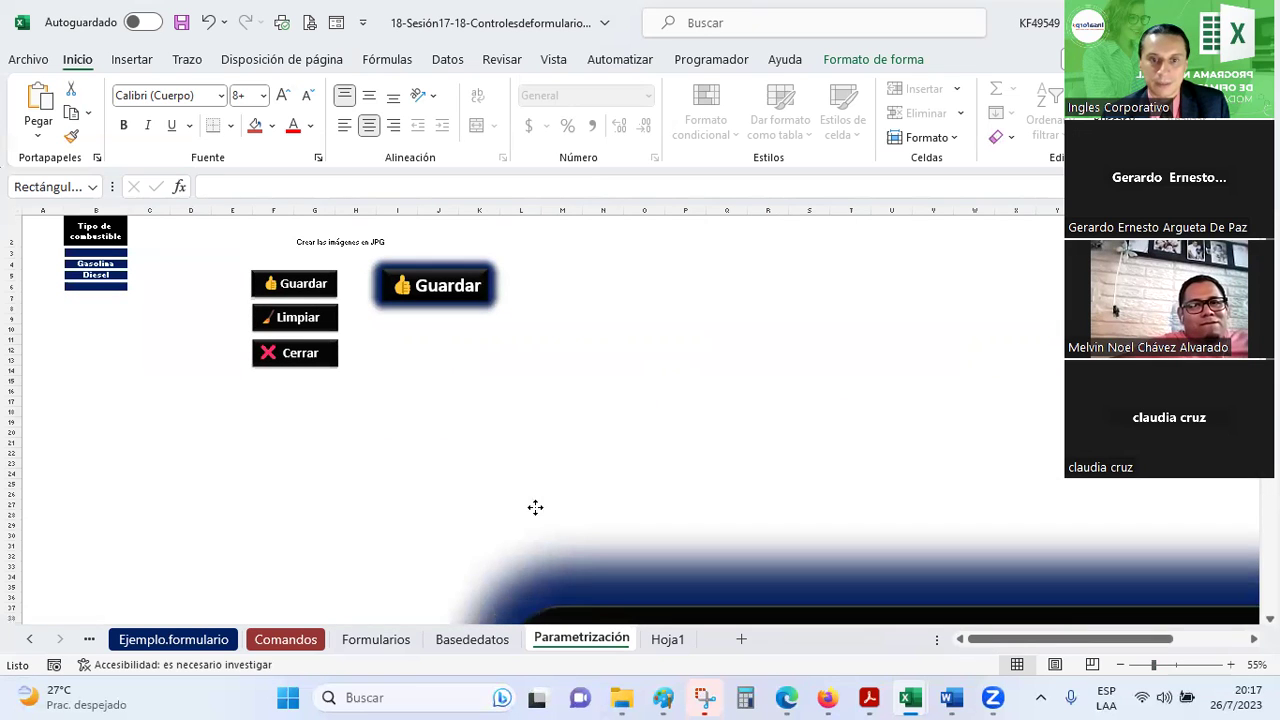
pyautogui.moveTo(374, 437); pyautogui.dragTo(1019, 582)
# - Reshape the banner into a wide, short strip below the Guardar, Limpiar and Cerrar buttons
pyautogui.moveTo(1098, 582)
pyautogui.mouseDown()
pyautogui.moveTo(414, 257)
pyautogui.moveTo(403, 306)
pyautogui.moveTo(353, 323)
pyautogui.mouseUp()
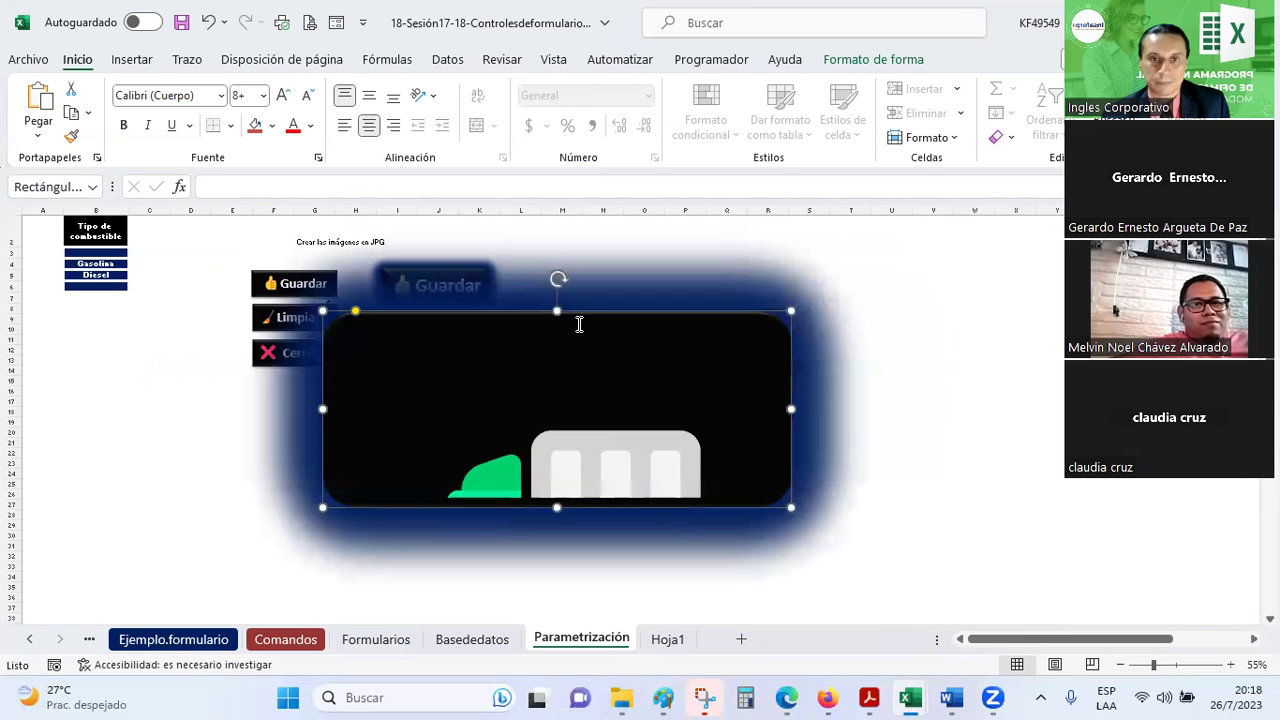
pyautogui.moveTo(556, 310); pyautogui.dragTo(560, 387)
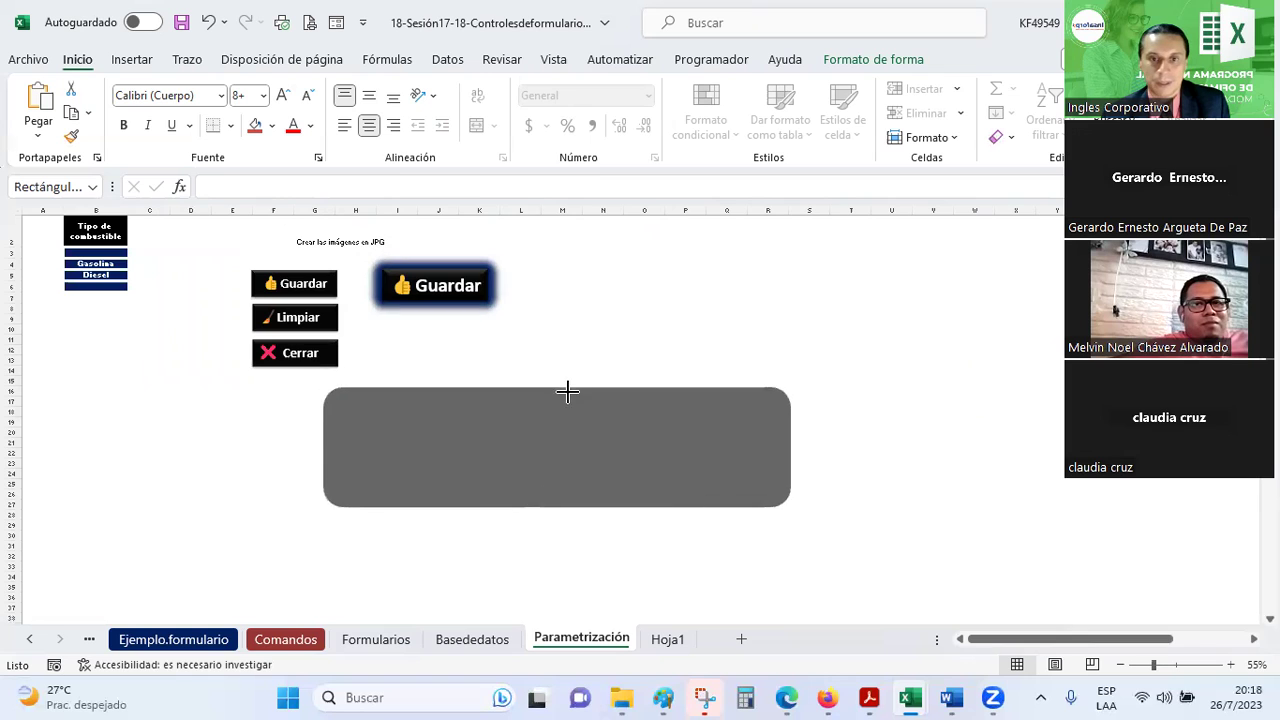
pyautogui.moveTo(791, 441); pyautogui.dragTo(1096, 441)
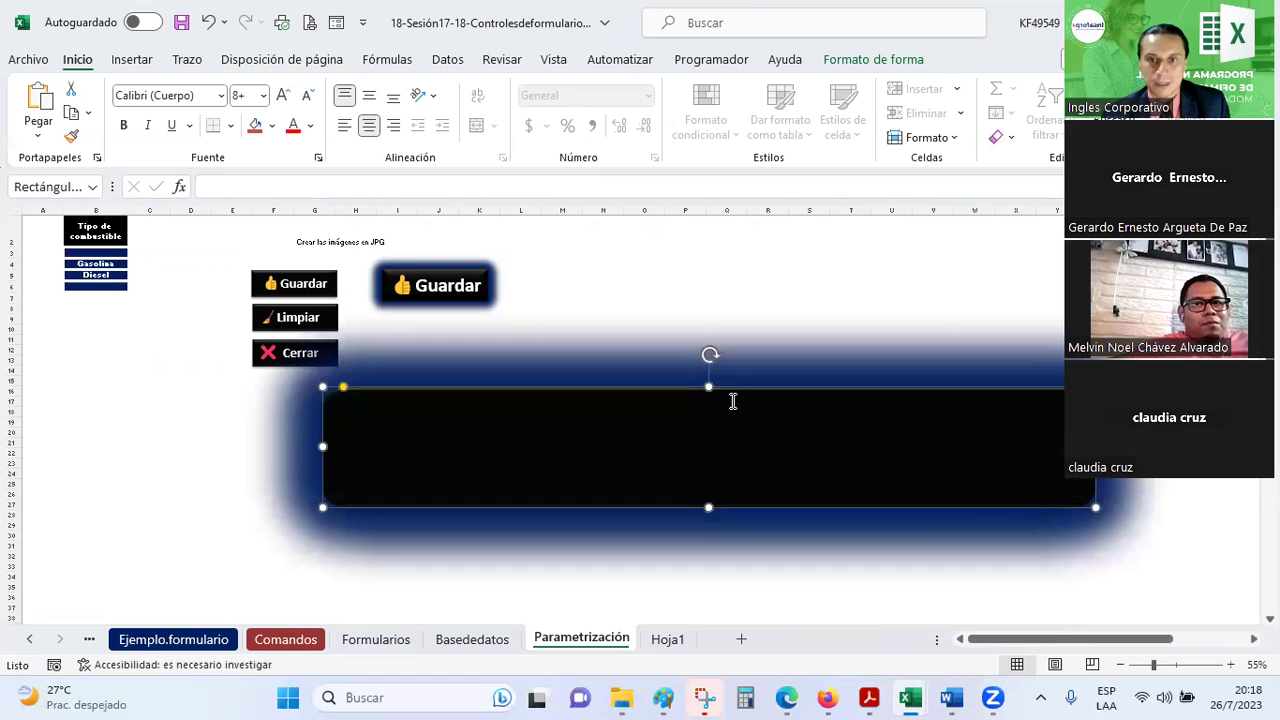
pyautogui.moveTo(747, 389); pyautogui.dragTo(675, 444)
# - Decrease the banner's font size until 'Parametrización de Vehículos' fits, then reselect the banner
pyautogui.click(310, 95)
pyautogui.click(310, 95)
pyautogui.click(310, 95)
pyautogui.click(310, 95)
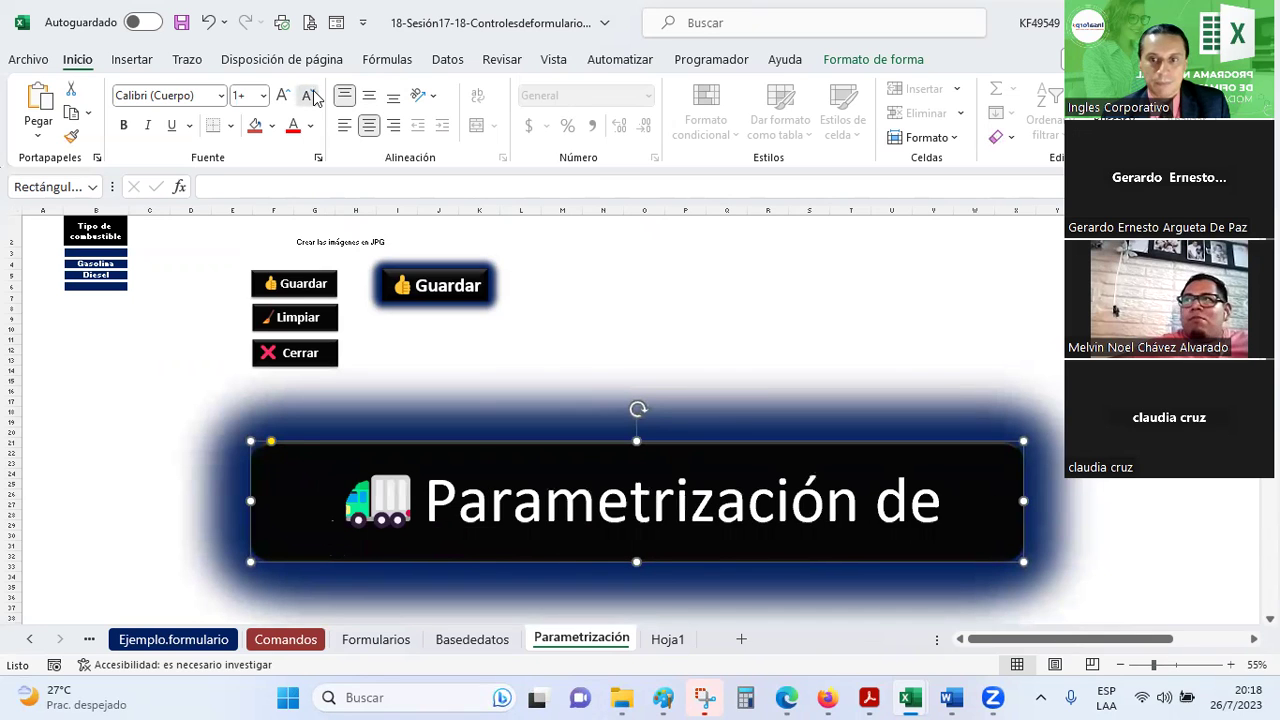
pyautogui.click(312, 96)
pyautogui.click(312, 96)
pyautogui.click(686, 371)
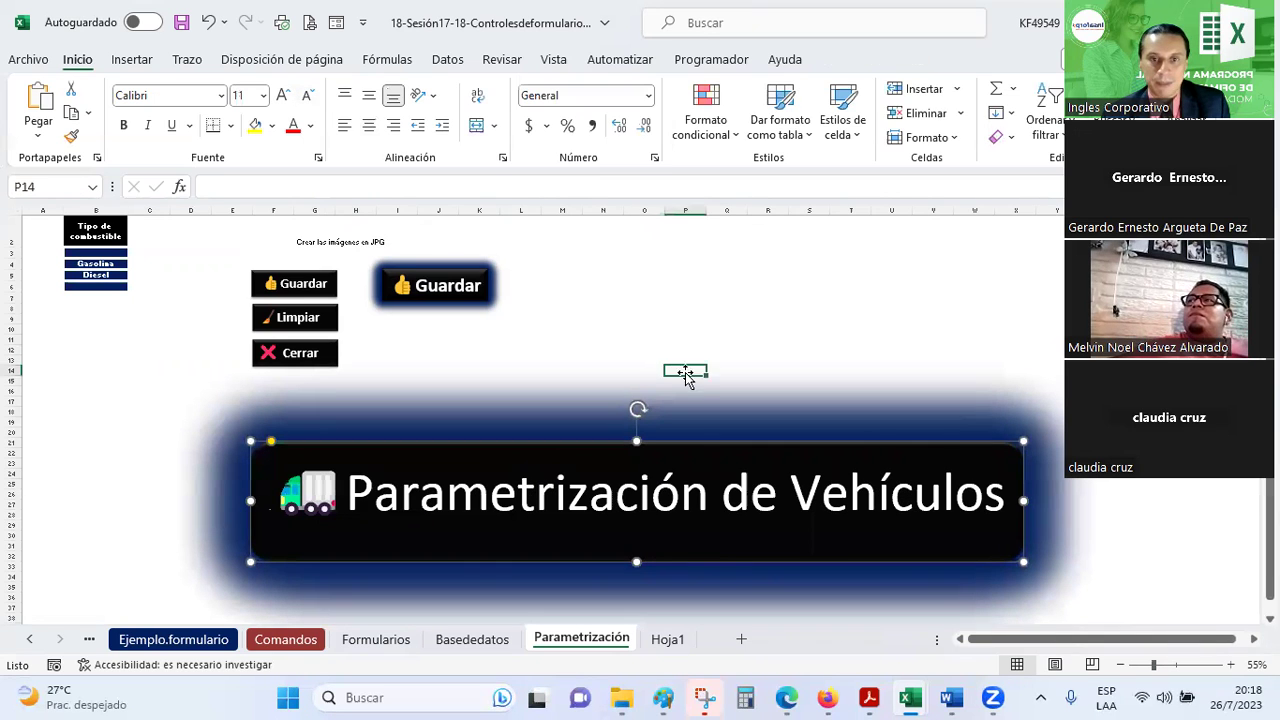
pyautogui.click(640, 443)
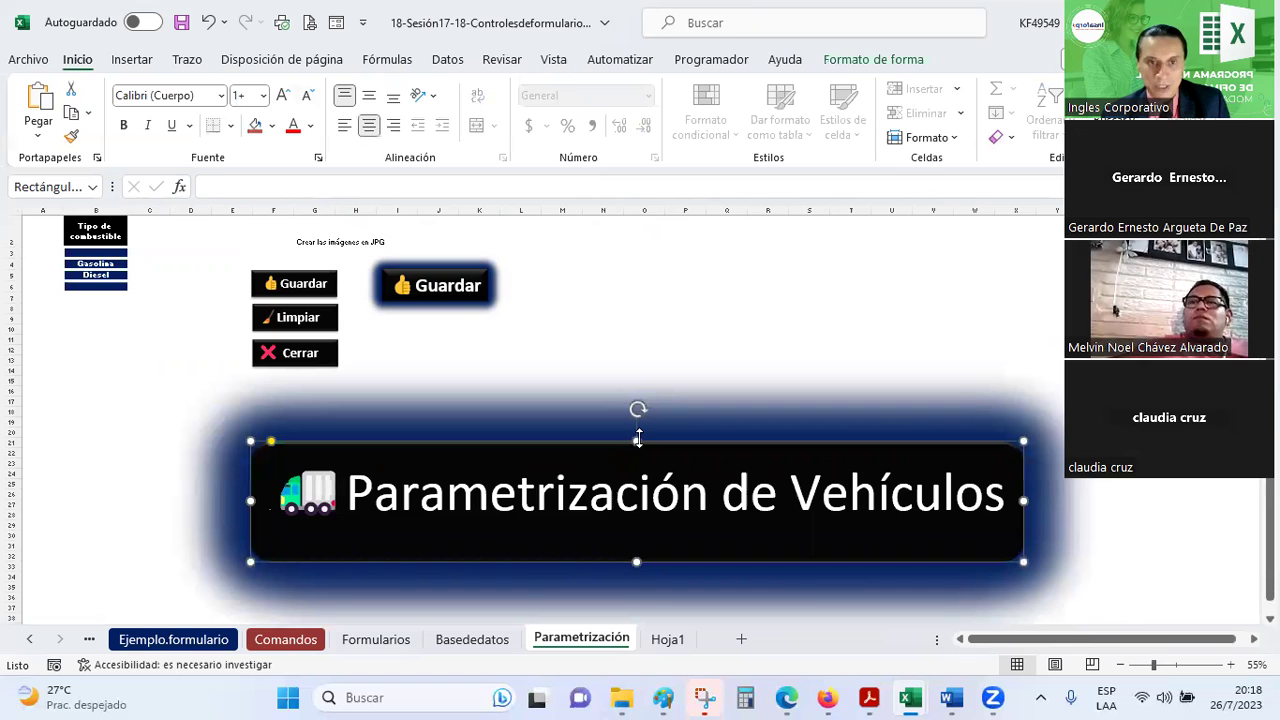
# - Paste the copied banner into Paint and crop the image to it
pyautogui.hotkey('alt', 'Tab')
pyautogui.hotkey('alt', 'Tab')
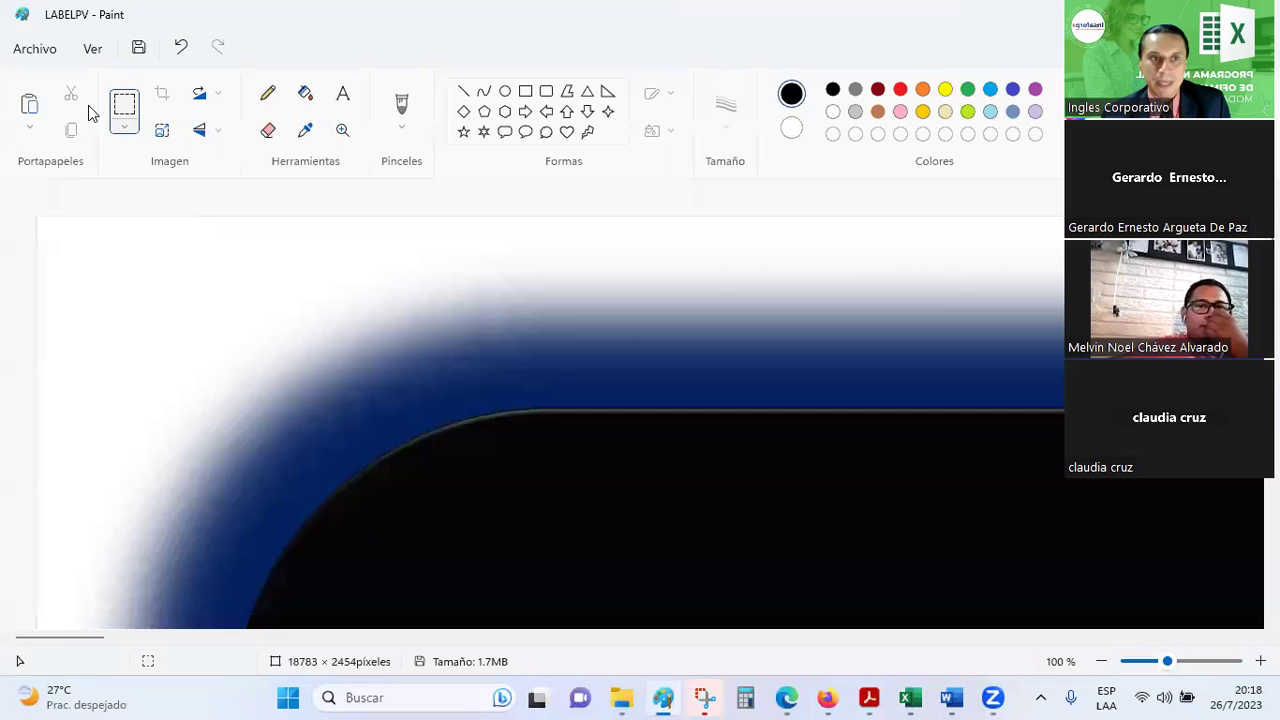
pyautogui.hotkey('ctrl', 'v')
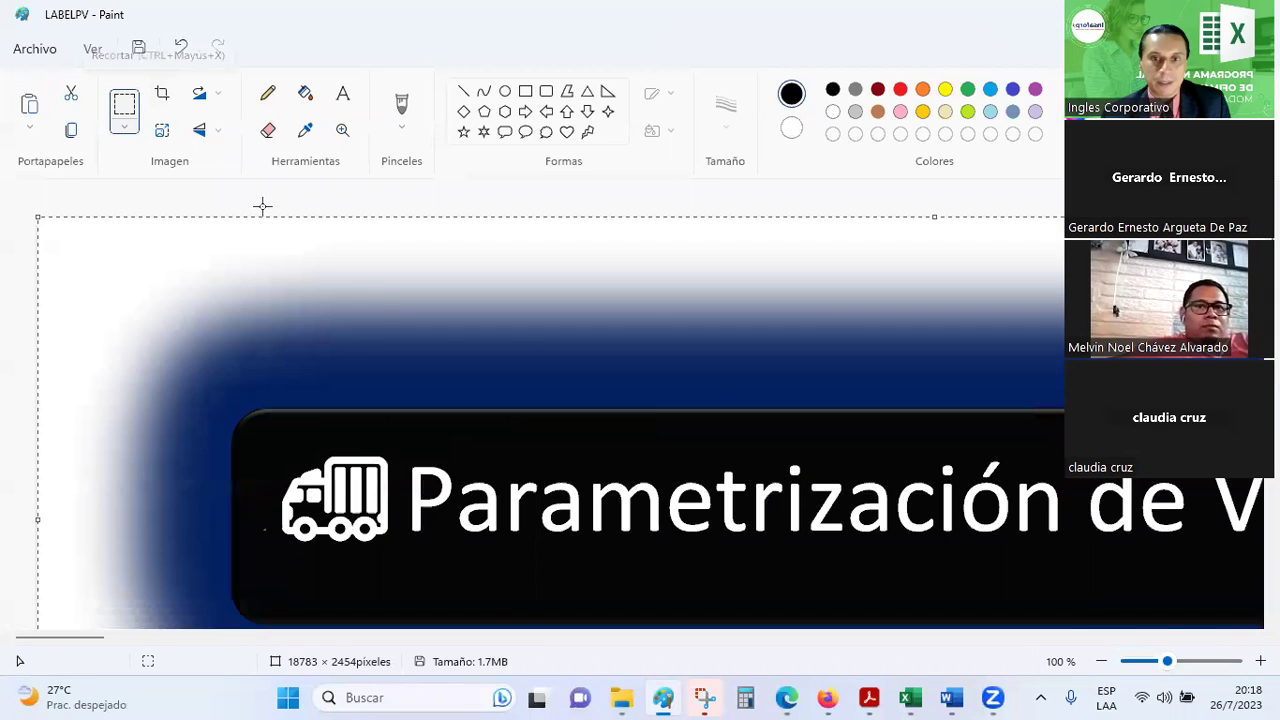
pyautogui.keyDown('ctrl'); pyautogui.scroll(-1, 380, 316); pyautogui.keyUp('ctrl')
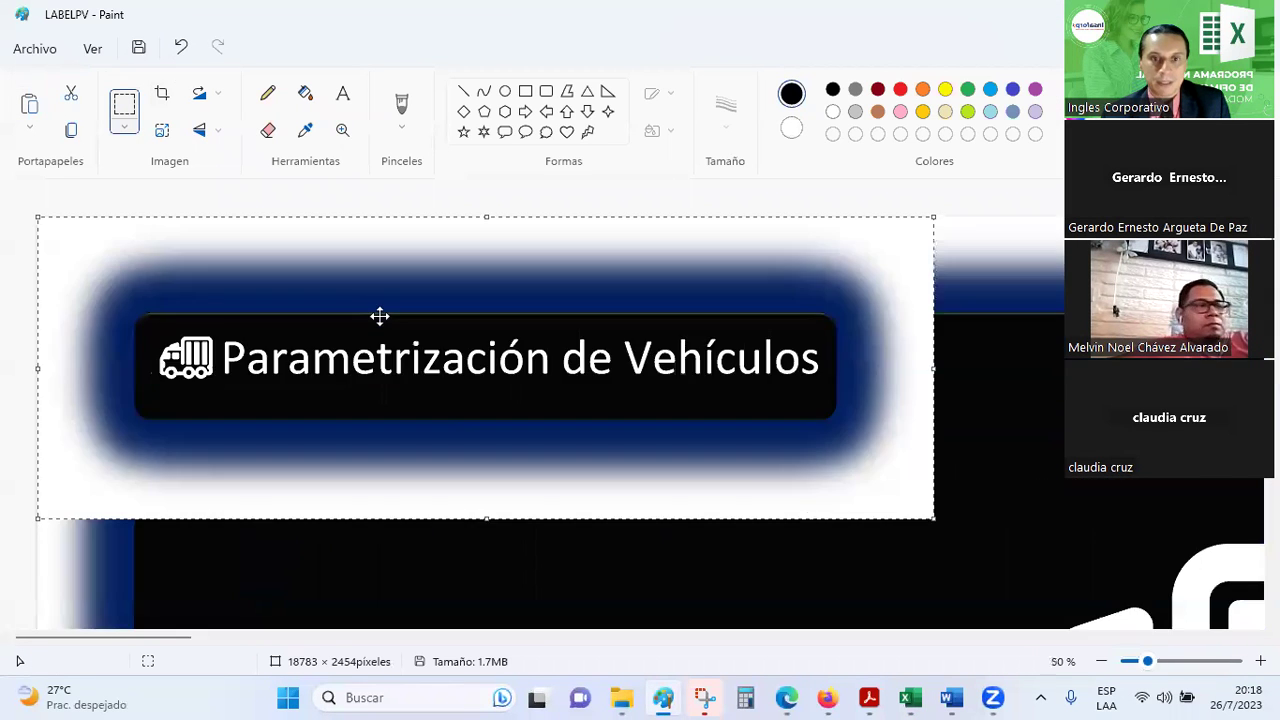
pyautogui.click(164, 91)
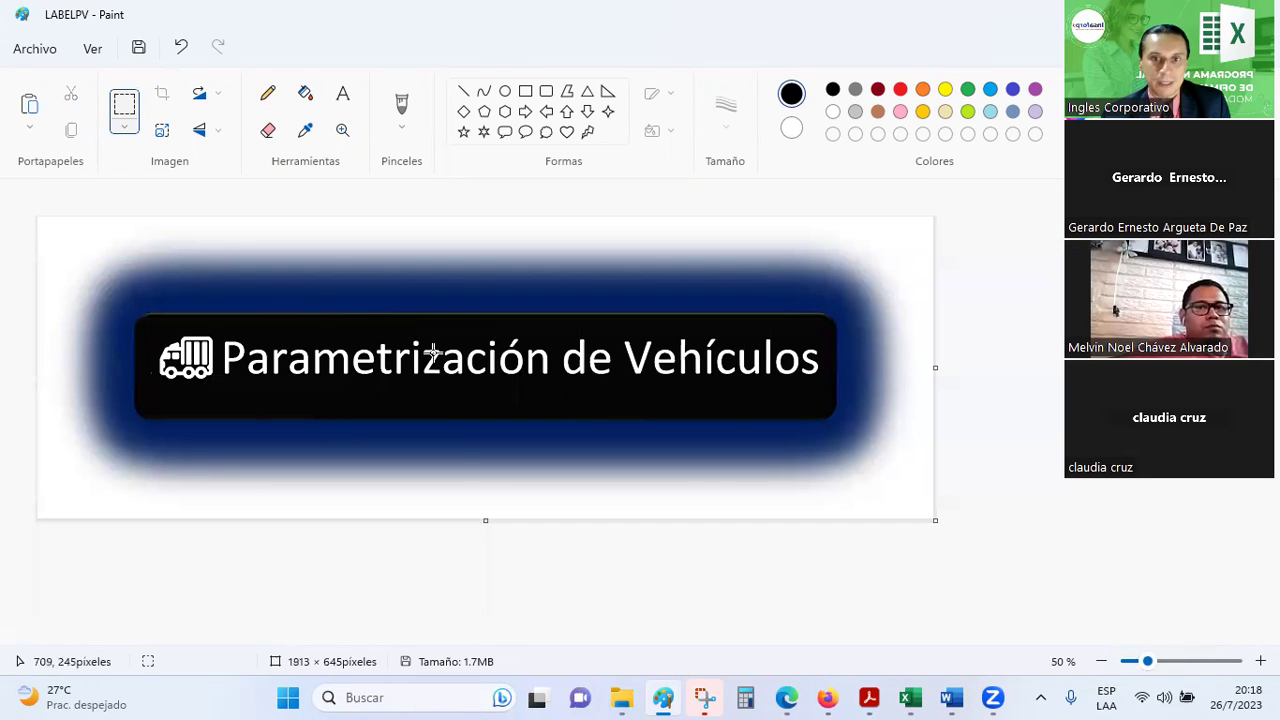
# - Start a new Paint image without saving the old one and paste the banner in
pyautogui.click(32, 52)
pyautogui.click(55, 82)
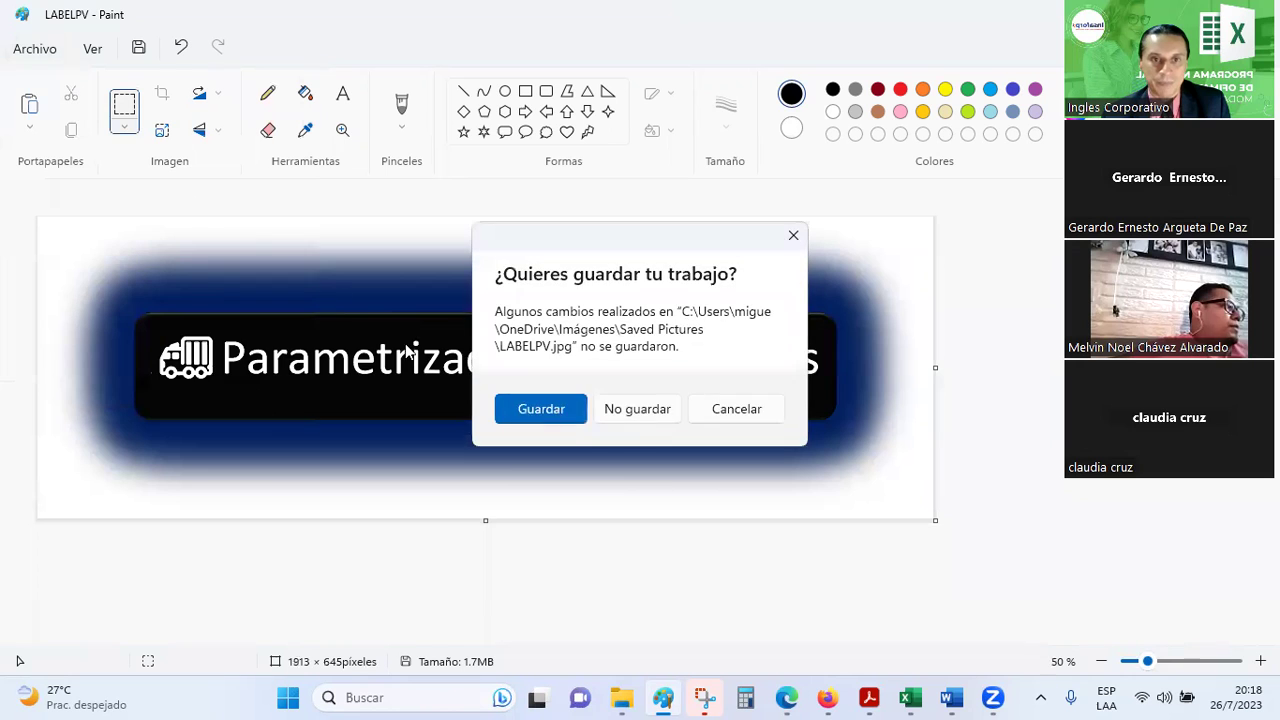
pyautogui.click(637, 409)
pyautogui.click(29, 103)
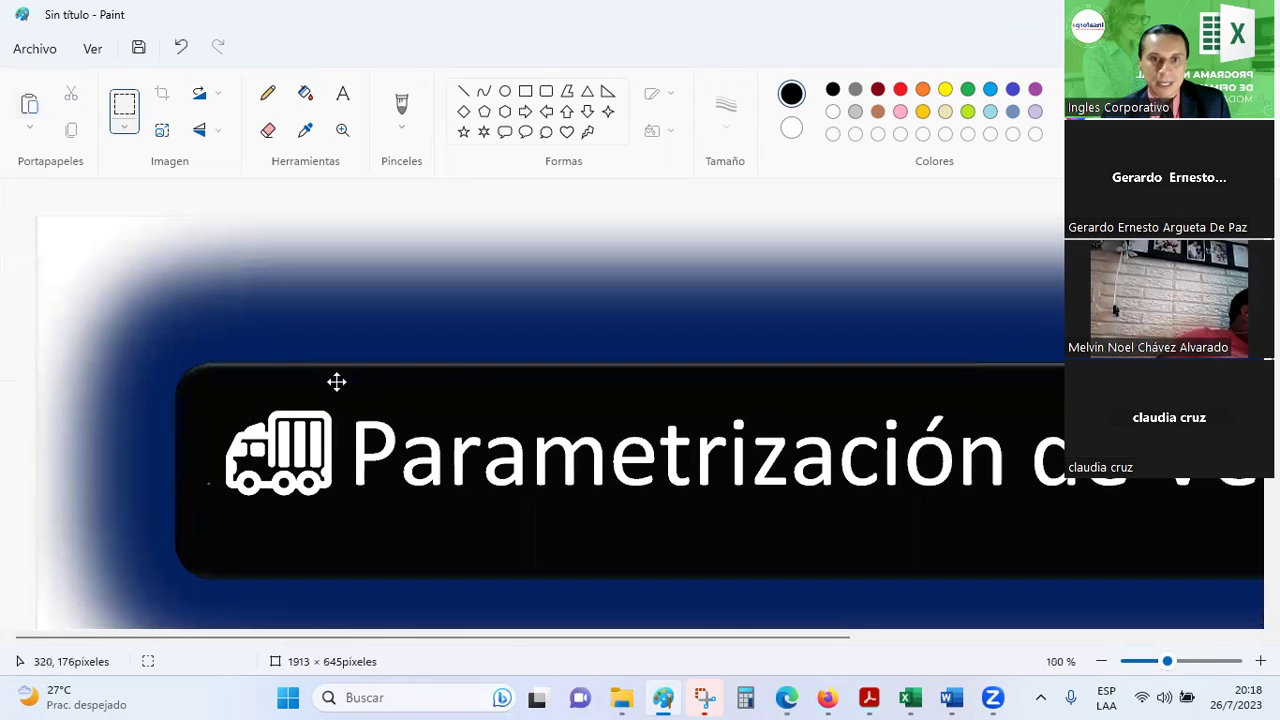
# - Trim the canvas to 1602 × 452 pixels around the banner
pyautogui.scroll(-1, 558, 442)
pyautogui.moveTo(935, 520); pyautogui.dragTo(856, 449)
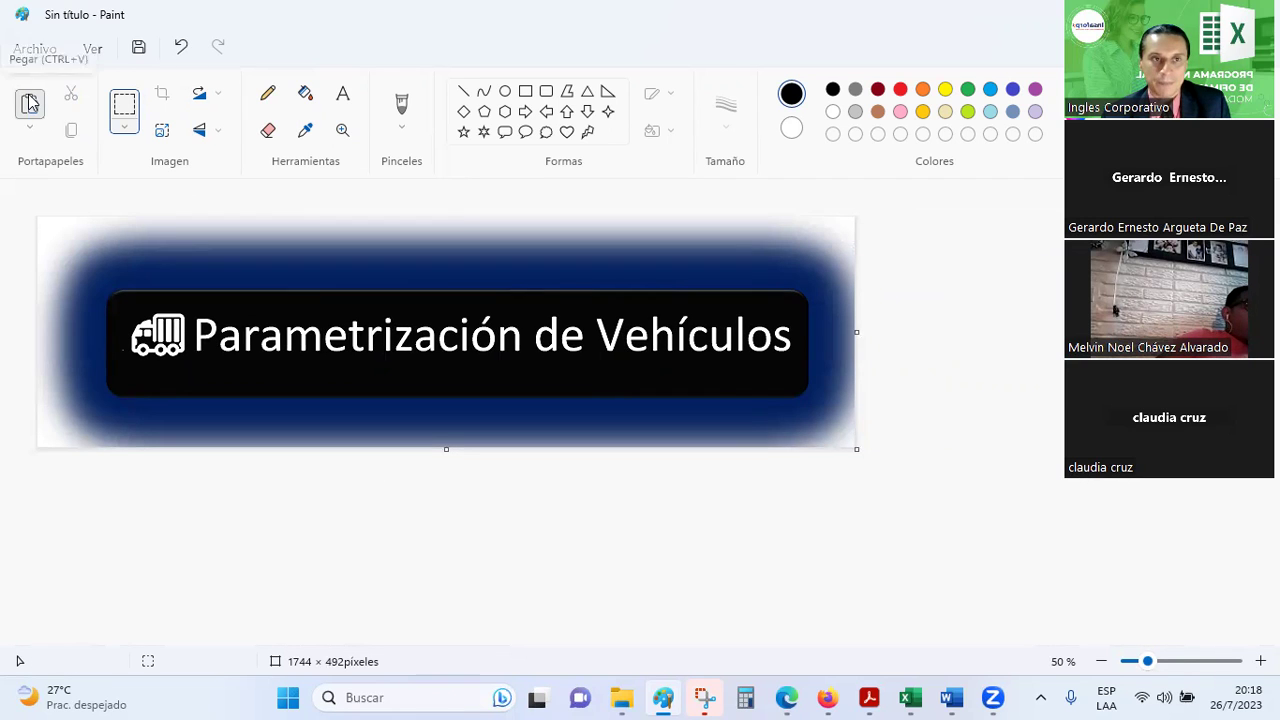
pyautogui.hotkey('ctrl', 'z')
pyautogui.moveTo(514, 340); pyautogui.dragTo(449, 312)
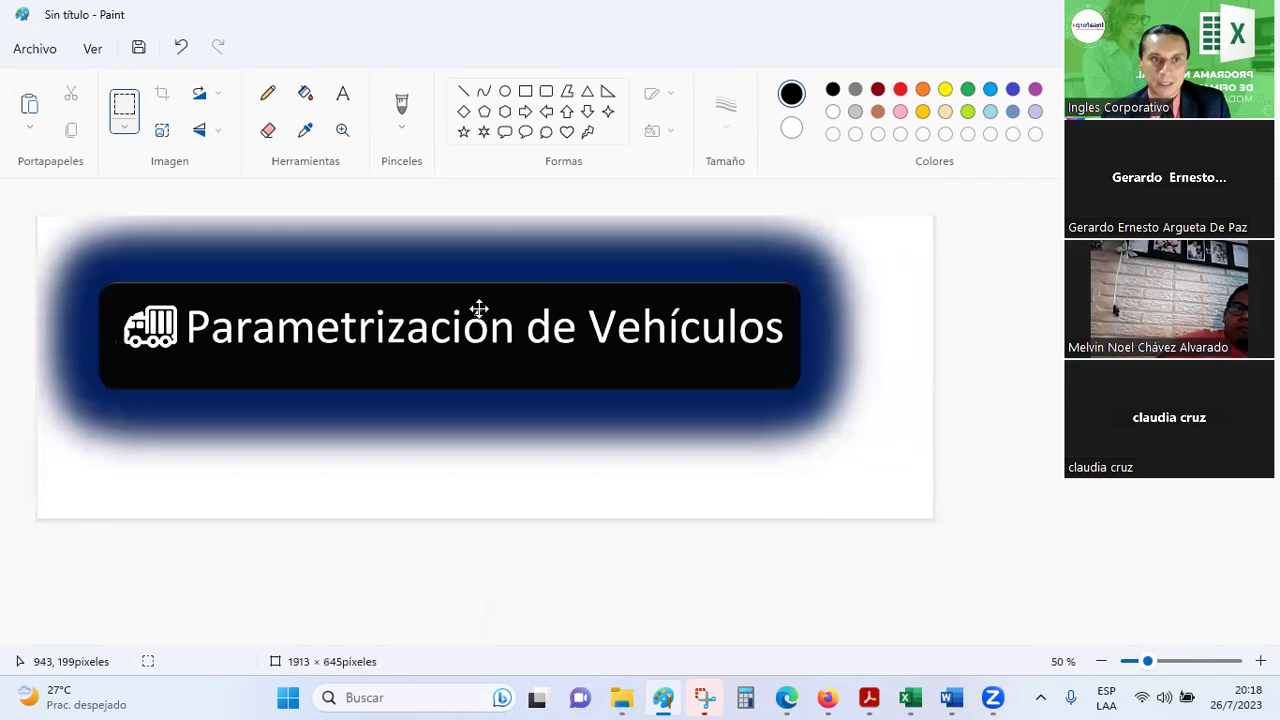
pyautogui.press('Escape')
pyautogui.hotkey('ctrl', 'z')
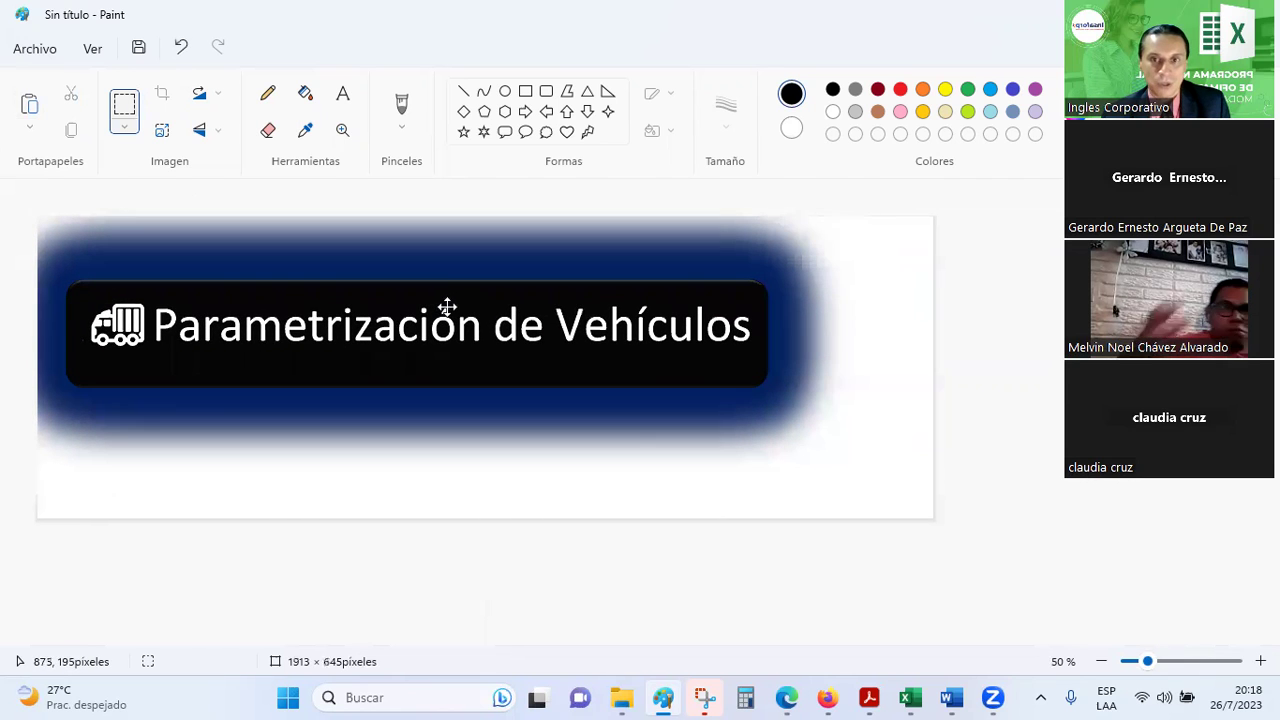
pyautogui.click(927, 515)
pyautogui.moveTo(940, 519); pyautogui.dragTo(788, 429)
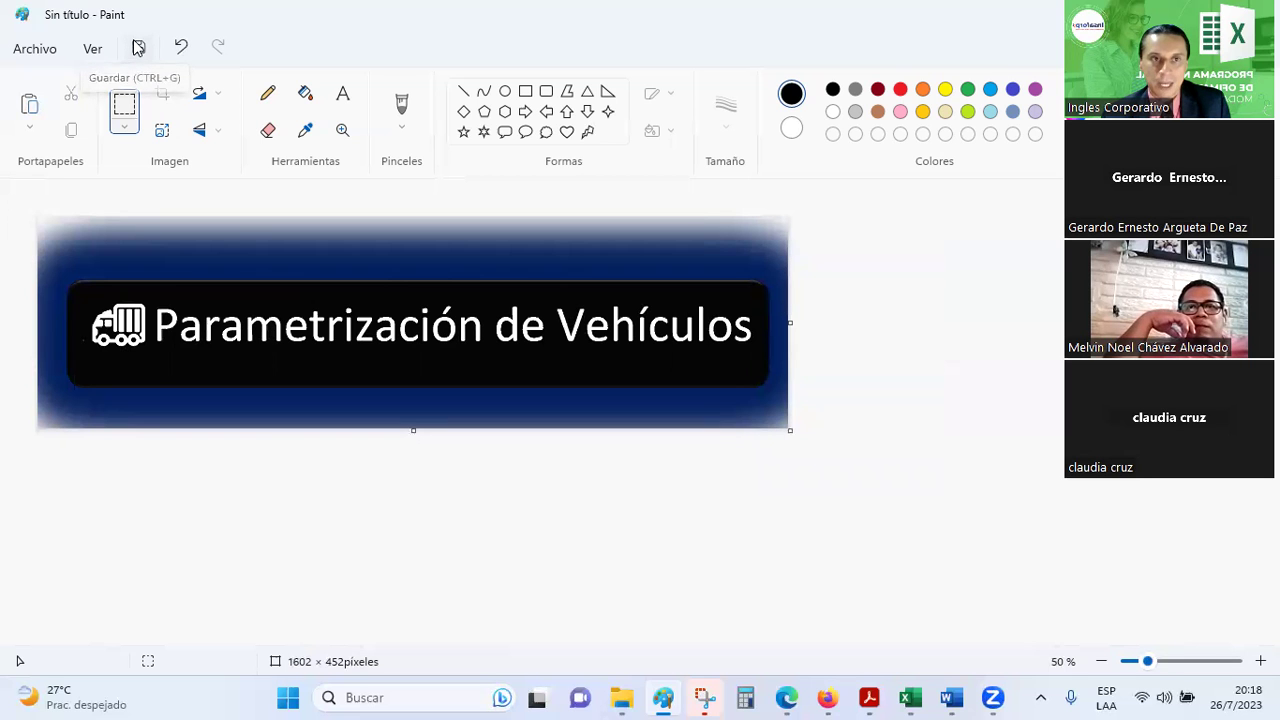
pyautogui.hotkey('ctrl', 'g')
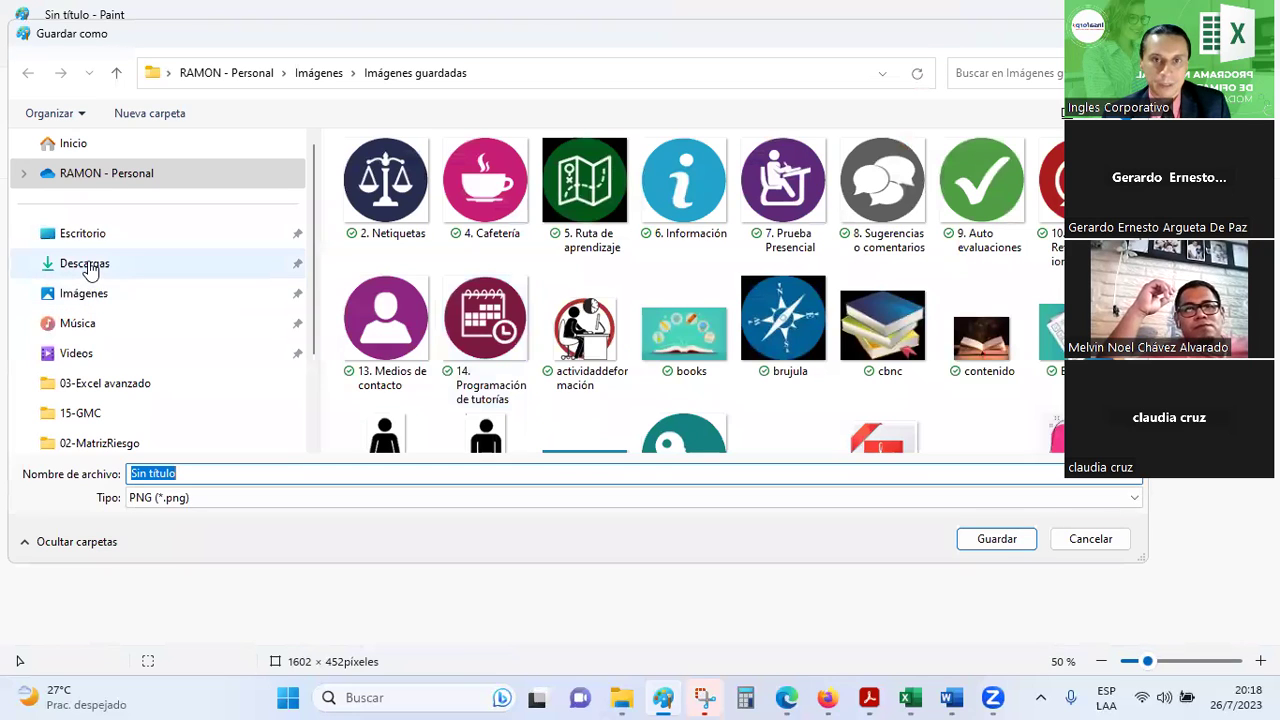
# - Choose JPEG instead of PNG as the save file type
pyautogui.click(117, 74)
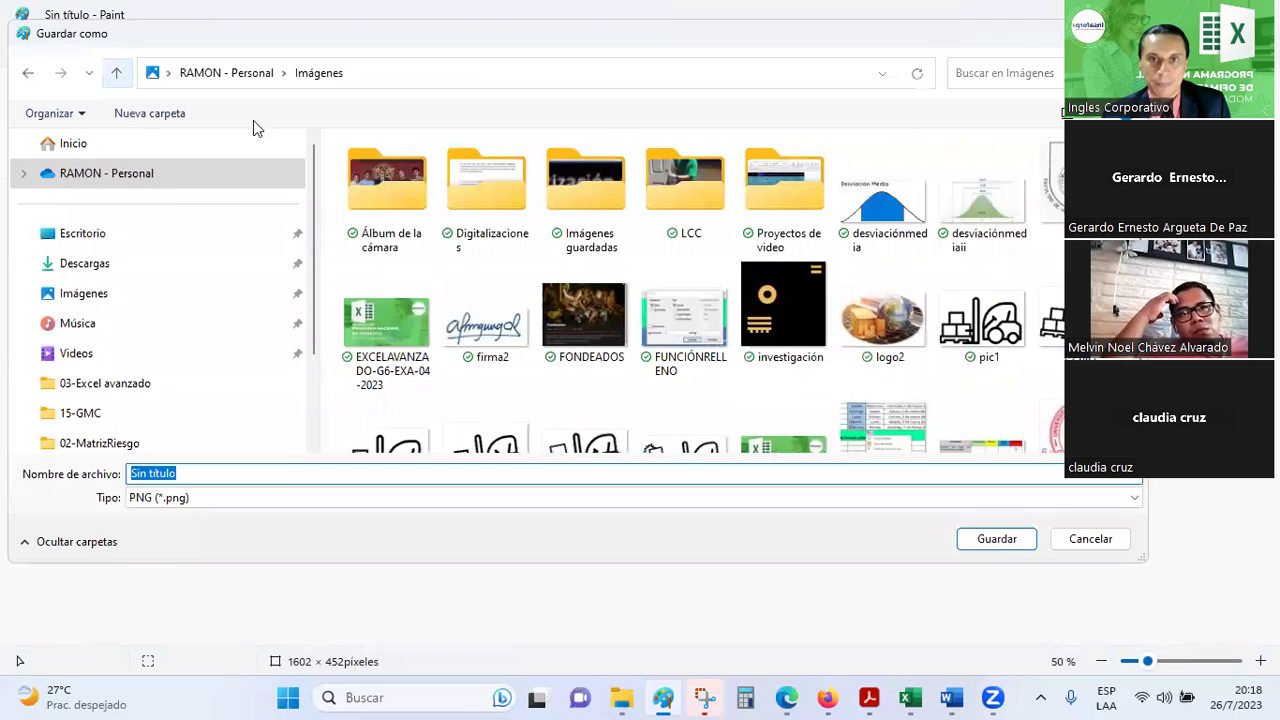
pyautogui.doubleClick(612, 196)
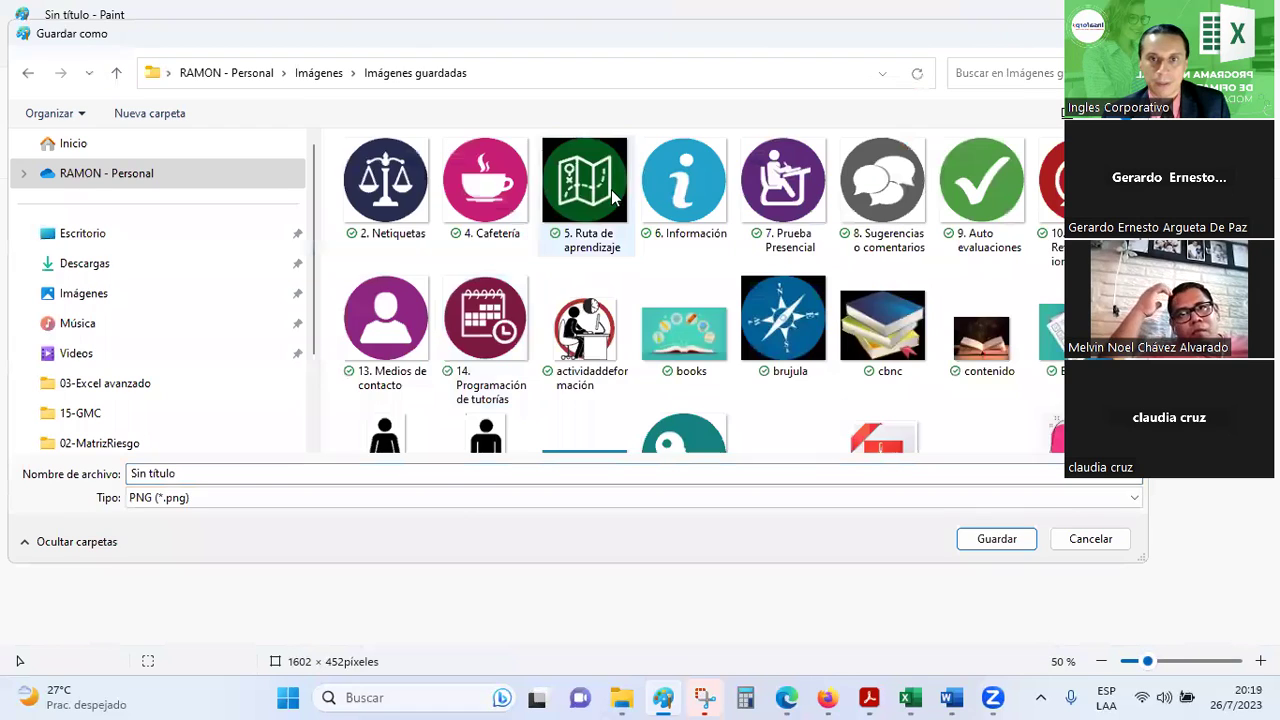
pyautogui.click(117, 75)
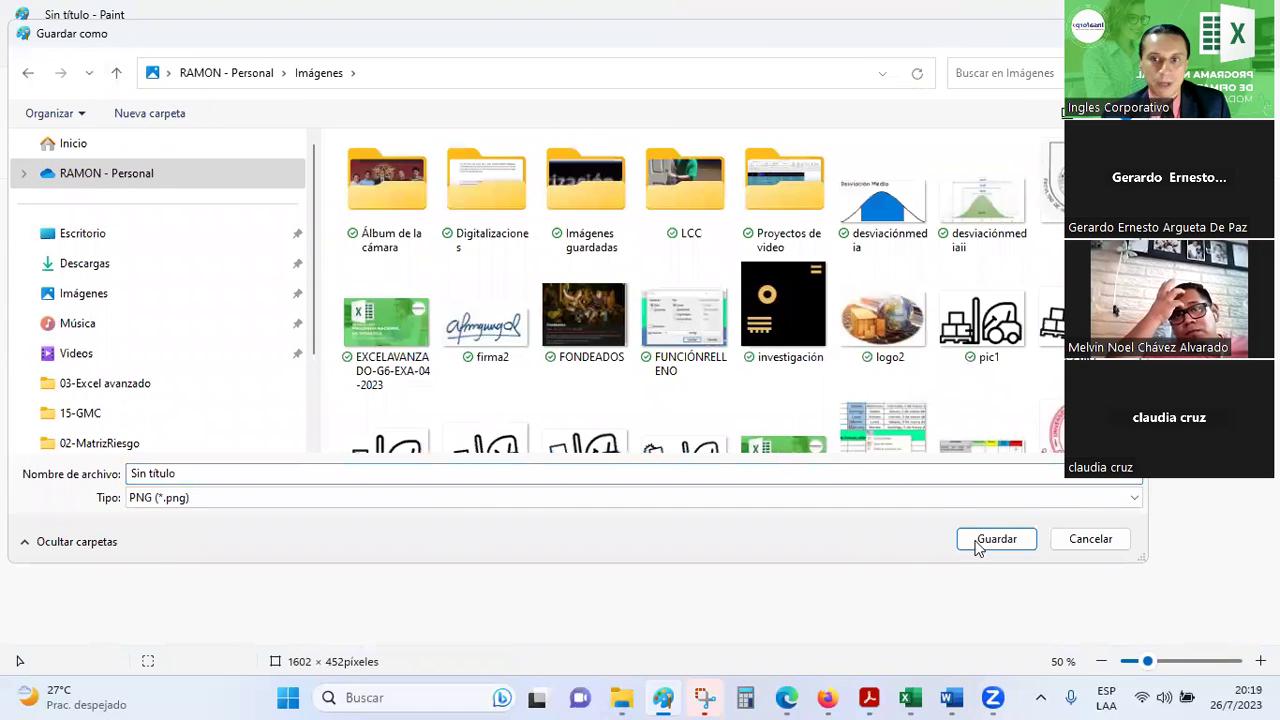
pyautogui.click(1120, 498)
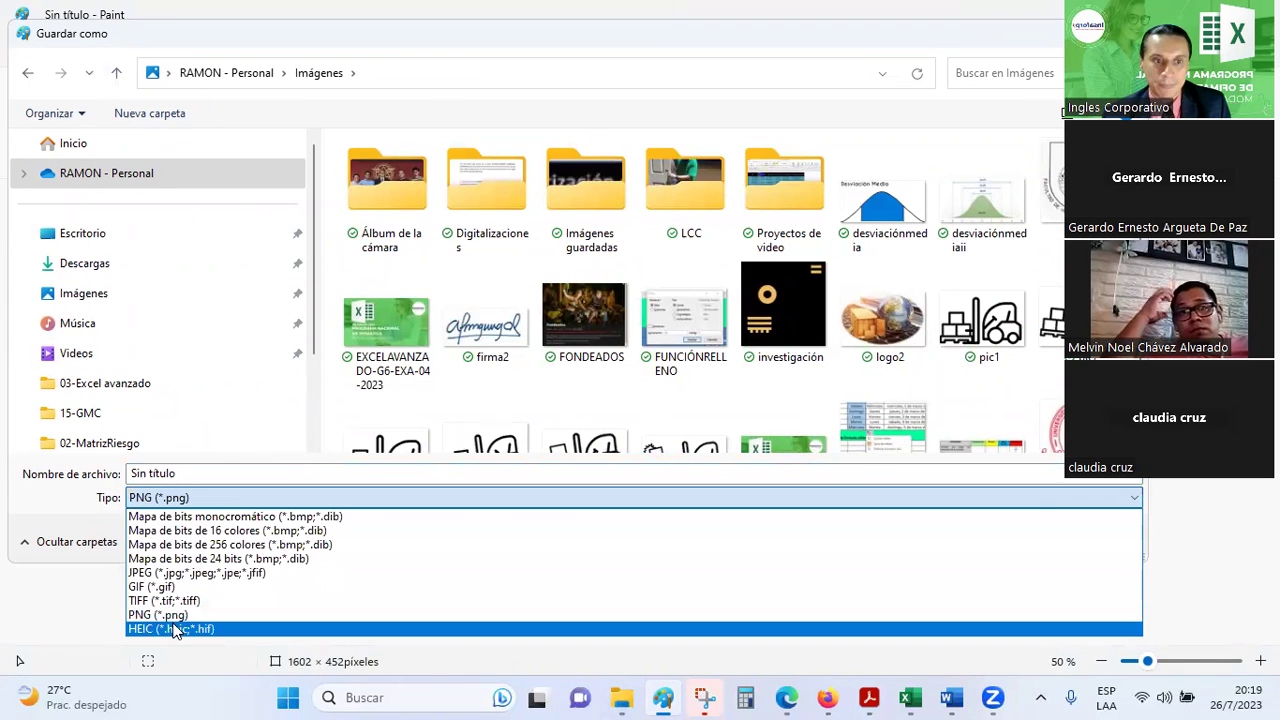
pyautogui.click(175, 572)
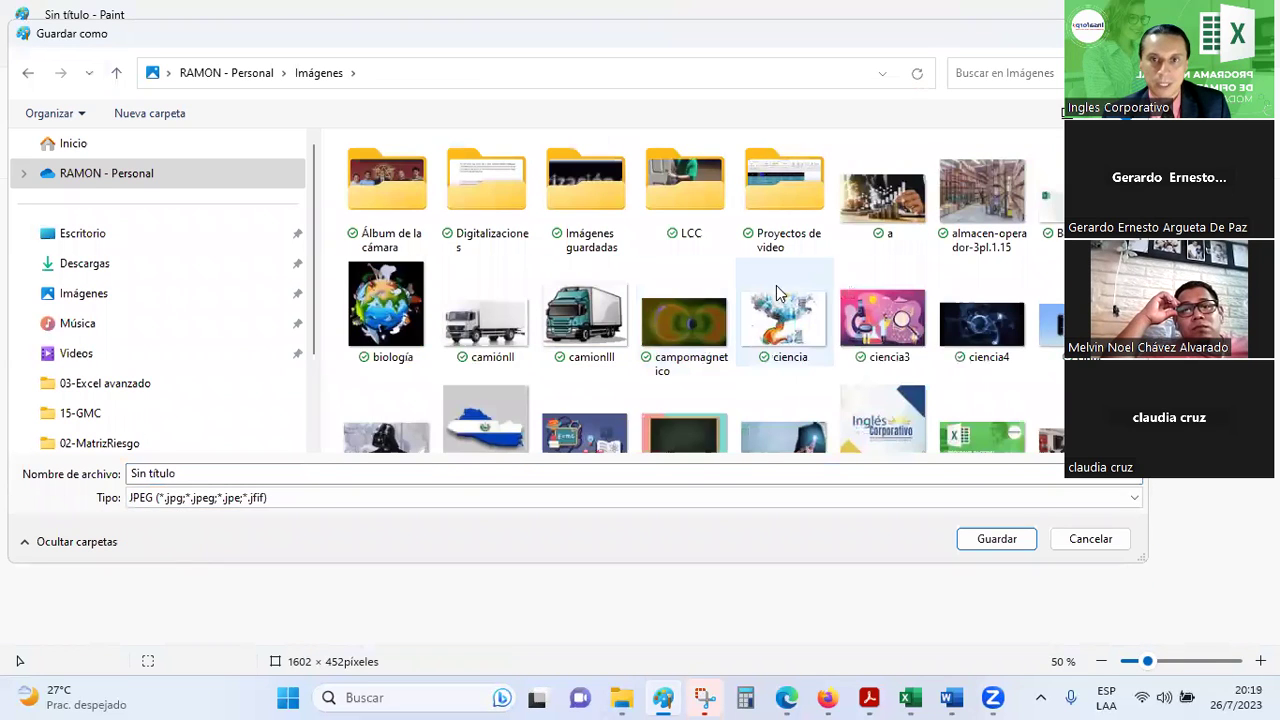
pyautogui.scroll(-3, 531, 266)
pyautogui.scroll(3, 327, 197)
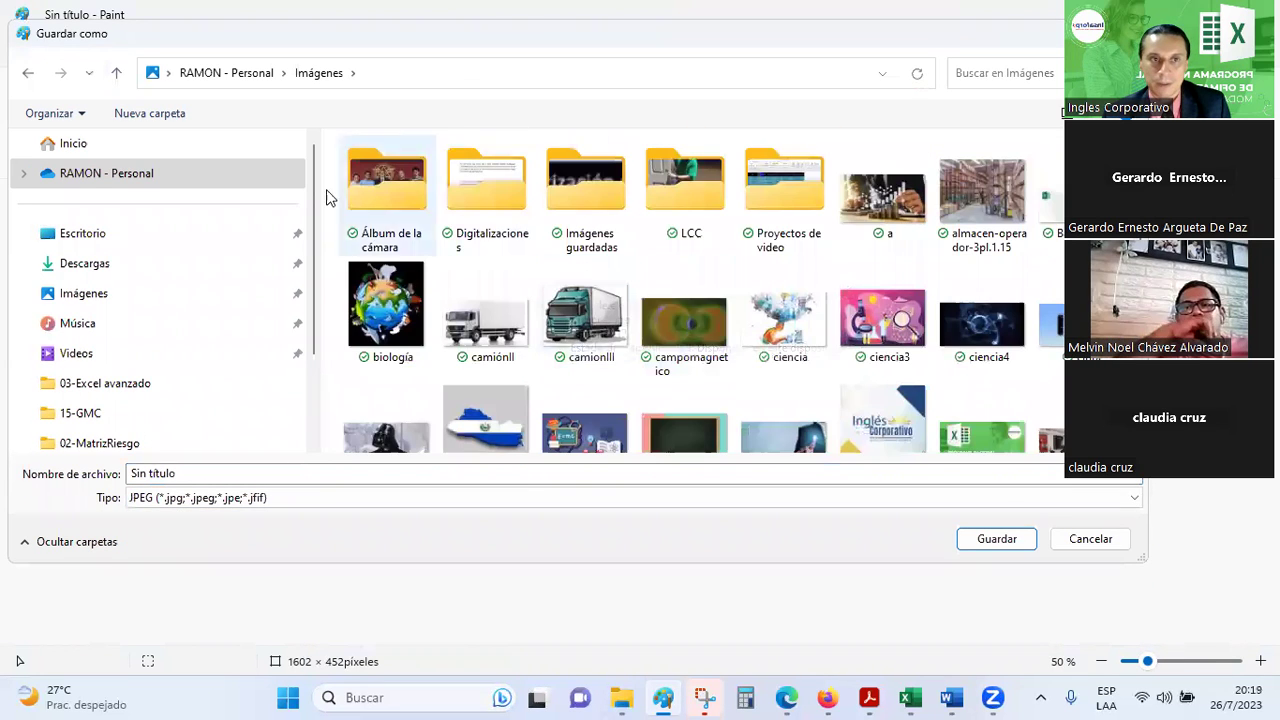
# - Save the banner as LABELPV.jpg in Imágenes guardadas, replacing the existing file
pyautogui.click(116, 72)
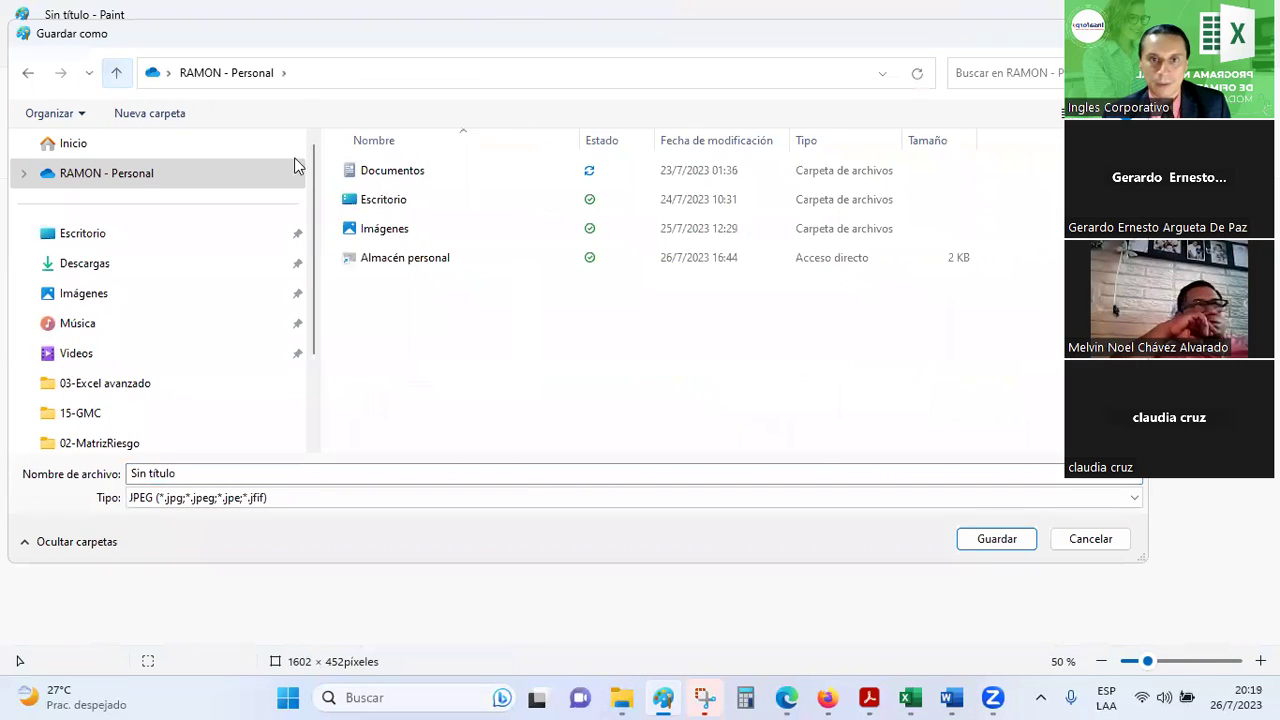
pyautogui.doubleClick(399, 232)
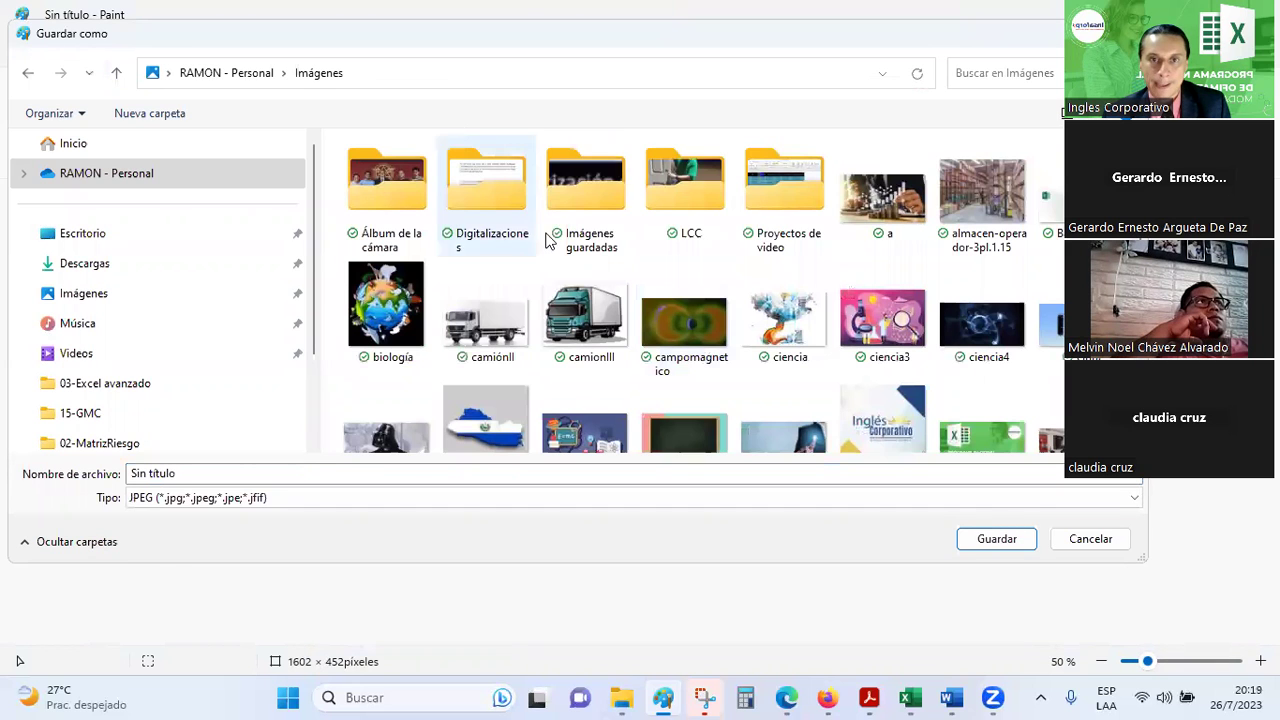
pyautogui.doubleClick(577, 193)
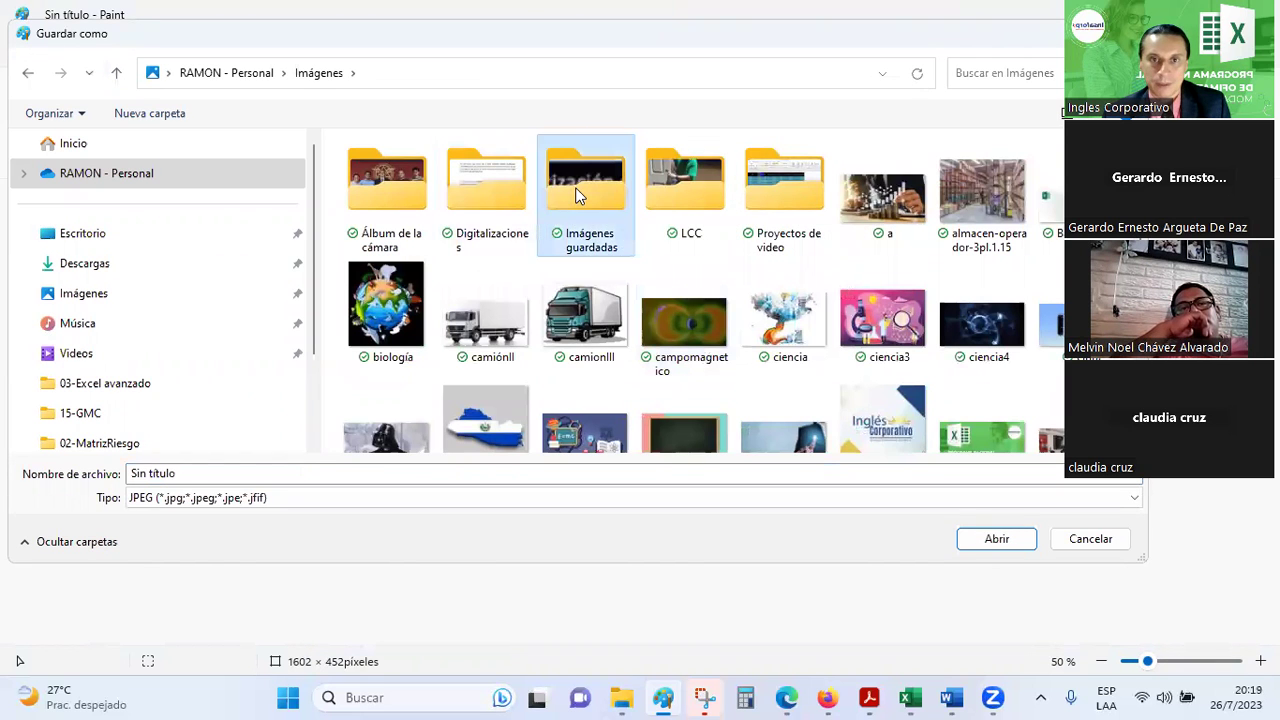
pyautogui.click(389, 345)
pyautogui.click(1015, 541)
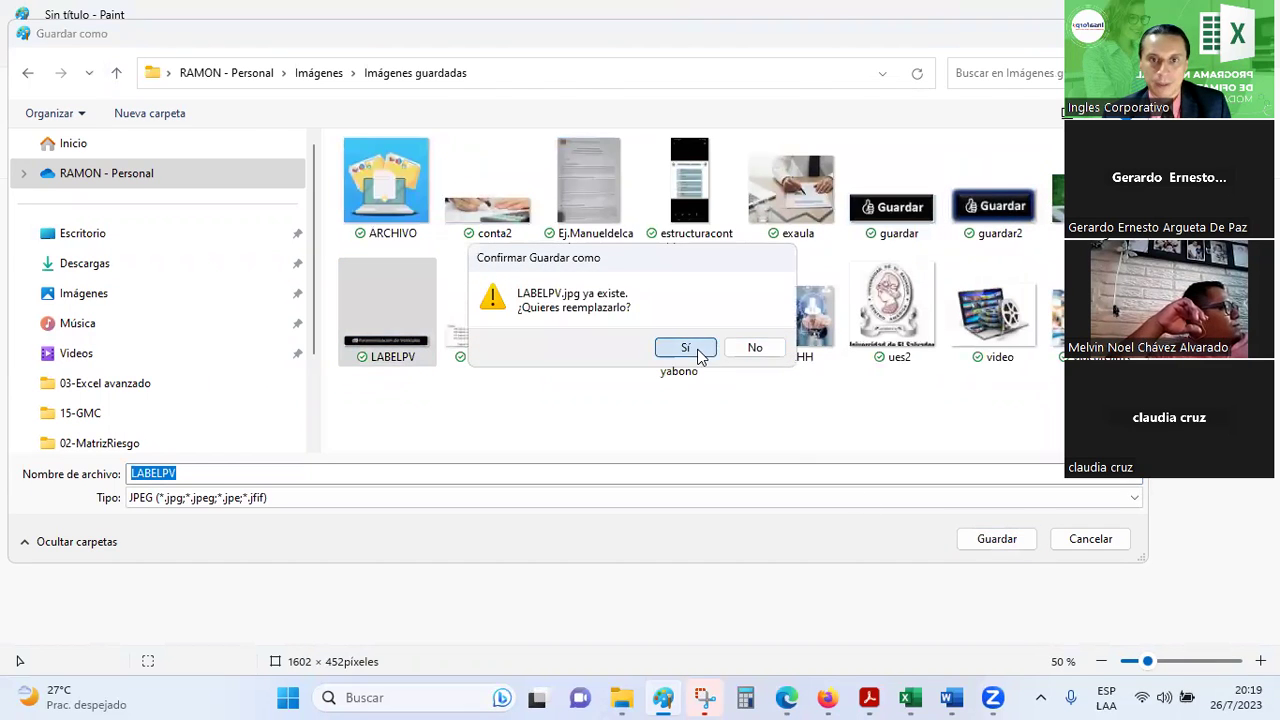
pyautogui.click(688, 347)
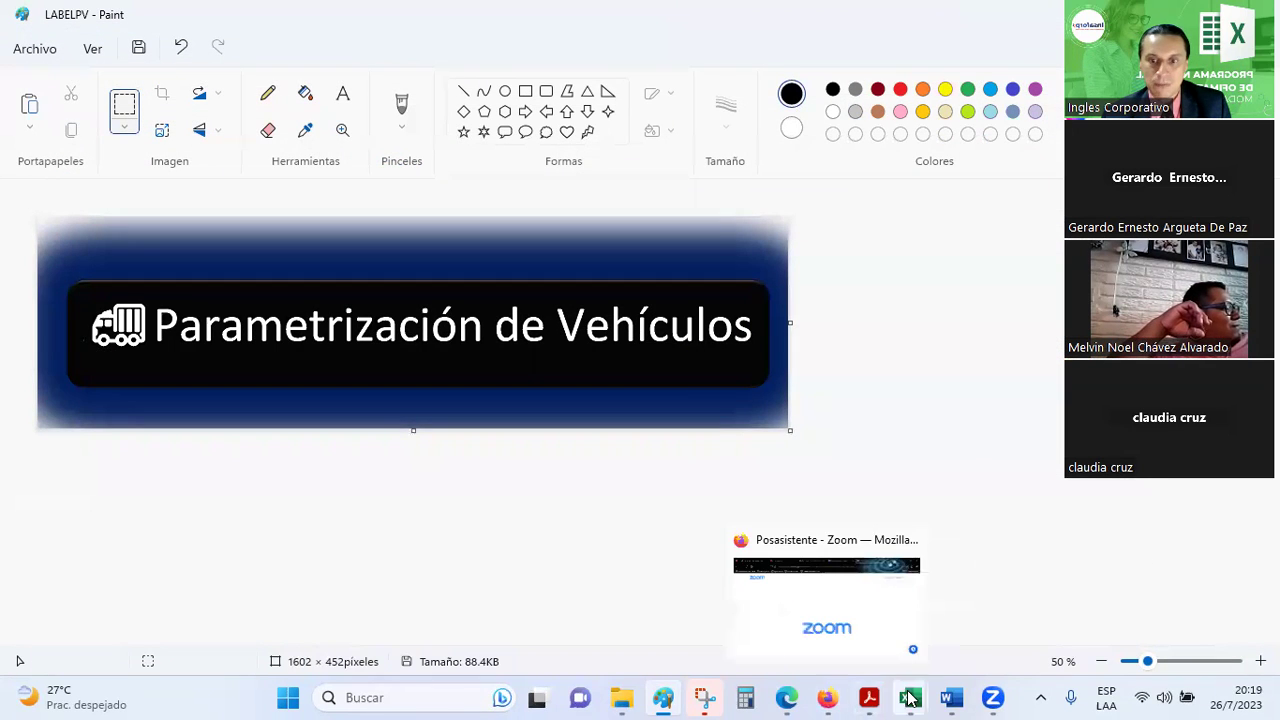
pyautogui.moveTo(909, 698)
pyautogui.click(1008, 605)
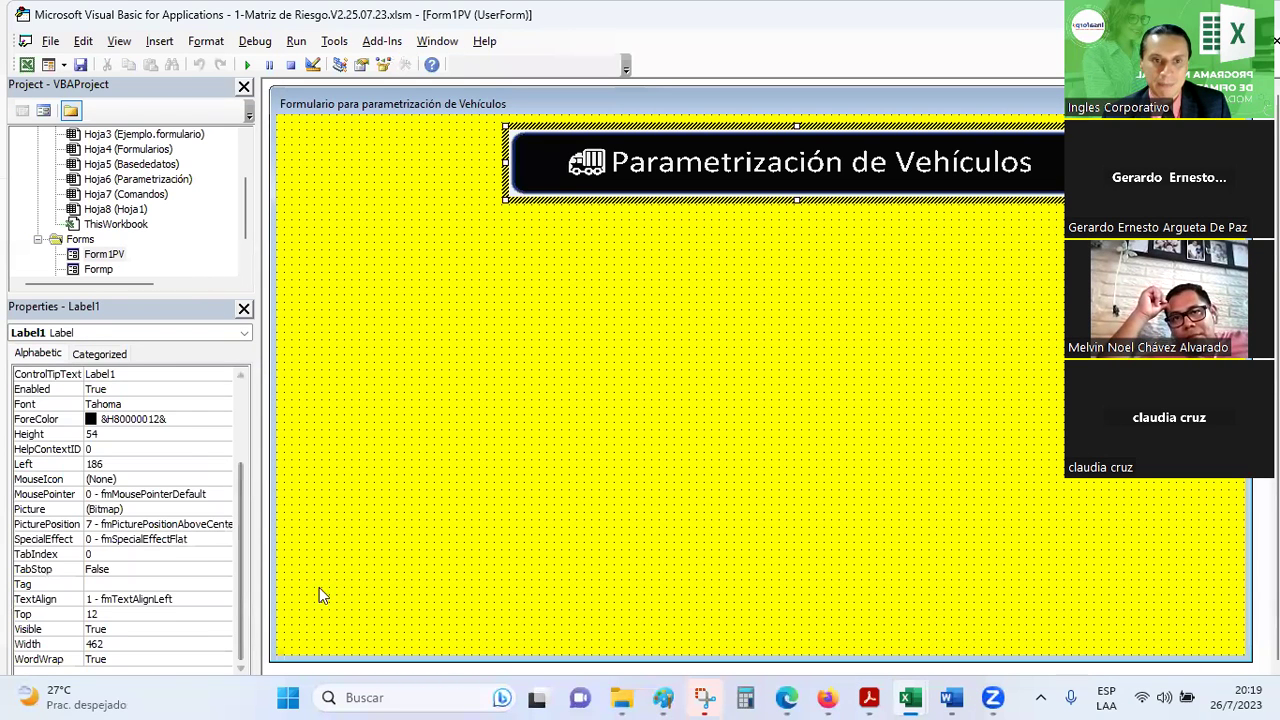
# - Load the updated LABELPV.jpg into the title label's Picture and stretch the label to Height 78
pyautogui.click(148, 511)
pyautogui.click(221, 509)
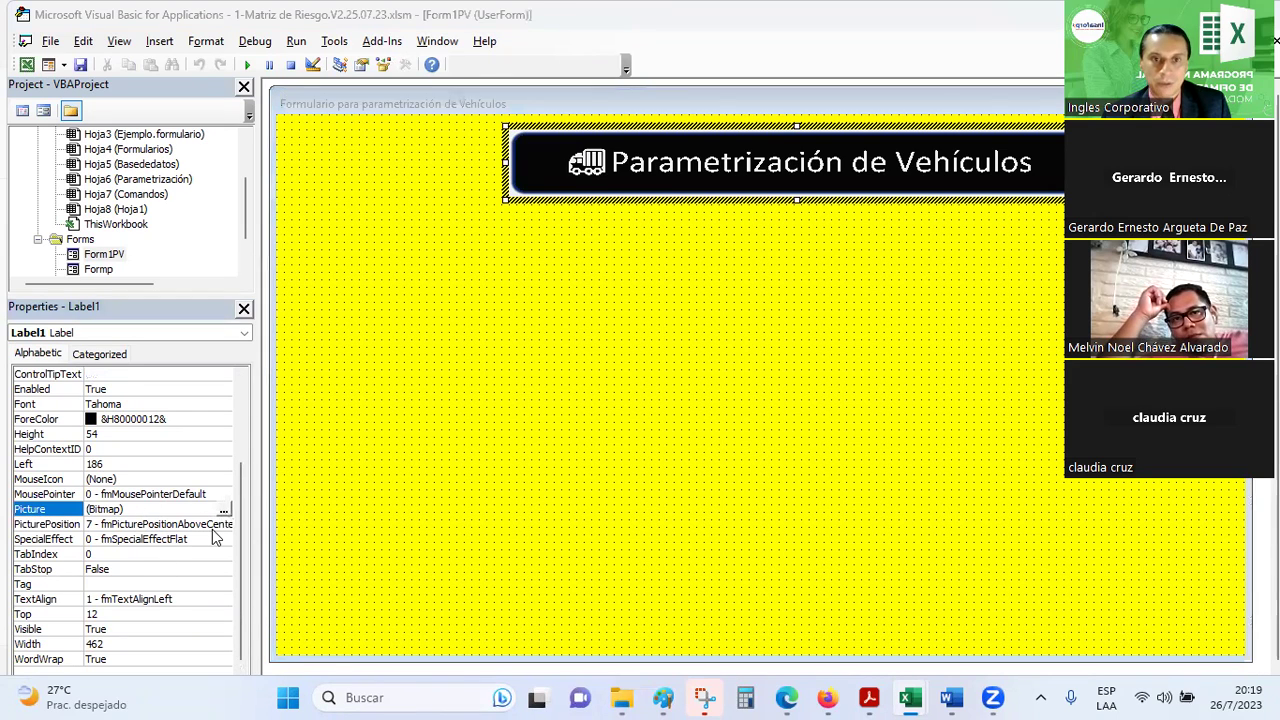
pyautogui.doubleClick(934, 218)
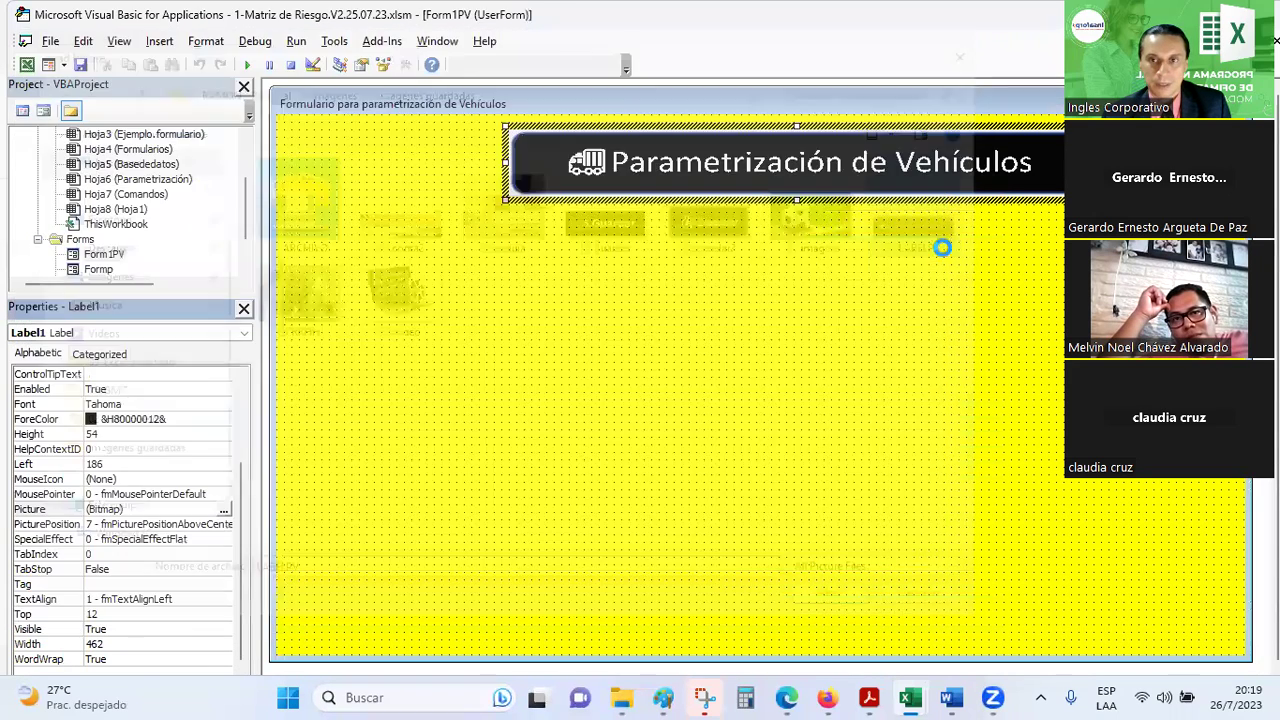
pyautogui.click(787, 174)
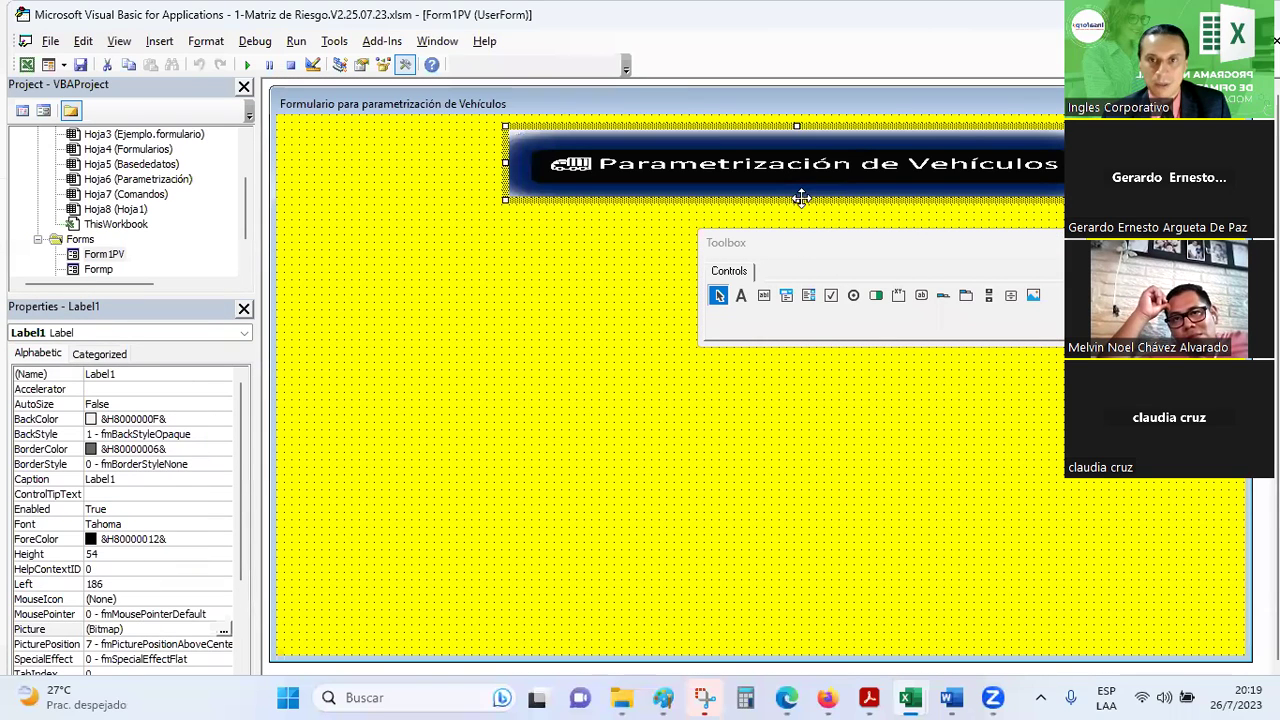
pyautogui.moveTo(795, 221); pyautogui.dragTo(795, 221)
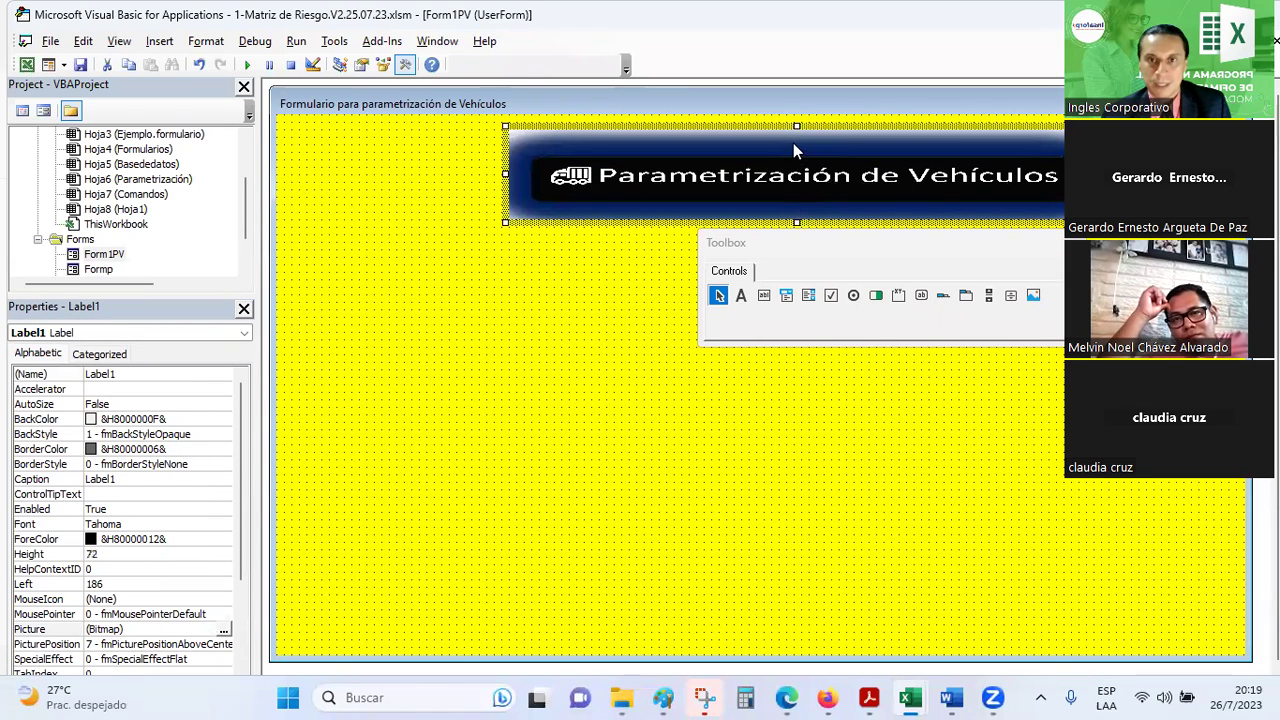
pyautogui.moveTo(795, 125); pyautogui.dragTo(795, 119)
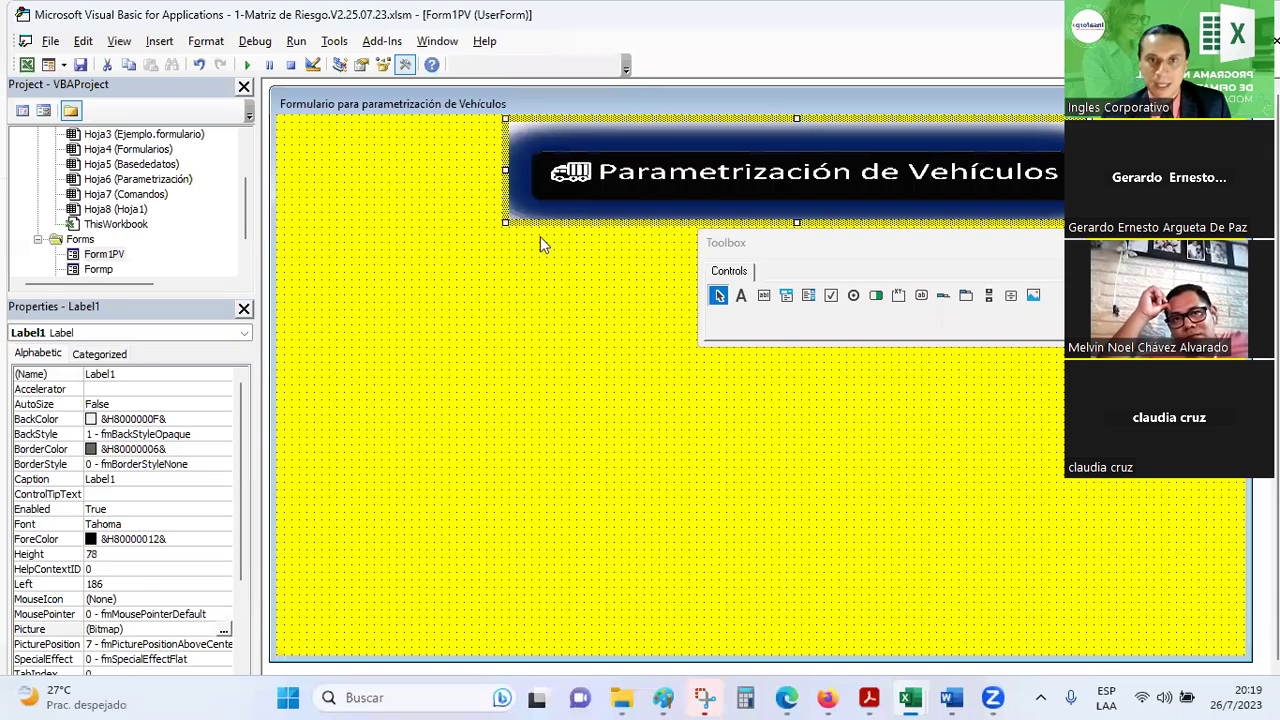
pyautogui.click(517, 288)
pyautogui.moveTo(910, 697)
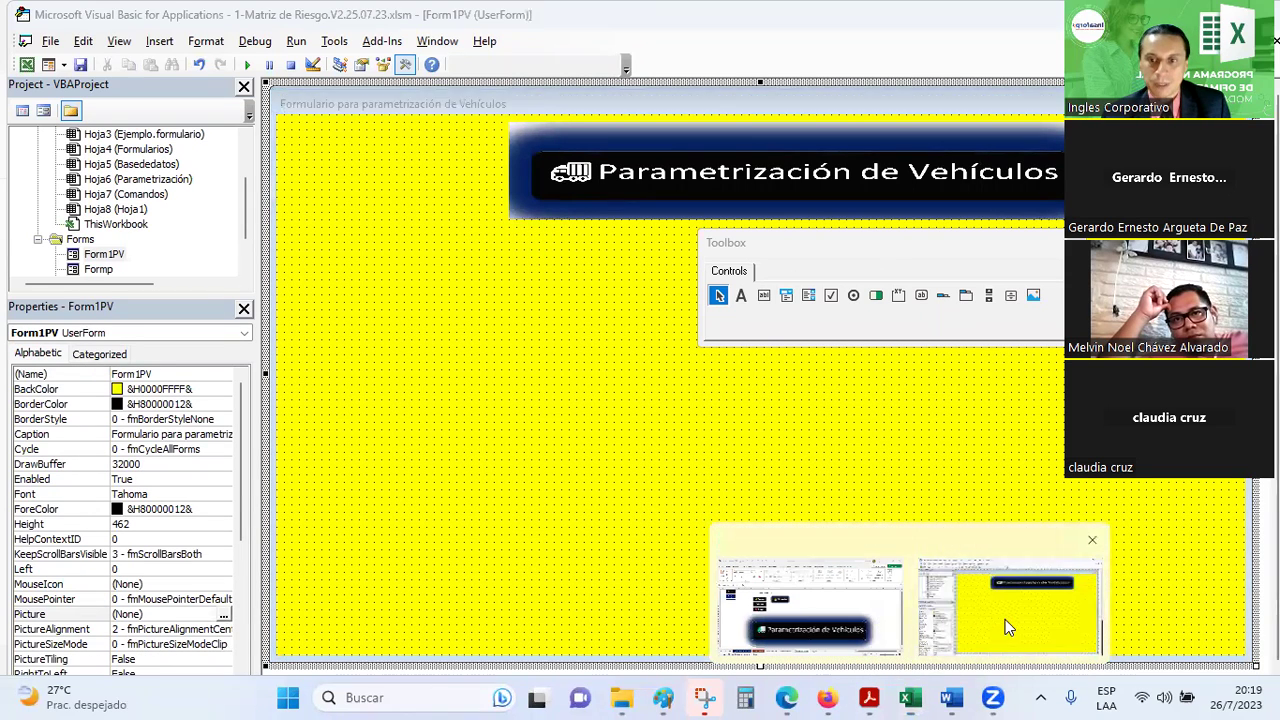
# - Select the orange vehicle form block on the Ejemplo.formulario sheet and copy it
pyautogui.click(889, 604)
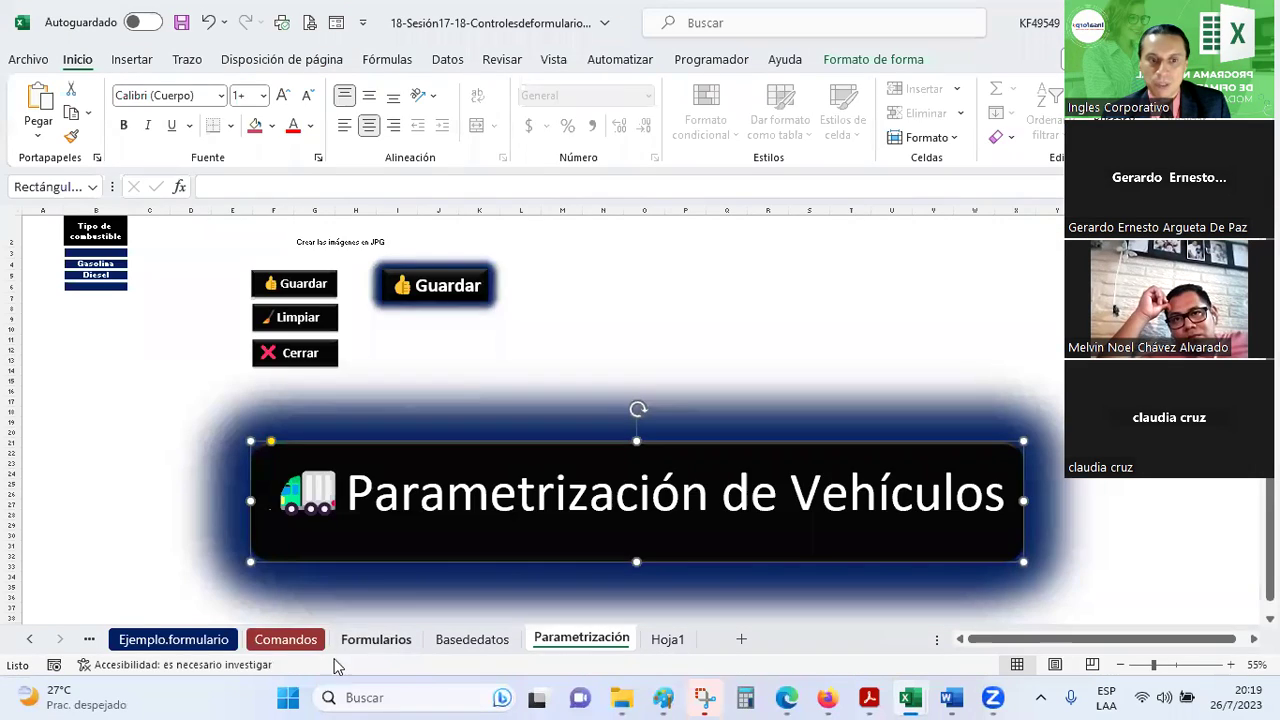
pyautogui.click(376, 640)
pyautogui.click(472, 640)
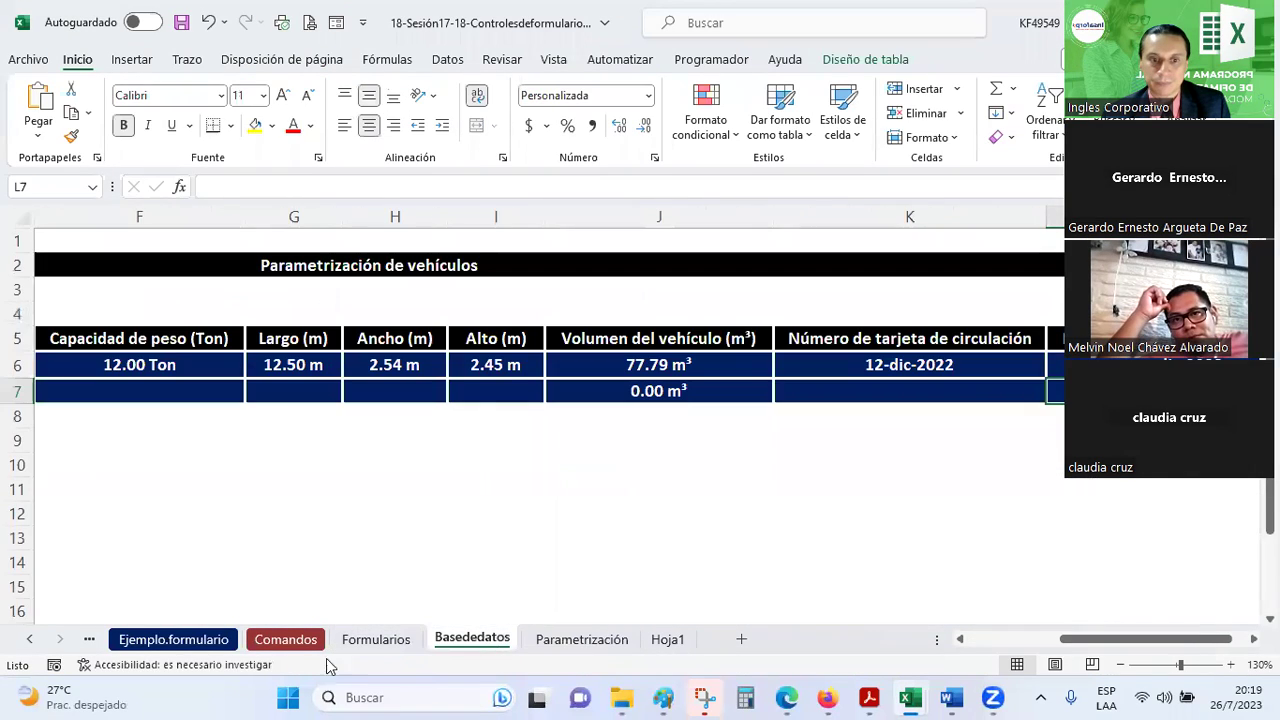
pyautogui.click(286, 640)
pyautogui.click(173, 640)
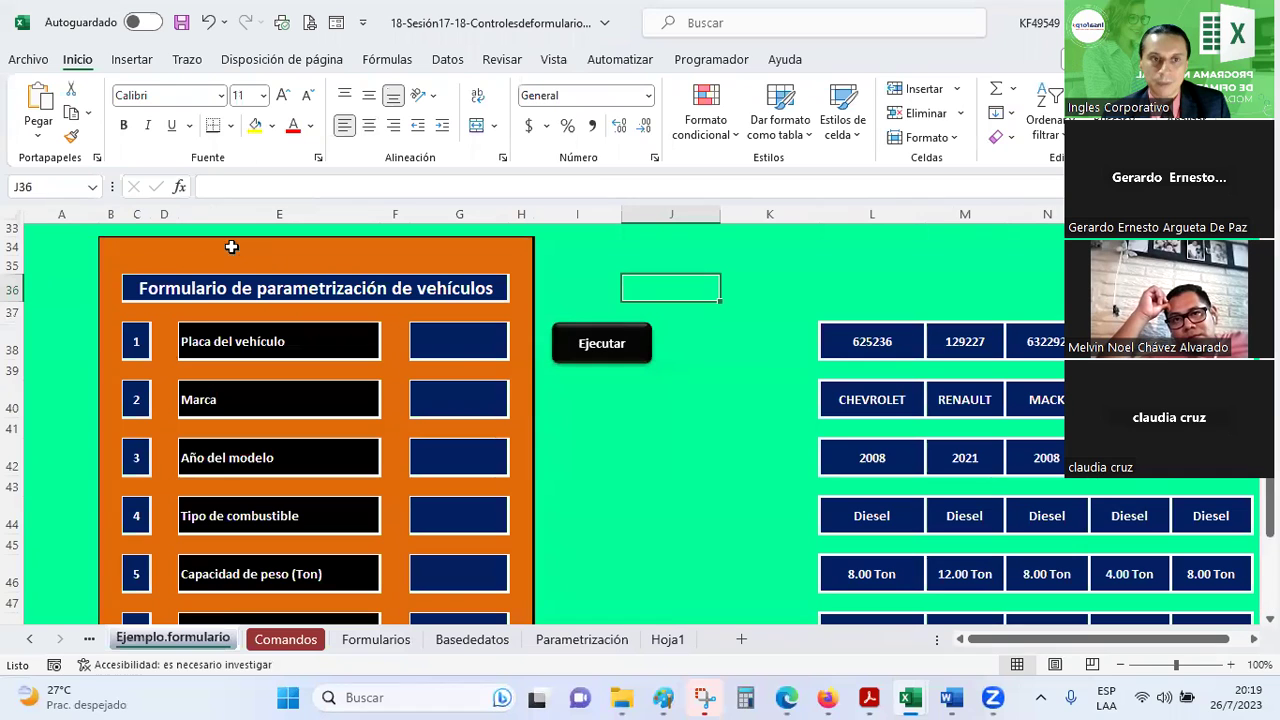
pyautogui.moveTo(113, 241); pyautogui.dragTo(519, 578)
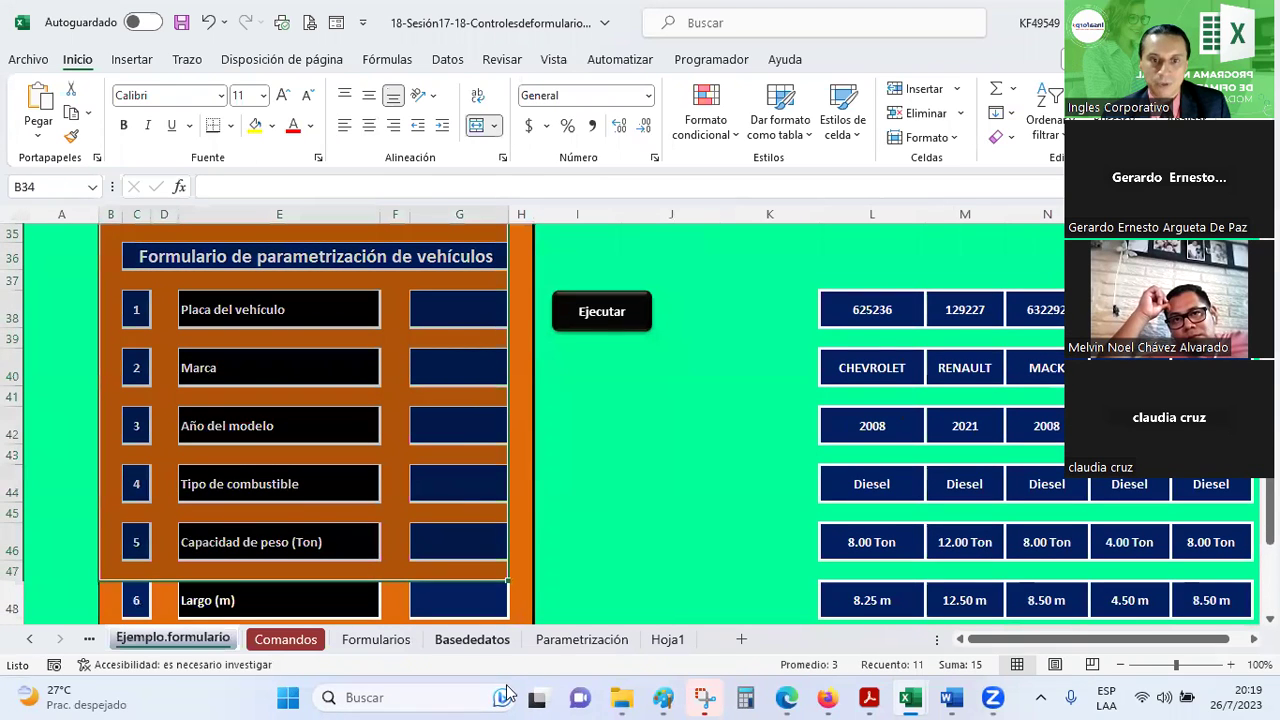
pyautogui.click(608, 494)
pyautogui.moveTo(108, 234)
pyautogui.mouseDown()
pyautogui.moveTo(510, 613)
pyautogui.moveTo(520, 582)
pyautogui.mouseUp()
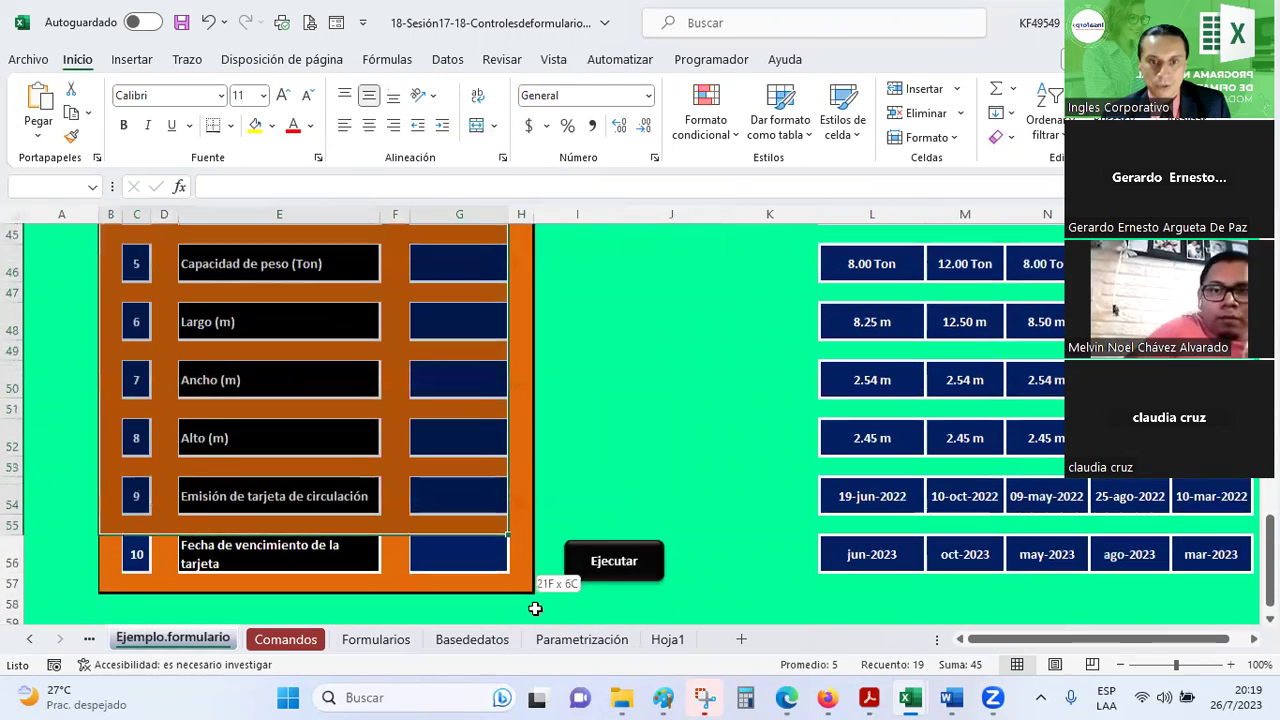
pyautogui.hotkey('ctrl', 'c')
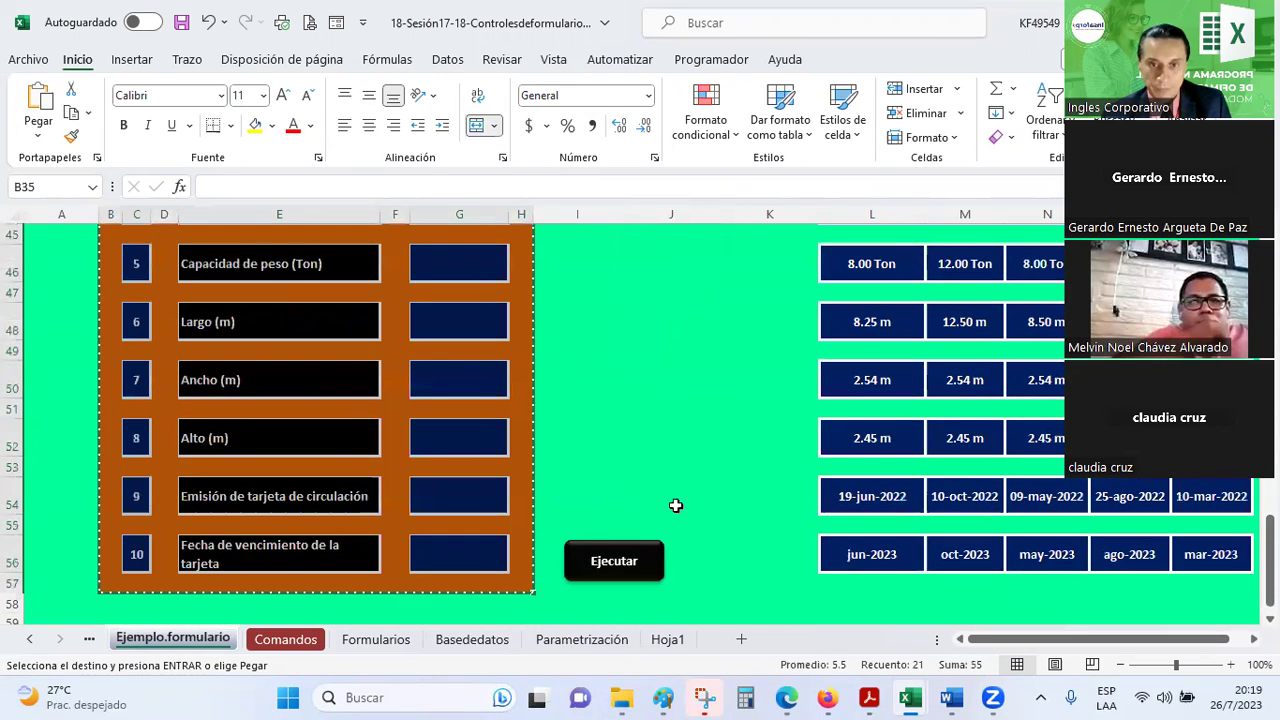
pyautogui.click(670, 437)
# - Paste the orange vehicle form into Paint, enlarged to 708 × 854 on a 756 × 866 canvas
pyautogui.click(663, 697)
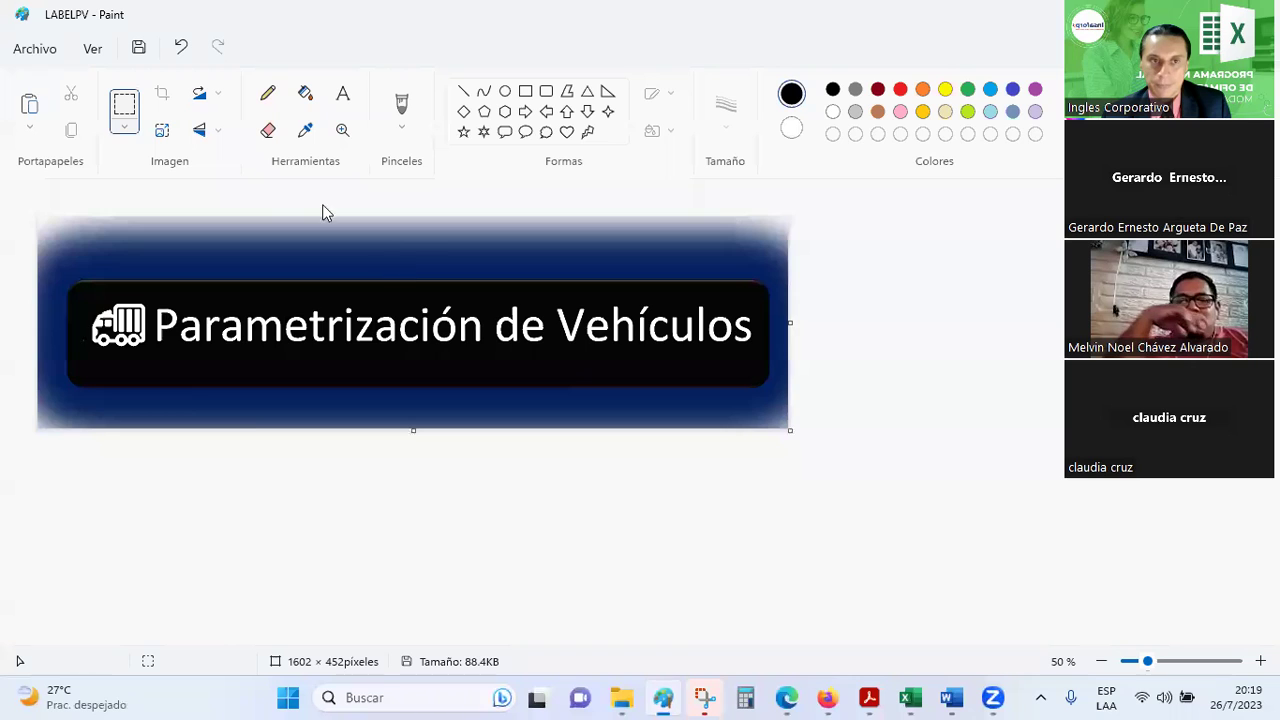
pyautogui.click(31, 104)
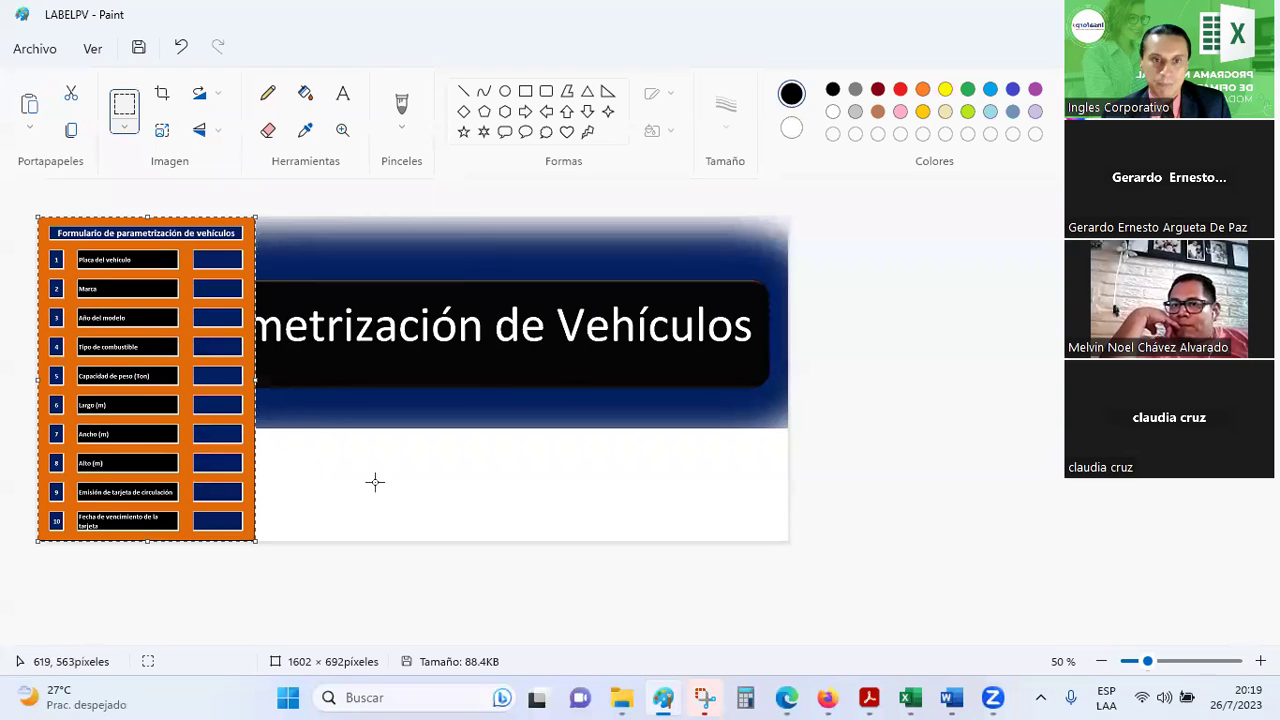
pyautogui.click(162, 98)
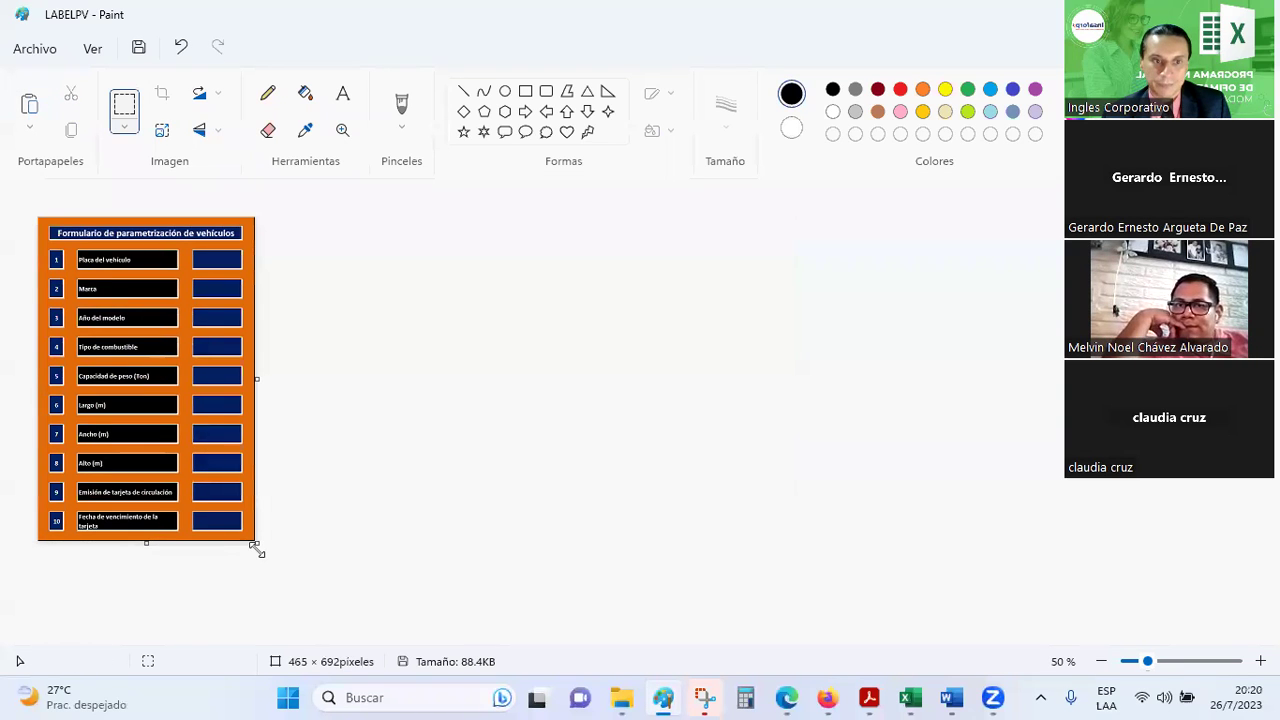
pyautogui.moveTo(255, 546); pyautogui.dragTo(391, 622)
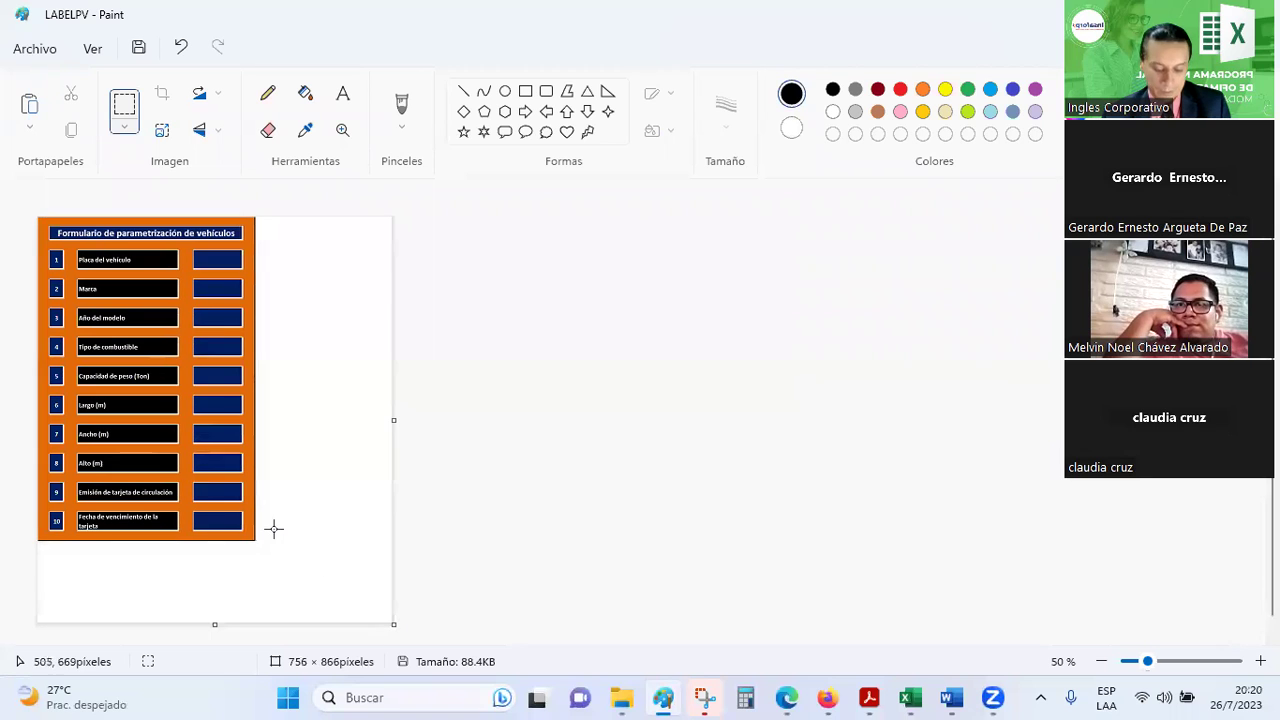
pyautogui.hotkey('ctrl', 'v')
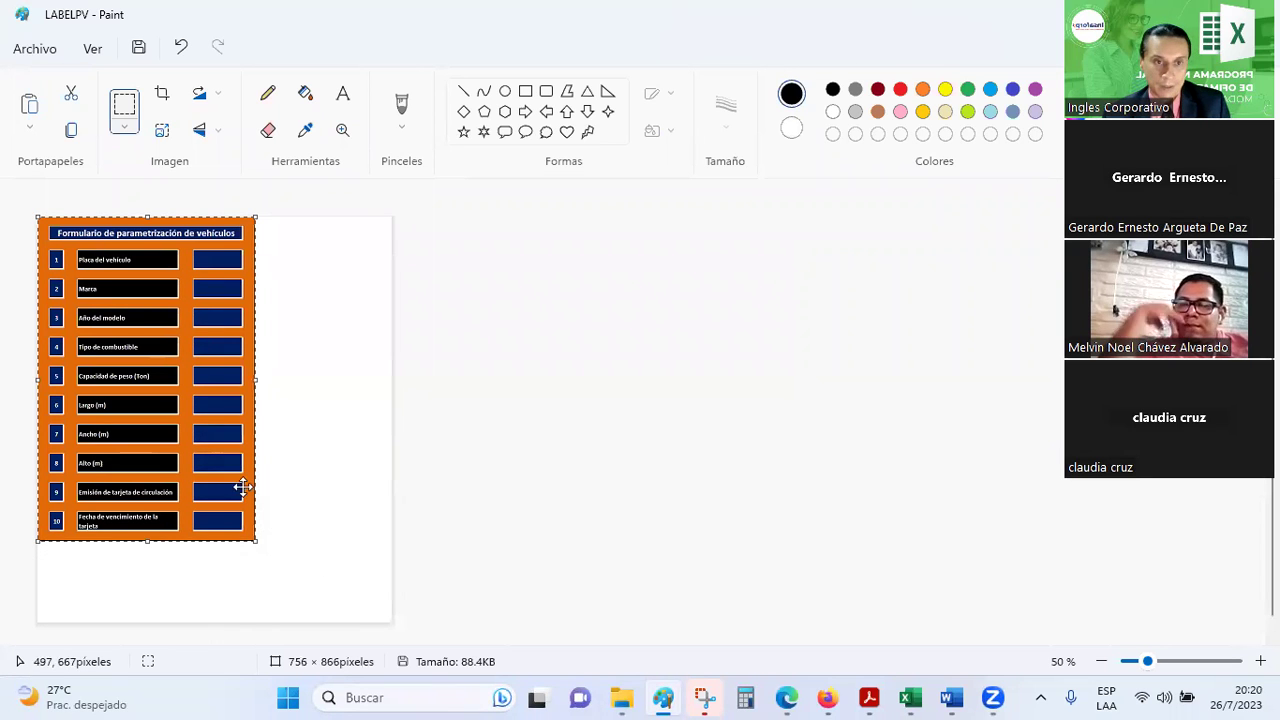
pyautogui.moveTo(256, 541); pyautogui.dragTo(370, 618)
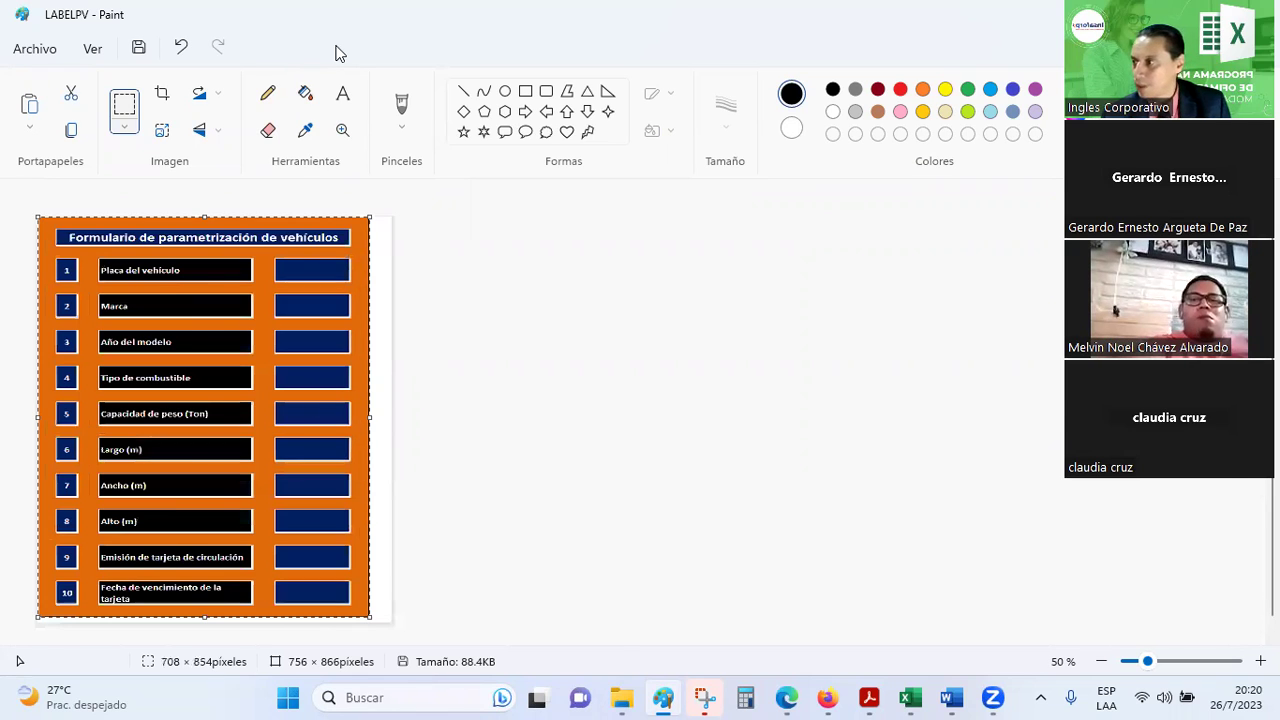
pyautogui.hotkey('alt', 'Tab')
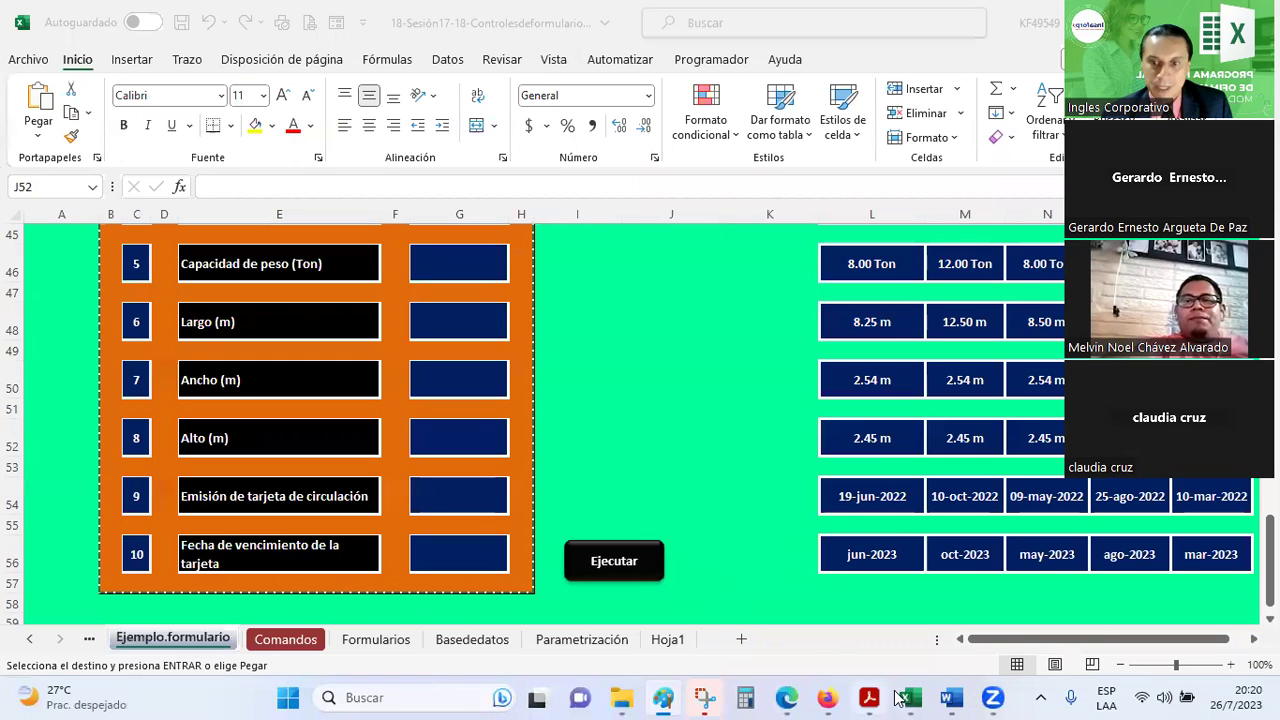
# - Draw Label2 near the form's top-left and set its caption to 'Placa del vehículo'
pyautogui.moveTo(909, 698)
pyautogui.click(1005, 640)
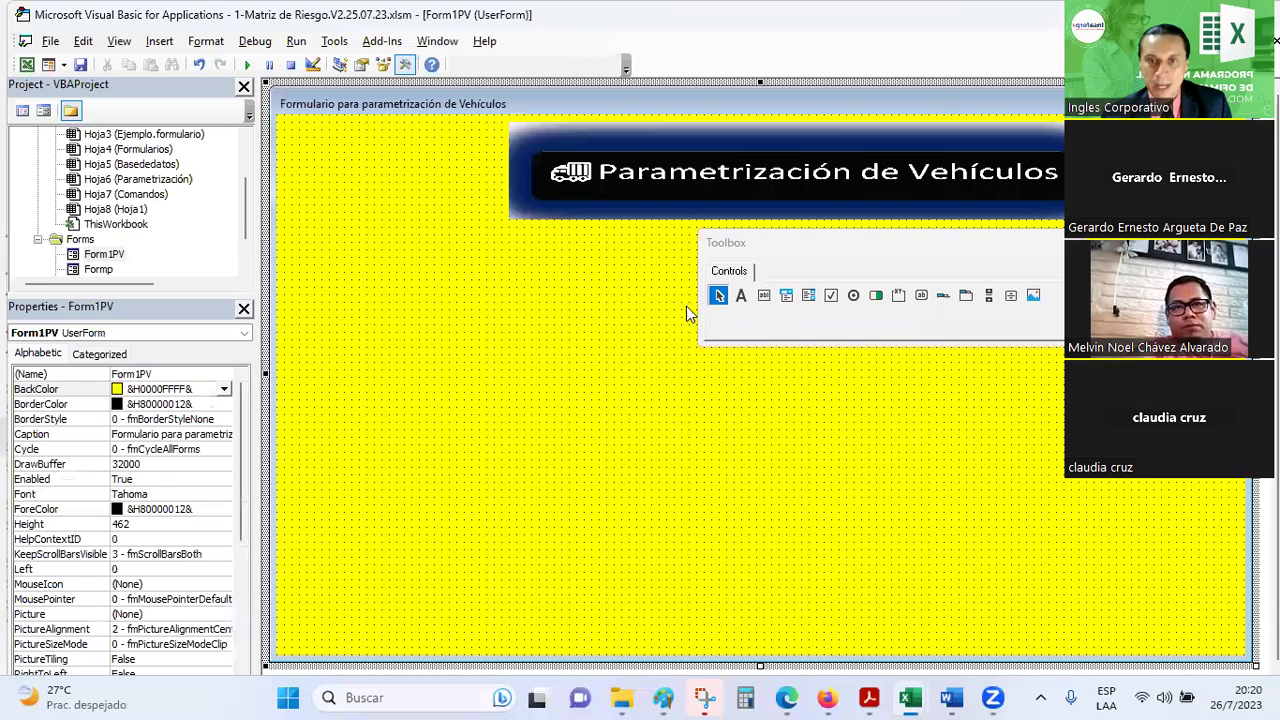
pyautogui.click(741, 295)
pyautogui.moveTo(316, 249); pyautogui.dragTo(588, 305)
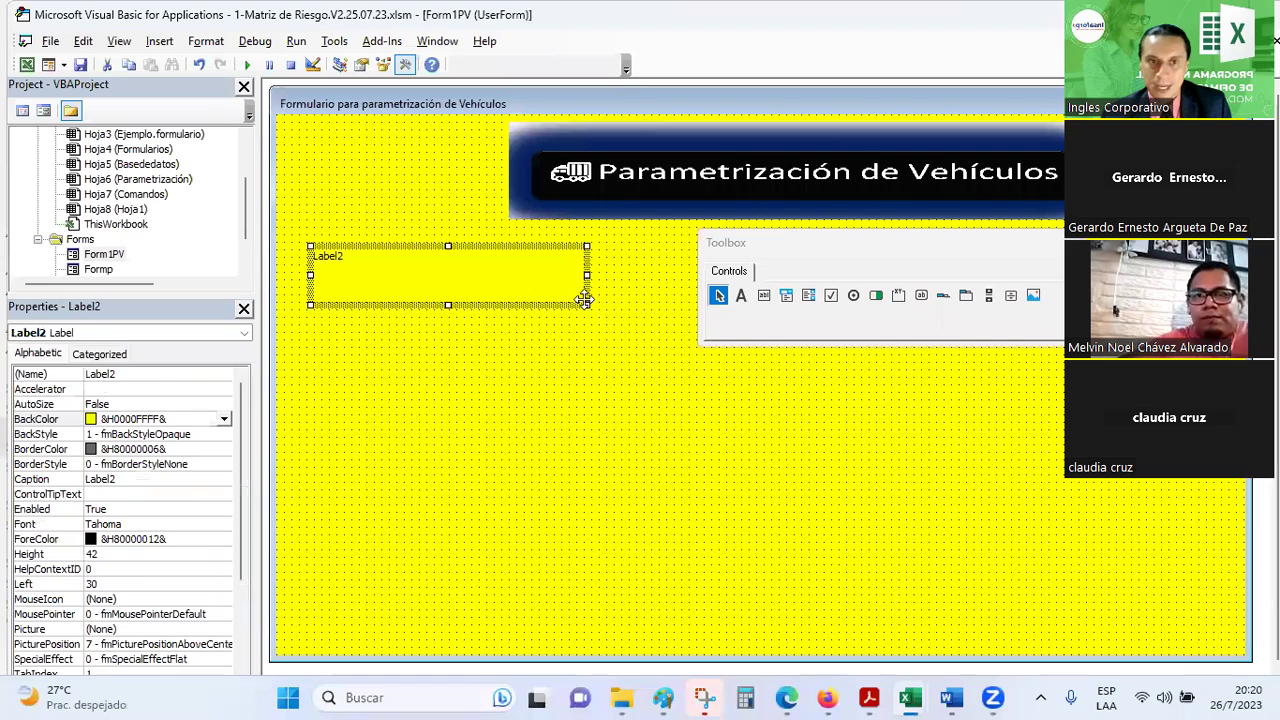
pyautogui.click(108, 479)
pyautogui.write('pLACA DE')
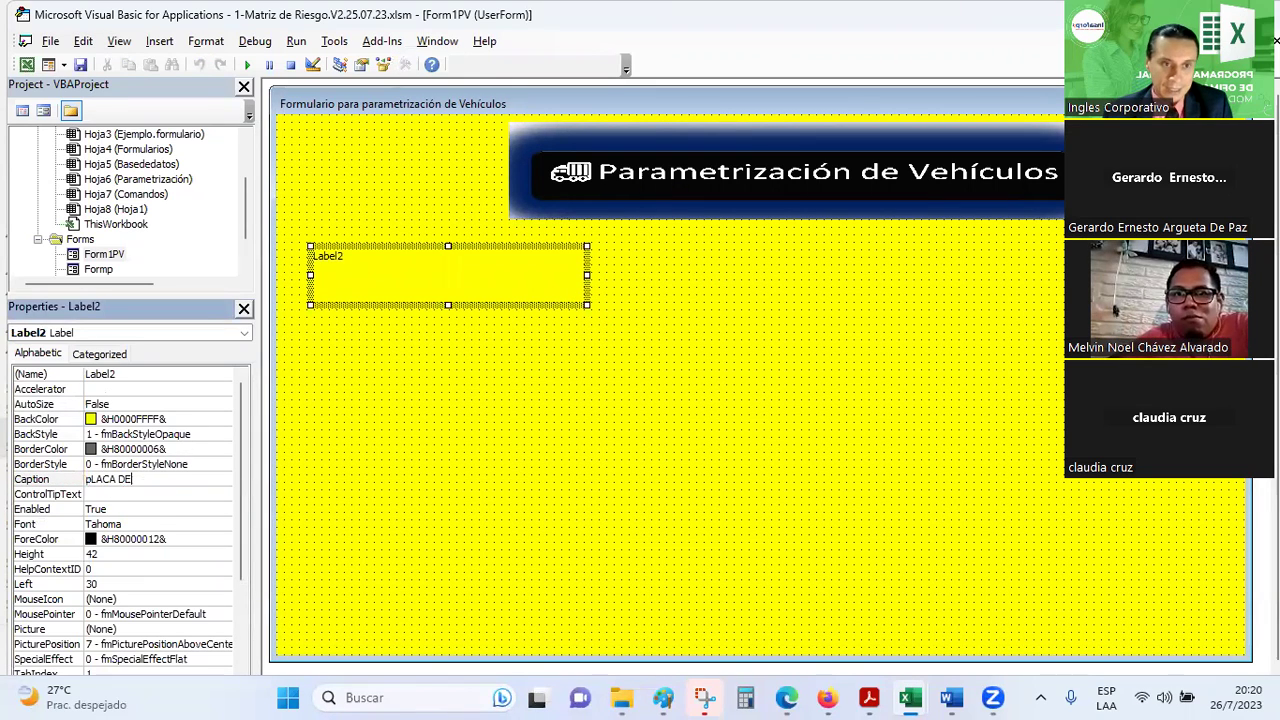
pyautogui.press('BackSpace')
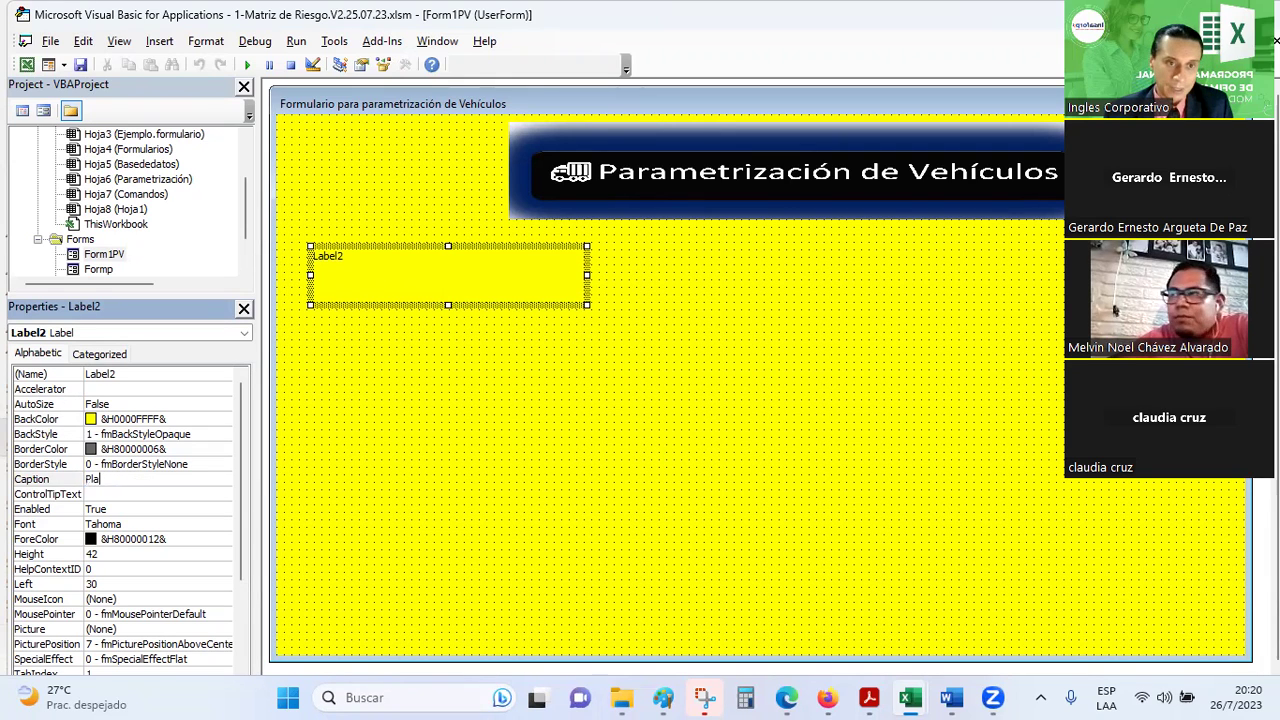
pyautogui.write('ca del vehículo')
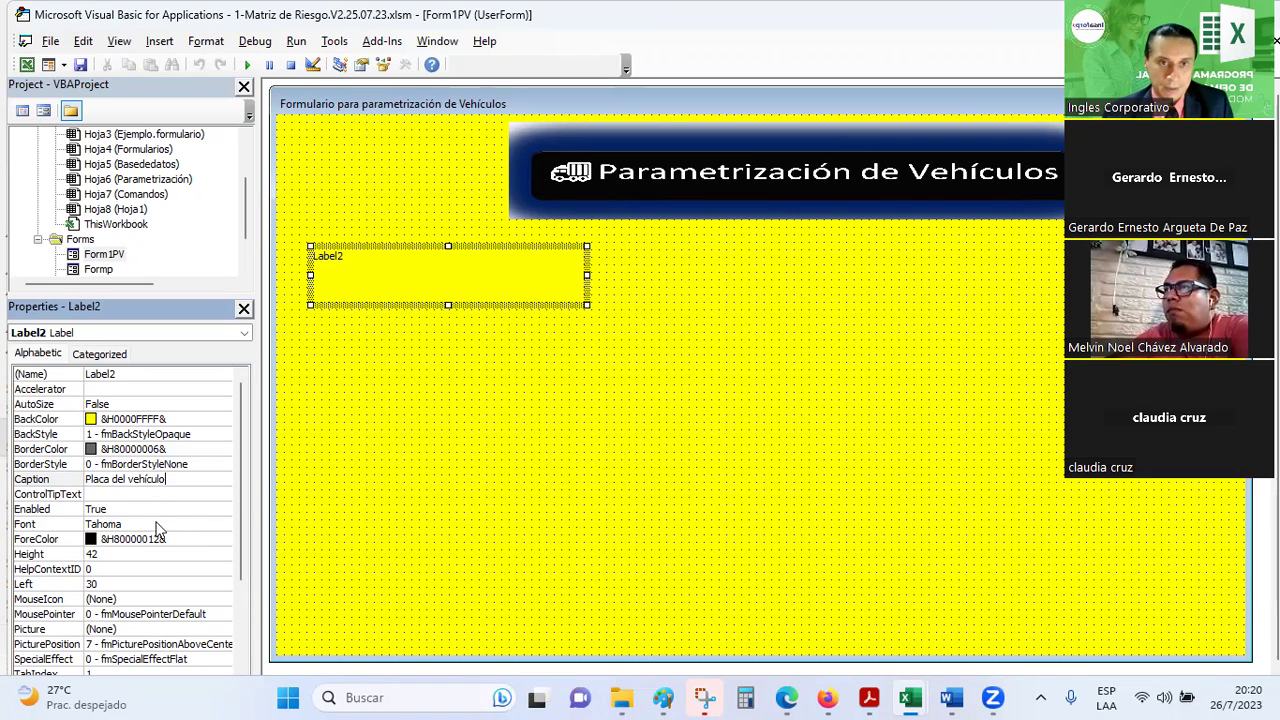
pyautogui.click(121, 373)
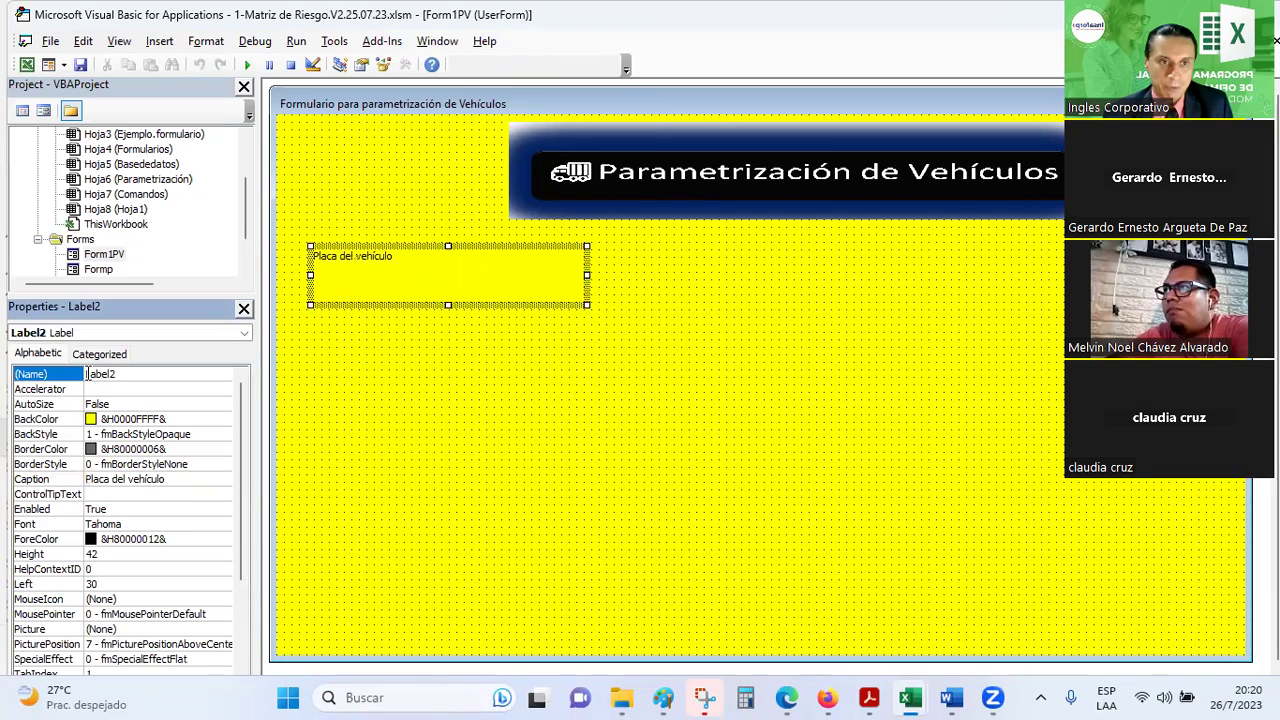
# - Rename the label Form1PVLabel2 and give it a dark navy background
pyautogui.click(87, 373)
pyautogui.write('Form1PV')
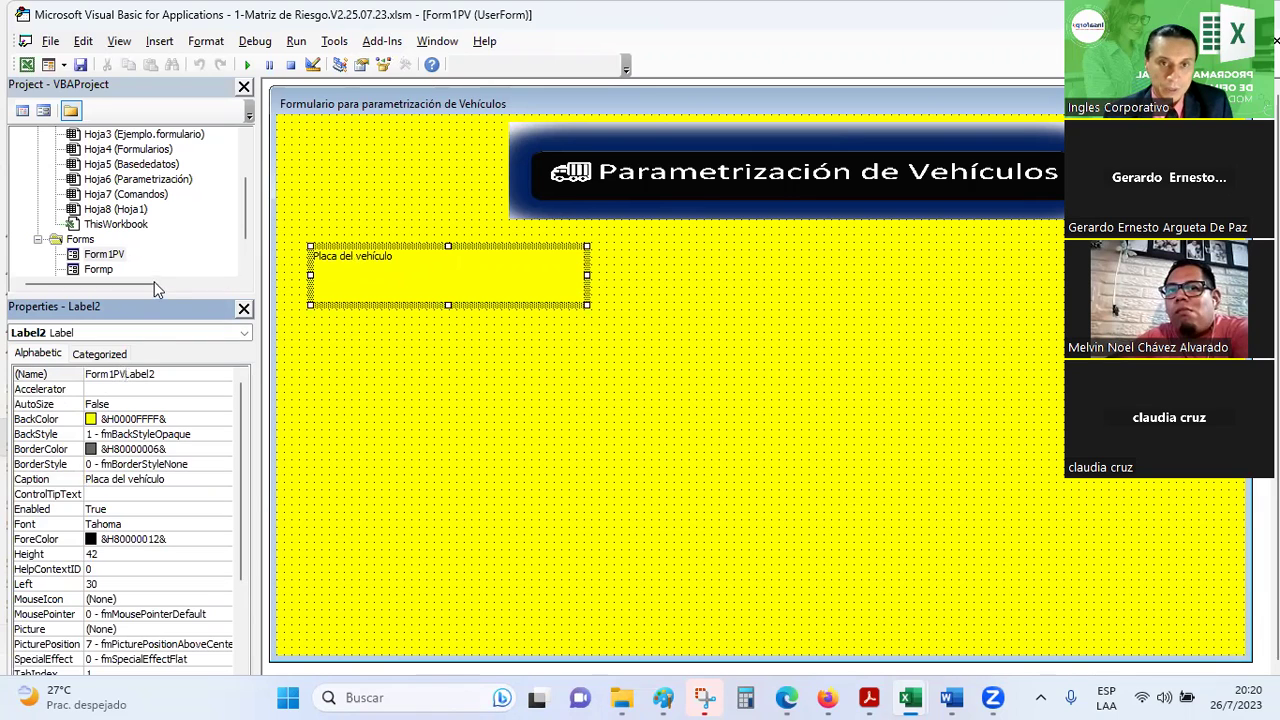
pyautogui.click(528, 363)
pyautogui.click(417, 246)
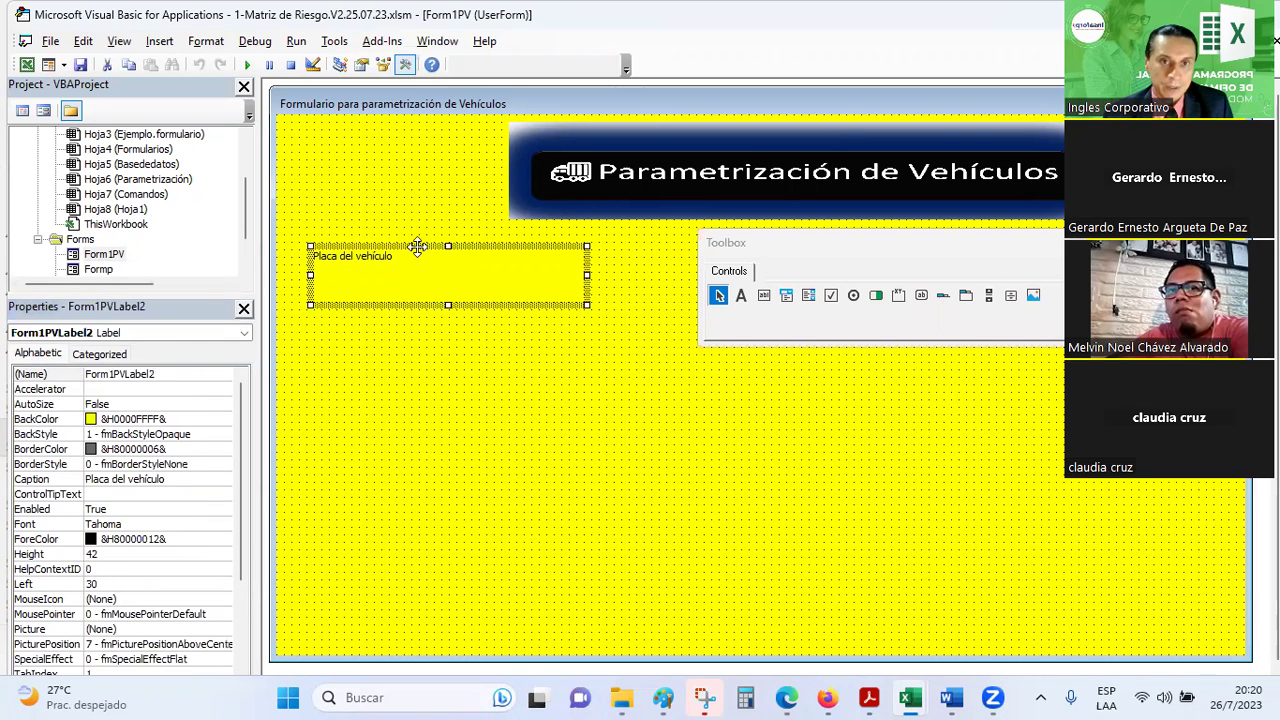
pyautogui.click(160, 419)
pyautogui.click(224, 419)
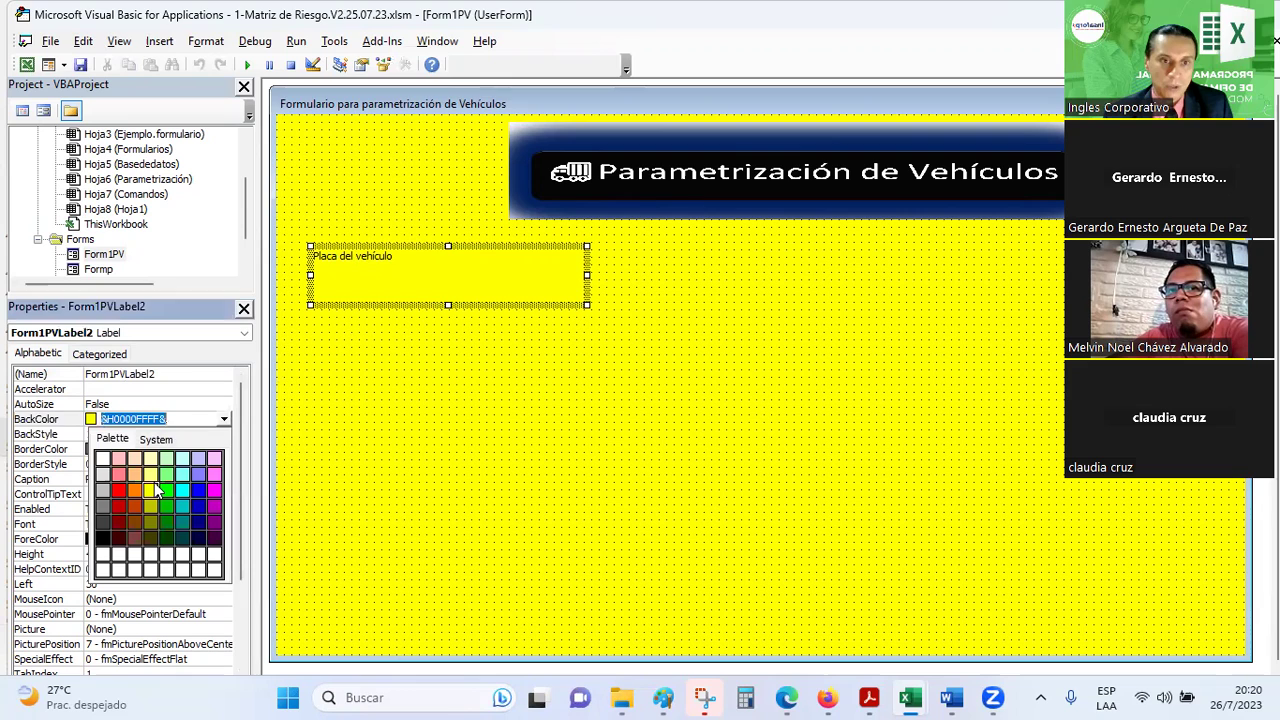
pyautogui.click(197, 540)
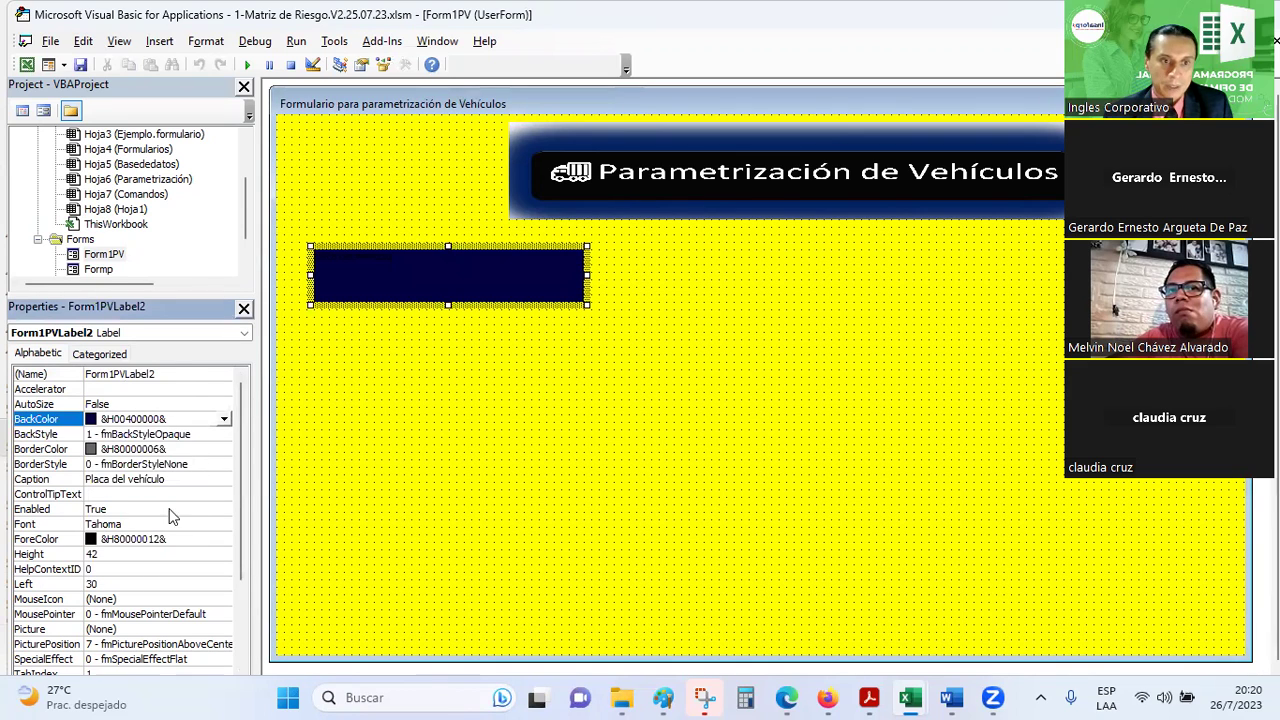
# - Set the label font to Verdana bold, size 20
pyautogui.click(162, 524)
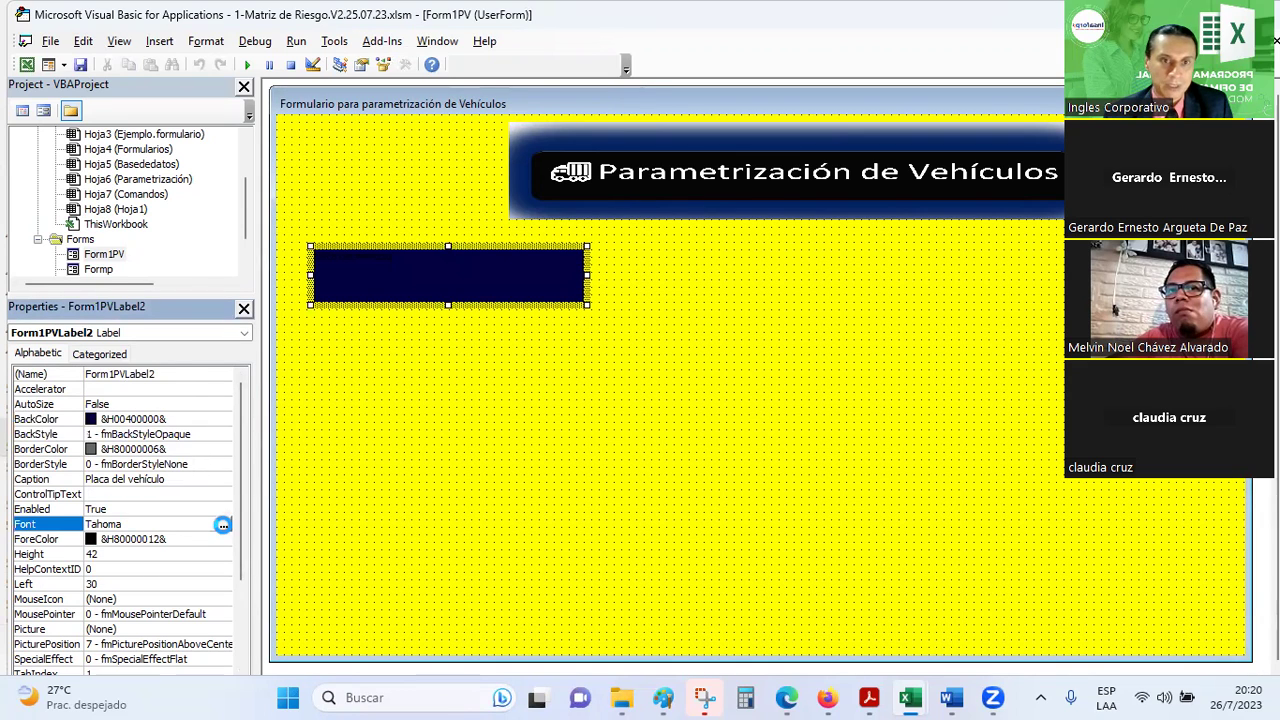
pyautogui.click(222, 525)
pyautogui.write('ver')
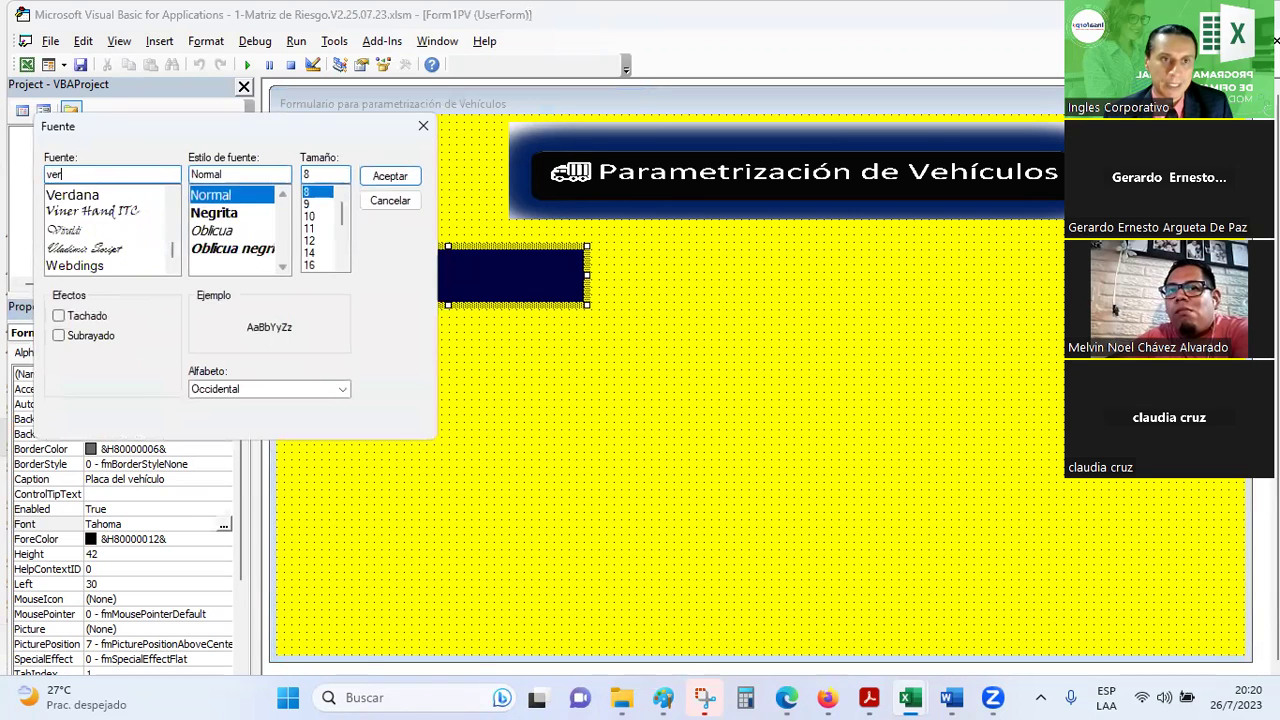
pyautogui.click(216, 230)
pyautogui.click(310, 264)
pyautogui.click(385, 177)
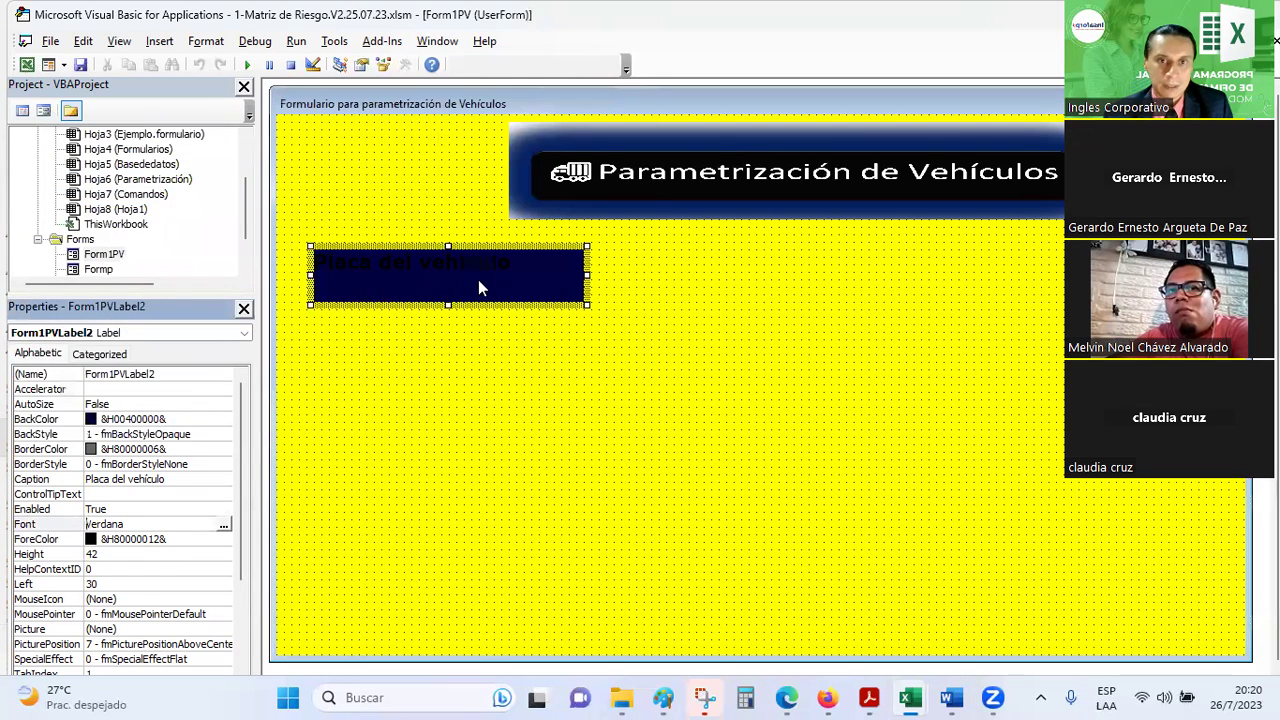
pyautogui.click(224, 524)
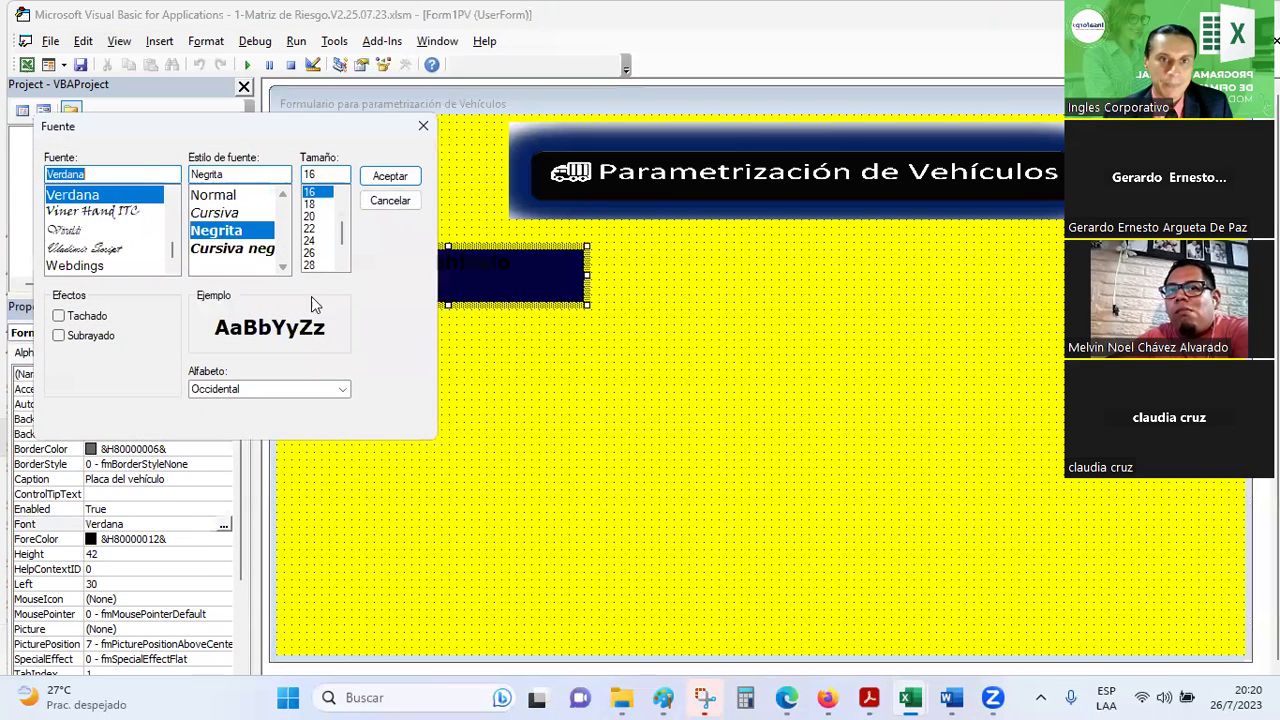
pyautogui.click(312, 254)
pyautogui.click(390, 176)
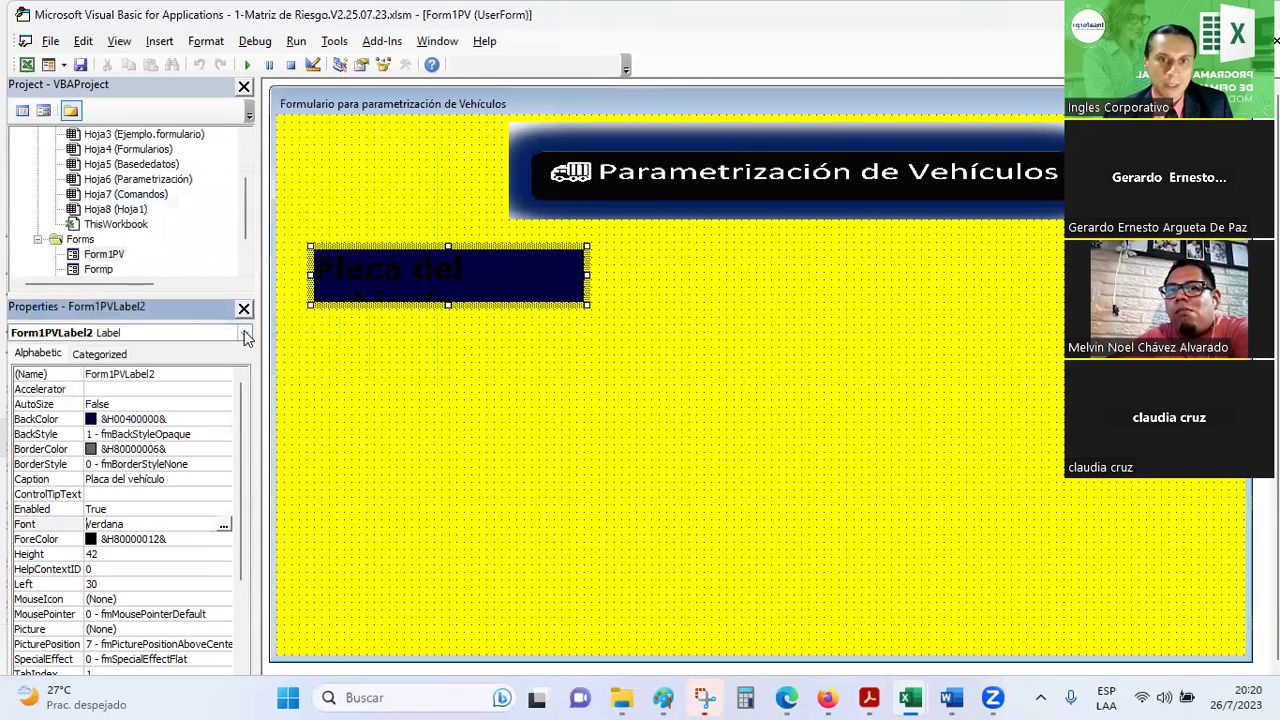
pyautogui.click(224, 524)
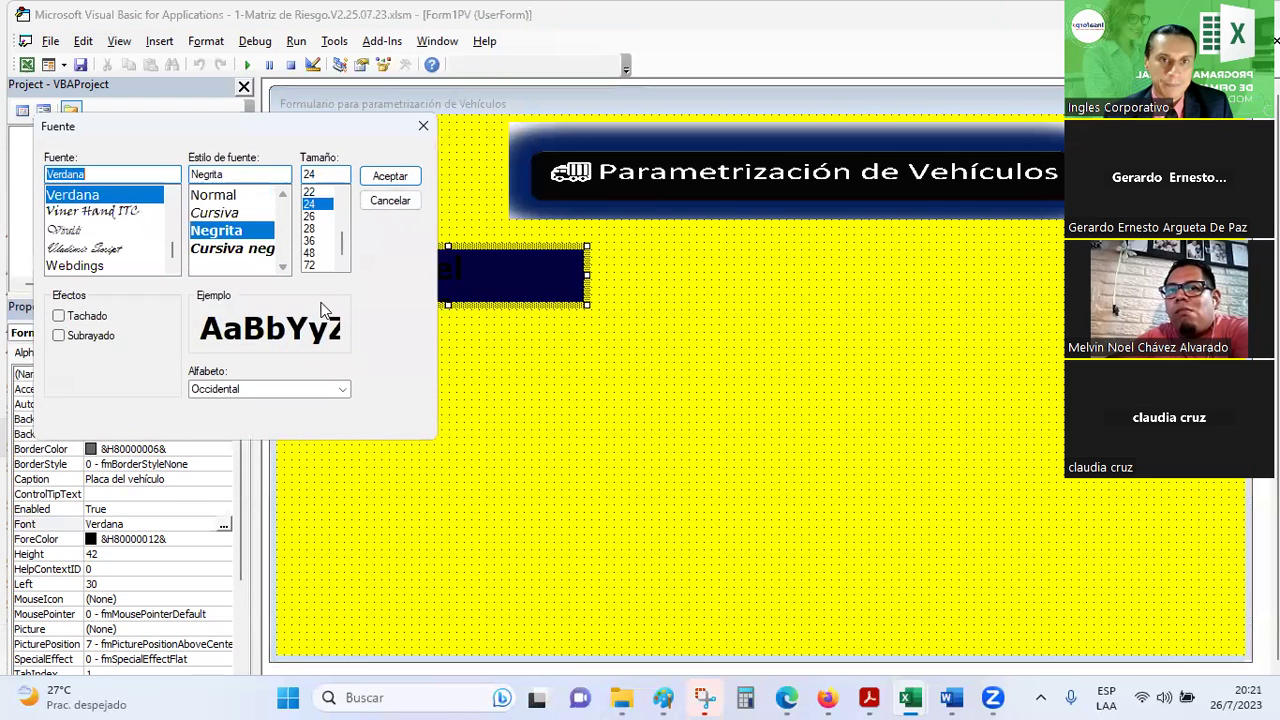
pyautogui.click(341, 193)
pyautogui.click(312, 192)
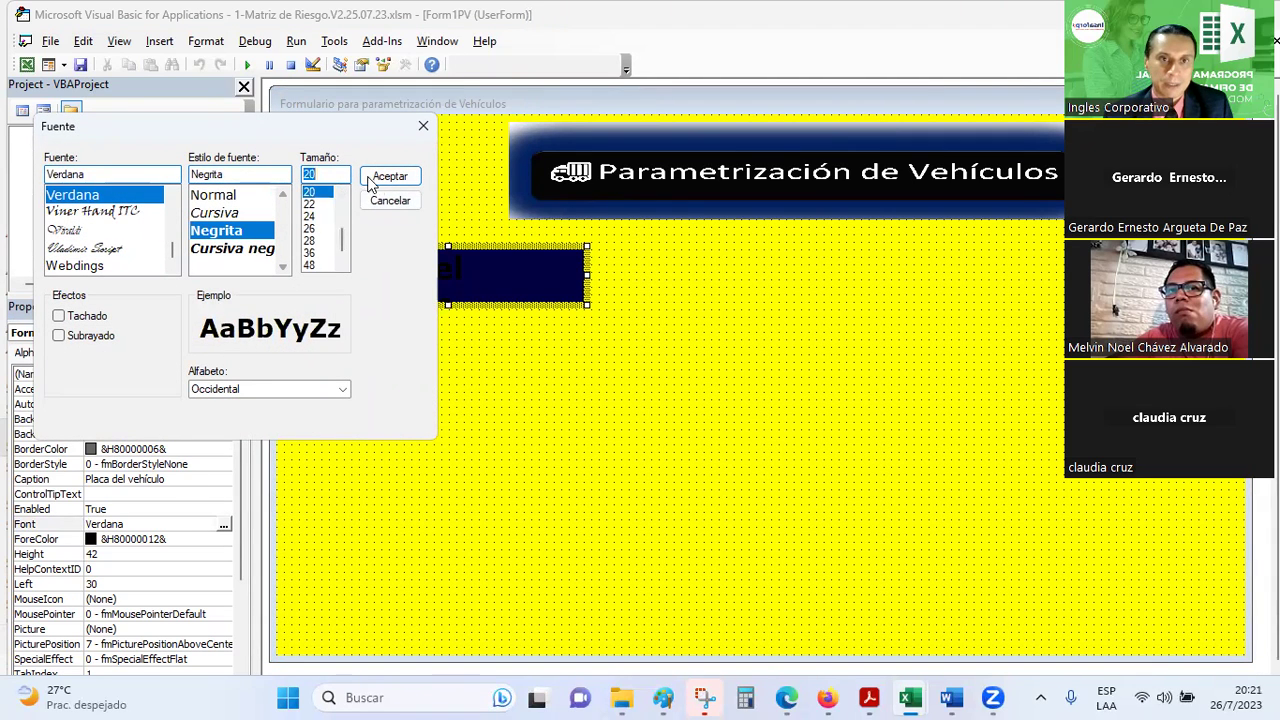
pyautogui.click(390, 176)
# - Make the label's text colour white
pyautogui.click(220, 540)
pyautogui.click(223, 538)
pyautogui.click(108, 559)
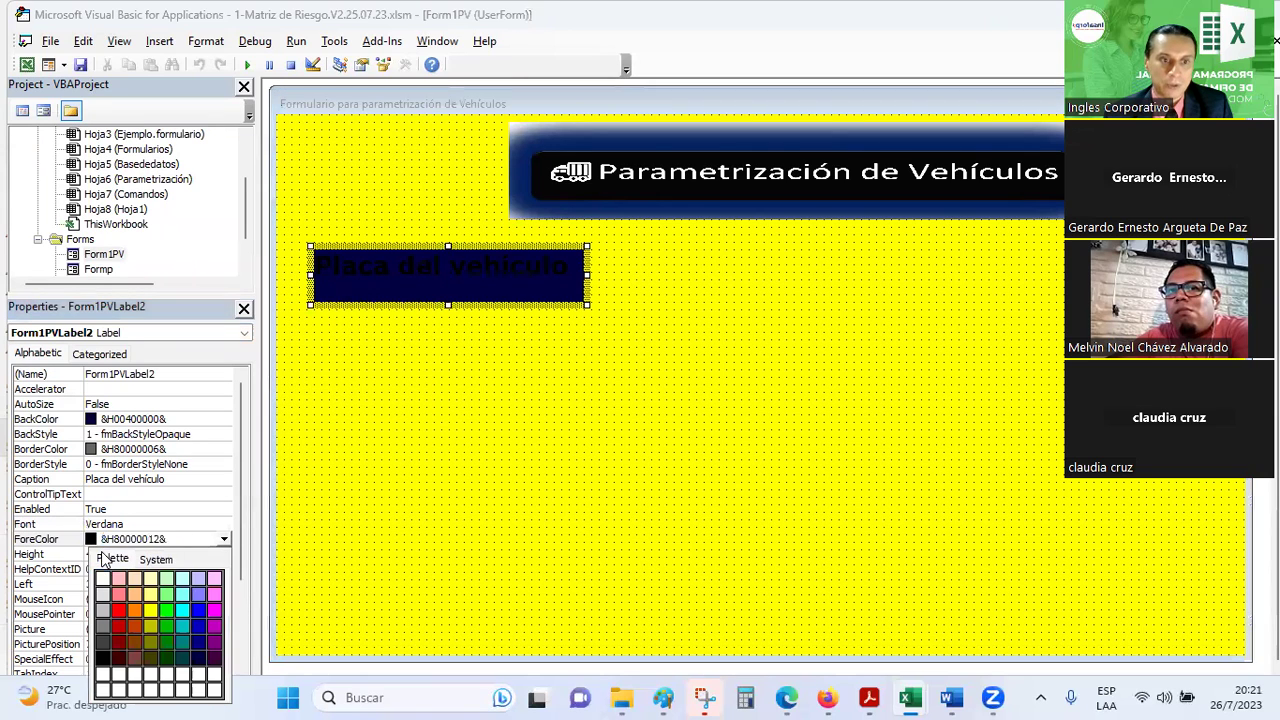
pyautogui.click(104, 579)
# - Shorten the label to height 30 and reposition it on the form
pyautogui.click(487, 320)
pyautogui.click(452, 300)
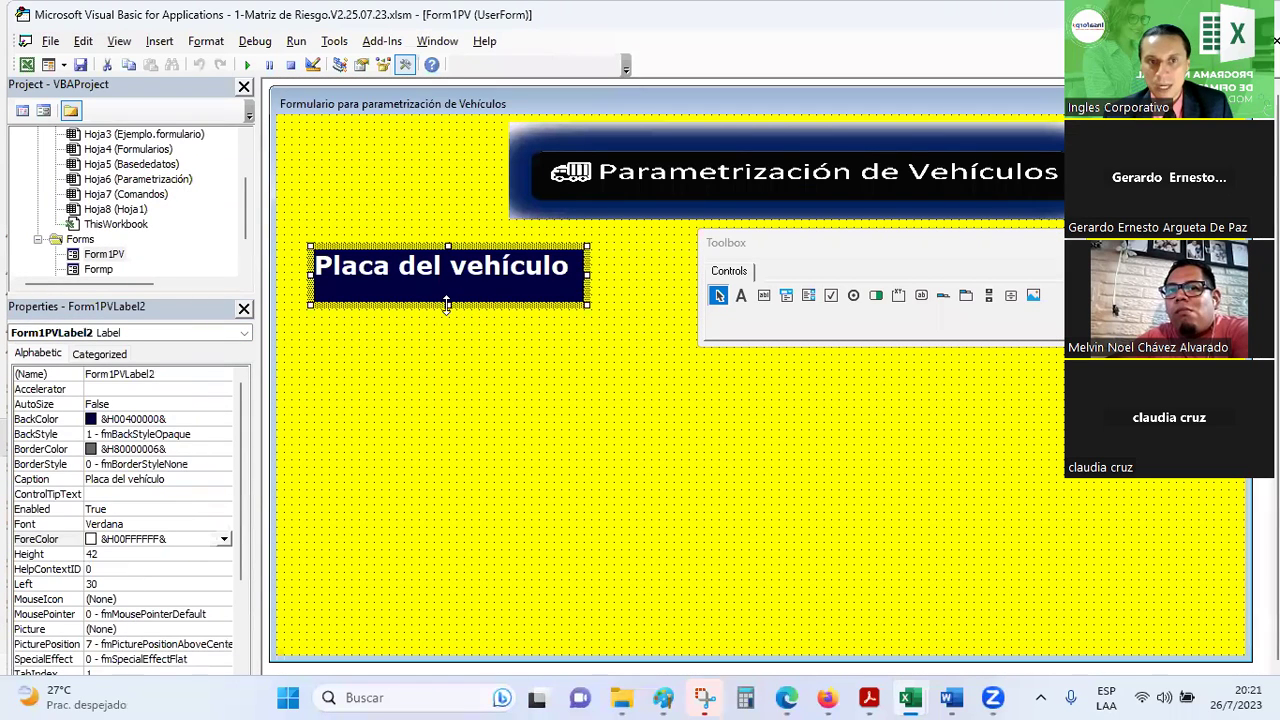
pyautogui.moveTo(449, 291)
pyautogui.mouseDown()
pyautogui.moveTo(449, 279)
pyautogui.moveTo(408, 267)
pyautogui.moveTo(401, 280)
pyautogui.mouseUp()
pyautogui.click(446, 341)
pyautogui.click(422, 262)
pyautogui.click(424, 332)
pyautogui.click(795, 248)
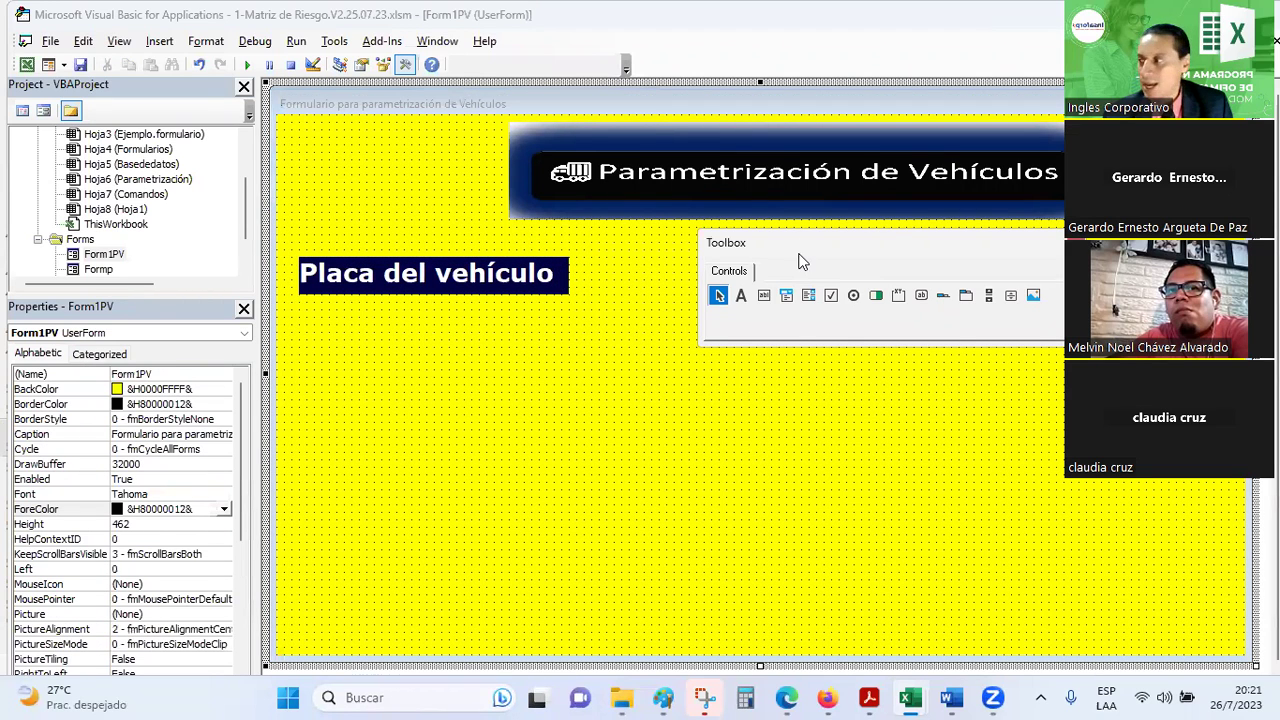
pyautogui.moveTo(798, 260); pyautogui.dragTo(850, 371)
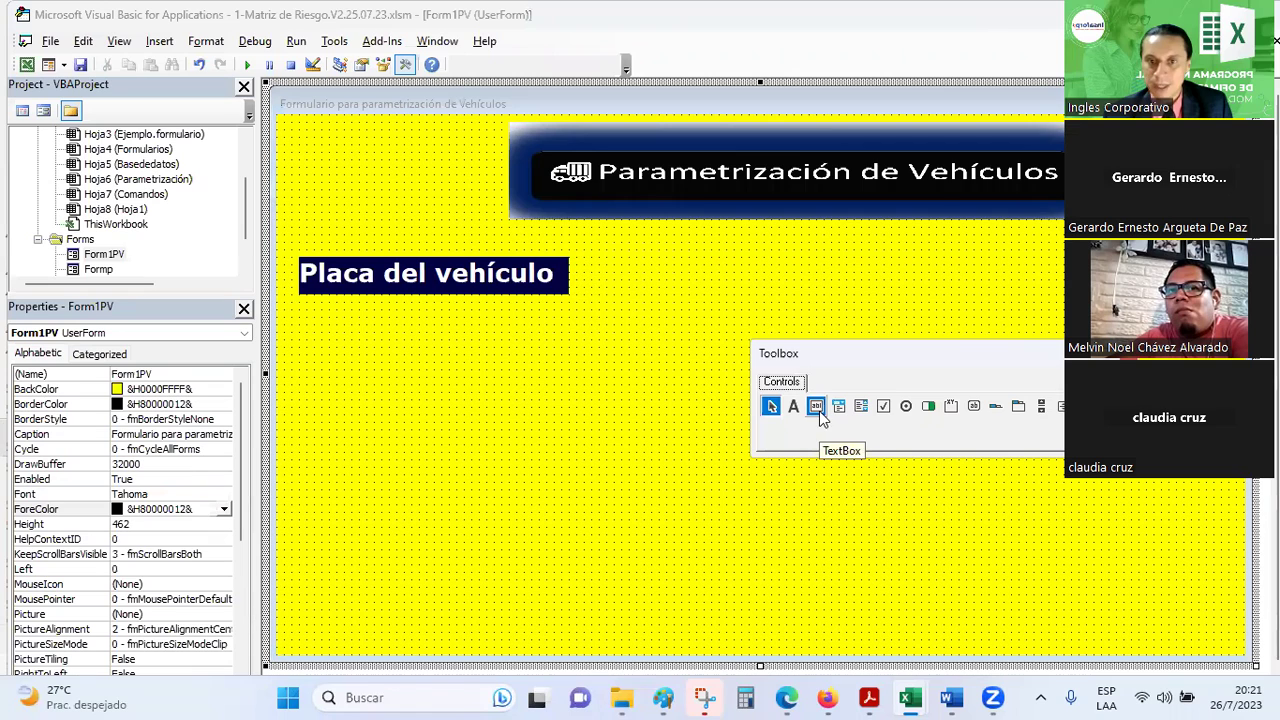
# - Draw a textbox right of the label with Verdana size 16 font
pyautogui.click(819, 409)
pyautogui.moveTo(587, 261); pyautogui.dragTo(818, 296)
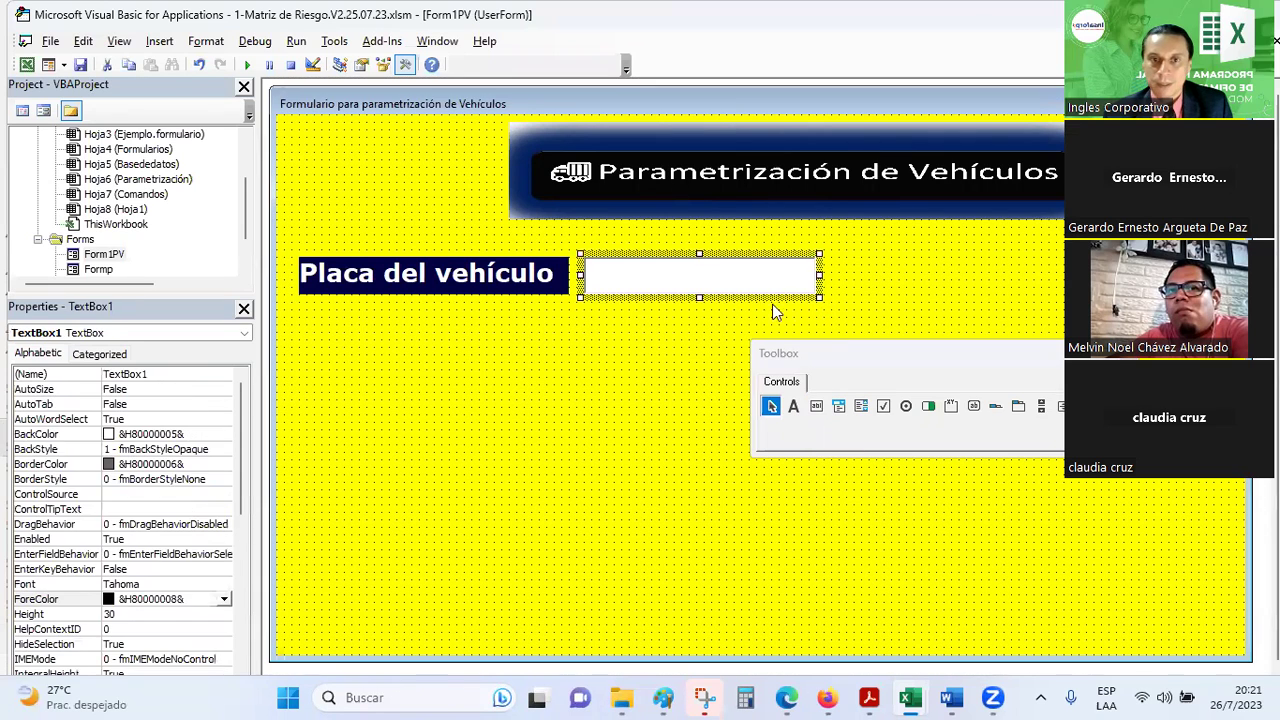
pyautogui.click(150, 584)
pyautogui.click(224, 584)
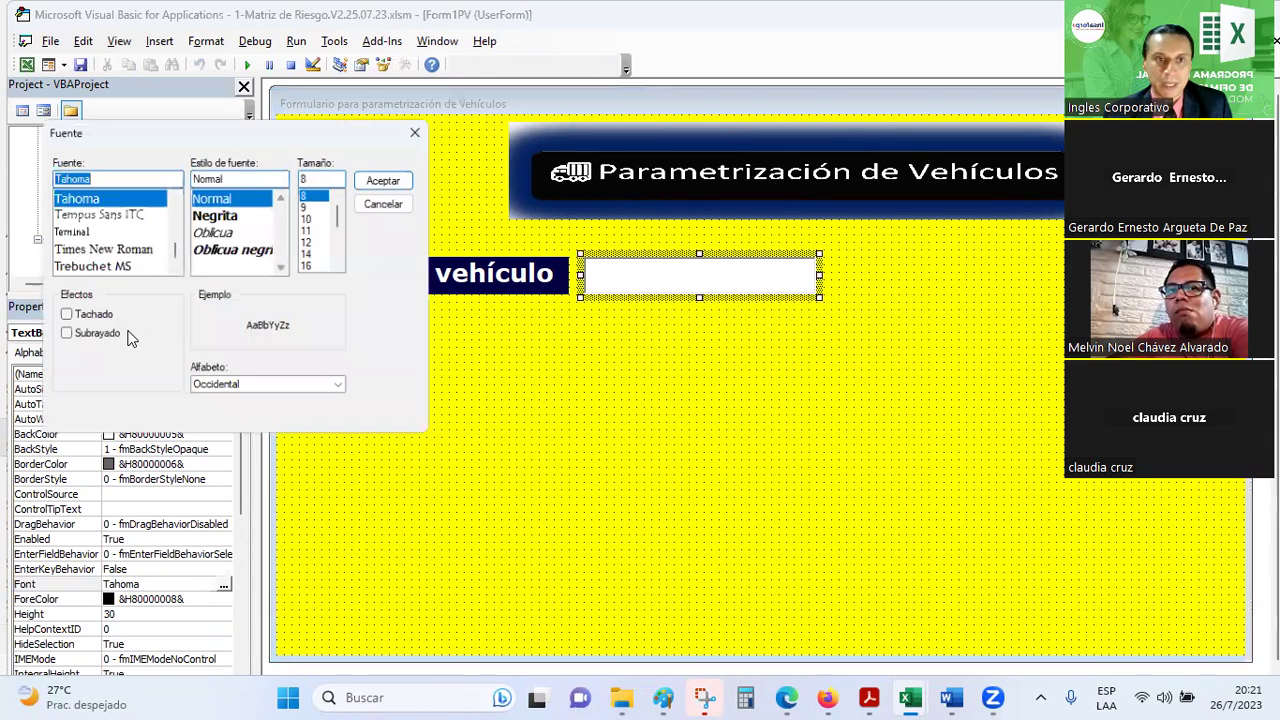
pyautogui.write('ver')
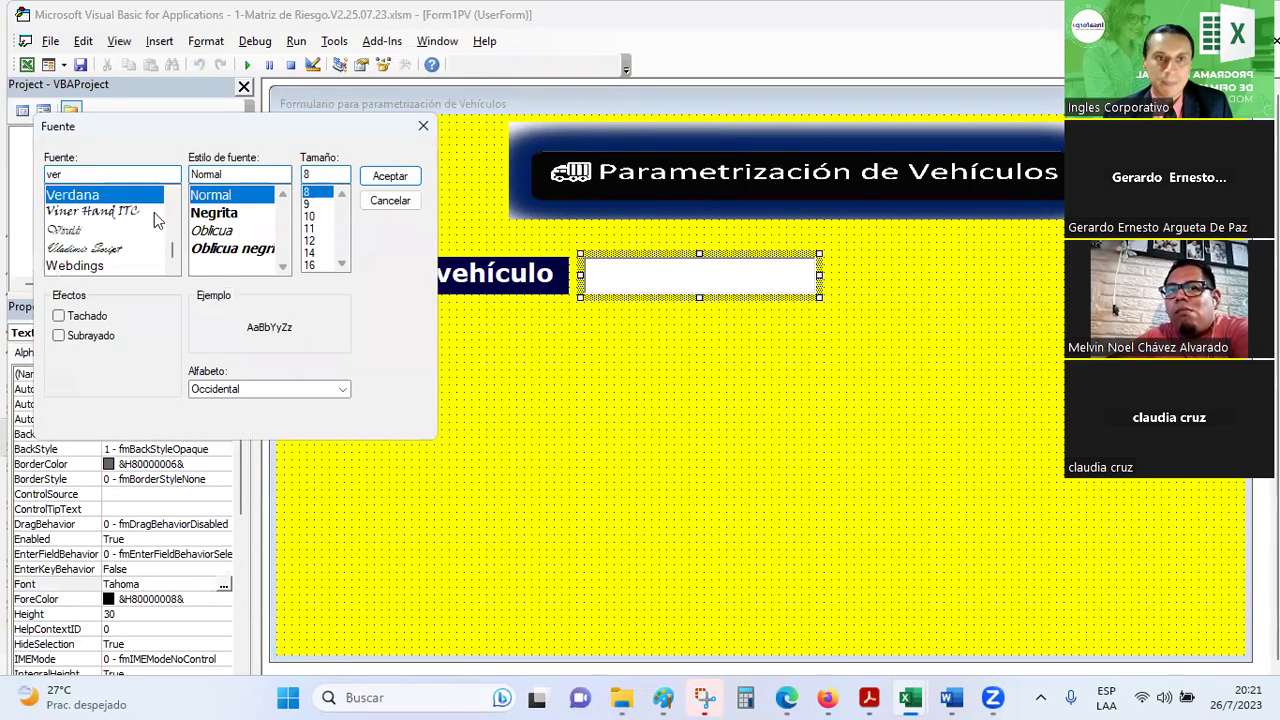
pyautogui.click(312, 266)
pyautogui.click(390, 177)
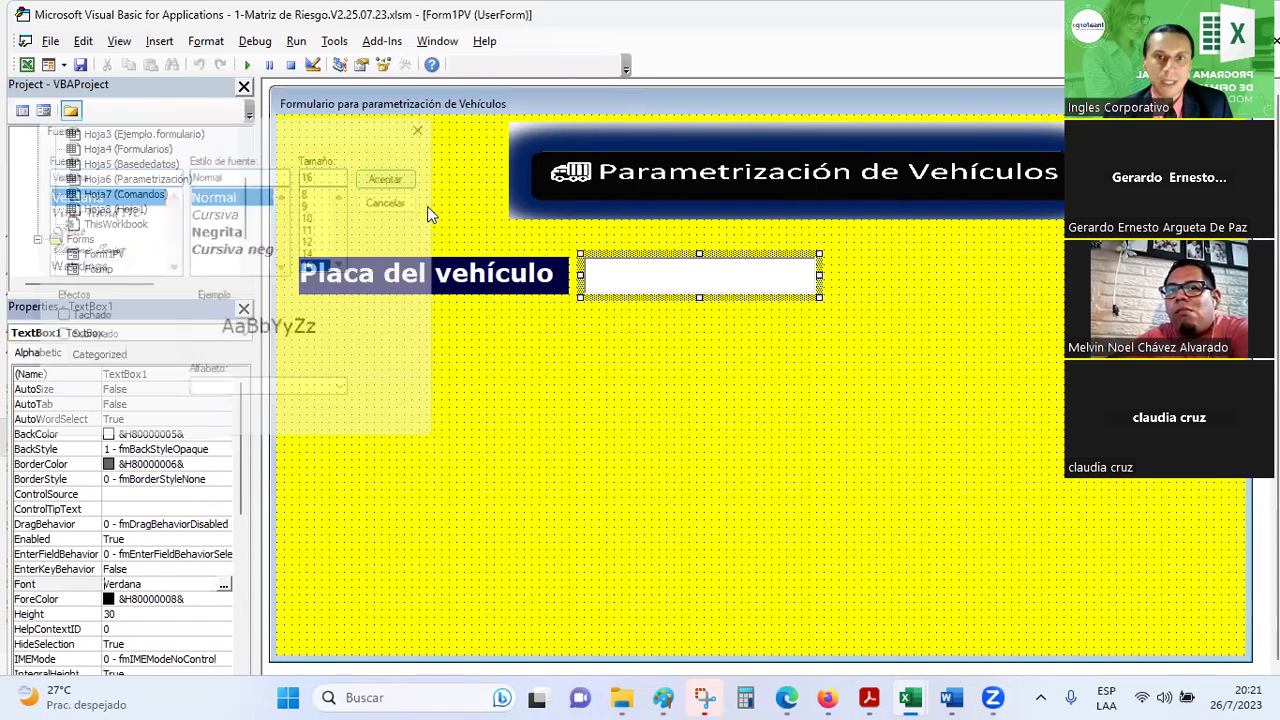
# - Reselect the new textbox and save the VBA project
pyautogui.click(628, 409)
pyautogui.click(596, 290)
pyautogui.click(512, 295)
pyautogui.click(634, 288)
pyautogui.click(568, 287)
pyautogui.click(649, 274)
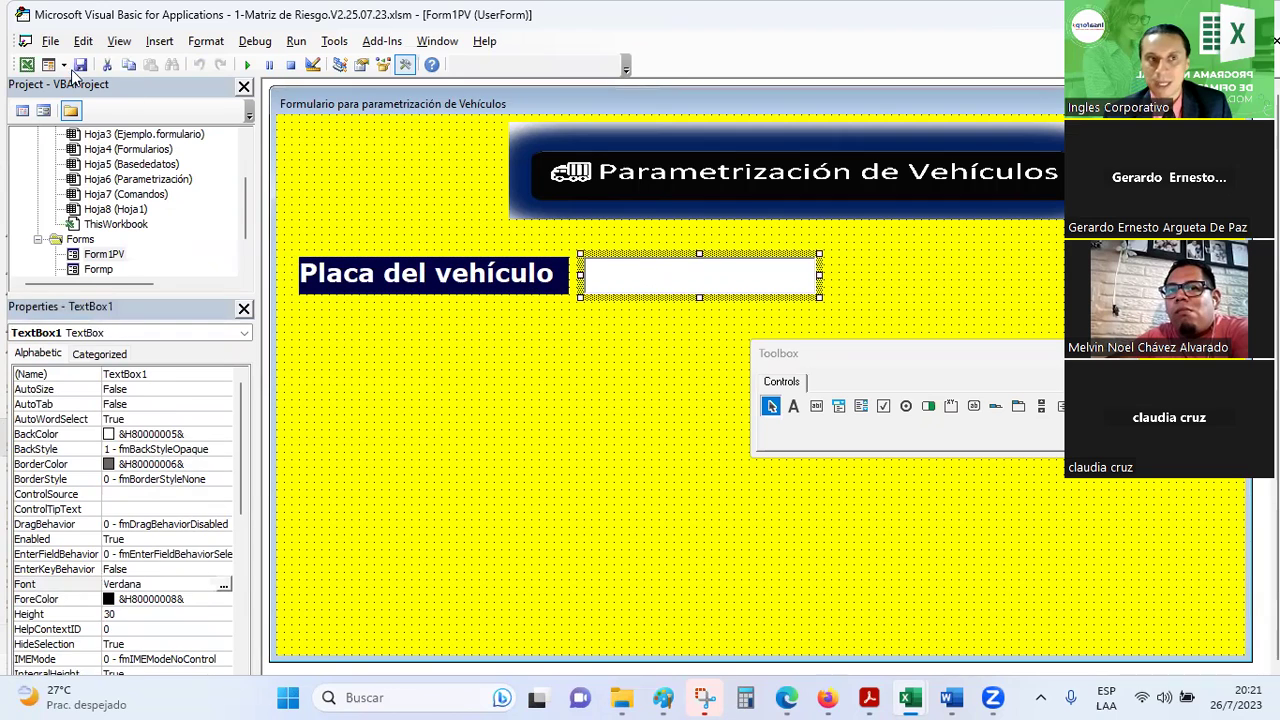
pyautogui.click(75, 67)
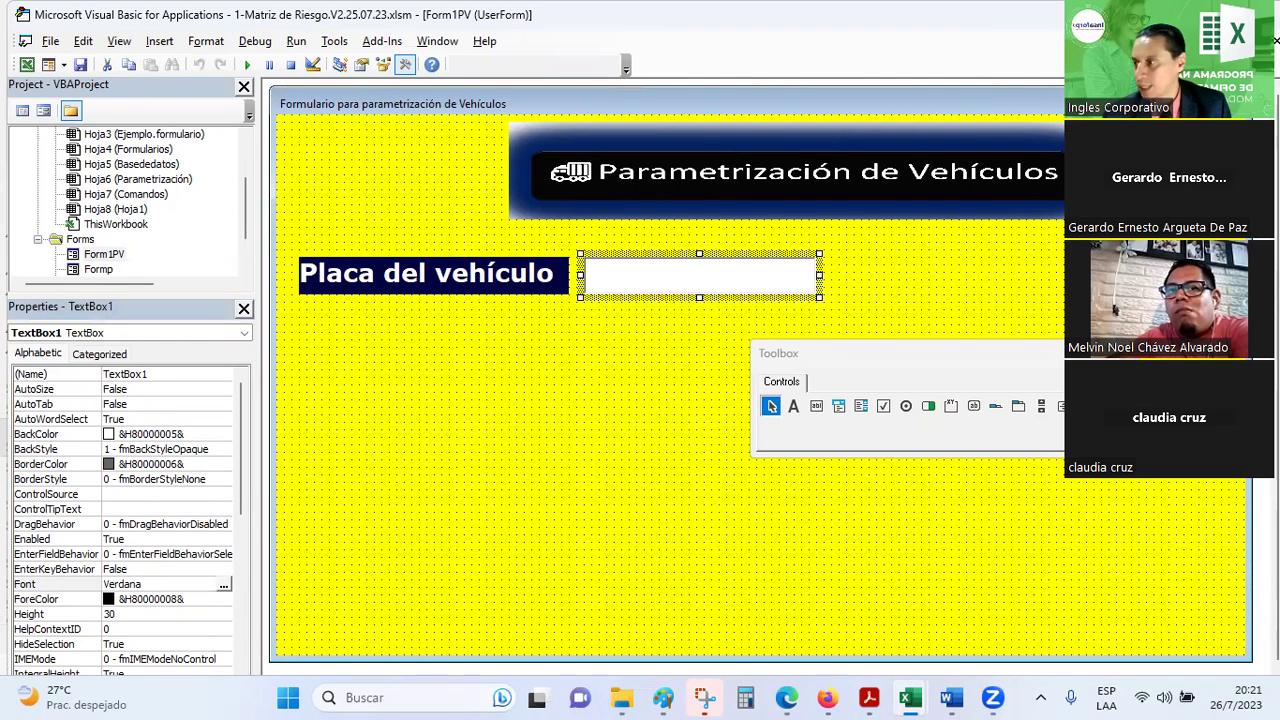
# - In Excel, review the Marca, Año del modelo, Tipo de combustible, Capacidad de peso and Largo input cells
pyautogui.moveTo(910, 698)
pyautogui.click(810, 620)
pyautogui.scroll(4, 528, 352)
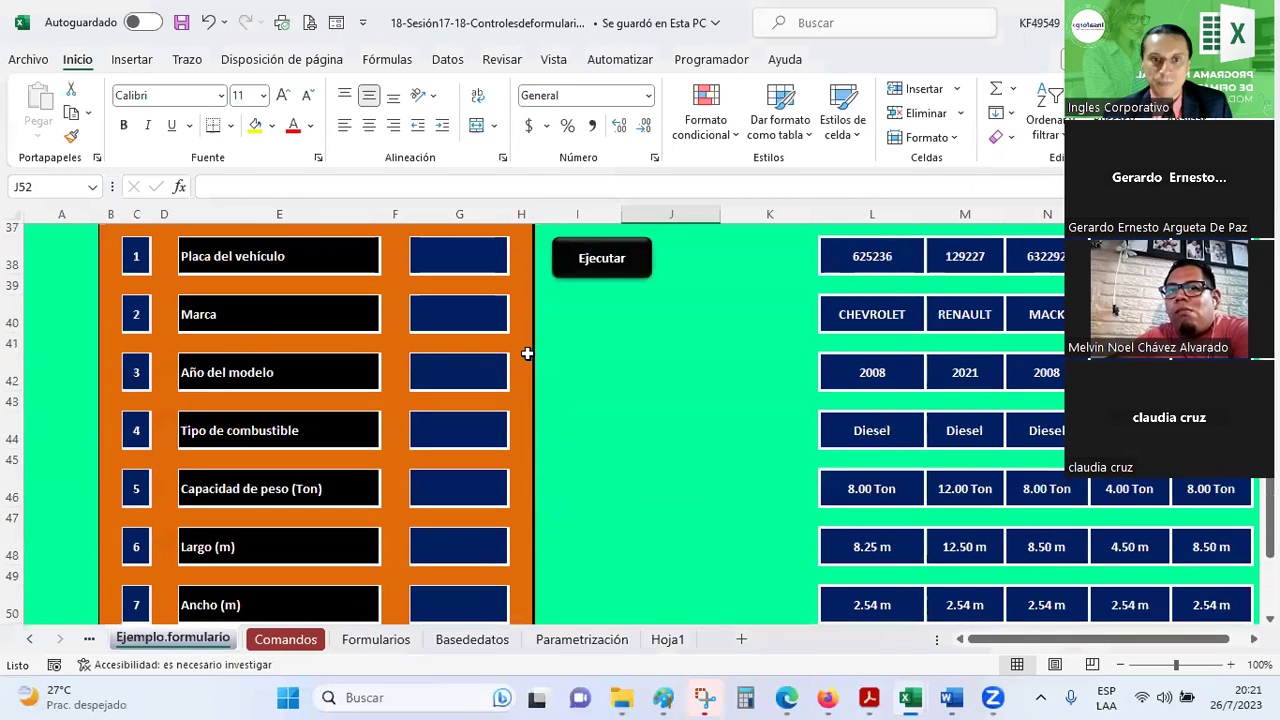
pyautogui.scroll(1, 527, 353)
pyautogui.click(470, 361)
pyautogui.click(458, 430)
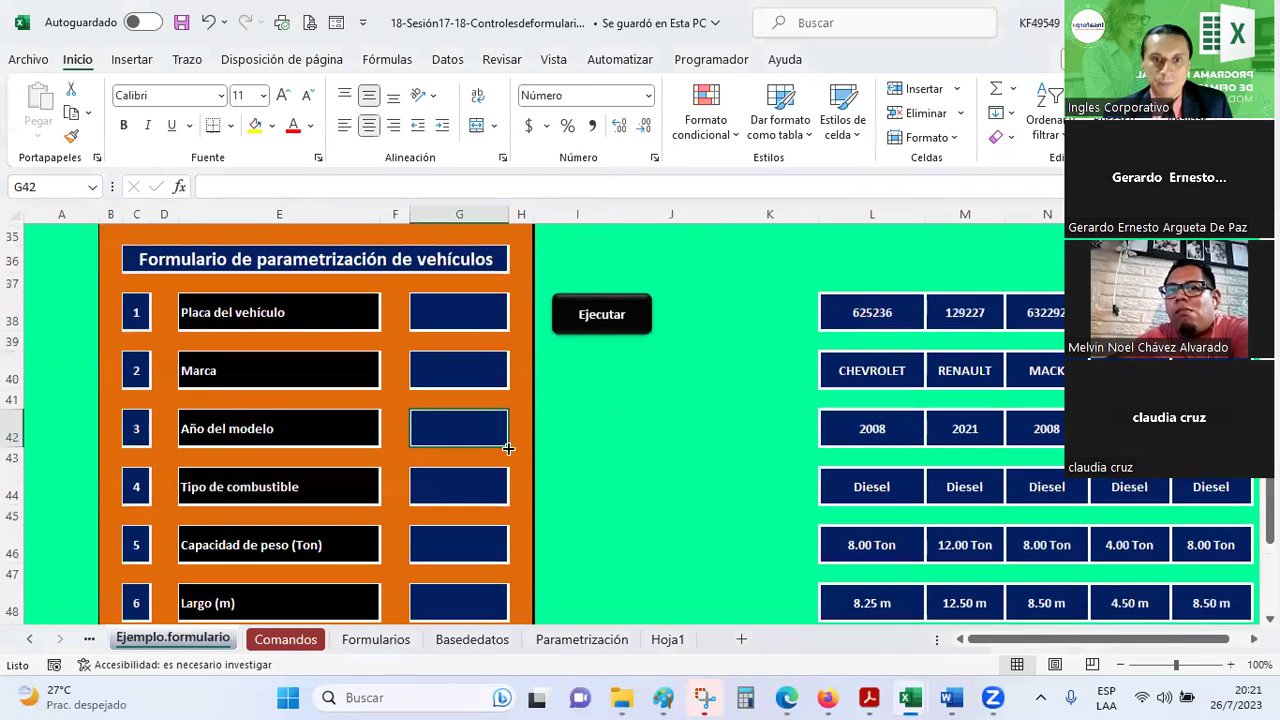
pyautogui.click(480, 500)
pyautogui.click(491, 543)
pyautogui.click(486, 590)
pyautogui.scroll(-3, 469, 503)
pyautogui.scroll(-1, 465, 504)
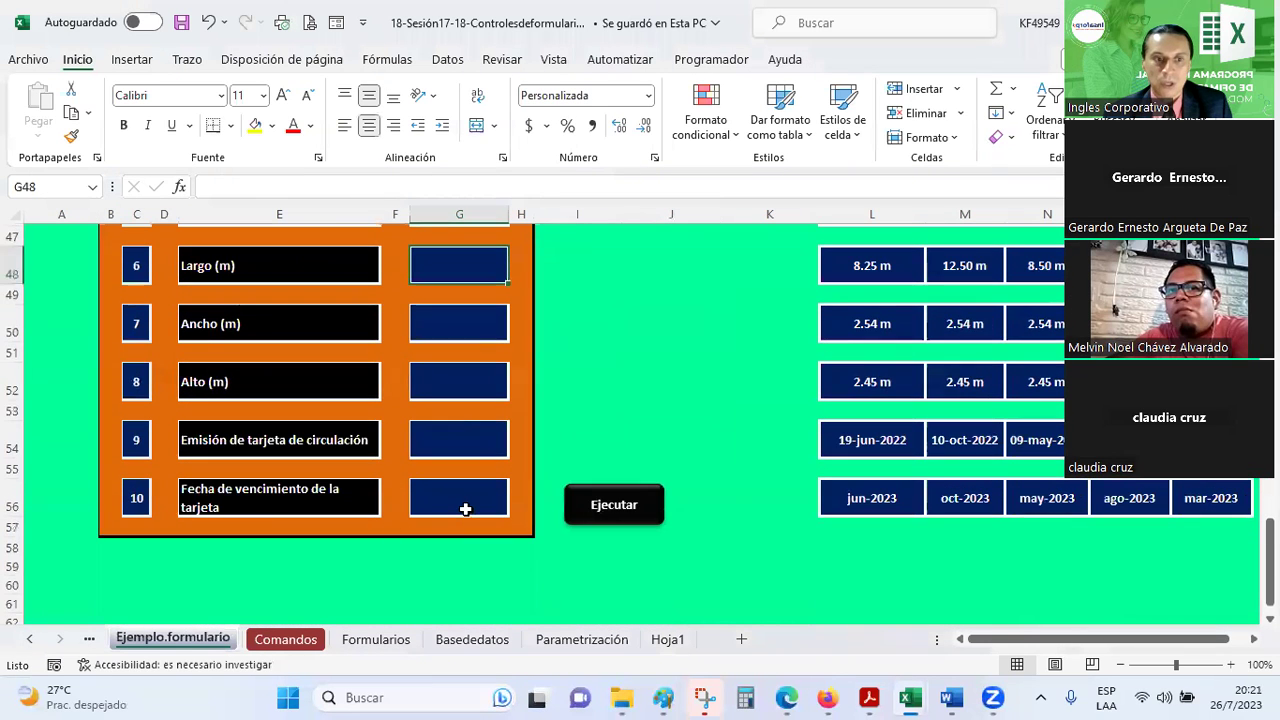
pyautogui.scroll(4, 400, 428)
pyautogui.scroll(2, 398, 428)
# - Check the Tipo de combustible fuel-type dropdown list, then return to the VBA editor
pyautogui.click(357, 423)
pyautogui.click(460, 540)
pyautogui.scroll(-2, 499, 495)
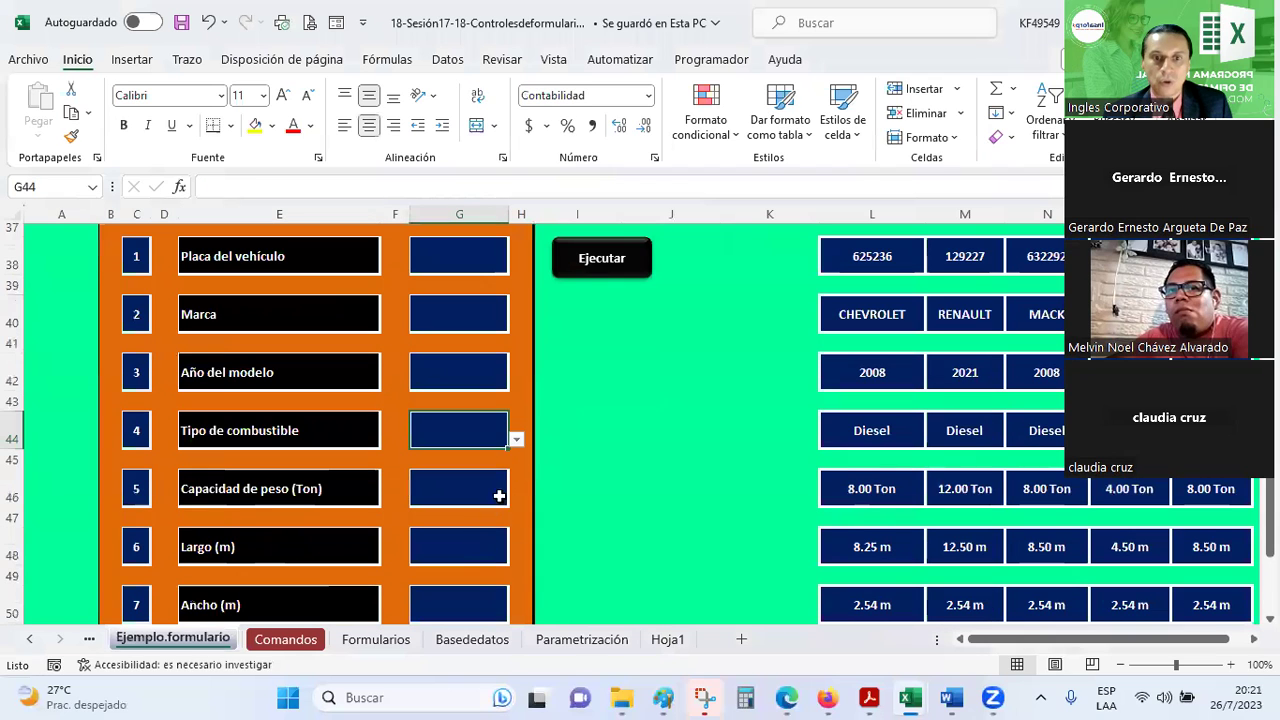
pyautogui.click(517, 440)
pyautogui.click(270, 430)
pyautogui.click(266, 428)
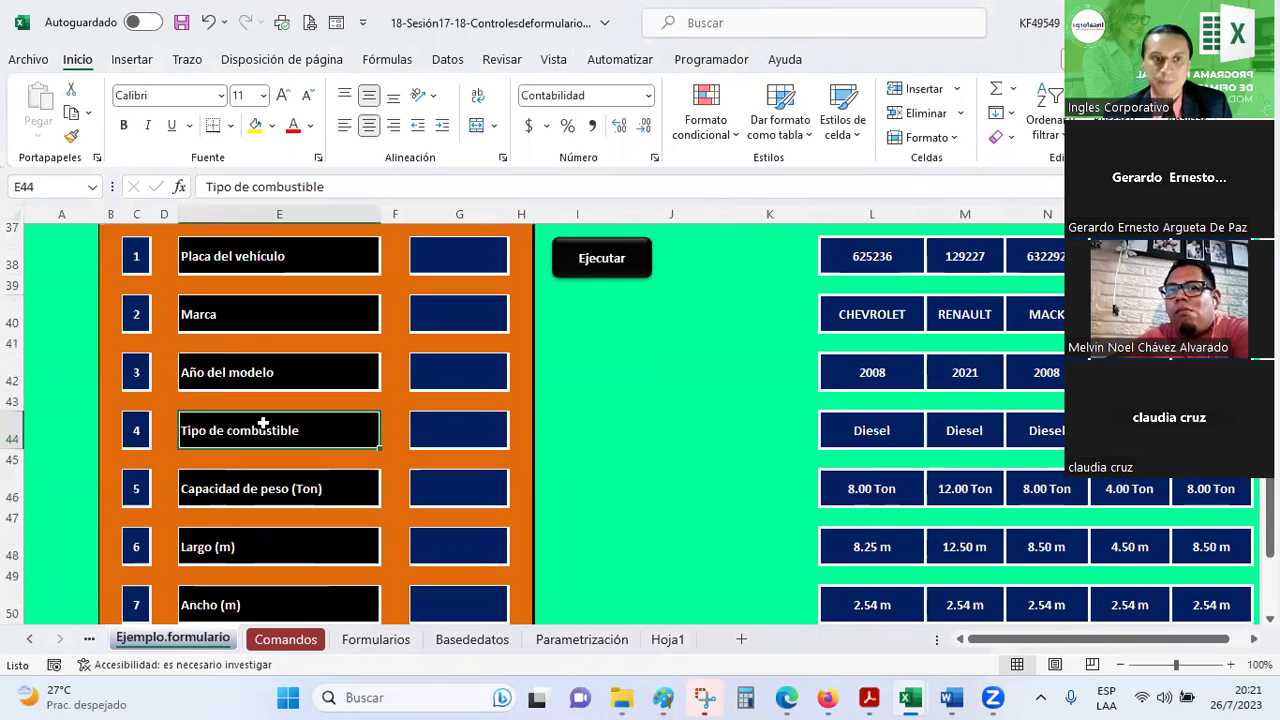
pyautogui.hotkey('alt', 'Tab')
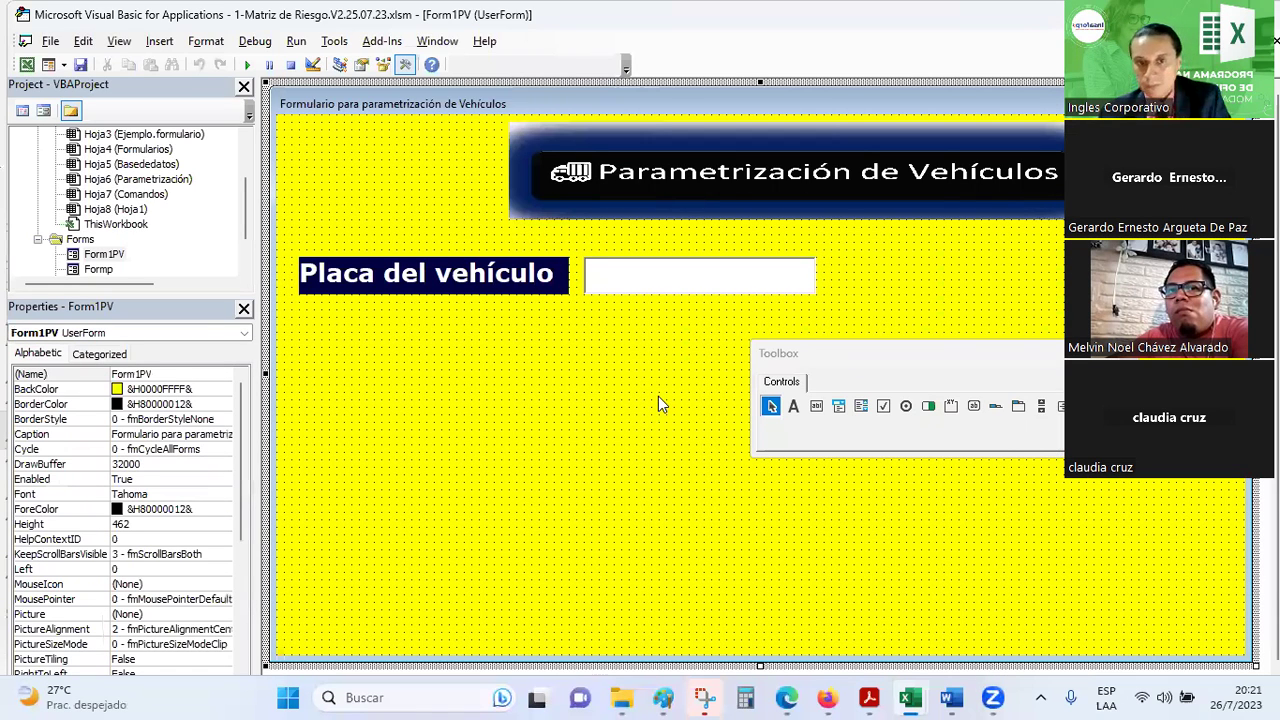
# - Paste a copy of the Placa del vehículo label and textbox as the second row
pyautogui.click(515, 285)
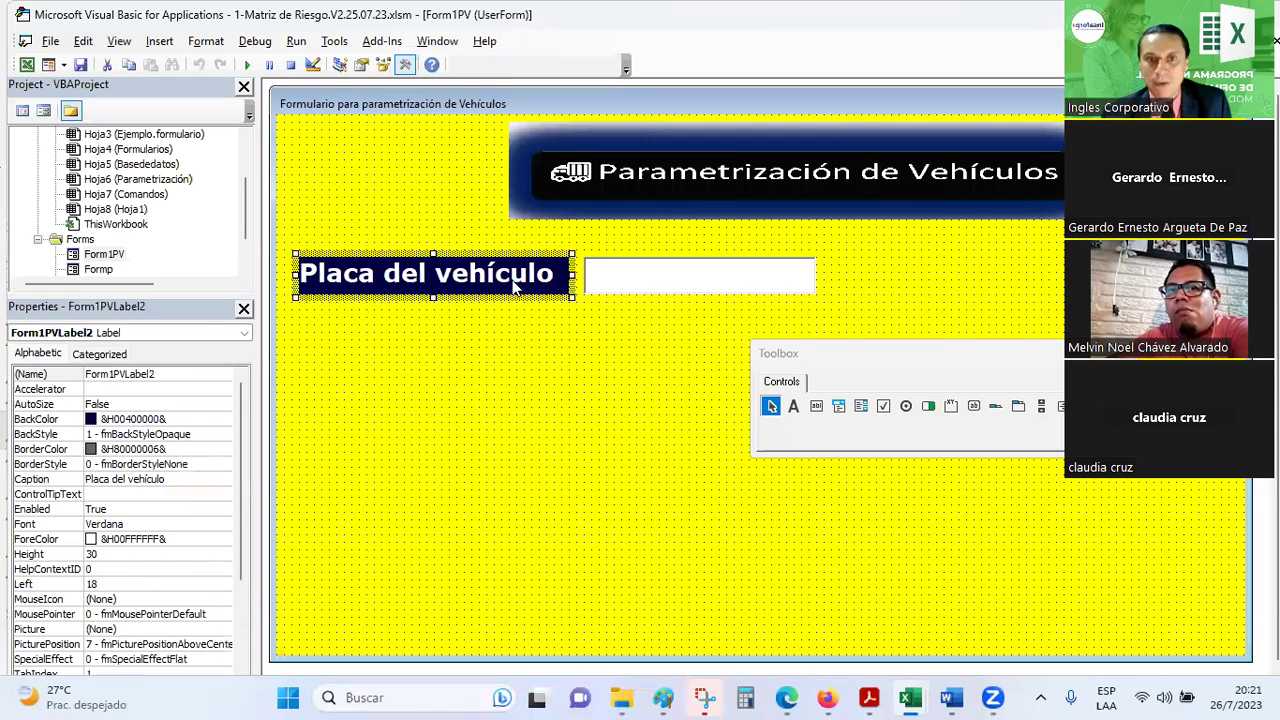
pyautogui.keyDown('ctrl'); pyautogui.click(651, 285); pyautogui.keyUp('ctrl')
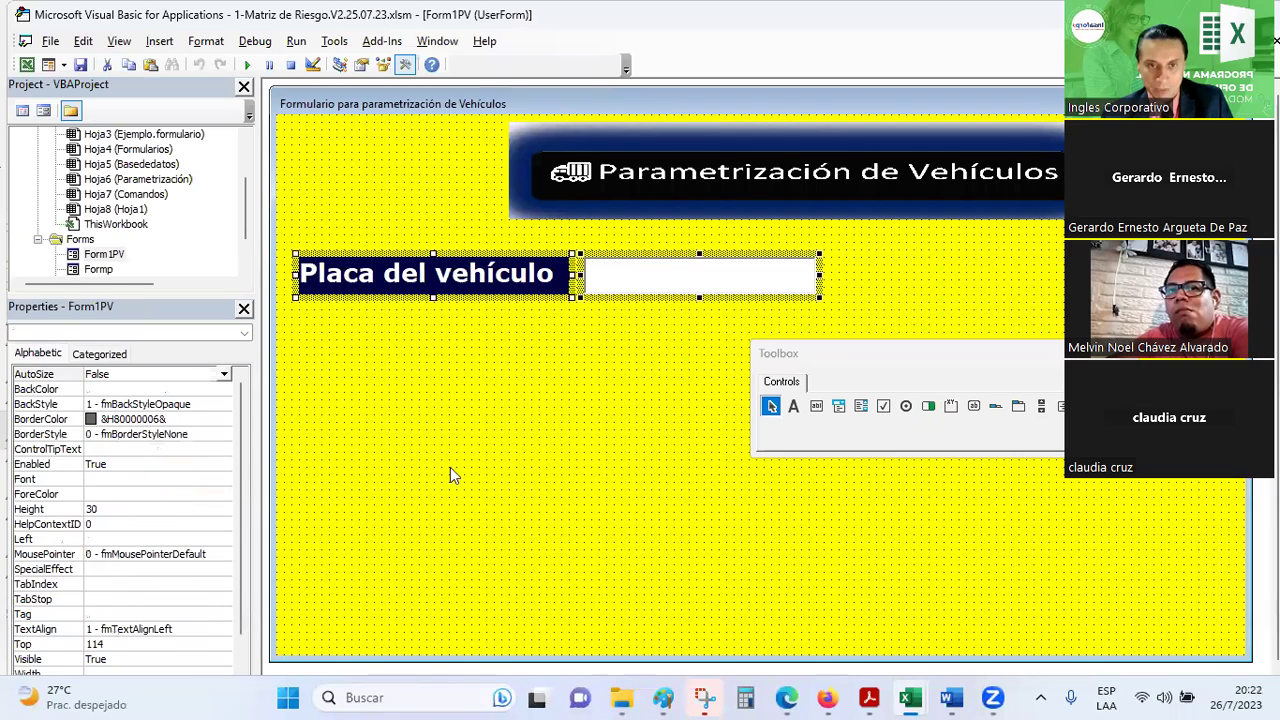
pyautogui.click(308, 347)
pyautogui.hotkey('ctrl', 'v')
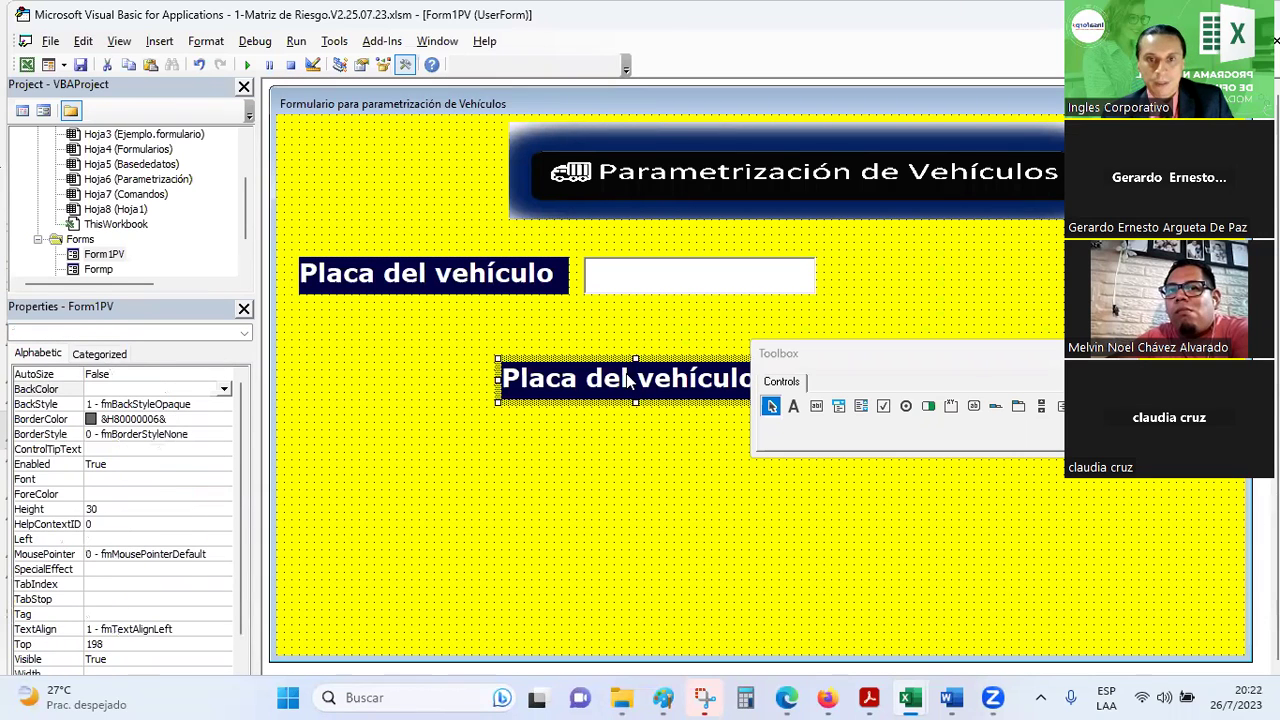
pyautogui.moveTo(612, 355); pyautogui.dragTo(413, 368)
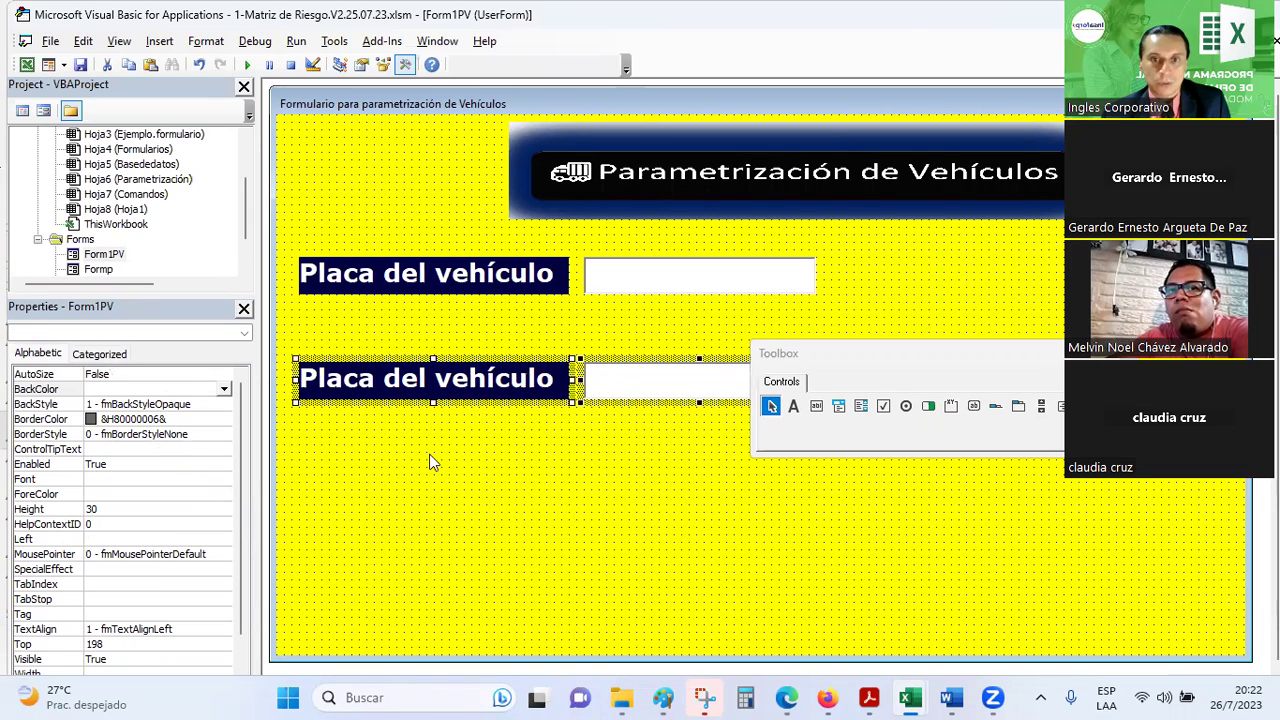
pyautogui.moveTo(965, 362); pyautogui.dragTo(1077, 245)
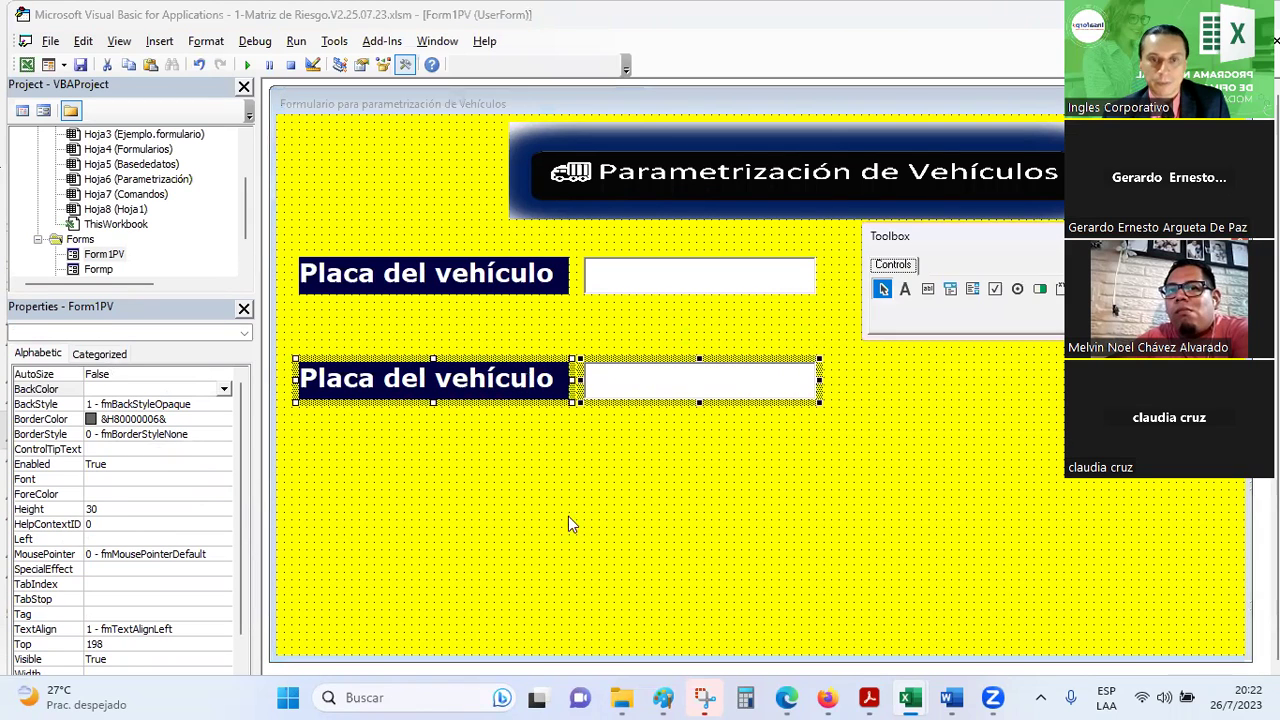
pyautogui.click(480, 512)
pyautogui.press('super')
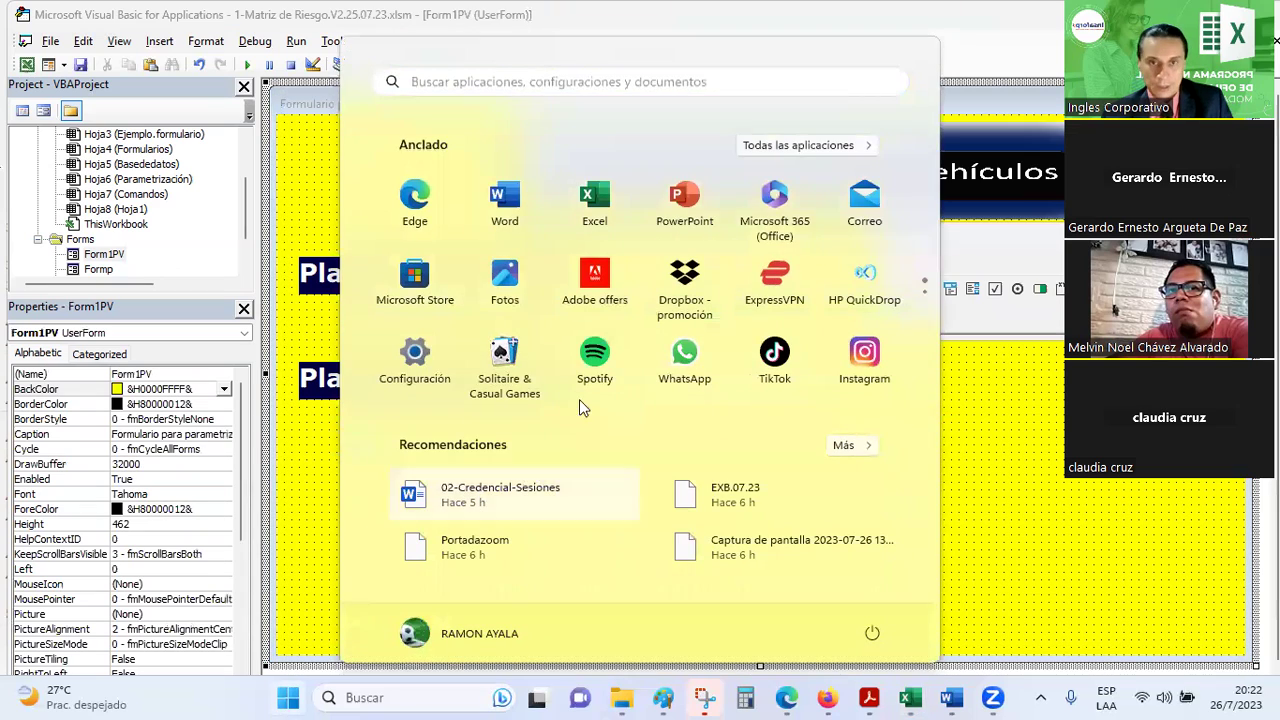
pyautogui.click(1173, 487)
# - Paste two more label and textbox pairs as the third and fourth rows
pyautogui.hotkey('ctrl', 'v')
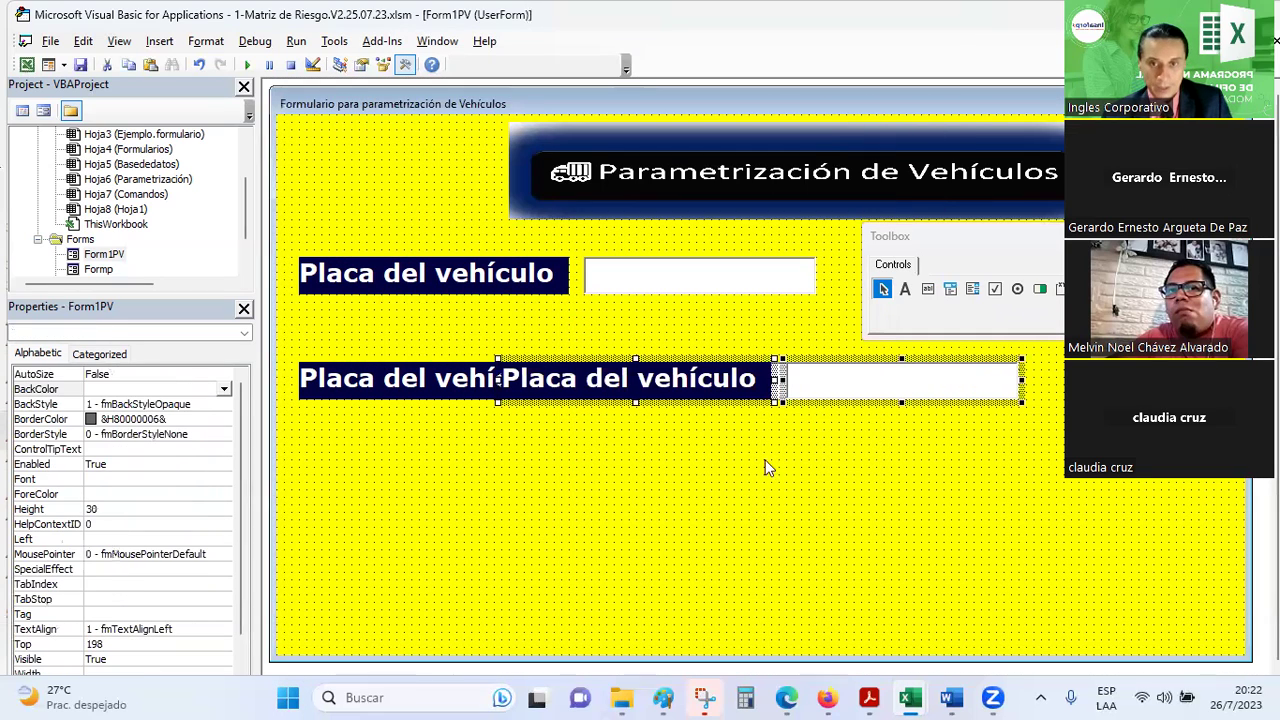
pyautogui.moveTo(533, 356)
pyautogui.mouseDown()
pyautogui.moveTo(364, 422)
pyautogui.moveTo(314, 422)
pyautogui.mouseUp()
pyautogui.click(452, 537)
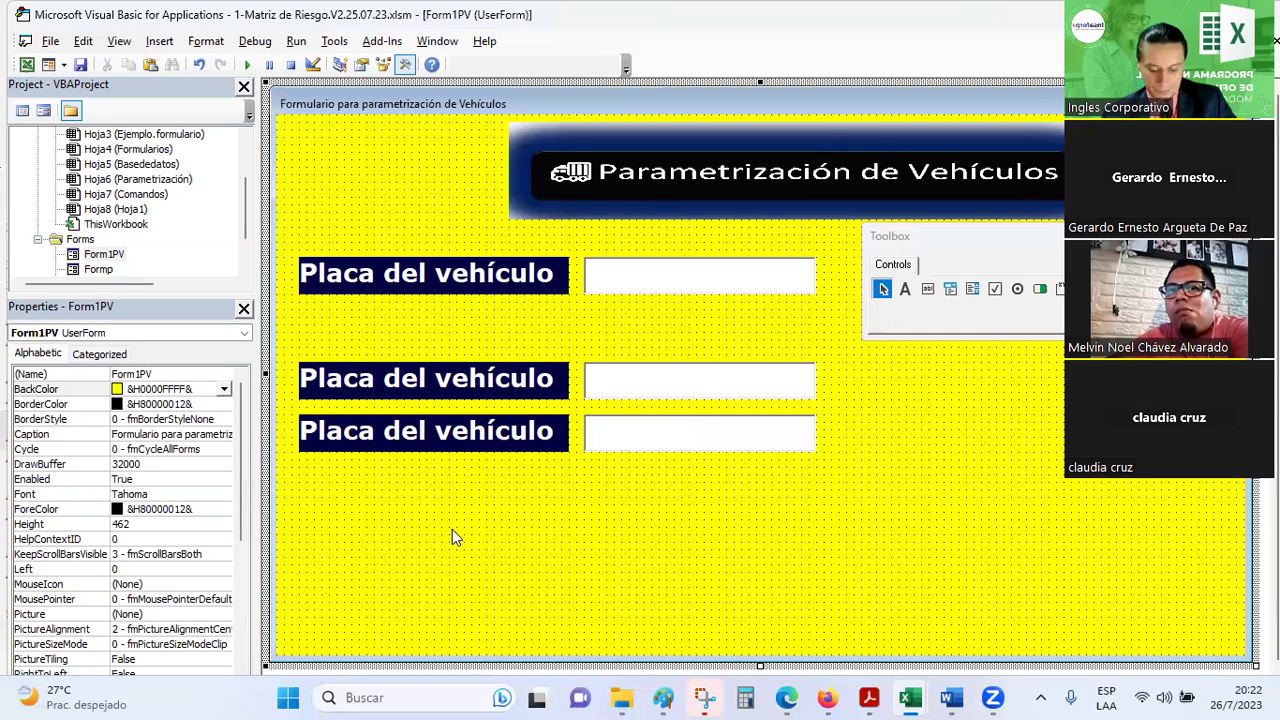
pyautogui.hotkey('ctrl', 'v')
pyautogui.moveTo(556, 354); pyautogui.dragTo(356, 460)
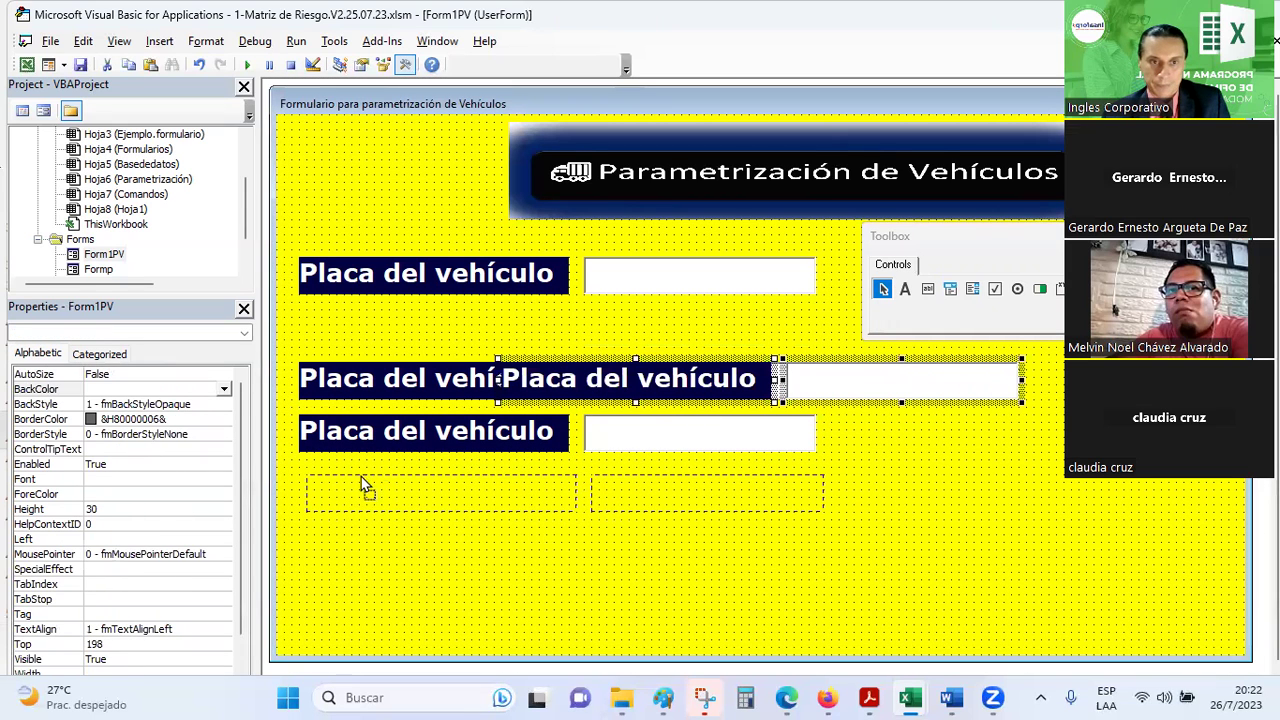
pyautogui.click(920, 446)
# - Add fifth and sixth label-textbox rows and align the fifth row with the others
pyautogui.hotkey('ctrl', 'v')
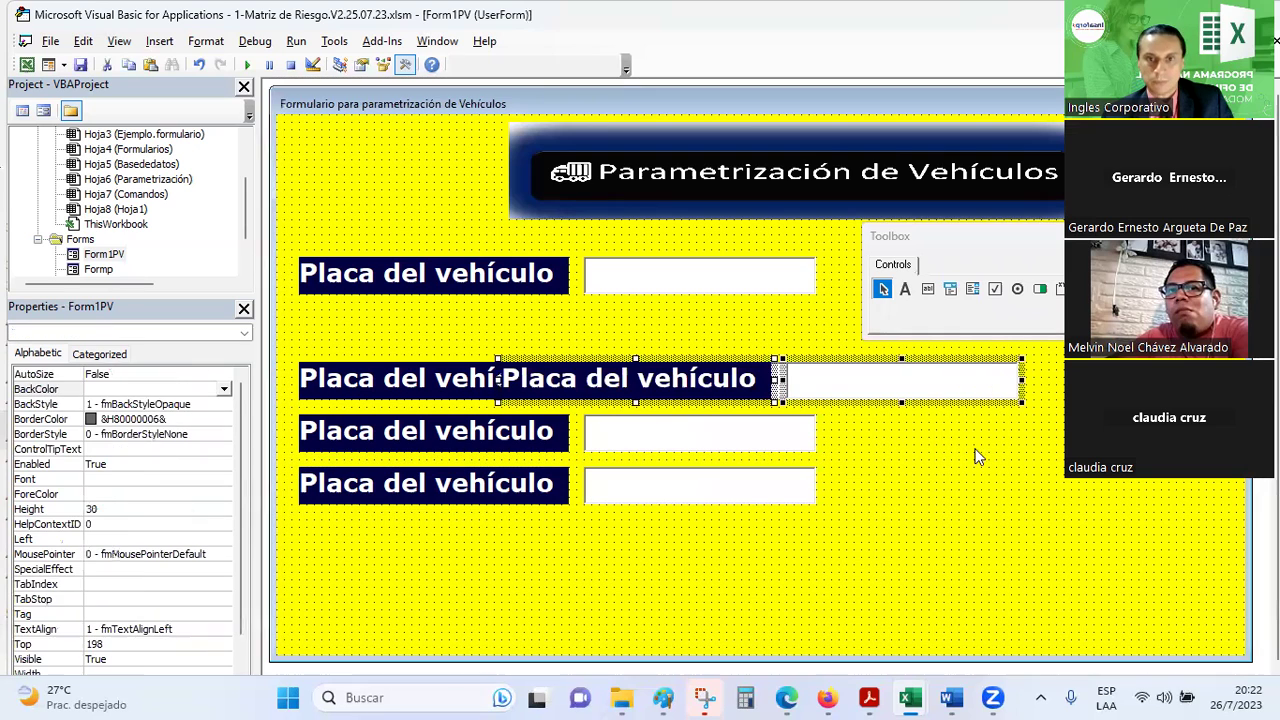
pyautogui.moveTo(600, 370); pyautogui.dragTo(410, 529)
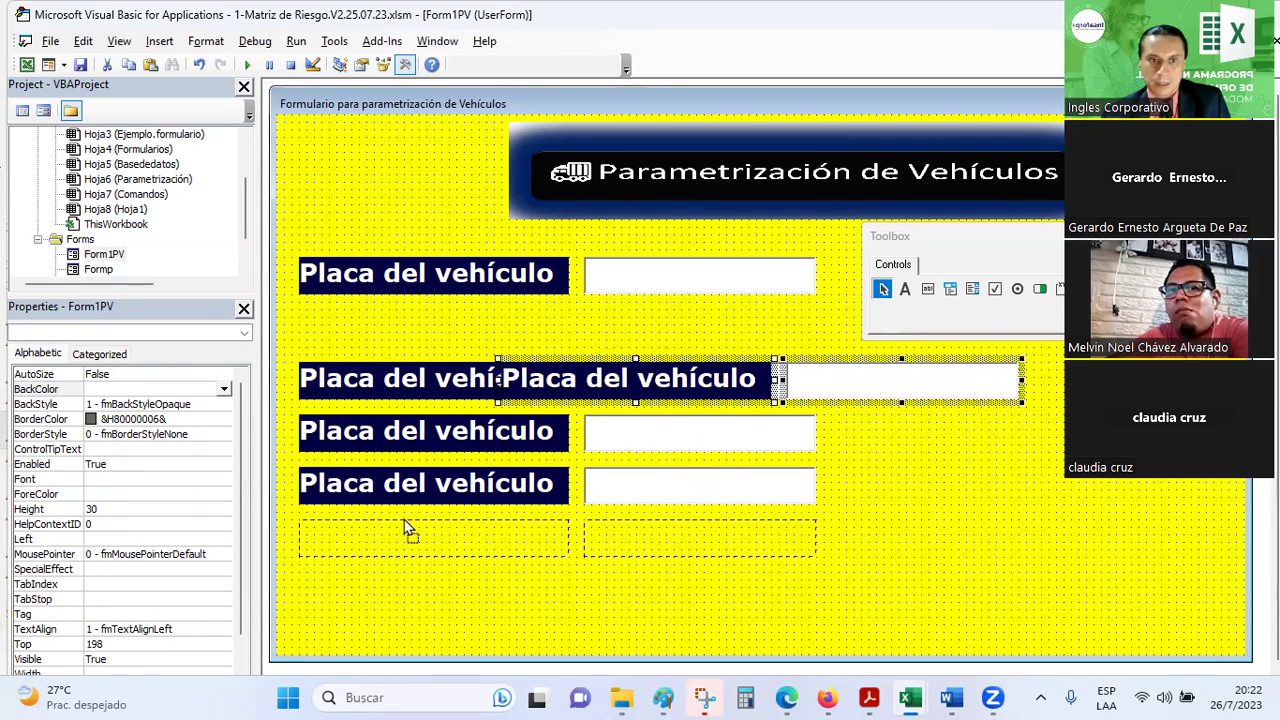
pyautogui.click(1008, 516)
pyautogui.hotkey('ctrl', 'v')
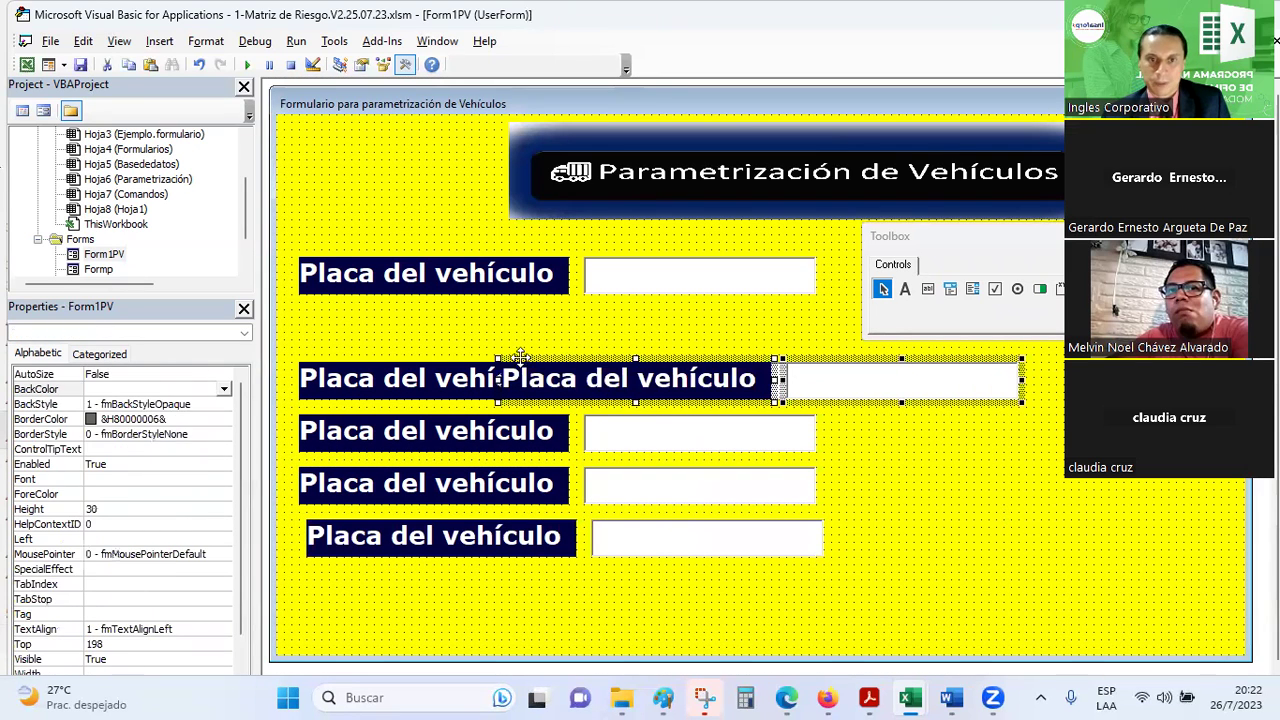
pyautogui.moveTo(514, 360)
pyautogui.mouseDown()
pyautogui.moveTo(342, 572)
pyautogui.moveTo(318, 572)
pyautogui.mouseUp()
pyautogui.click(332, 536)
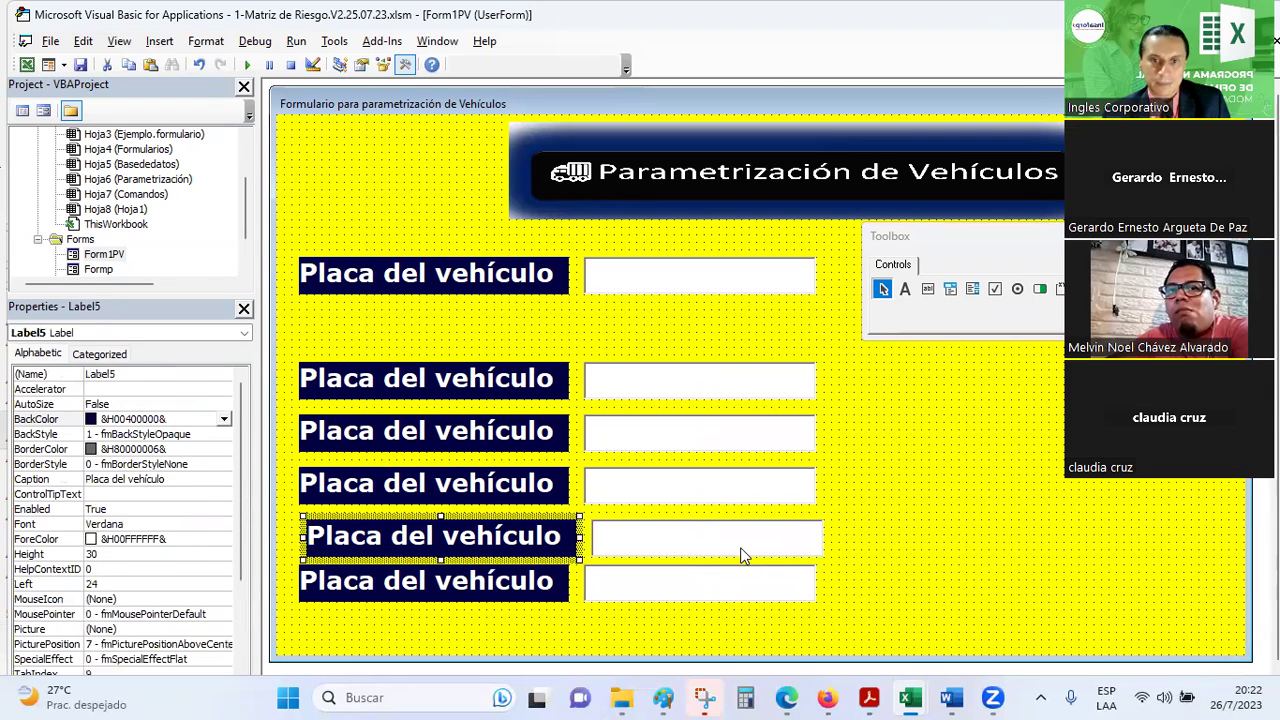
pyautogui.keyDown('ctrl'); pyautogui.click(741, 556); pyautogui.keyUp('ctrl')
pyautogui.moveTo(404, 514); pyautogui.dragTo(396, 516)
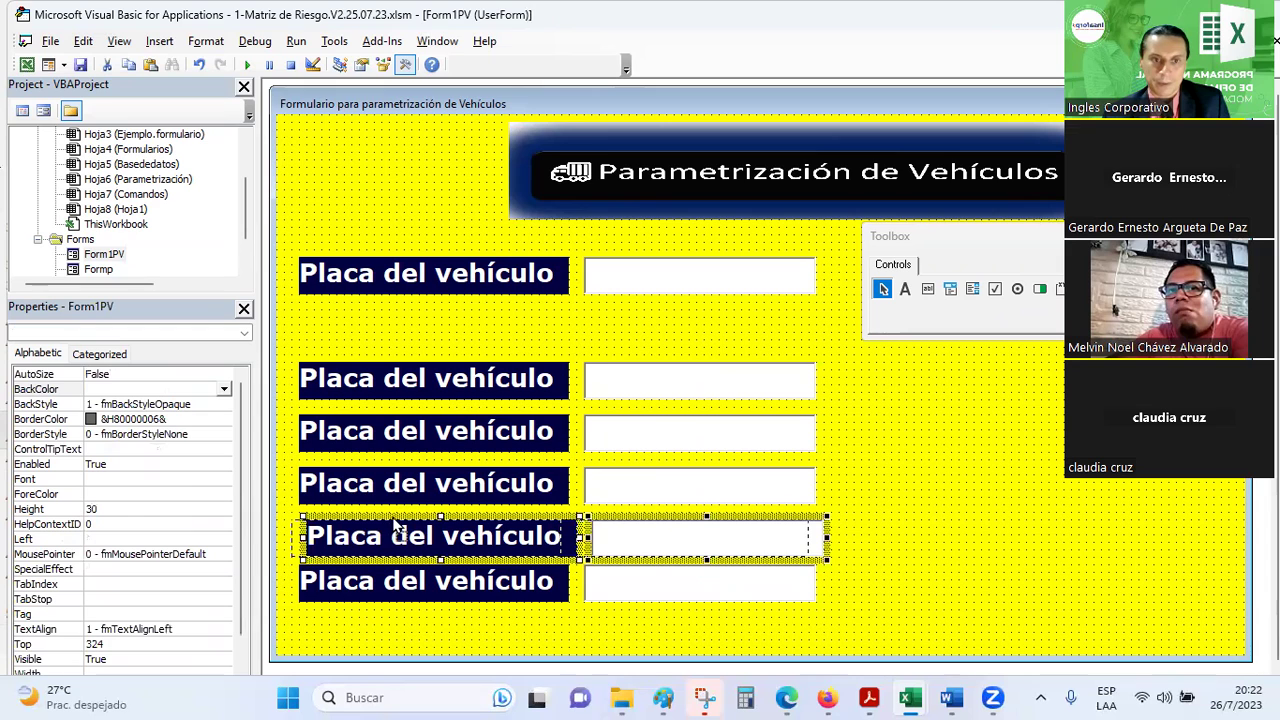
# - Paste a final label-textbox pair as the bottom row and clear the form's right side
pyautogui.hotkey('ctrl', 'c')
pyautogui.click(982, 493)
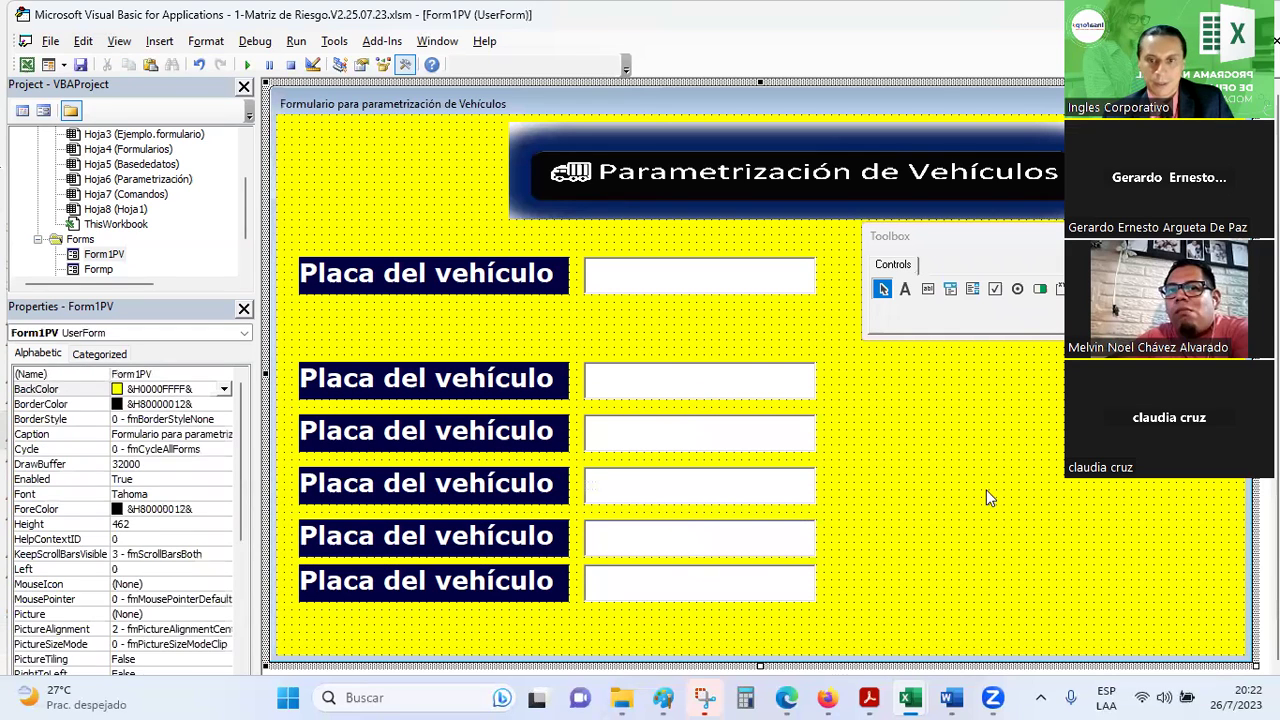
pyautogui.hotkey('ctrl', 'v')
pyautogui.moveTo(633, 357); pyautogui.dragTo(420, 617)
pyautogui.click(1040, 439)
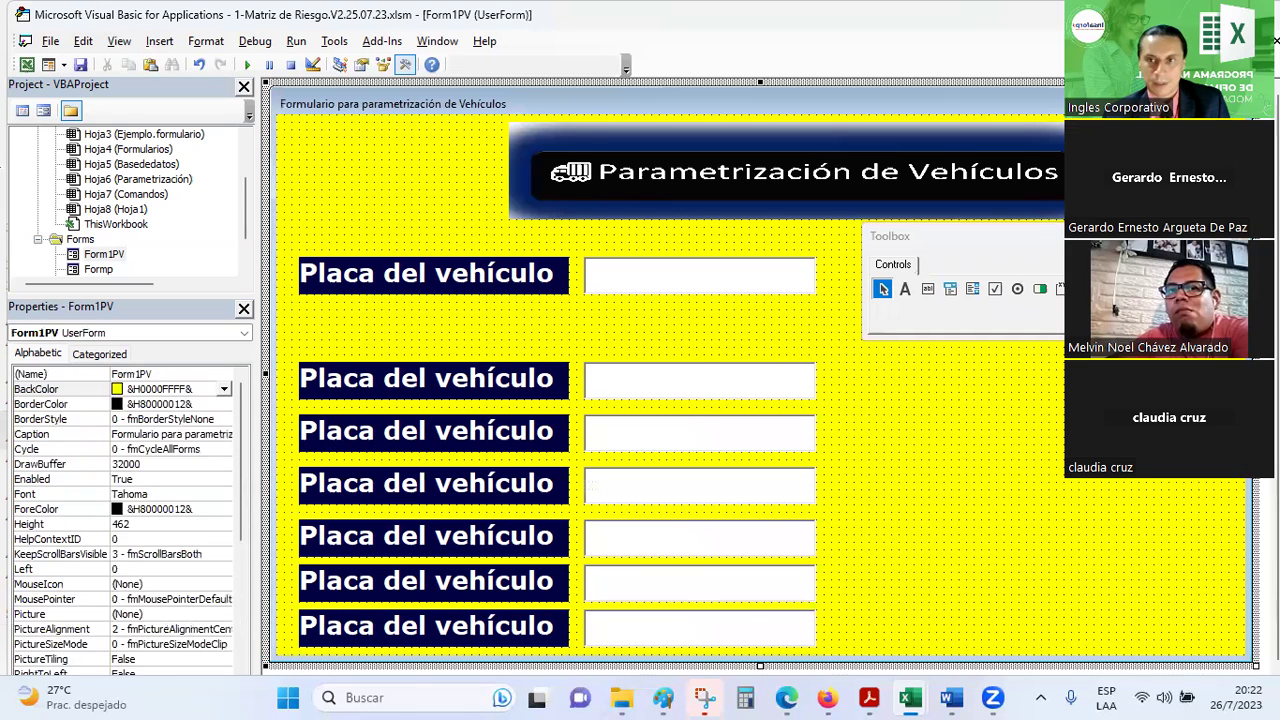
pyautogui.moveTo(1034, 243)
pyautogui.mouseDown()
pyautogui.moveTo(671, 308)
pyautogui.moveTo(539, 131)
pyautogui.mouseUp()
pyautogui.click(1057, 388)
# - Start a right-hand column with a label and its textbox placed beneath it
pyautogui.hotkey('ctrl', 'v')
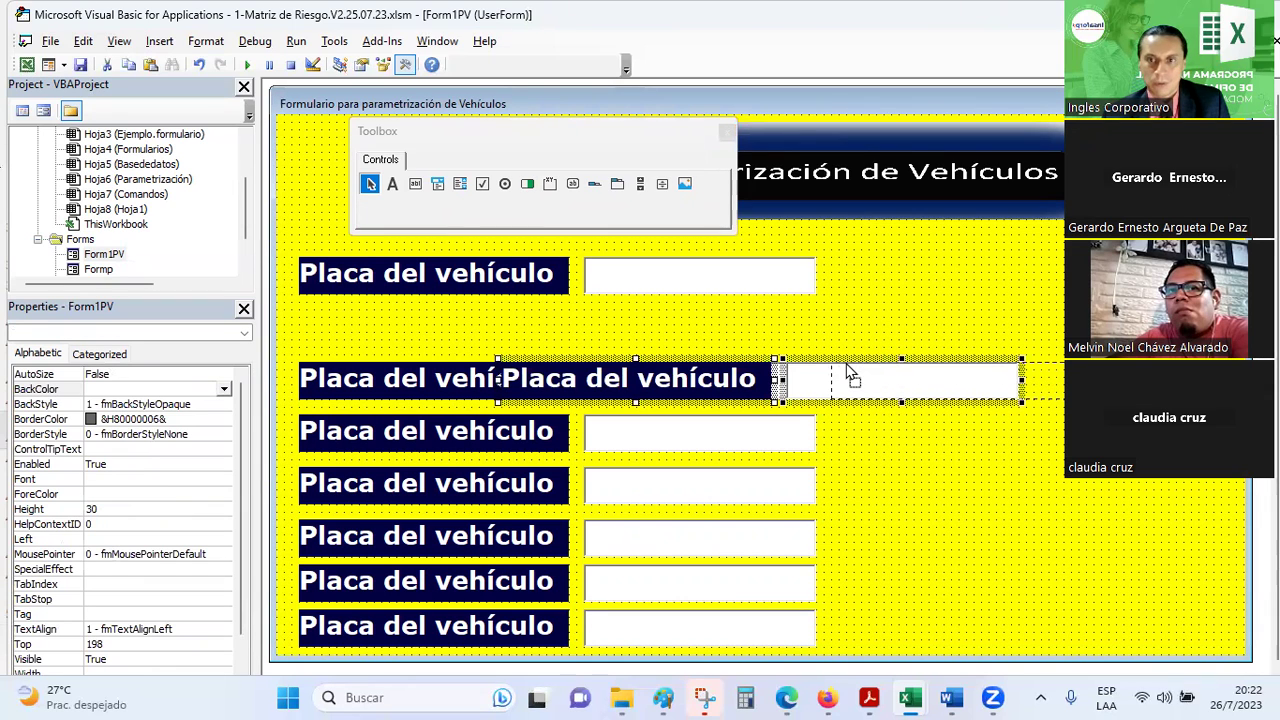
pyautogui.moveTo(797, 375); pyautogui.dragTo(1128, 377)
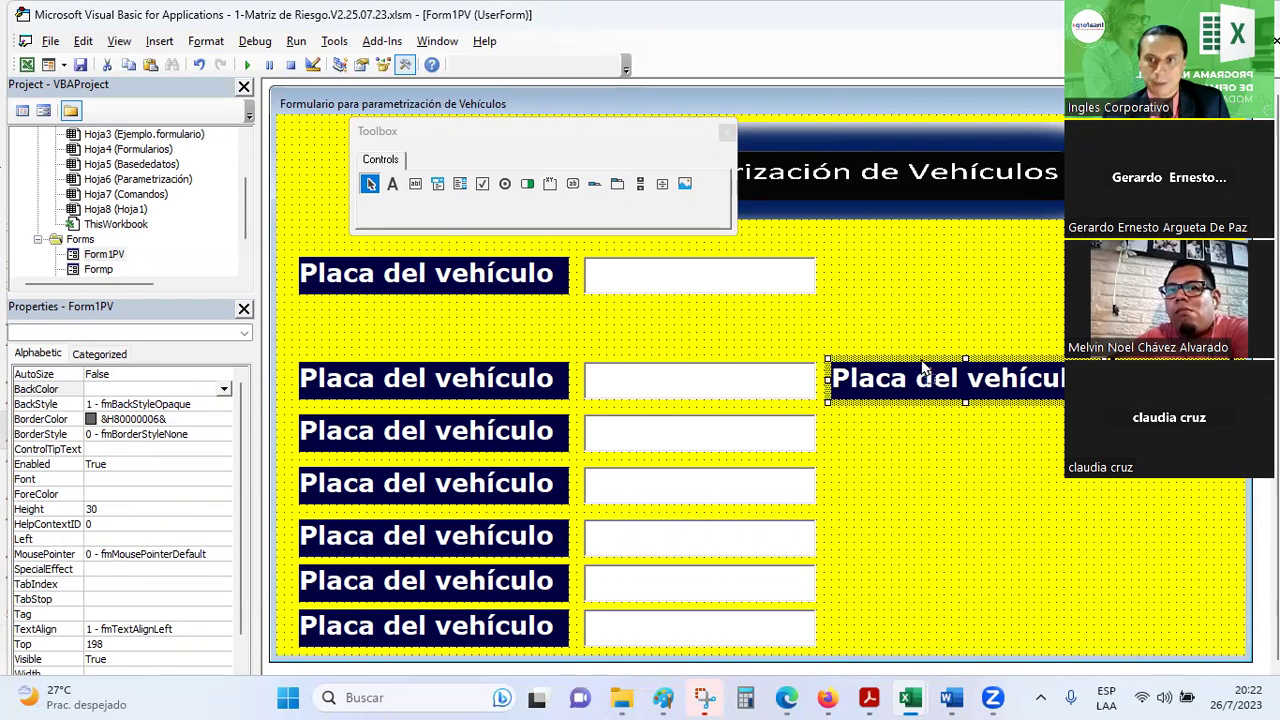
pyautogui.moveTo(910, 355)
pyautogui.mouseDown()
pyautogui.moveTo(945, 365)
pyautogui.moveTo(886, 362)
pyautogui.mouseUp()
pyautogui.press('Escape')
pyautogui.moveTo(1176, 375); pyautogui.dragTo(890, 418)
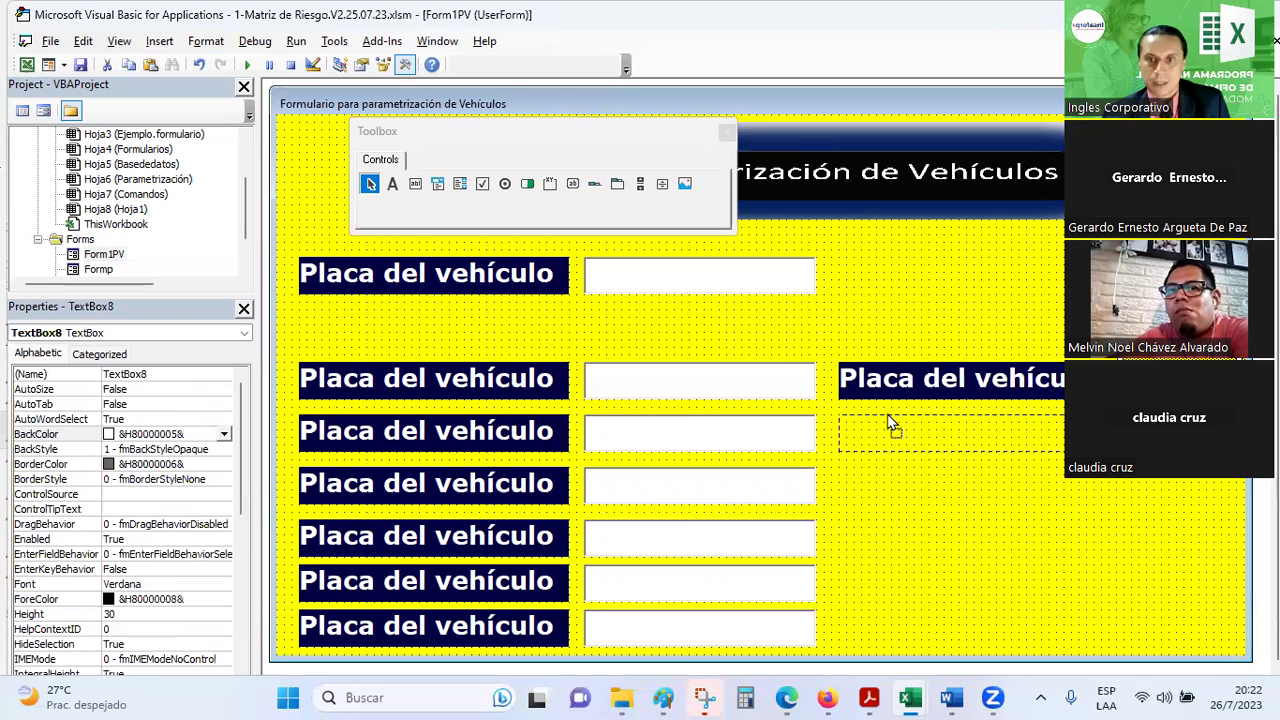
pyautogui.moveTo(888, 418); pyautogui.dragTo(888, 426)
pyautogui.click(937, 521)
# - Copy the right-hand label and textbox pair further down the right column
pyautogui.click(950, 395)
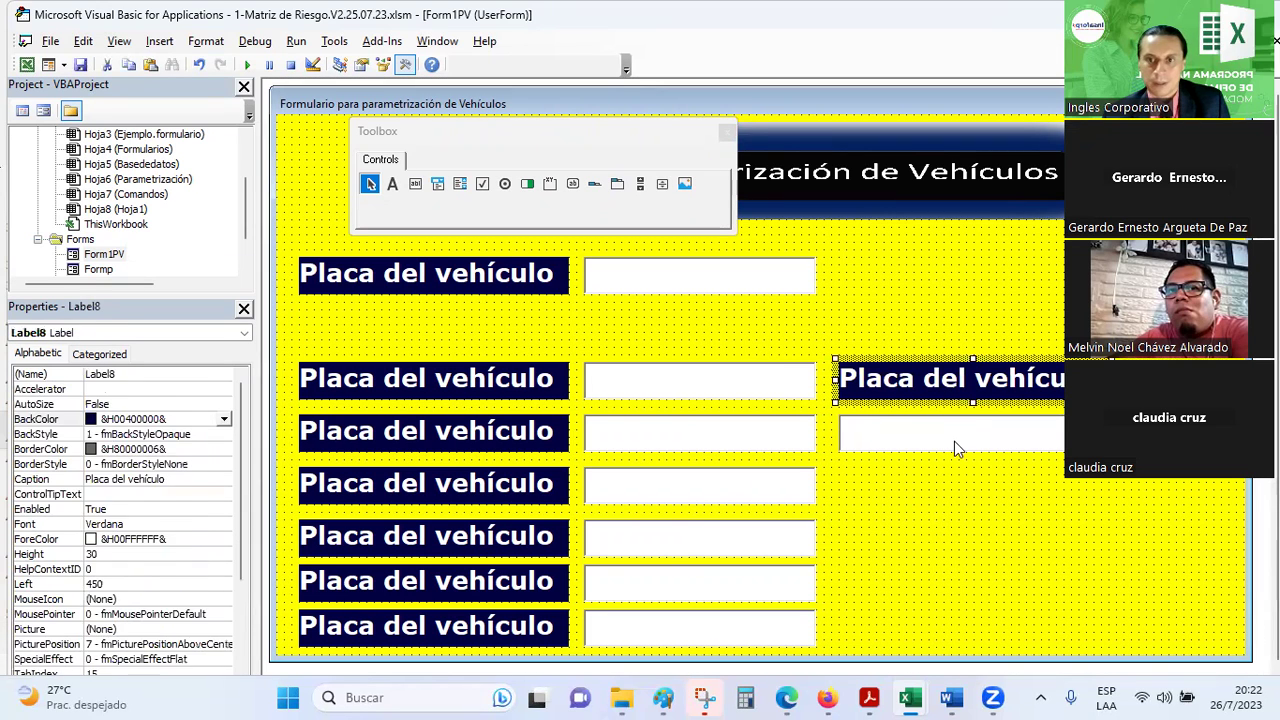
pyautogui.keyDown('ctrl'); pyautogui.click(954, 441); pyautogui.keyUp('ctrl')
pyautogui.hotkey('ctrl', 'c')
pyautogui.hotkey('ctrl', 'v')
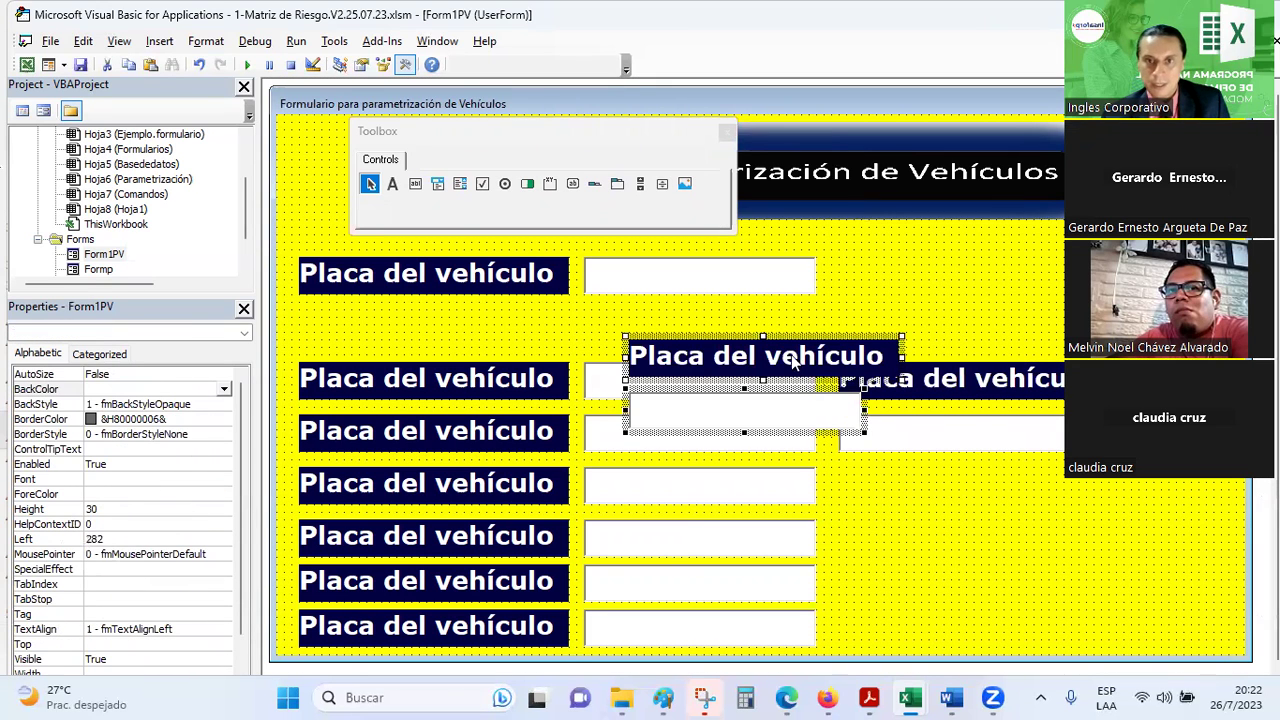
pyautogui.moveTo(791, 339)
pyautogui.mouseDown()
pyautogui.moveTo(945, 463)
pyautogui.moveTo(1000, 468)
pyautogui.mouseUp()
pyautogui.click(999, 306)
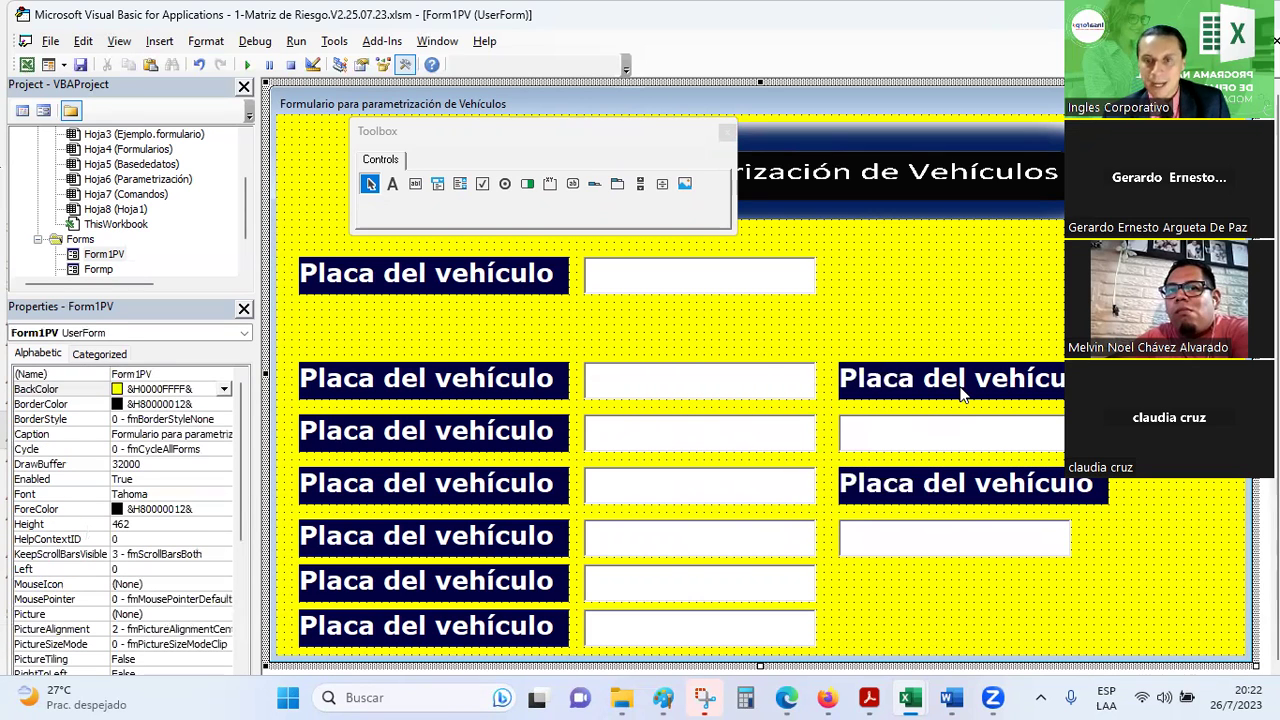
# - Shift the top right-hand label leftward and select the textbox beside the top label
pyautogui.click(921, 386)
pyautogui.moveTo(921, 386)
pyautogui.mouseDown()
pyautogui.moveTo(712, 388)
pyautogui.moveTo(385, 320)
pyautogui.mouseUp()
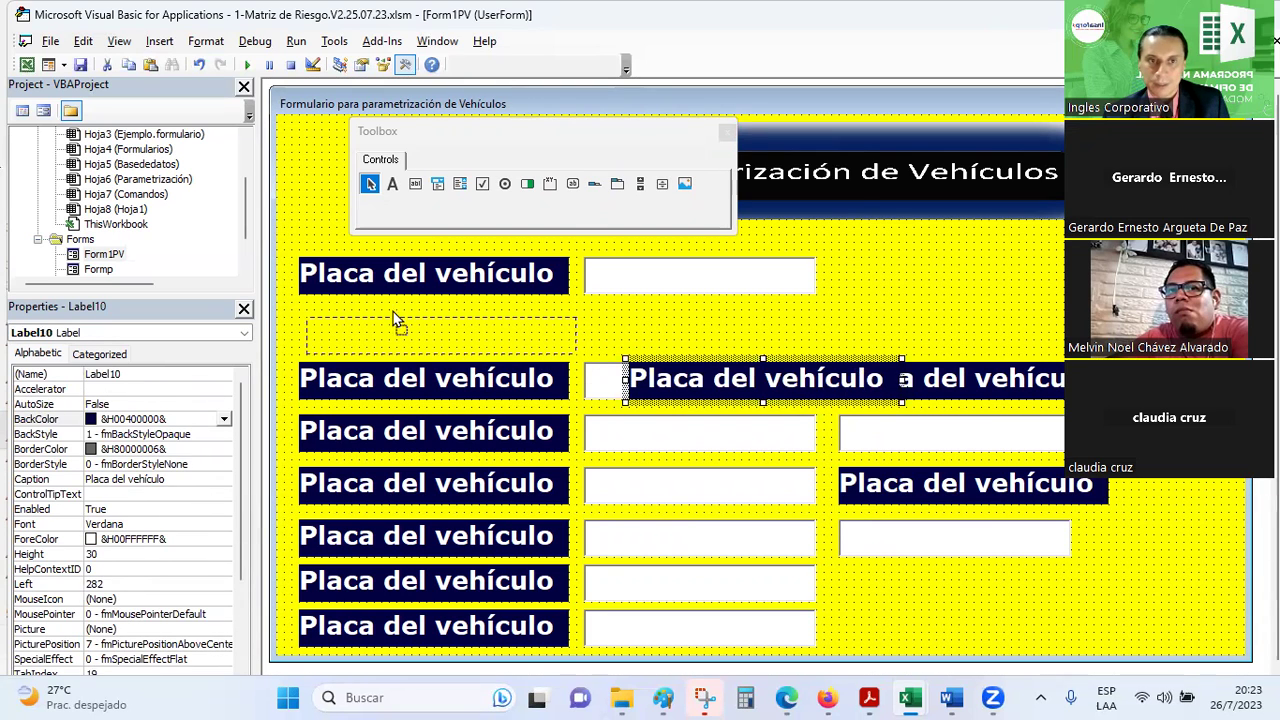
pyautogui.click(639, 324)
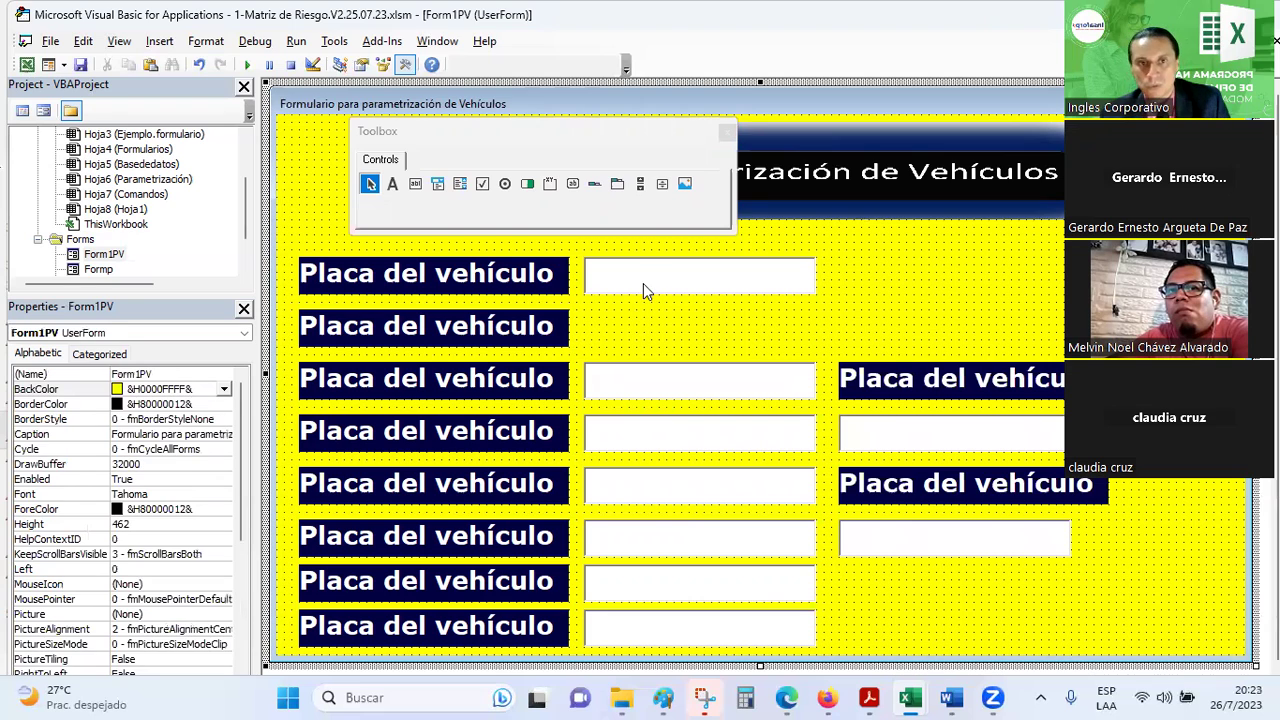
pyautogui.click(644, 286)
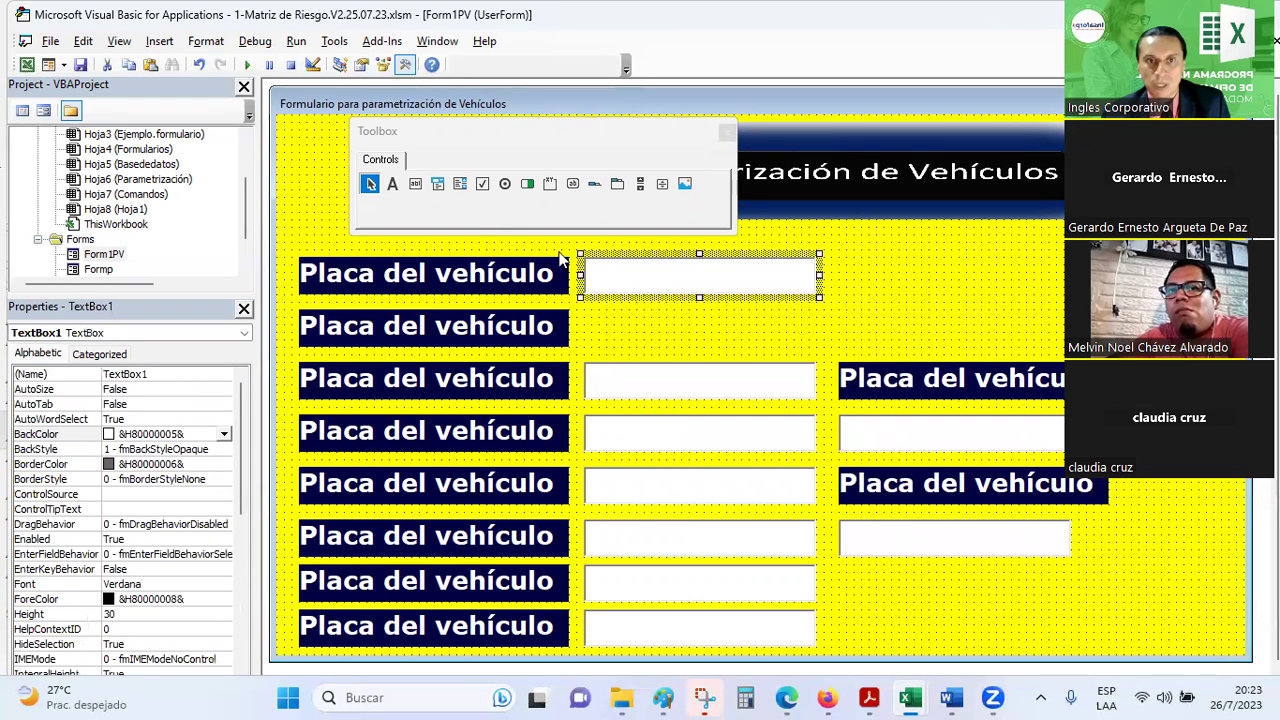
# - Draw a ComboBox beside the second label and align it with the label
pyautogui.click(437, 186)
pyautogui.moveTo(585, 319)
pyautogui.mouseDown()
pyautogui.moveTo(817, 346)
pyautogui.moveTo(812, 358)
pyautogui.mouseUp()
pyautogui.doubleClick(810, 345)
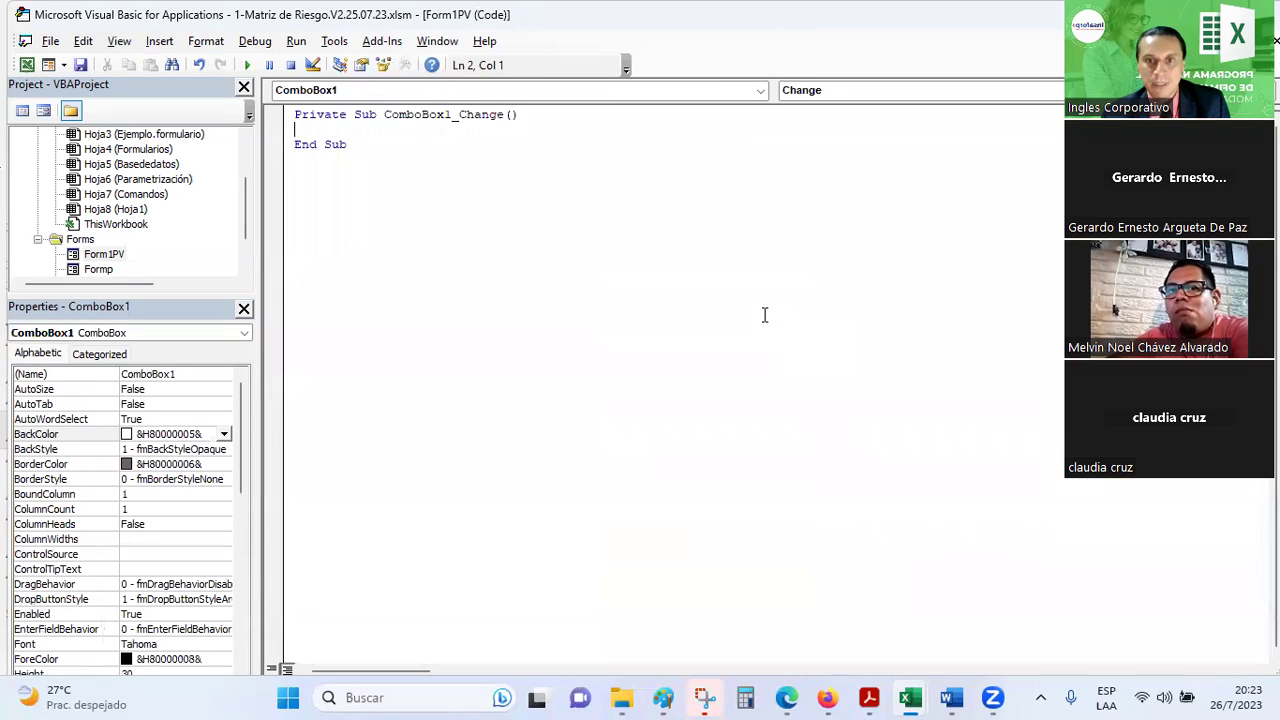
pyautogui.doubleClick(98, 256)
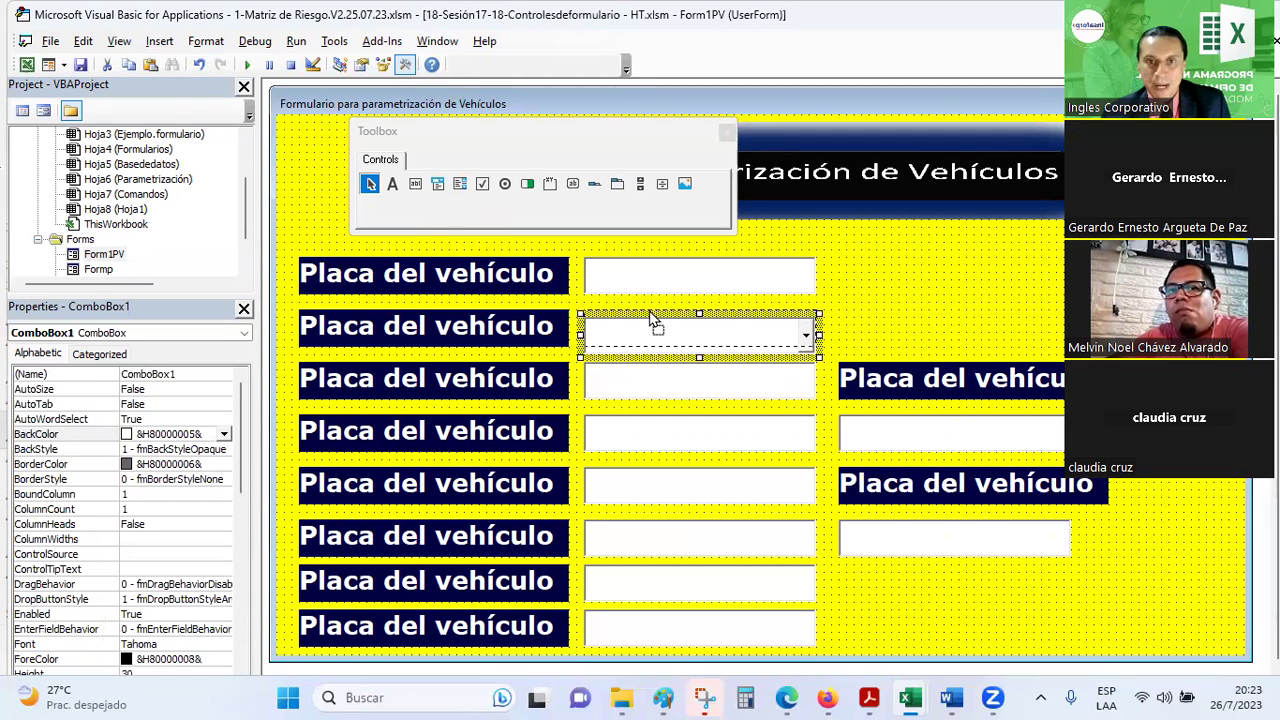
pyautogui.moveTo(655, 322); pyautogui.dragTo(655, 314)
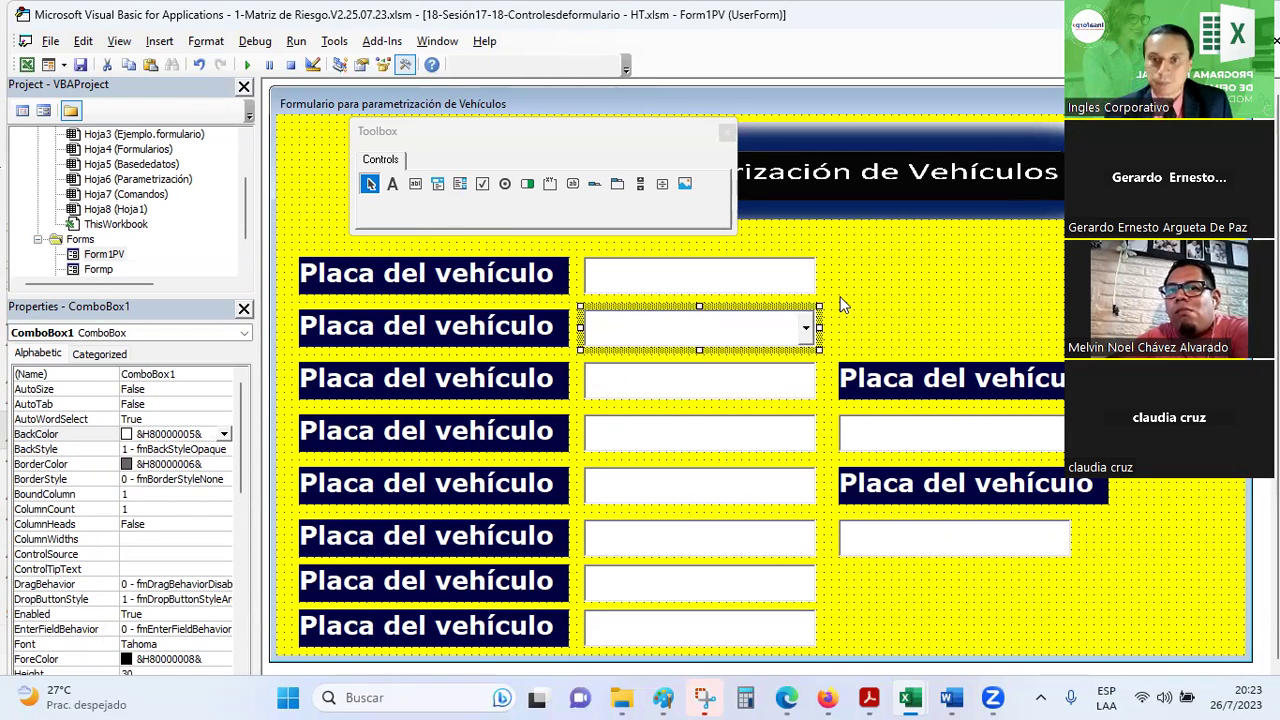
pyautogui.click(842, 305)
# - Move the four right-column labels and textboxes up to the top rows
pyautogui.click(897, 400)
pyautogui.keyDown('ctrl'); pyautogui.click(897, 435); pyautogui.keyUp('ctrl')
pyautogui.keyDown('ctrl'); pyautogui.click(897, 492); pyautogui.keyUp('ctrl')
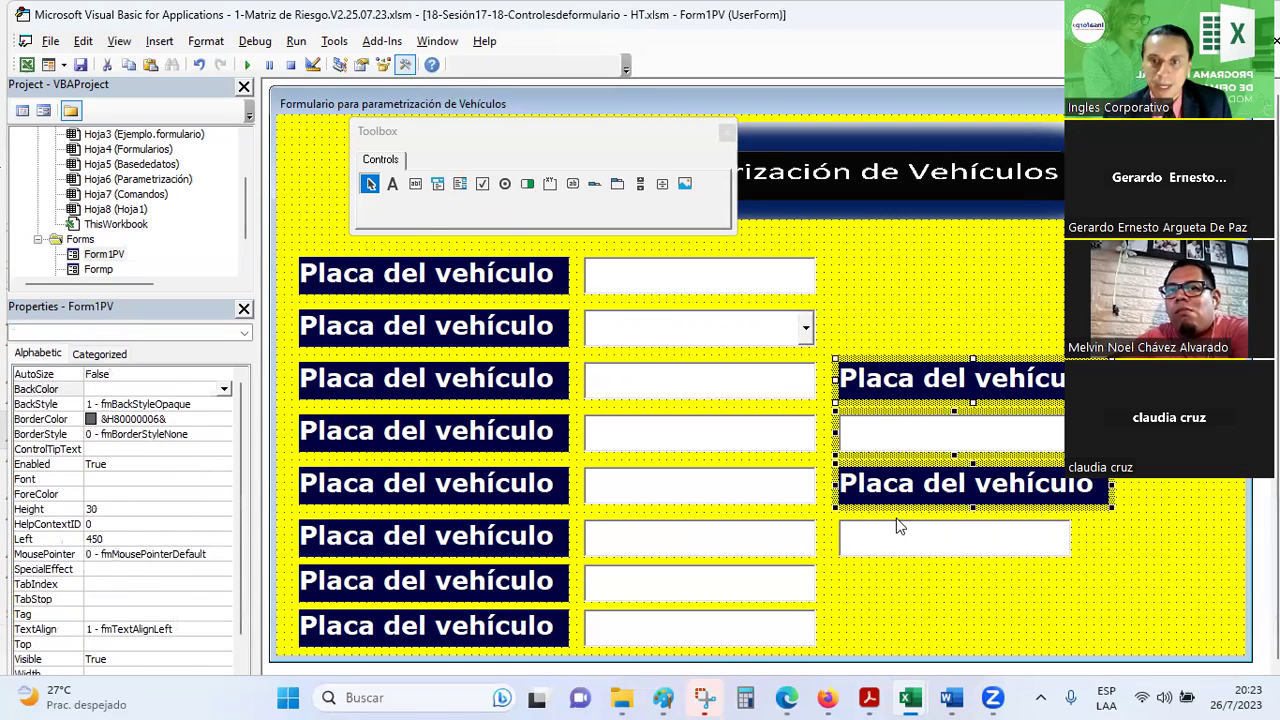
pyautogui.keyDown('ctrl'); pyautogui.click(897, 541); pyautogui.keyUp('ctrl')
pyautogui.moveTo(910, 370); pyautogui.dragTo(915, 265)
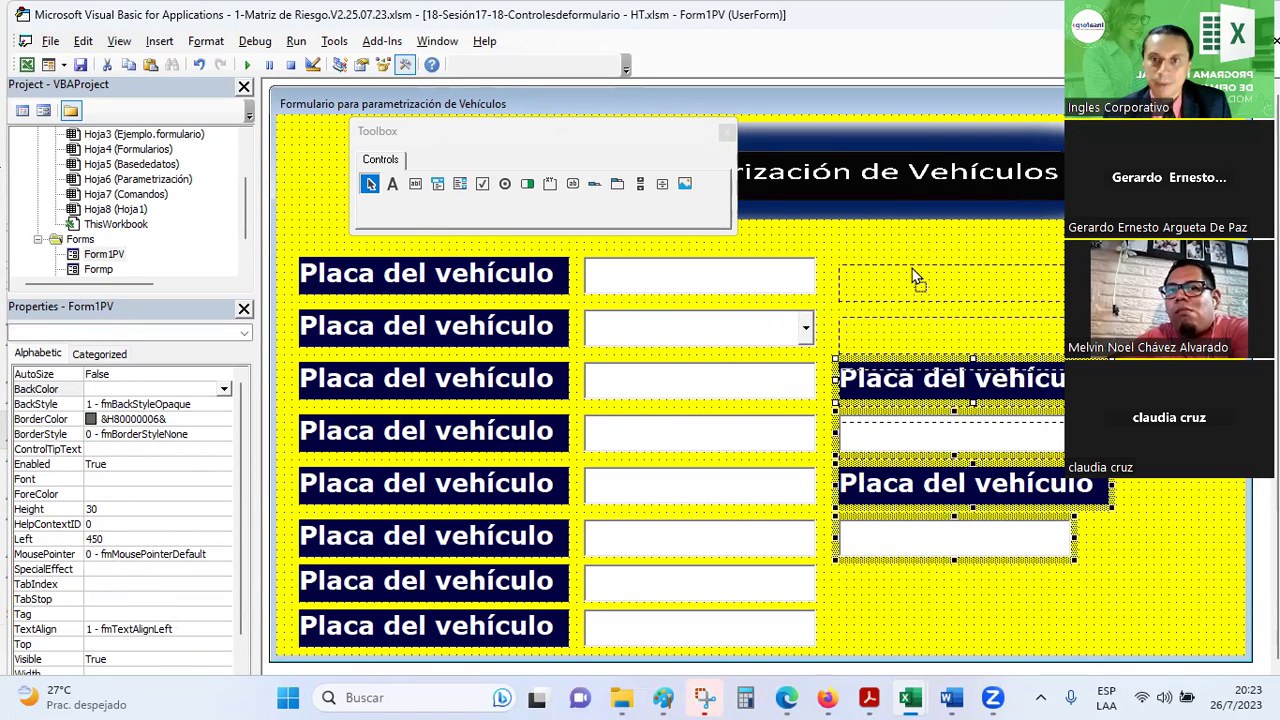
pyautogui.click(986, 520)
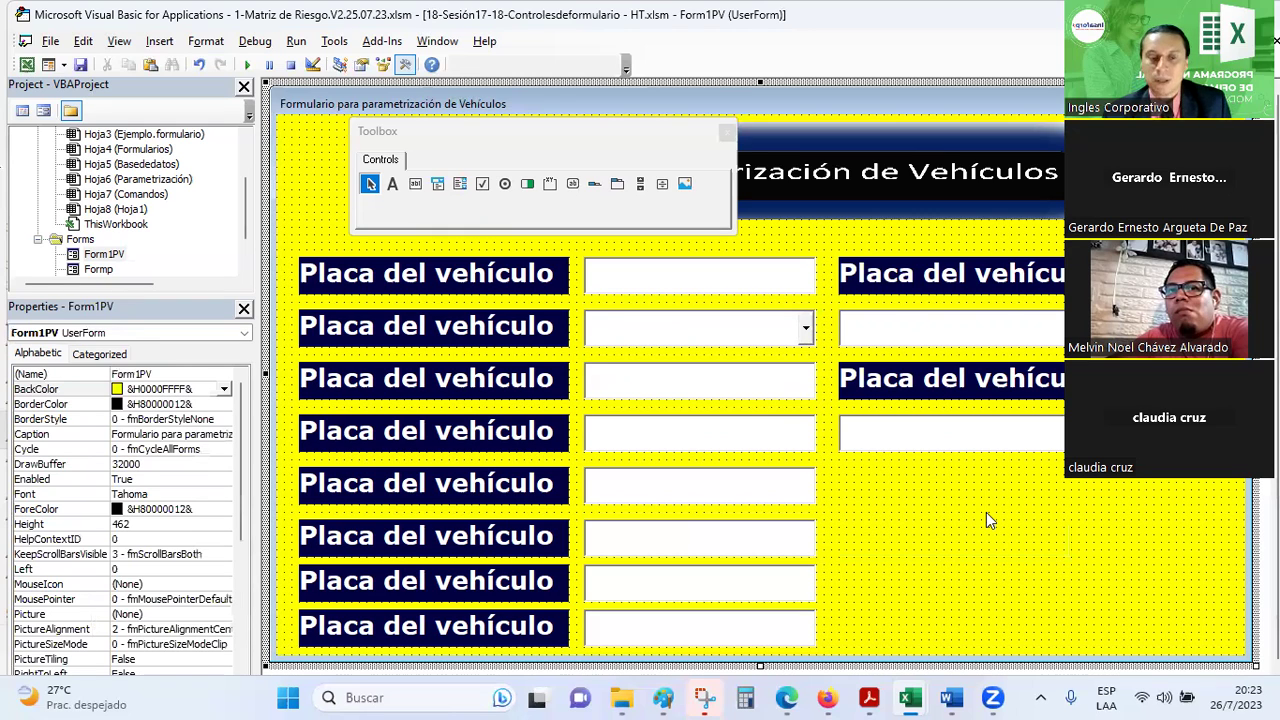
pyautogui.click(500, 280)
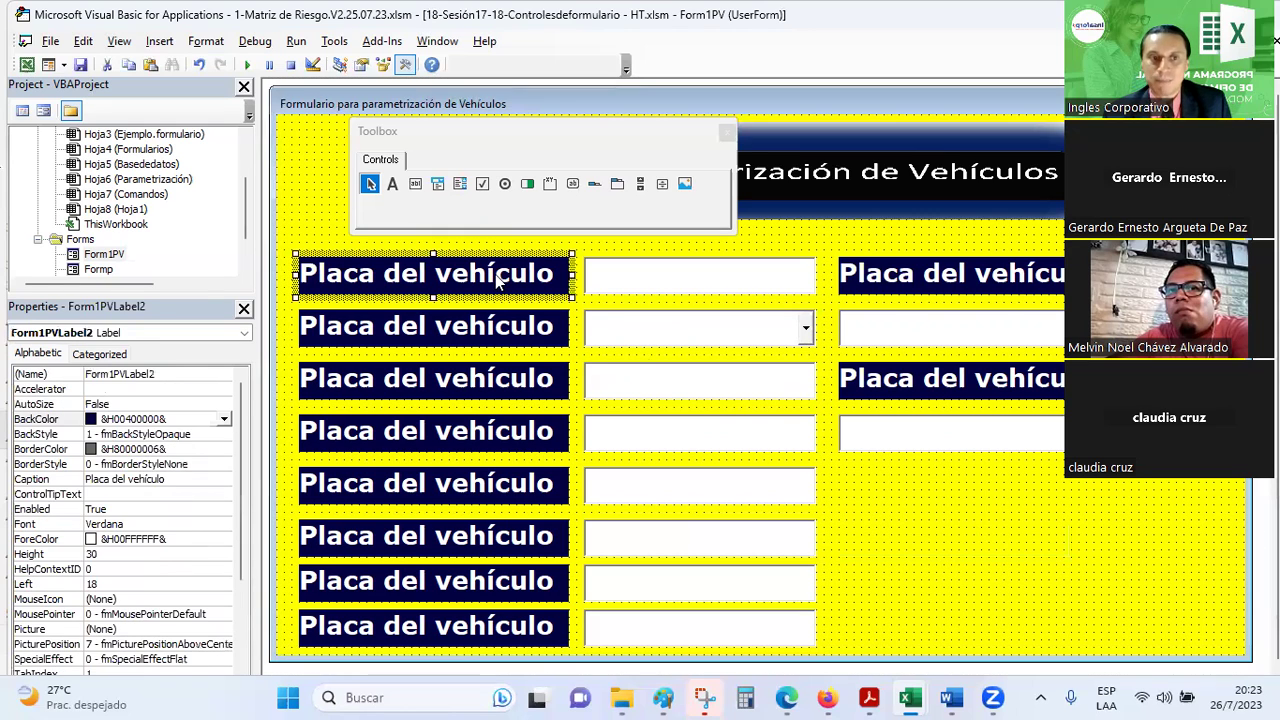
# - Rename the second and third left labels, typing Form1PVLabel3 and Form1PVLabel2
pyautogui.click(150, 380)
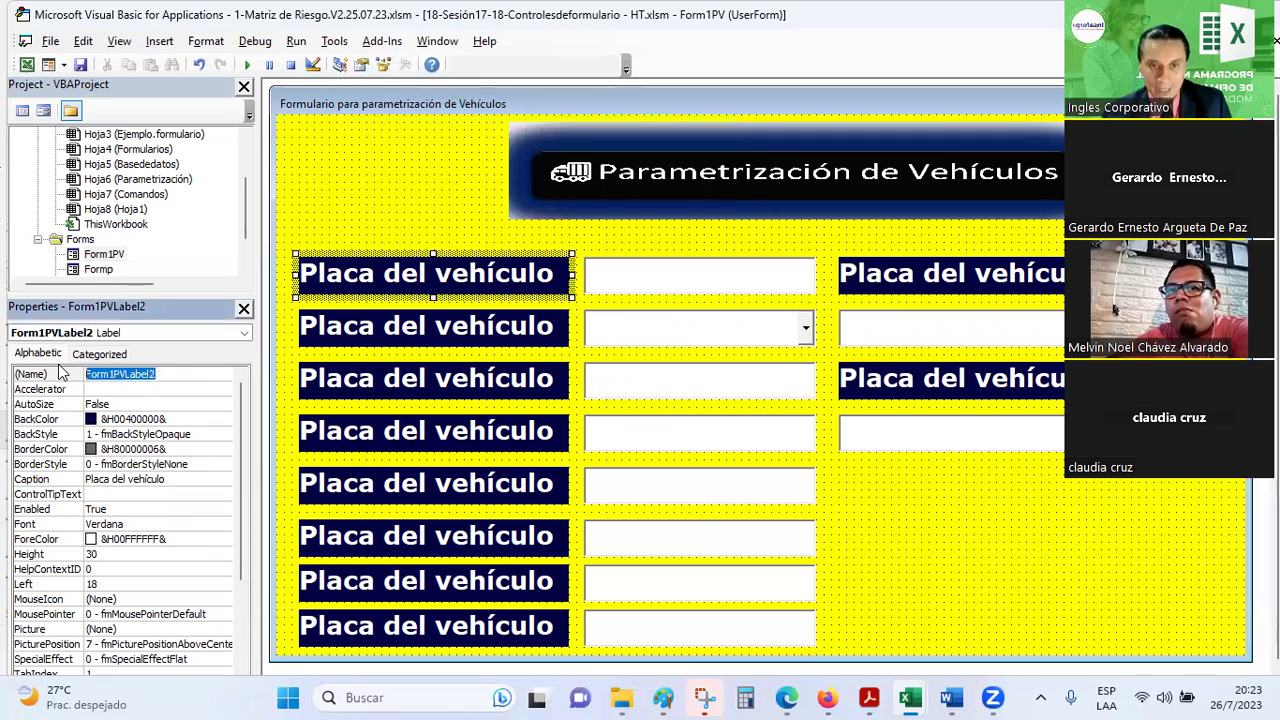
pyautogui.click(330, 335)
pyautogui.click(44, 370)
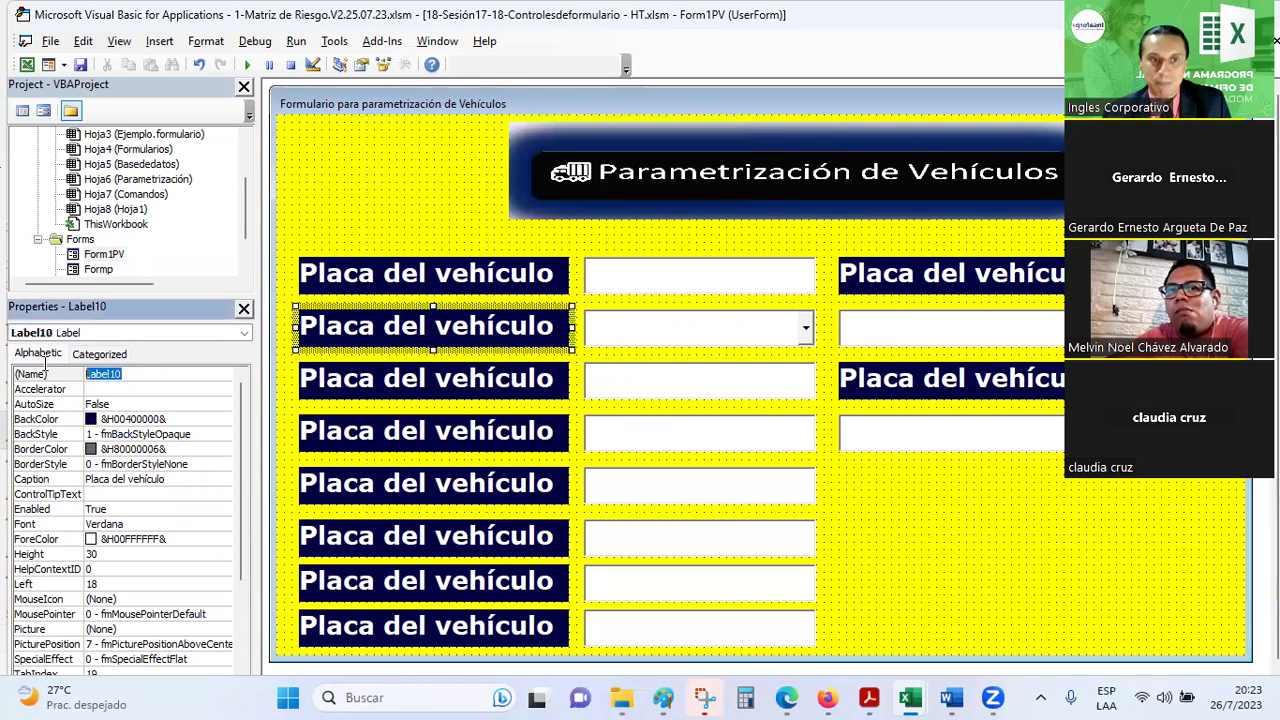
pyautogui.write('Form1PVLabel3')
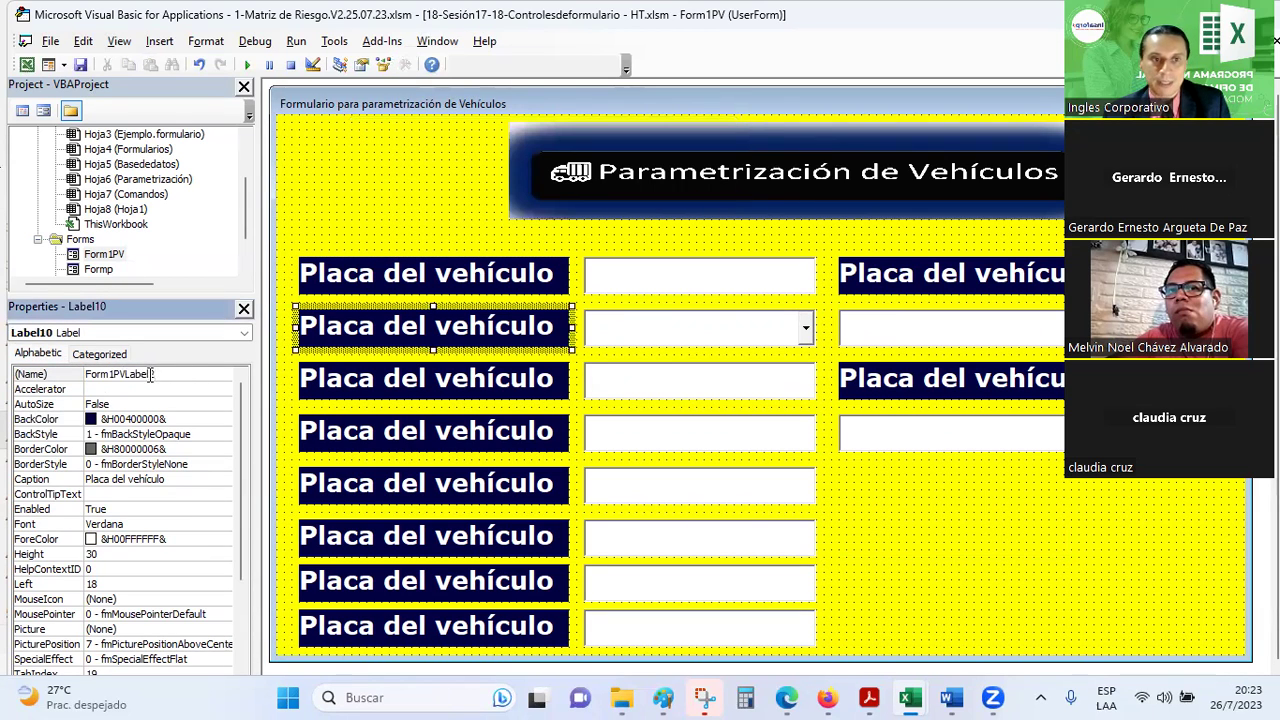
pyautogui.click(332, 378)
pyautogui.click(138, 373)
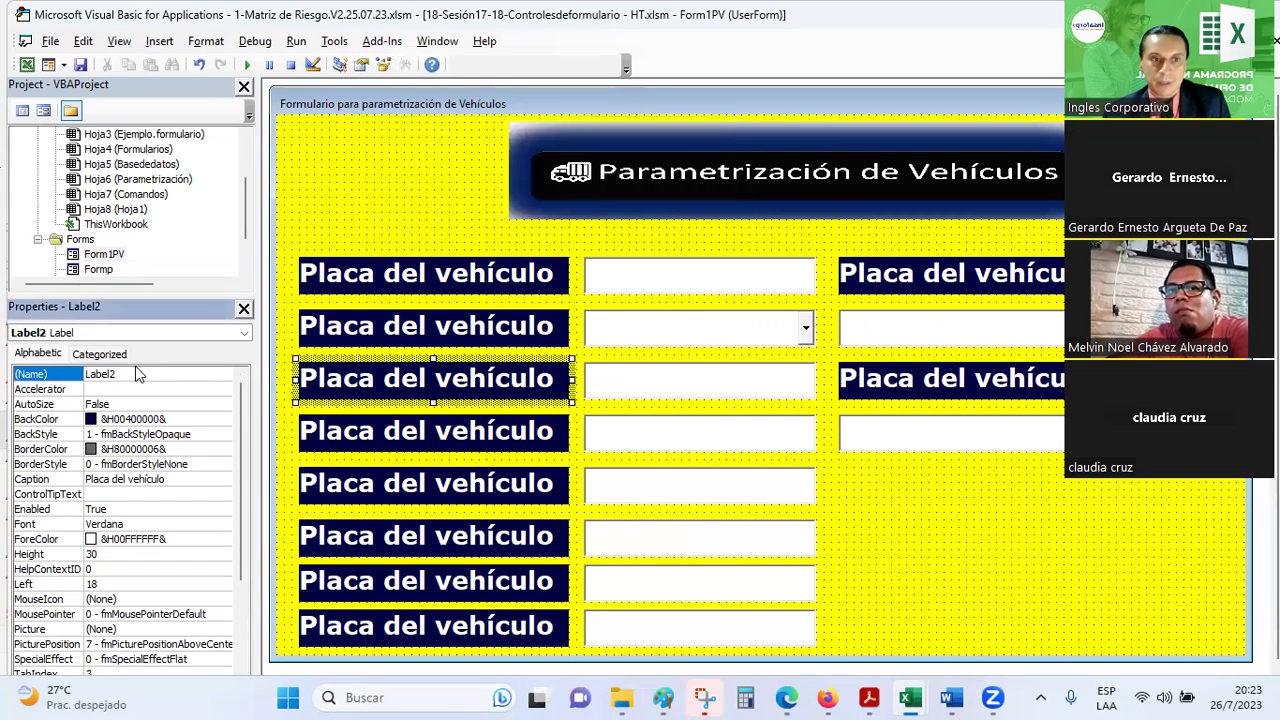
pyautogui.click(125, 373)
pyautogui.write('Form1PVLabel2')
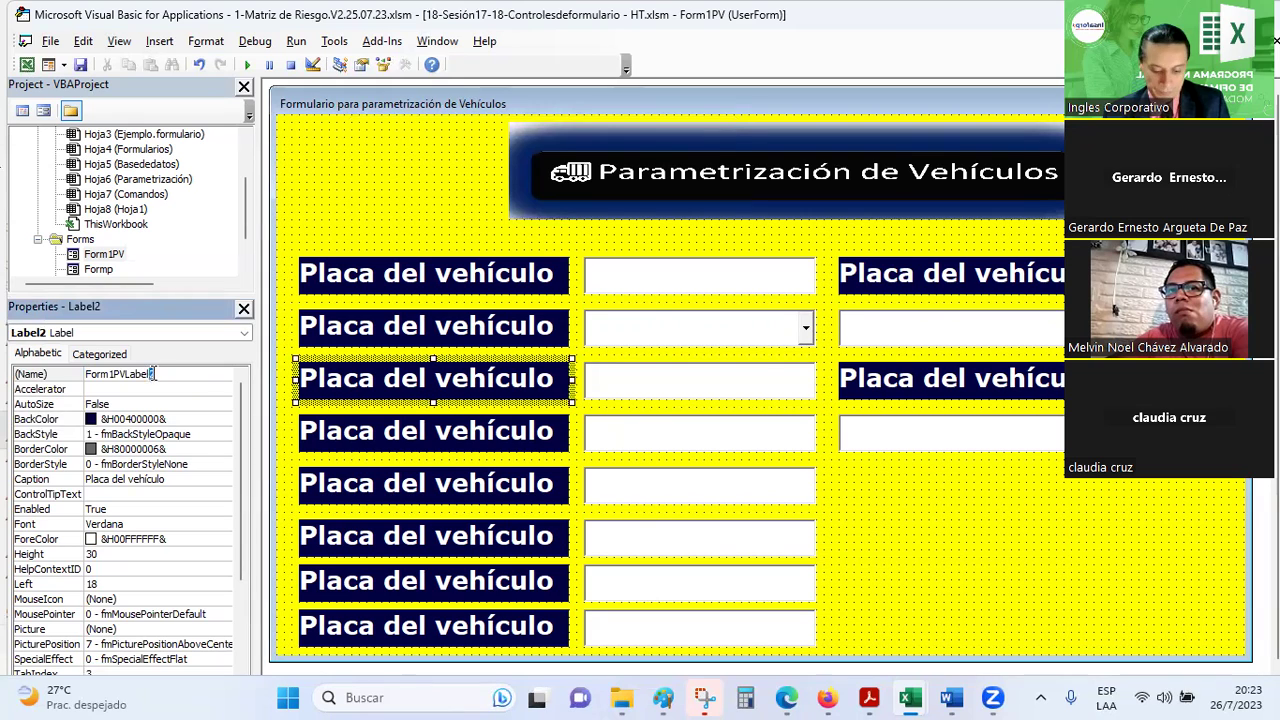
# - Paste Form1PVLabel names onto the fourth, fifth and sixth left labels, correcting numbers
pyautogui.click(350, 445)
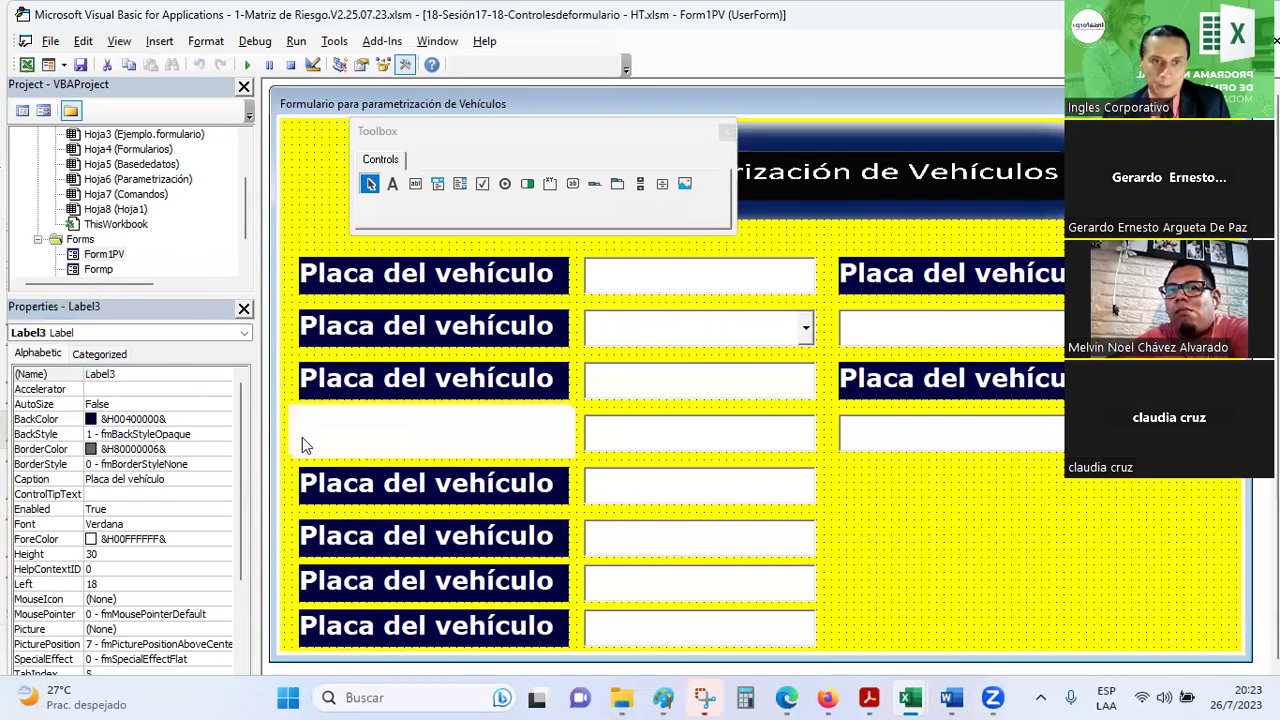
pyautogui.doubleClick(100, 374)
pyautogui.write('Form1PVLabel2')
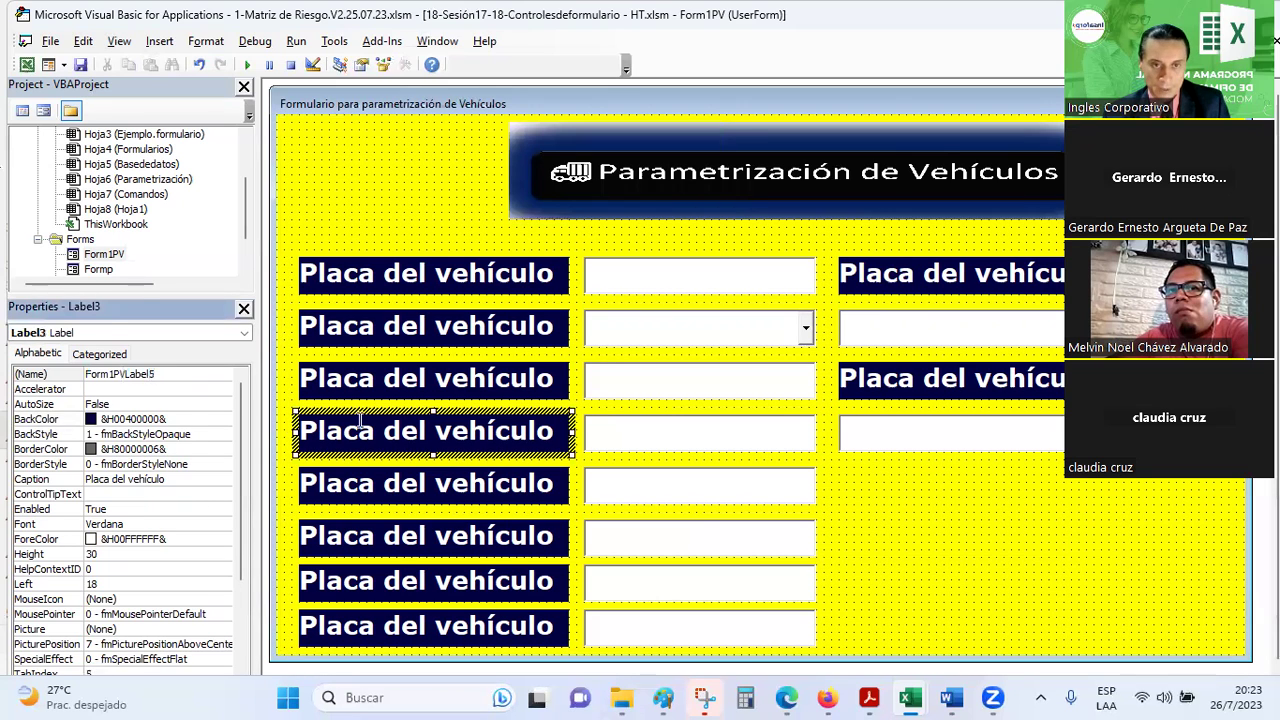
pyautogui.click(415, 490)
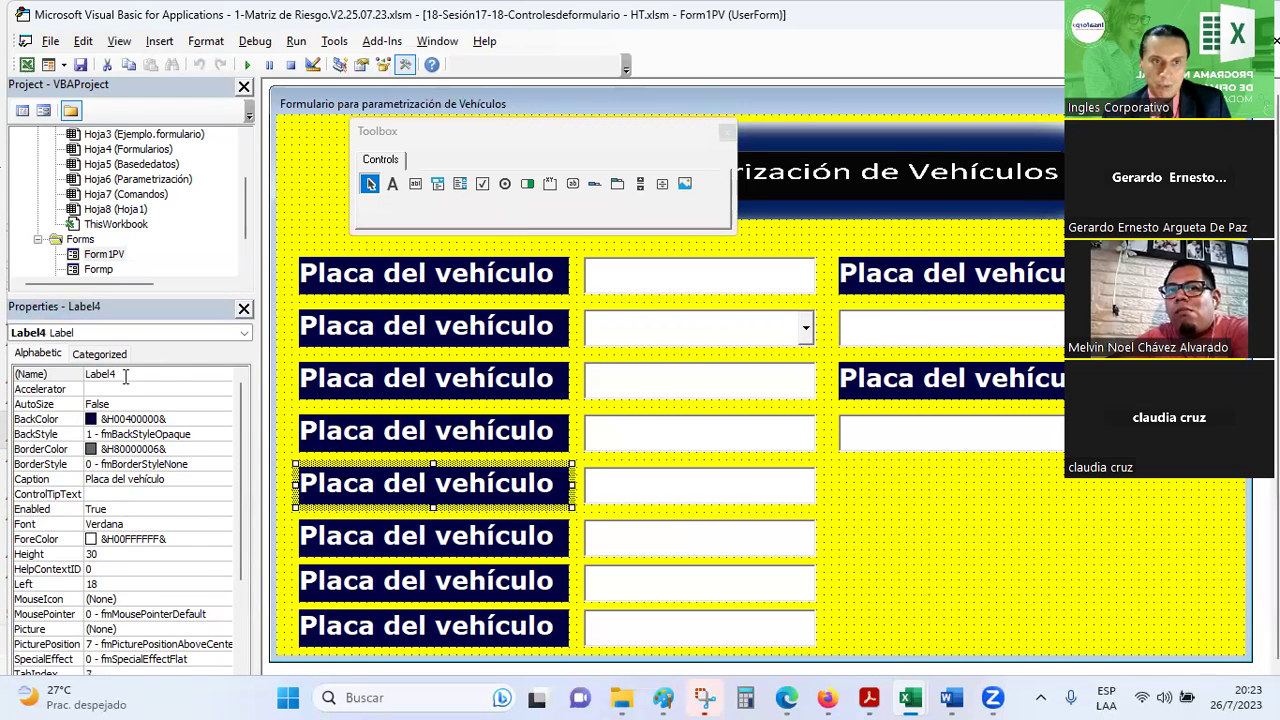
pyautogui.click(47, 375)
pyautogui.write('Form1PVLabel2')
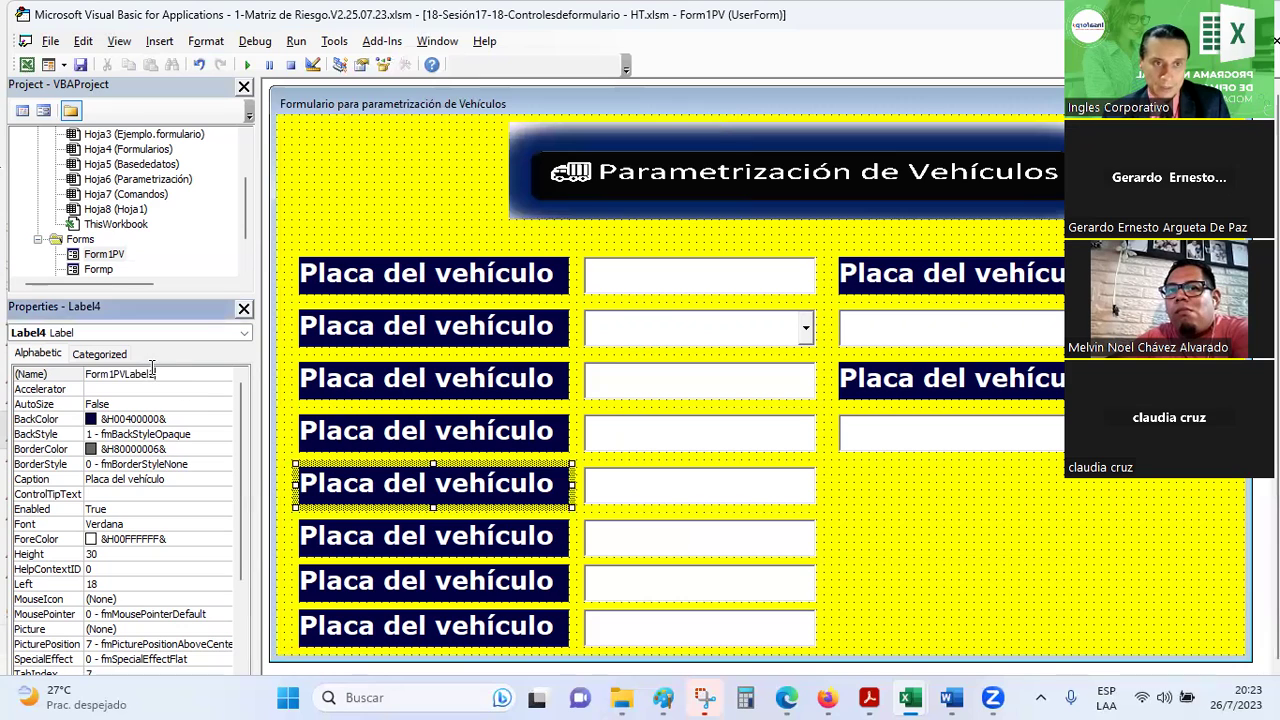
pyautogui.click(368, 537)
pyautogui.click(50, 373)
pyautogui.write('Form1PVLabel2')
pyautogui.moveTo(152, 373); pyautogui.dragTo(158, 373)
pyautogui.hotkey('ctrl', 'c')
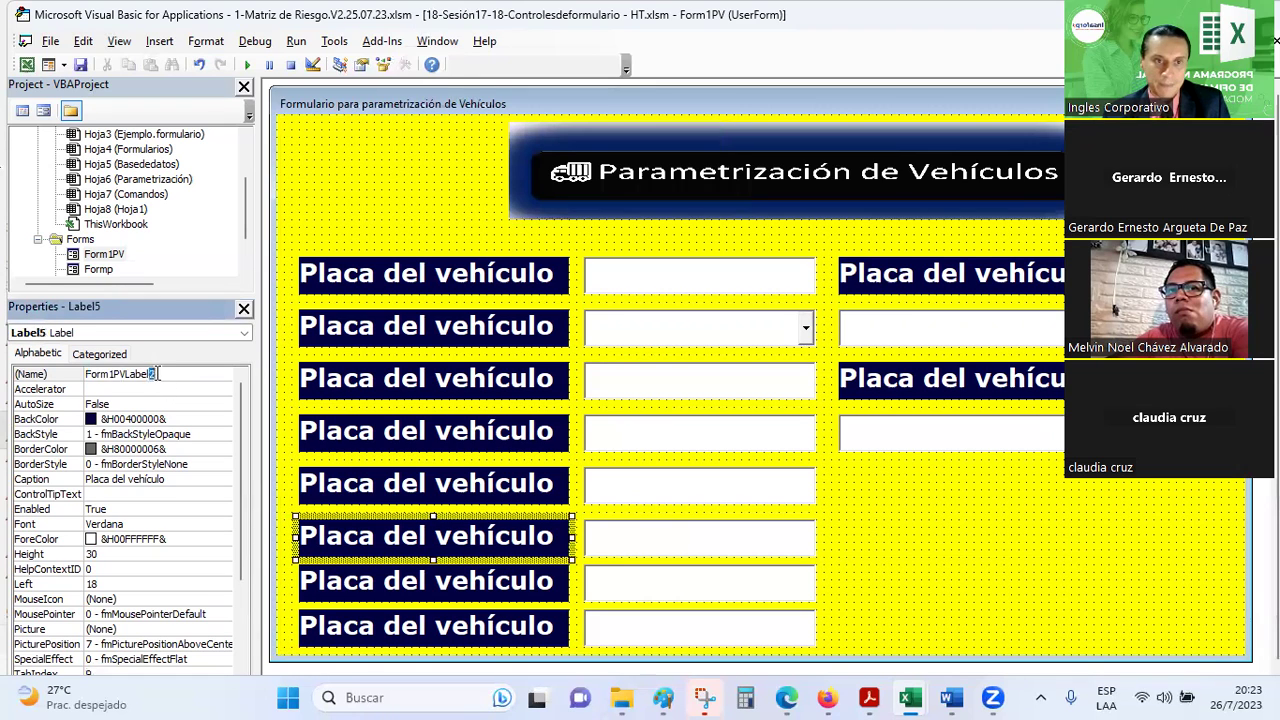
# - Rename the seventh and eighth left labels with pasted Form1PVLabel names
pyautogui.click(437, 587)
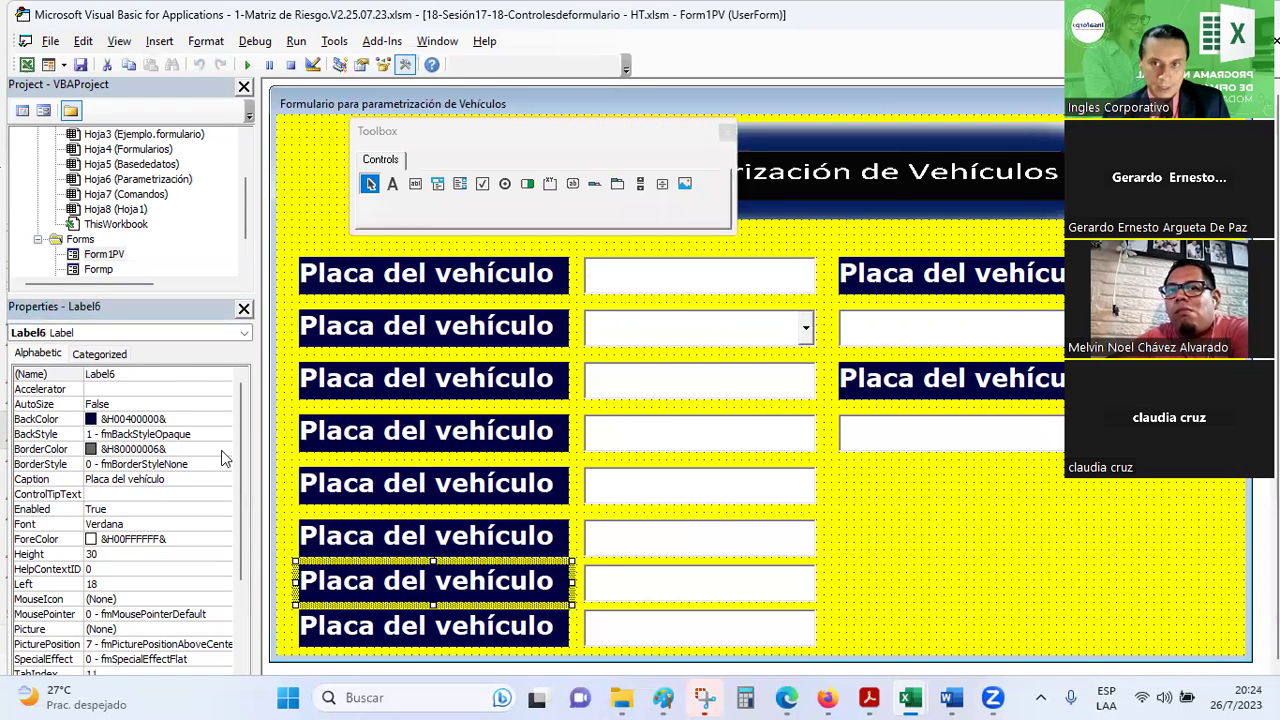
pyautogui.click(148, 373)
pyautogui.hotkey('ctrl', 'v')
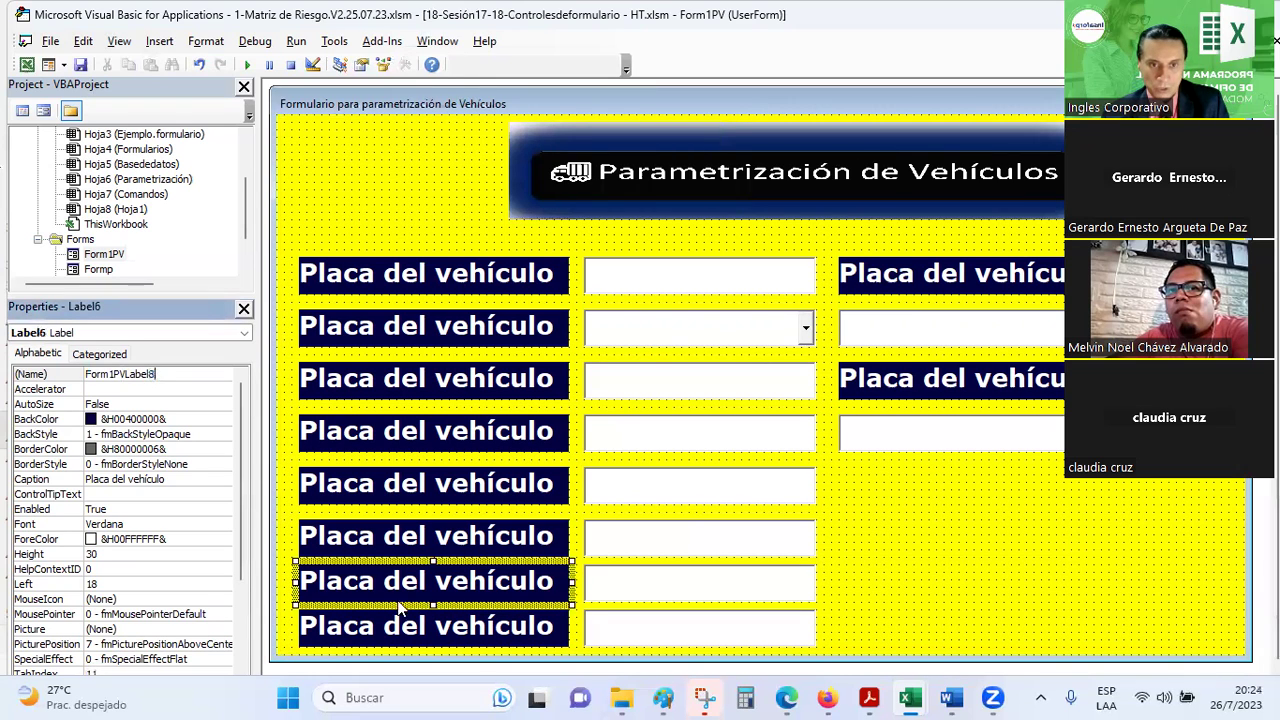
pyautogui.click(408, 624)
pyautogui.click(20, 373)
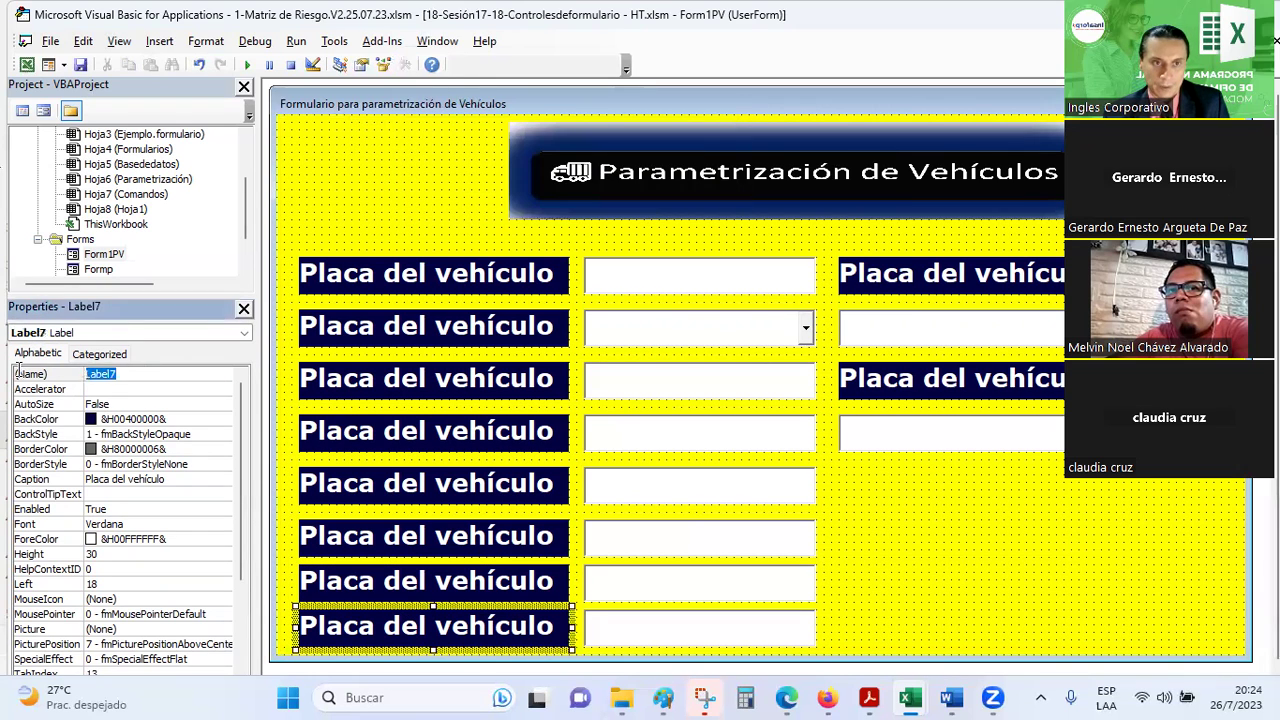
pyautogui.hotkey('ctrl', 'v')
pyautogui.moveTo(153, 374); pyautogui.dragTo(151, 373)
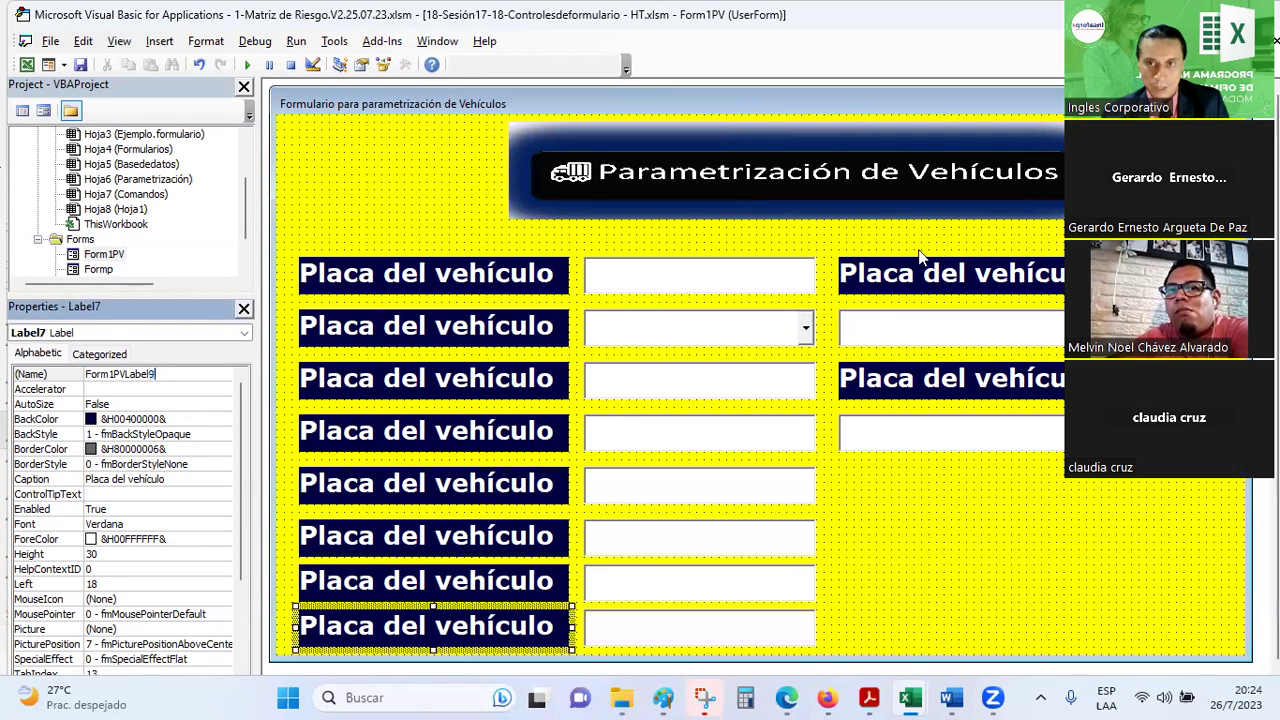
# - Name the top-right label Form1PVLabel10 and rename the second right-column label too
pyautogui.click(913, 274)
pyautogui.click(110, 374)
pyautogui.hotkey('ctrl', 'v')
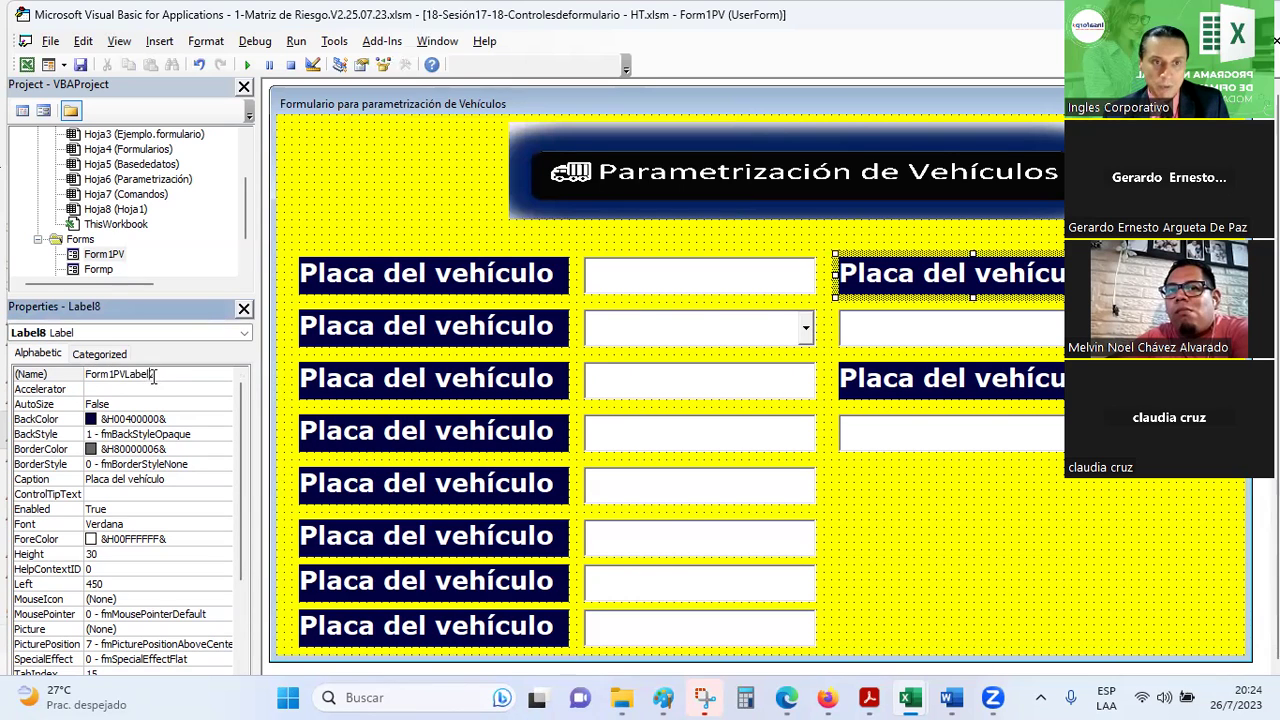
pyautogui.write('10')
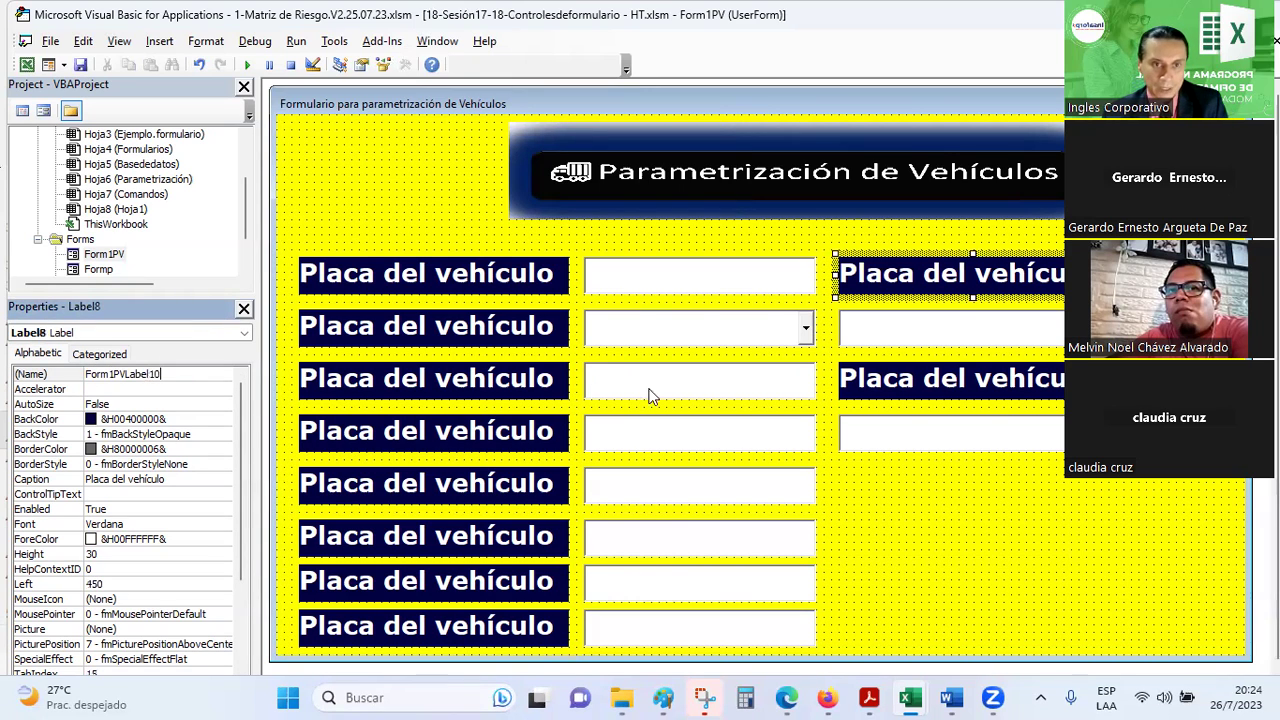
pyautogui.click(879, 386)
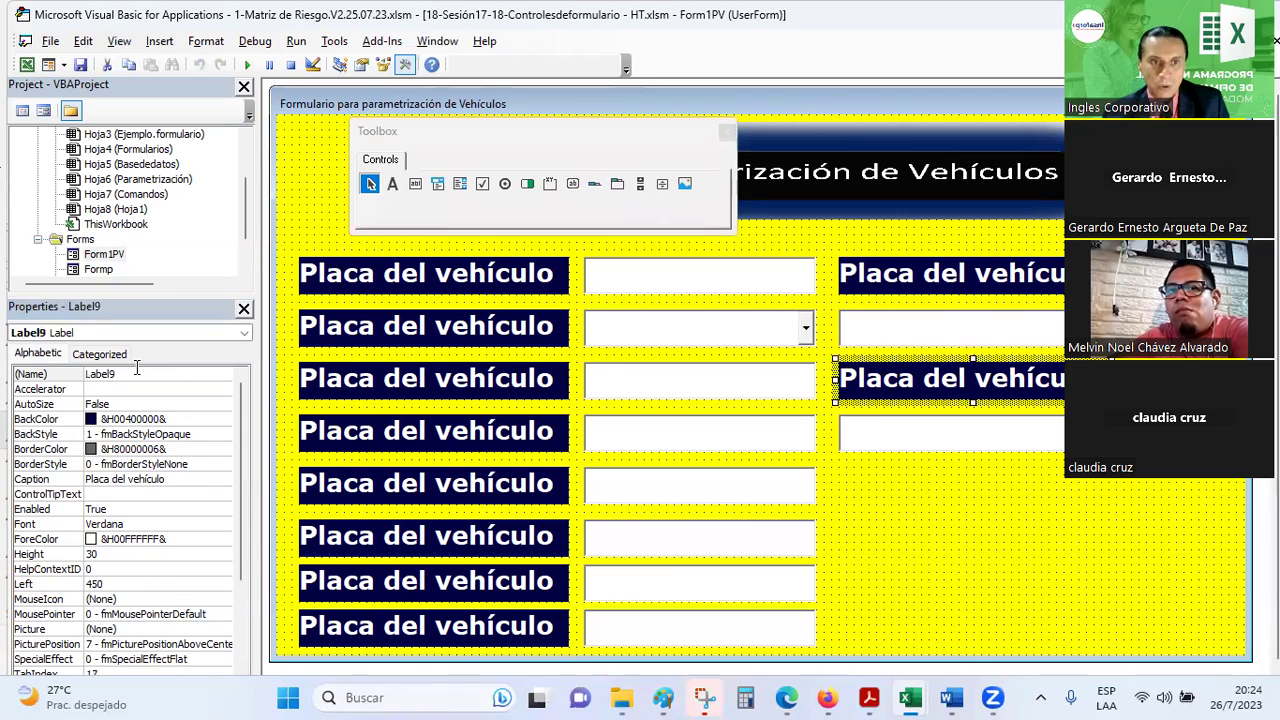
pyautogui.doubleClick(133, 377)
pyautogui.write('Form1PVLabel2')
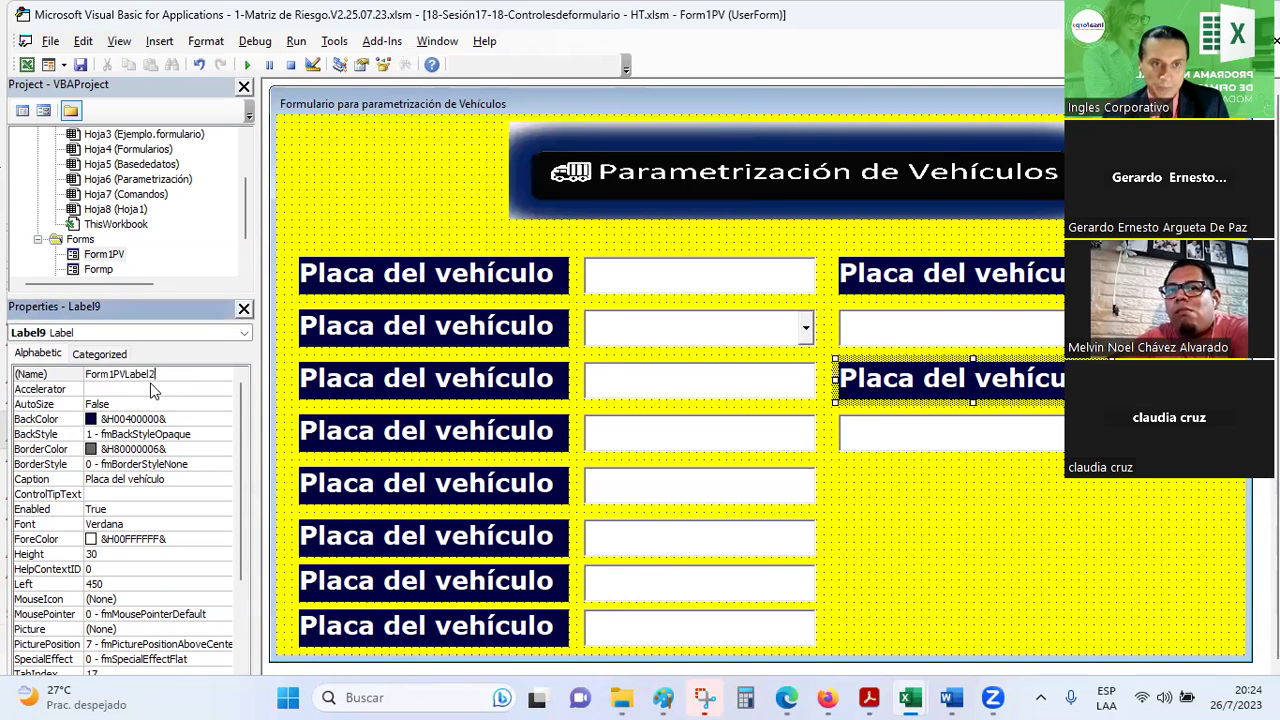
pyautogui.press('BackSpace')
pyautogui.write('11')
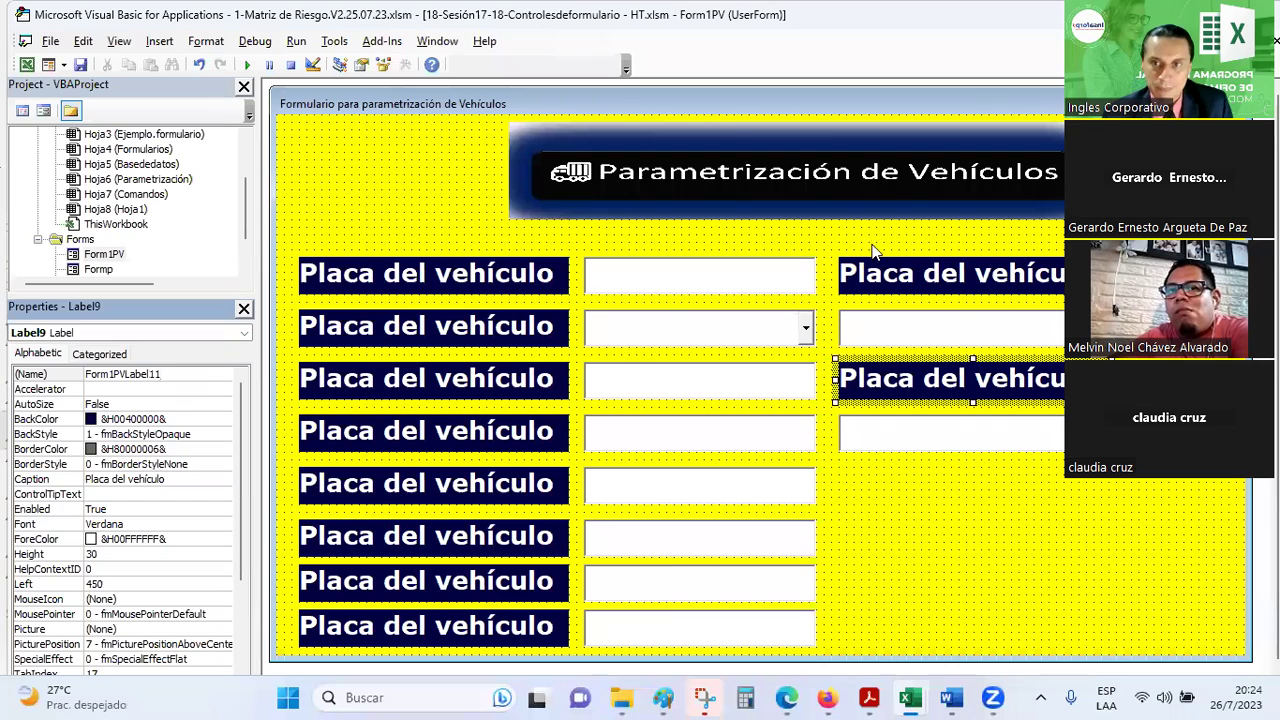
pyautogui.click(936, 285)
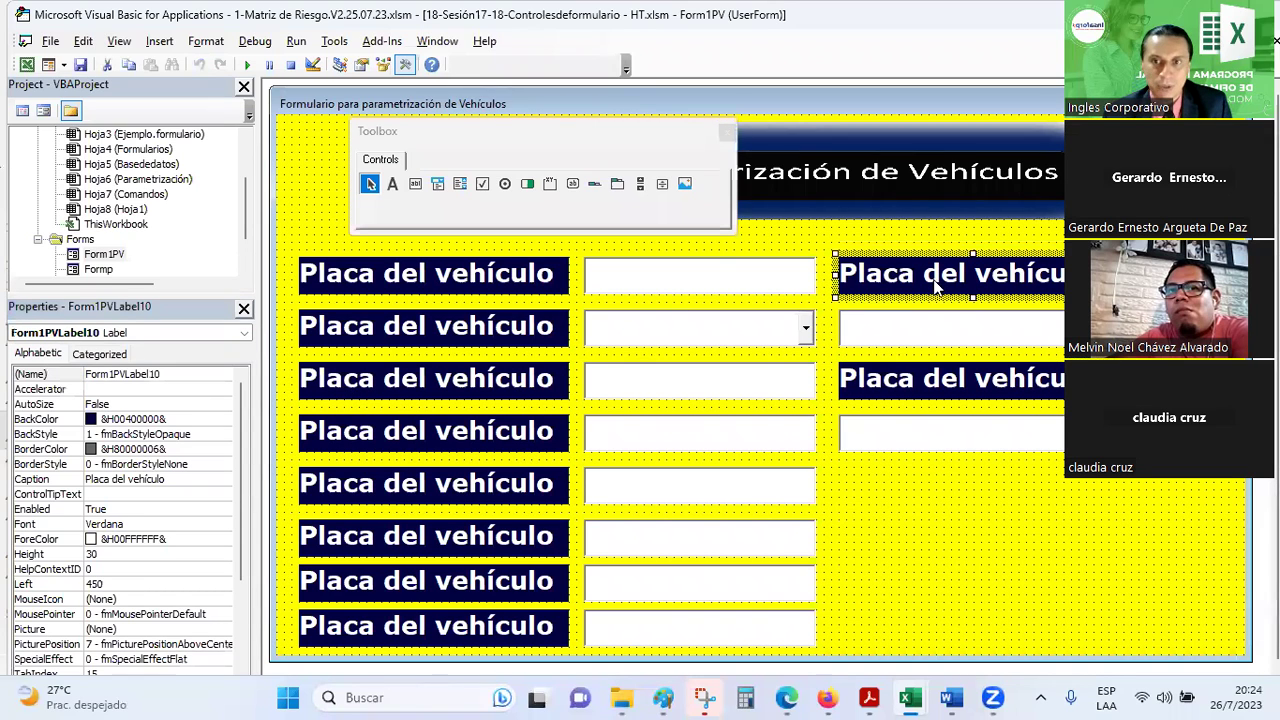
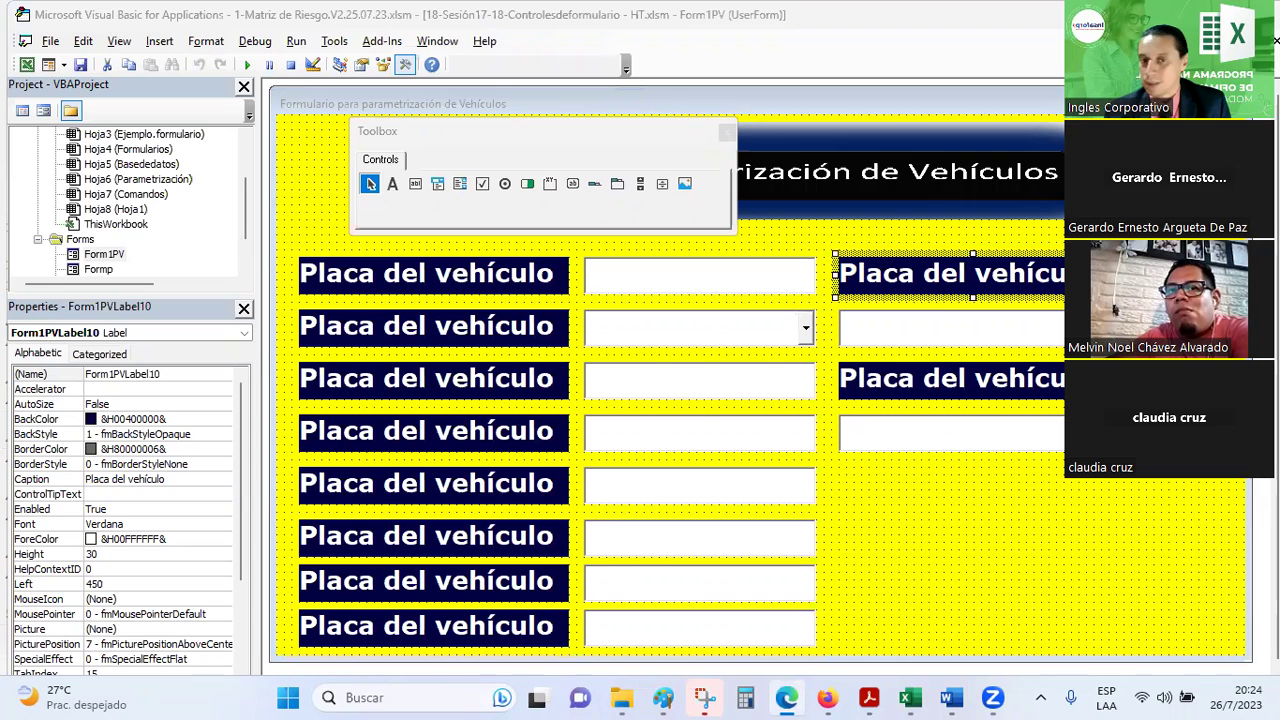
# - Change the second label's caption to Marca
pyautogui.click(971, 514)
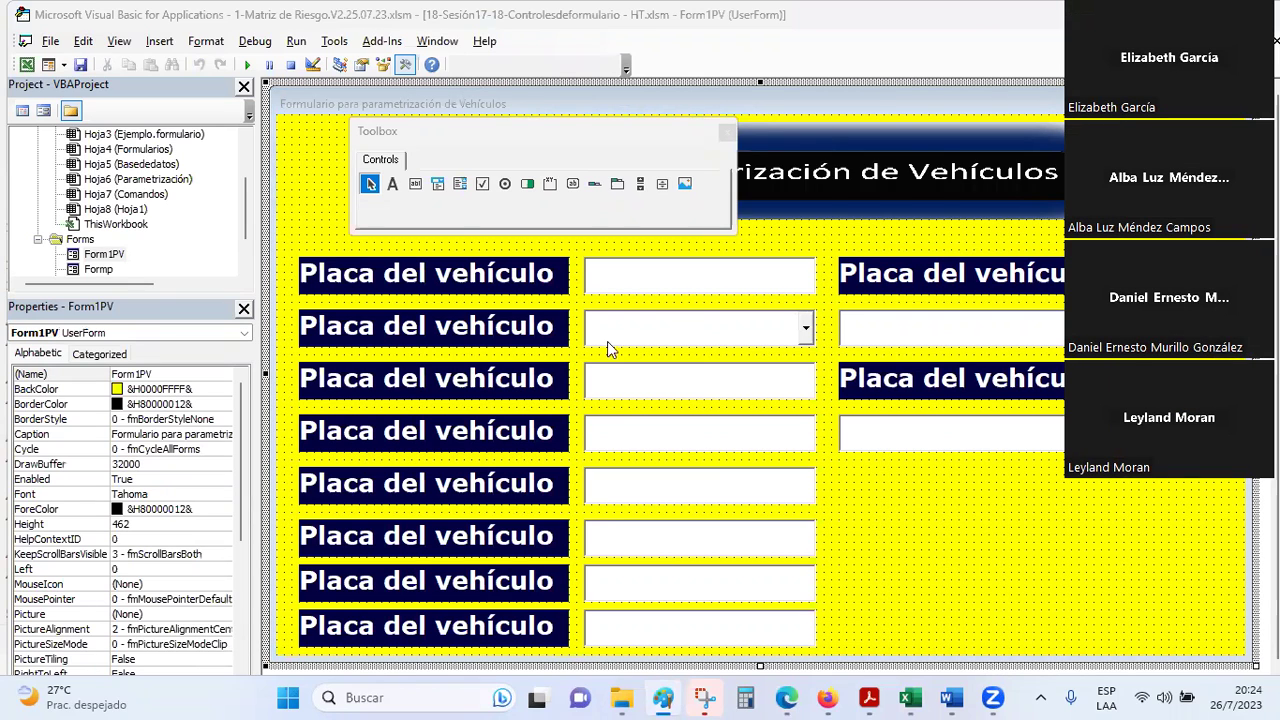
pyautogui.click(476, 328)
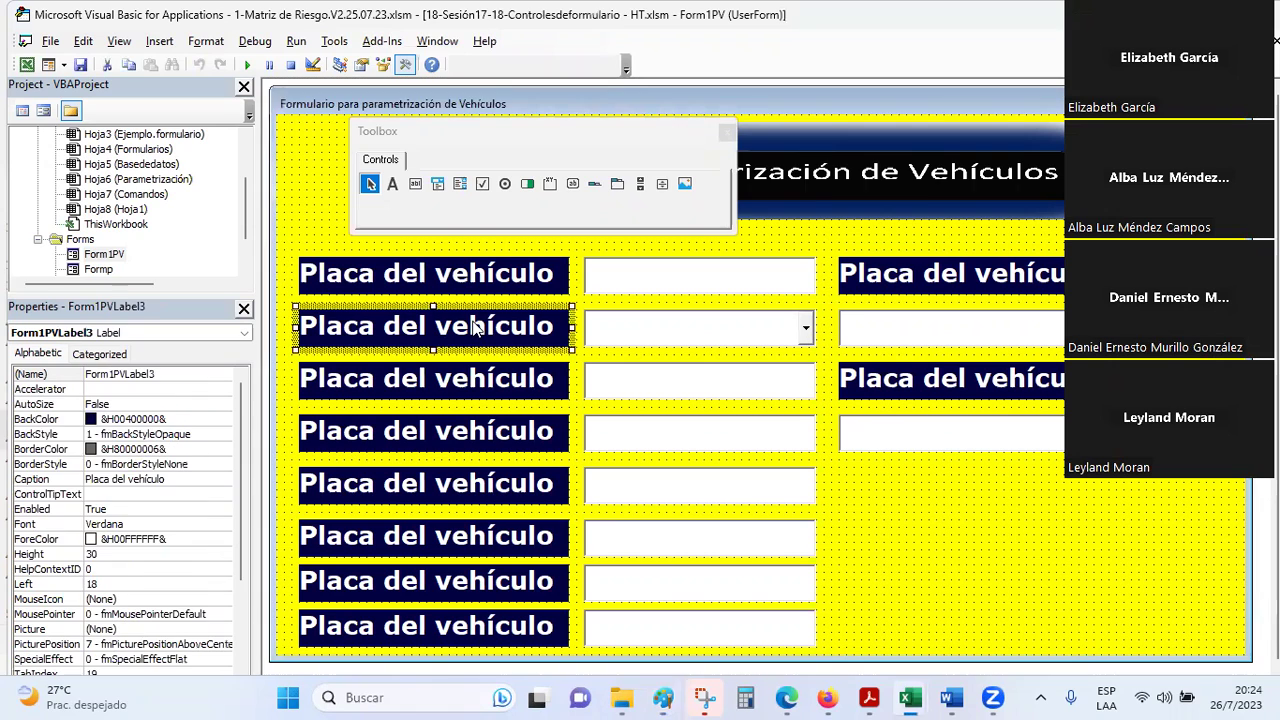
pyautogui.click(169, 482)
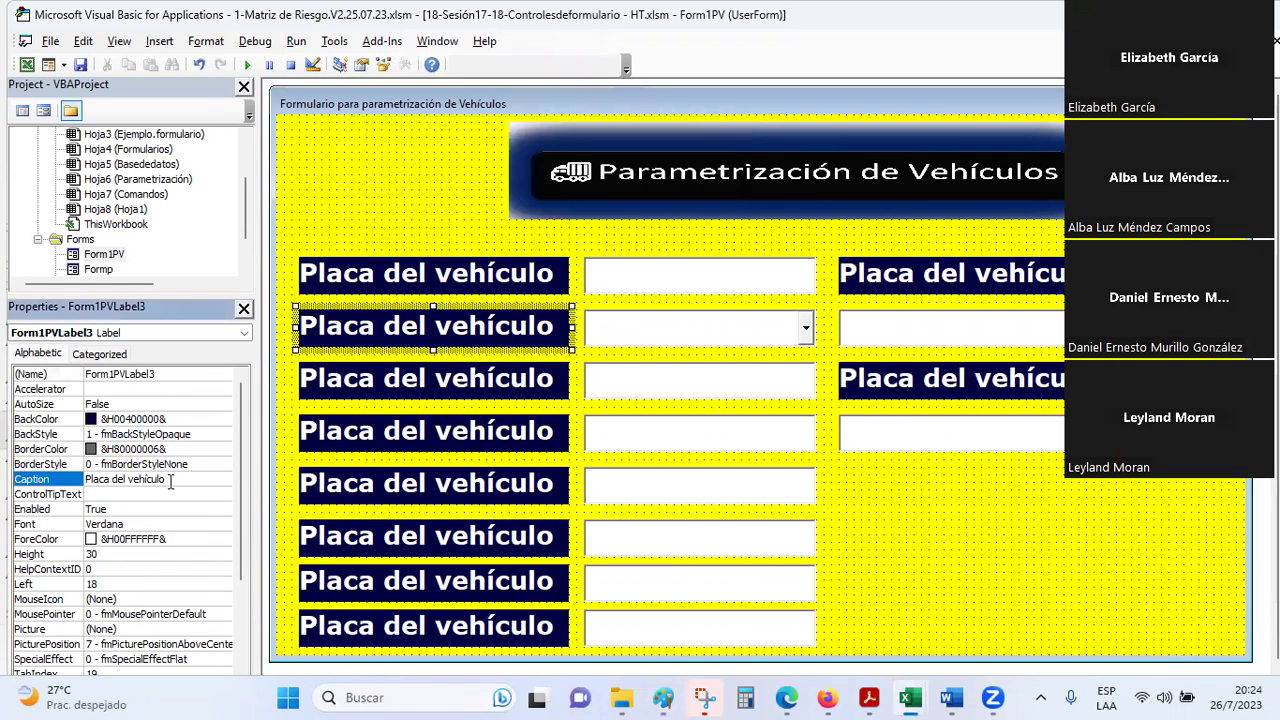
pyautogui.click(30, 479)
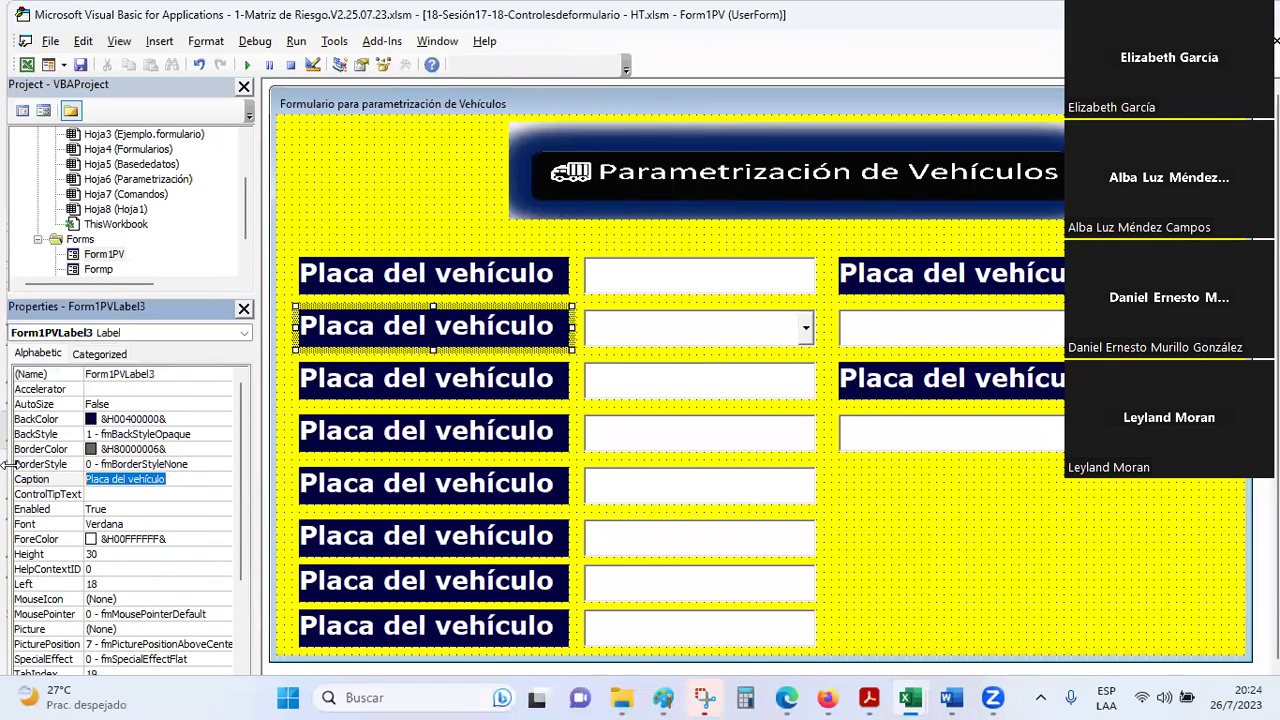
pyautogui.write('Na')
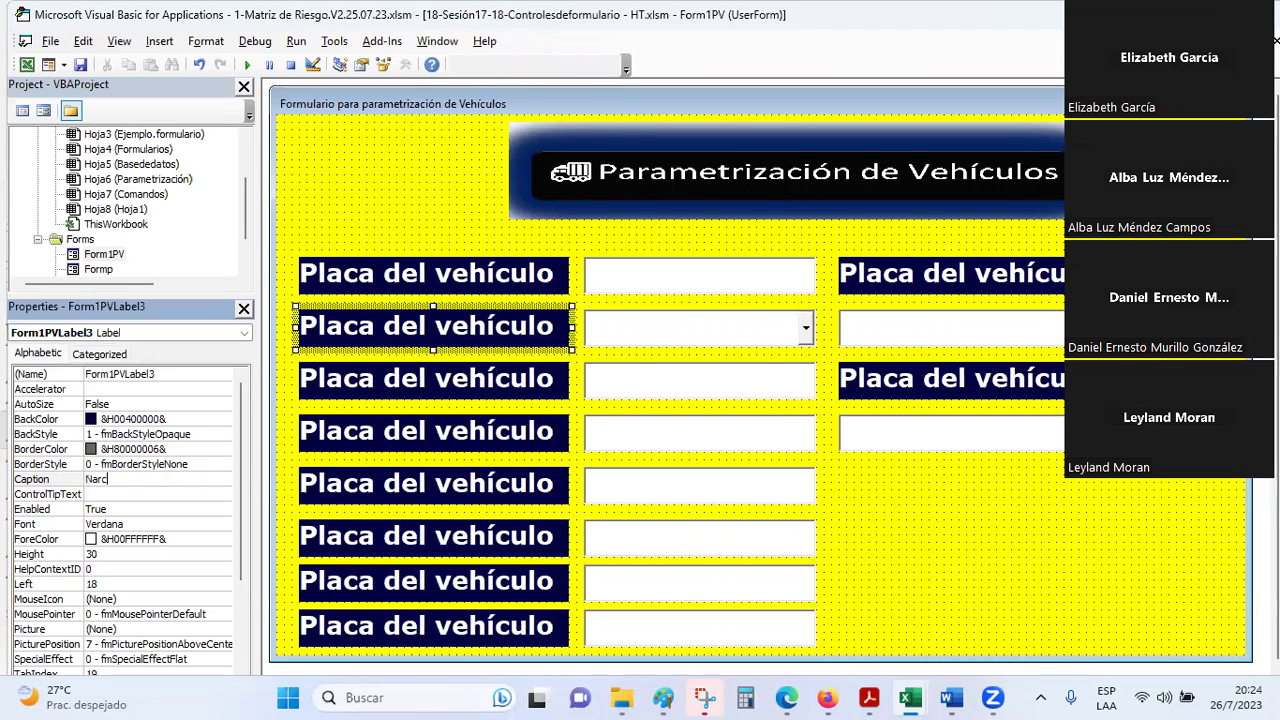
pyautogui.write('M')
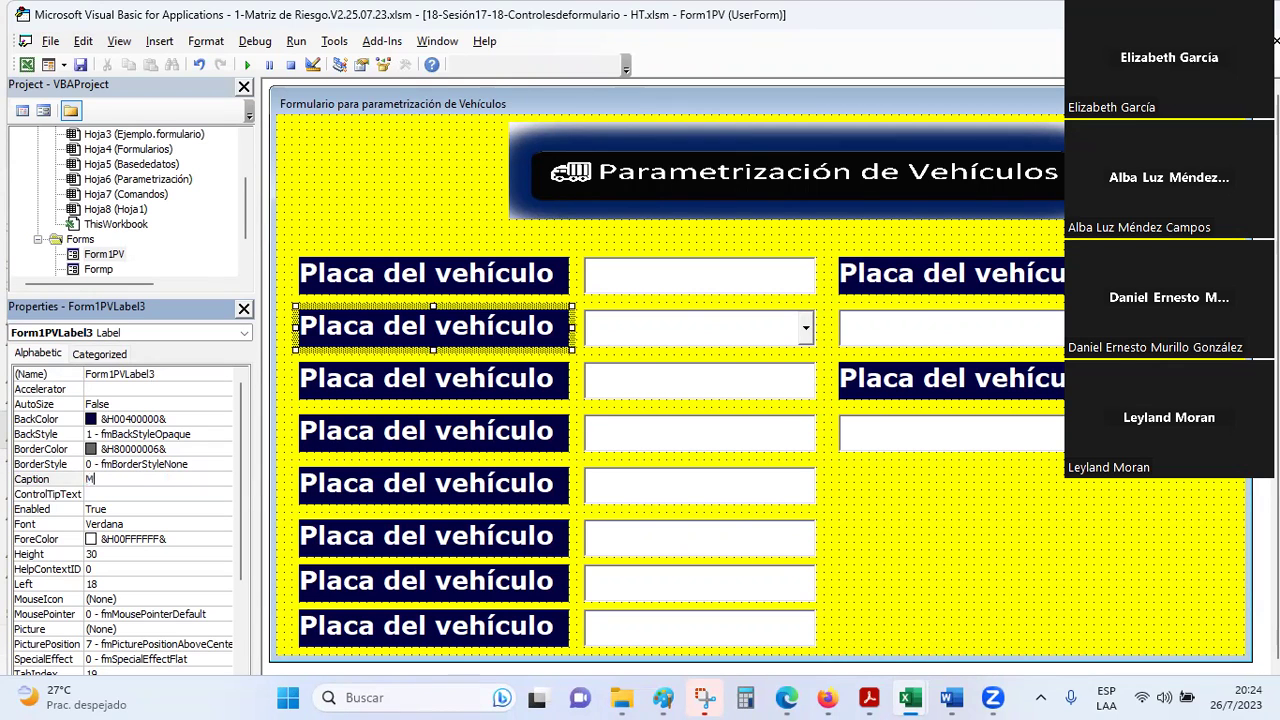
pyautogui.write('ca')
pyautogui.click(362, 381)
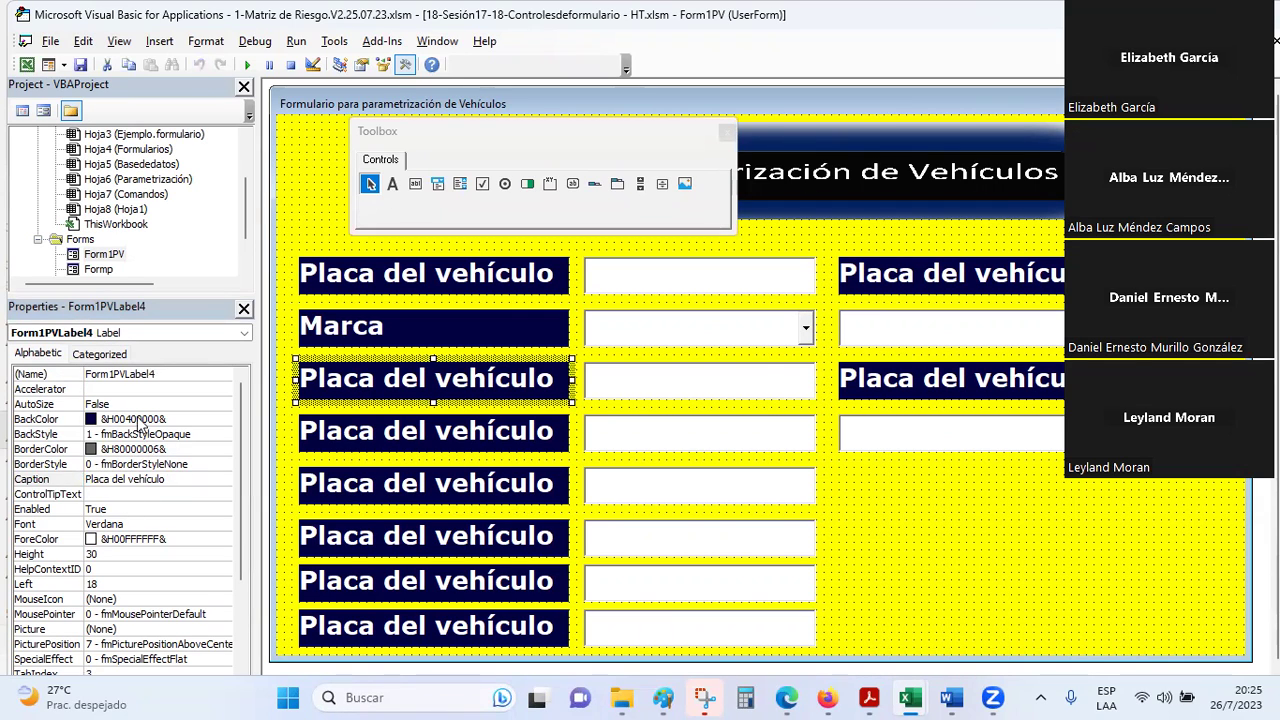
# - Change the third label's caption to Año del modelo
pyautogui.click(176, 480)
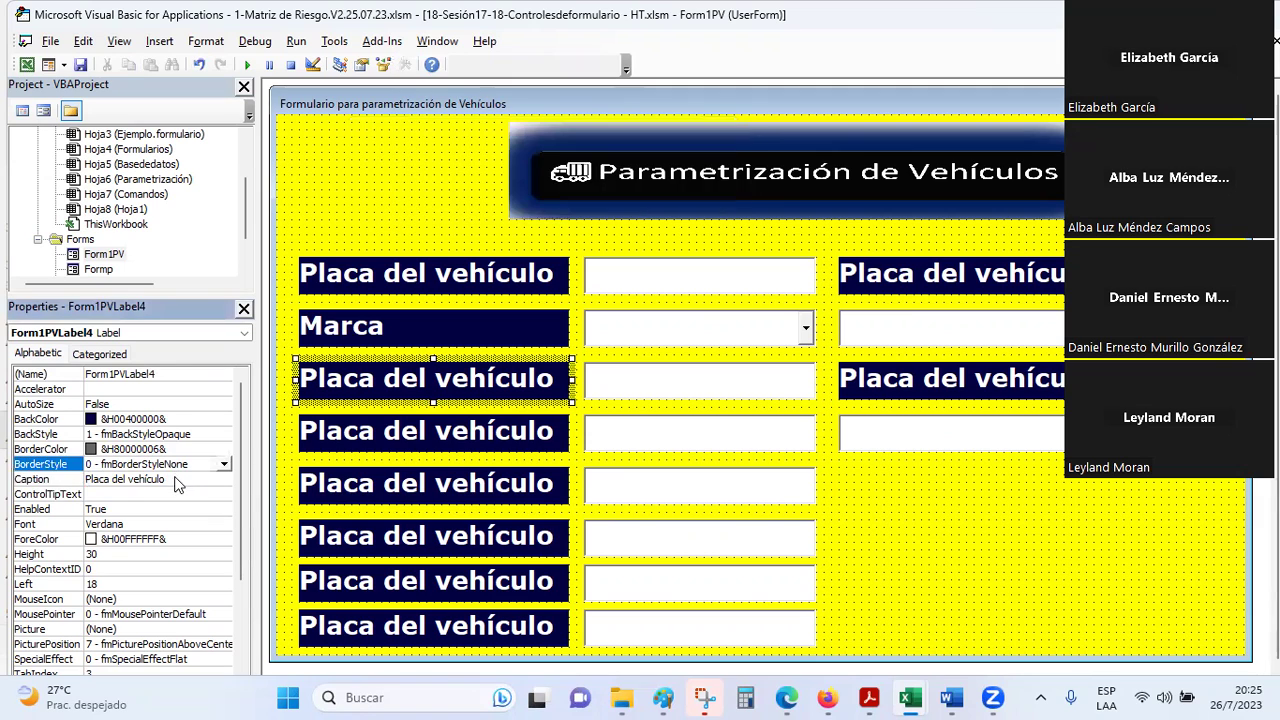
pyautogui.click(10, 478)
pyautogui.write('Año del modelo')
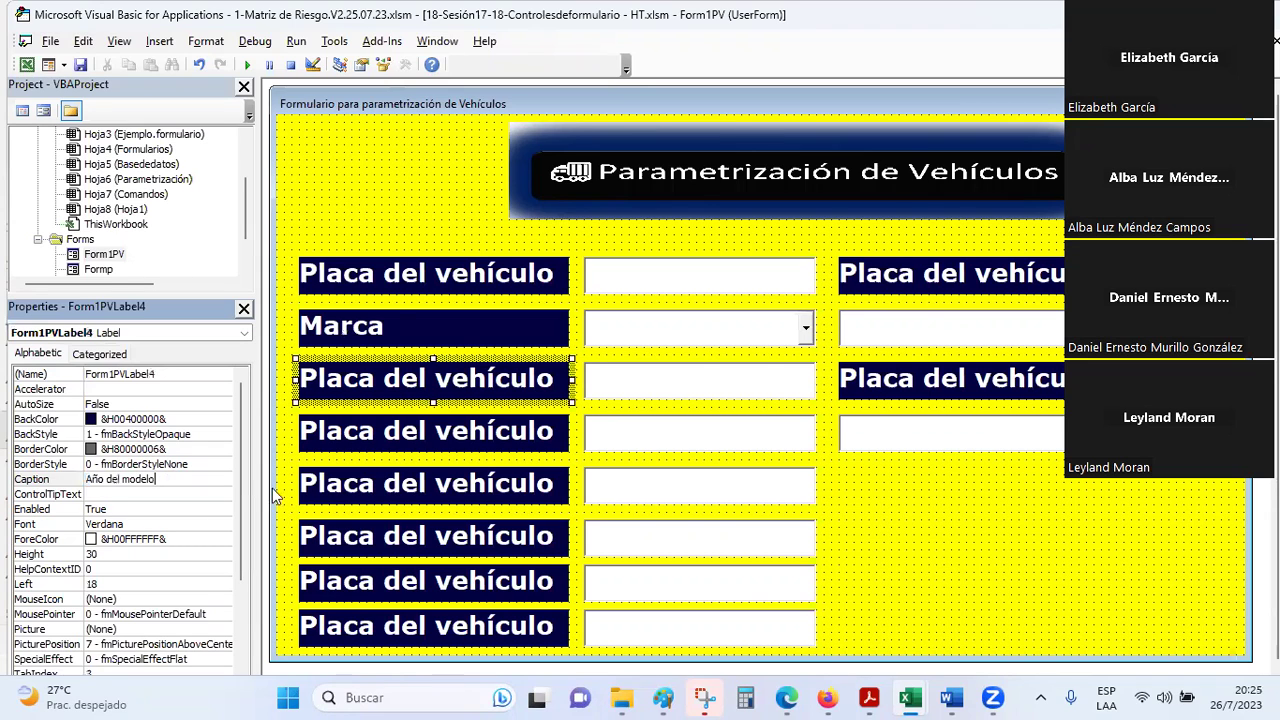
pyautogui.click(360, 438)
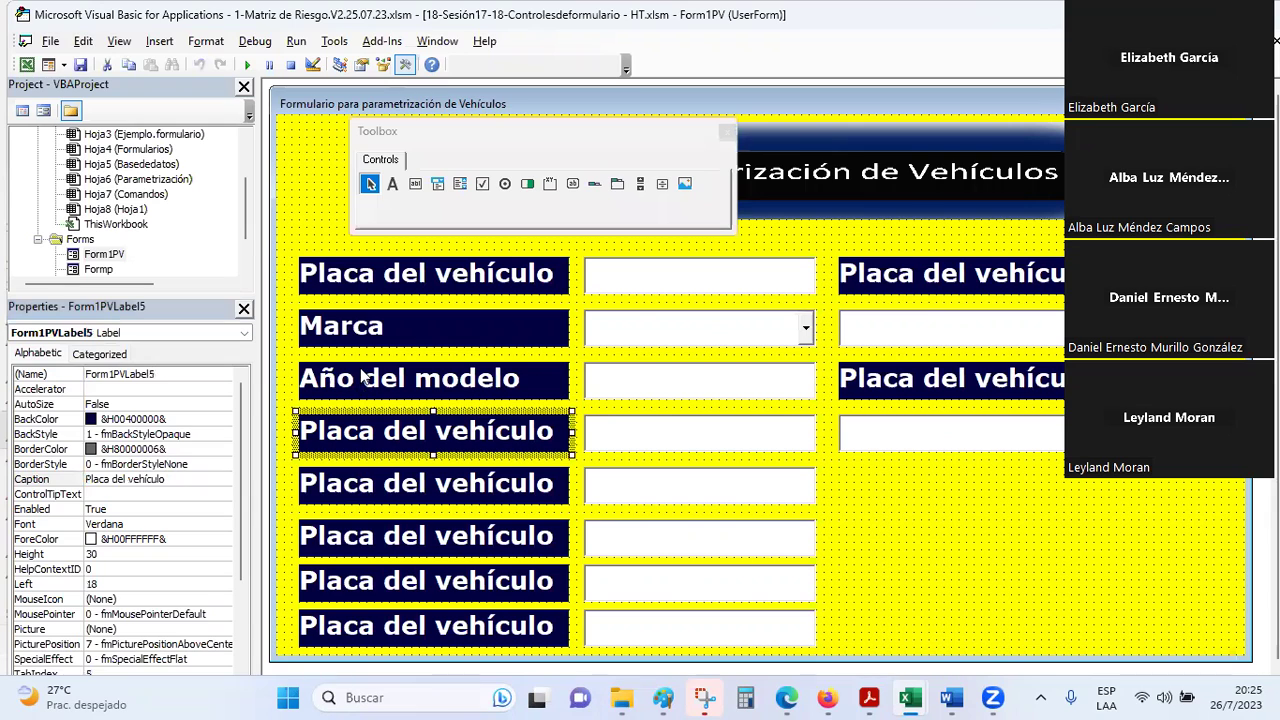
pyautogui.click(627, 330)
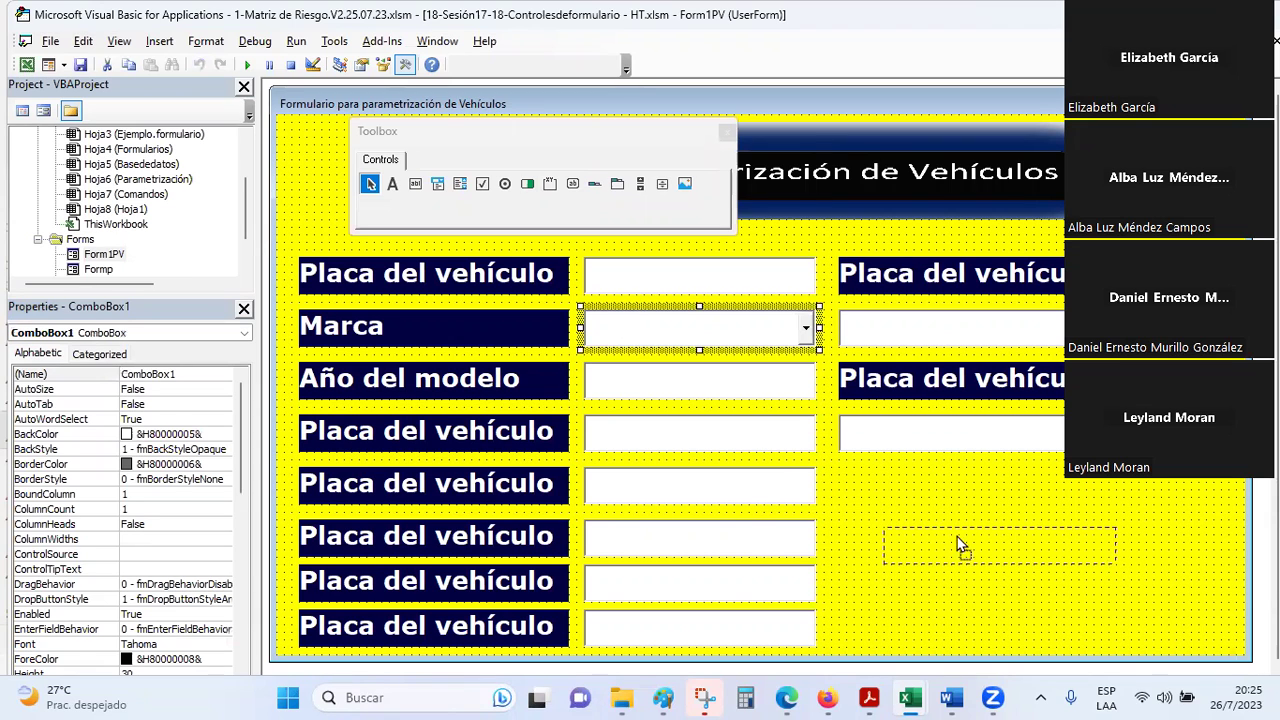
# - Move the combo box to the form's lower right and caption the fourth label Tipo de combustible
pyautogui.moveTo(637, 303); pyautogui.dragTo(983, 559)
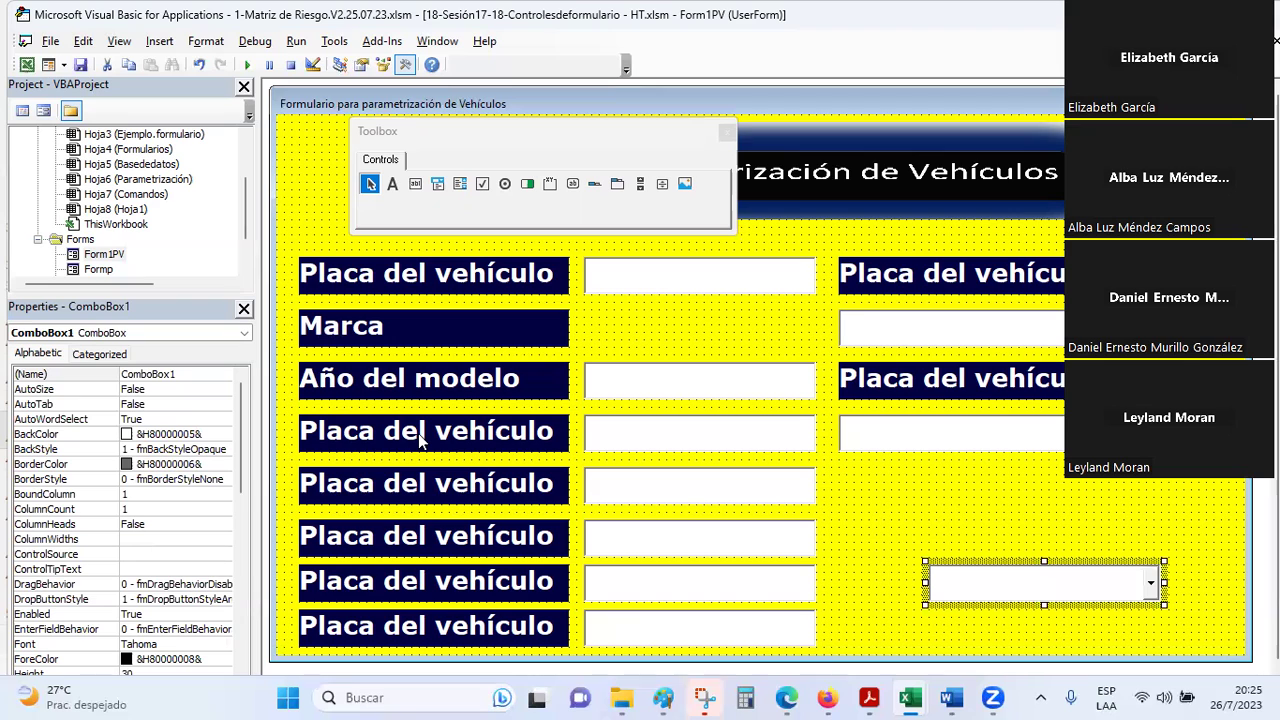
pyautogui.click(420, 440)
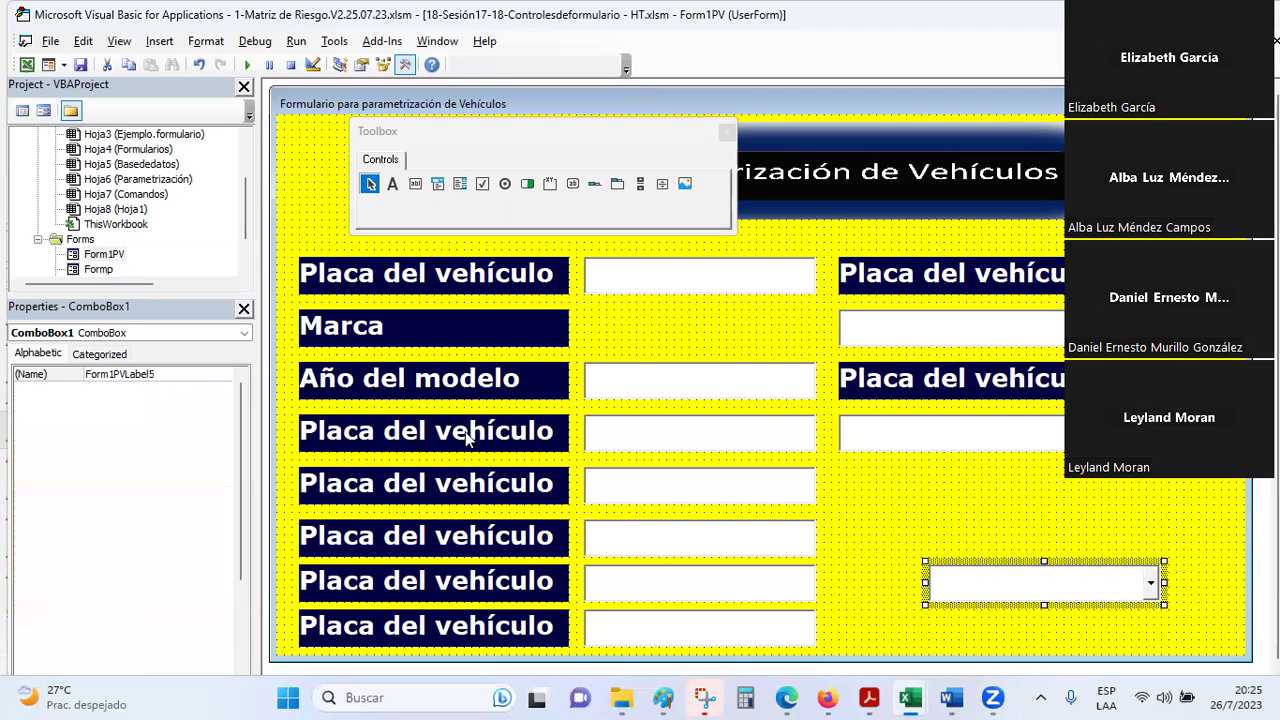
pyautogui.click(176, 479)
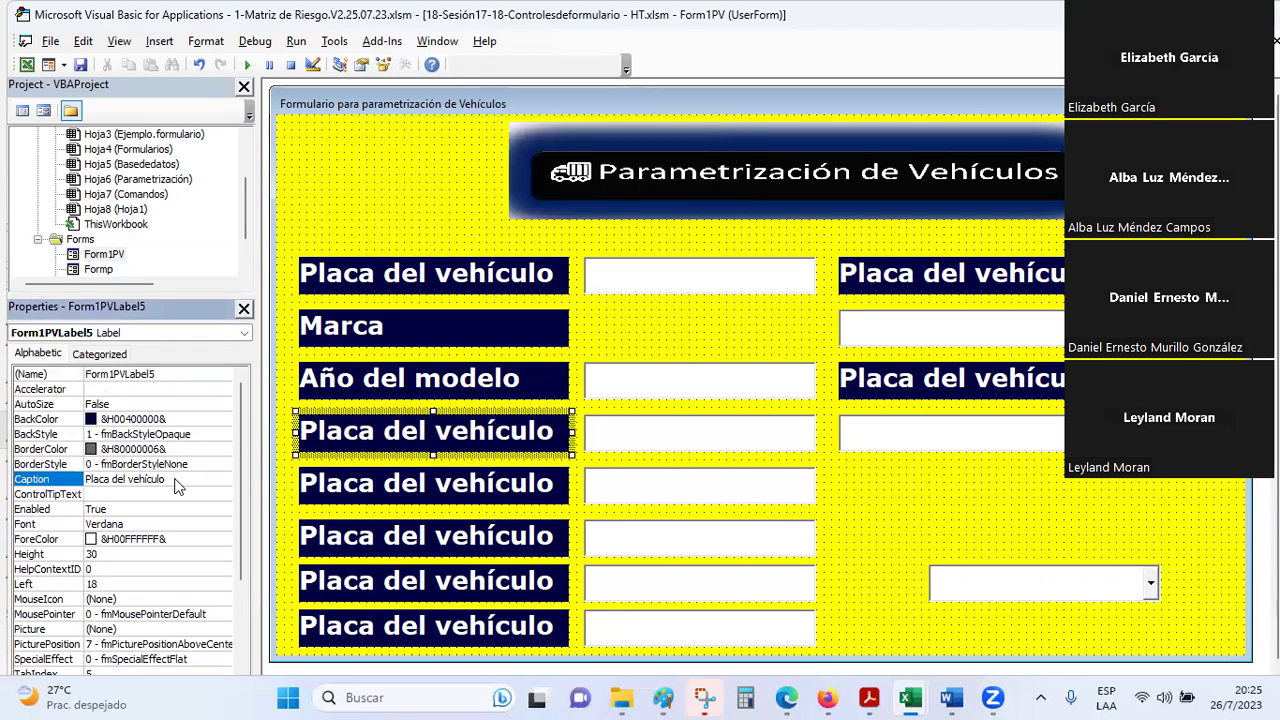
pyautogui.click(30, 479)
pyautogui.write('Tipo de combustible')
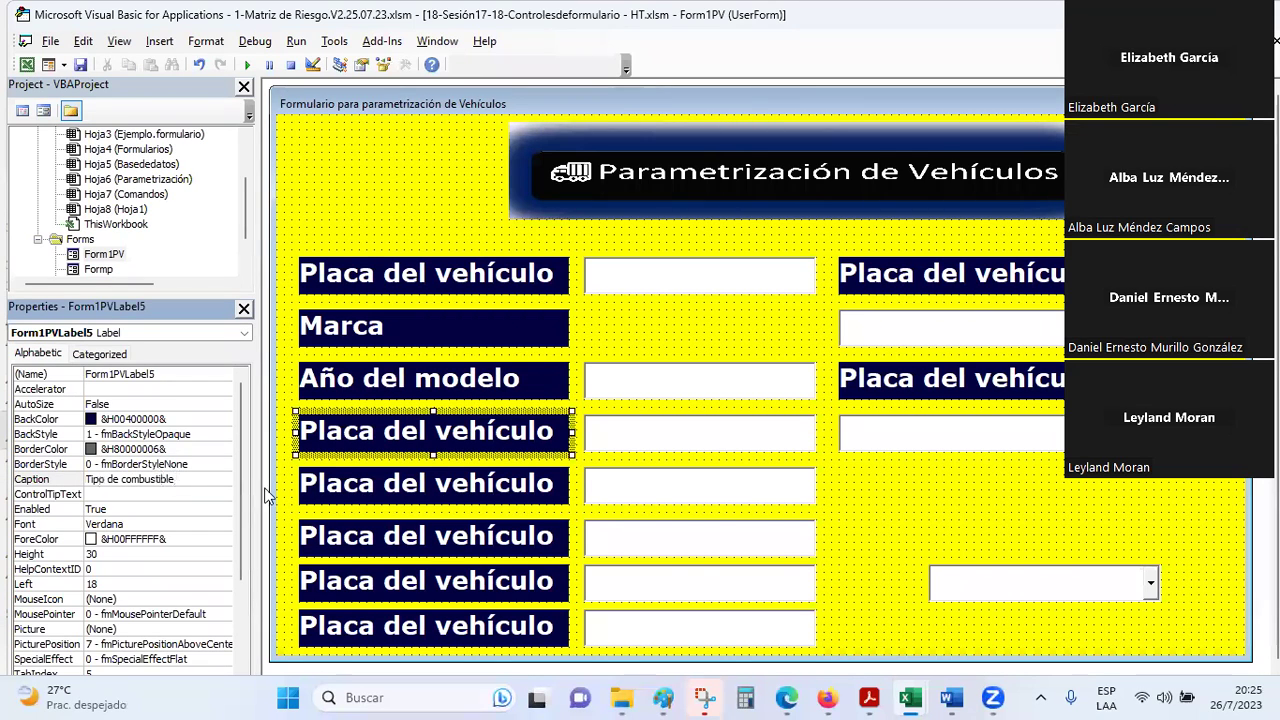
pyautogui.click(362, 489)
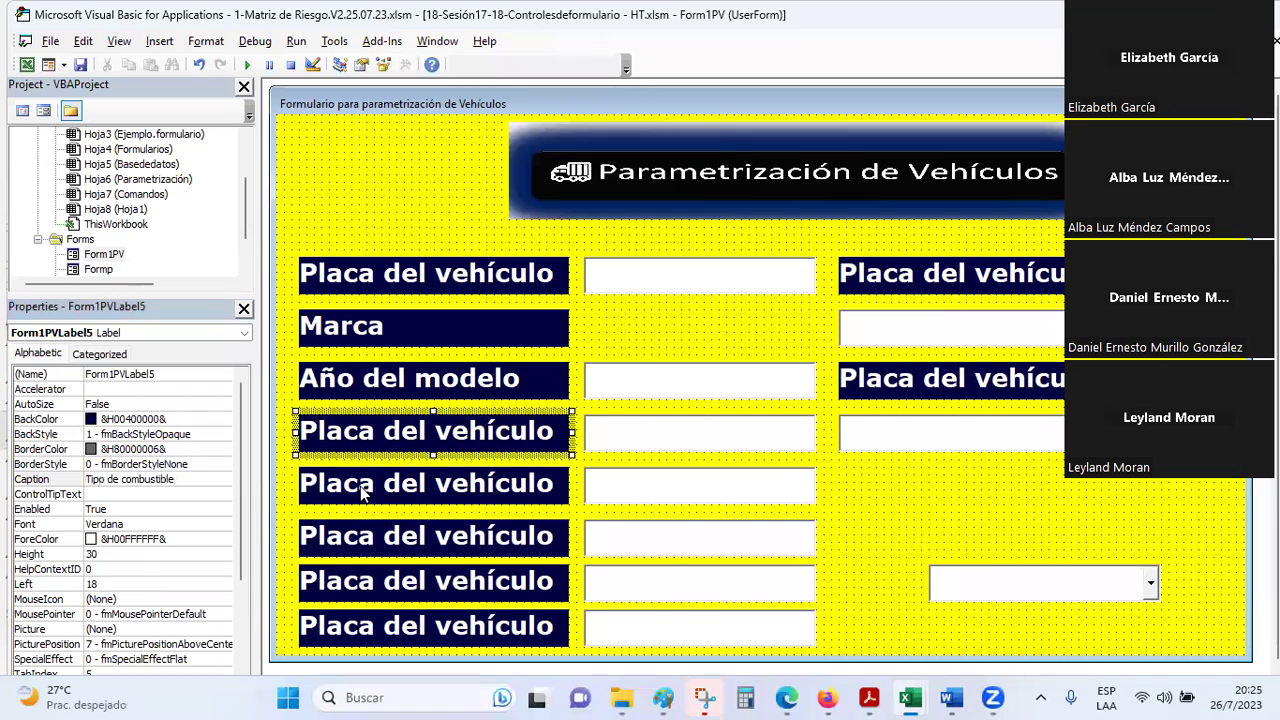
# - Set the Tipo de combustible label's font size to 16
pyautogui.click(403, 435)
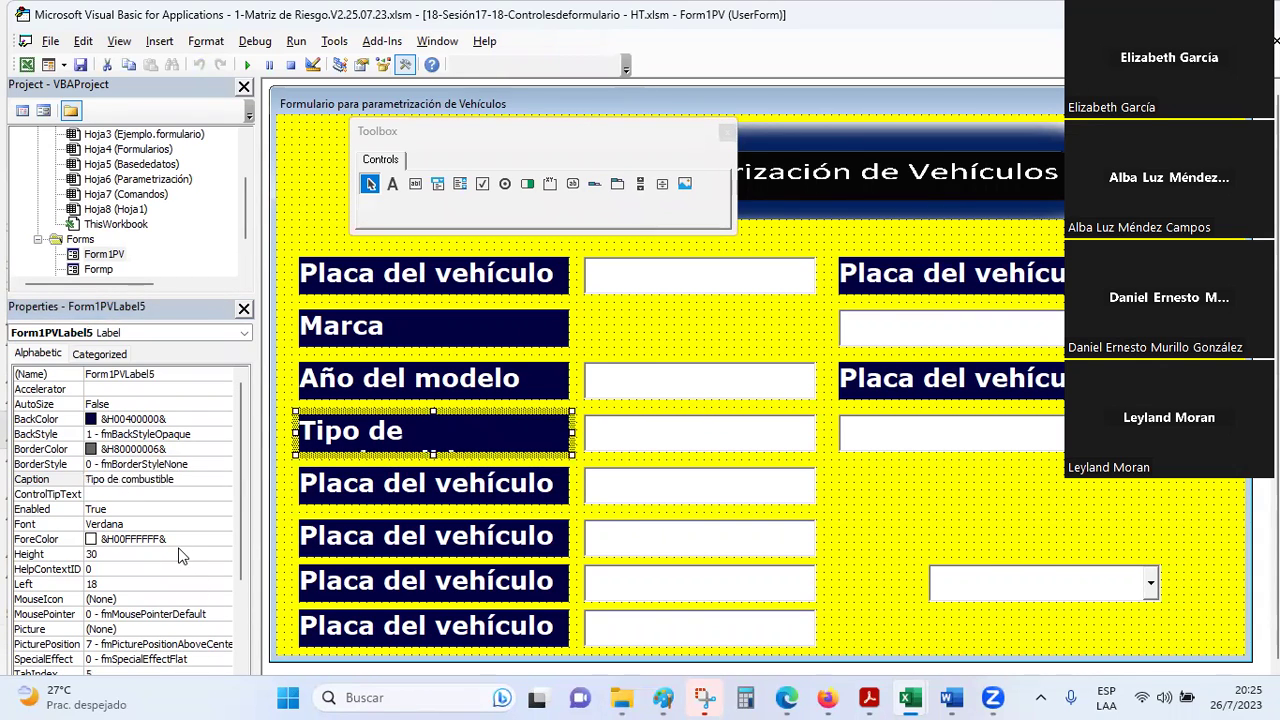
pyautogui.scroll(-3, 181, 555)
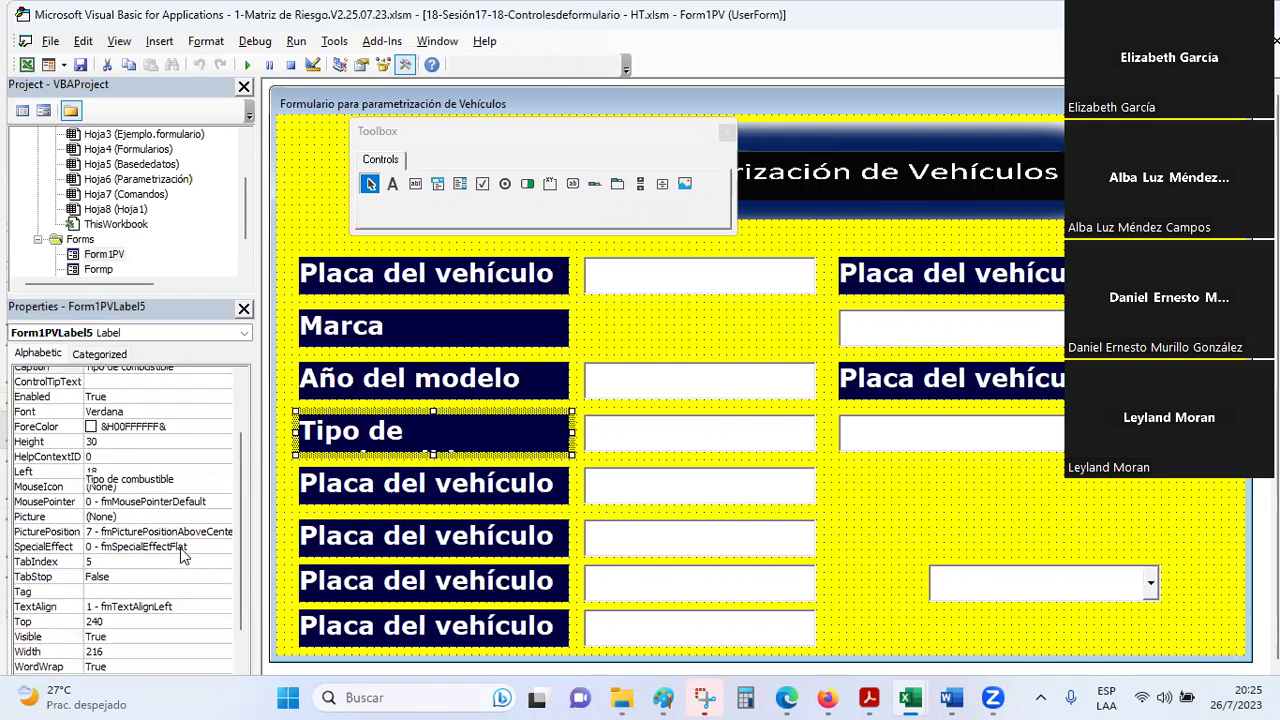
pyautogui.scroll(3, 181, 555)
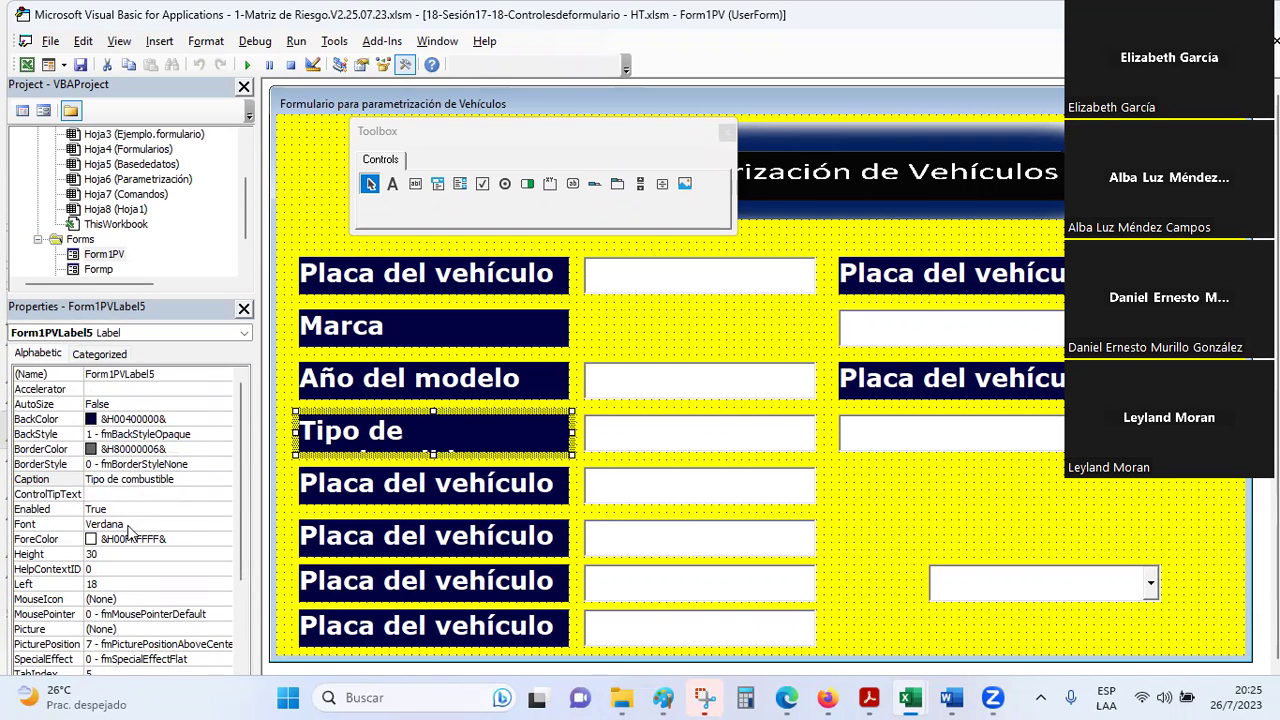
pyautogui.click(191, 540)
pyautogui.press('Up')
pyautogui.press('Up')
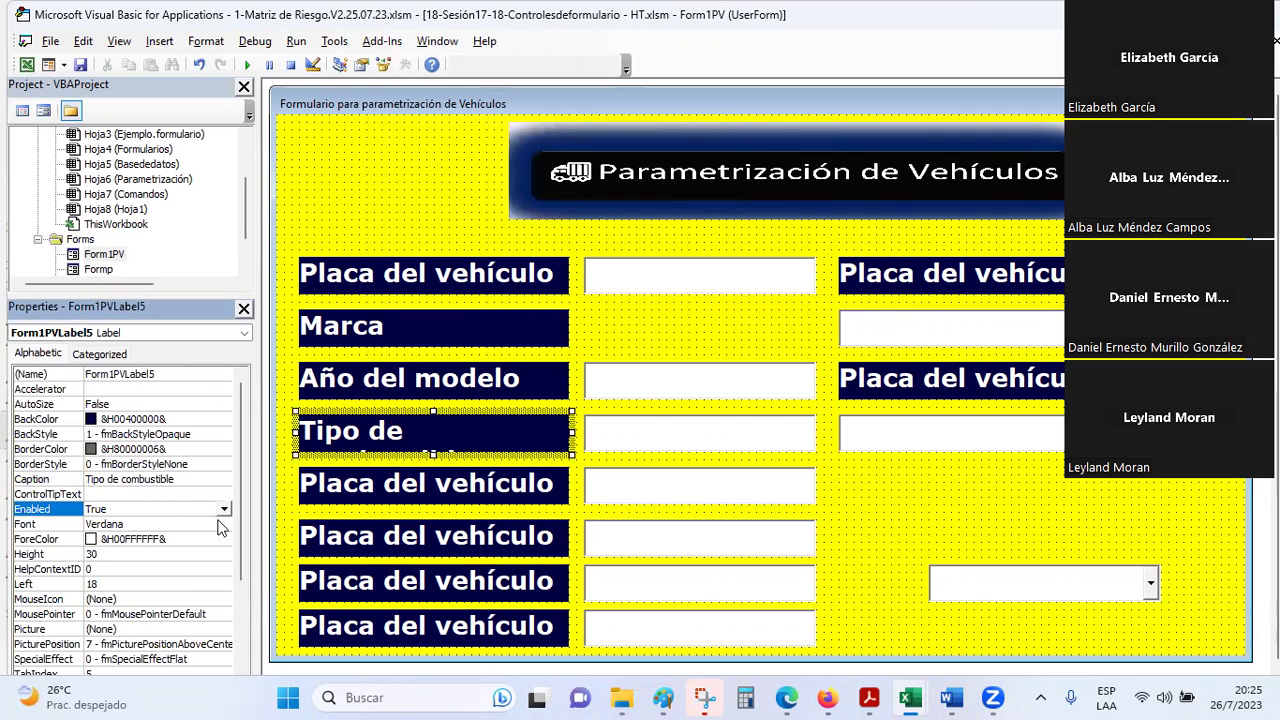
pyautogui.click(227, 524)
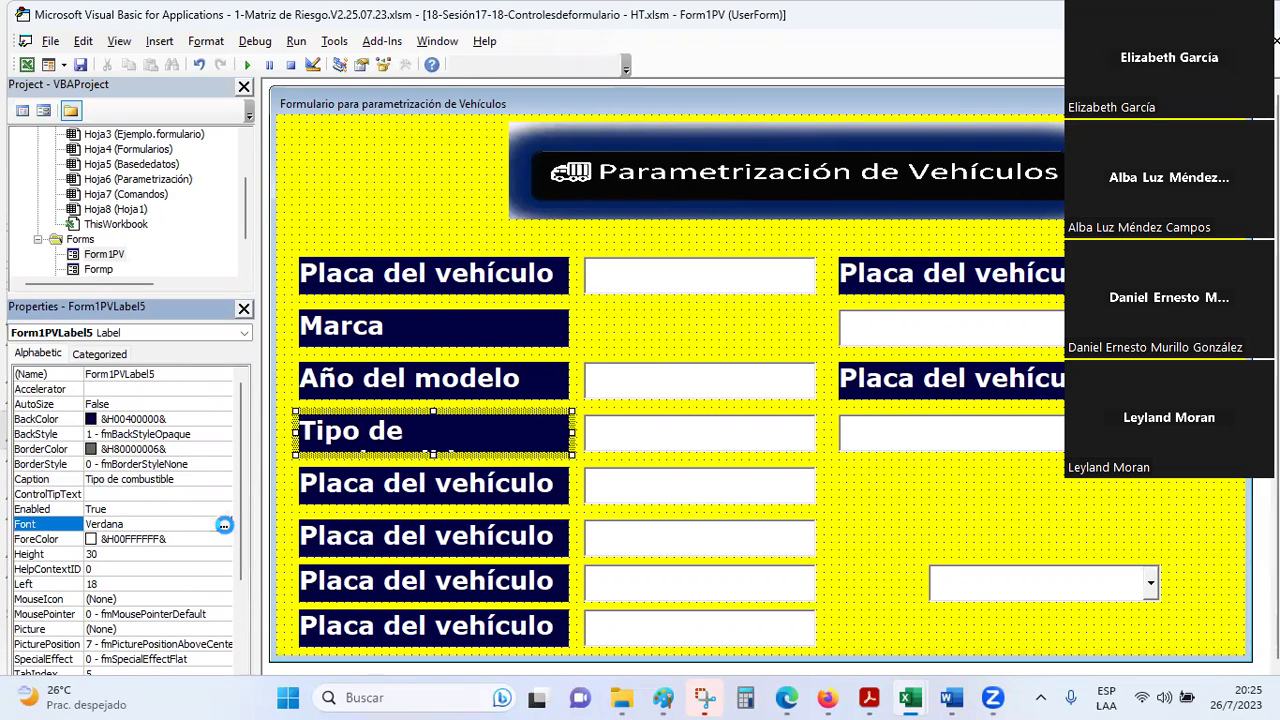
pyautogui.click(224, 525)
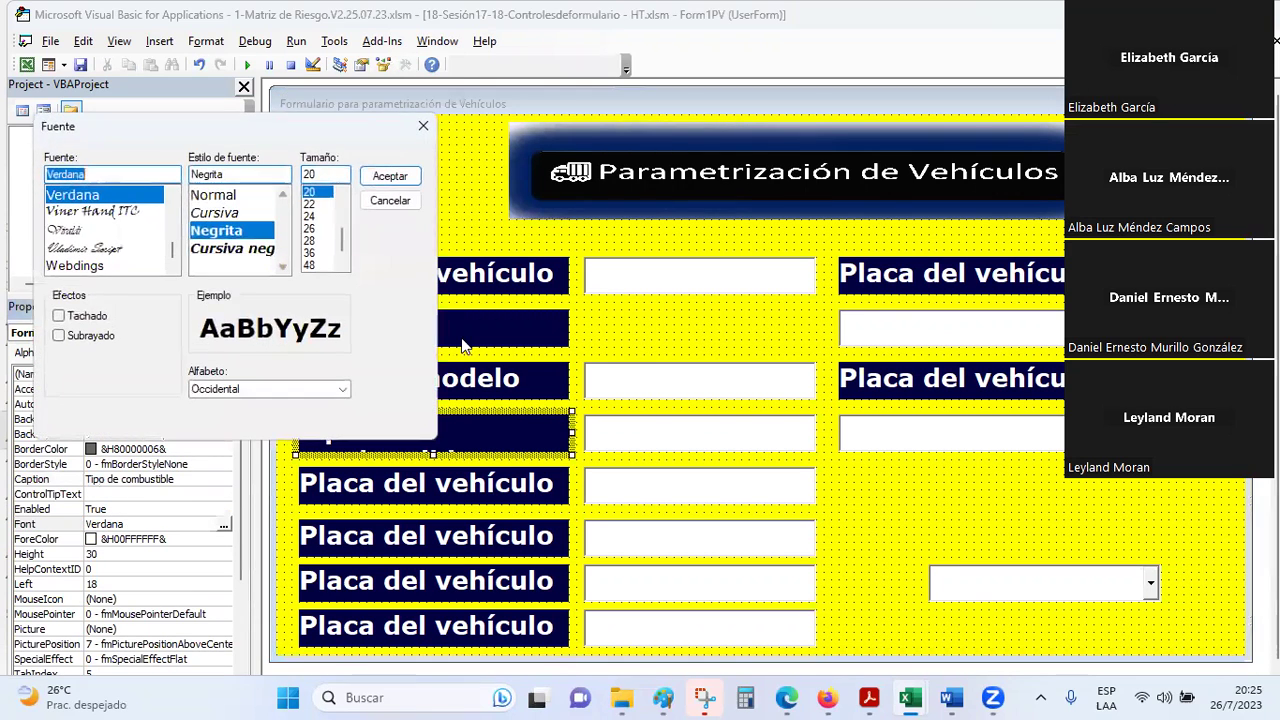
pyautogui.scroll(2, 330, 210)
pyautogui.click(325, 192)
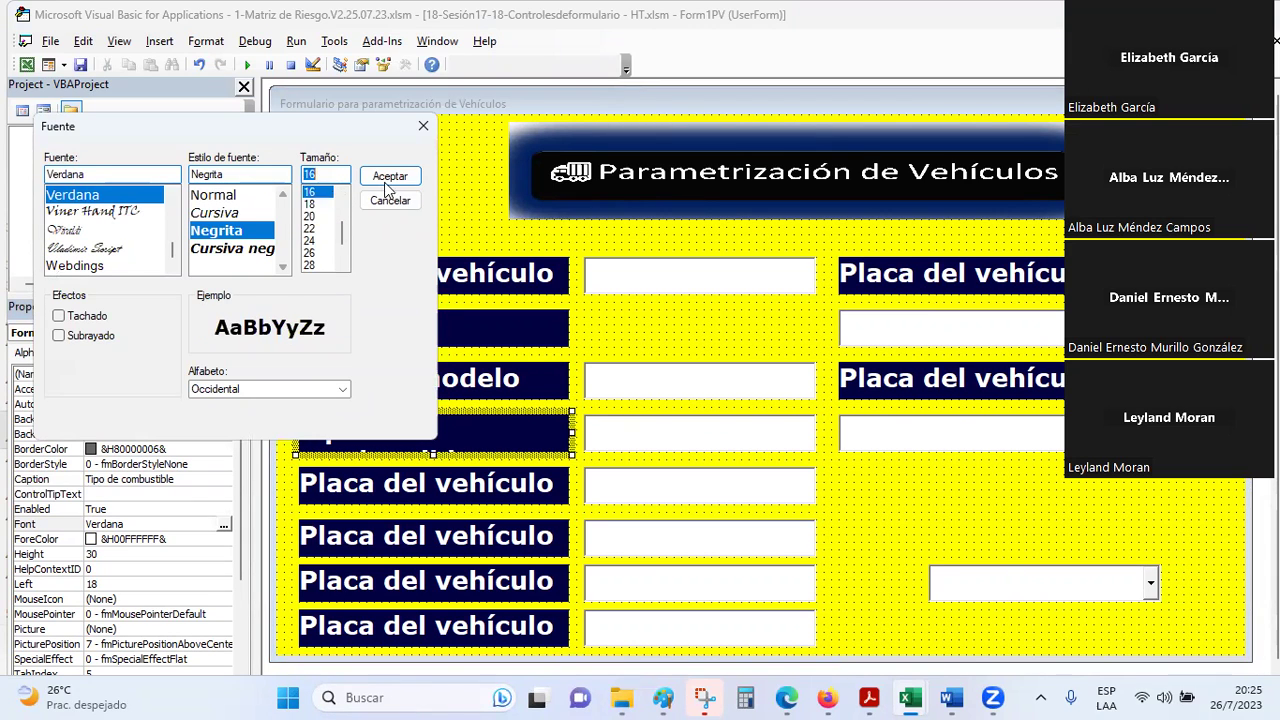
pyautogui.click(388, 177)
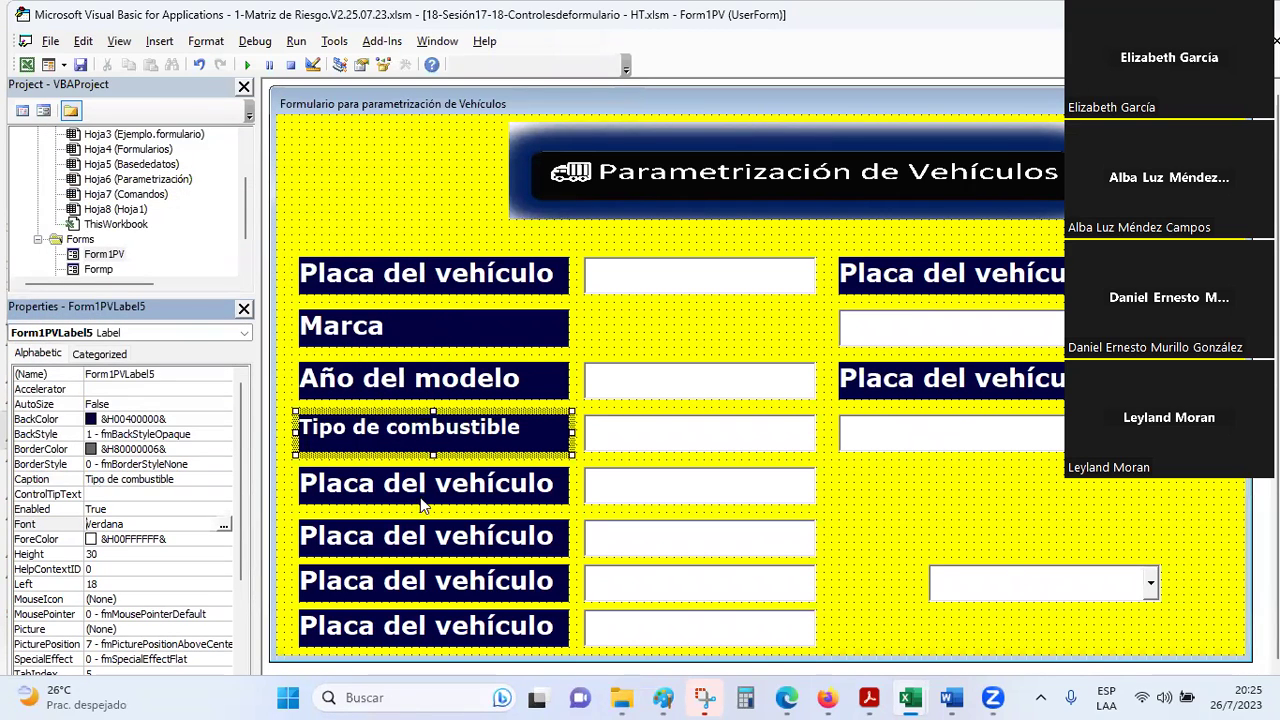
# - Caption the fifth label Capacidad de peso (Ton)
pyautogui.click(458, 490)
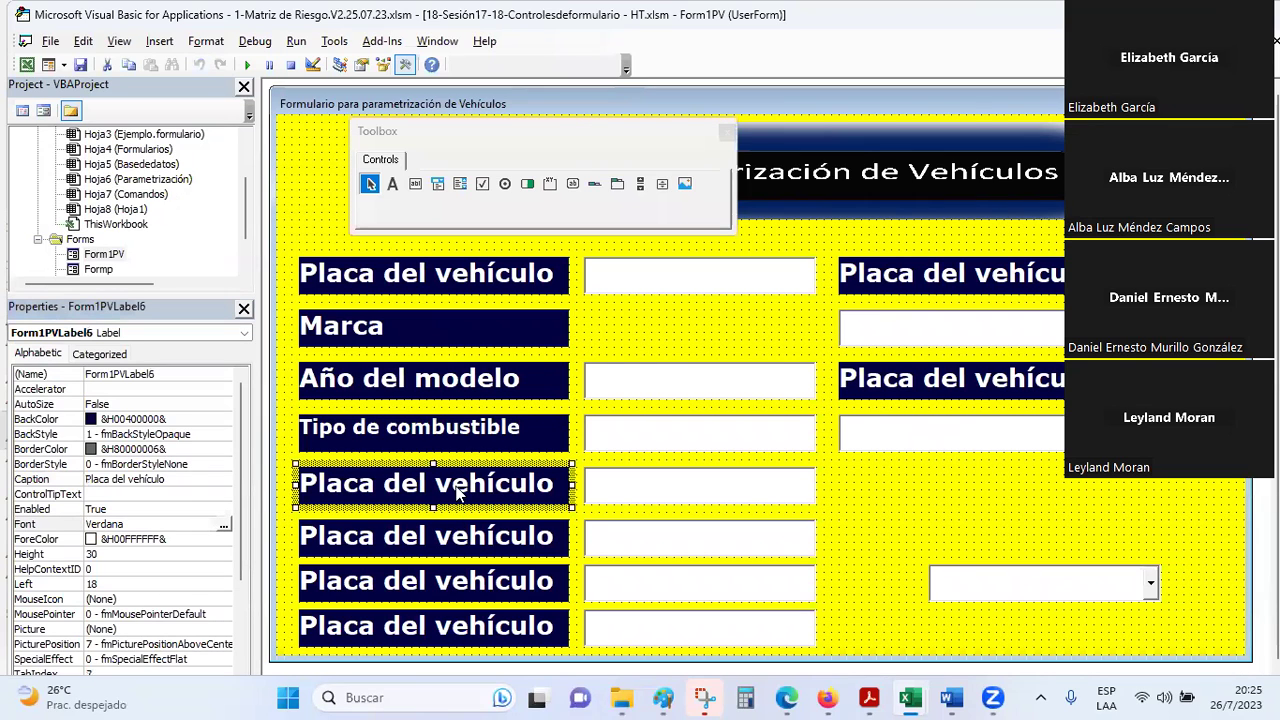
pyautogui.click(169, 479)
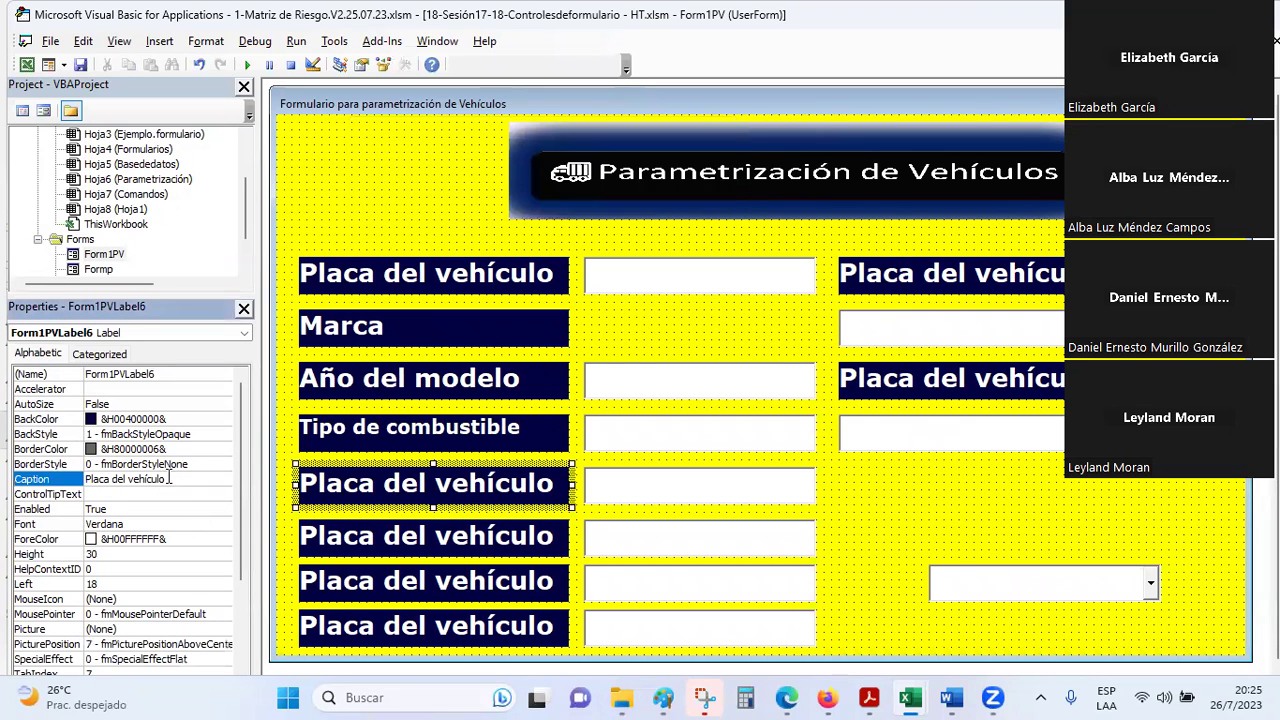
pyautogui.doubleClick(169, 479)
pyautogui.write('Capacidad')
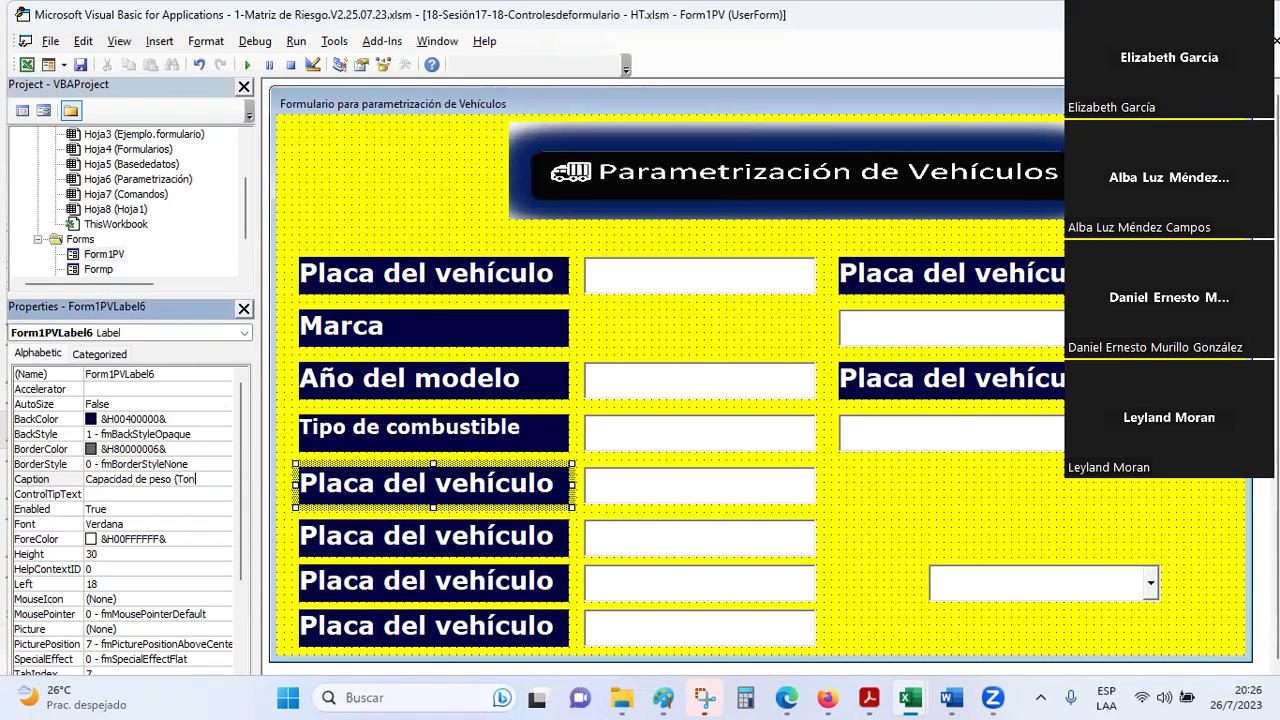
pyautogui.click(908, 523)
# - Reduce the Capacidad de peso (Ton) label's font to size 14
pyautogui.click(424, 492)
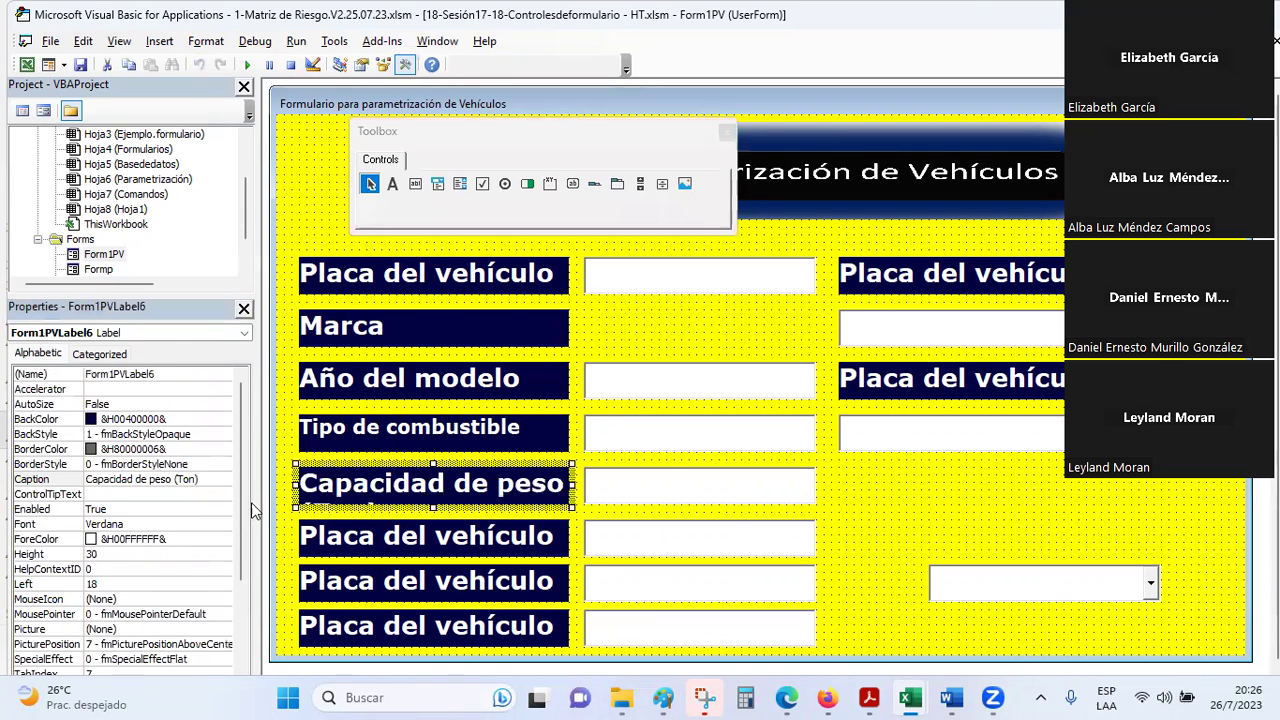
pyautogui.click(200, 524)
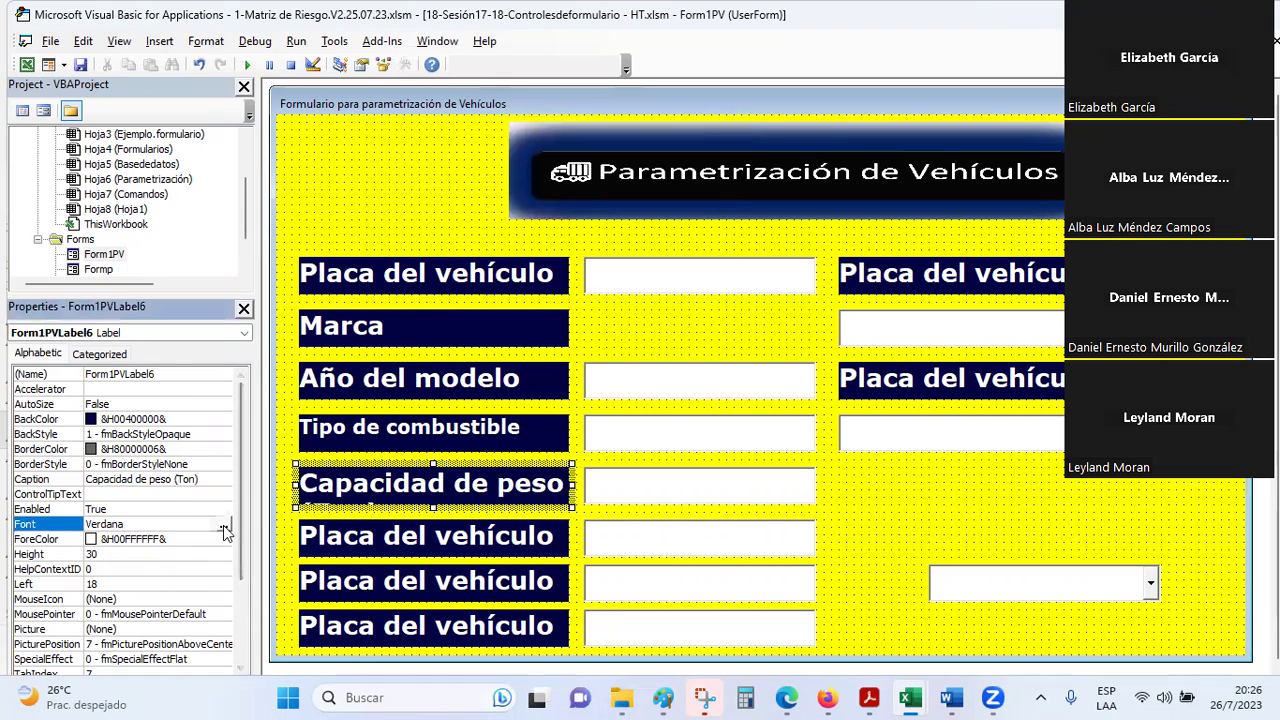
pyautogui.click(224, 525)
pyautogui.scroll(2, 341, 198)
pyautogui.scroll(2, 341, 198)
pyautogui.click(318, 218)
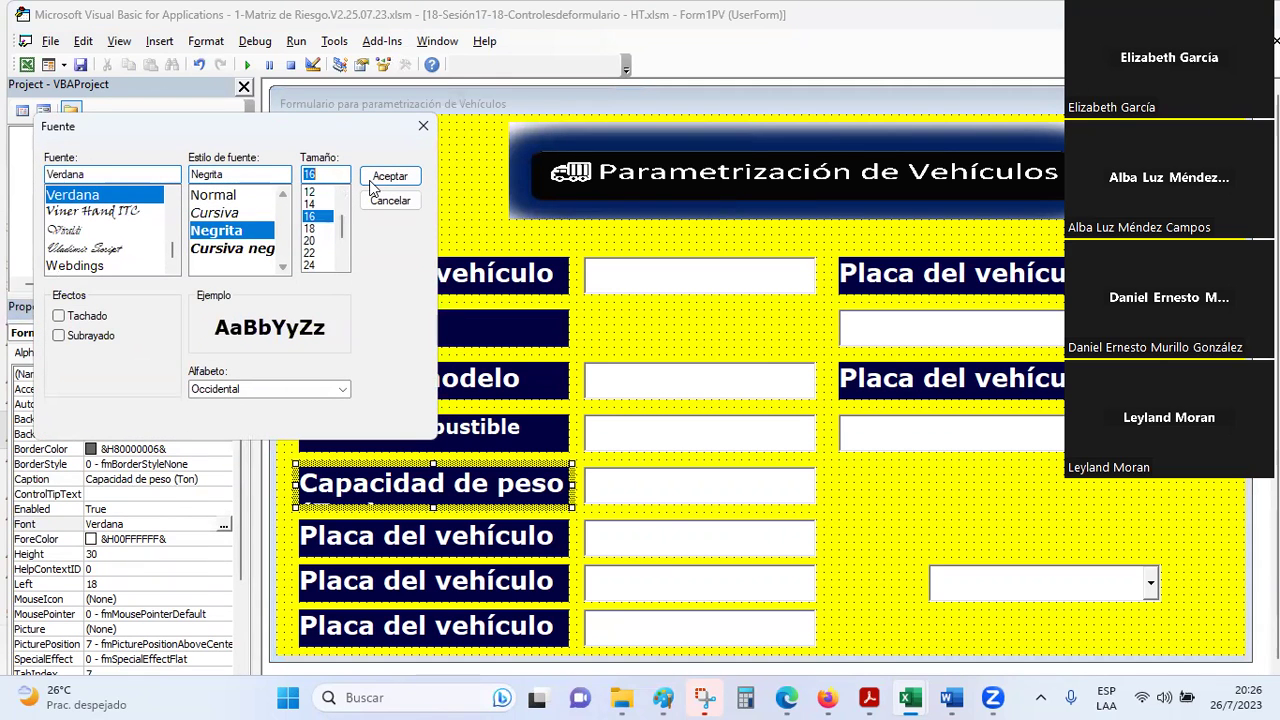
pyautogui.click(371, 178)
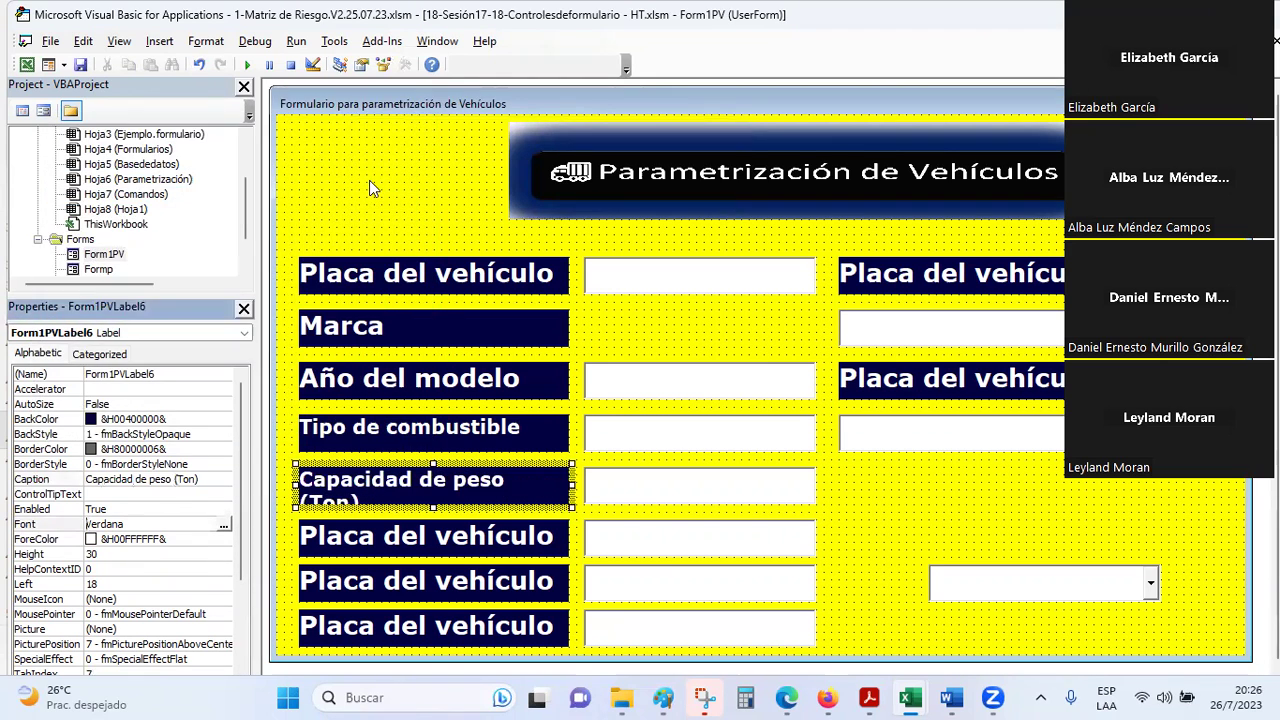
pyautogui.click(224, 525)
pyautogui.scroll(1, 328, 212)
pyautogui.scroll(1, 328, 212)
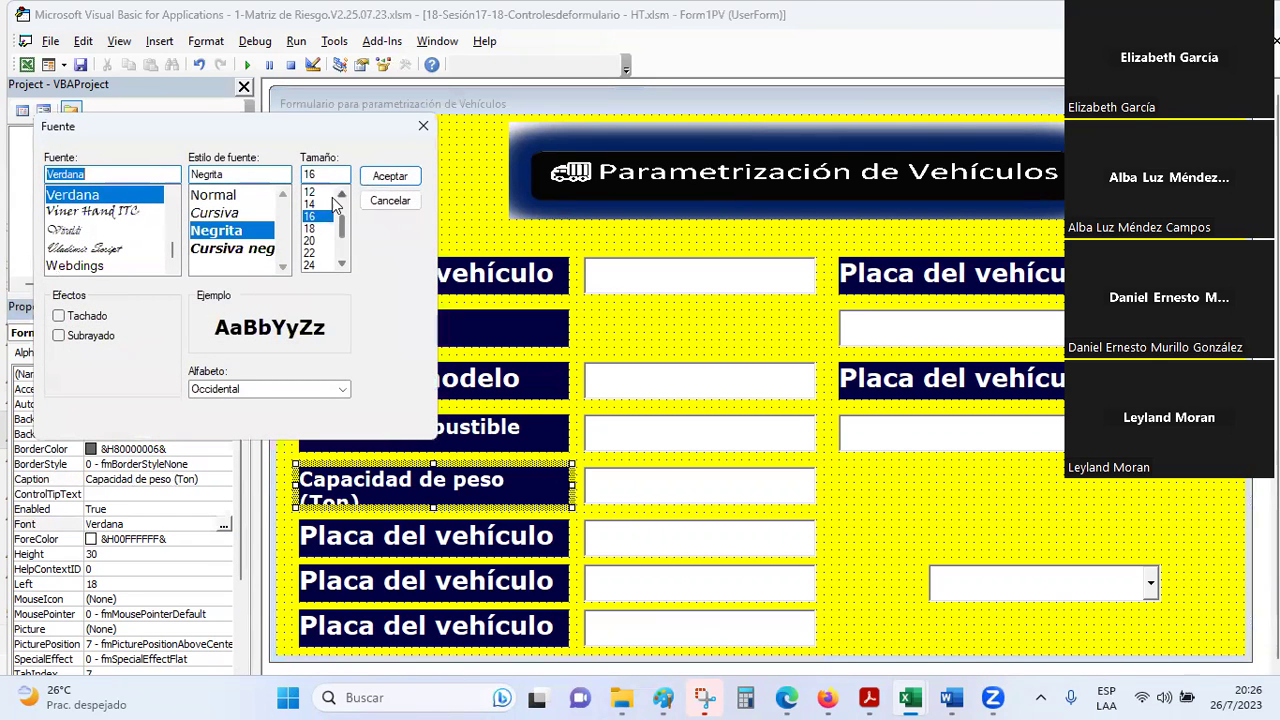
pyautogui.click(326, 206)
pyautogui.click(390, 176)
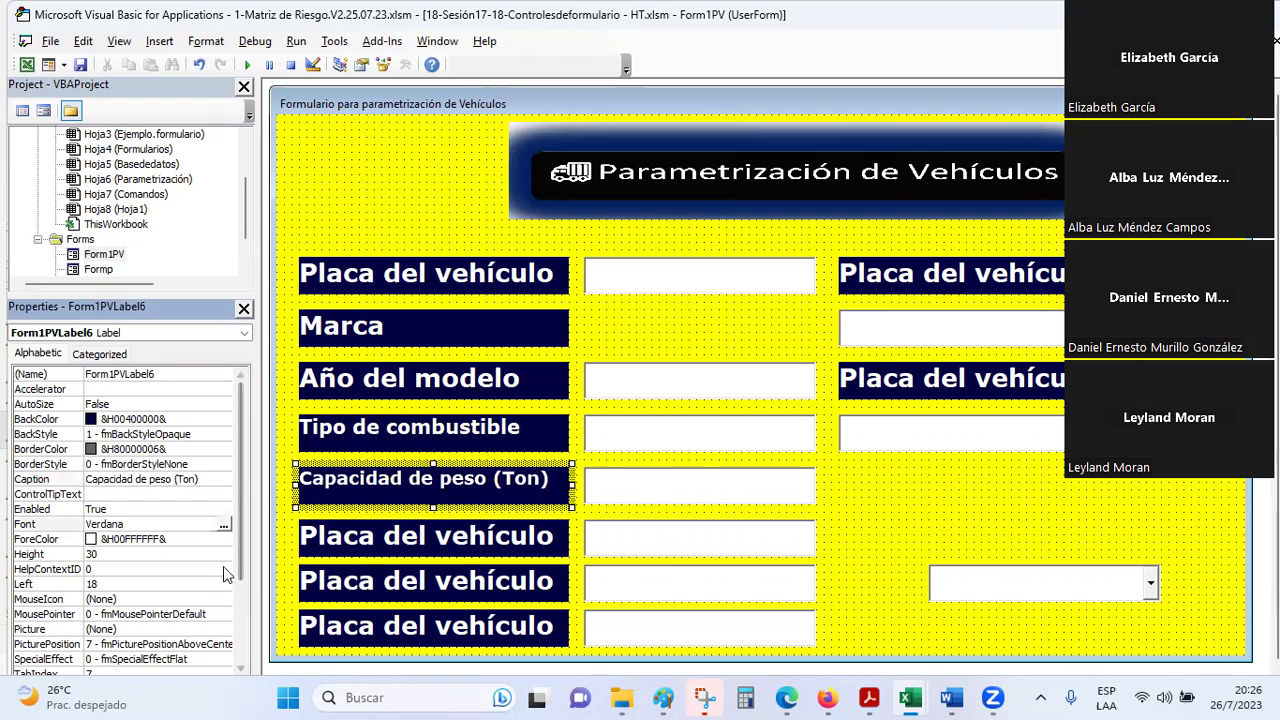
pyautogui.click(352, 527)
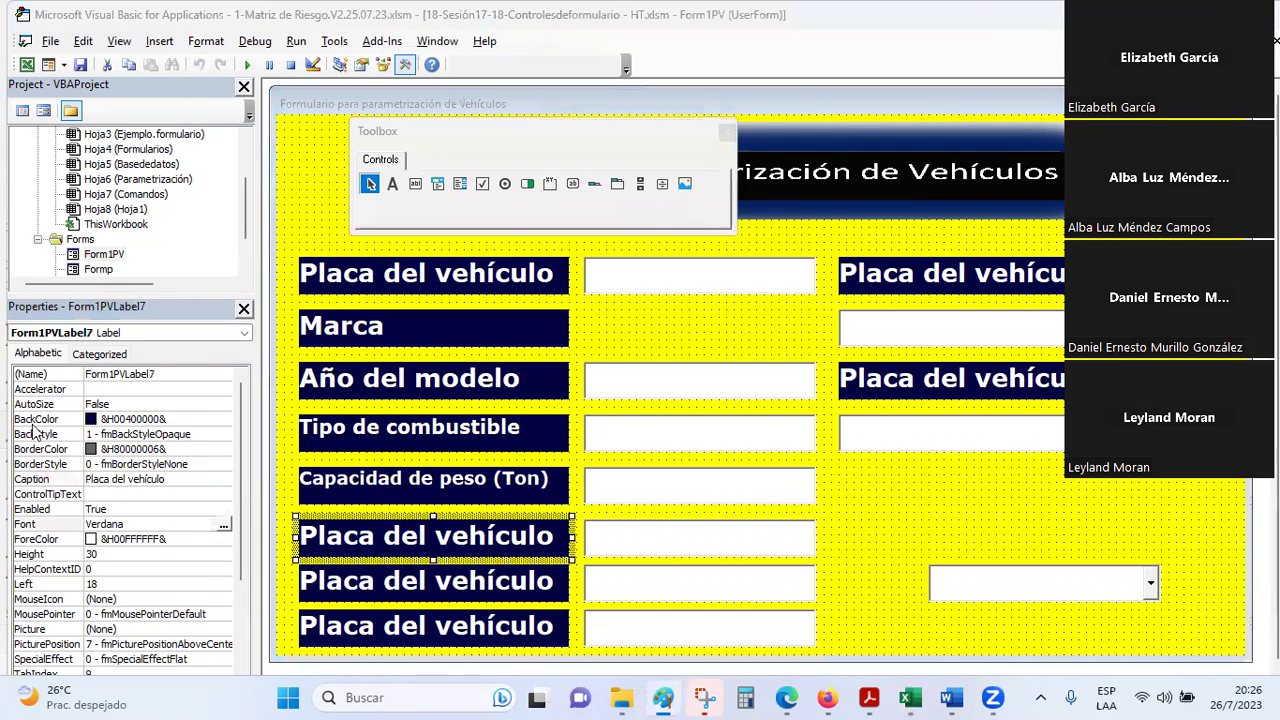
# - Caption the next three labels Largo (m), Ancho (m) and Alto (m)
pyautogui.click(174, 479)
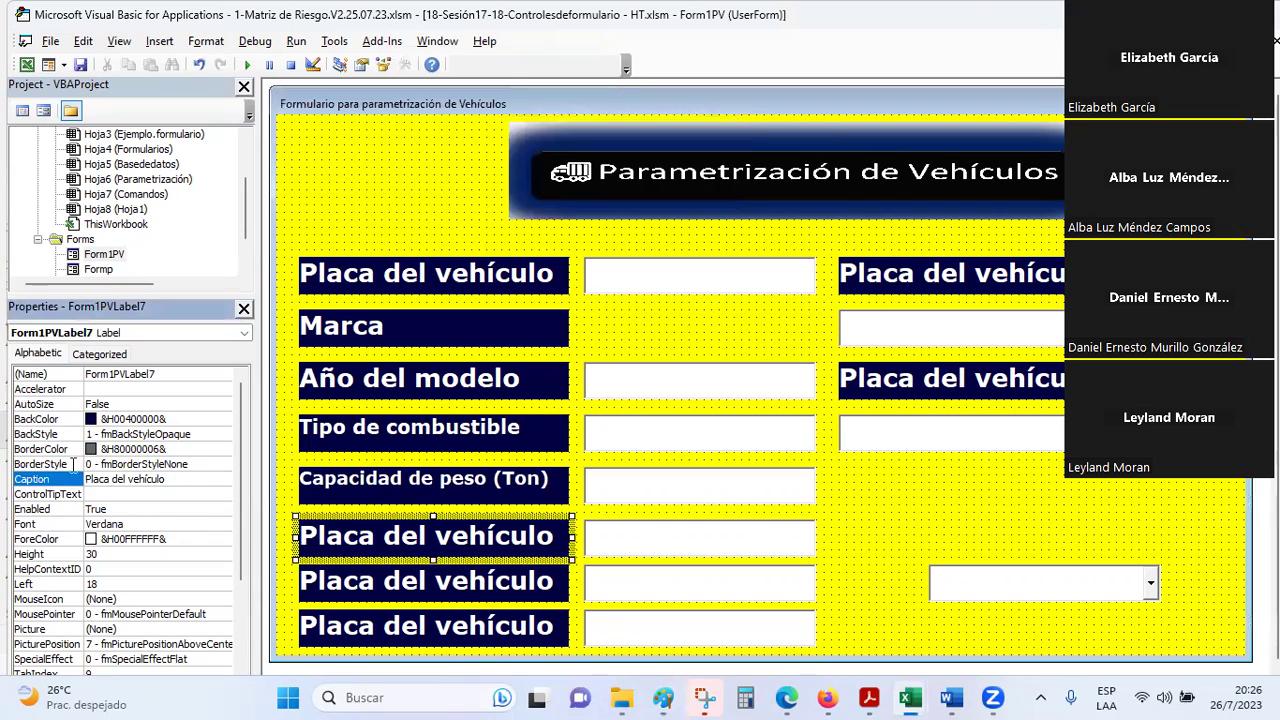
pyautogui.press('Tab')
pyautogui.write('Largo')
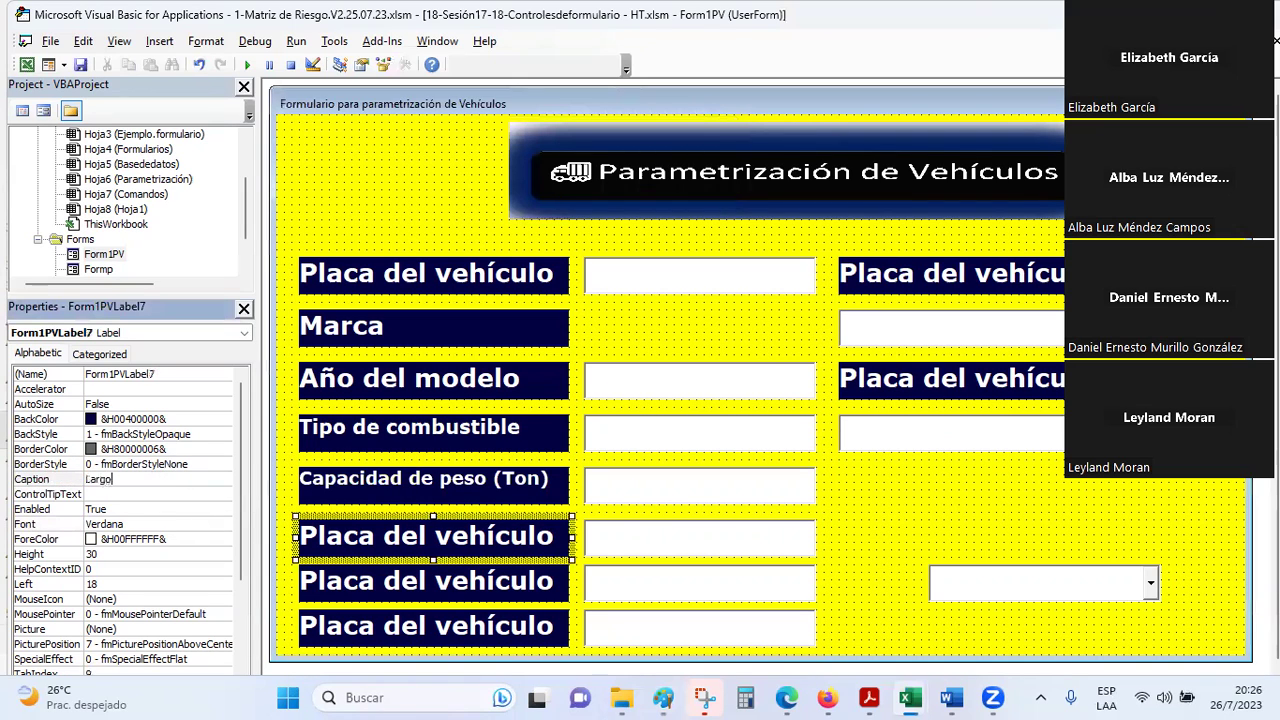
pyautogui.write('(m)')
pyautogui.click(397, 586)
pyautogui.click(177, 479)
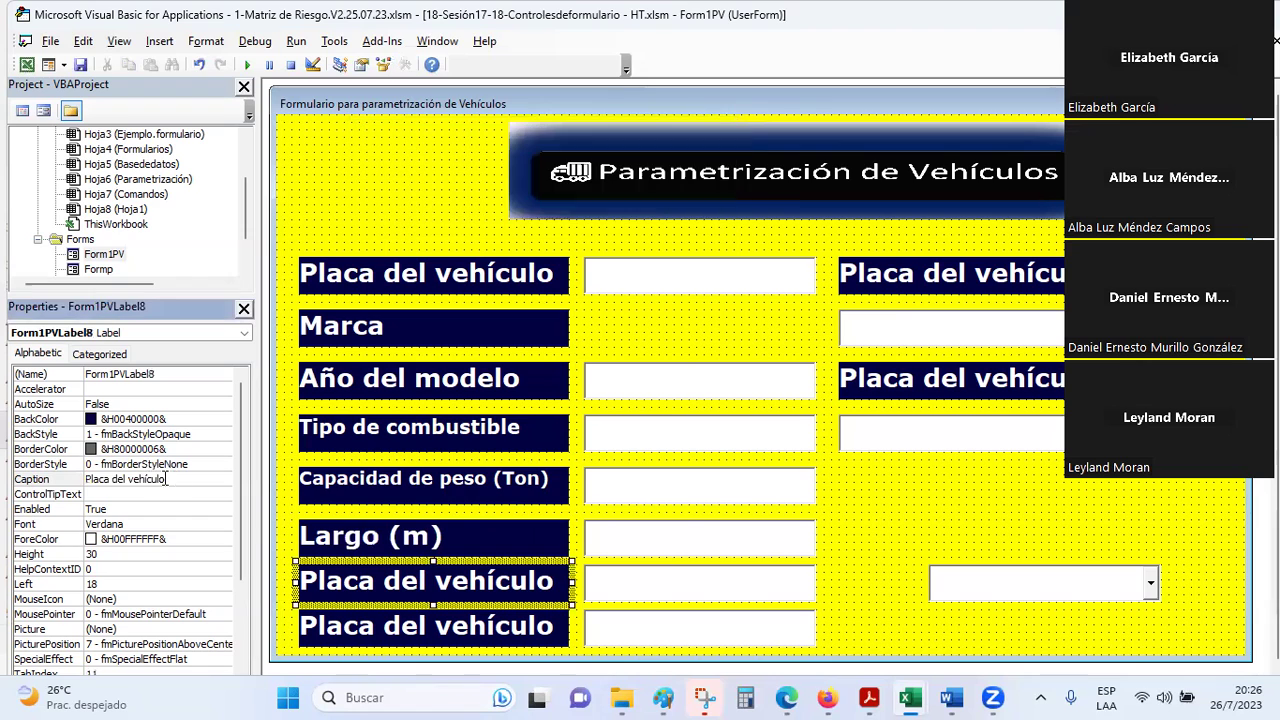
pyautogui.write('A')
pyautogui.press('BackSpace')
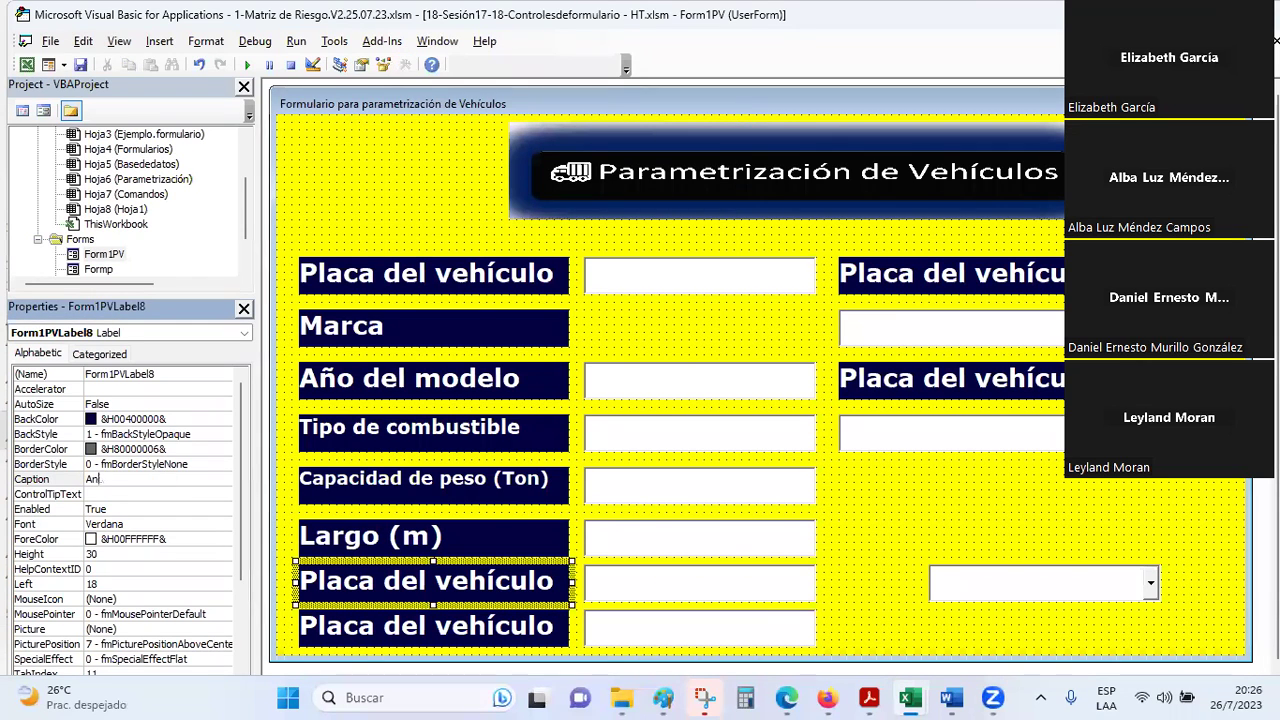
pyautogui.write('(m')
pyautogui.click(346, 628)
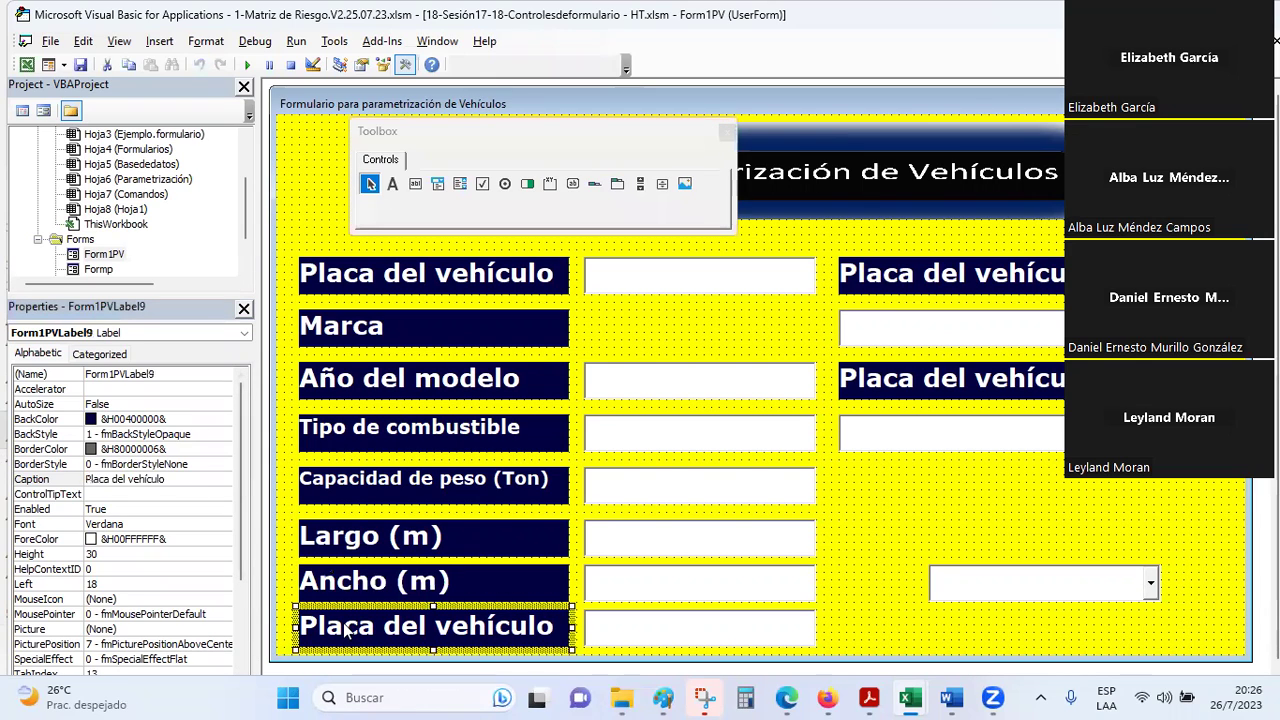
pyautogui.click(160, 479)
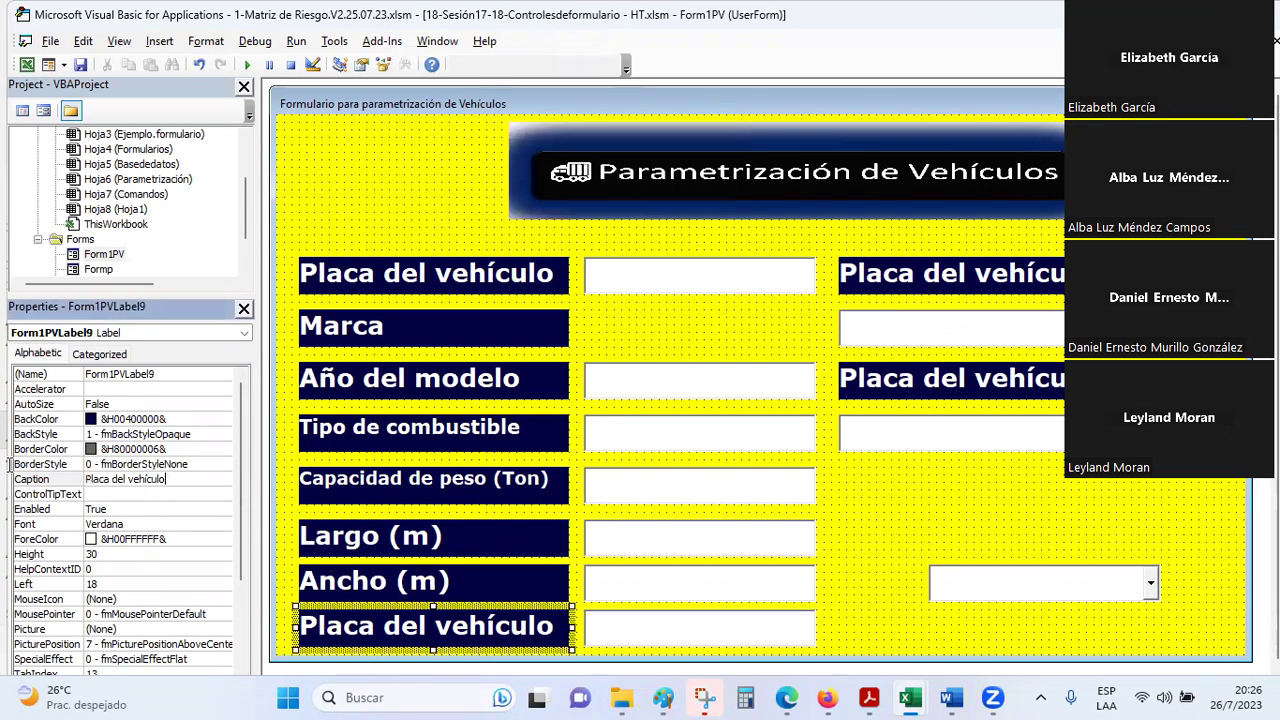
pyautogui.write('Alto (m')
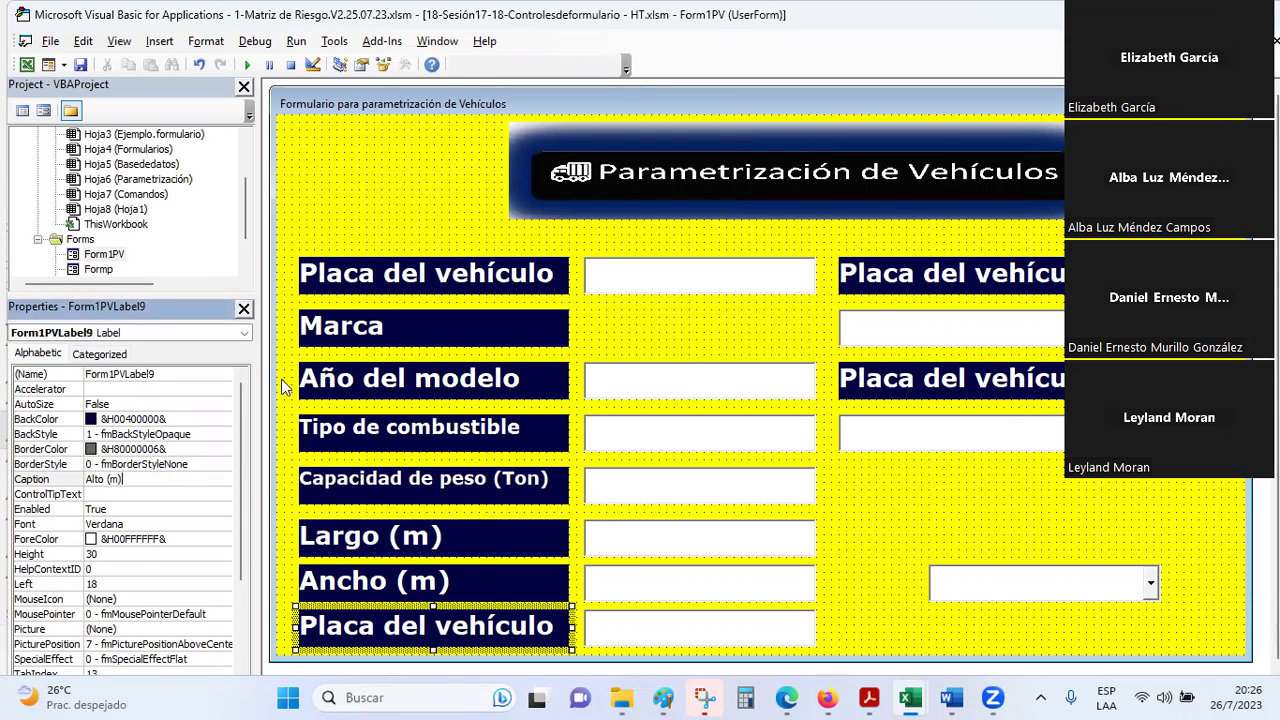
pyautogui.click(883, 289)
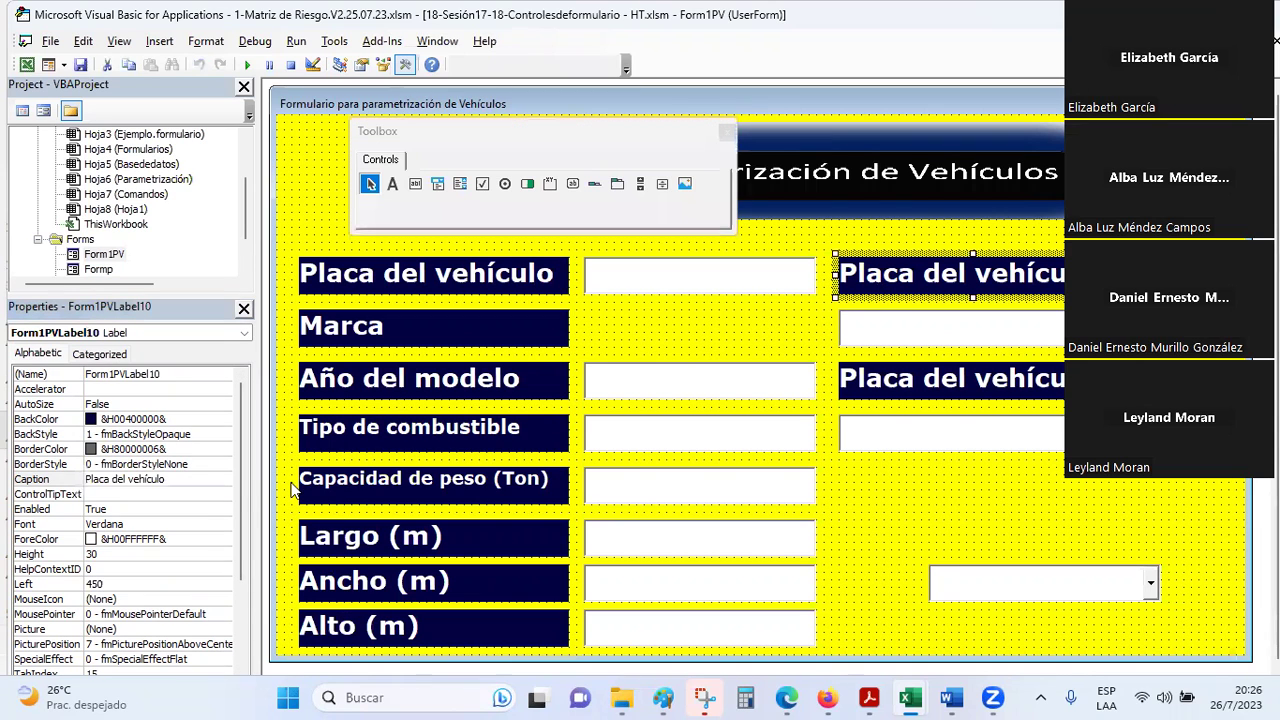
# - Caption the top-right label Em. de la Tarj. and give it a smaller font size
pyautogui.click(20, 479)
pyautogui.write('E')
pyautogui.write('. de la Tarj')
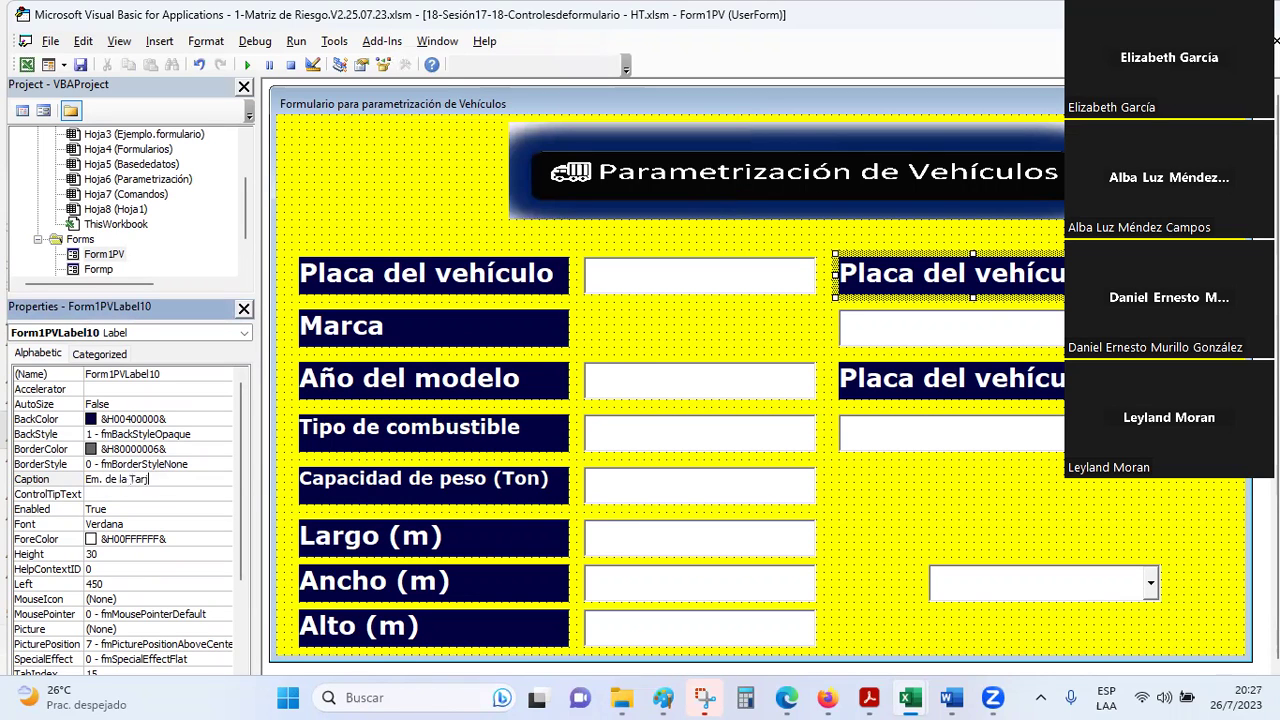
pyautogui.write(' c')
pyautogui.click(978, 380)
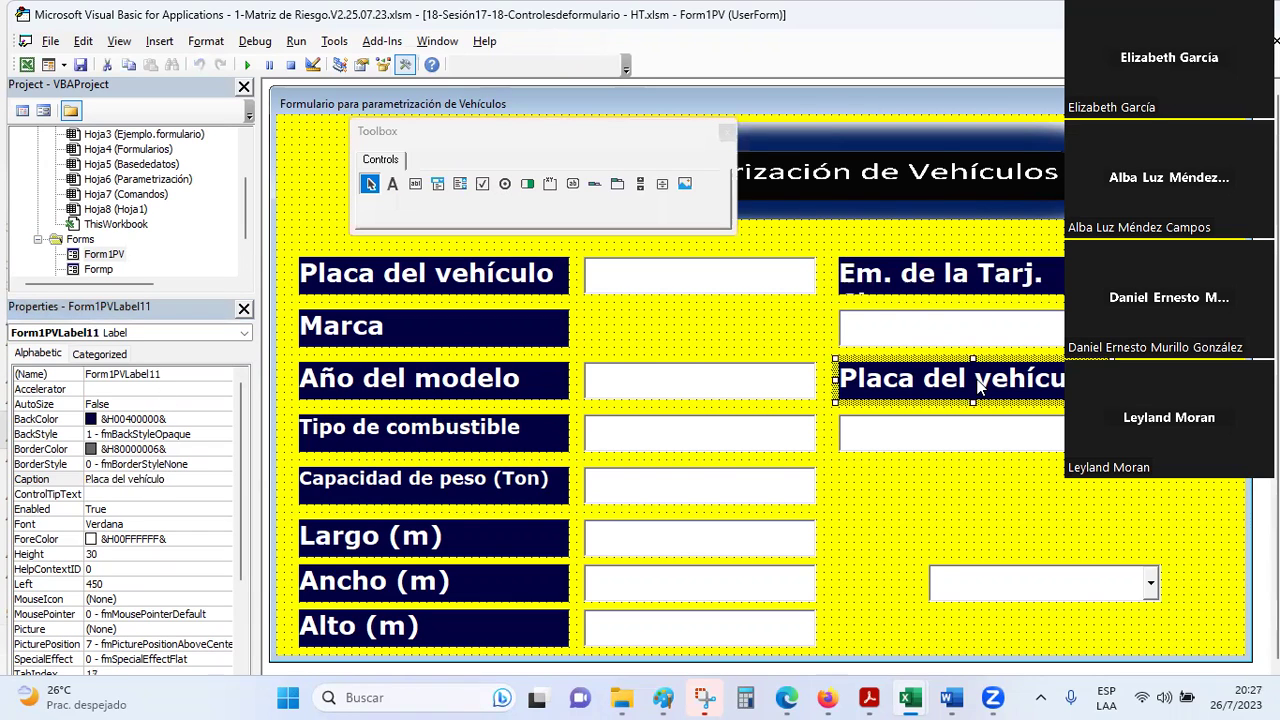
pyautogui.click(940, 285)
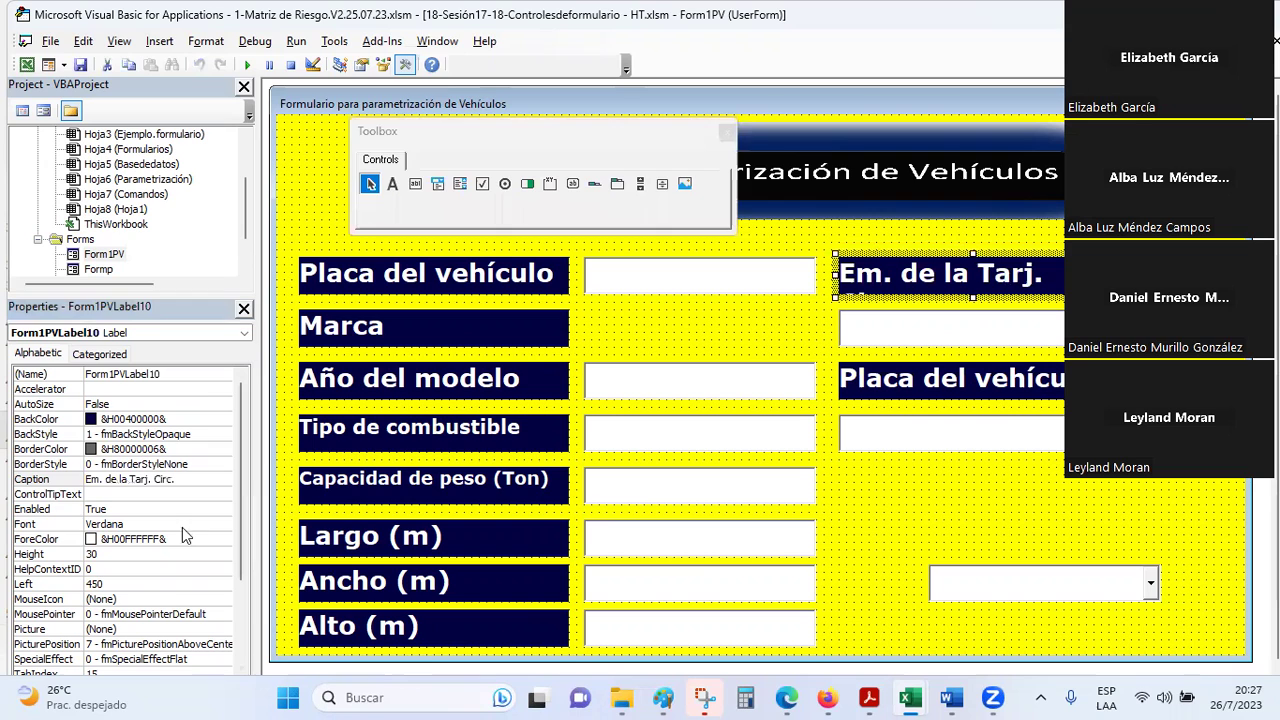
pyautogui.click(229, 527)
pyautogui.click(224, 526)
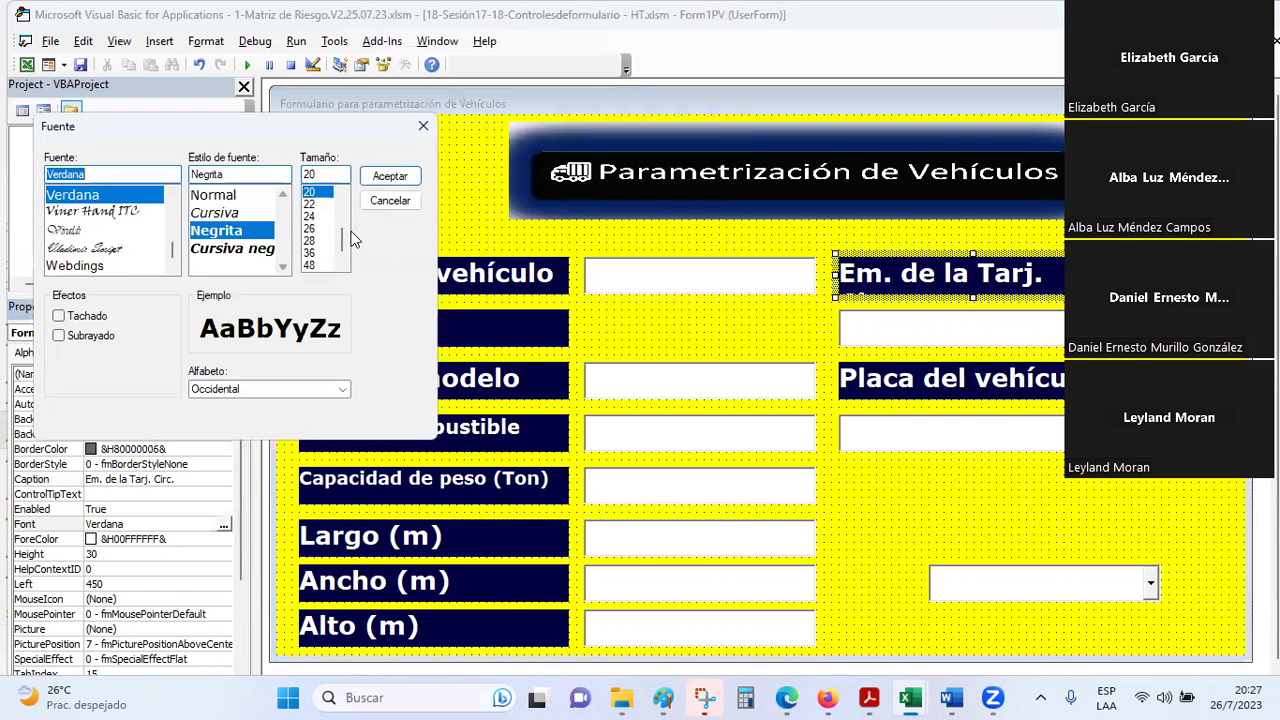
pyautogui.scroll(1, 340, 198)
pyautogui.scroll(1, 340, 210)
pyautogui.click(316, 210)
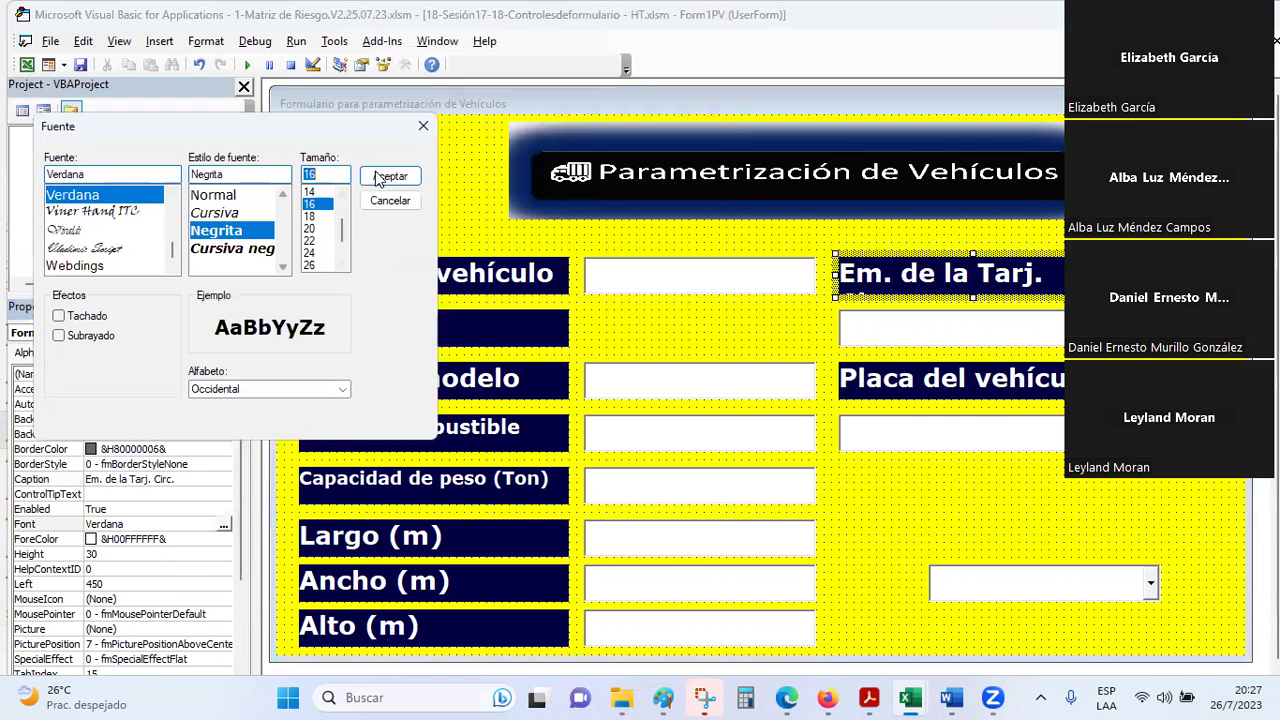
pyautogui.click(390, 176)
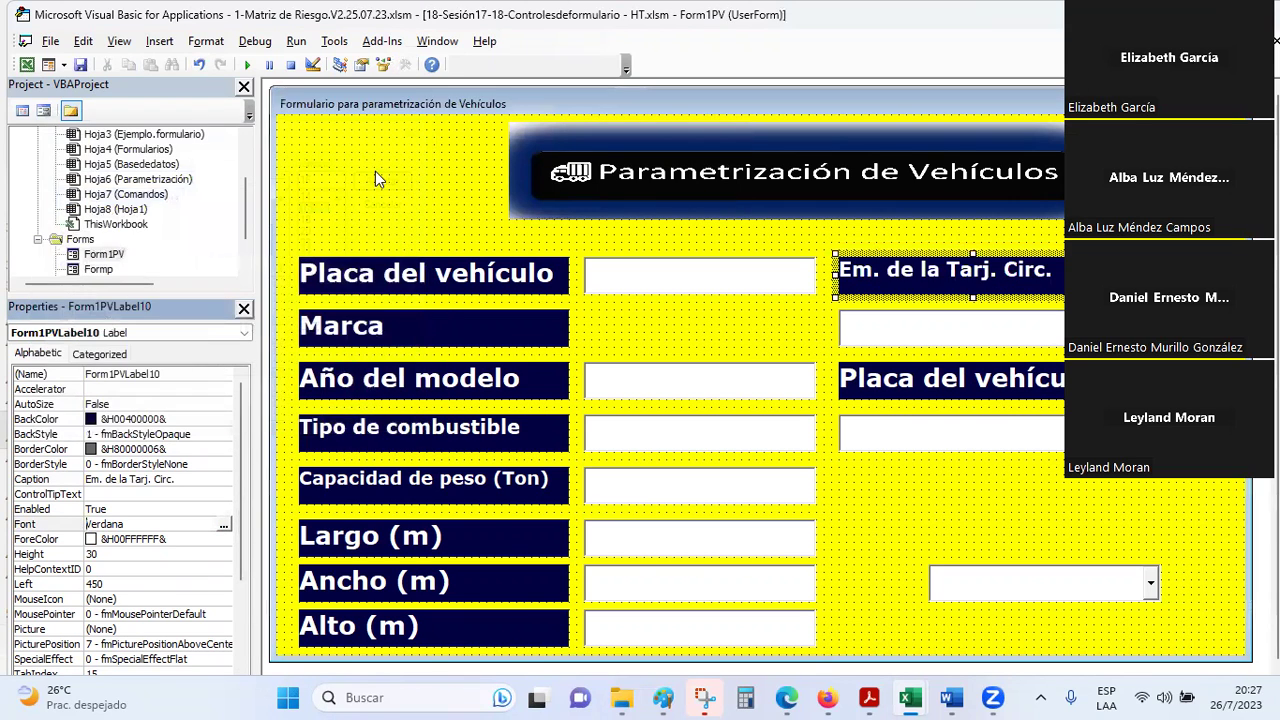
# - Caption the second right-hand label Fecha de vencimiento
pyautogui.click(990, 385)
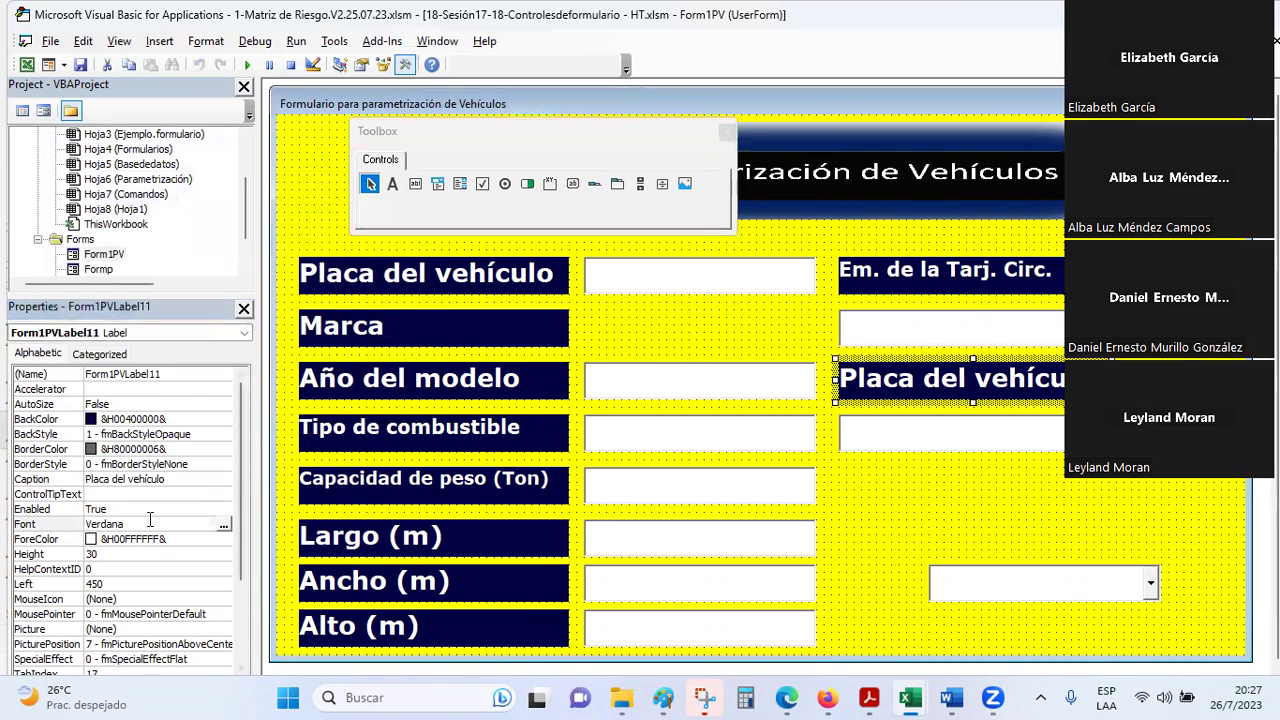
pyautogui.click(223, 526)
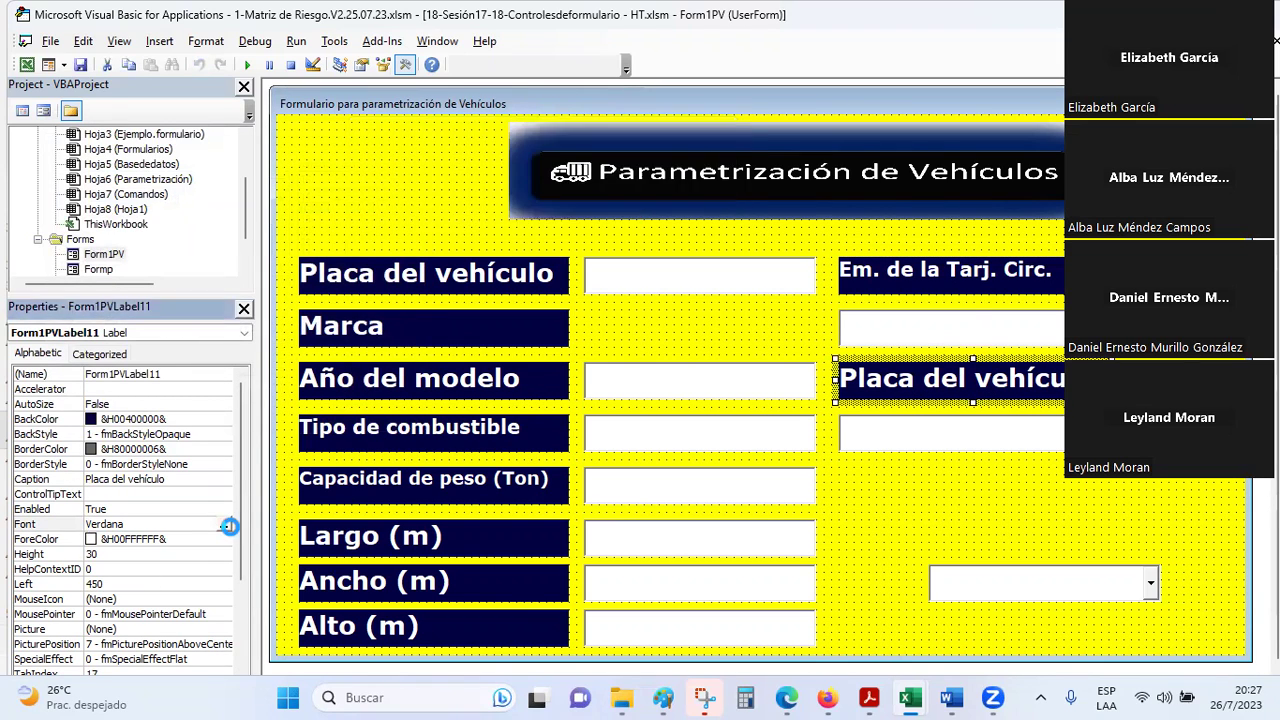
pyautogui.press('Escape')
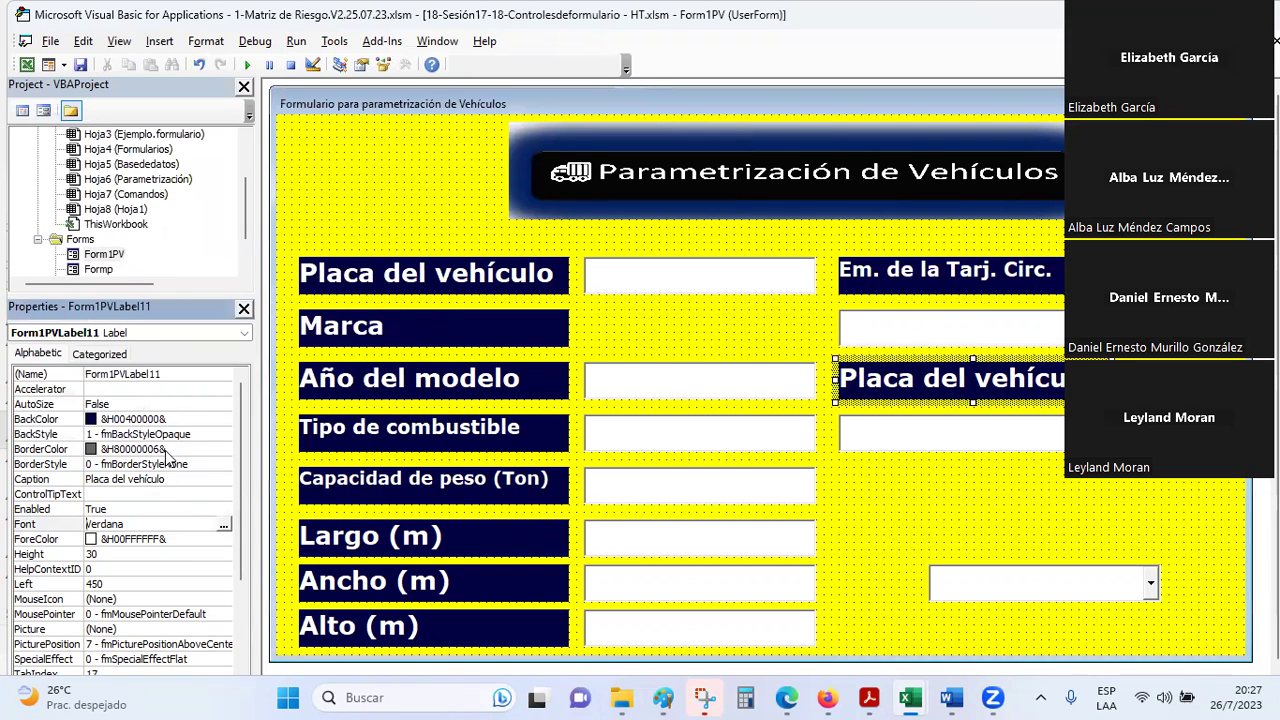
pyautogui.click(165, 484)
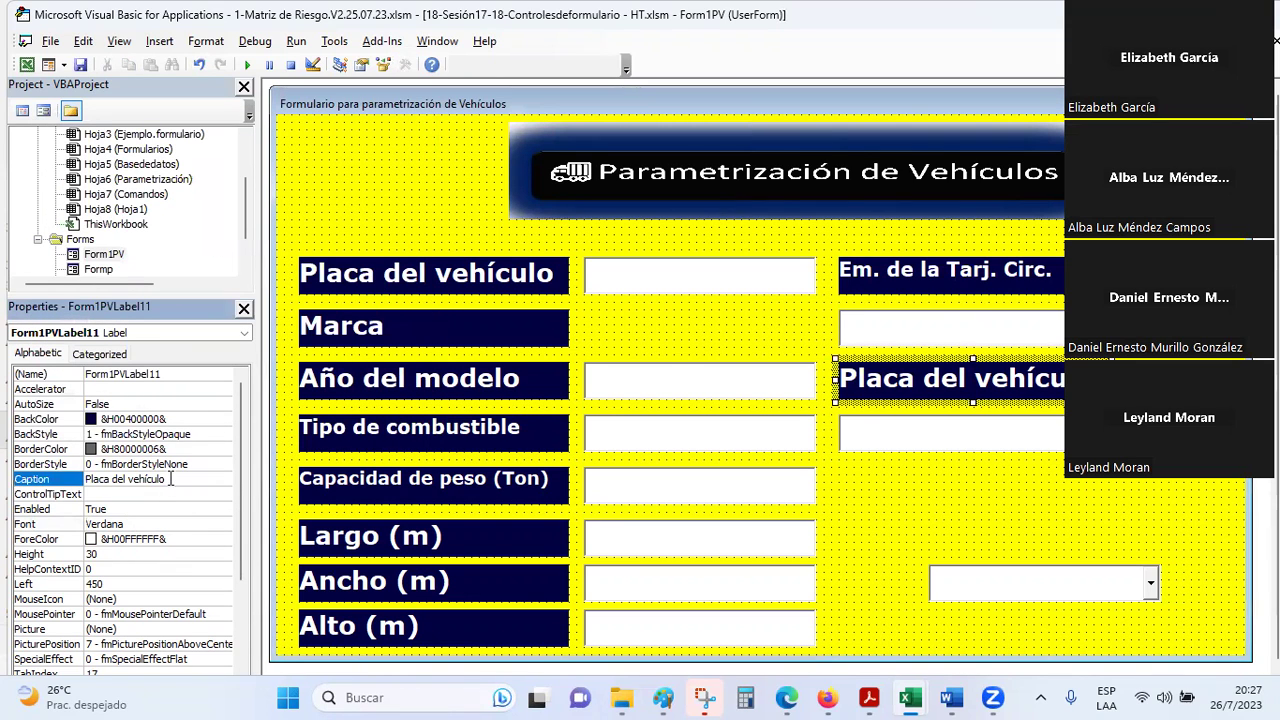
pyautogui.doubleClick(165, 484)
pyautogui.write('Fecha de')
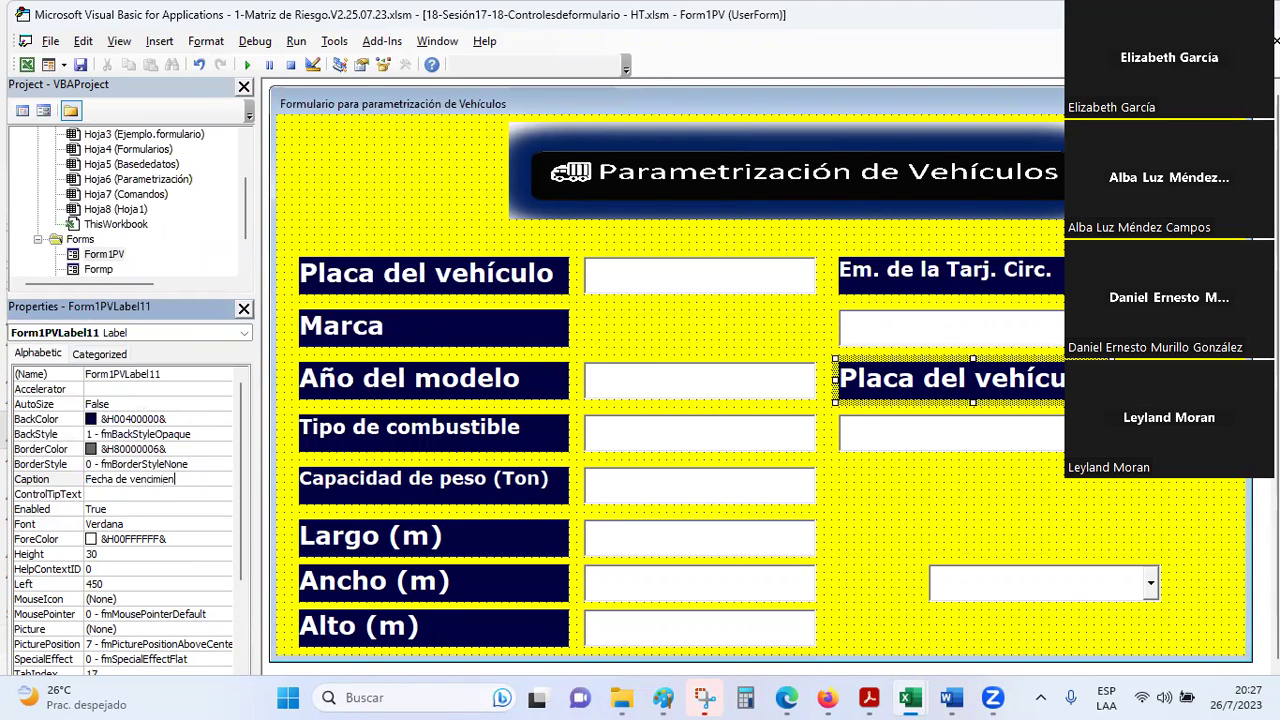
pyautogui.click(1042, 495)
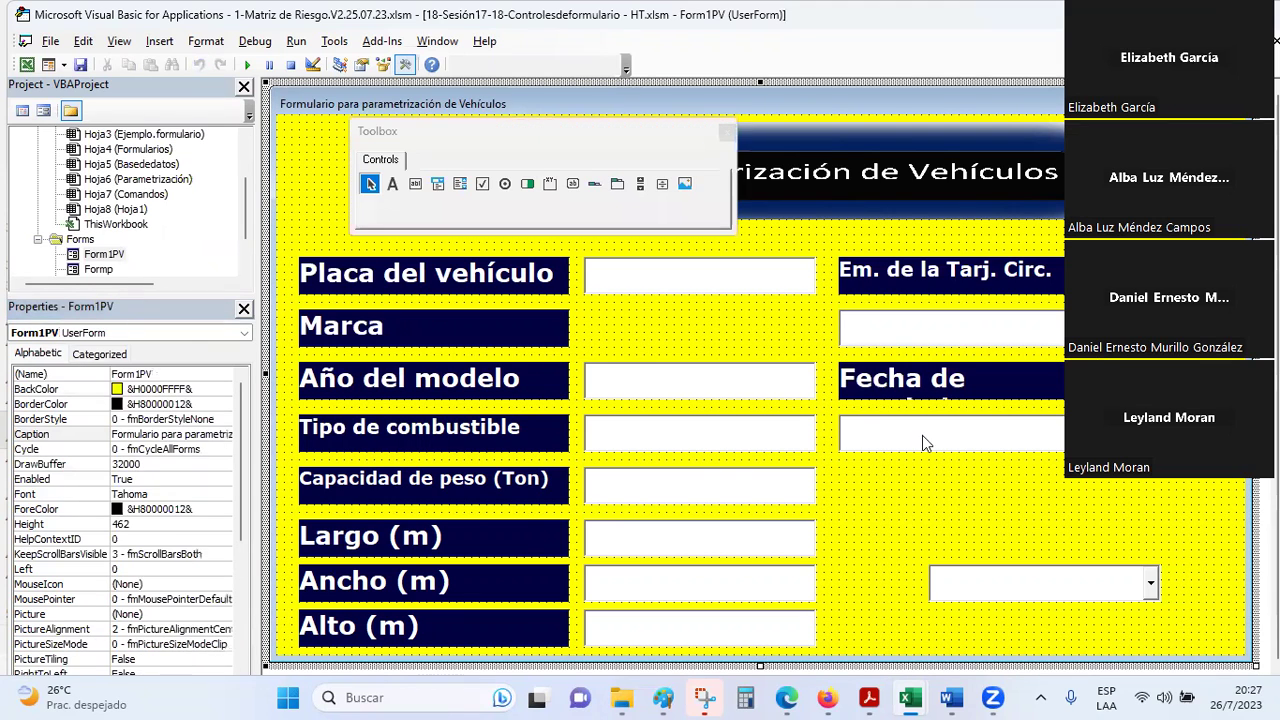
# - Shrink the Fecha de vencimiento label's font size
pyautogui.click(190, 482)
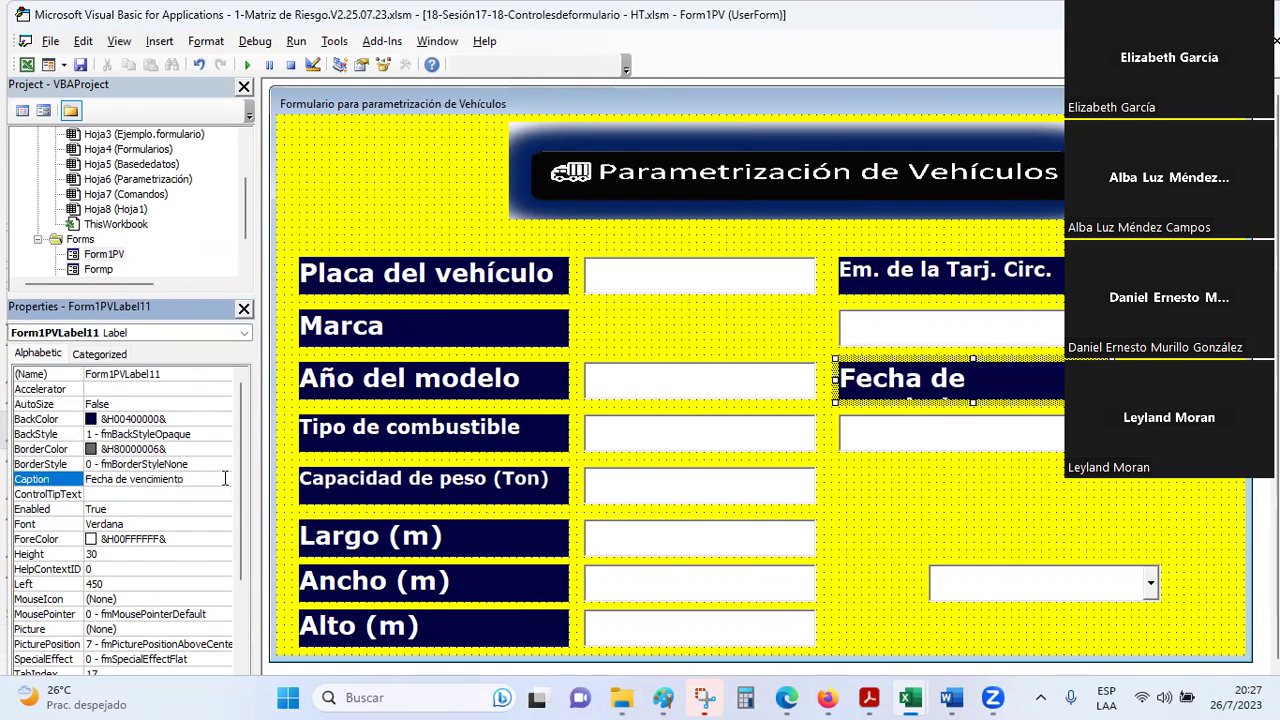
pyautogui.click(194, 525)
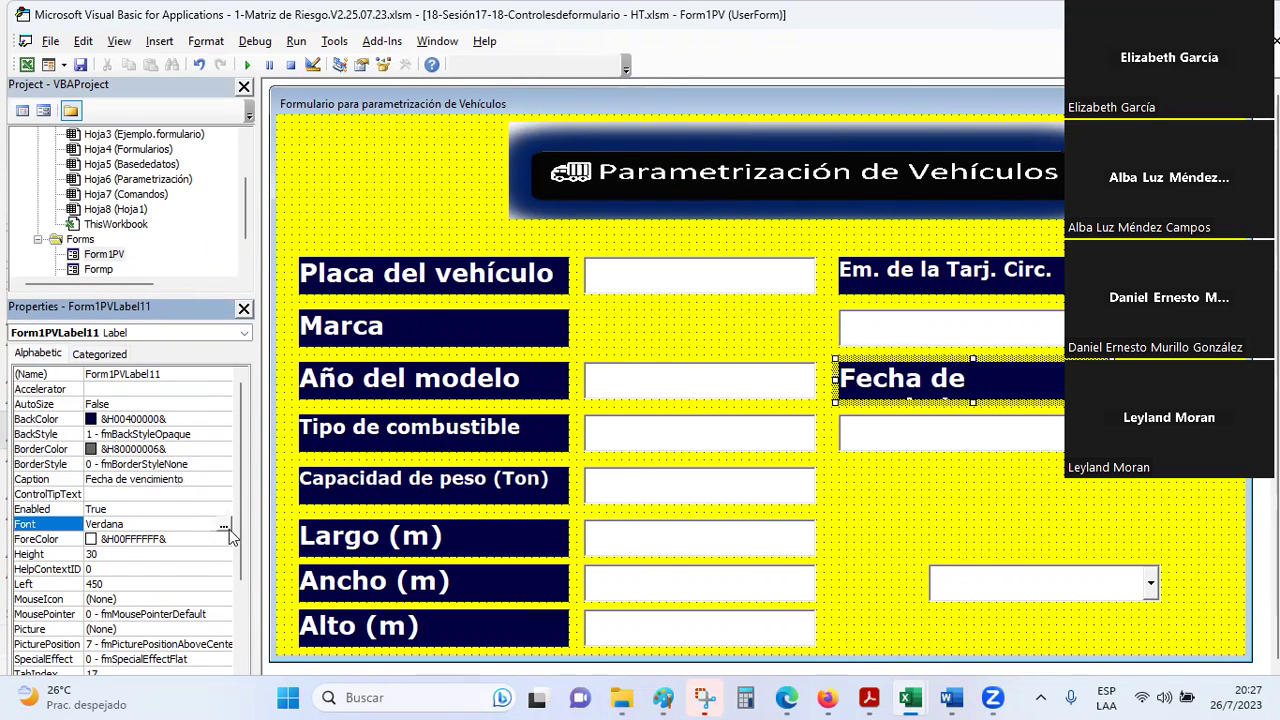
pyautogui.click(224, 526)
pyautogui.click(340, 197)
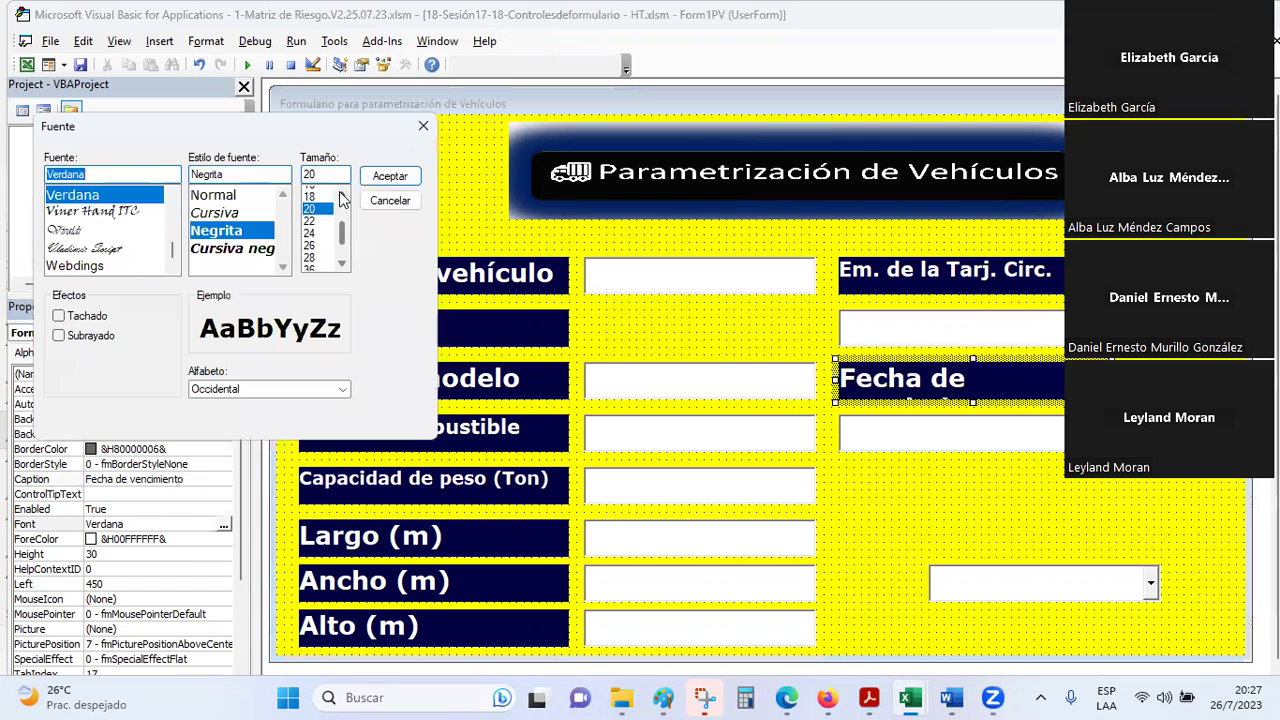
pyautogui.click(312, 222)
pyautogui.click(390, 176)
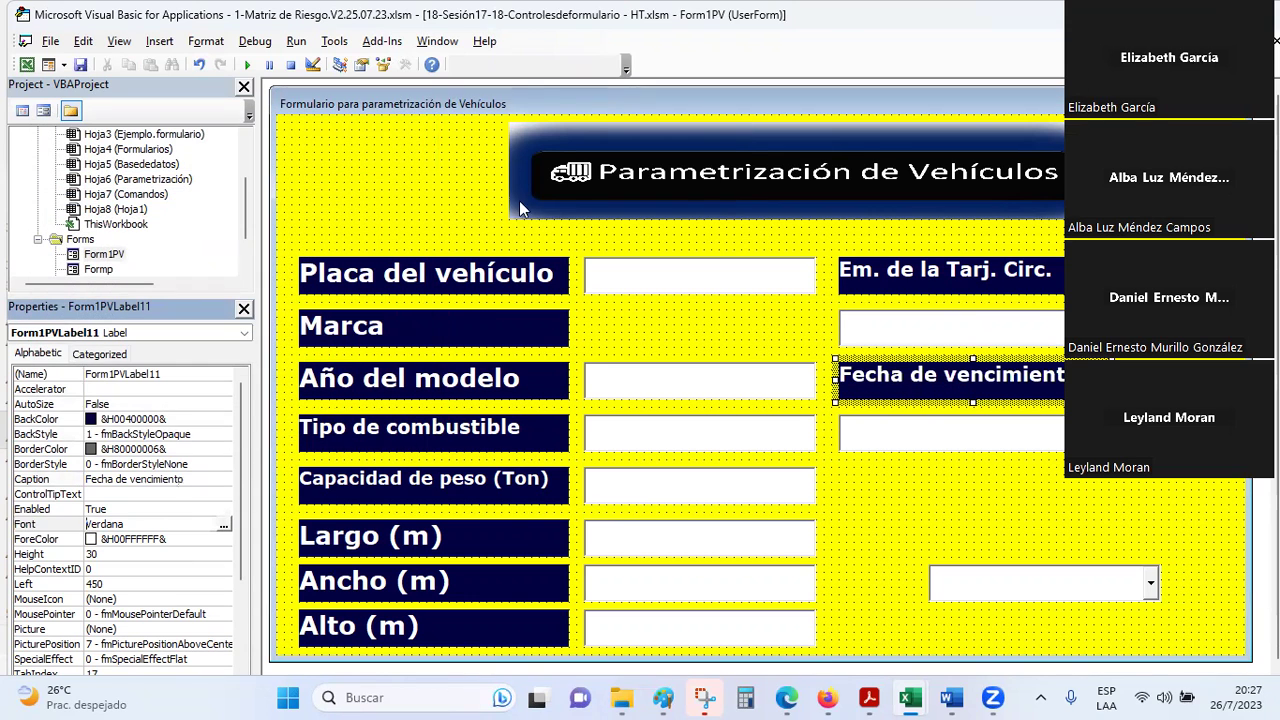
pyautogui.click(1016, 516)
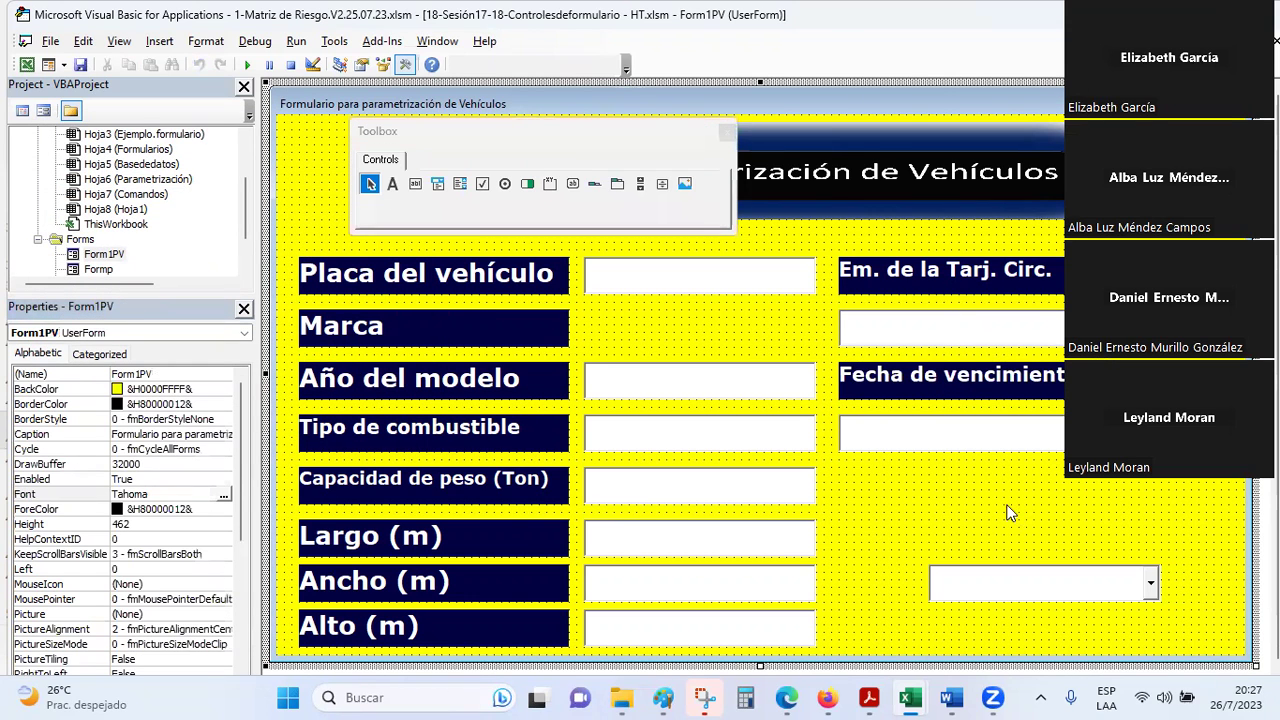
# - Move the text boxes up to the Marca and Año del modelo rows and the combo box to Tipo de combustible
pyautogui.moveTo(761, 373); pyautogui.dragTo(761, 322)
pyautogui.moveTo(765, 420); pyautogui.dragTo(765, 376)
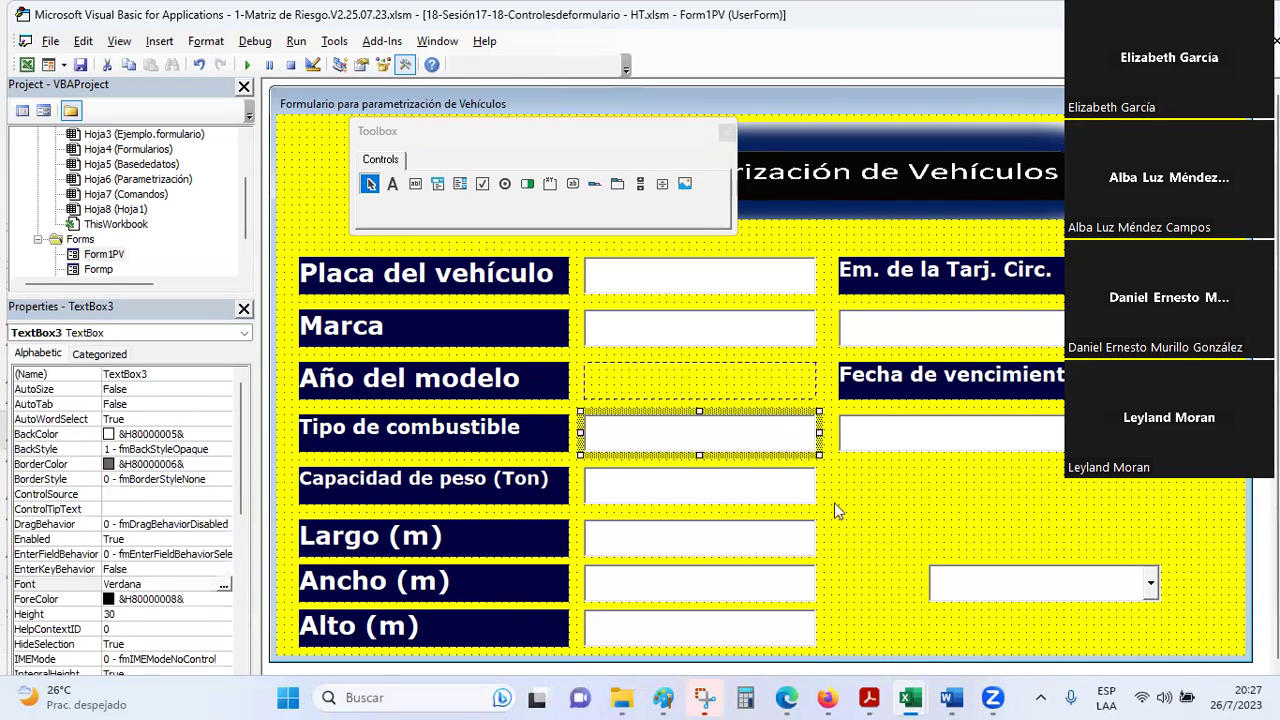
pyautogui.click(977, 566)
pyautogui.moveTo(979, 560); pyautogui.dragTo(640, 423)
pyautogui.click(896, 529)
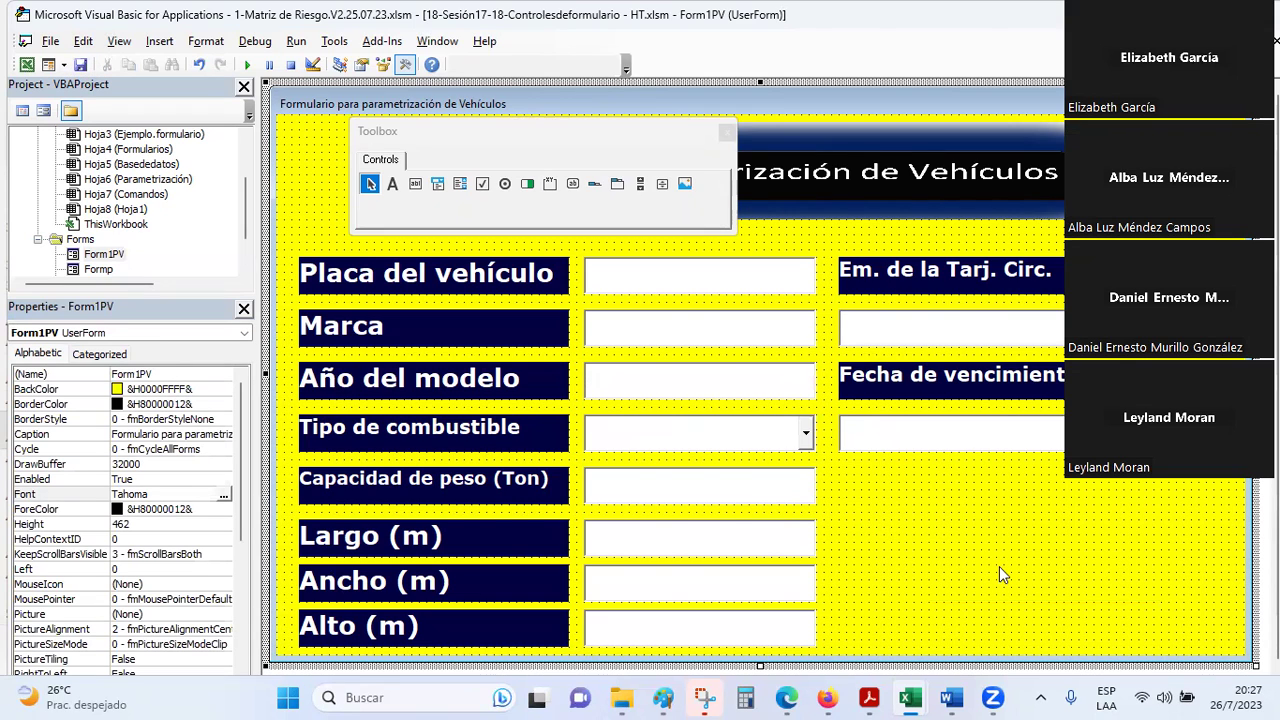
pyautogui.click(685, 183)
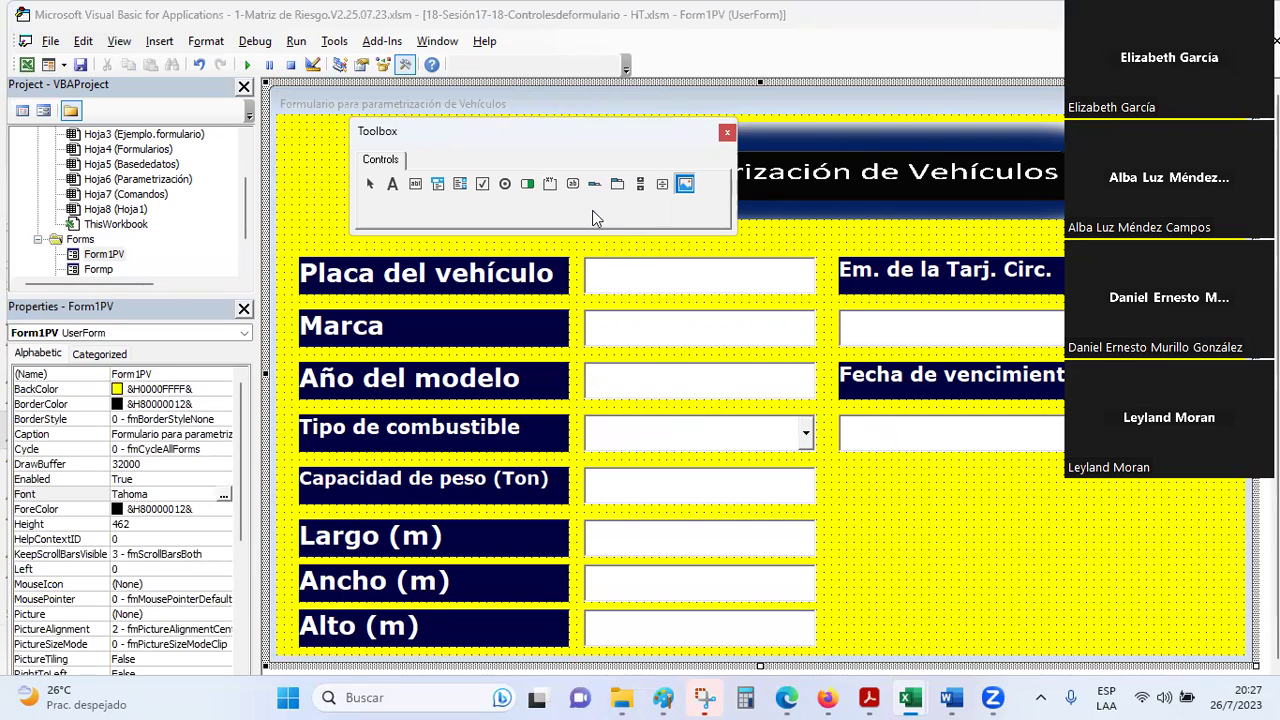
# - Draw a command button beside the Ancho (m) row with a black background
pyautogui.click(572, 184)
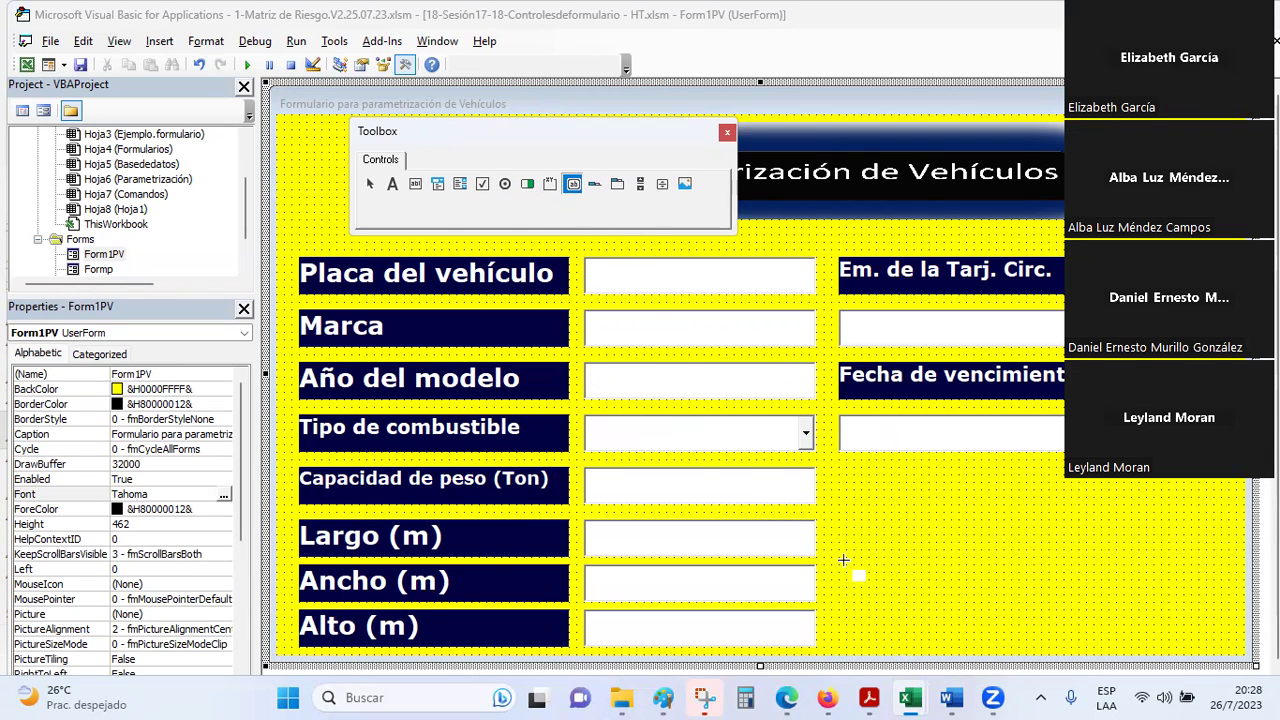
pyautogui.moveTo(843, 558); pyautogui.dragTo(969, 605)
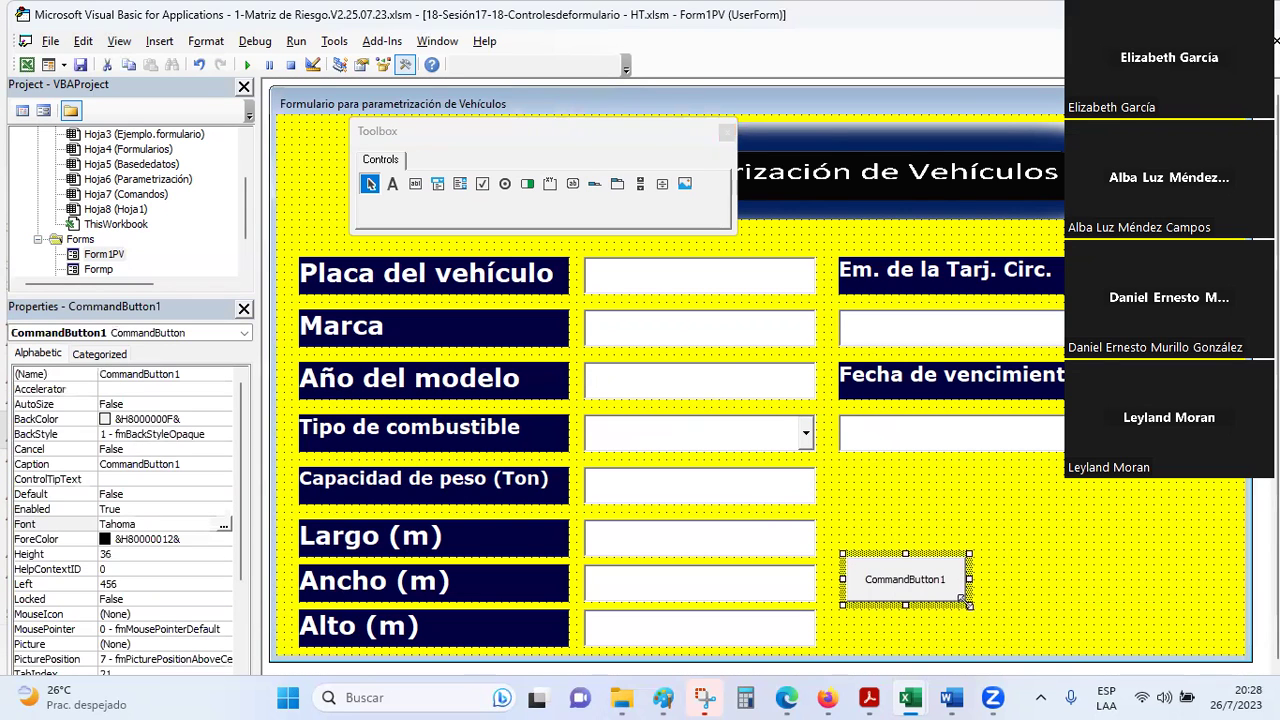
pyautogui.click(178, 420)
pyautogui.click(225, 420)
pyautogui.click(113, 440)
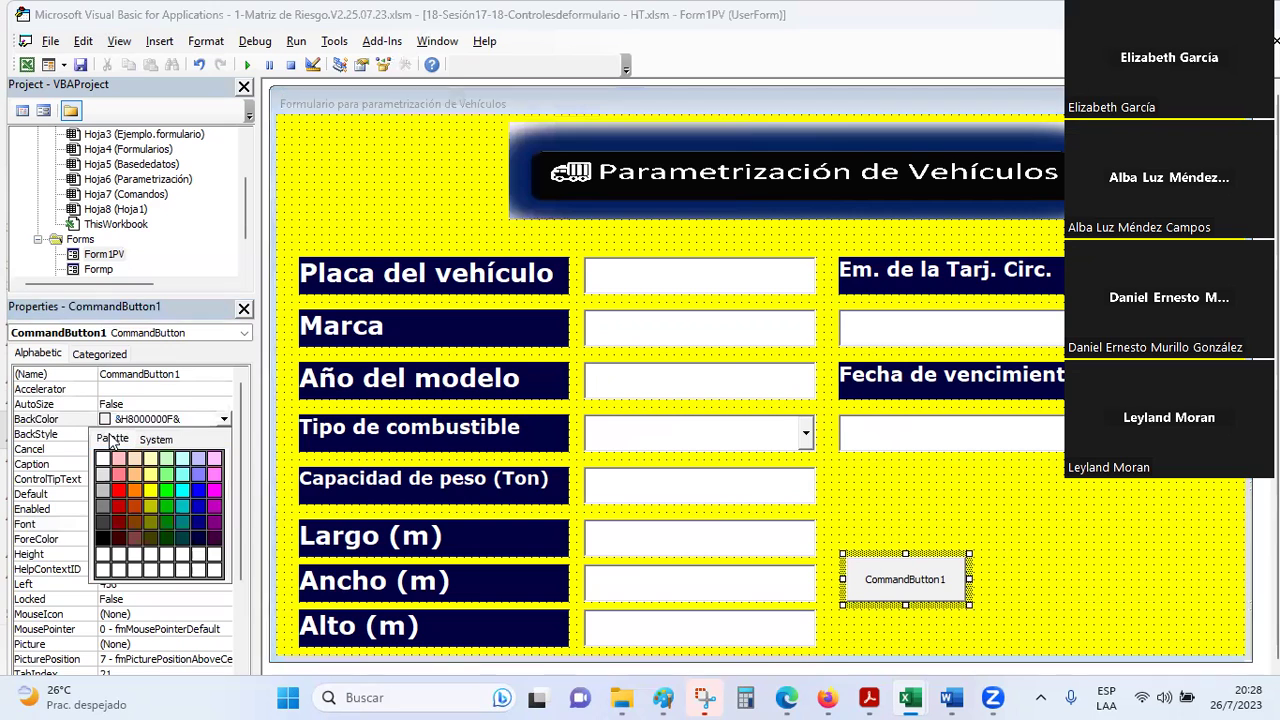
pyautogui.click(104, 540)
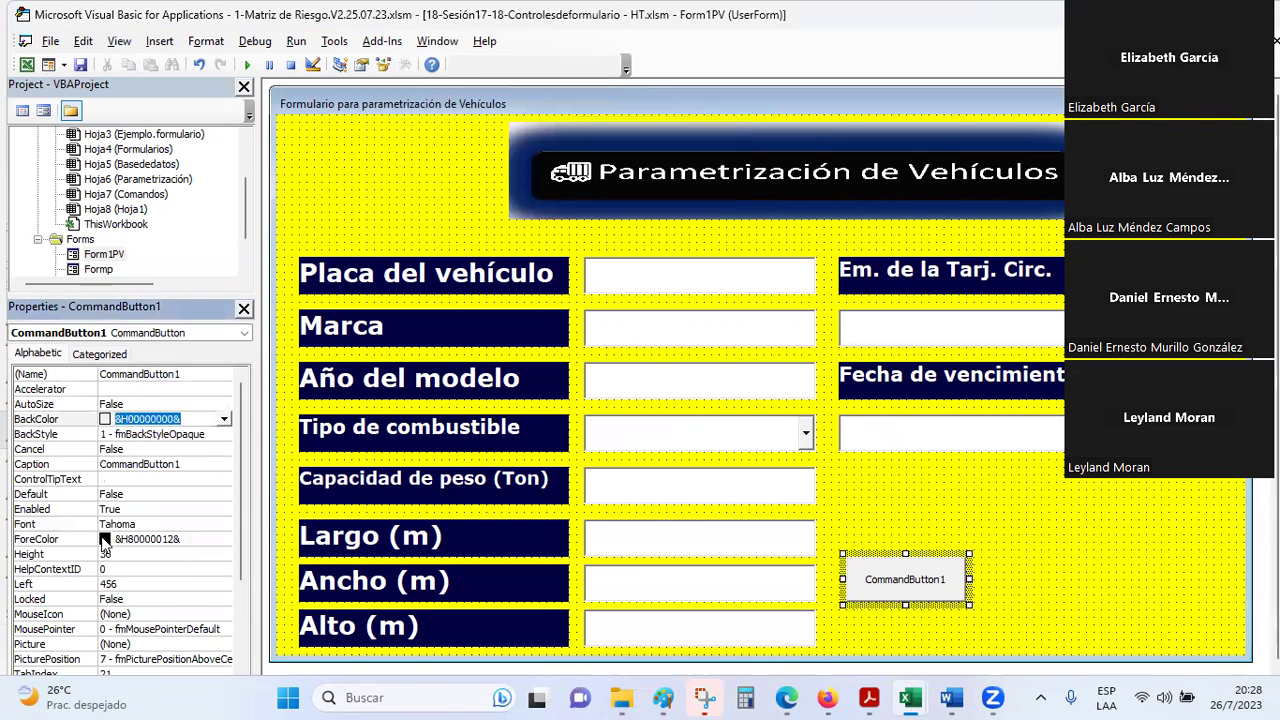
# - Set the button font to Verdana bold, size 14
pyautogui.click(197, 524)
pyautogui.click(224, 524)
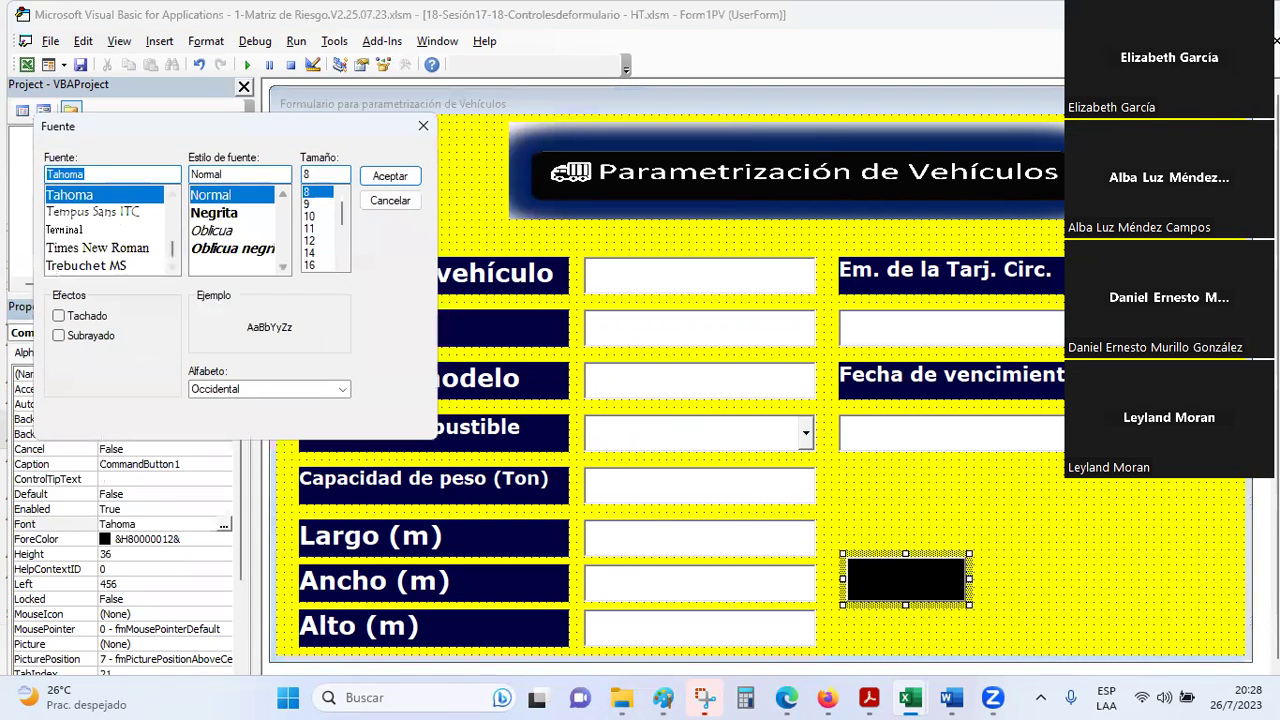
pyautogui.write('ver')
pyautogui.click(218, 232)
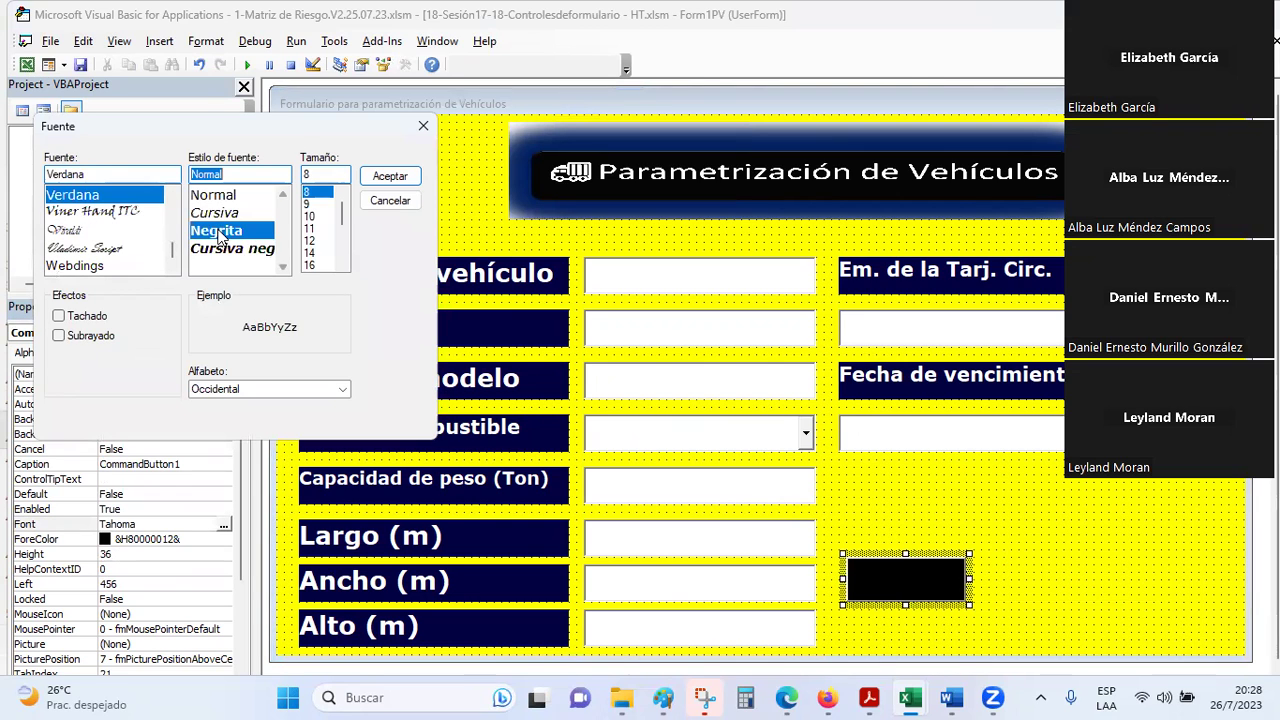
pyautogui.click(310, 252)
pyautogui.click(390, 176)
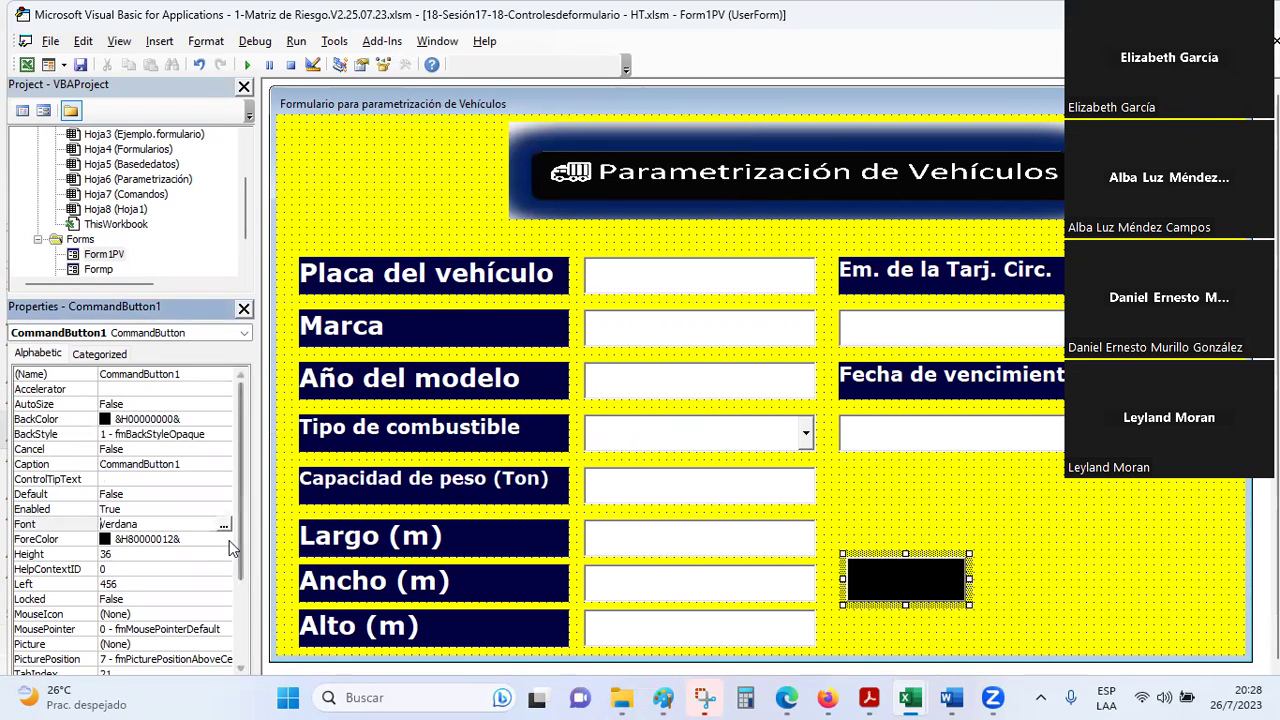
# - Caption the button Ingresar and make its text white
pyautogui.doubleClick(140, 464)
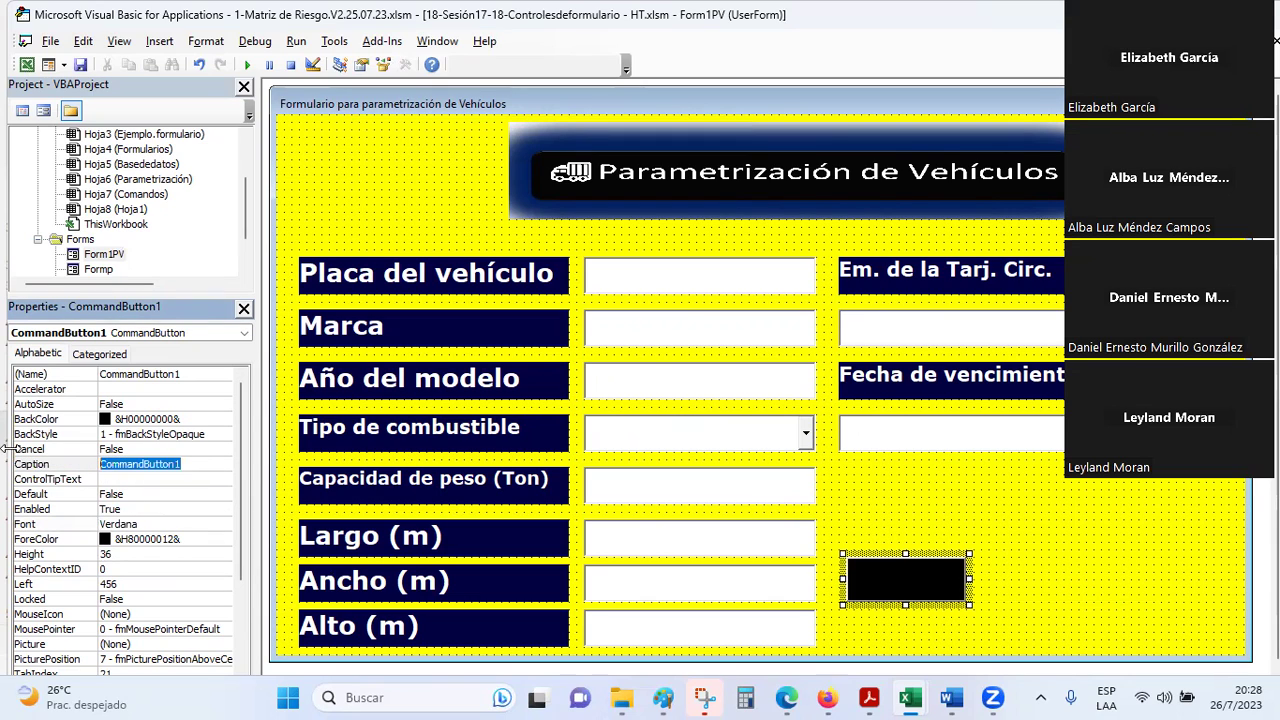
pyautogui.write('Ingresar')
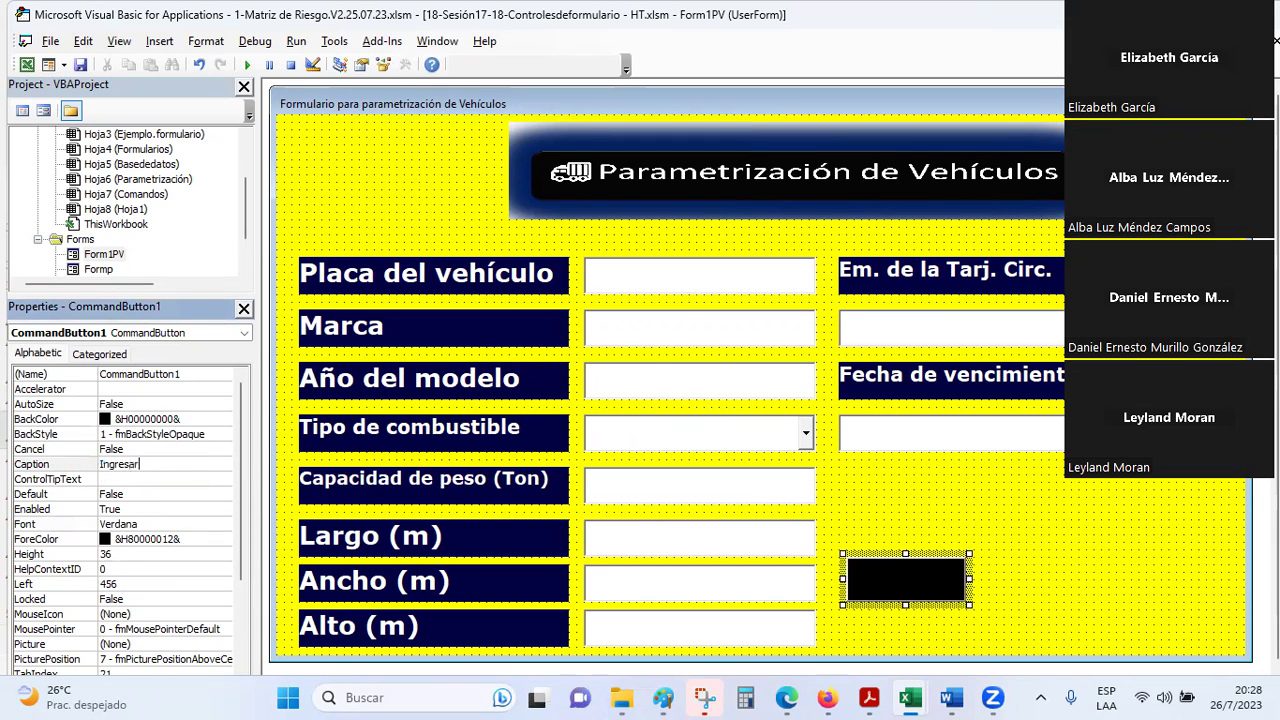
pyautogui.click(132, 539)
pyautogui.click(224, 539)
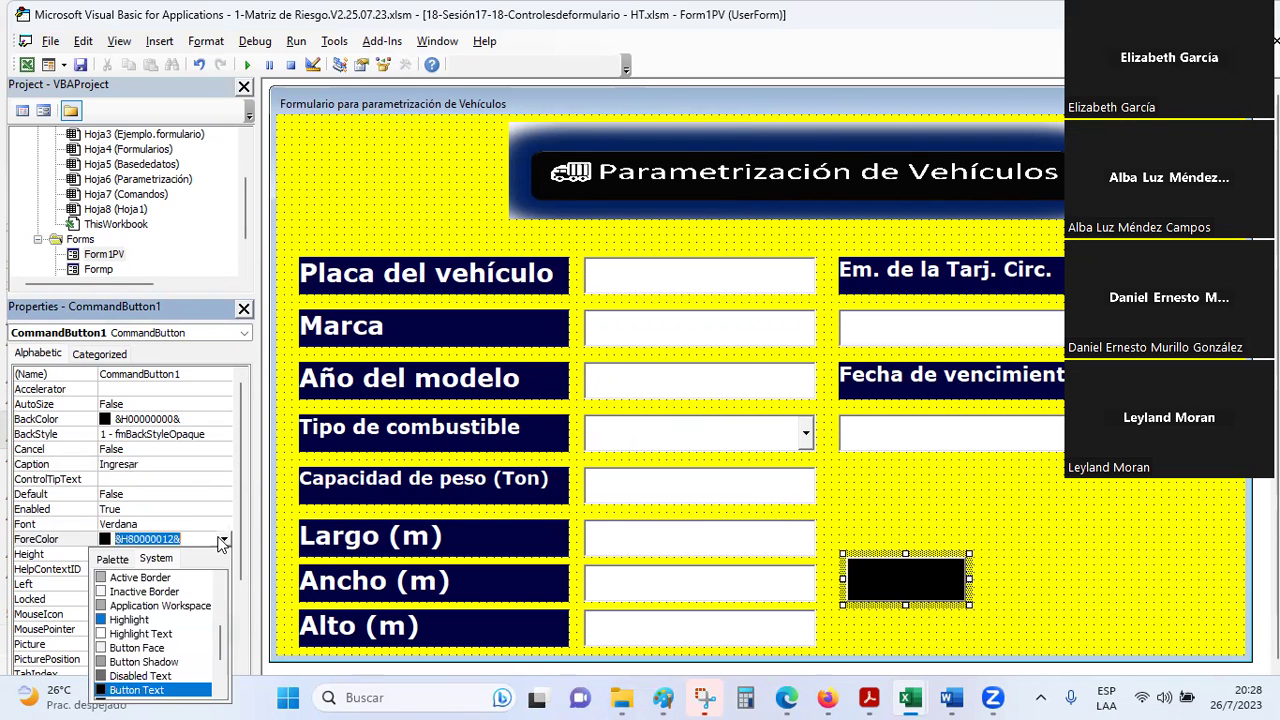
pyautogui.click(112, 558)
pyautogui.click(103, 584)
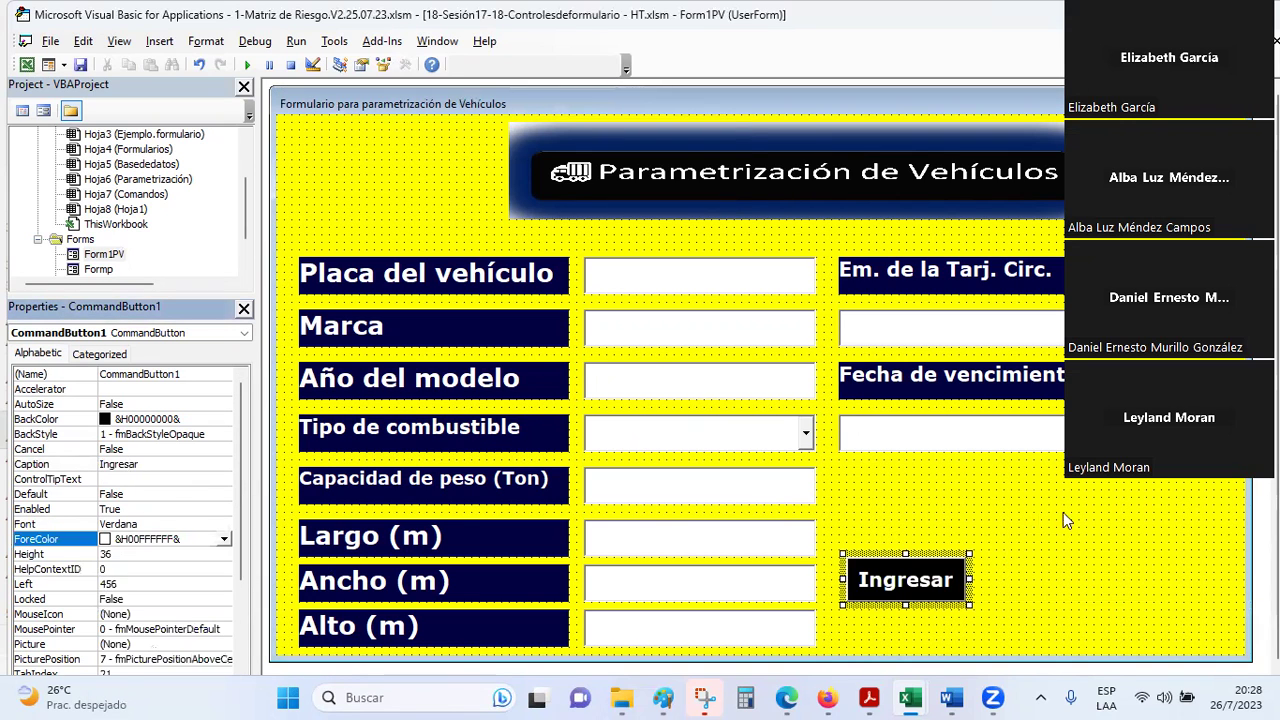
# - Check the Alto (m) label's Form1PV-prefixed name in the Properties window
pyautogui.click(971, 589)
pyautogui.click(905, 580)
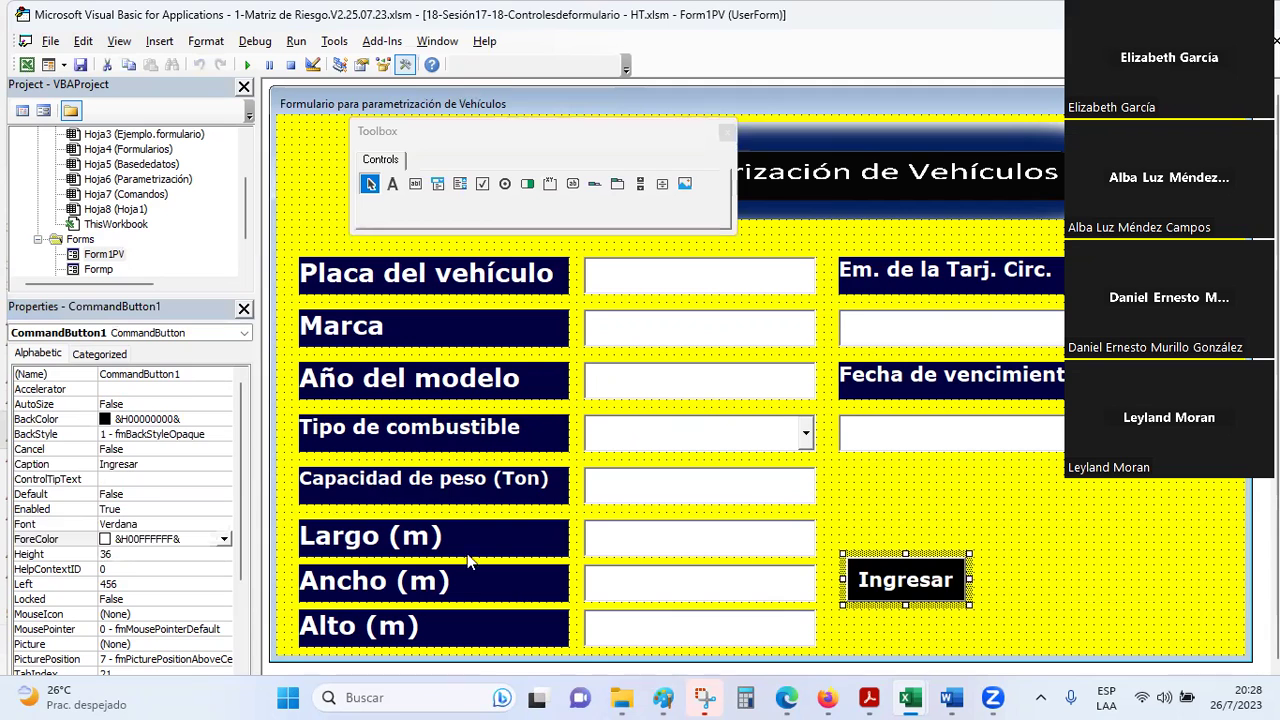
pyautogui.click(440, 635)
pyautogui.click(120, 376)
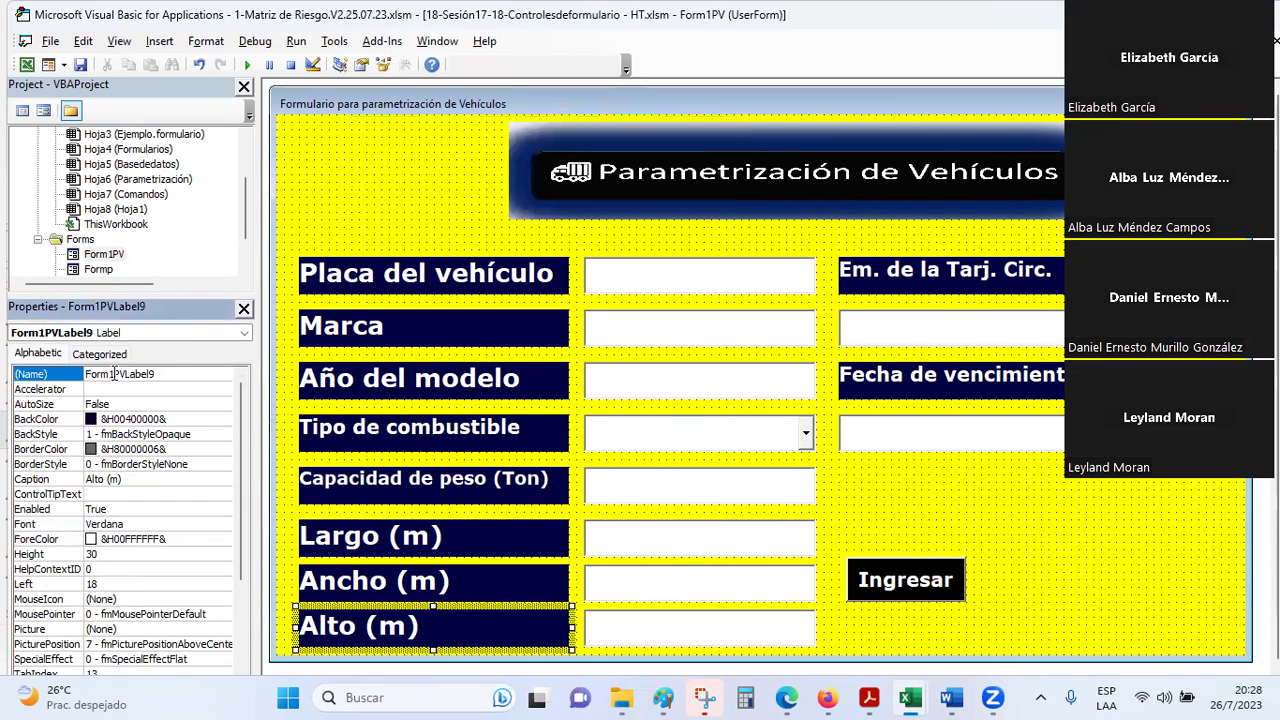
# - Copy the Form1PV prefix and prepend it to the button's name, giving Form1PVCommandButton1
pyautogui.moveTo(122, 373); pyautogui.dragTo(27, 370)
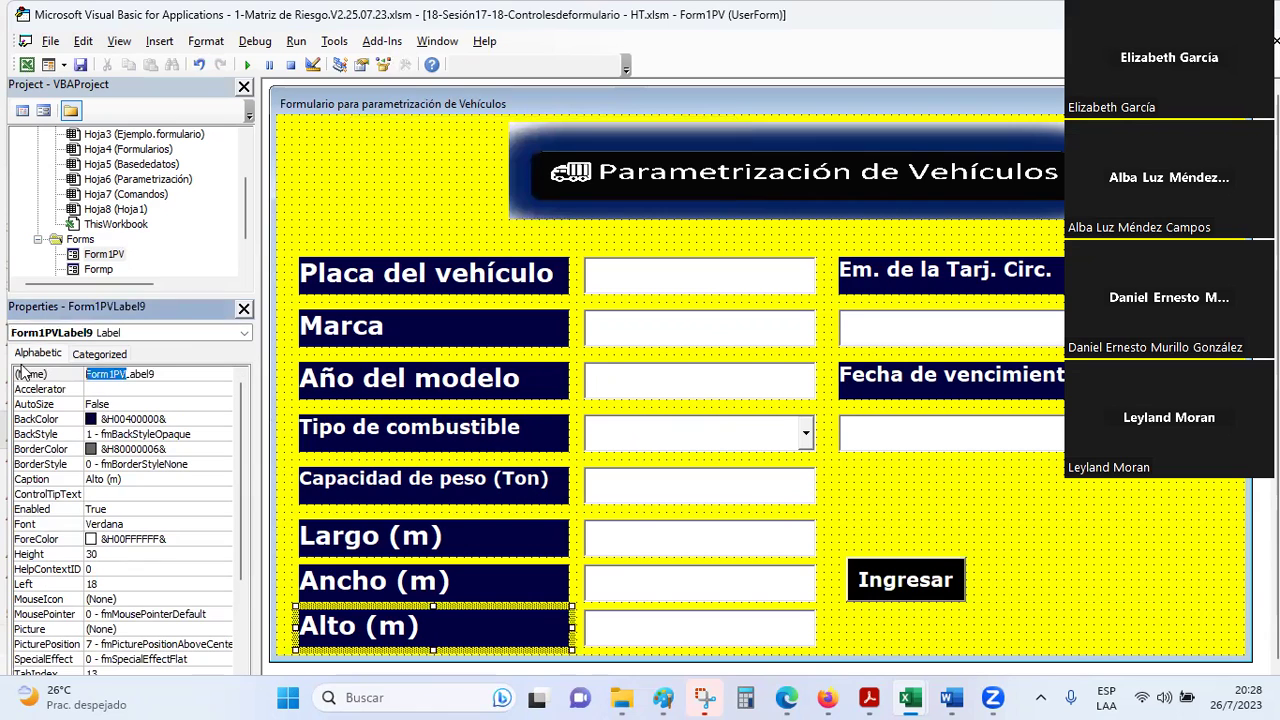
pyautogui.click(910, 575)
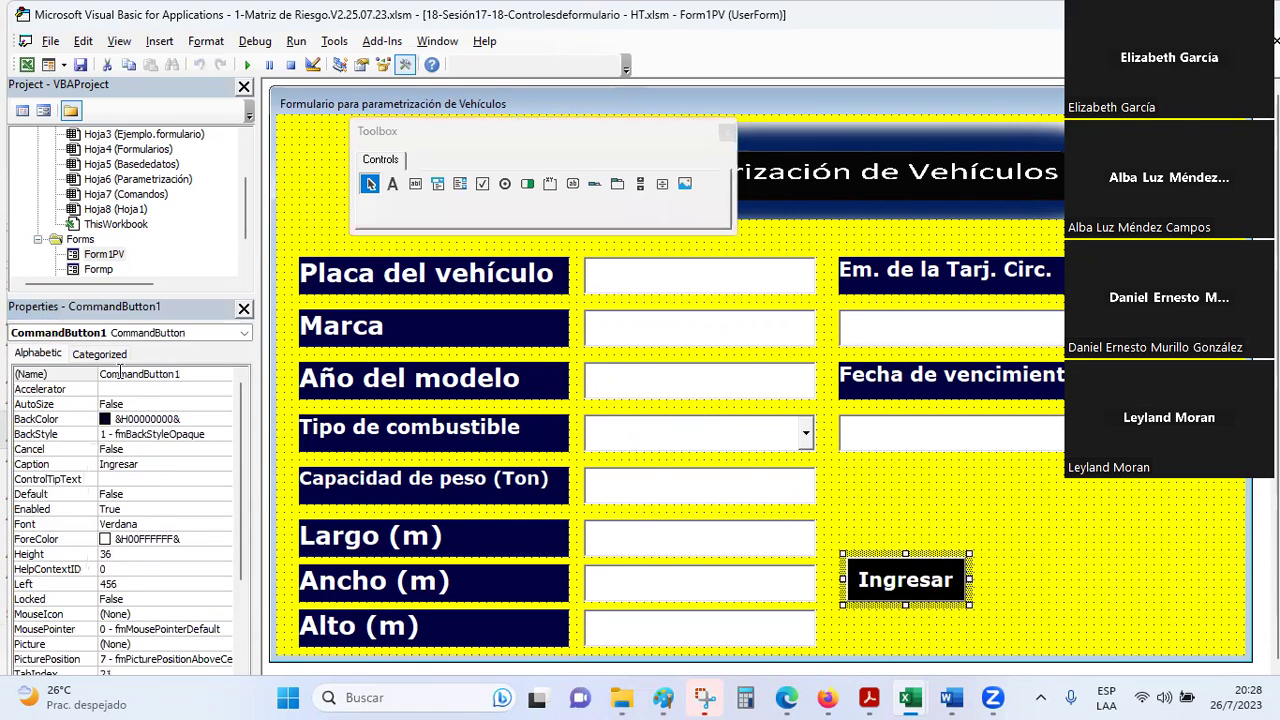
pyautogui.click(102, 373)
pyautogui.write('Form1PV')
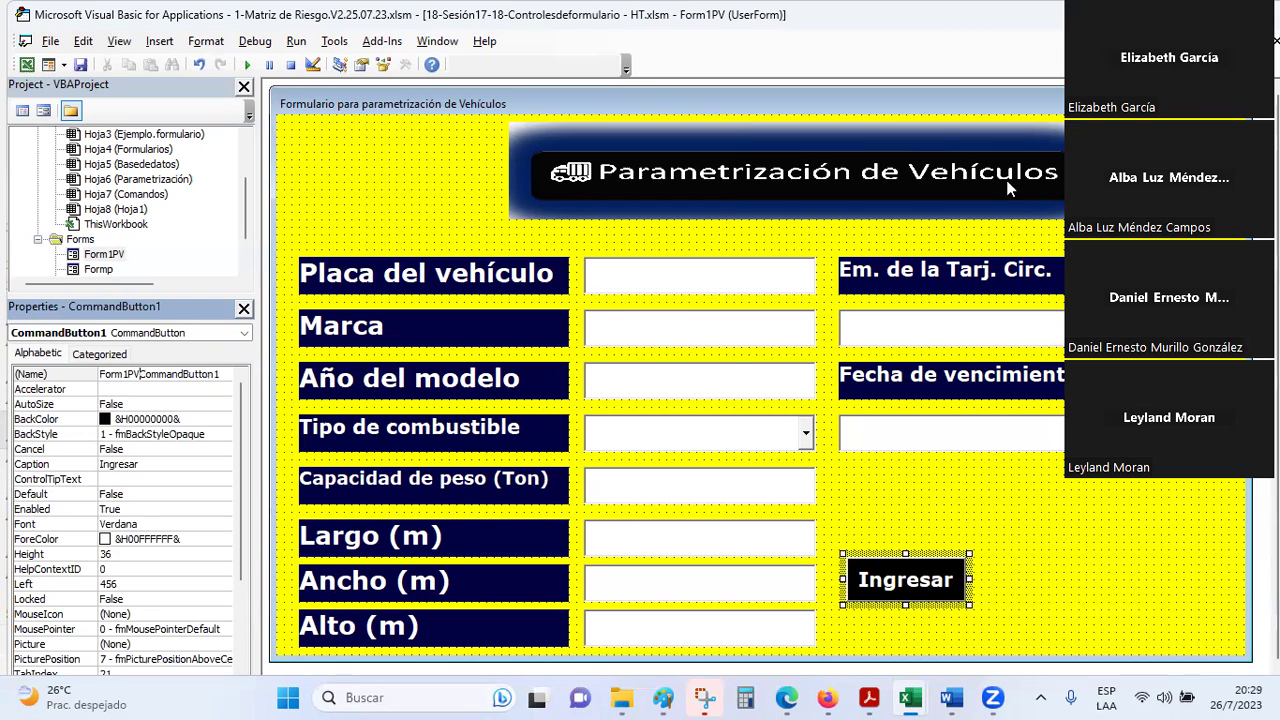
# - Move Ingresar up beside Capacidad de peso (Ton) and paste two copies stacked below it
pyautogui.click(1007, 592)
pyautogui.click(965, 580)
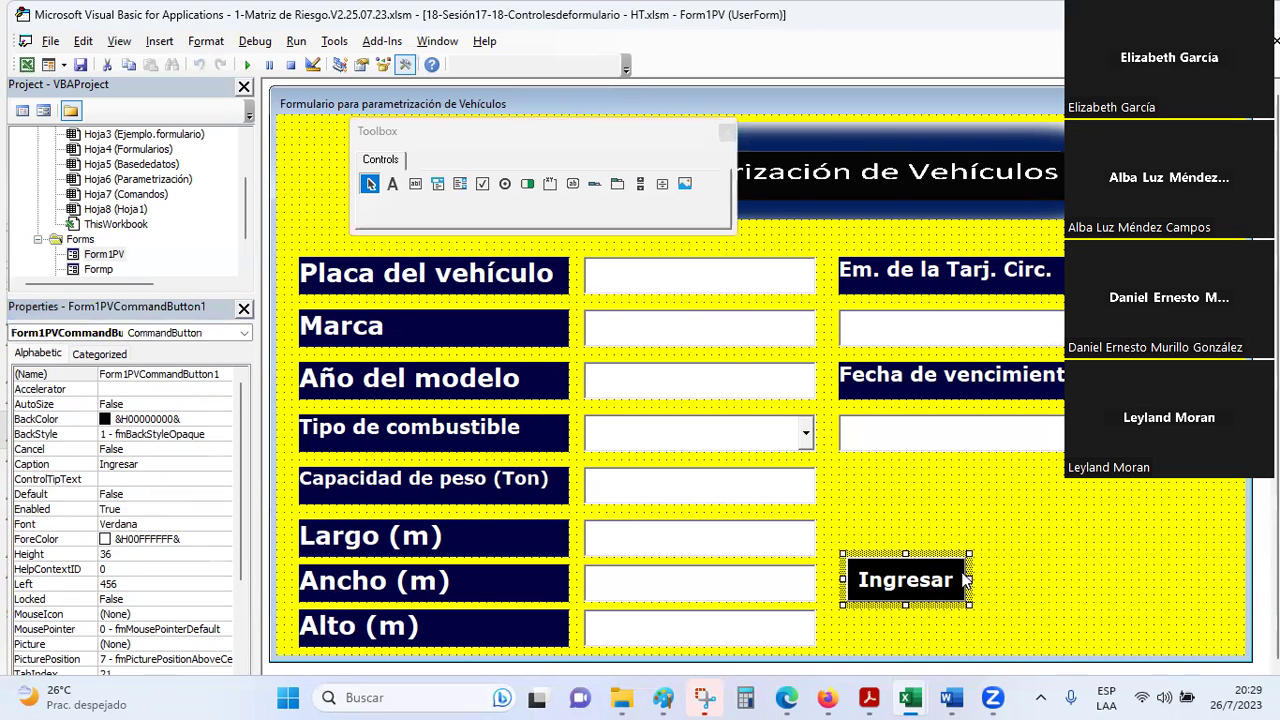
pyautogui.moveTo(950, 559); pyautogui.dragTo(943, 469)
pyautogui.hotkey('ctrl', 'c')
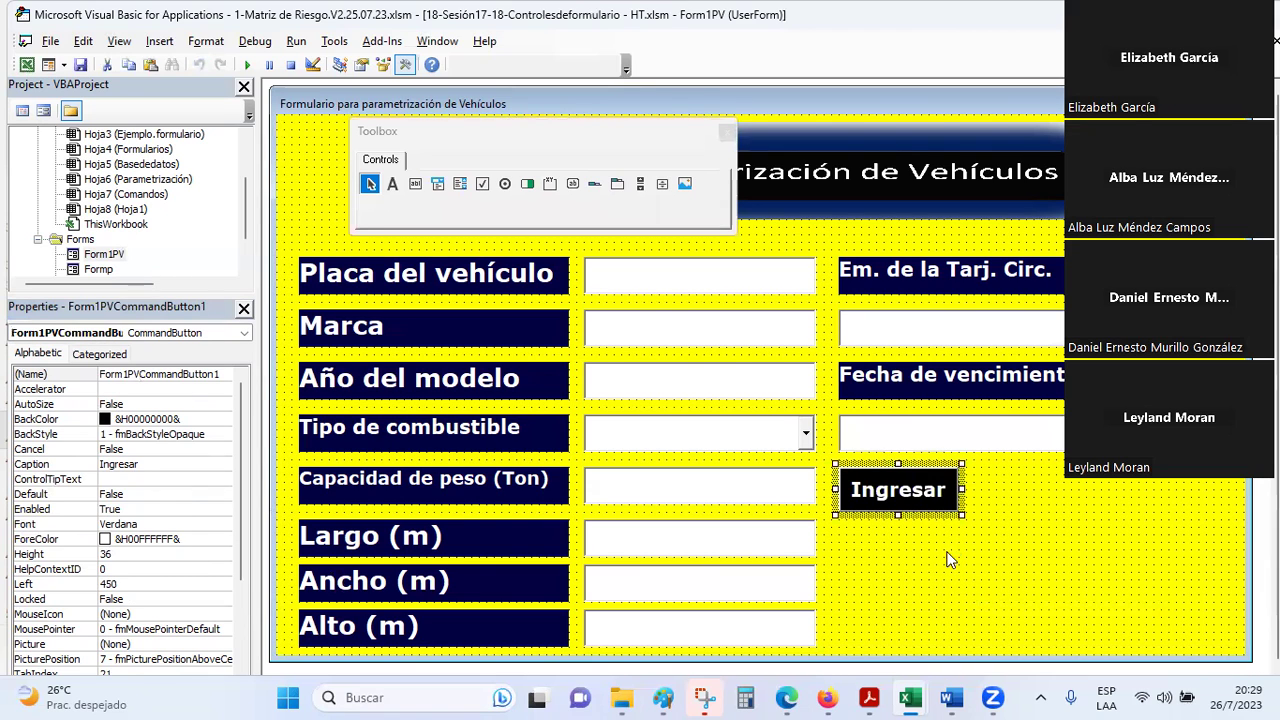
pyautogui.click(943, 557)
pyautogui.hotkey('ctrl', 'v')
pyautogui.moveTo(803, 383); pyautogui.dragTo(941, 548)
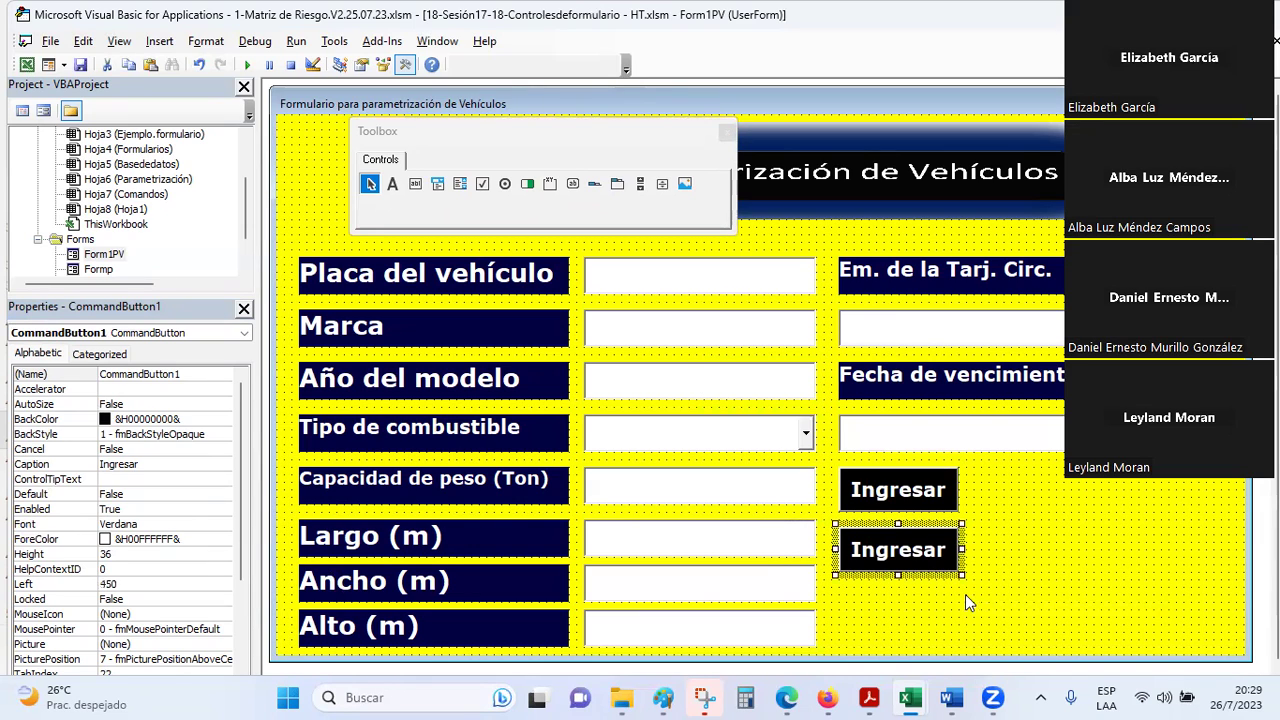
pyautogui.hotkey('ctrl', 'v')
pyautogui.moveTo(811, 386); pyautogui.dragTo(955, 615)
# - Change the two copies' captions to Limpiar and Cerrar
pyautogui.click(887, 560)
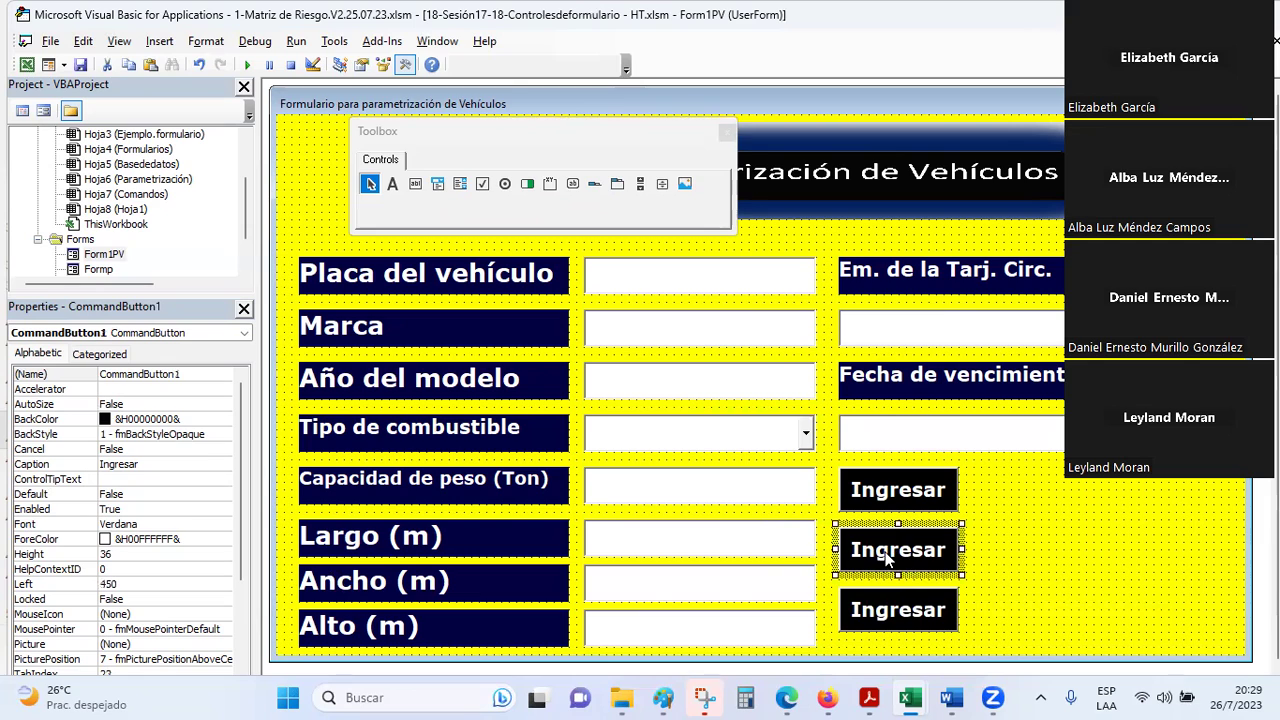
pyautogui.click(887, 560)
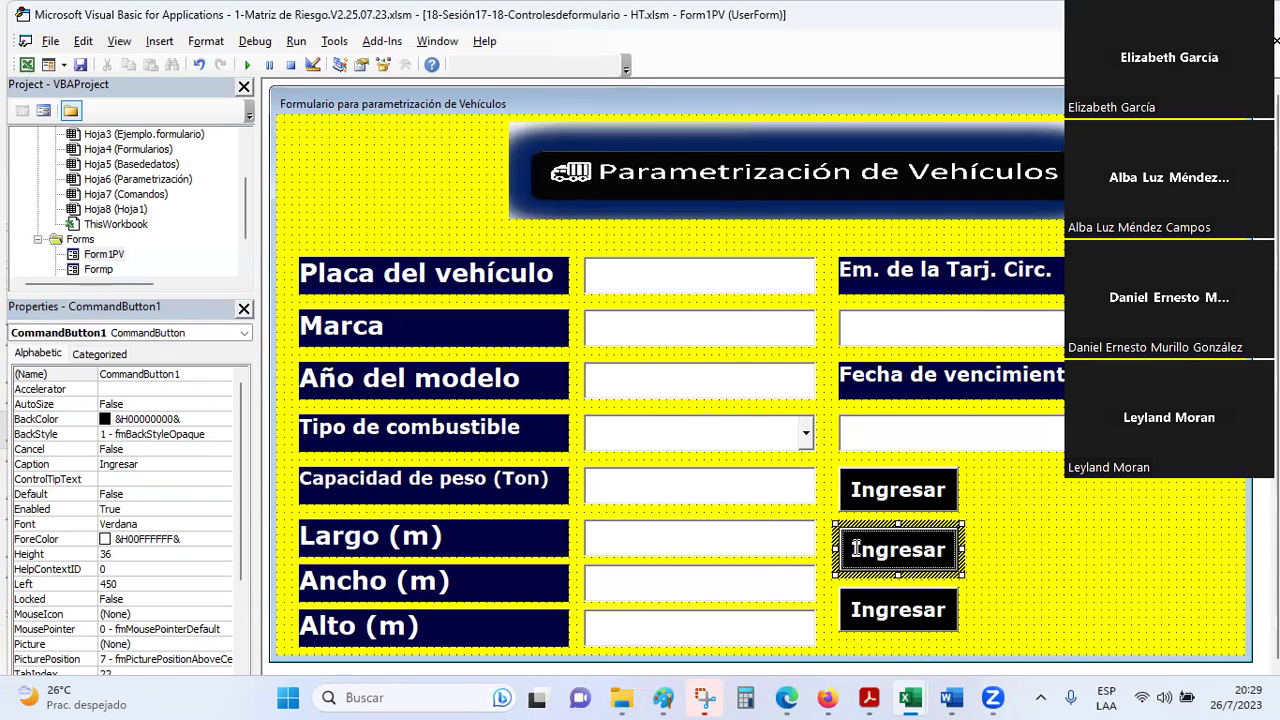
pyautogui.moveTo(856, 549); pyautogui.dragTo(951, 559)
pyautogui.write('Limpiar')
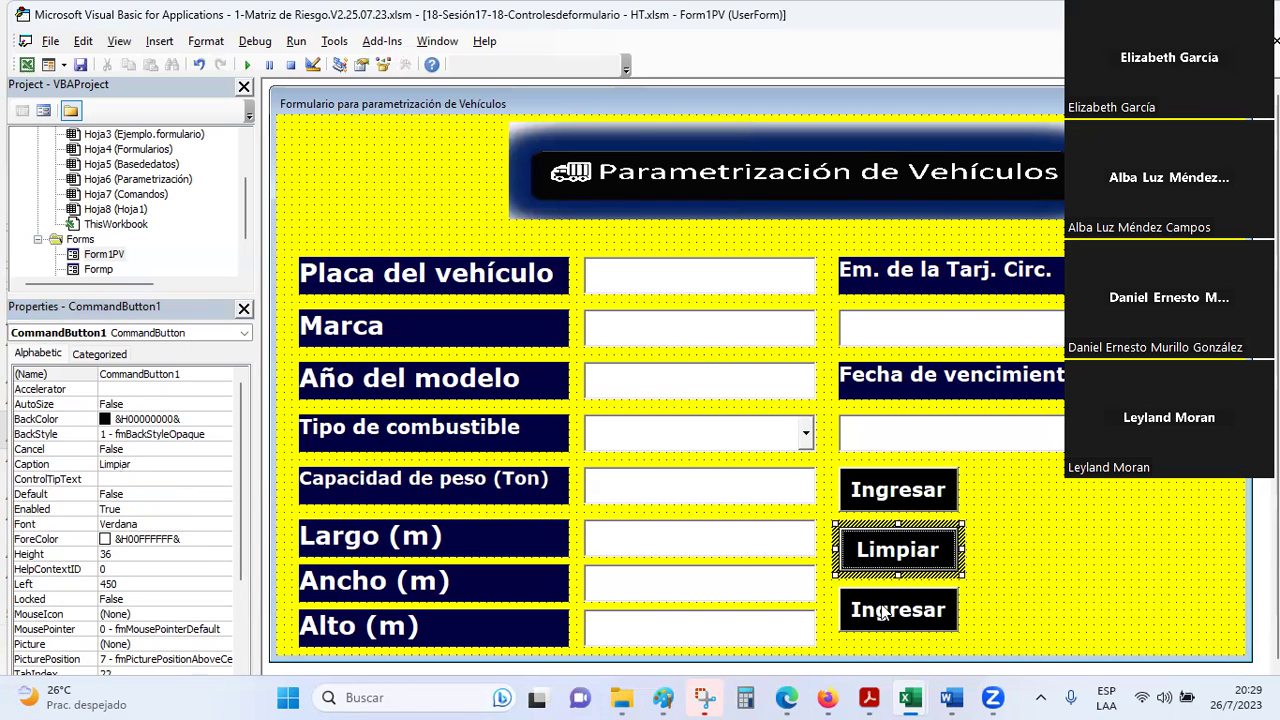
pyautogui.click(884, 610)
pyautogui.click(856, 608)
pyautogui.moveTo(855, 608); pyautogui.dragTo(948, 610)
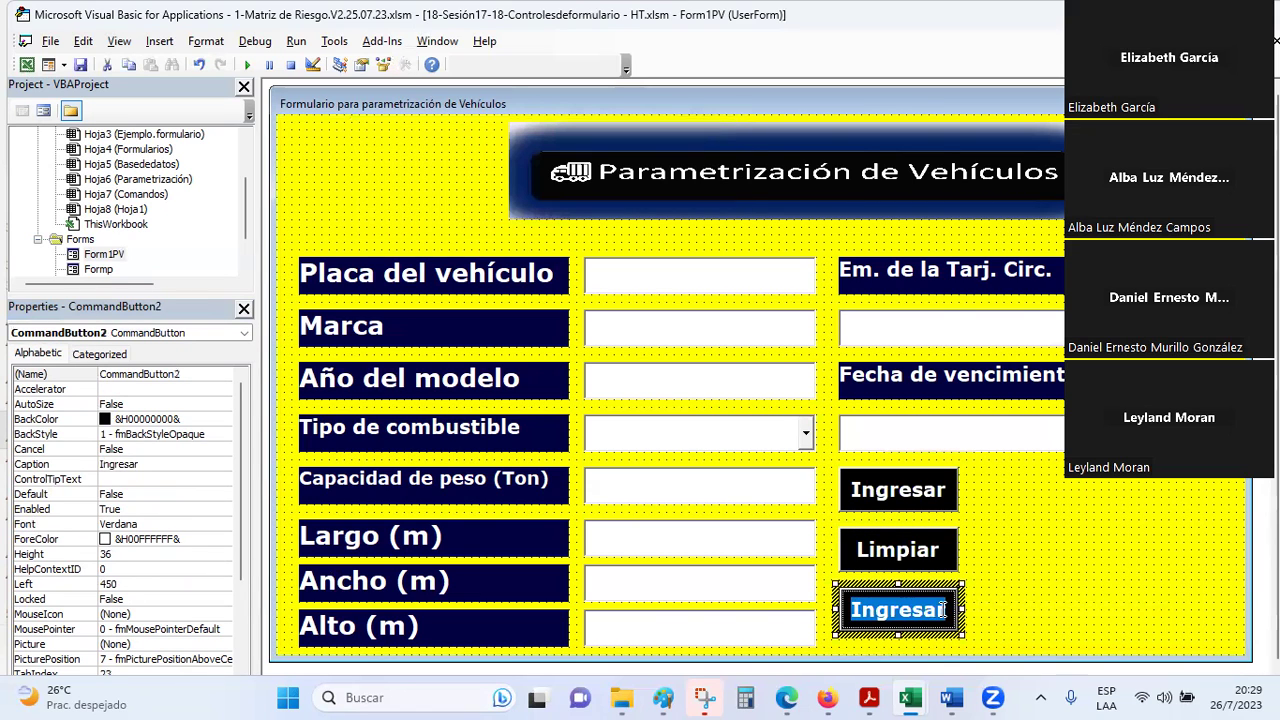
pyautogui.write('Cerrar')
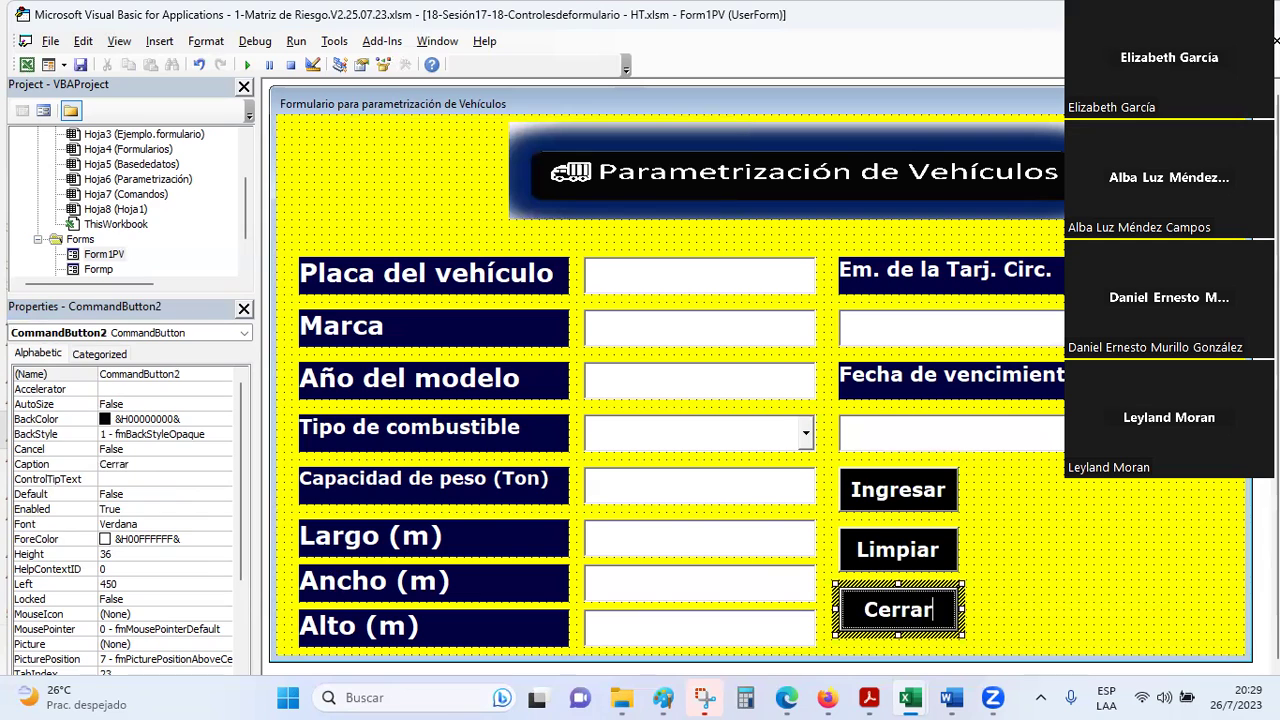
pyautogui.click(948, 546)
pyautogui.click(910, 488)
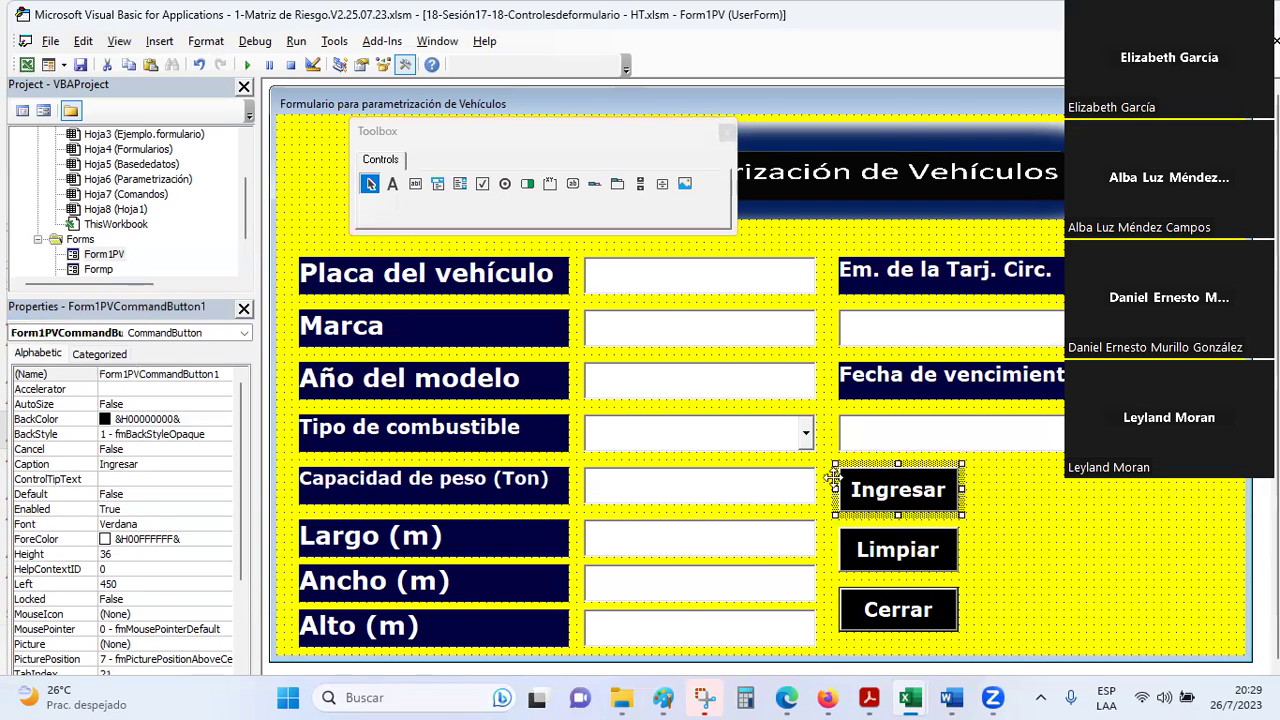
pyautogui.click(140, 373)
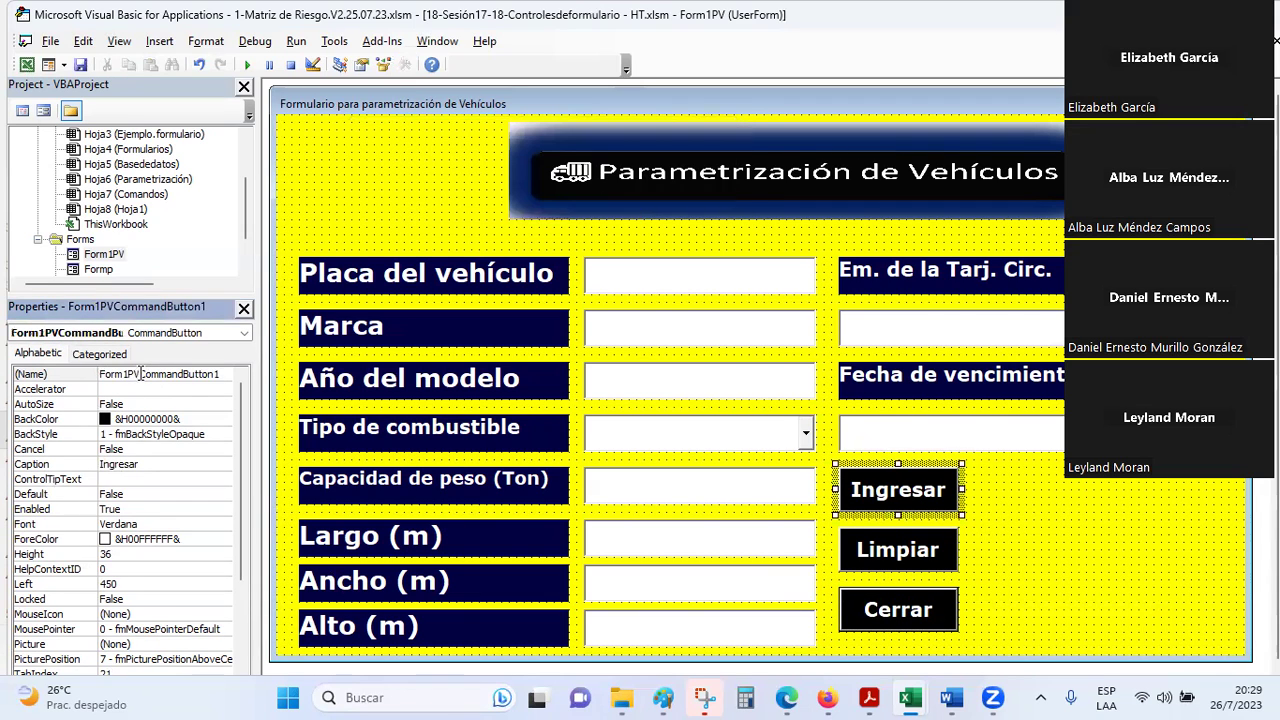
# - Rename the Limpiar button to Form1PVCommandButton2
pyautogui.click(926, 562)
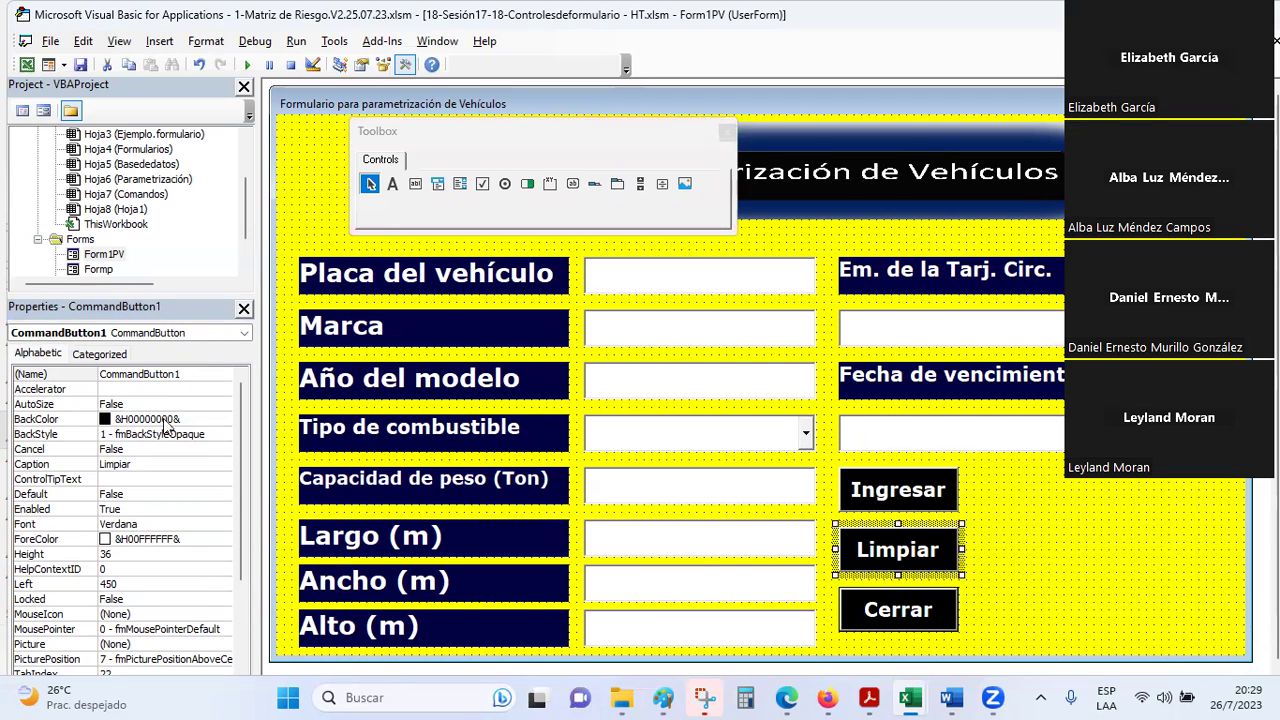
pyautogui.click(100, 374)
pyautogui.hotkey('ctrl', 'v')
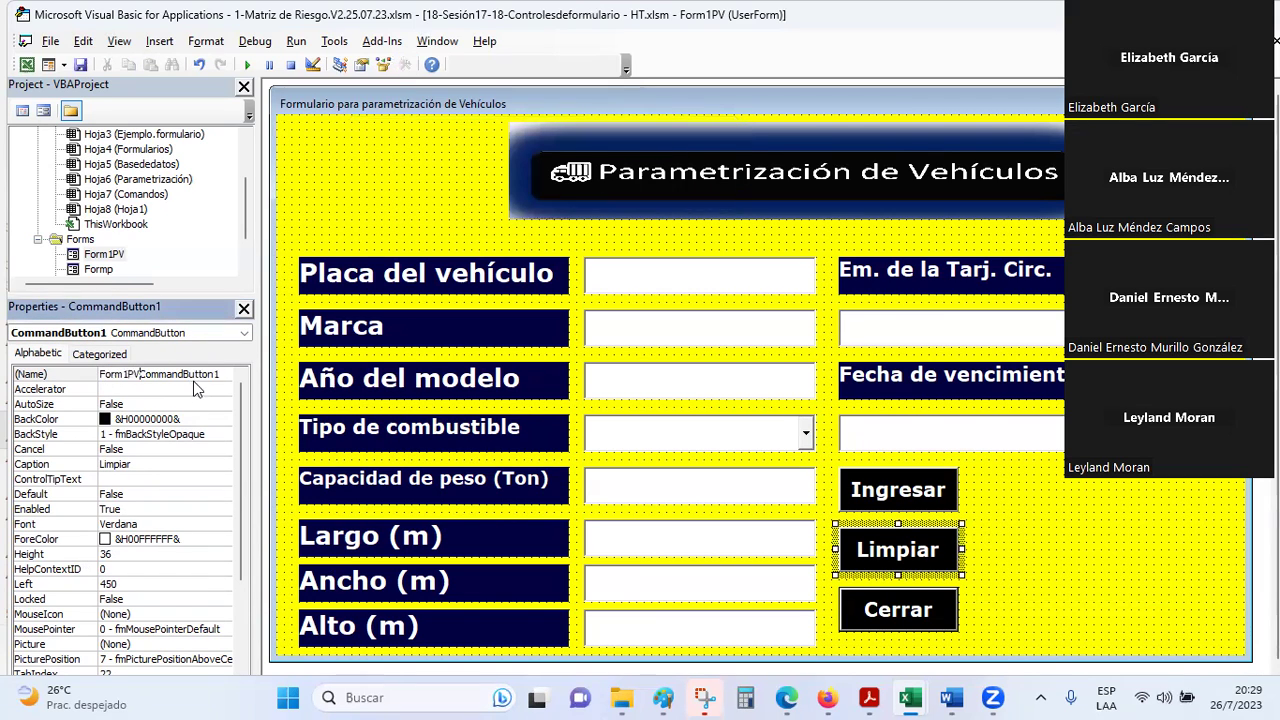
pyautogui.press('BackSpace')
pyautogui.write('2')
# - Rename the Cerrar button to Form1PVCommandButton3 using the pasted Form1PV prefix
pyautogui.click(855, 628)
pyautogui.click(100, 374)
pyautogui.hotkey('ctrl', 'v')
pyautogui.moveTo(211, 374); pyautogui.dragTo(219, 374)
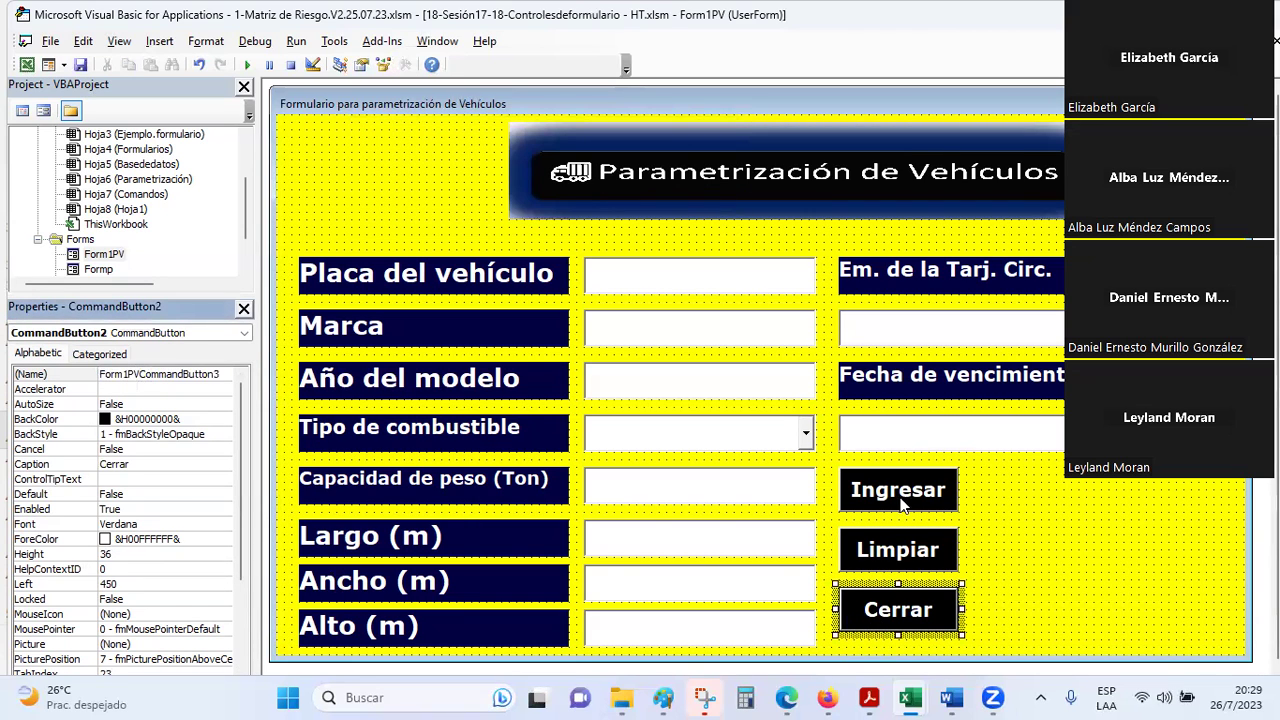
# - Check the new names of Ingresar, Limpiar and Cerrar, then deselect to show the form's properties
pyautogui.click(1008, 534)
pyautogui.click(935, 495)
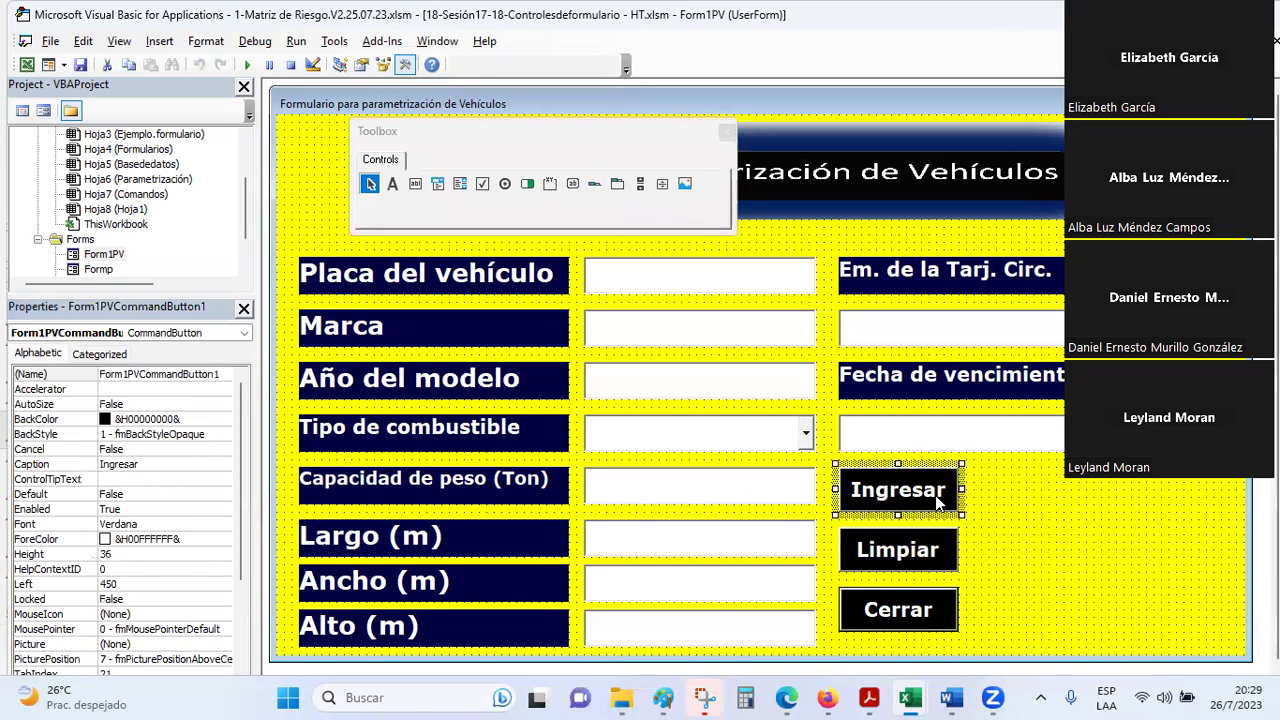
pyautogui.click(945, 562)
pyautogui.click(932, 622)
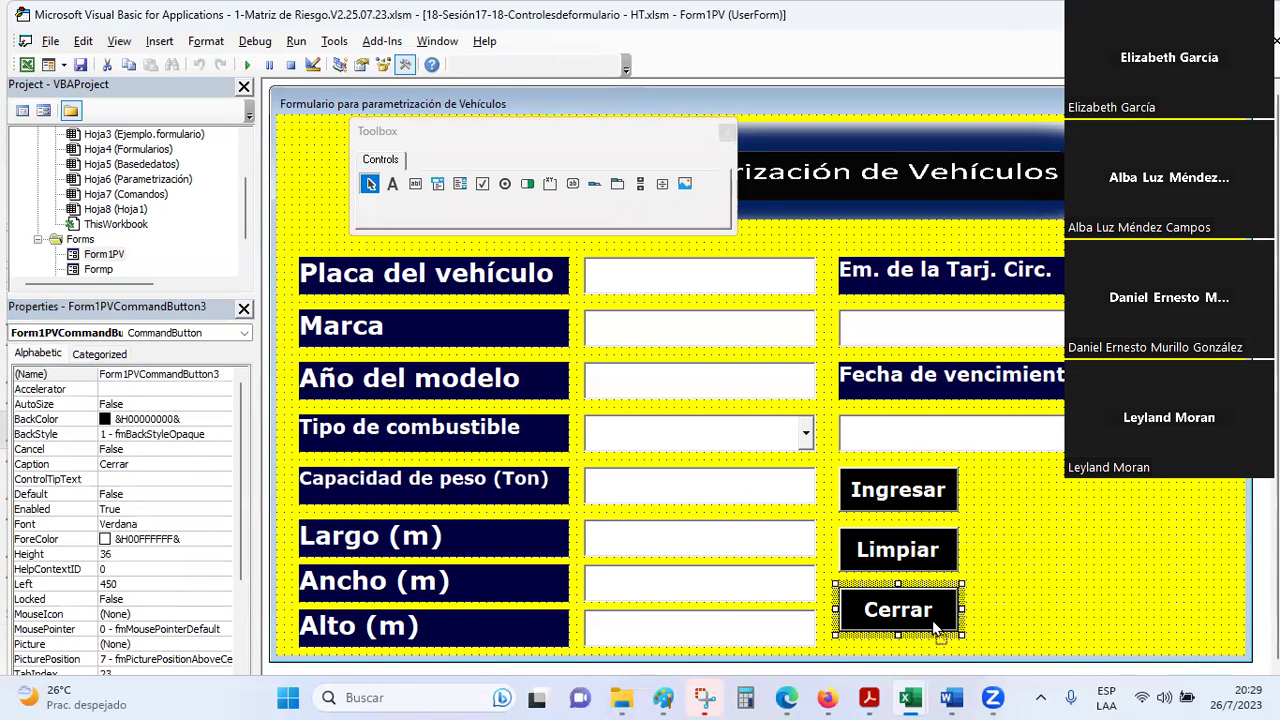
pyautogui.click(1038, 547)
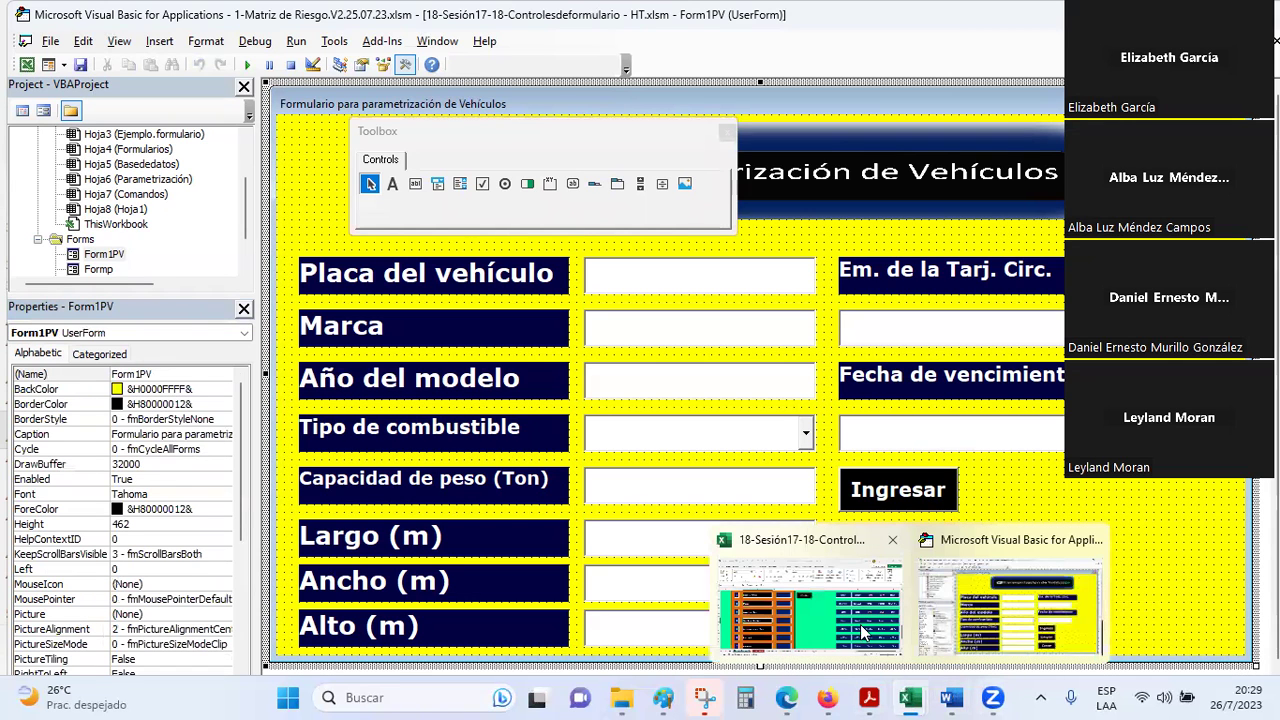
pyautogui.click(800, 626)
pyautogui.click(666, 640)
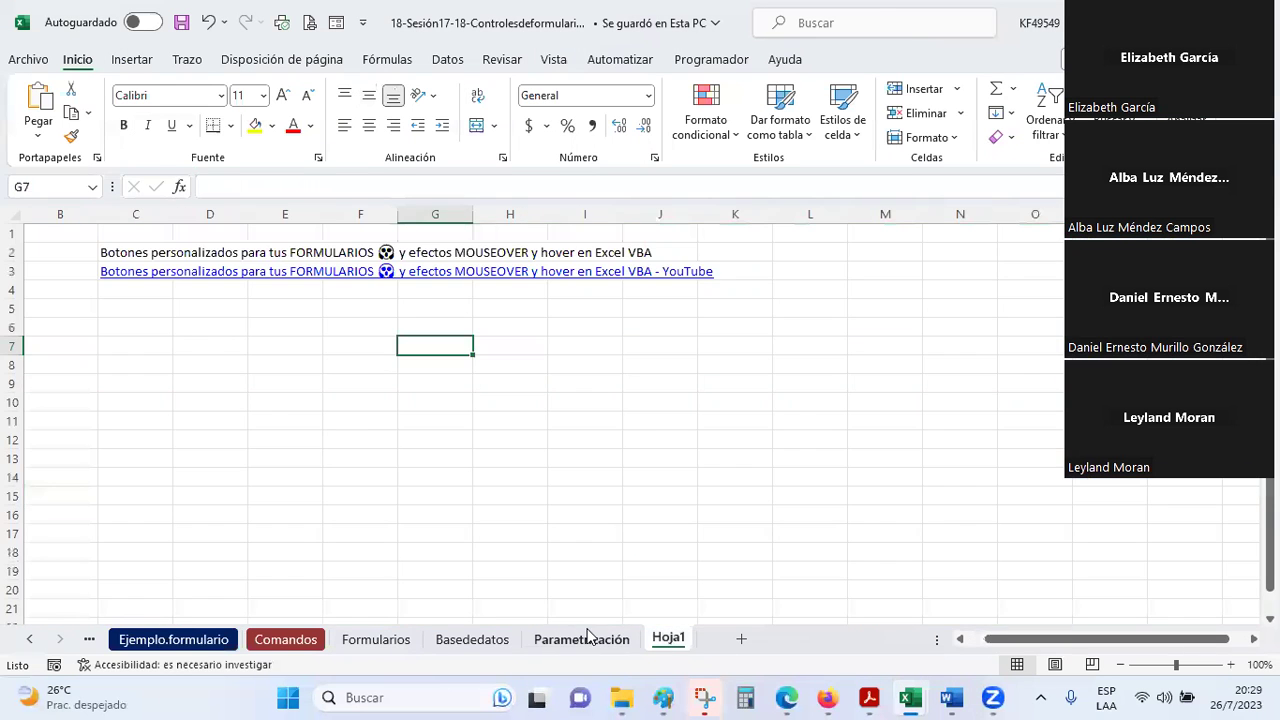
pyautogui.click(588, 636)
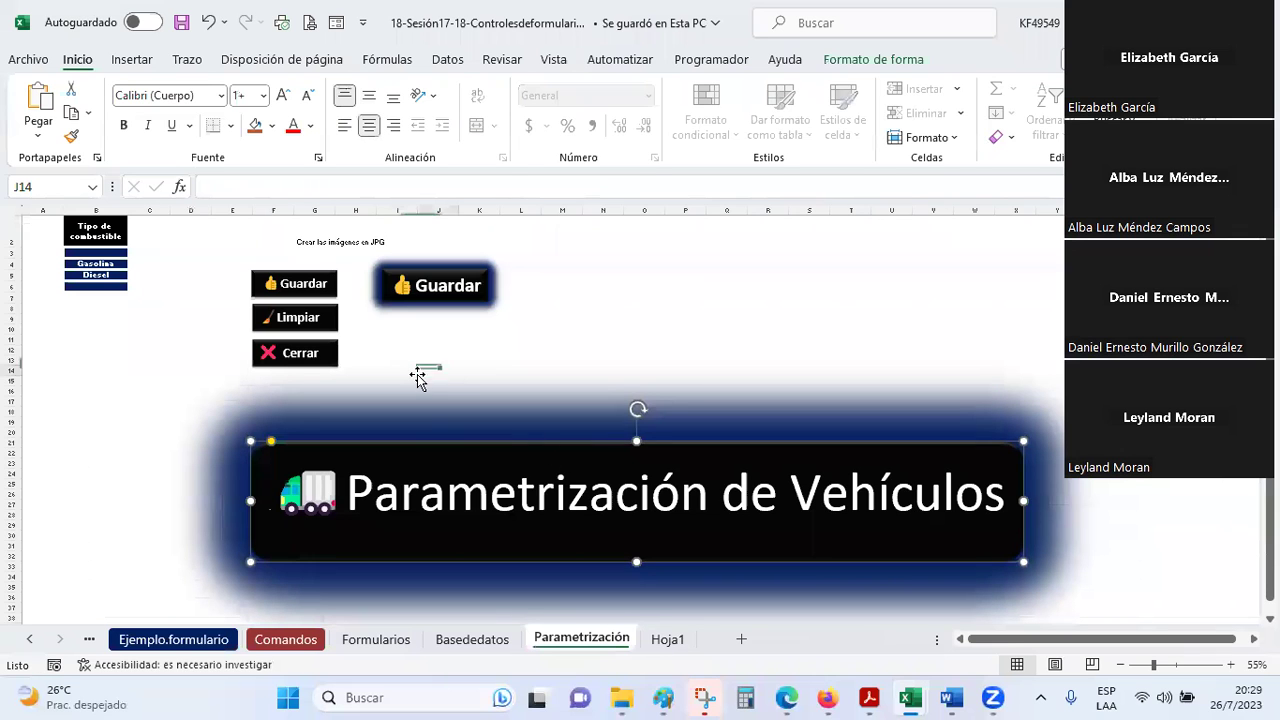
pyautogui.click(417, 374)
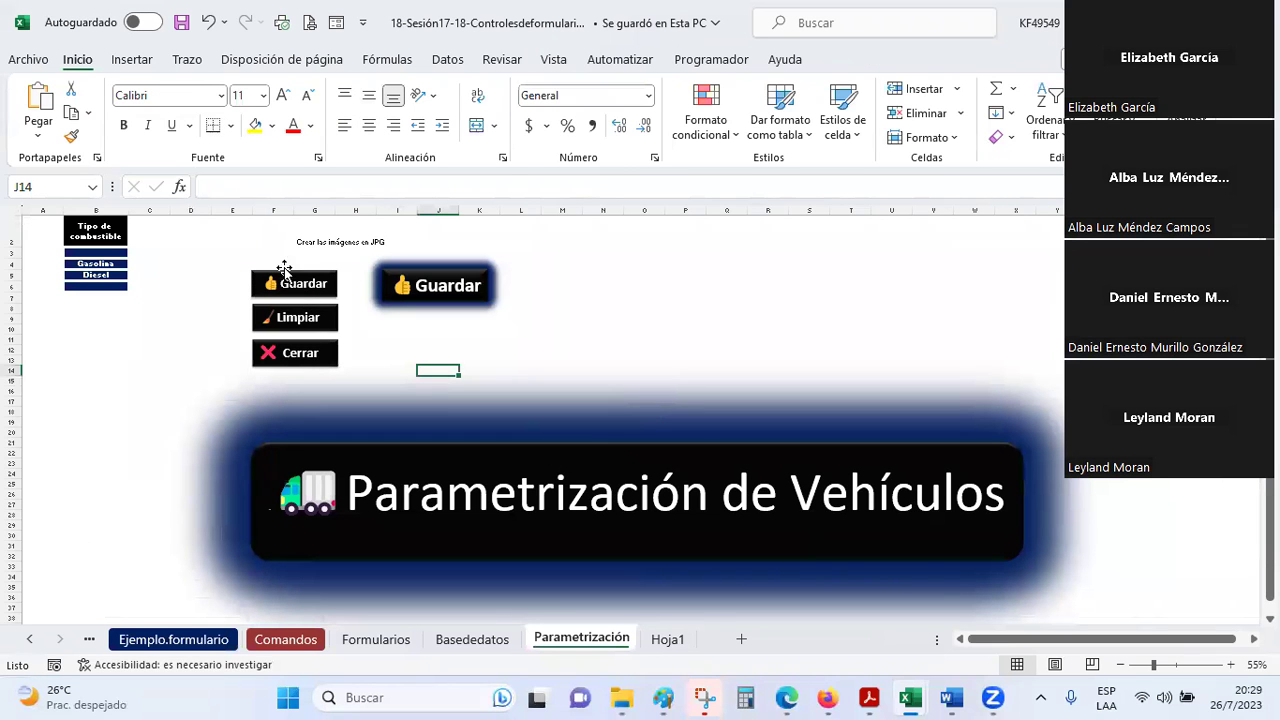
pyautogui.hotkey('alt', 'F11')
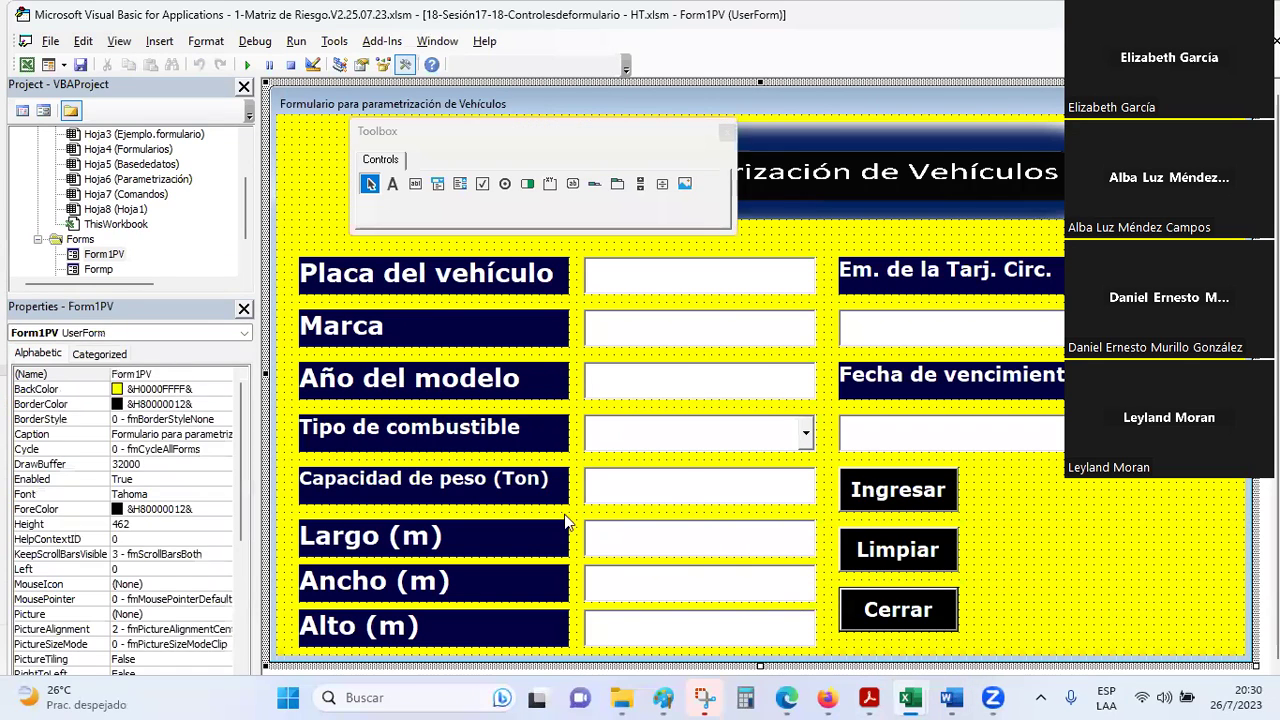
# - Clear the Ingresar button's caption so it is blank
pyautogui.click(886, 492)
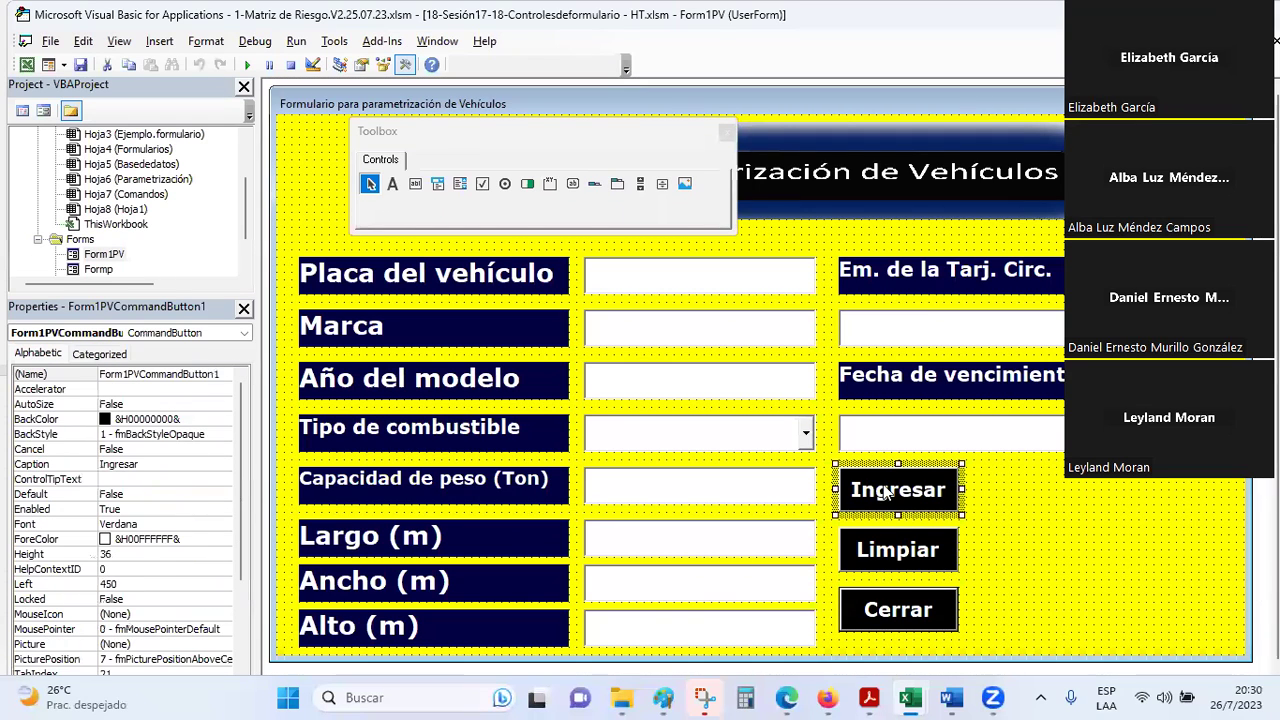
pyautogui.click(150, 464)
pyautogui.doubleClick(64, 456)
pyautogui.press('Delete')
pyautogui.click(1038, 478)
# - Set the blank button's Picture to the guardar2 image
pyautogui.click(933, 500)
pyautogui.moveTo(238, 504); pyautogui.dragTo(227, 600)
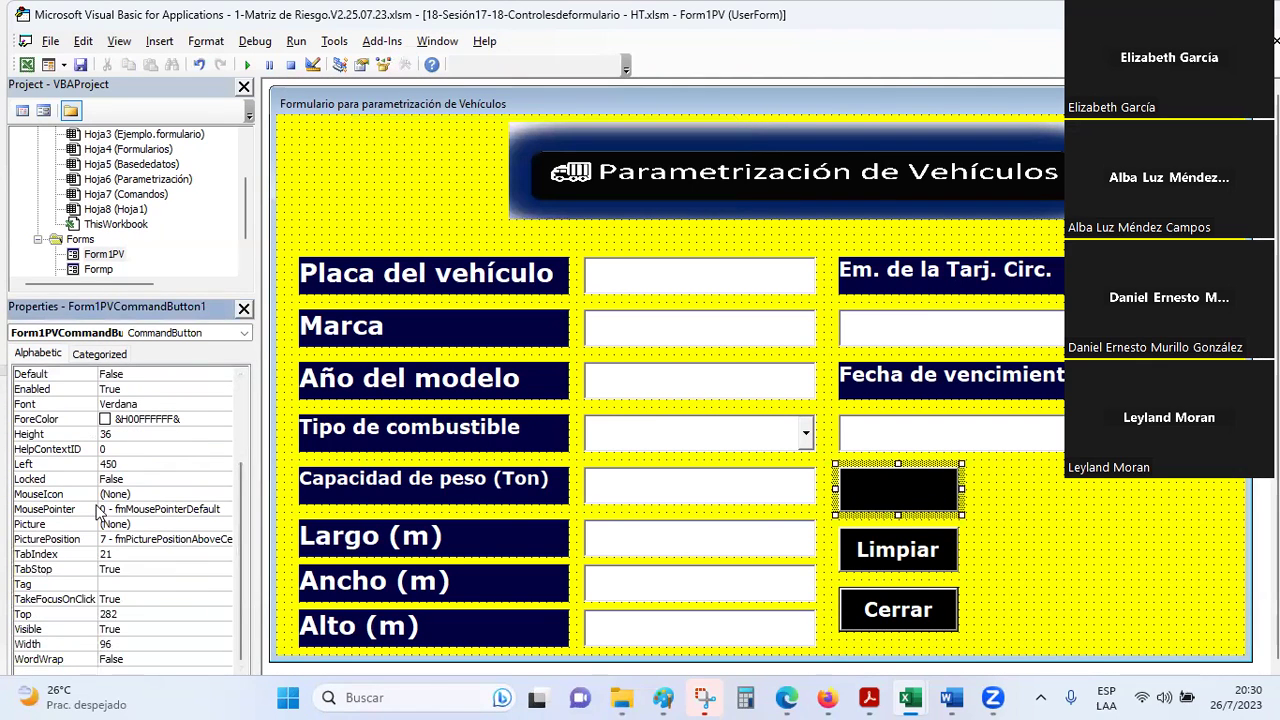
pyautogui.click(130, 524)
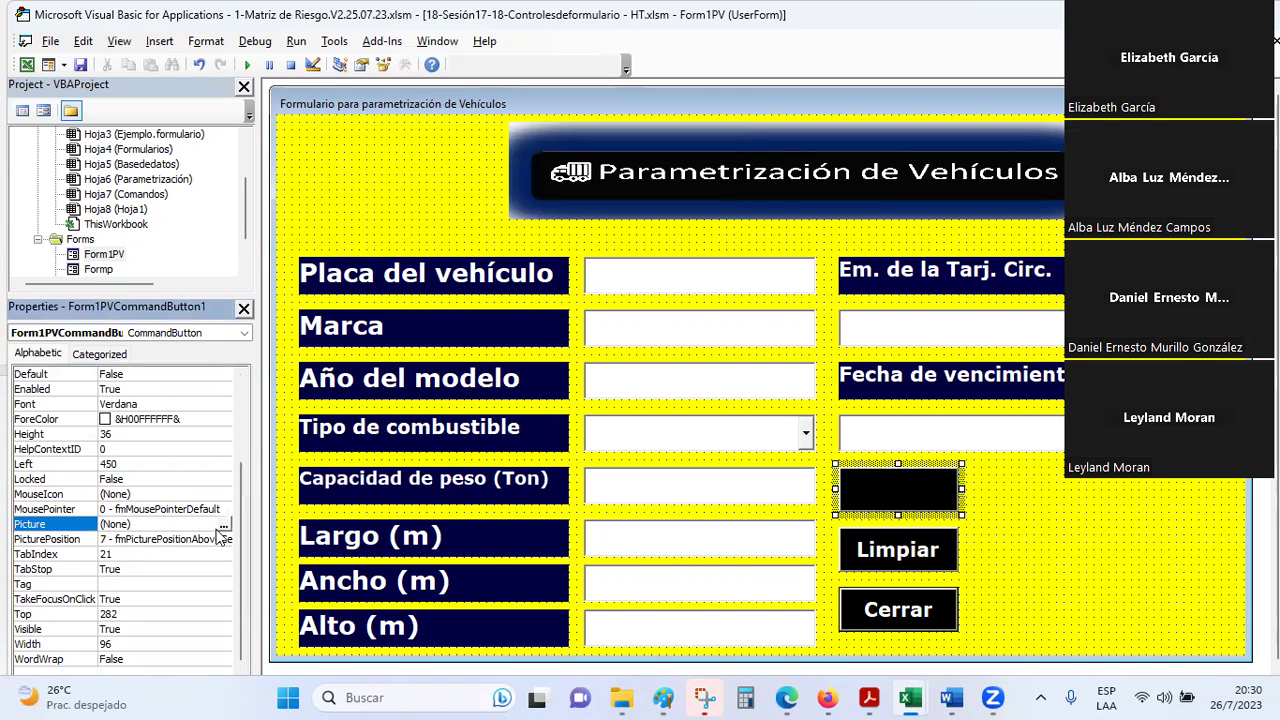
pyautogui.click(226, 524)
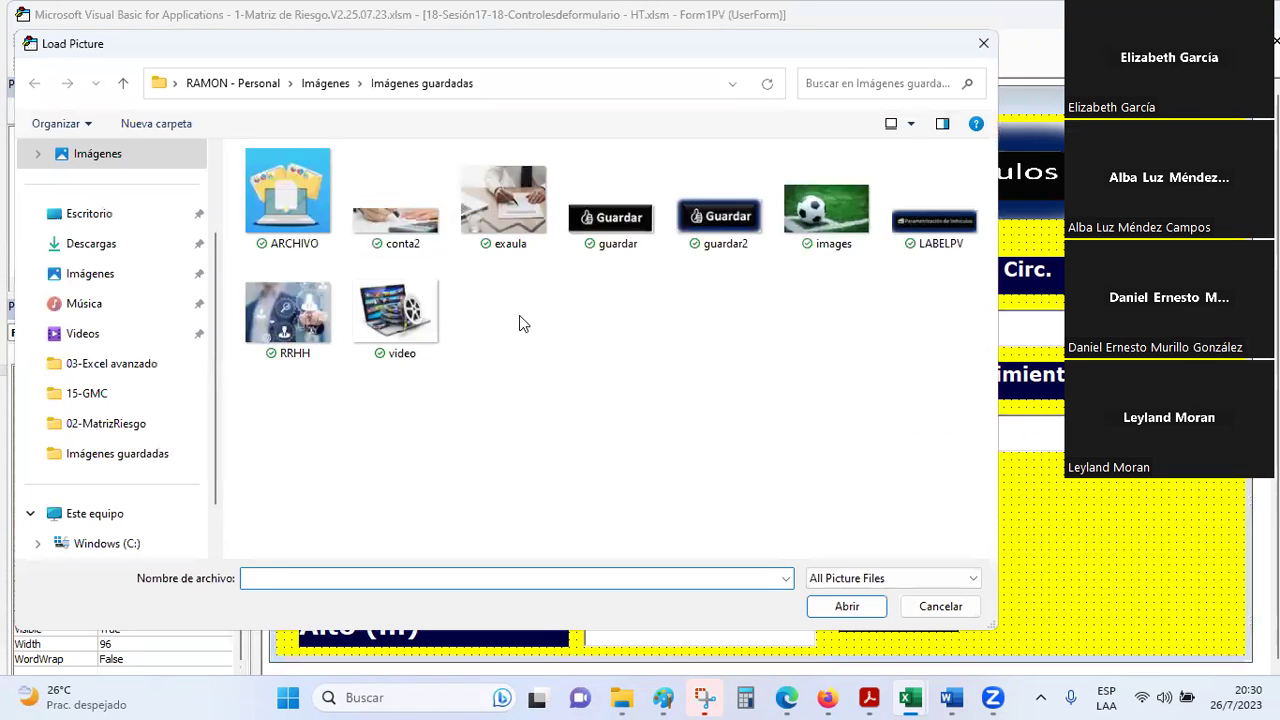
pyautogui.doubleClick(720, 215)
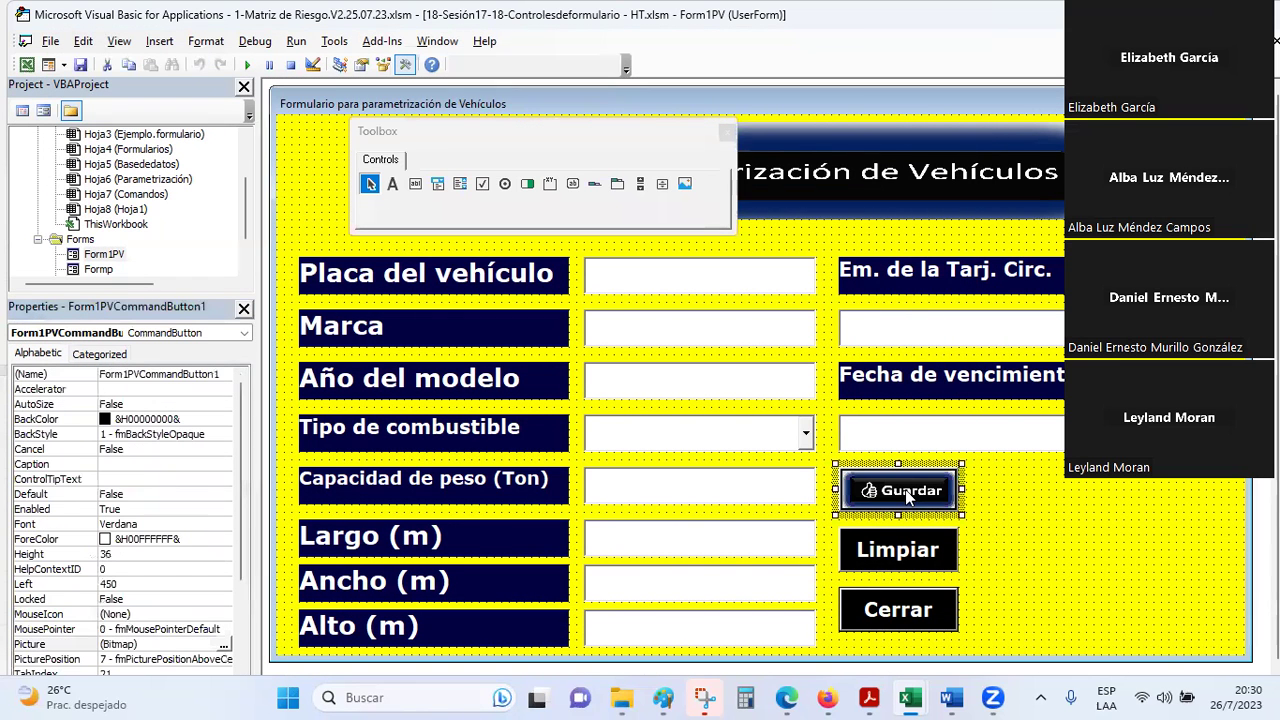
# - Enlarge the Guardar picture button to fit its image
pyautogui.click(1012, 521)
pyautogui.click(955, 512)
pyautogui.moveTo(960, 513); pyautogui.dragTo(974, 520)
pyautogui.click(1042, 531)
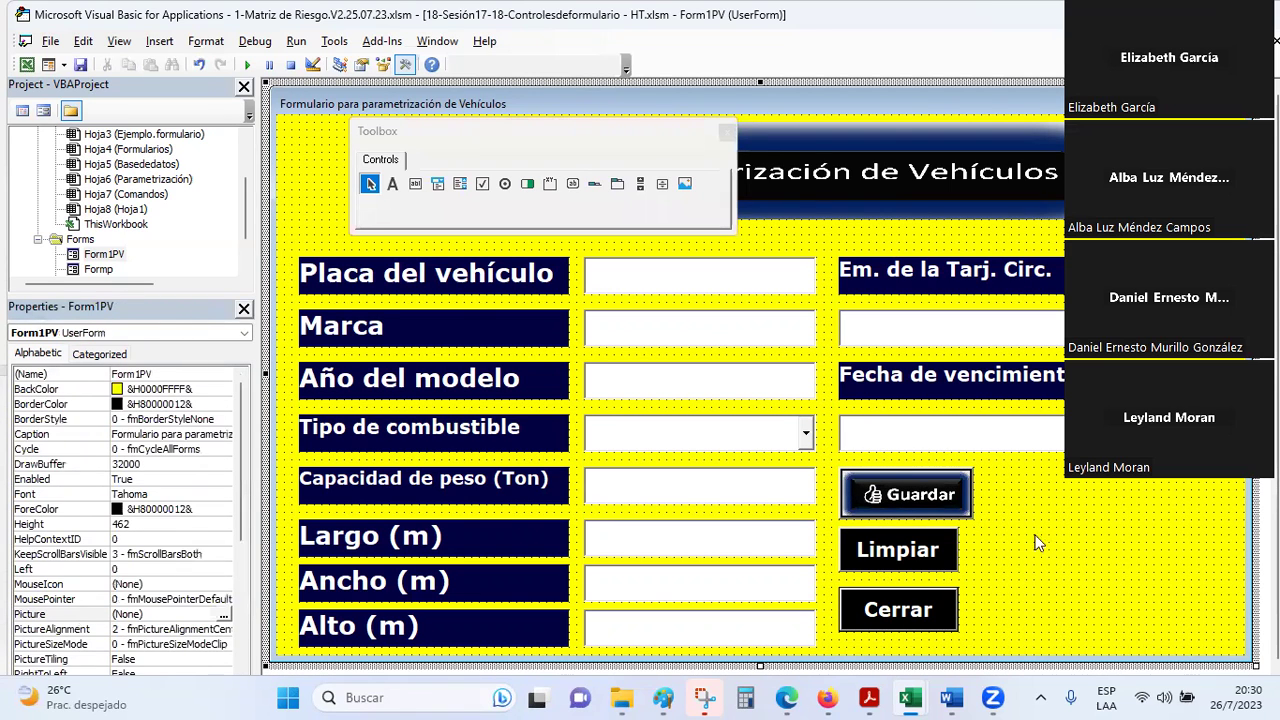
# - Widen the Limpiar button and delete its caption
pyautogui.click(912, 550)
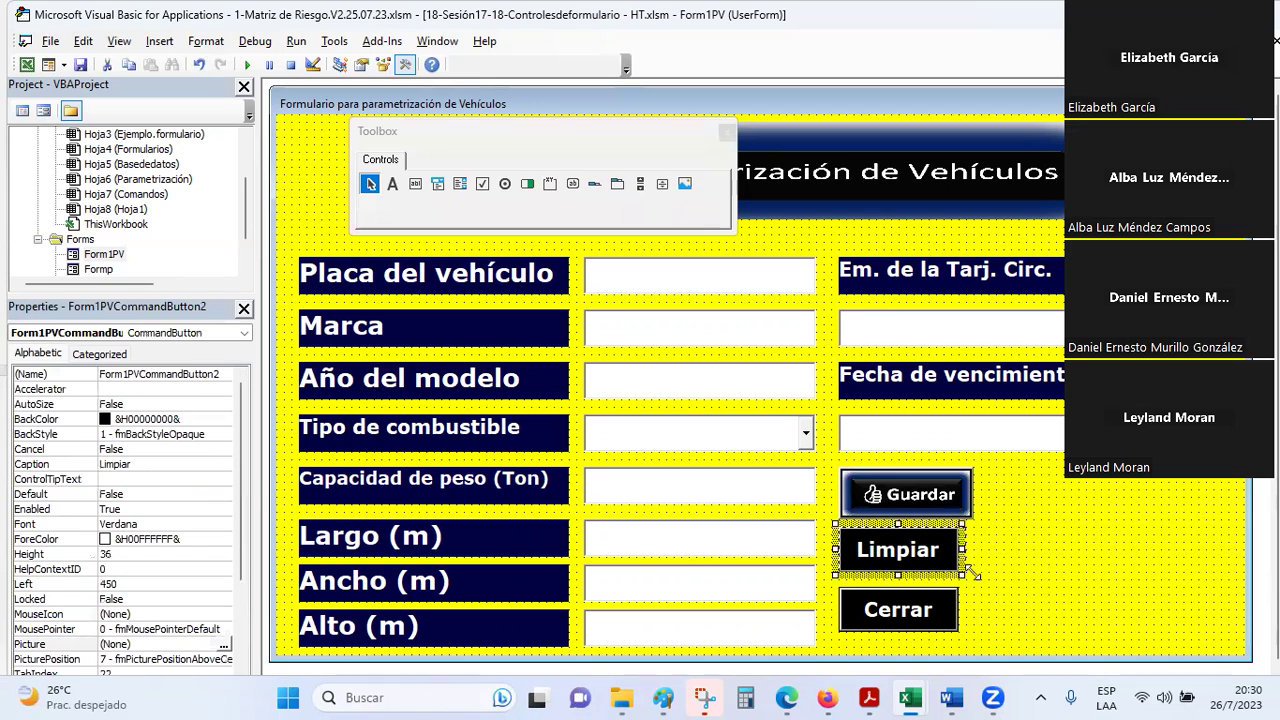
pyautogui.moveTo(970, 570); pyautogui.dragTo(984, 575)
pyautogui.click(152, 464)
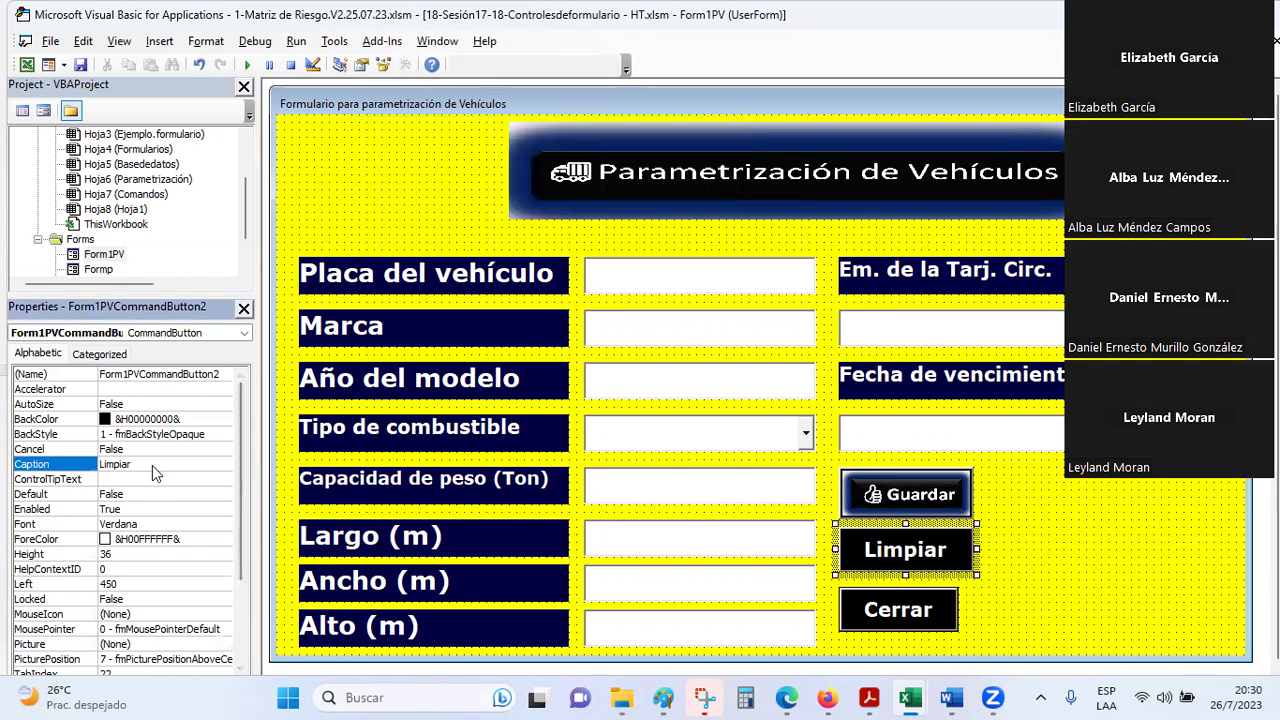
pyautogui.hotkey('shift', 'Home')
pyautogui.press('BackSpace')
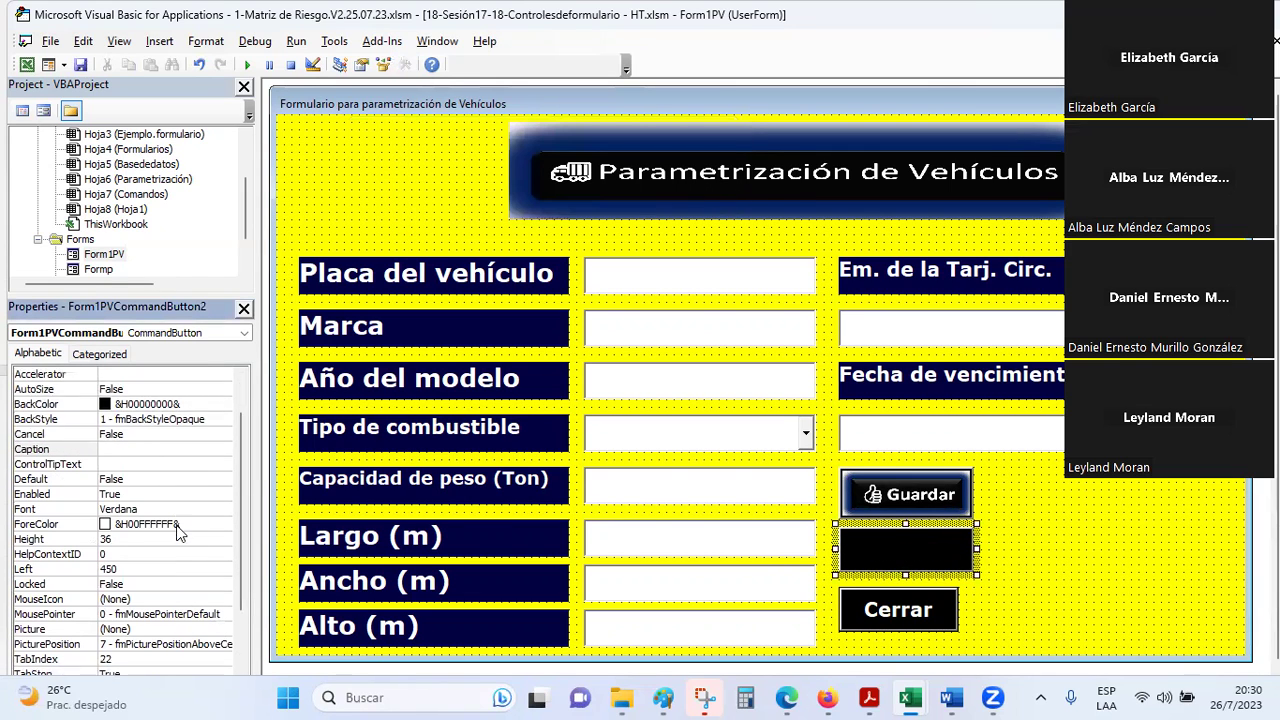
# - Browse Limpiar's Picture property without loading an image, then go to the Excel workbook
pyautogui.scroll(-3, 188, 590)
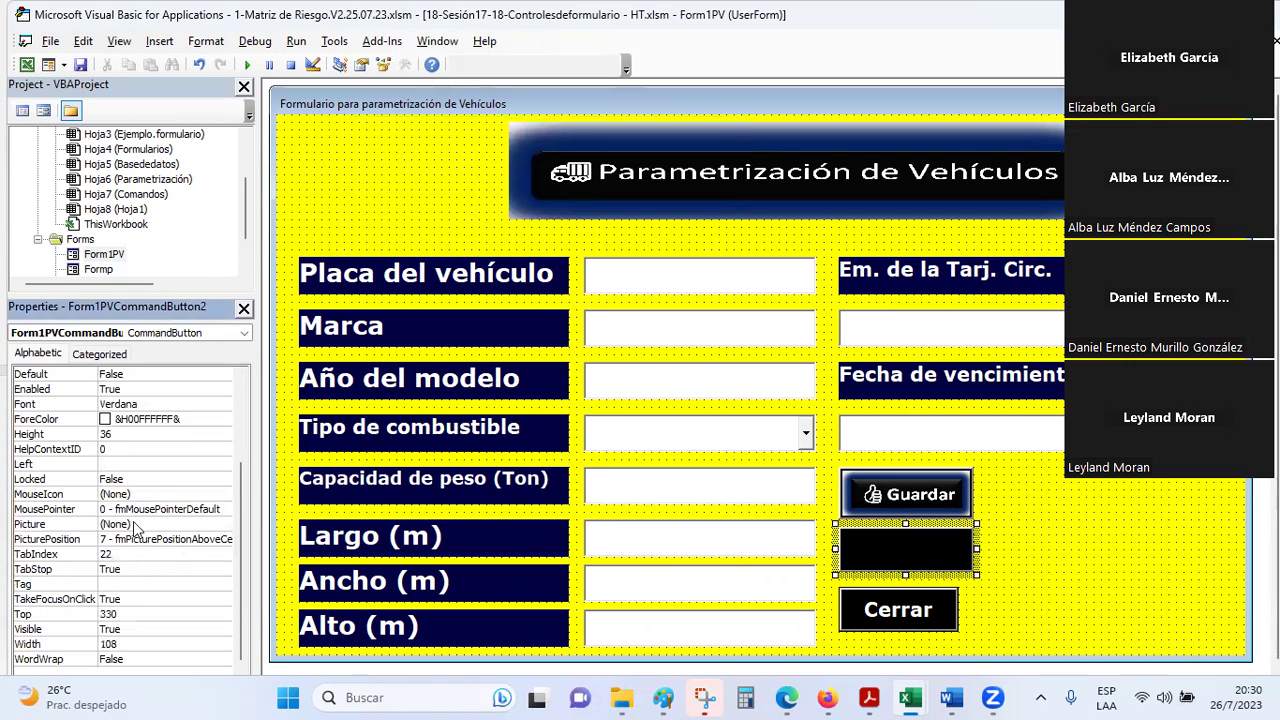
pyautogui.click(140, 524)
pyautogui.click(228, 525)
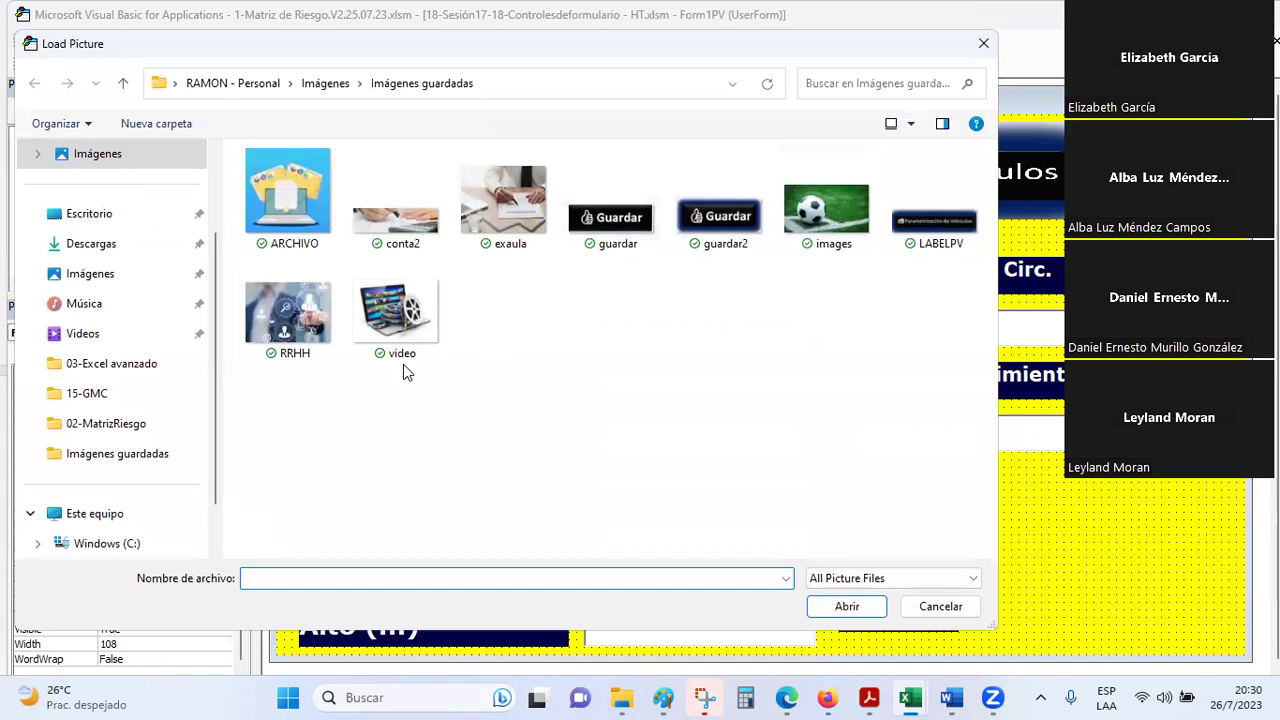
pyautogui.click(935, 607)
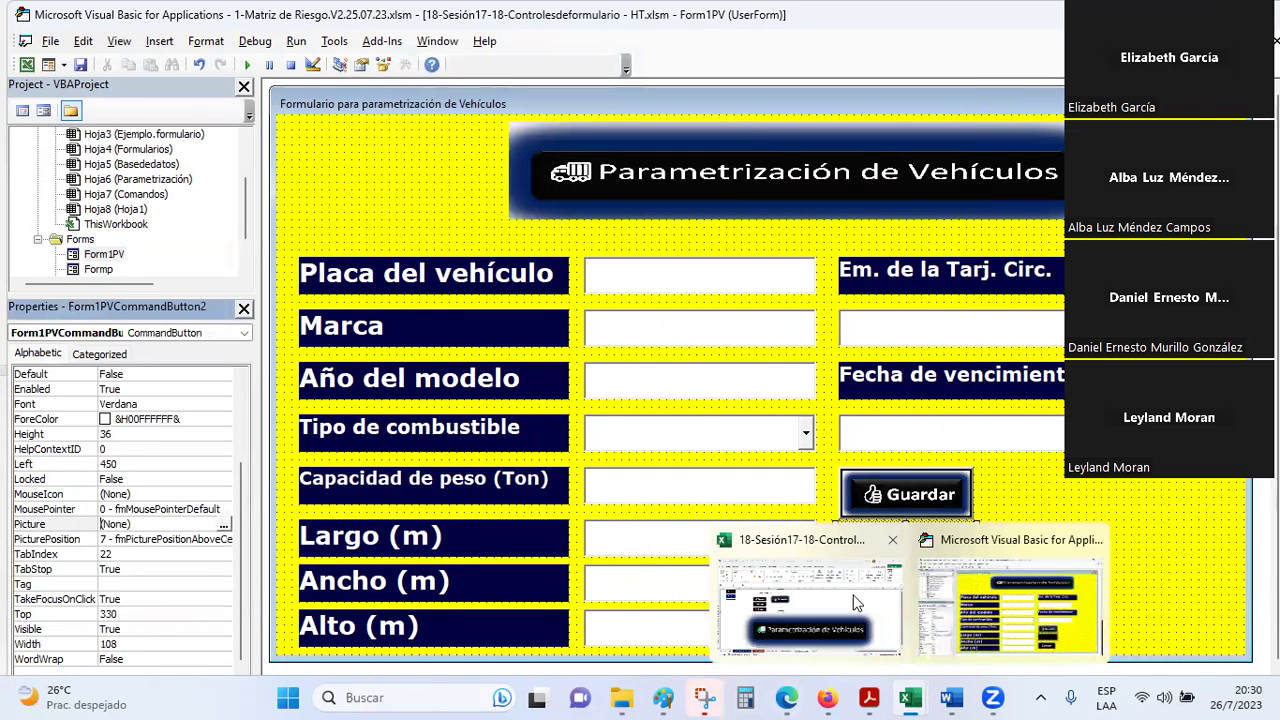
pyautogui.moveTo(910, 697)
pyautogui.click(745, 560)
# - Remove the Parametrización de Vehículos banner from the Parametrización sheet
pyautogui.click(296, 317)
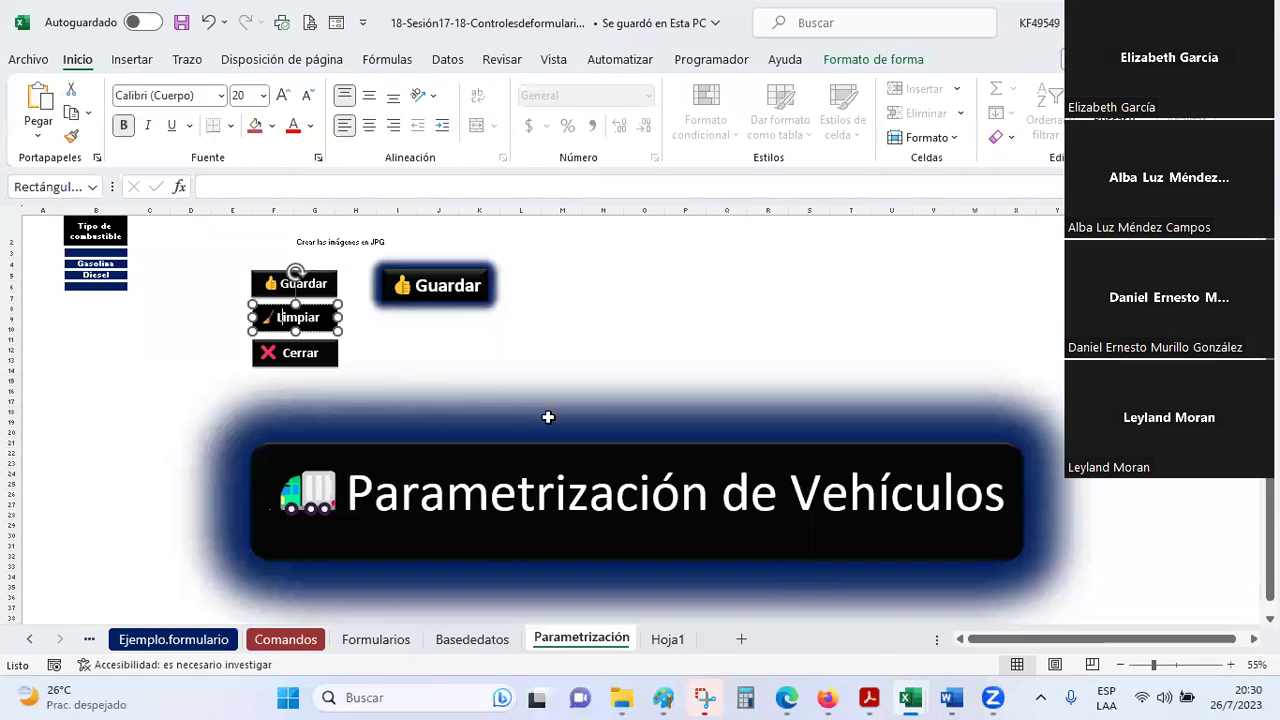
pyautogui.click(580, 458)
pyautogui.click(561, 411)
pyautogui.hotkey('ctrl', 'z')
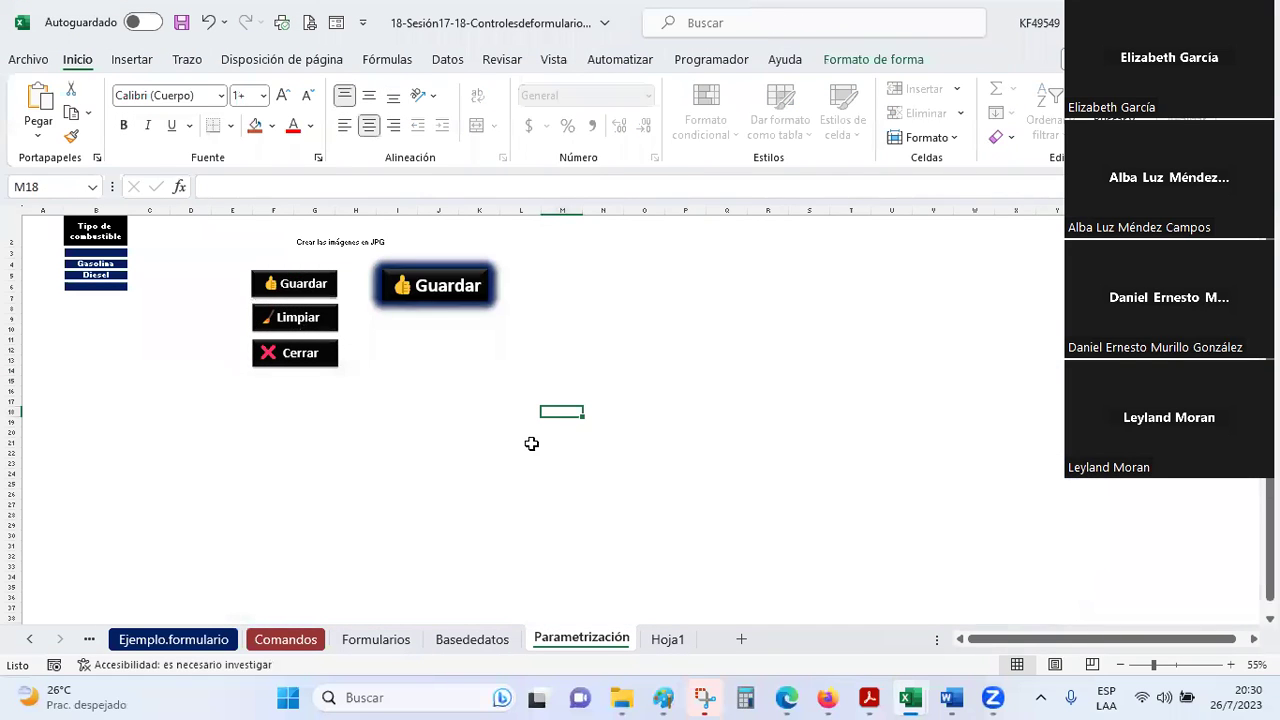
# - Select the Limpiar button image on the sheet and go to Paint
pyautogui.keyDown('ctrl'); pyautogui.scroll(1, 526, 470); pyautogui.keyUp('ctrl')
pyautogui.keyDown('ctrl'); pyautogui.scroll(1, 526, 470); pyautogui.keyUp('ctrl')
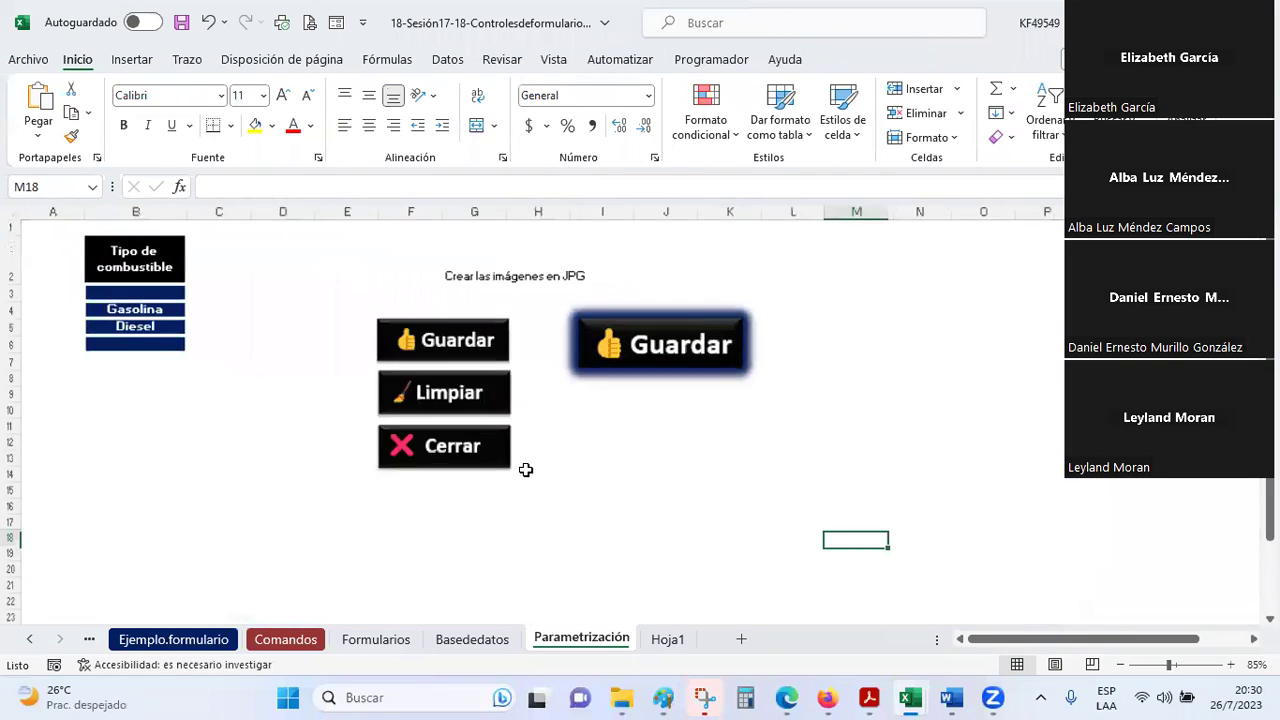
pyautogui.keyDown('ctrl'); pyautogui.scroll(1, 526, 470); pyautogui.keyUp('ctrl')
pyautogui.click(561, 424)
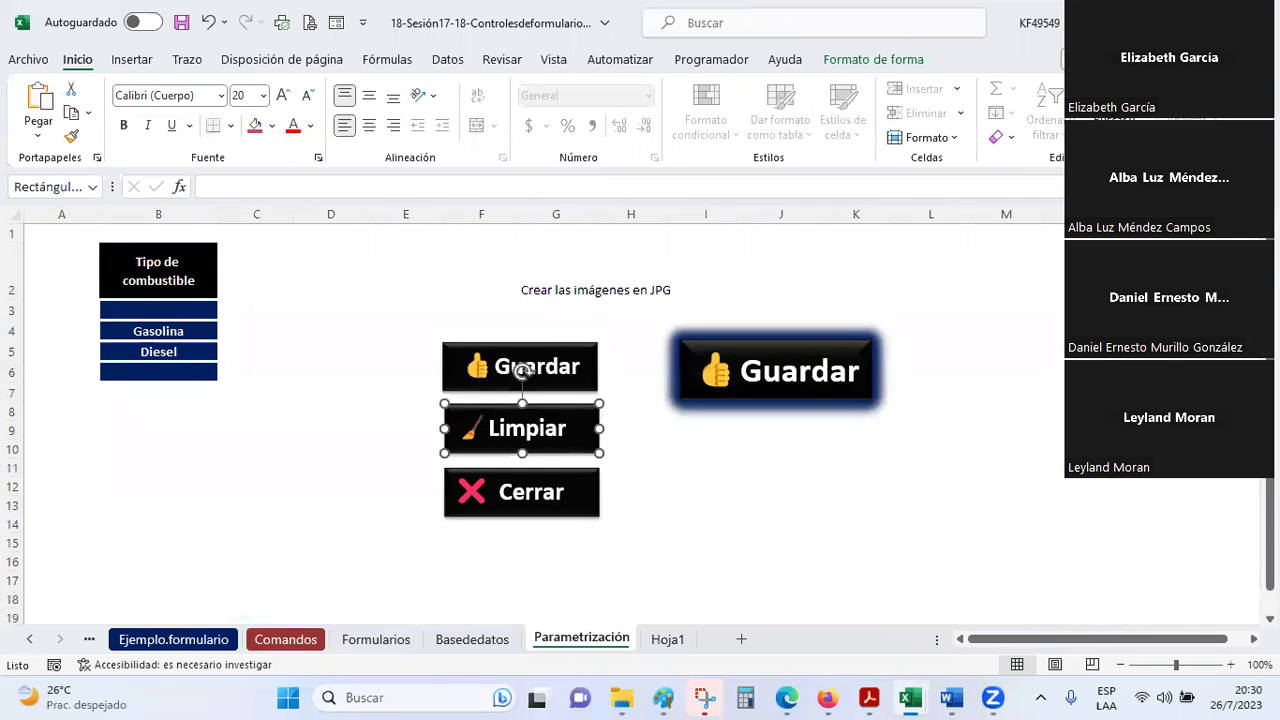
pyautogui.click(663, 697)
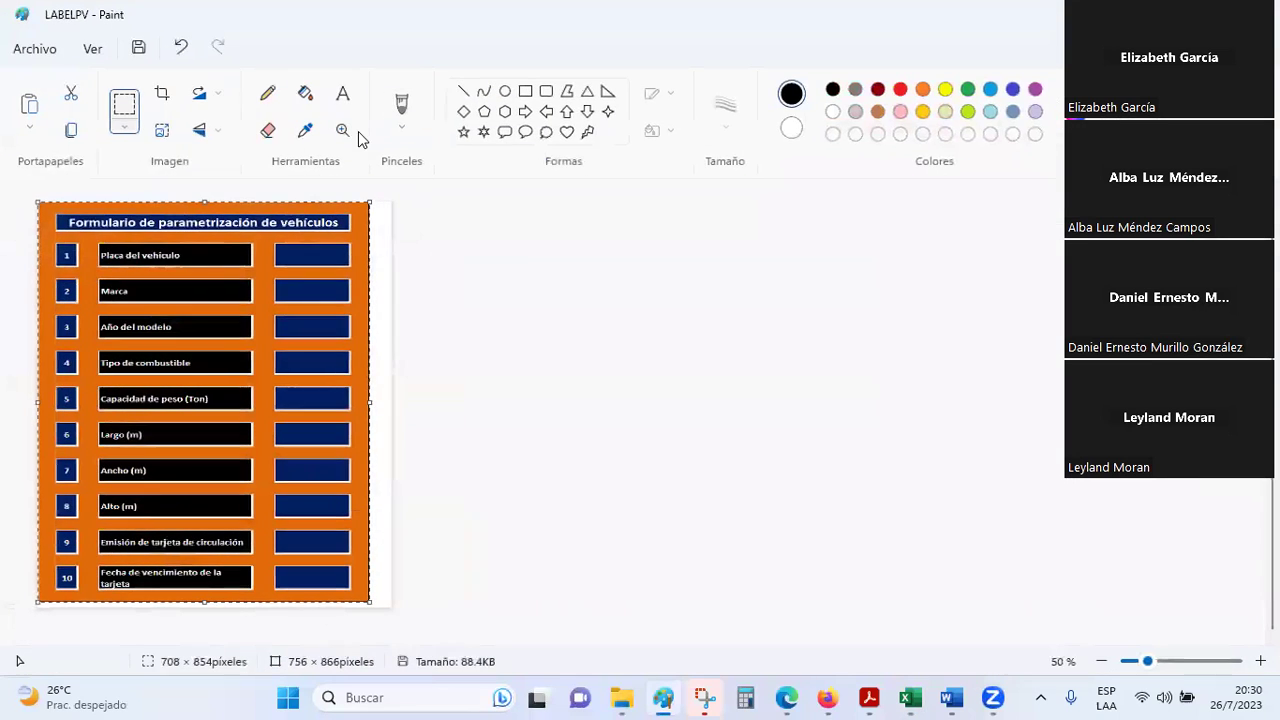
# - Start a new Paint image, discarding LABELPV changes, and paste the Limpiar button image
pyautogui.click(35, 48)
pyautogui.click(75, 96)
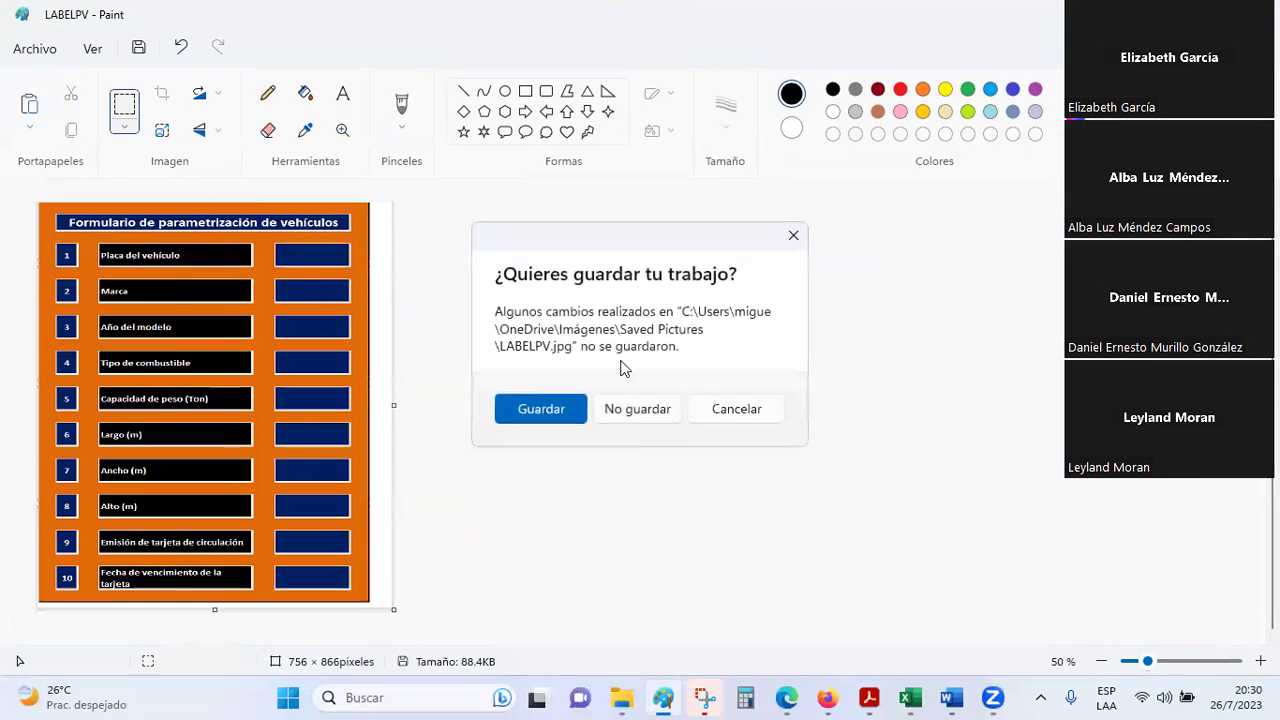
pyautogui.click(637, 409)
pyautogui.click(29, 103)
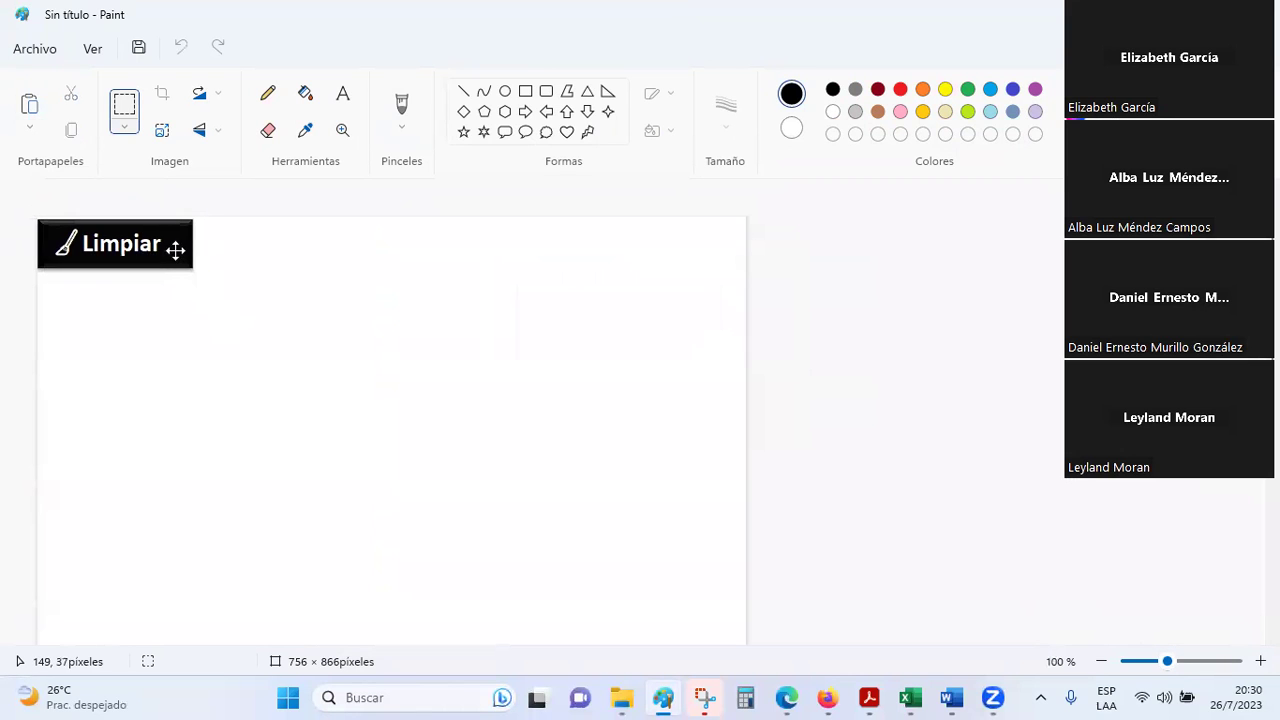
# - Trim the canvas down to fit the Limpiar button image
pyautogui.scroll(-3, 378, 390)
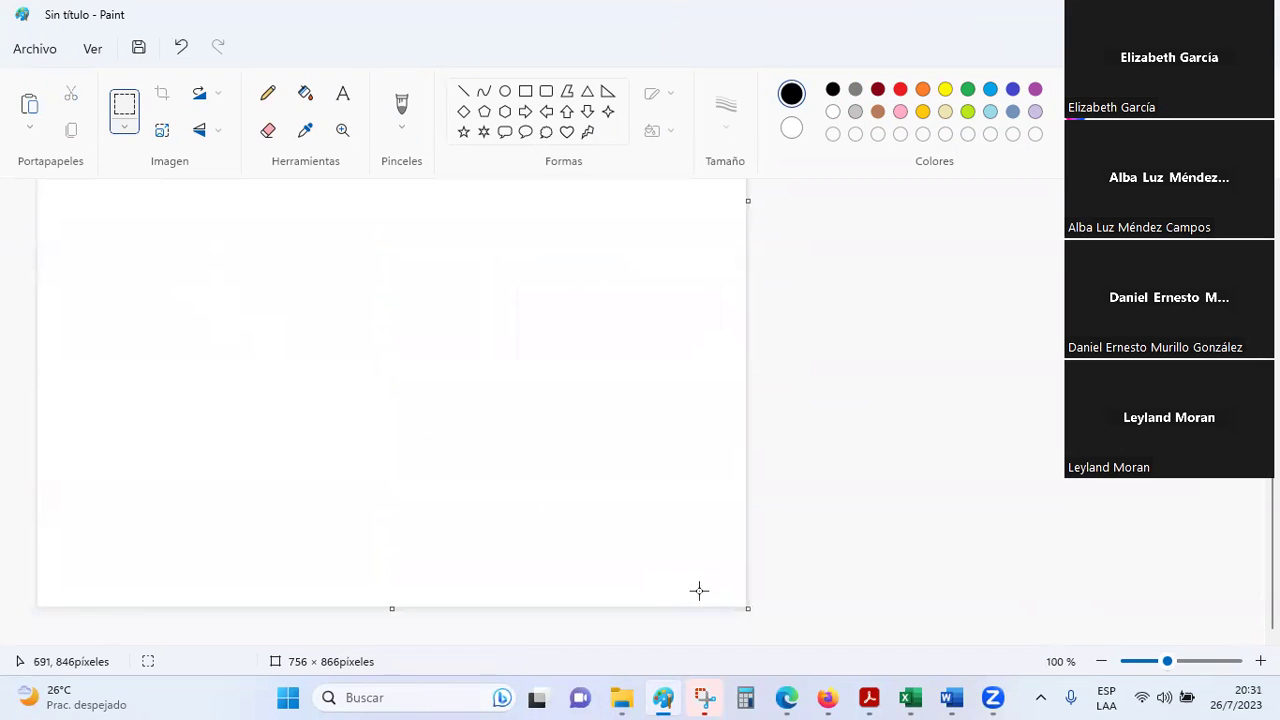
pyautogui.moveTo(747, 607); pyautogui.dragTo(285, 241)
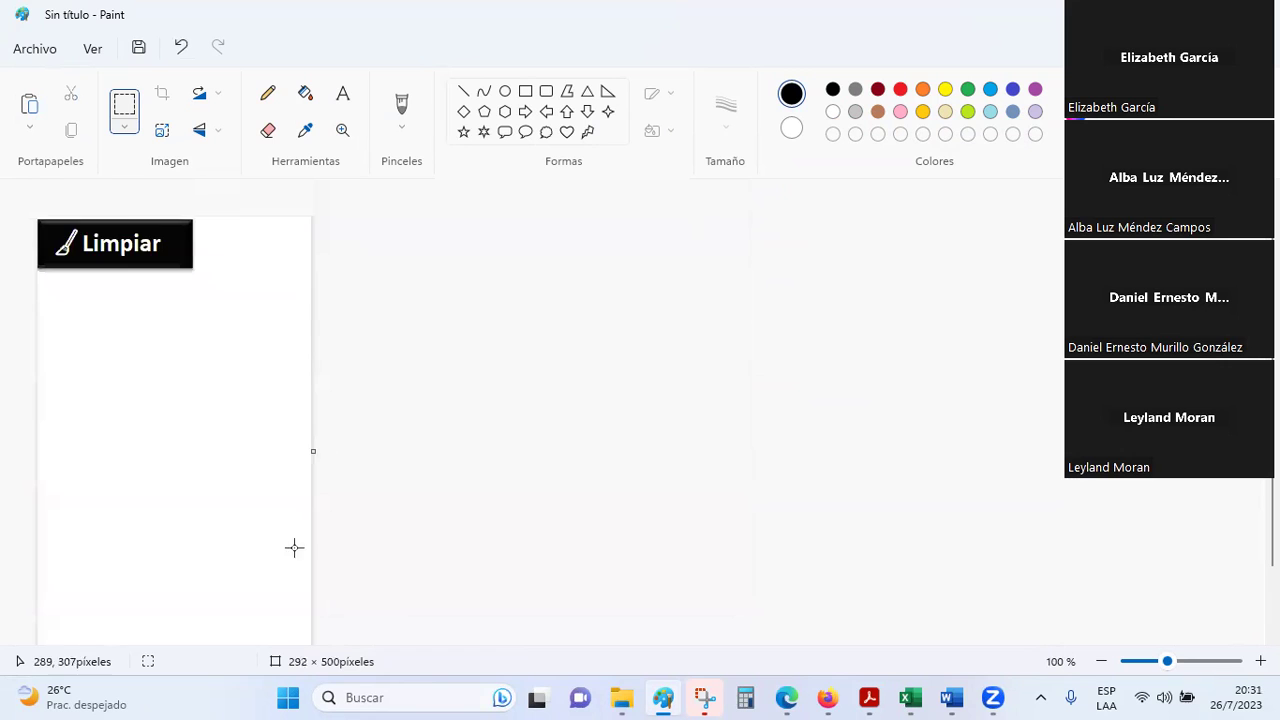
pyautogui.scroll(-1, 306, 613)
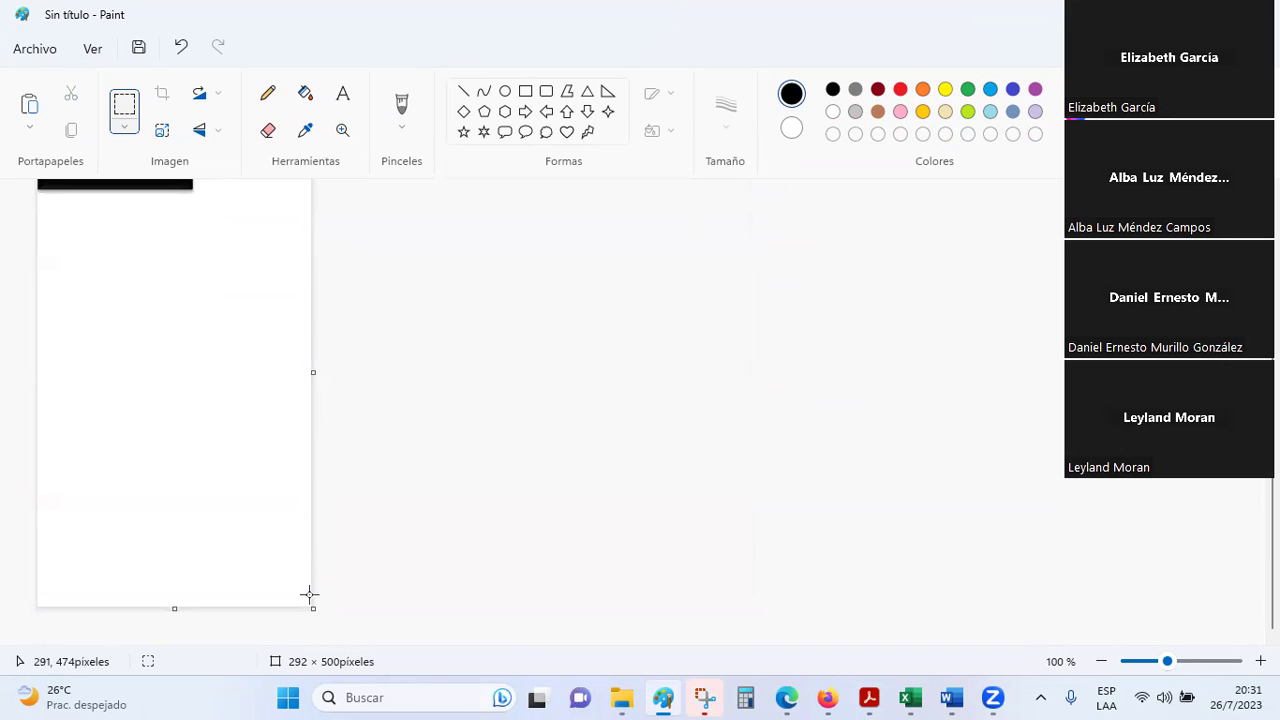
pyautogui.moveTo(311, 606); pyautogui.dragTo(196, 194)
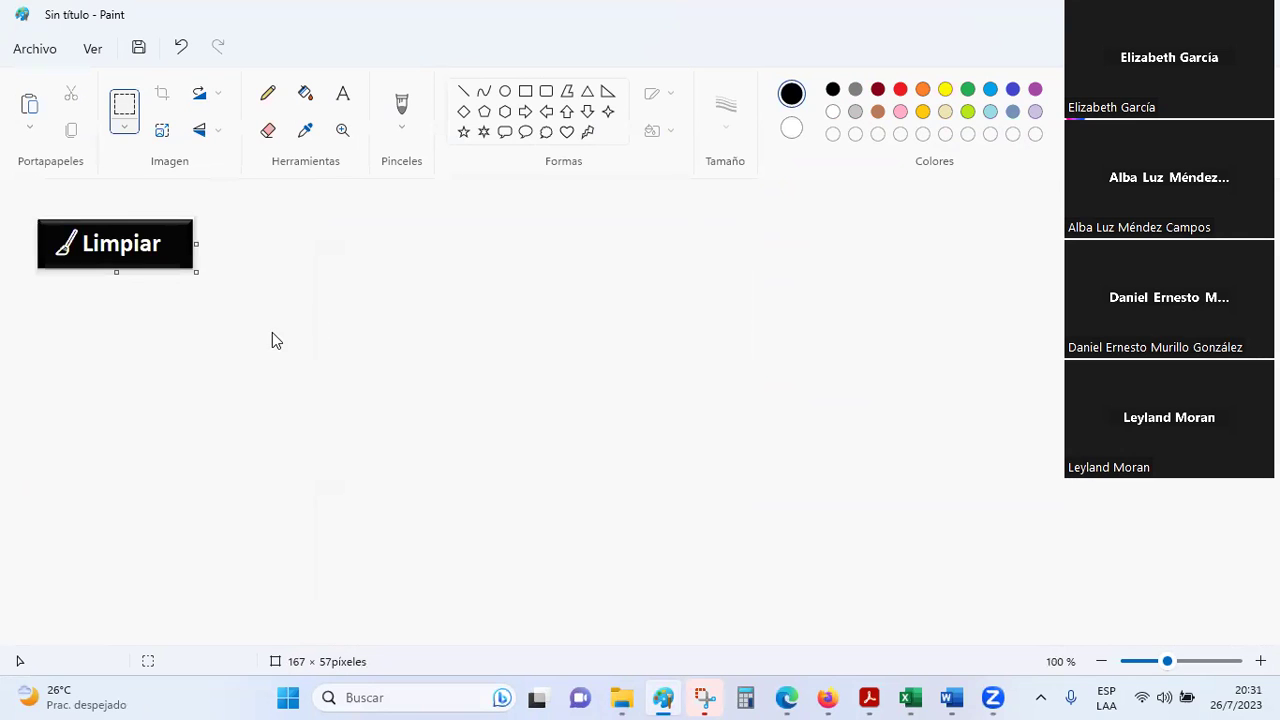
# - Save the image as a JPEG named LIMPIAR
pyautogui.click(34, 48)
pyautogui.moveTo(86, 203)
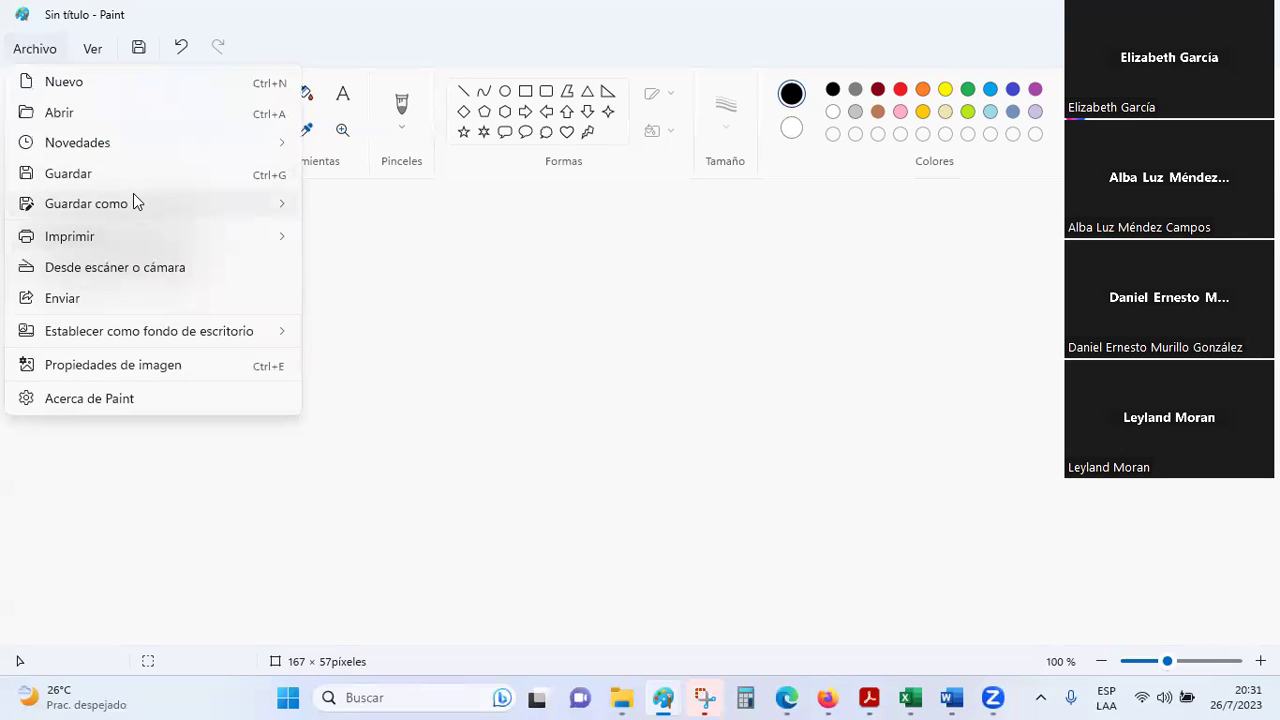
pyautogui.click(366, 249)
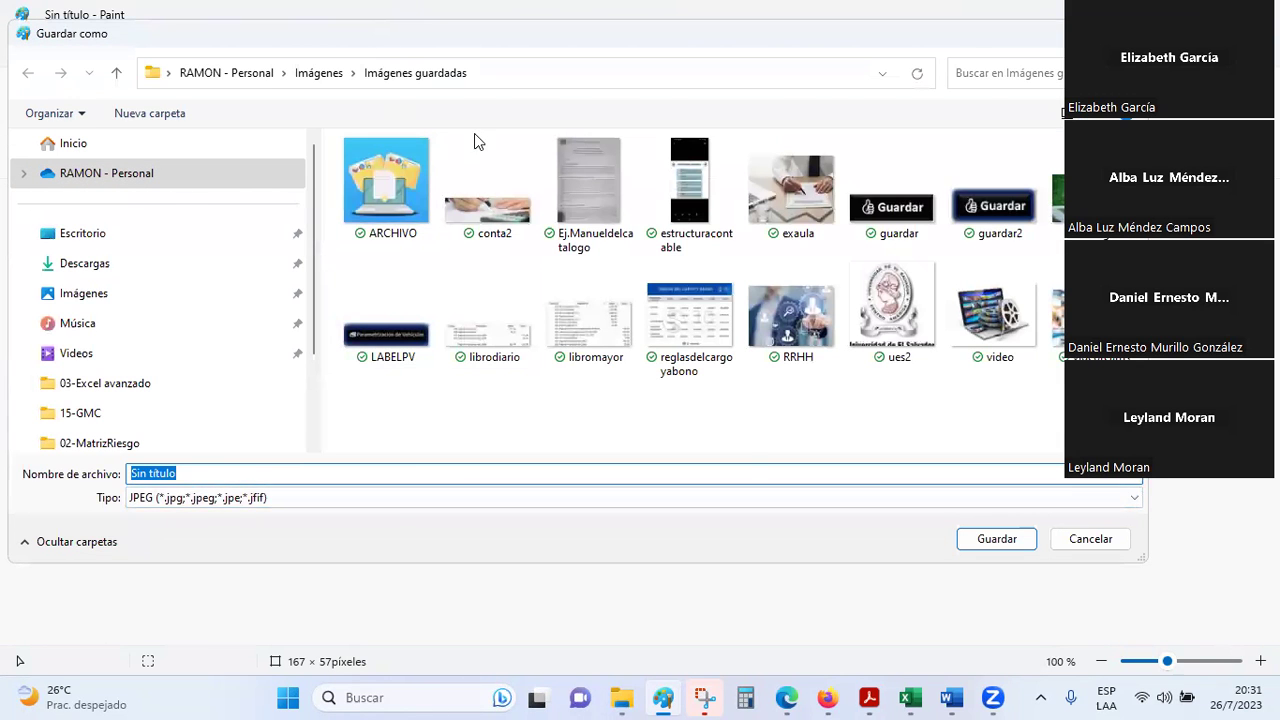
pyautogui.write('LIMPIAR')
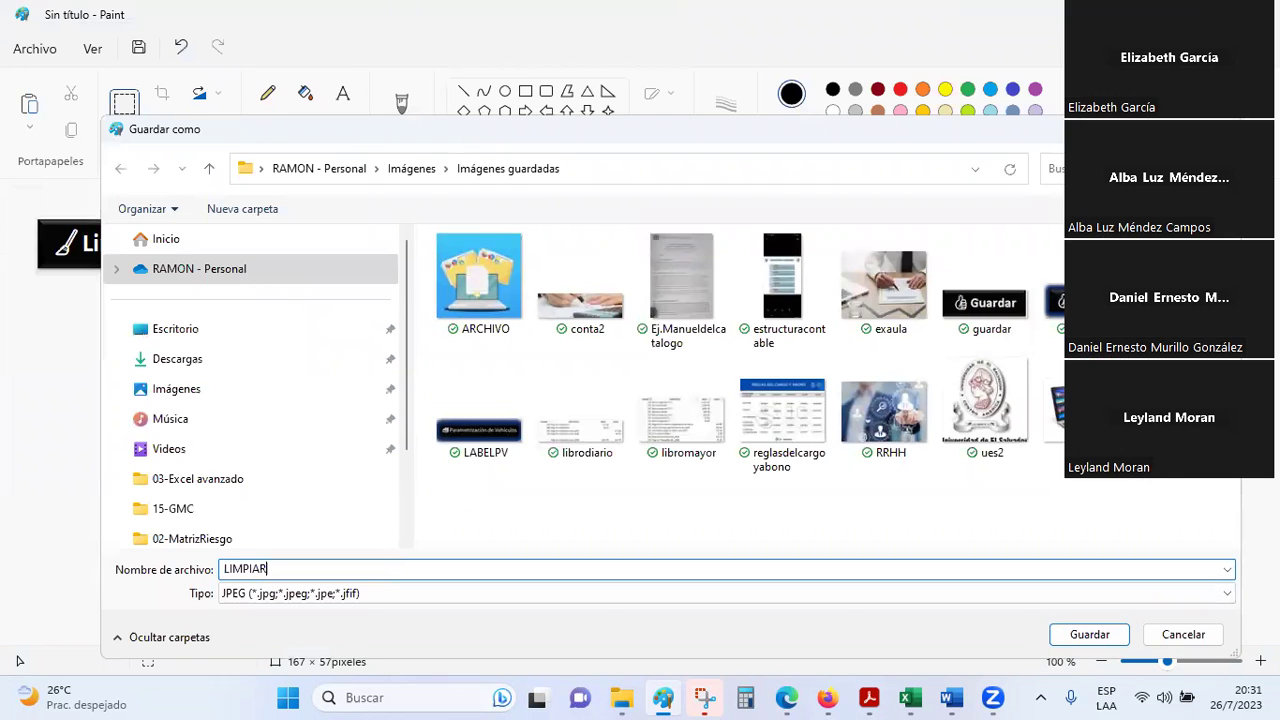
pyautogui.press('Return')
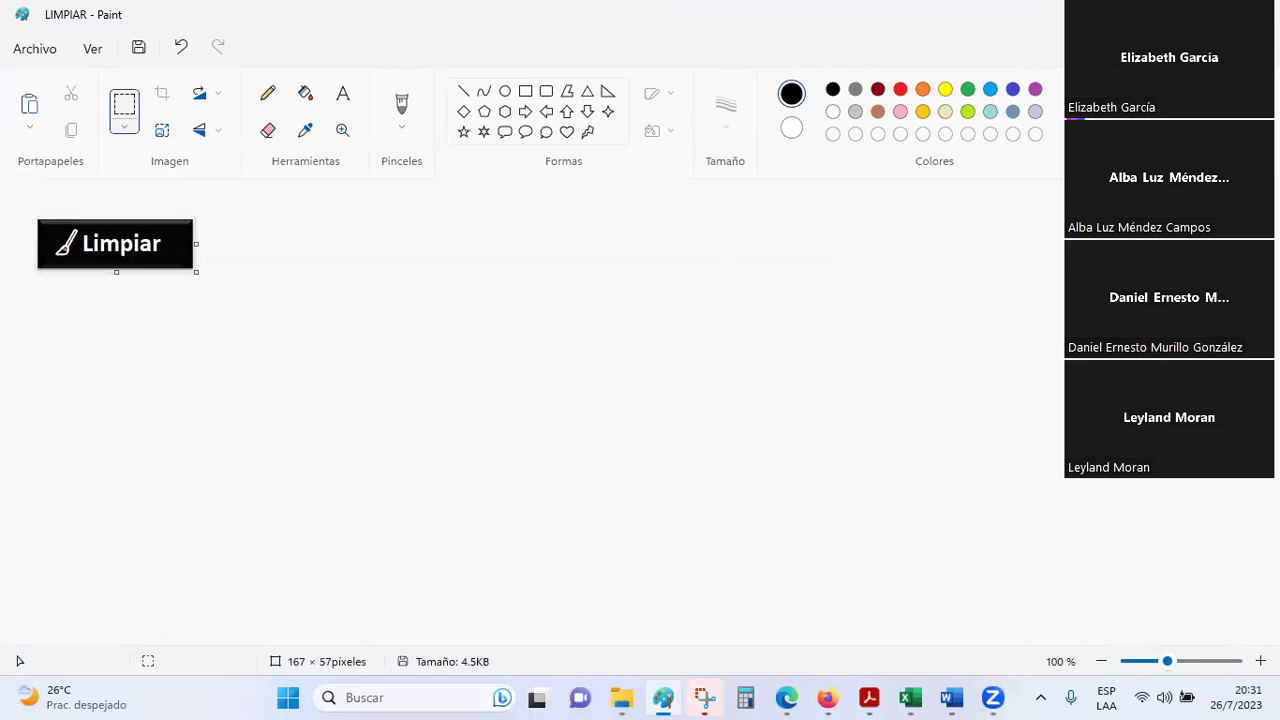
pyautogui.moveTo(786, 697)
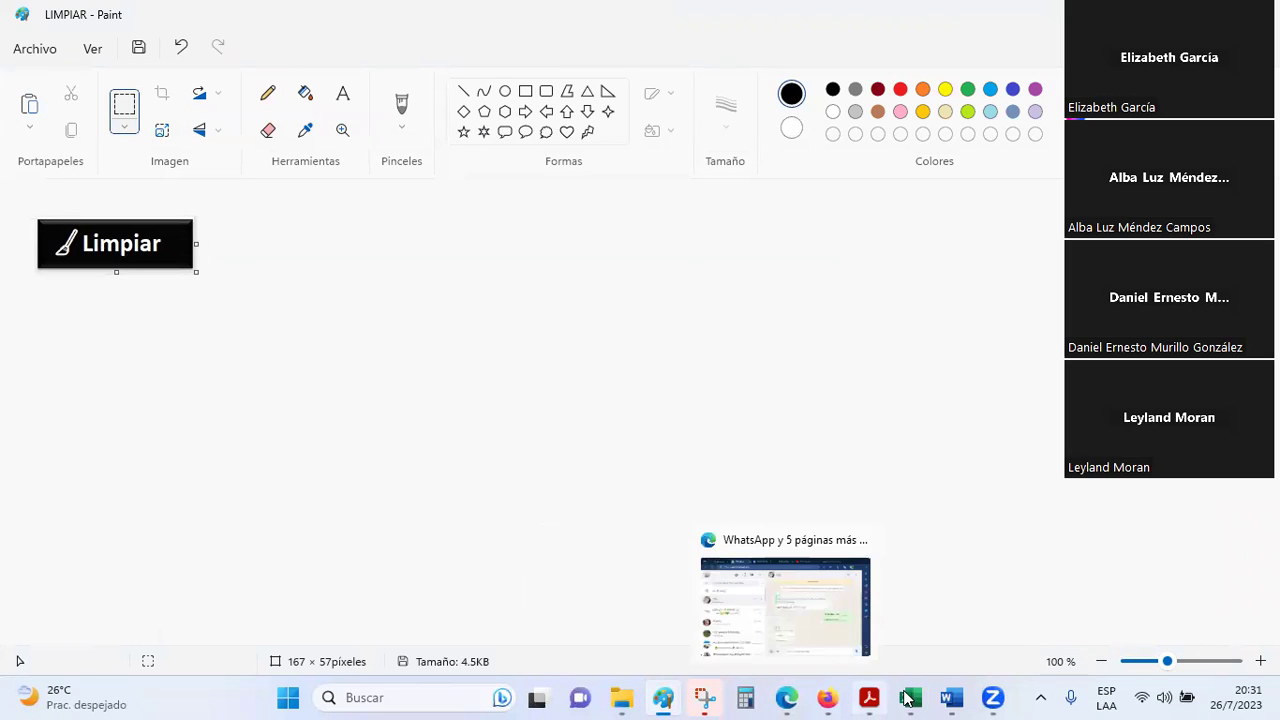
# - Snip the Cerrar button from the Excel sheet with Snipping Tool and return to Paint
pyautogui.click(877, 616)
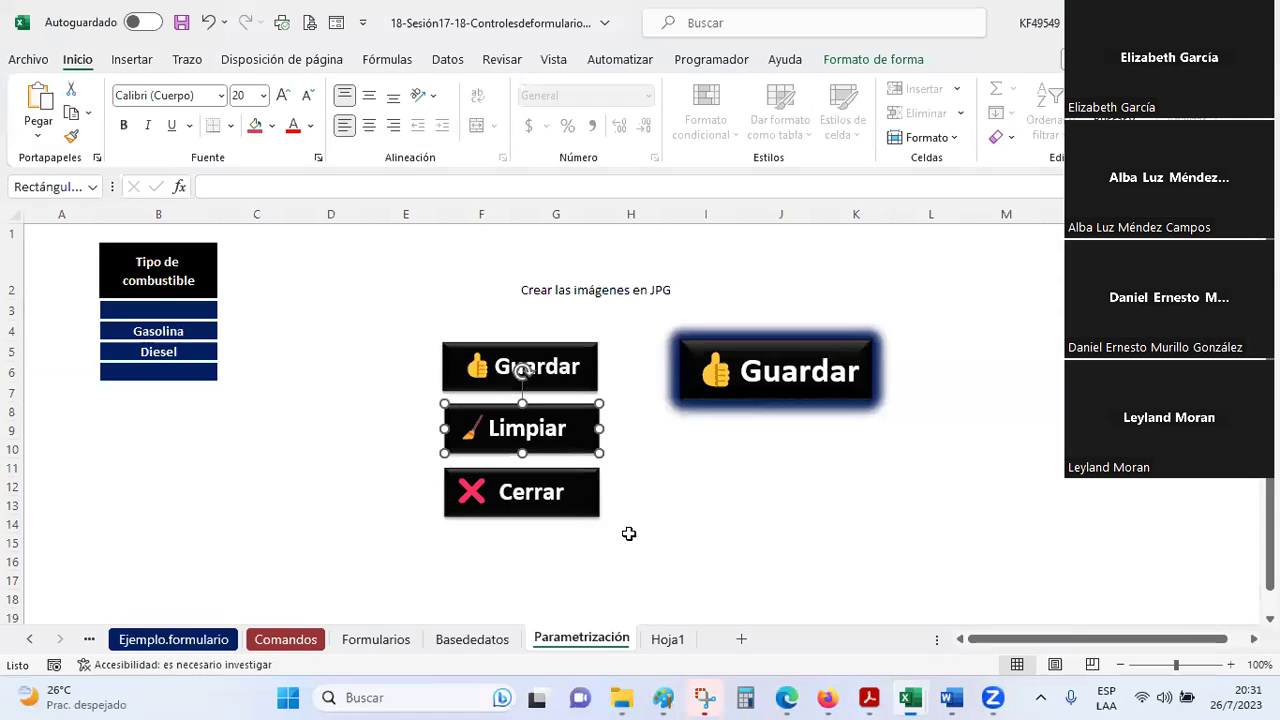
pyautogui.click(588, 481)
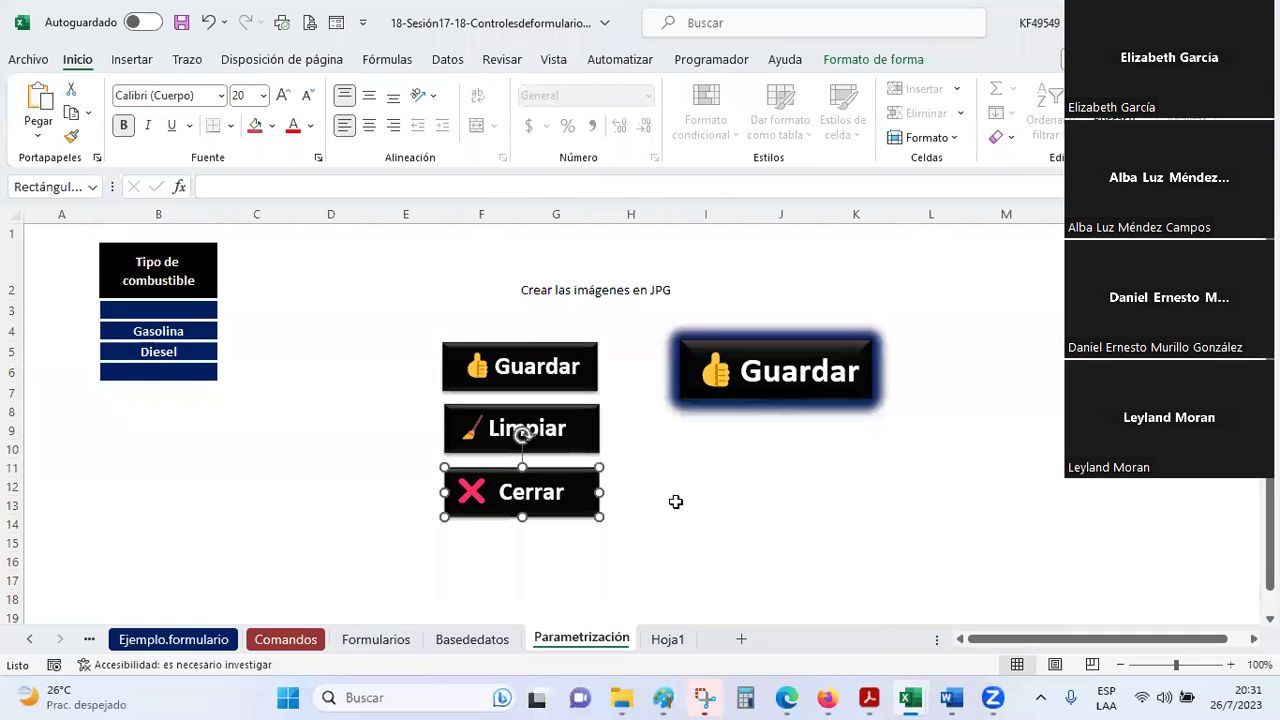
pyautogui.hotkey('alt', 'Tab')
pyautogui.press('Tab')
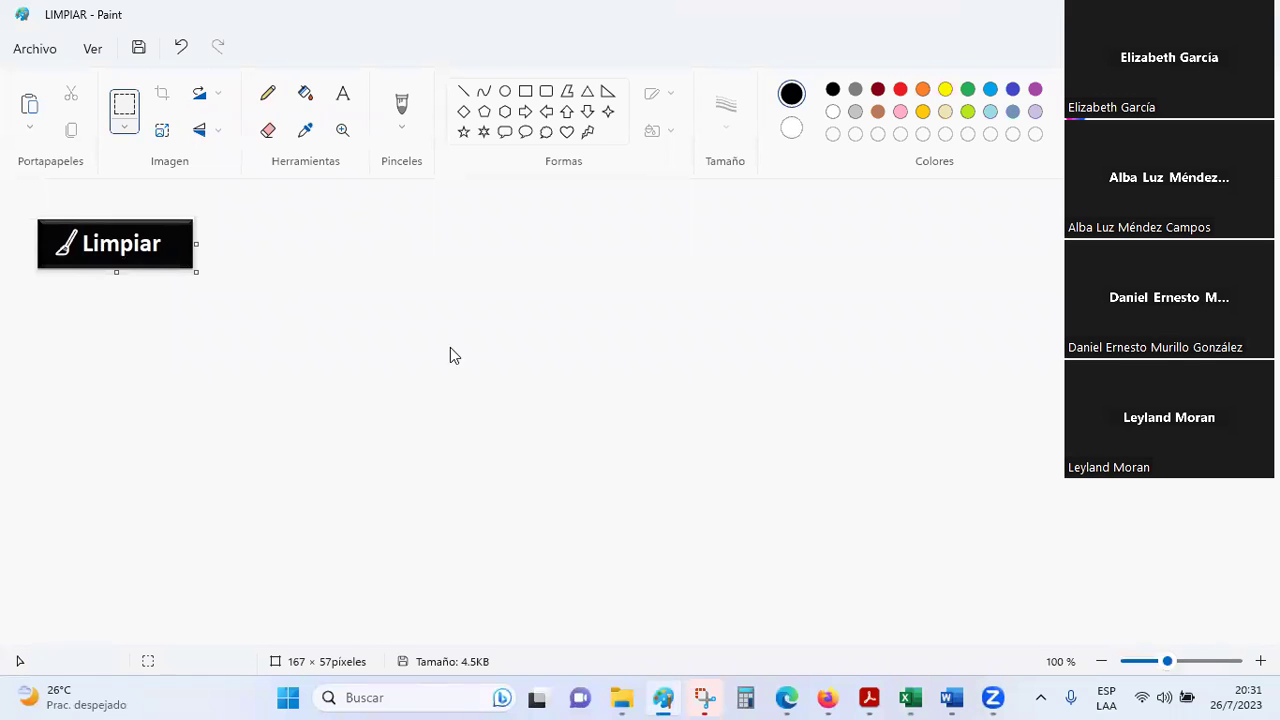
pyautogui.hotkey('alt', 'Tab')
pyautogui.press('Tab')
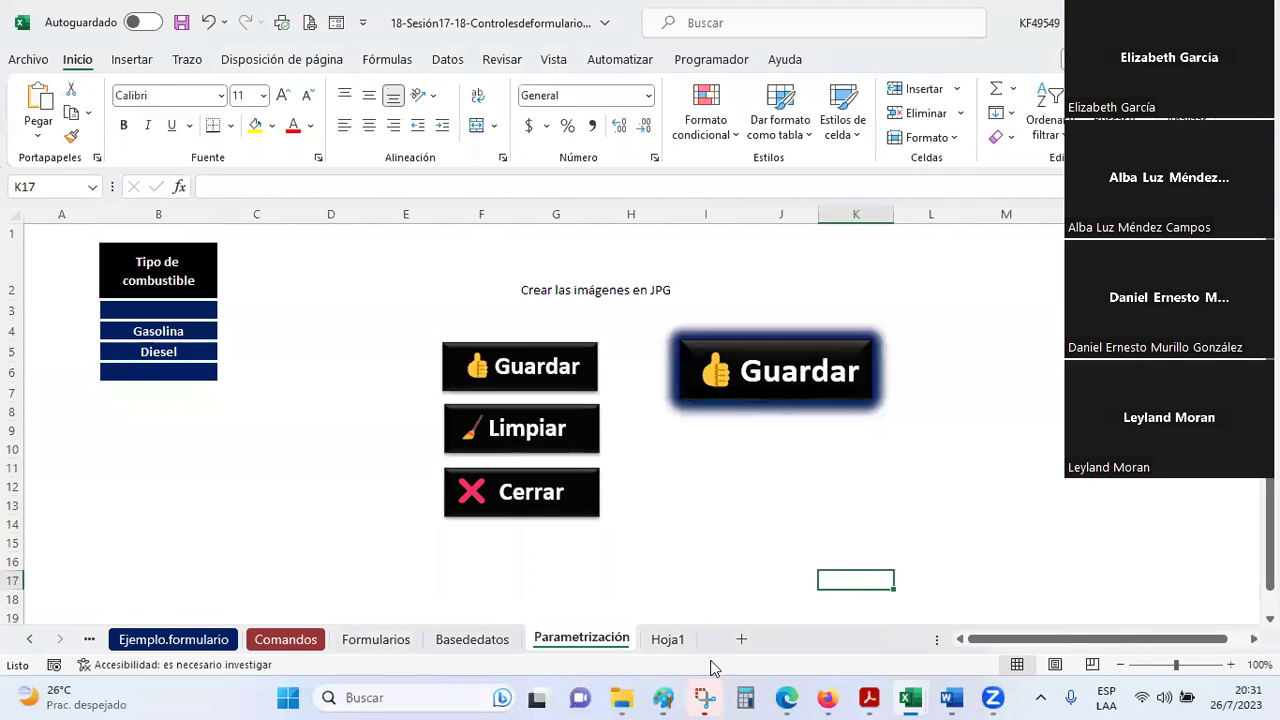
pyautogui.click(700, 692)
pyautogui.click(160, 99)
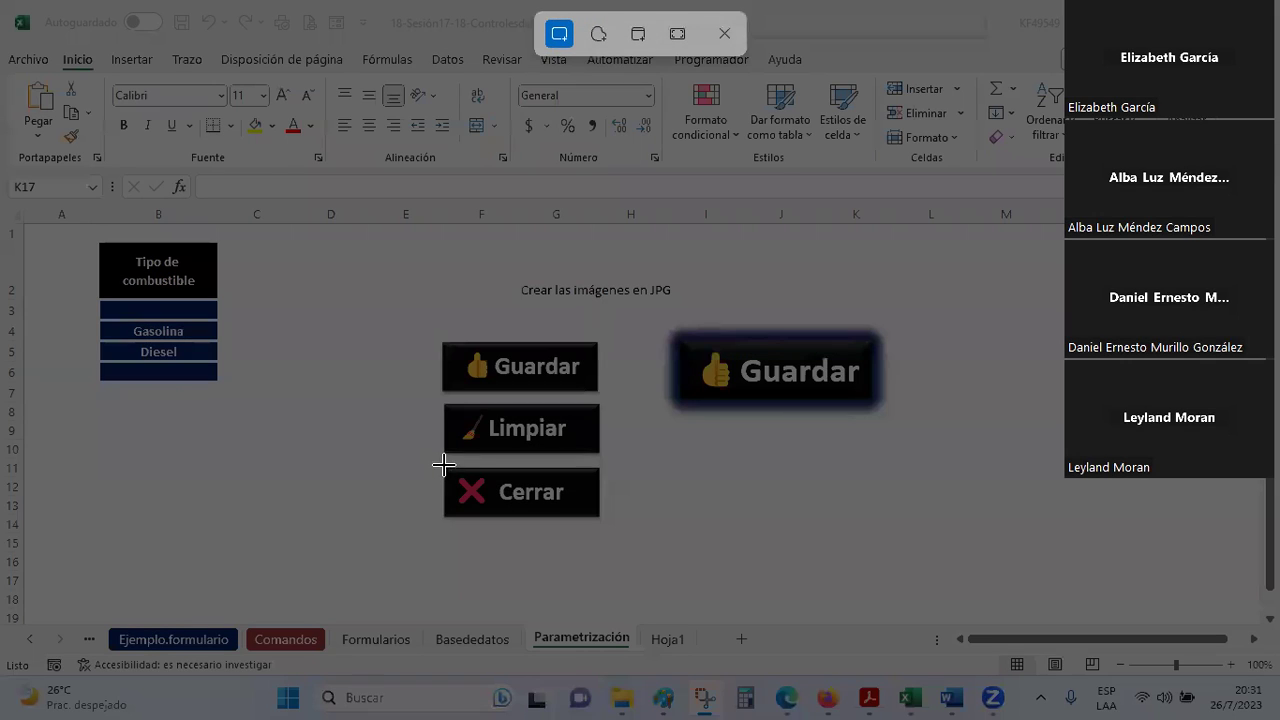
pyautogui.moveTo(444, 464); pyautogui.dragTo(600, 516)
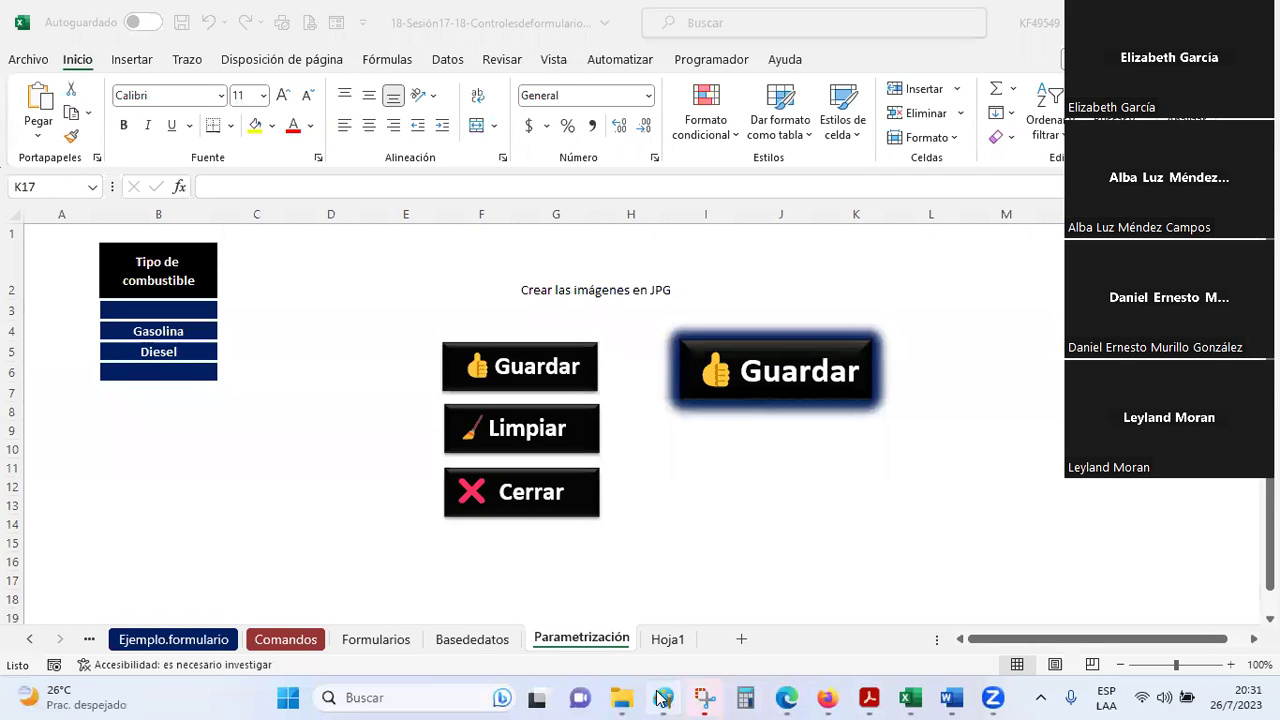
pyautogui.click(658, 697)
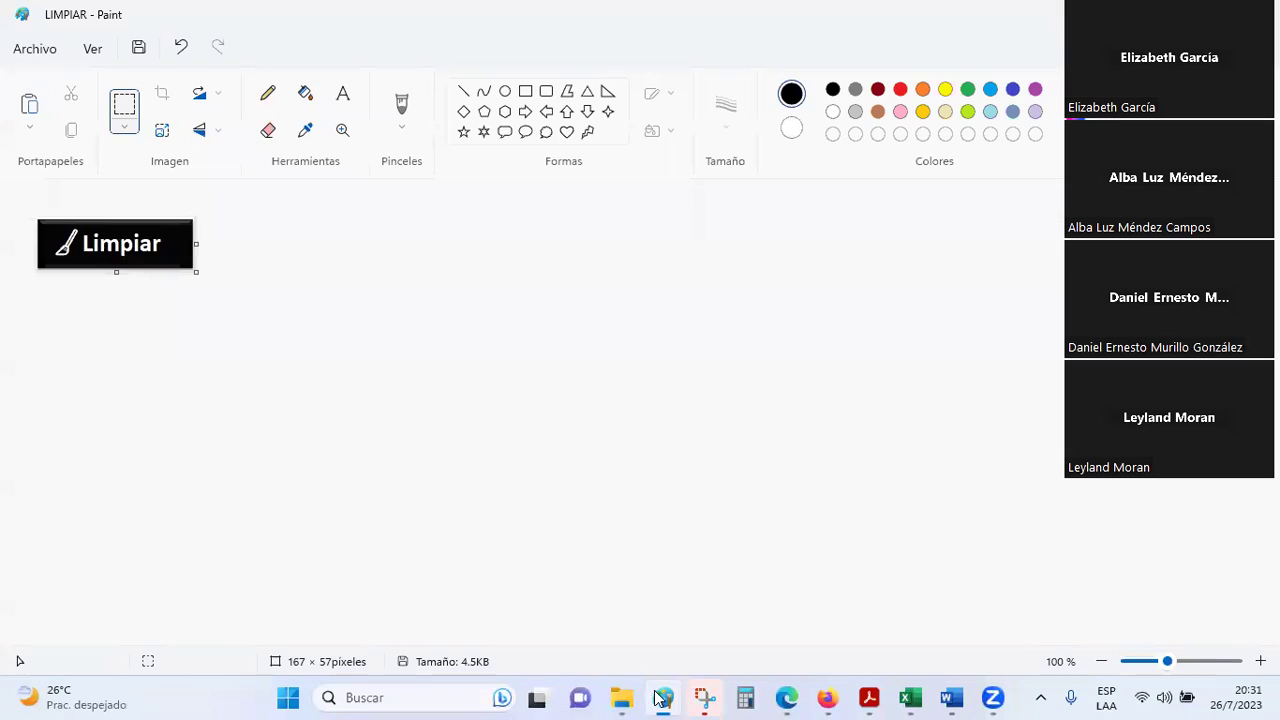
# - Snip Excel's Limpiar button, paste it into Paint and save the LIMPIAR image
pyautogui.hotkey('alt', 'Tab')
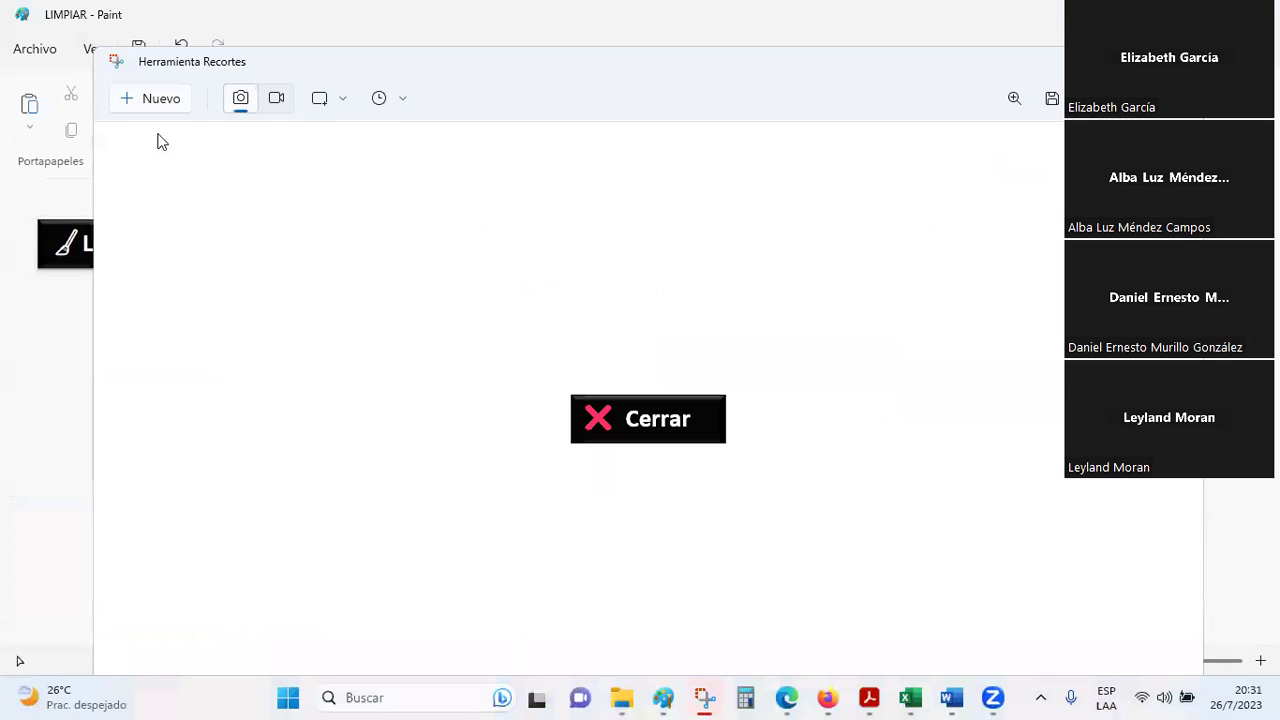
pyautogui.hotkey('alt', 'Tab')
pyautogui.press('Tab')
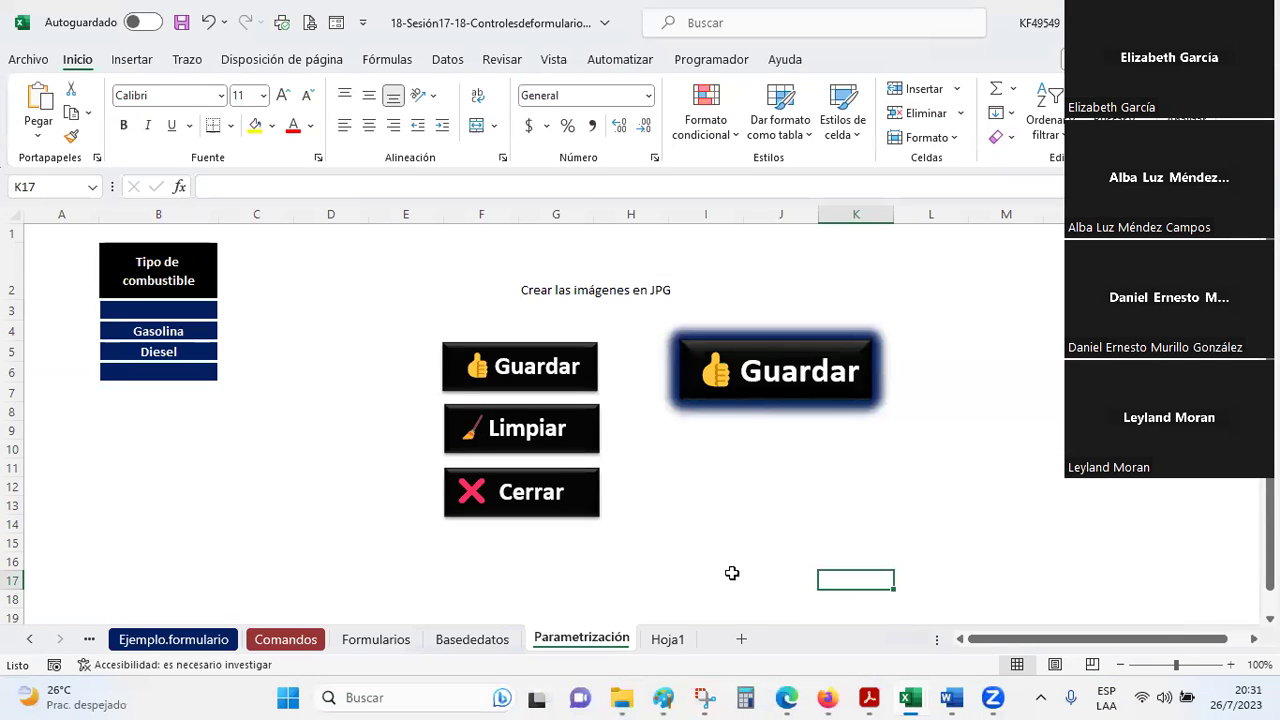
pyautogui.click(705, 697)
pyautogui.click(155, 100)
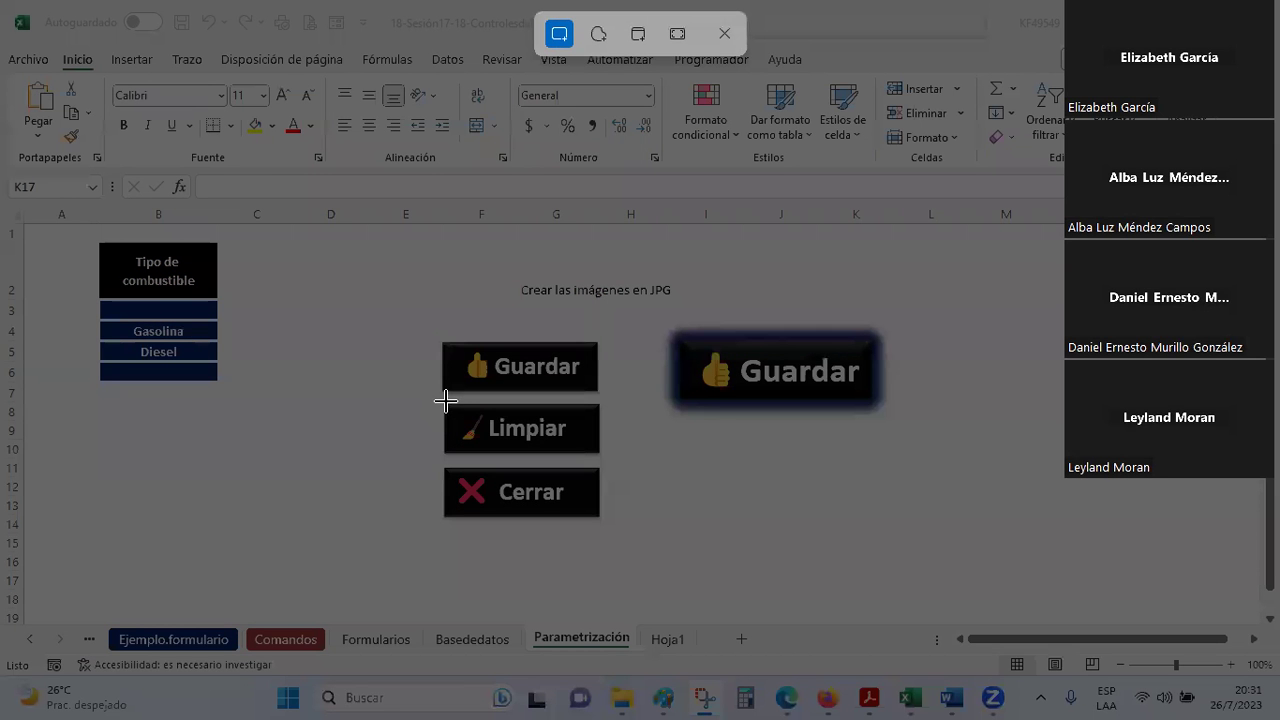
pyautogui.moveTo(443, 404); pyautogui.dragTo(600, 454)
pyautogui.click(660, 697)
pyautogui.hotkey('ctrl', 'v')
pyautogui.click(36, 48)
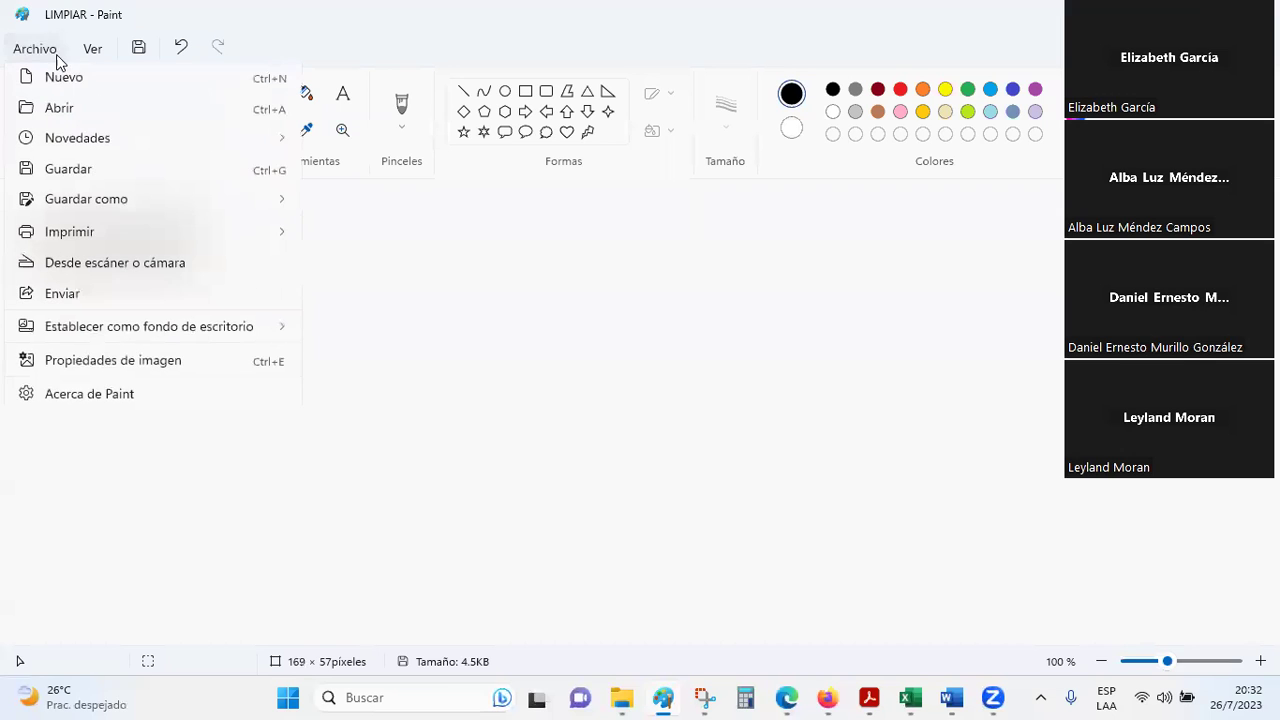
pyautogui.click(80, 182)
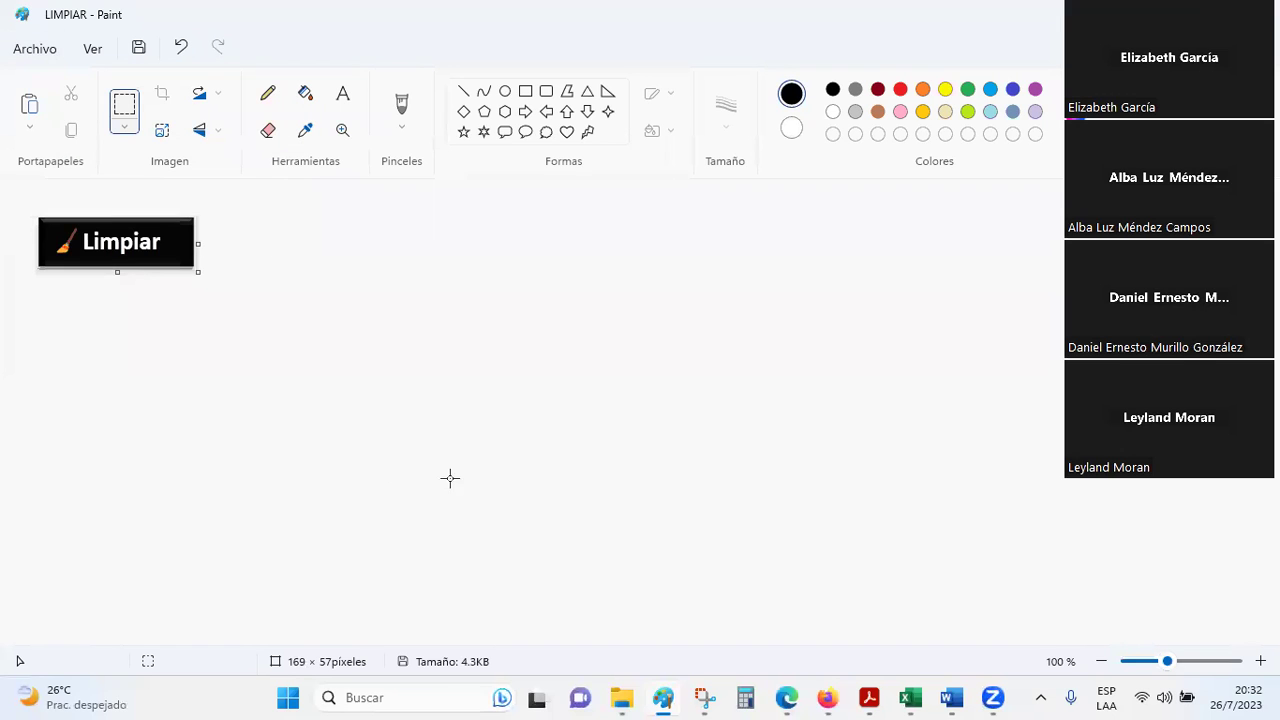
# - Snip the Cerrar button again, paste it into Paint and begin saving as JPEG
pyautogui.hotkey('alt', 'Tab')
pyautogui.hotkey('alt', 'Tab')
pyautogui.press('Tab')
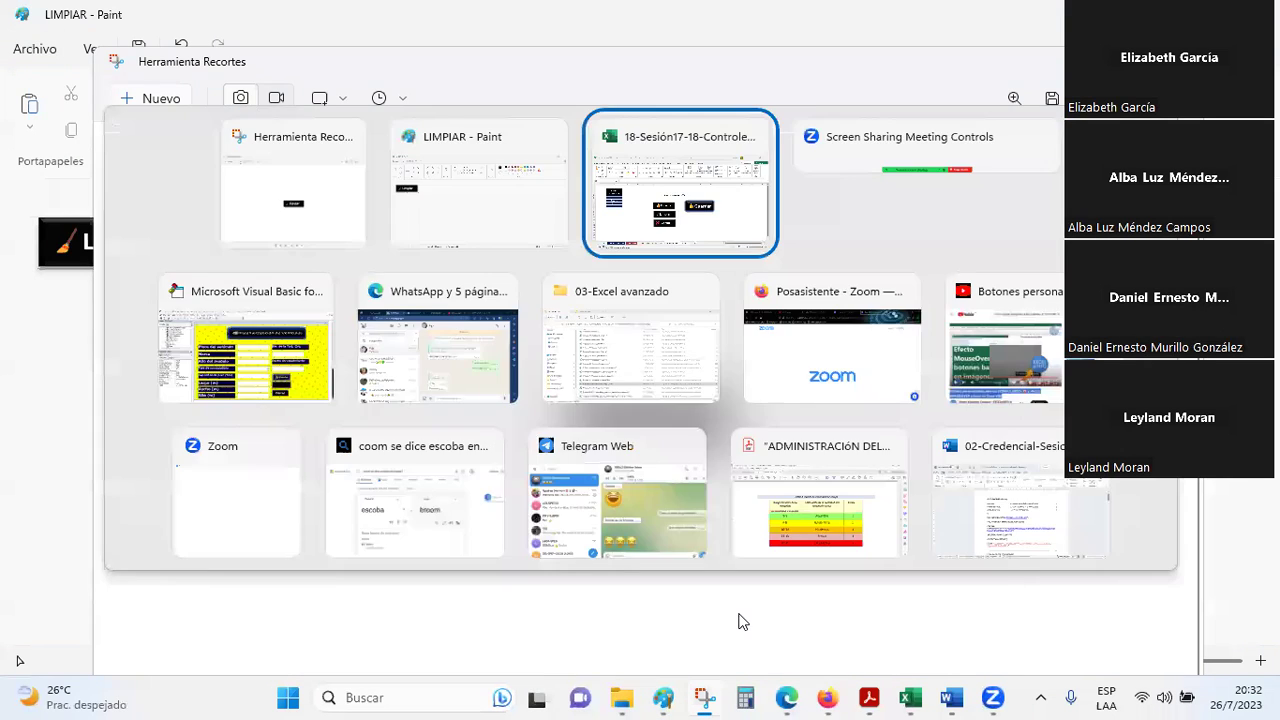
pyautogui.click(659, 625)
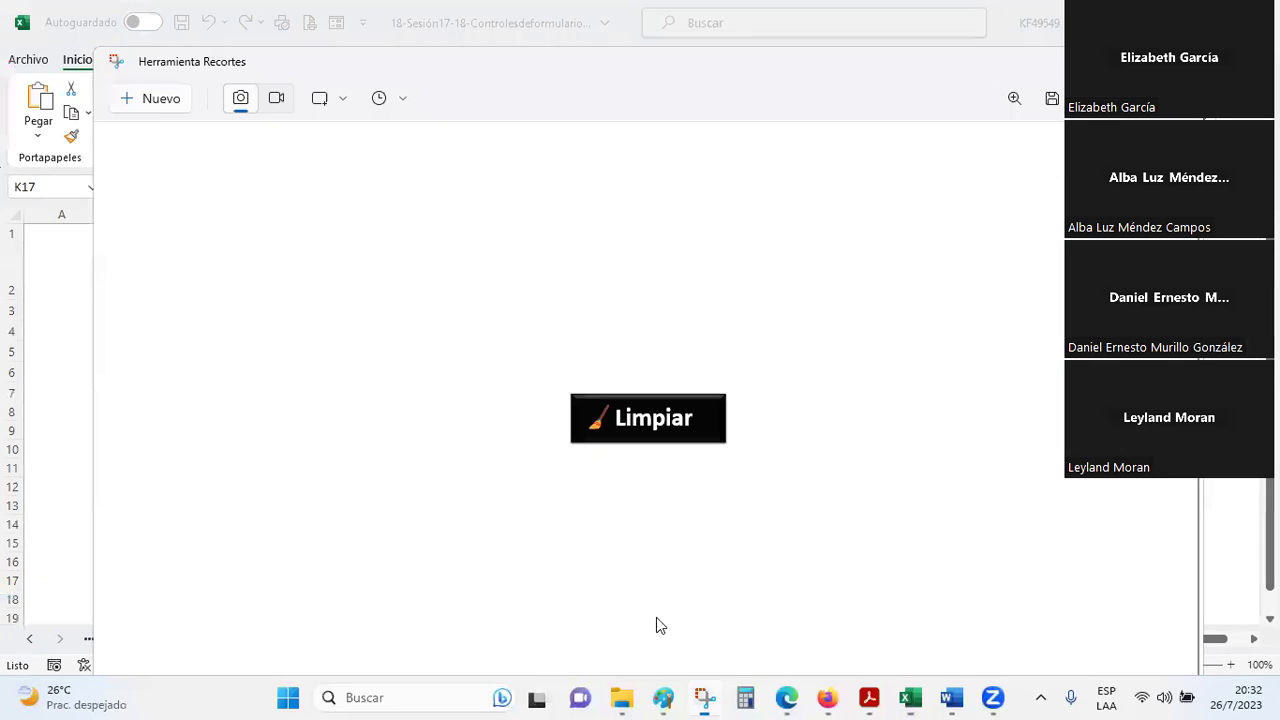
pyautogui.click(155, 100)
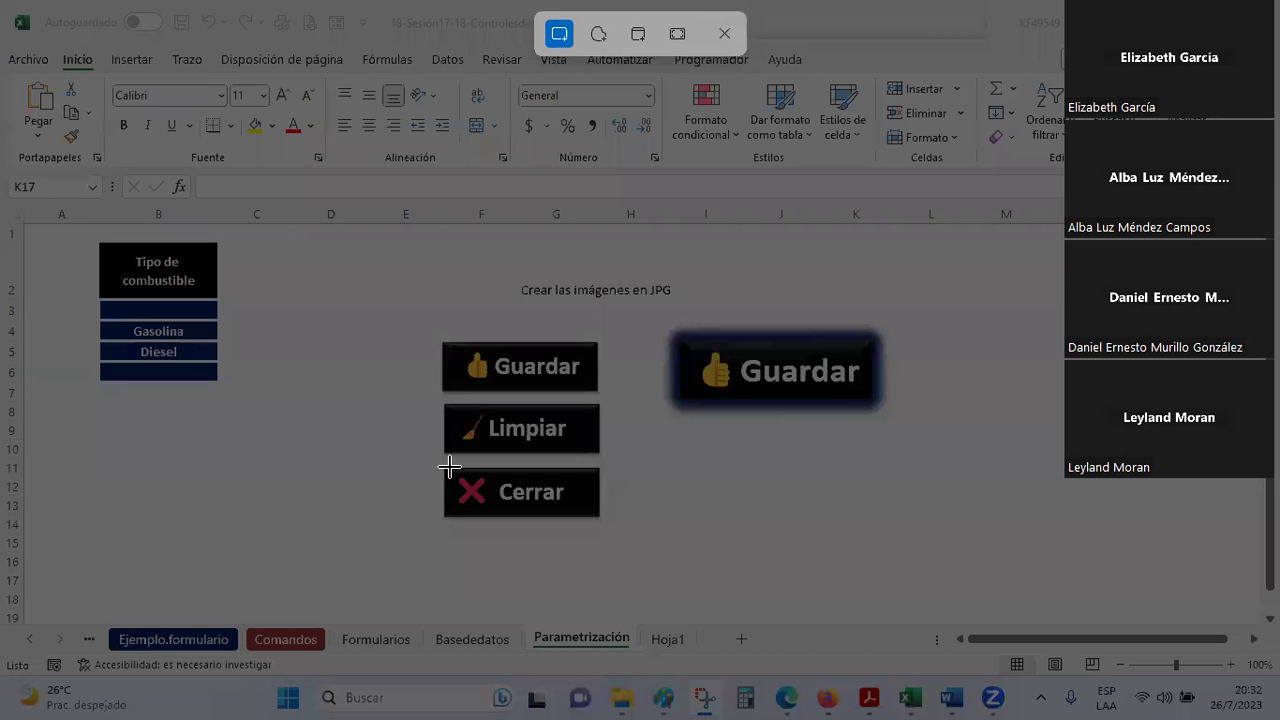
pyautogui.moveTo(444, 465); pyautogui.dragTo(600, 516)
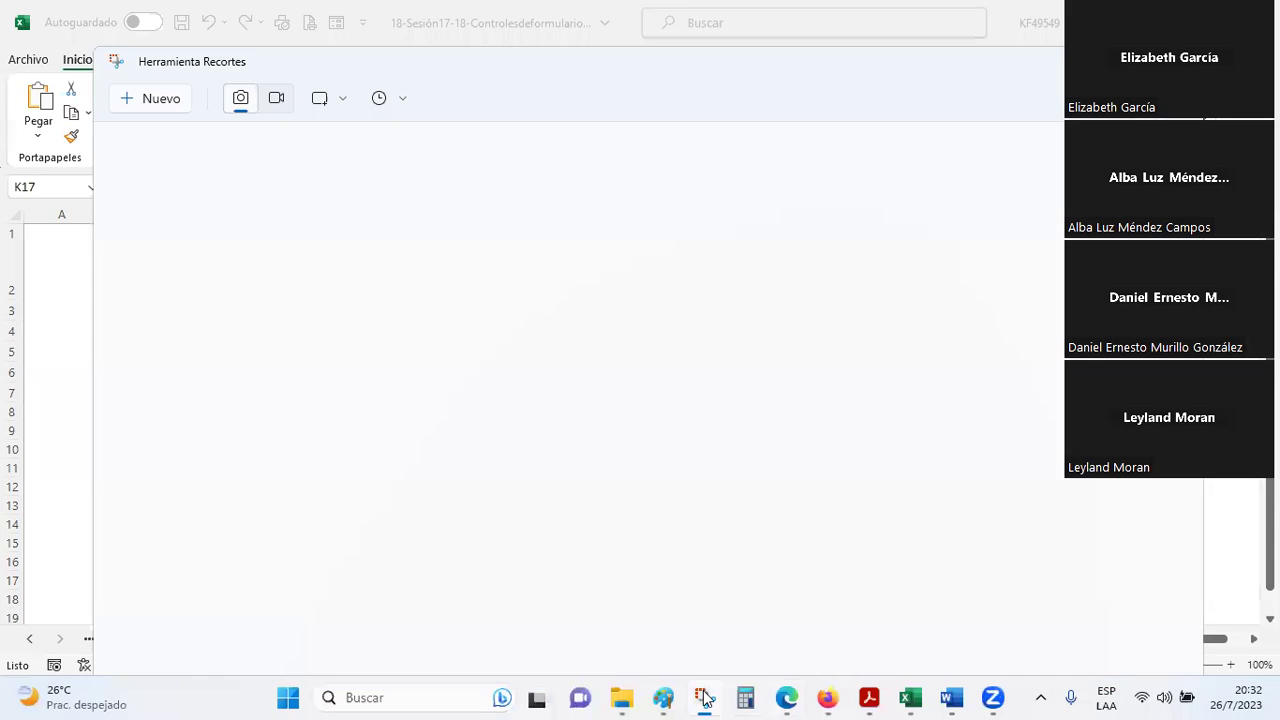
pyautogui.click(660, 695)
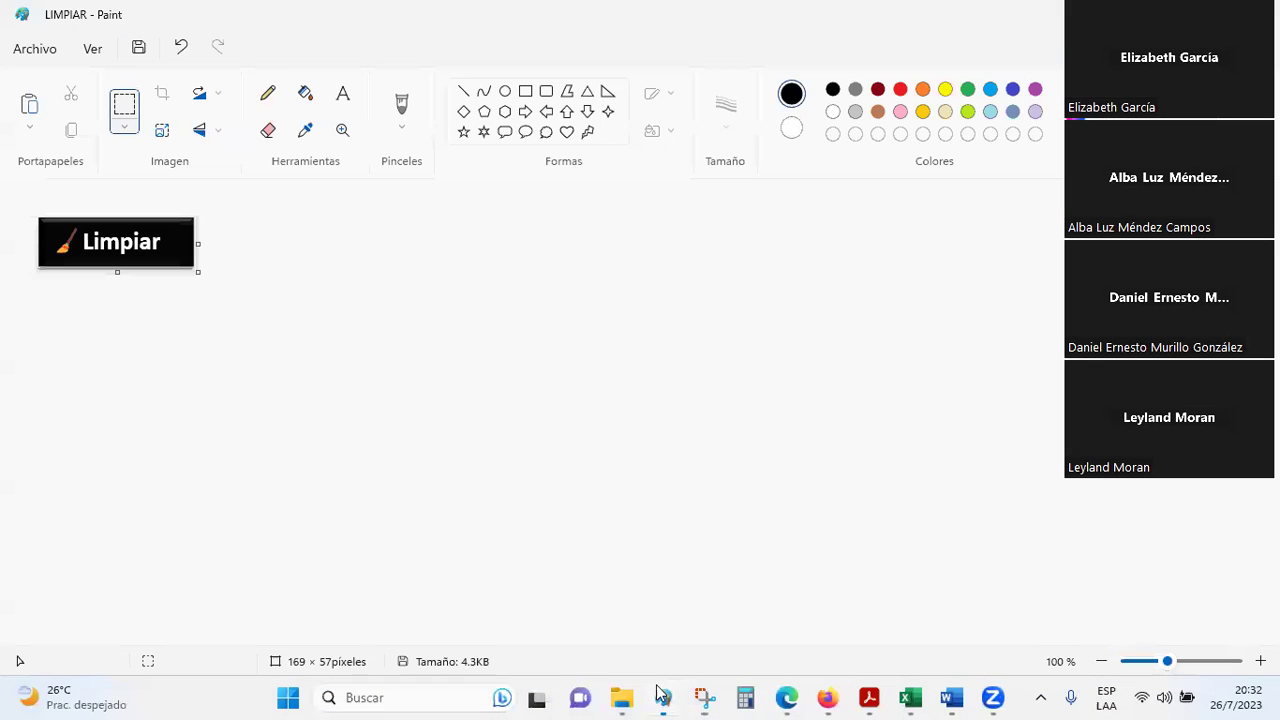
pyautogui.click(29, 104)
pyautogui.click(26, 50)
pyautogui.moveTo(86, 203)
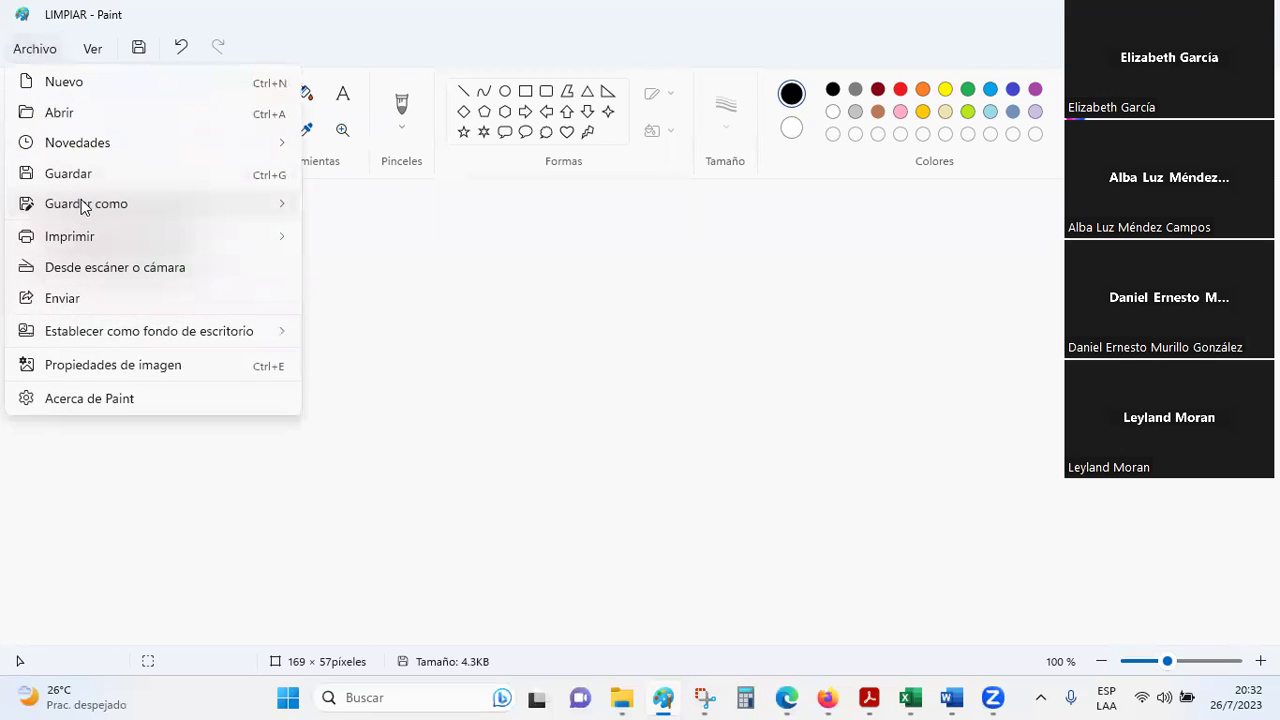
pyautogui.click(350, 236)
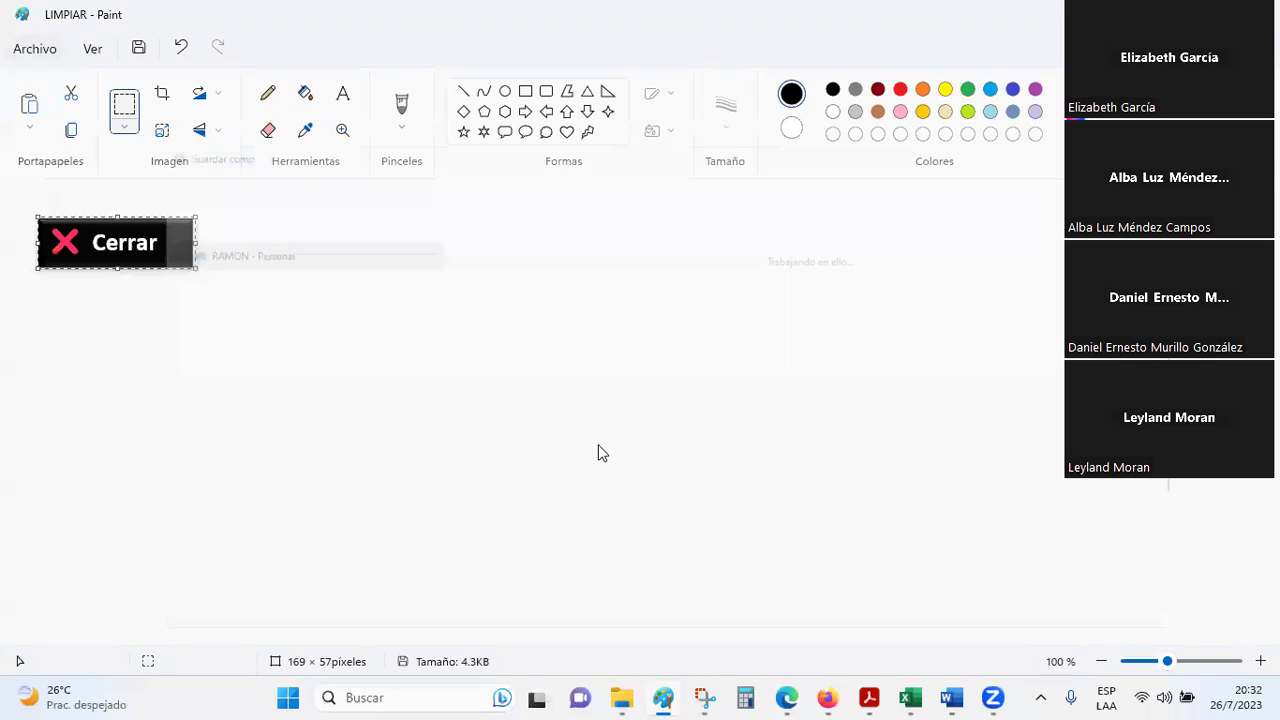
# - Try a file name in the Save As dialog and decline replacing LABELPV.jpg
pyautogui.write('CERRRAR')
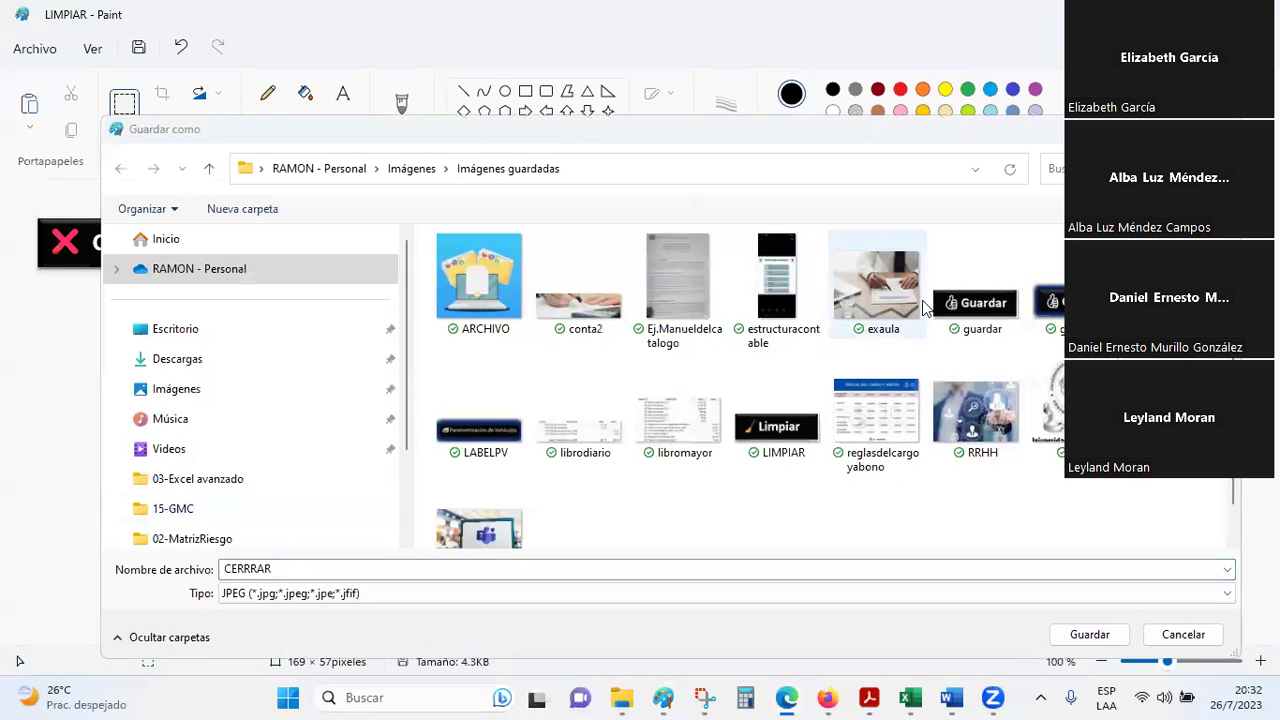
pyautogui.click(976, 285)
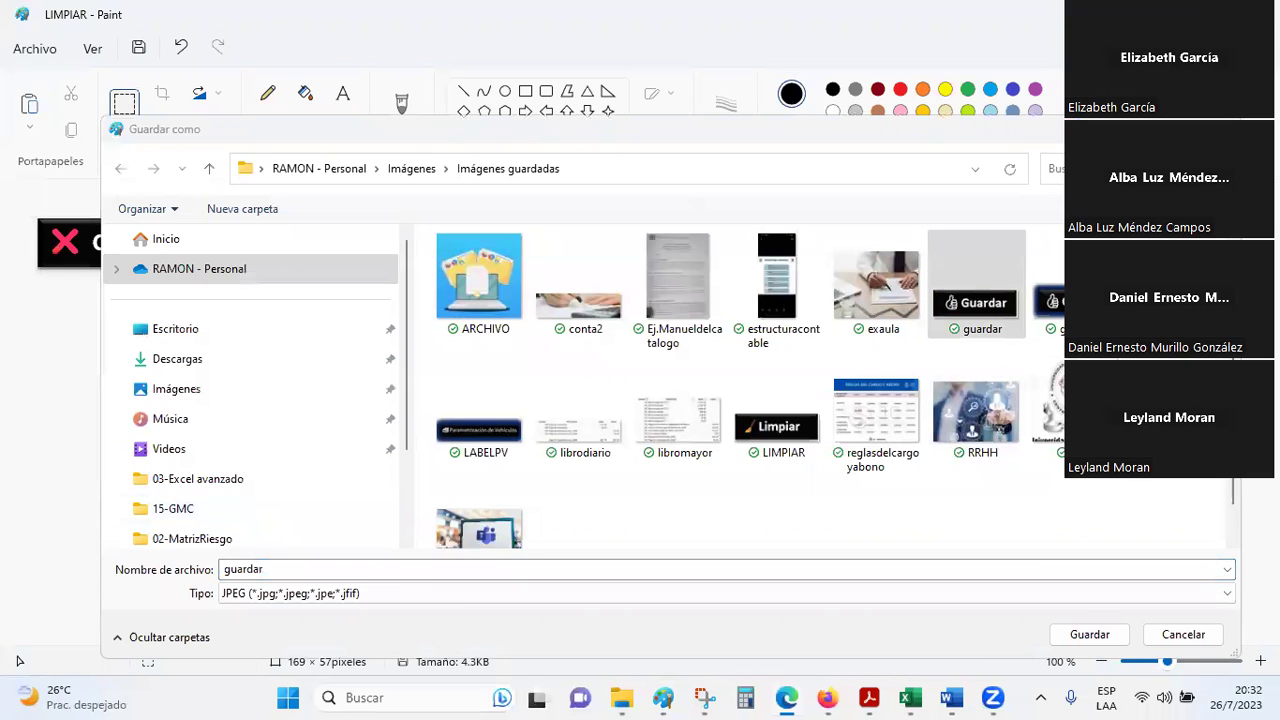
pyautogui.write('2')
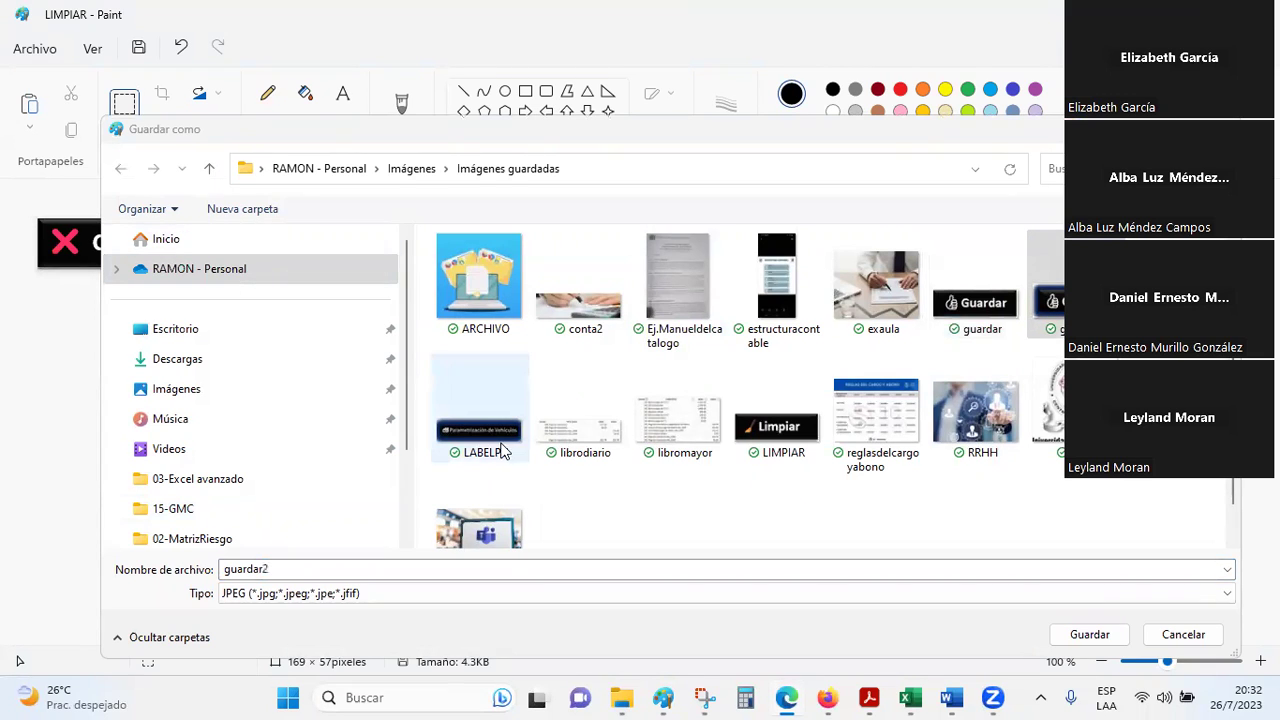
pyautogui.click(770, 445)
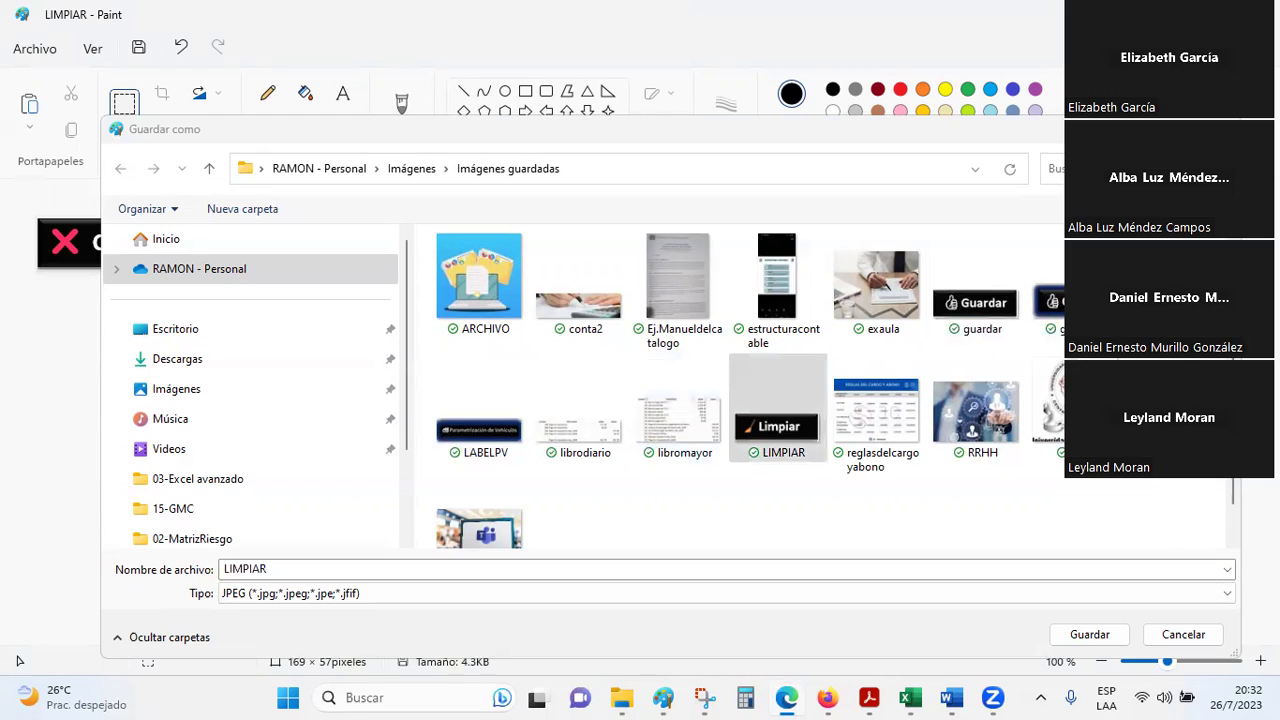
pyautogui.click(480, 420)
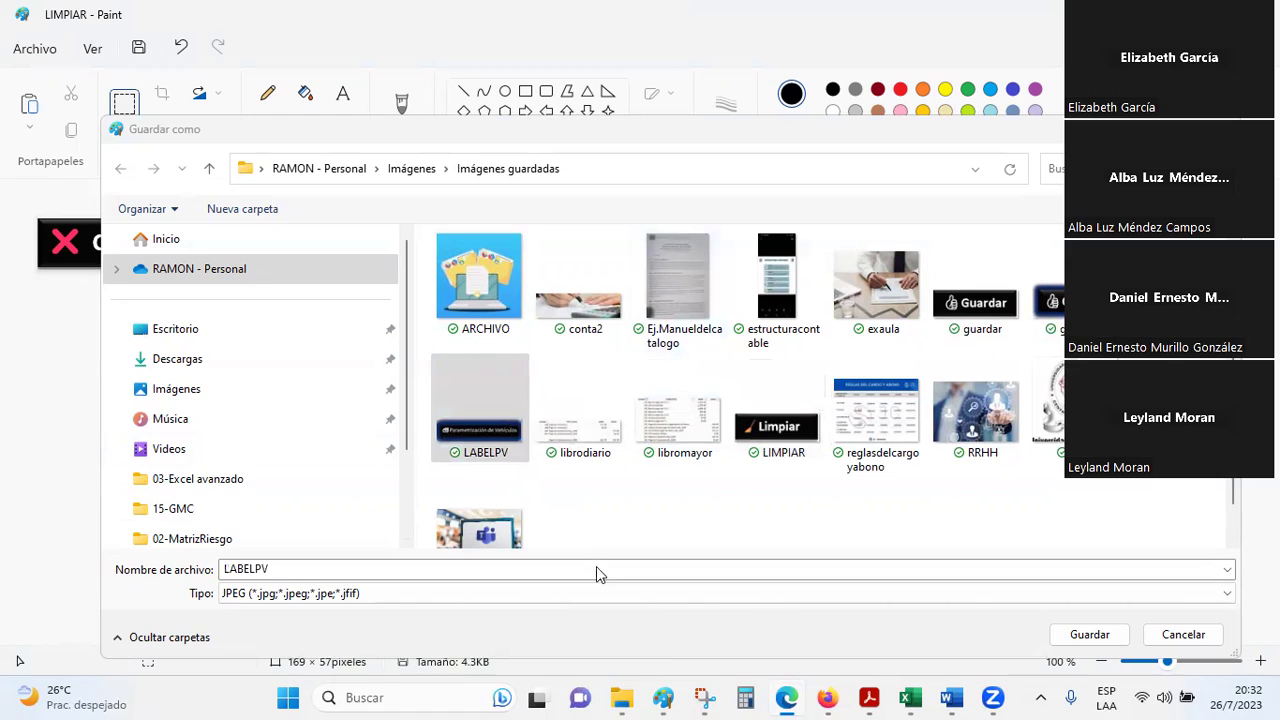
pyautogui.click(1100, 641)
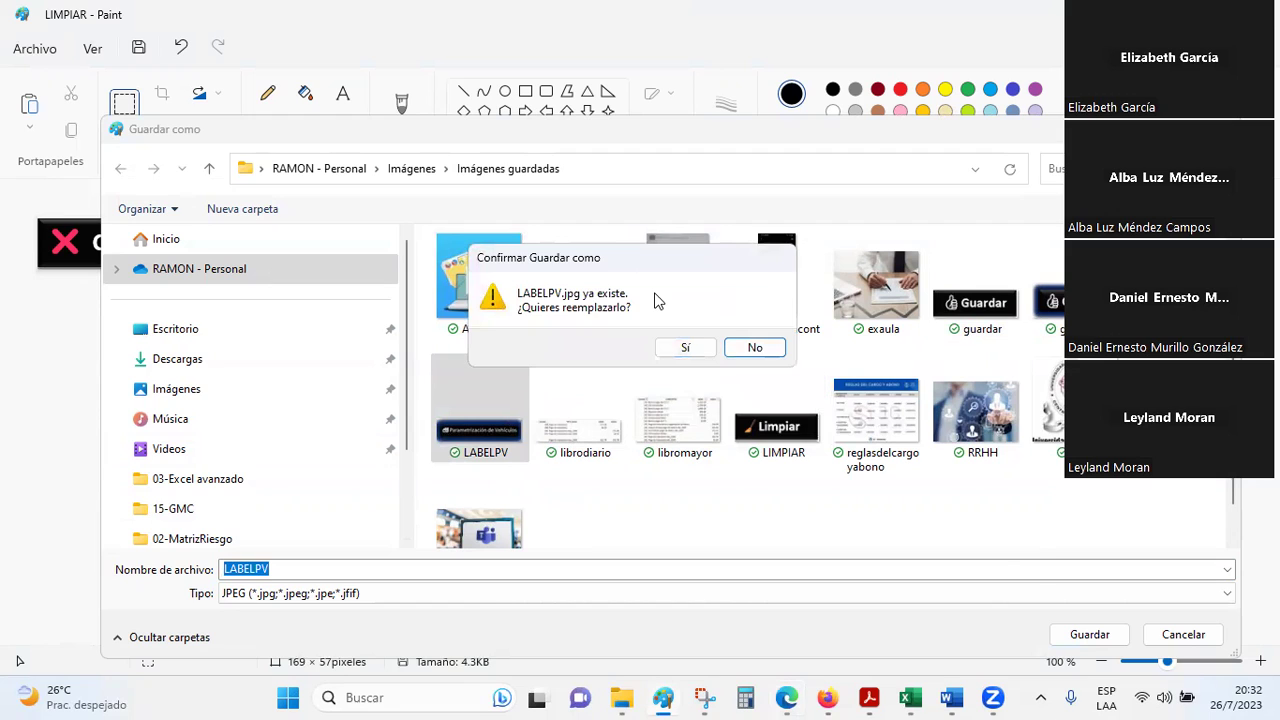
pyautogui.moveTo(657, 300); pyautogui.dragTo(890, 551)
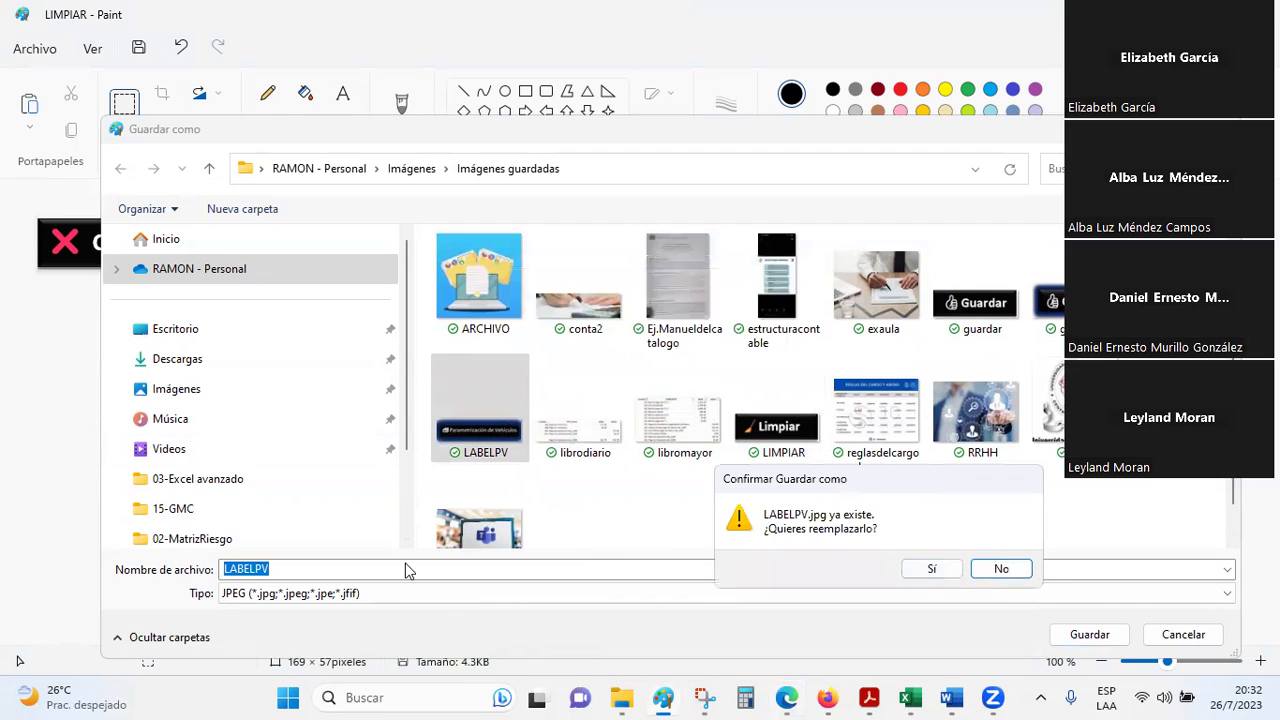
pyautogui.click(984, 580)
# - Name the file CERRAR and save it in the Imágenes guardadas folder
pyautogui.write('CERRAR')
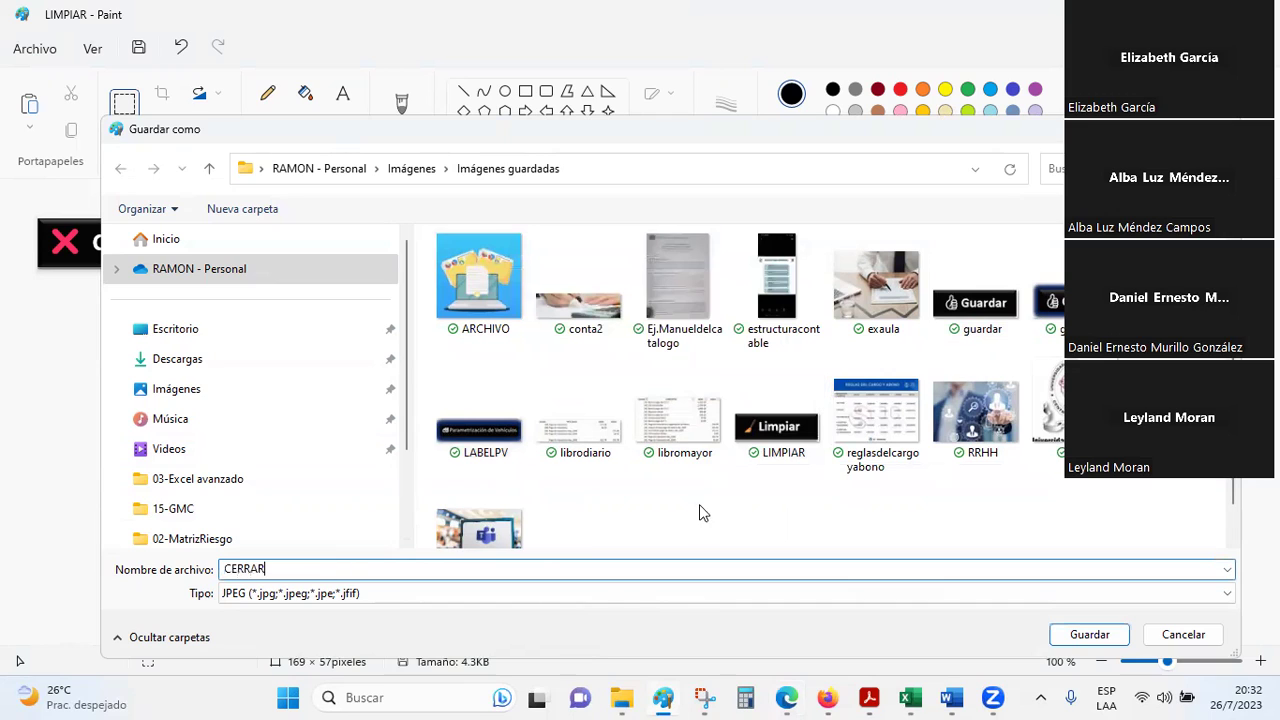
pyautogui.click(778, 415)
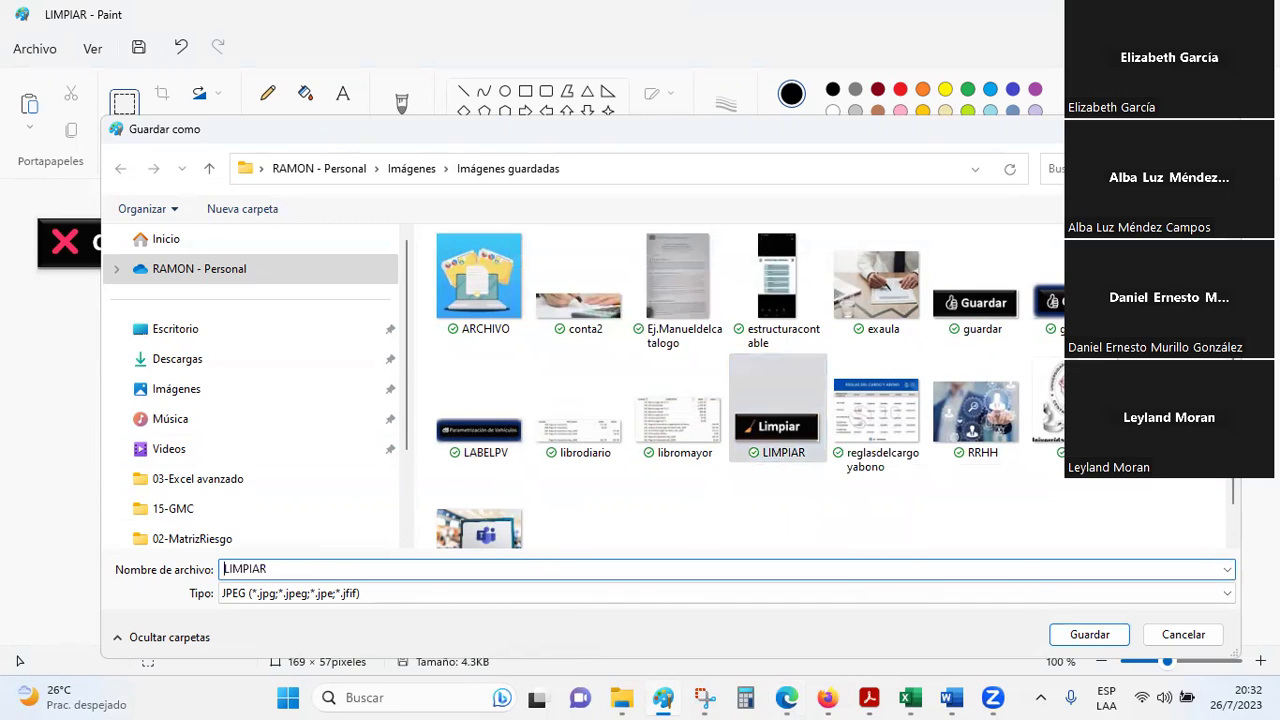
pyautogui.hotkey('alt', 'Tab')
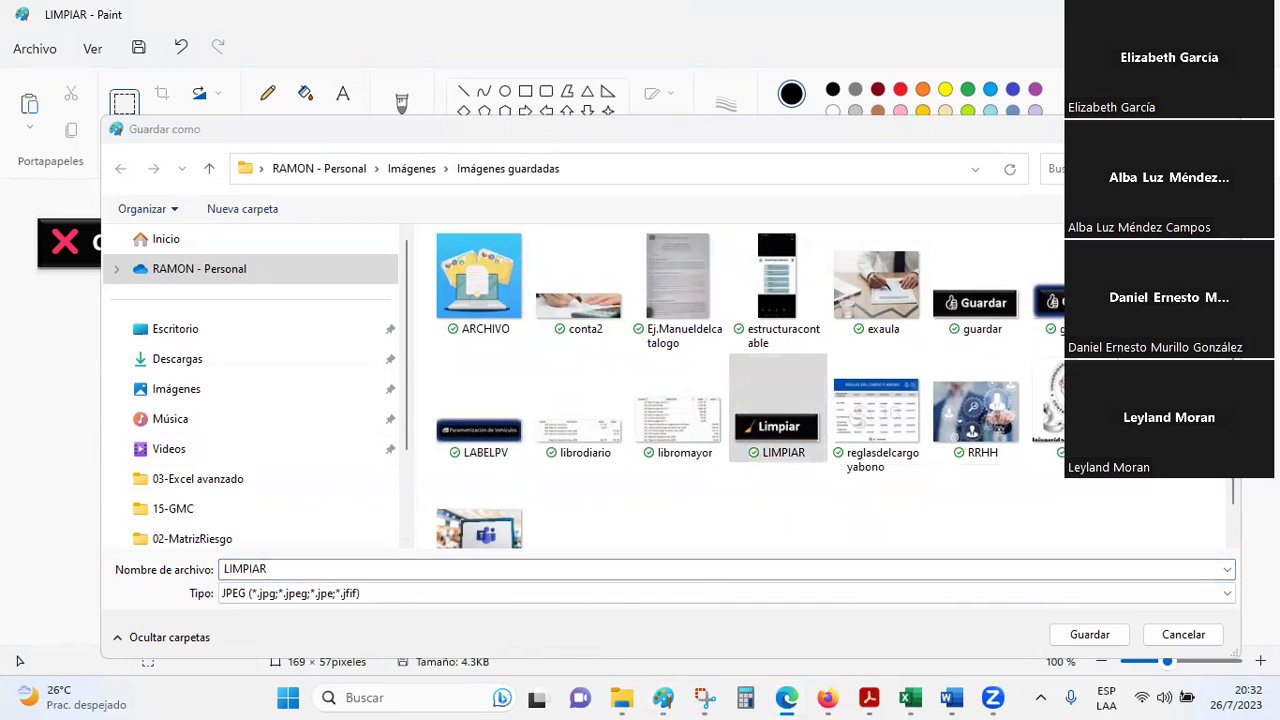
pyautogui.hotkey('alt', 'Tab')
pyautogui.write('CE')
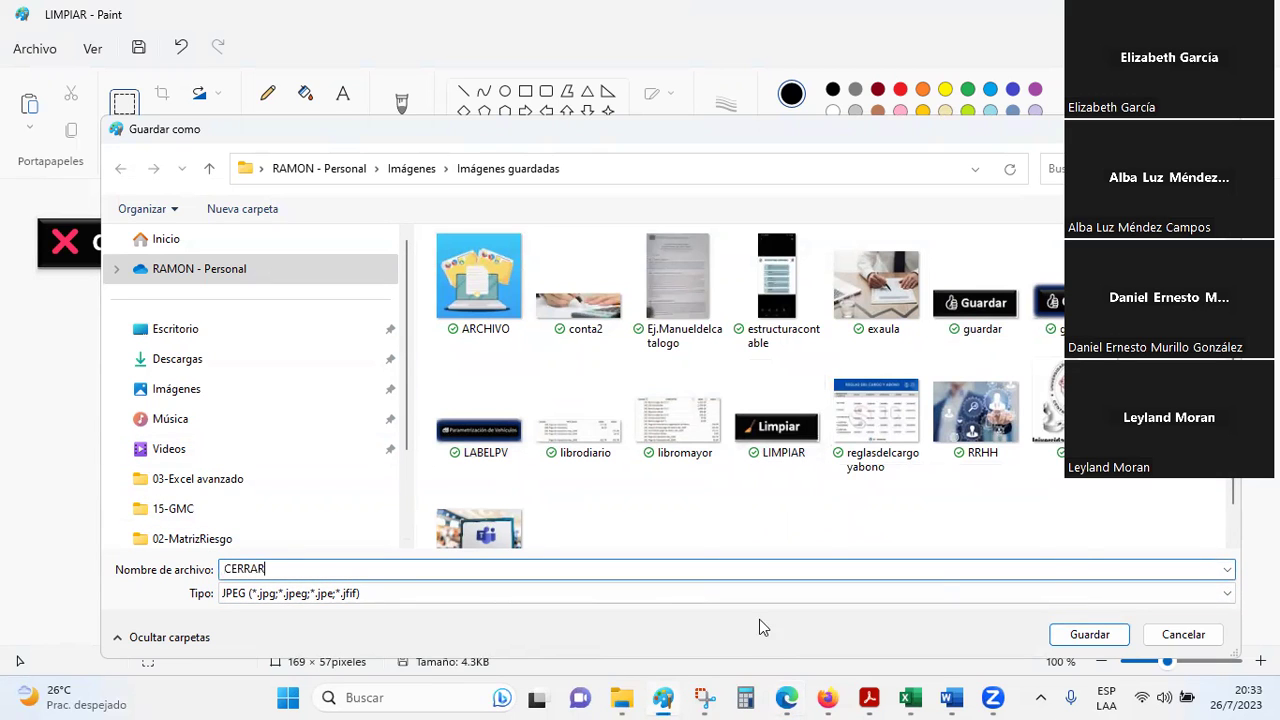
pyautogui.click(1088, 634)
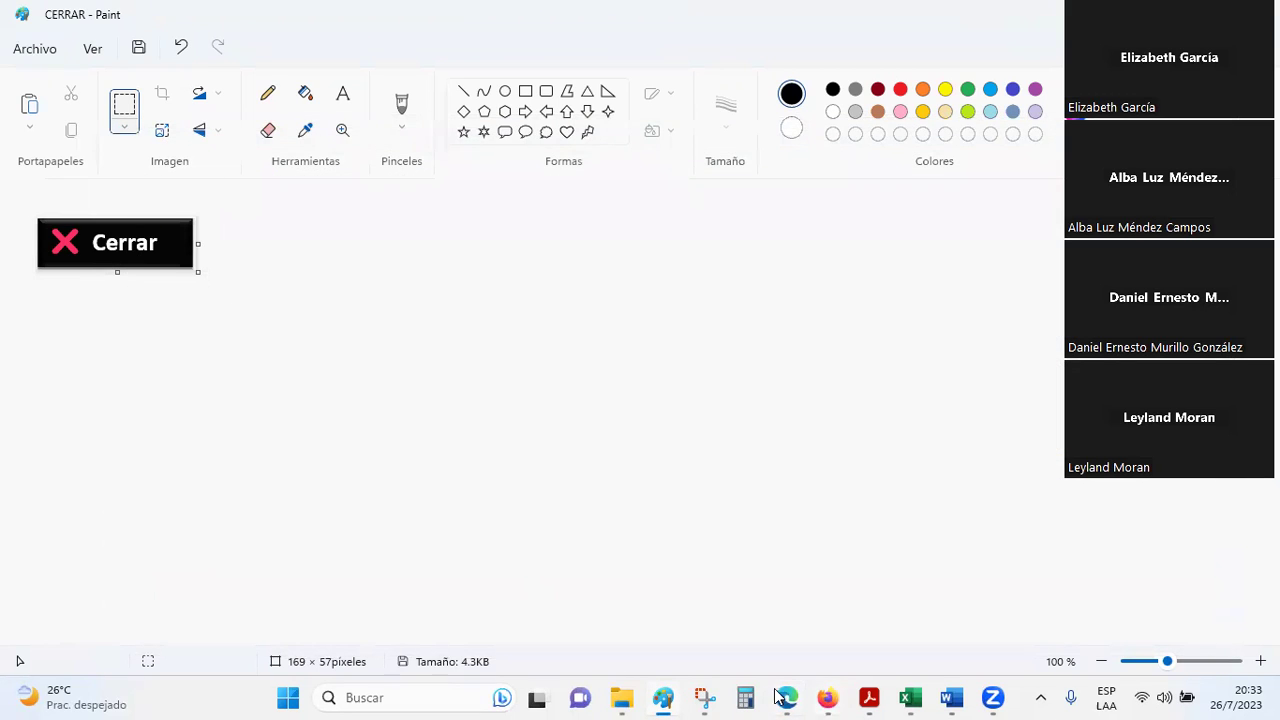
# - Return to the VBA form designer from the taskbar's Excel windows
pyautogui.click(620, 697)
pyautogui.click(620, 697)
pyautogui.click(912, 697)
pyautogui.click(1027, 627)
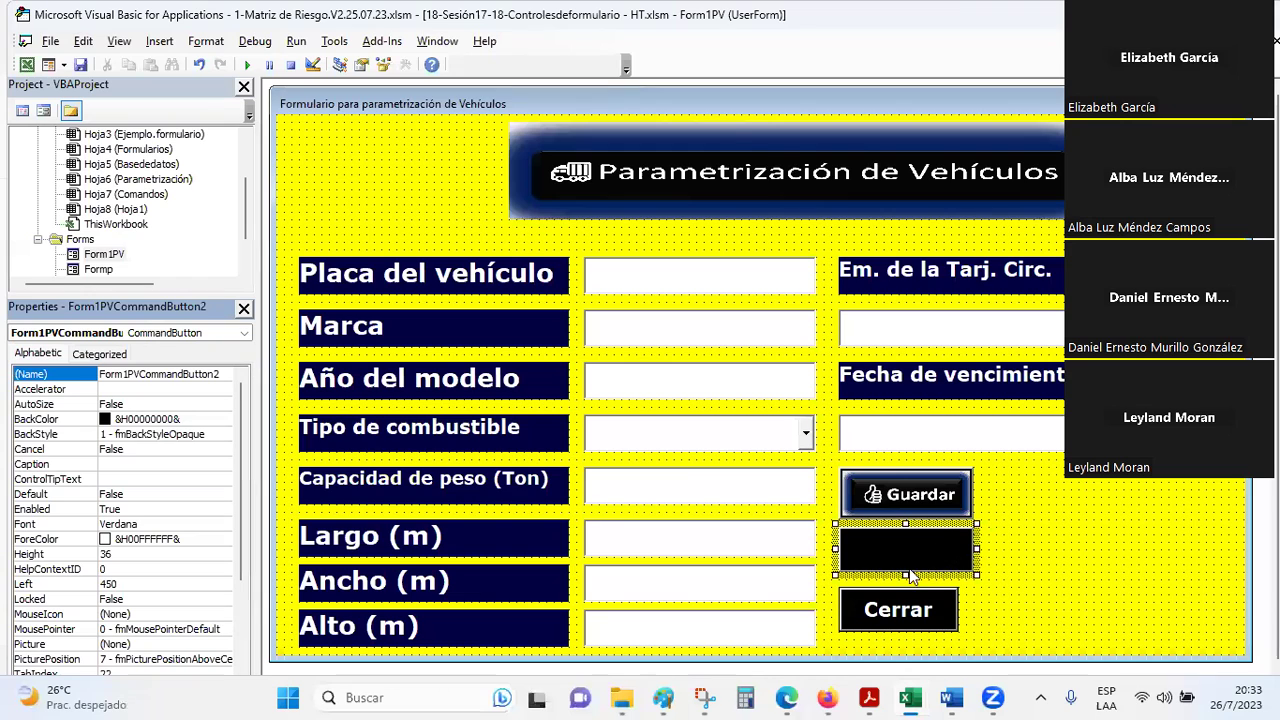
# - Widen the Cerrar button slightly and clear its caption
pyautogui.click(940, 628)
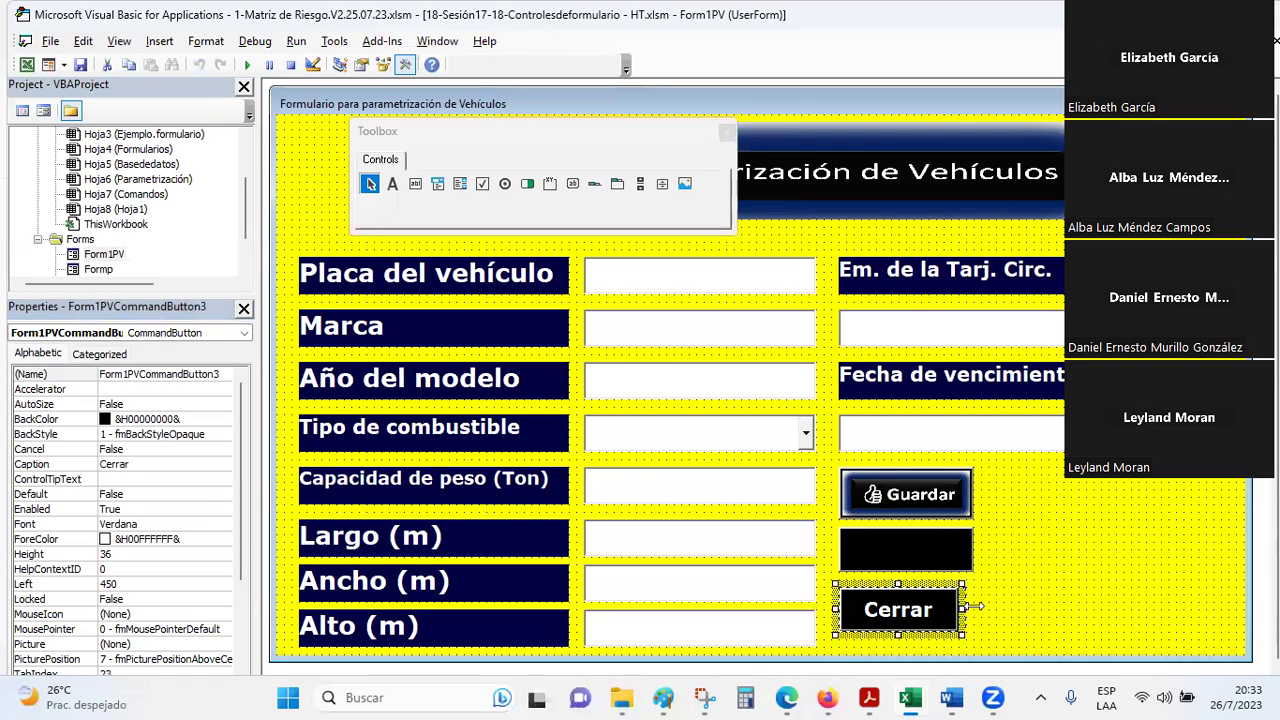
pyautogui.moveTo(975, 607); pyautogui.dragTo(977, 608)
pyautogui.click(131, 466)
pyautogui.click(101, 463)
pyautogui.press('BackSpace')
# - Set the middle button's Picture to the LIMPIAR image
pyautogui.click(885, 535)
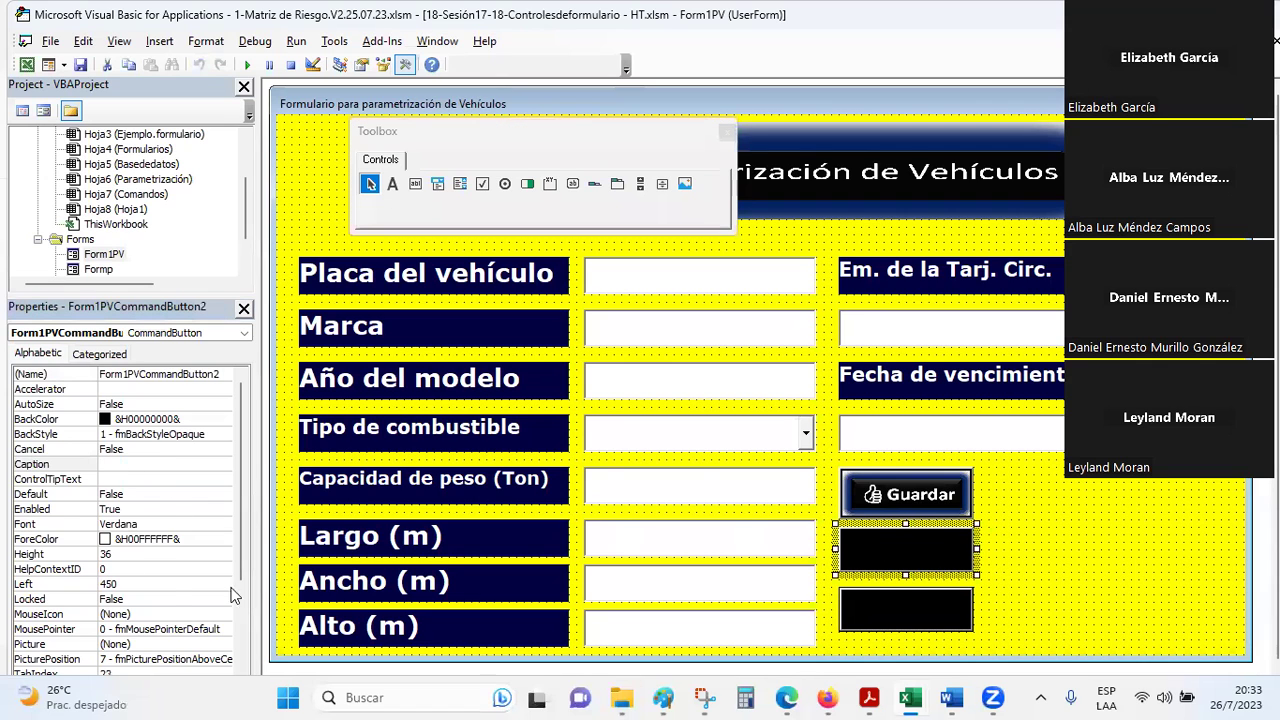
pyautogui.scroll(-2, 175, 505)
pyautogui.scroll(-1, 184, 501)
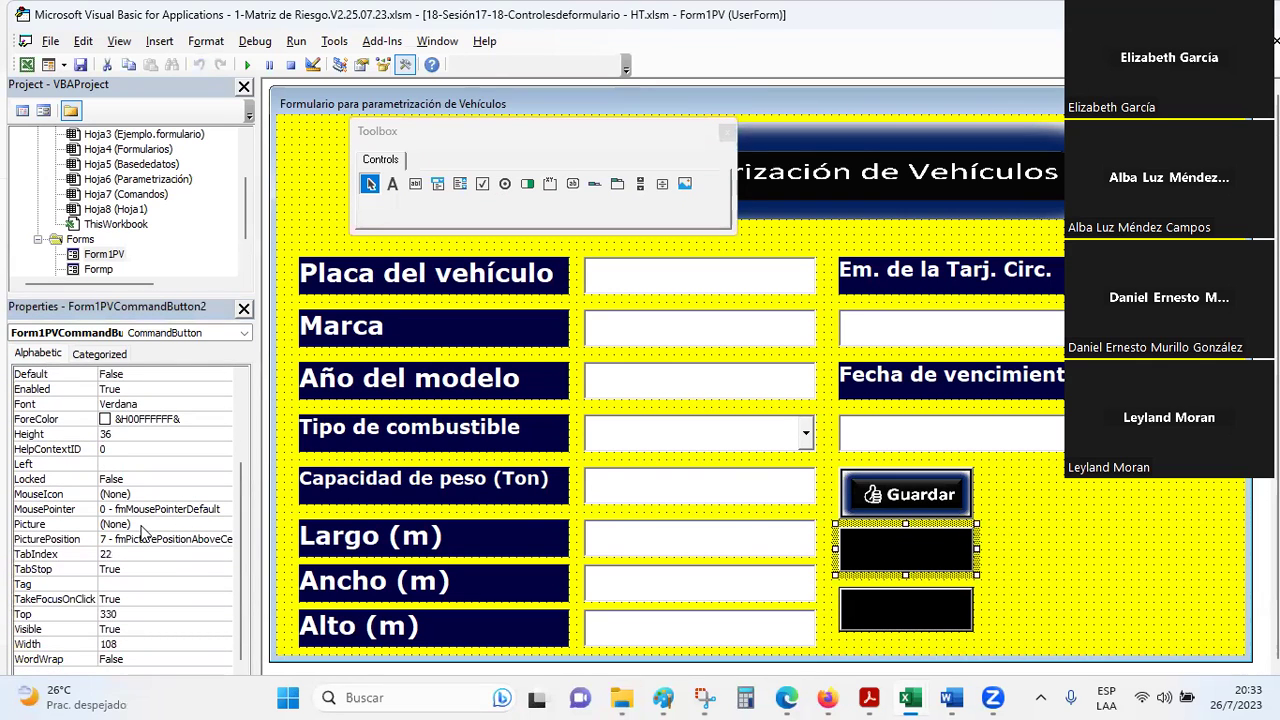
pyautogui.click(220, 524)
pyautogui.click(225, 525)
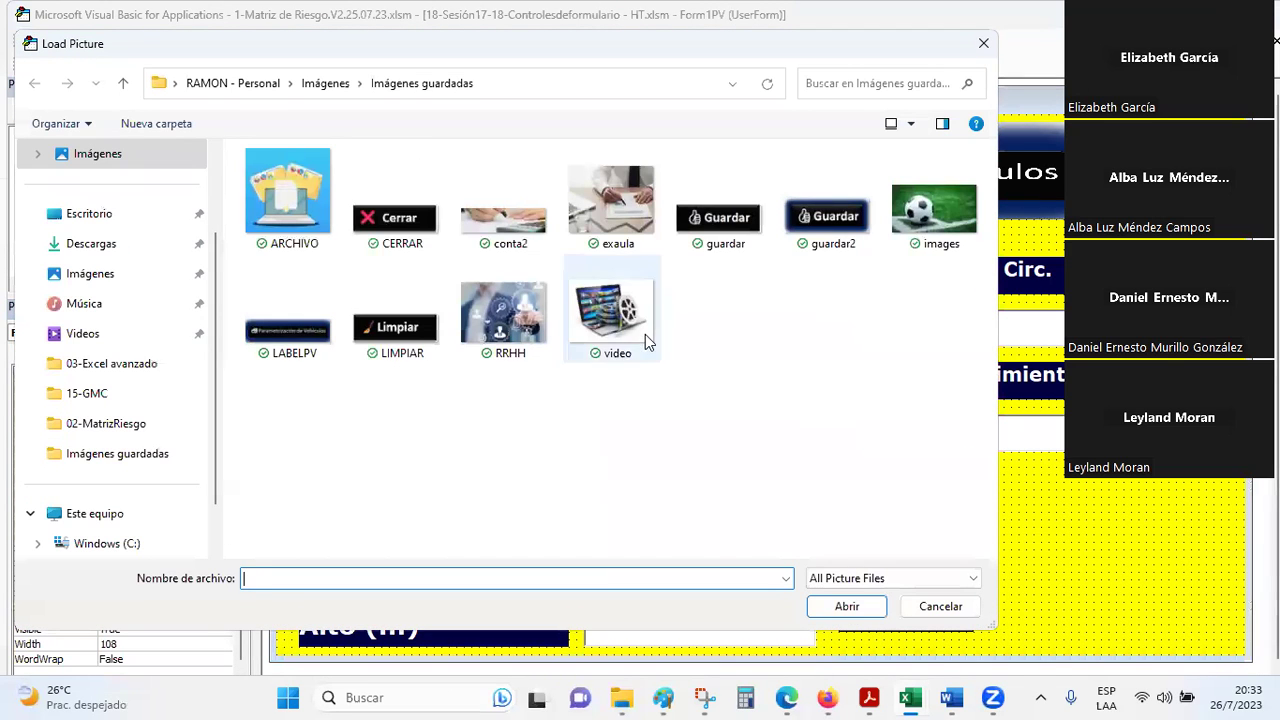
pyautogui.doubleClick(397, 325)
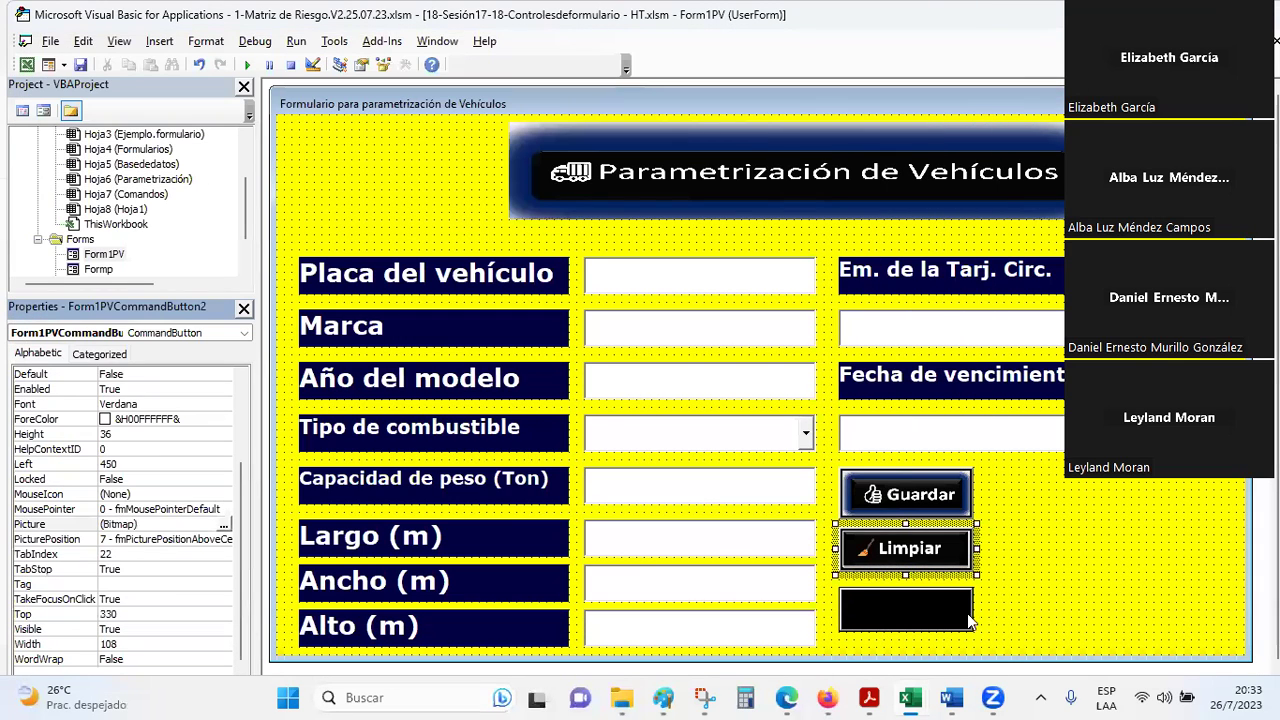
# - Set the bottom button's Picture to the CERRAR image
pyautogui.click(945, 606)
pyautogui.scroll(-1, 197, 588)
pyautogui.scroll(-1, 168, 586)
pyautogui.click(160, 554)
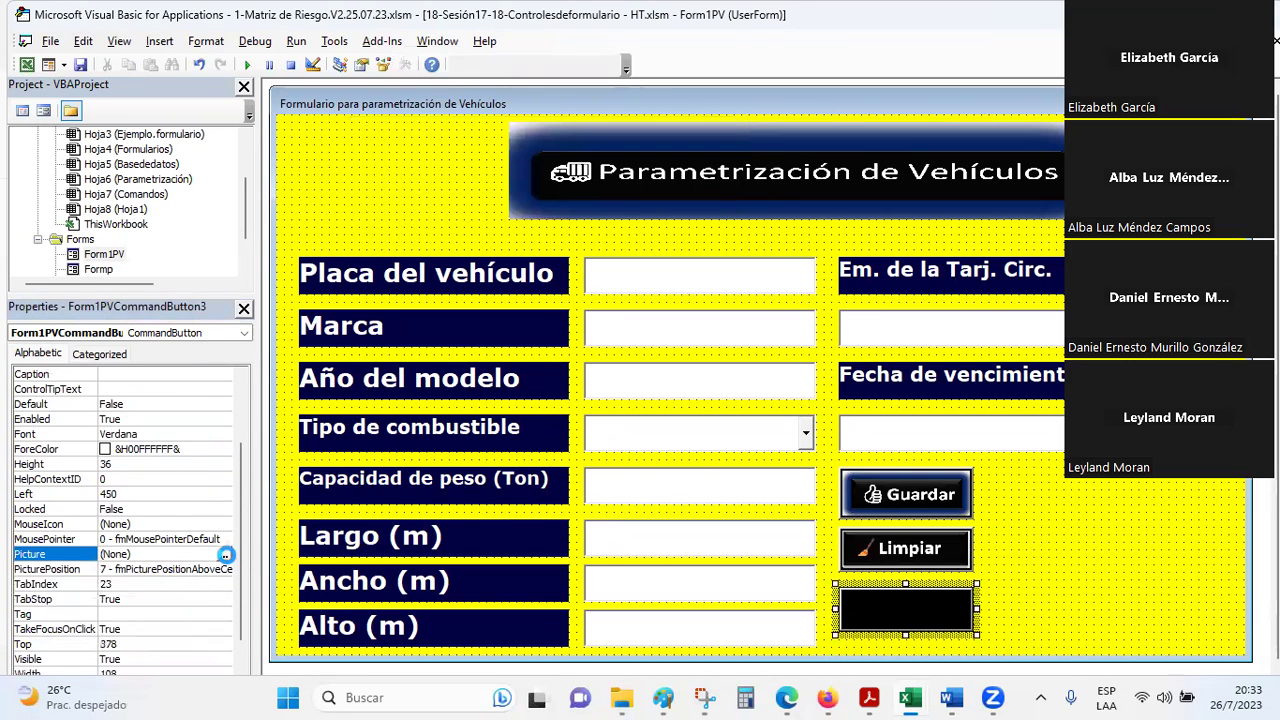
pyautogui.click(227, 555)
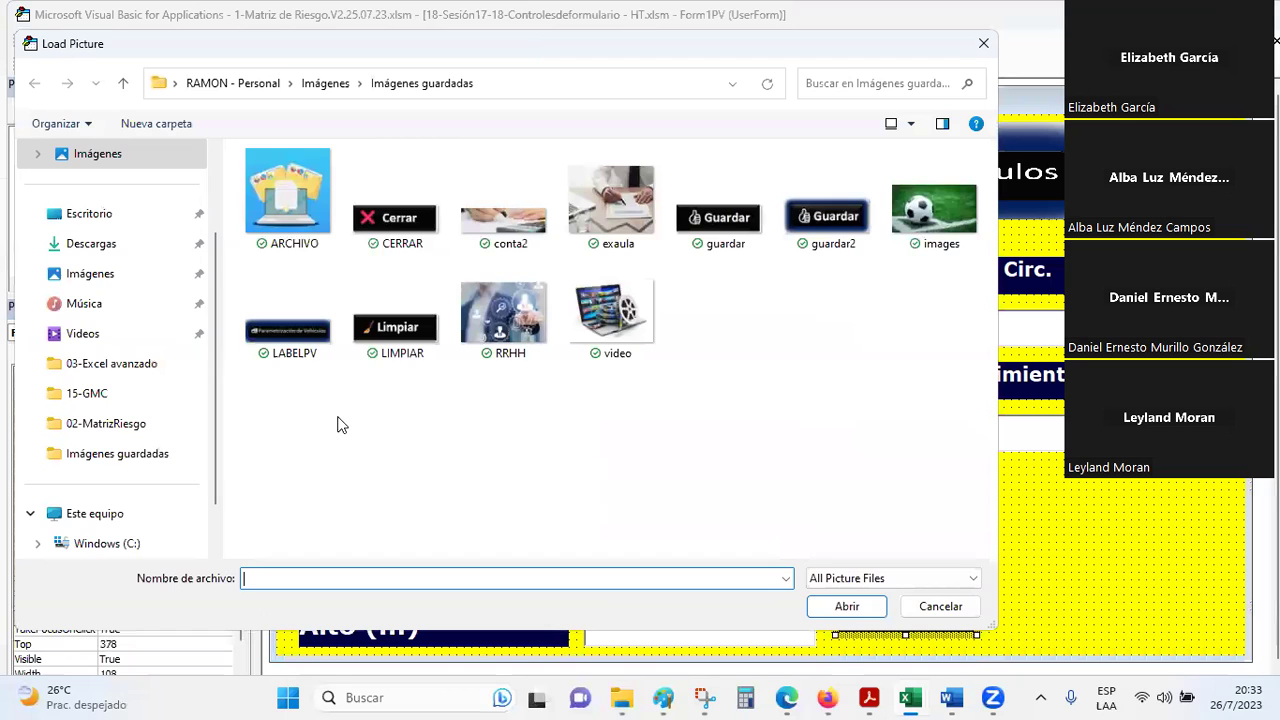
pyautogui.doubleClick(392, 182)
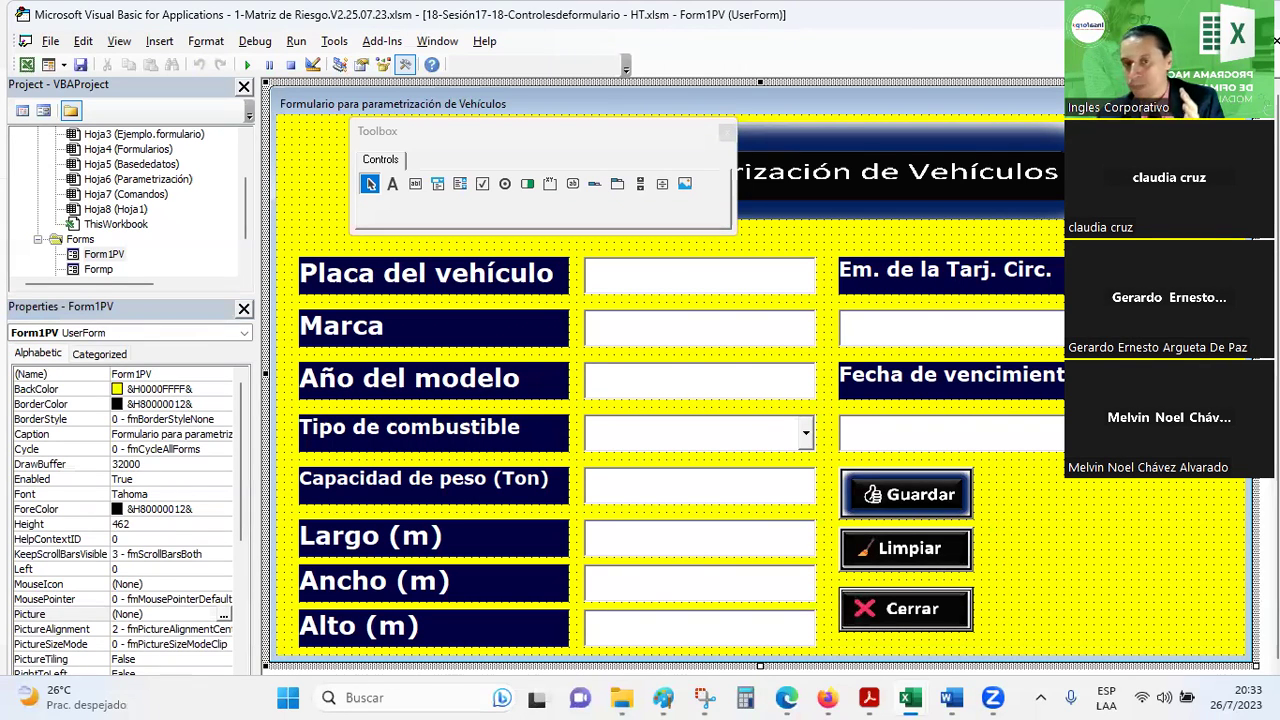
# - Draw an Image1 box at the form's lower right and size it into place
pyautogui.click(683, 183)
pyautogui.moveTo(1052, 478); pyautogui.dragTo(1215, 625)
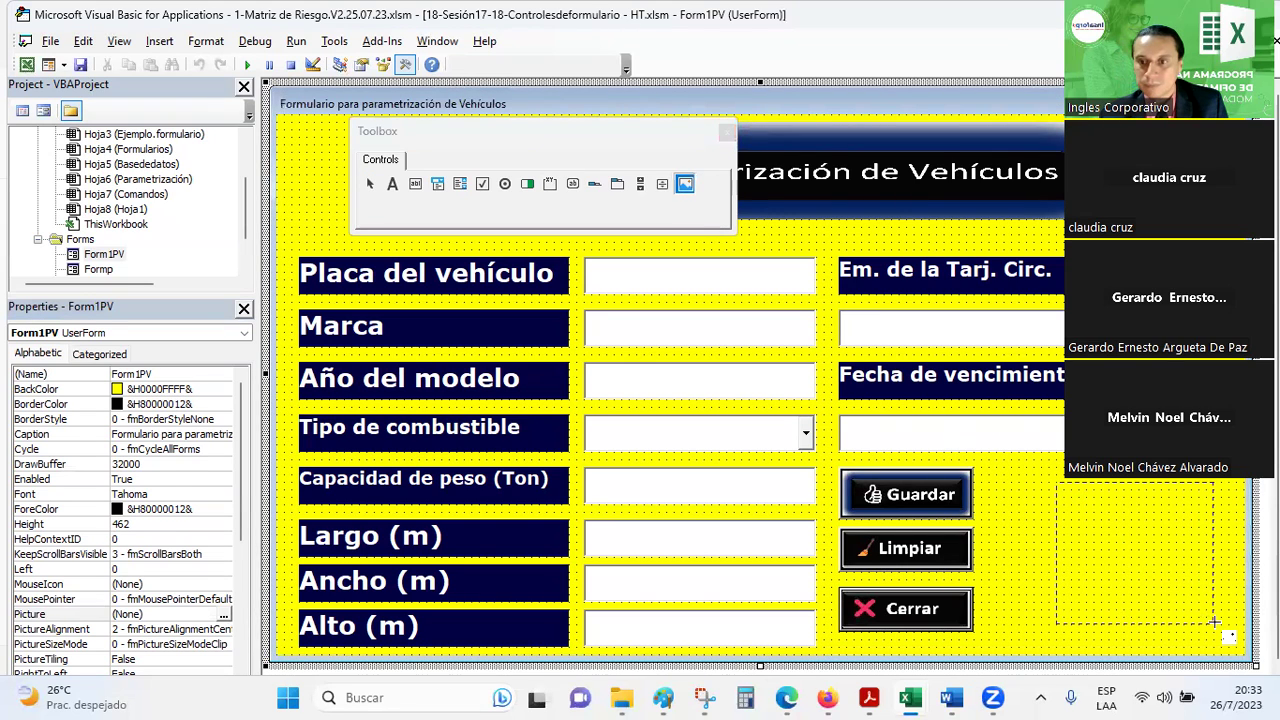
pyautogui.moveTo(1052, 478); pyautogui.dragTo(1022, 463)
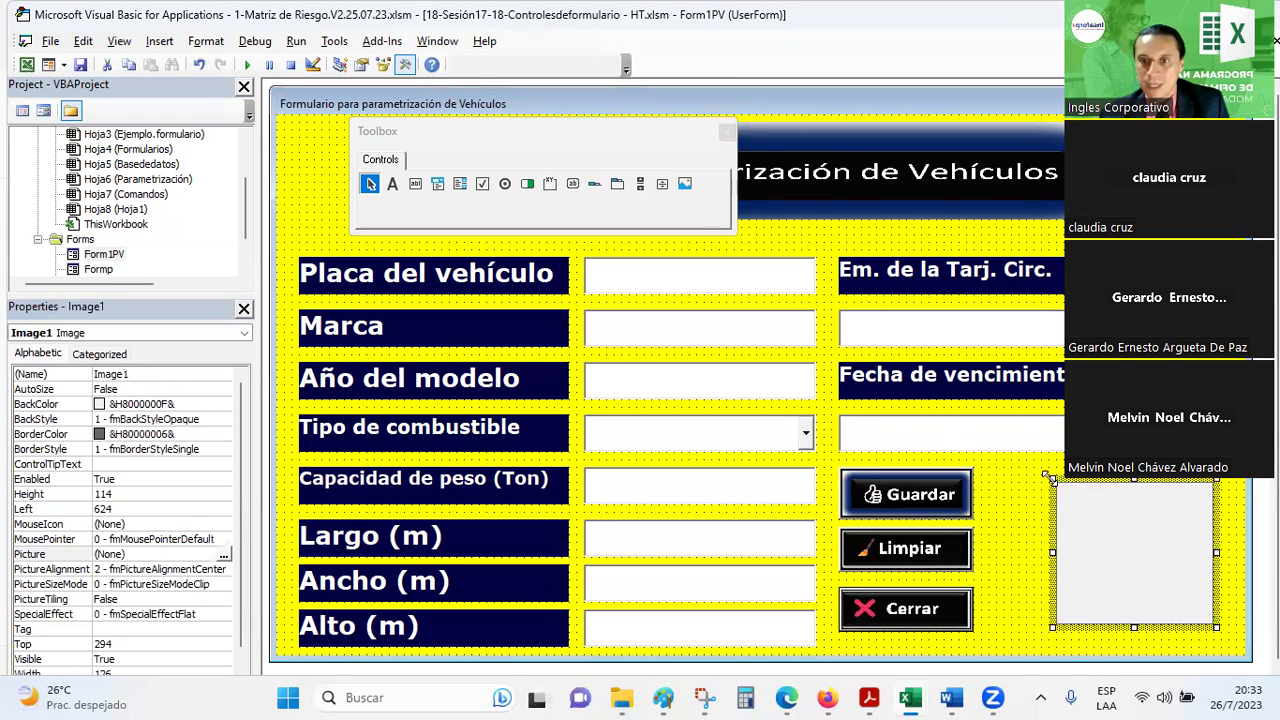
pyautogui.moveTo(1145, 512); pyautogui.dragTo(1153, 484)
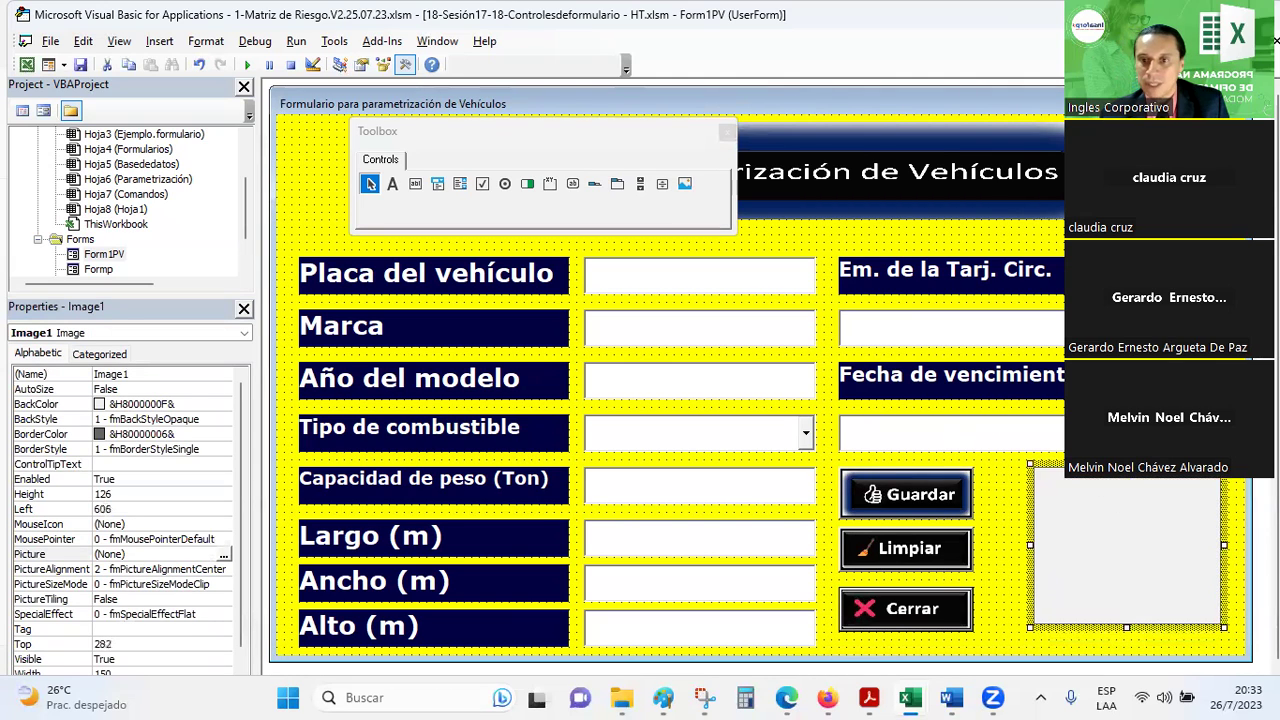
# - Select the form and look at its Picture property
pyautogui.click(1005, 560)
pyautogui.scroll(-3, 130, 520)
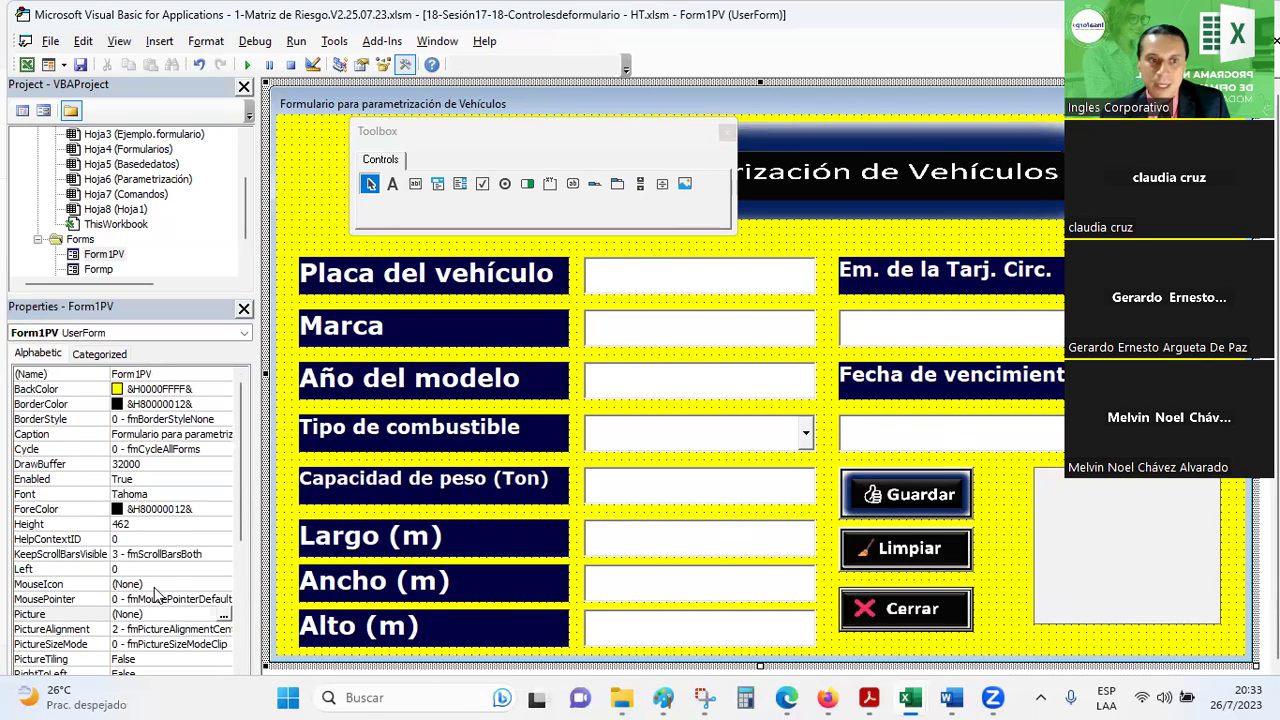
pyautogui.click(250, 620)
pyautogui.scroll(-2, 258, 620)
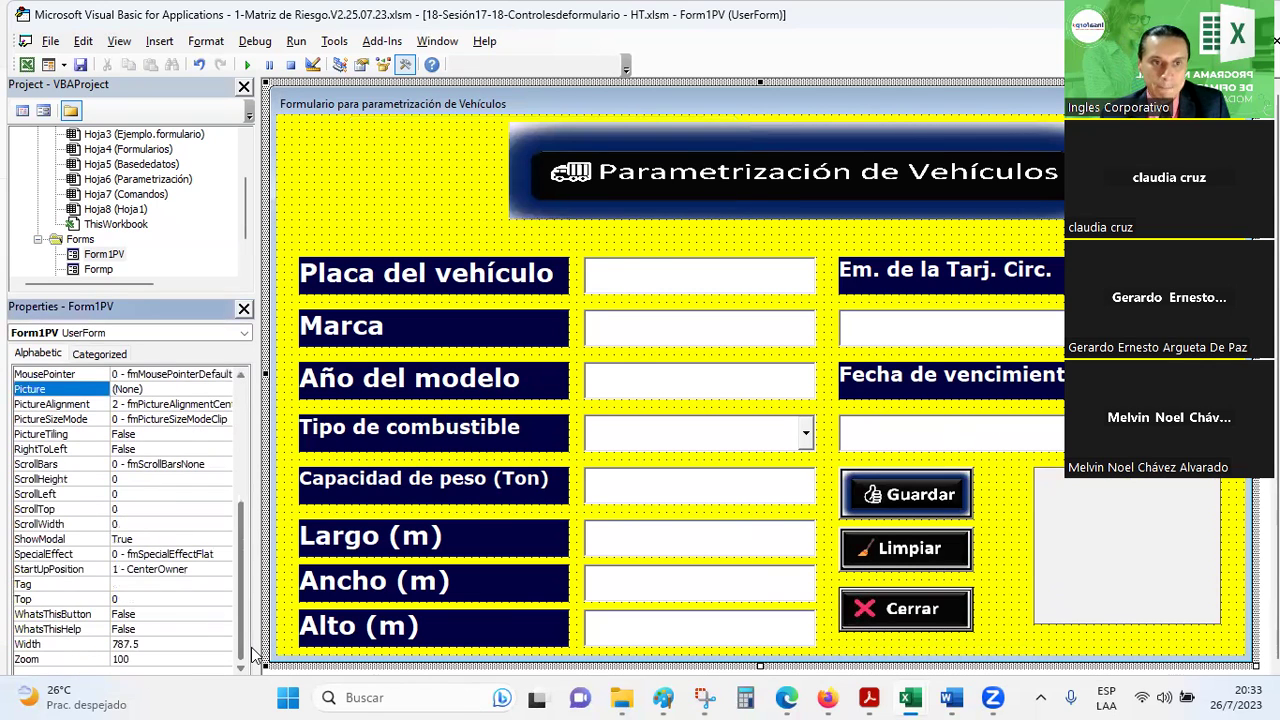
# - Open Image1's event code, creating Image1_BeforeDragOver, and go back to the form design view
pyautogui.doubleClick(1117, 542)
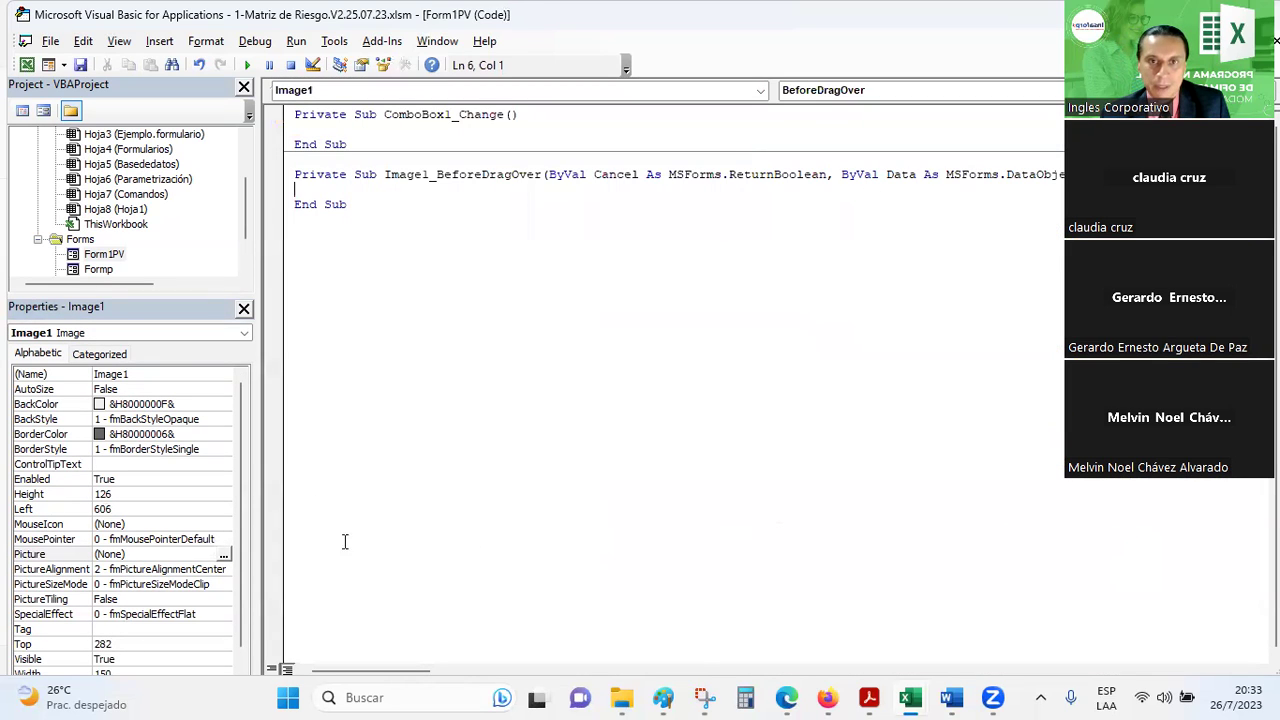
pyautogui.doubleClick(110, 256)
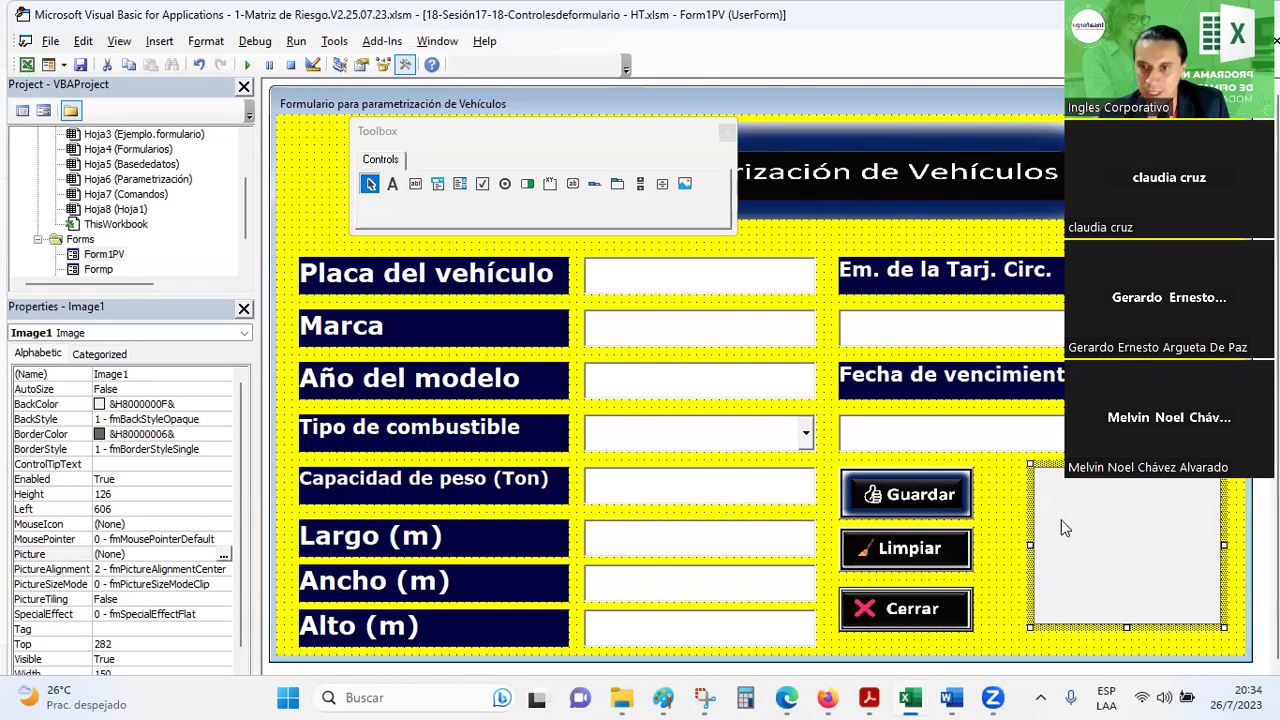
pyautogui.doubleClick(1102, 504)
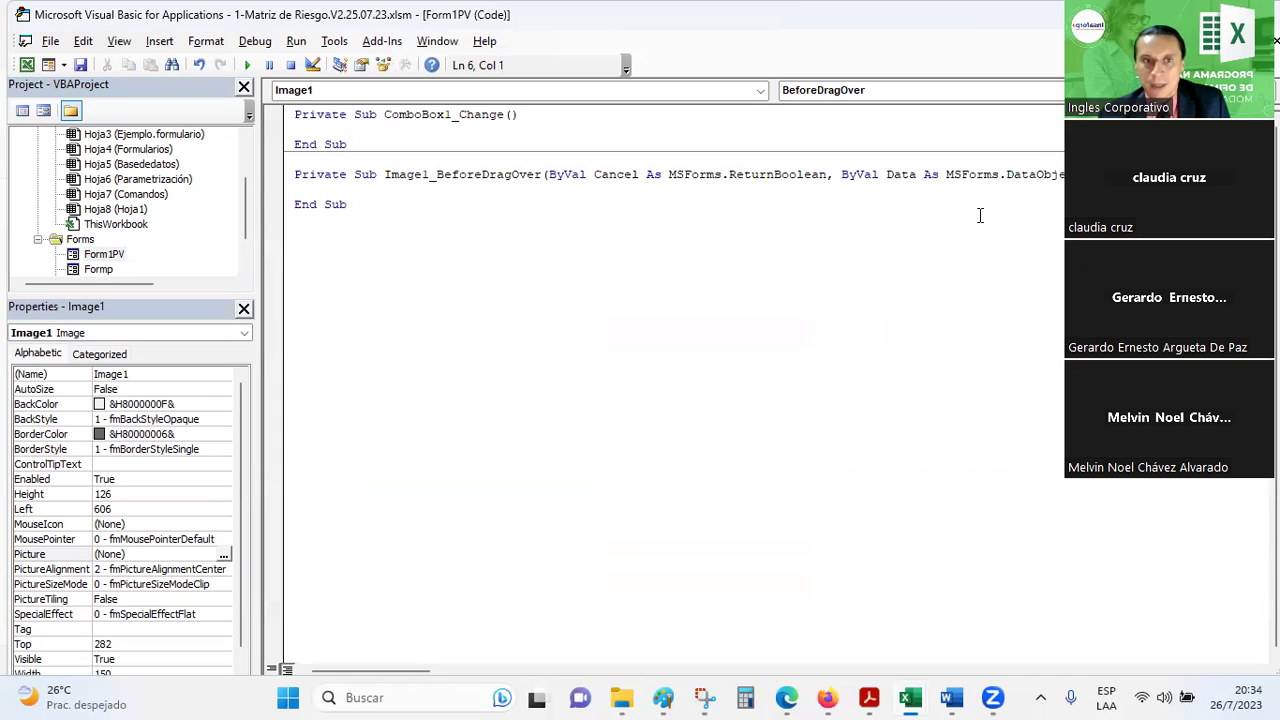
pyautogui.doubleClick(105, 254)
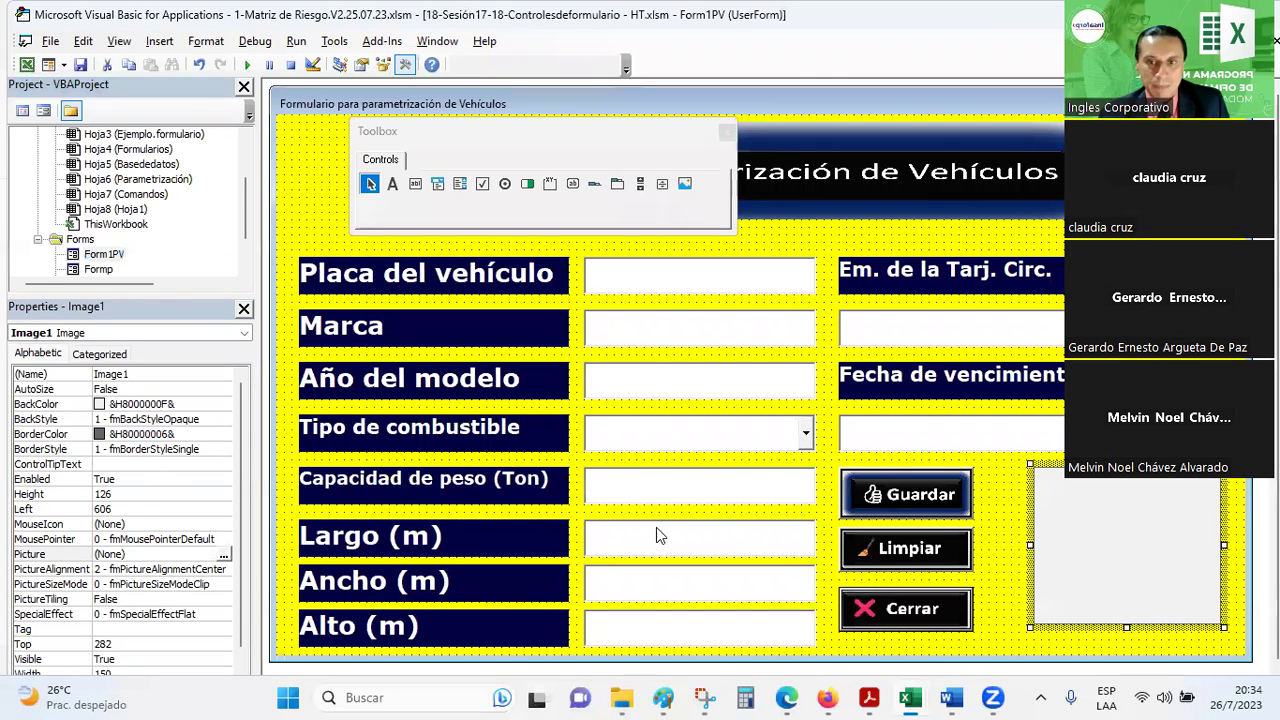
# - Open the Load Picture dialog for Image1's Picture and show all file types
pyautogui.click(221, 556)
pyautogui.click(224, 556)
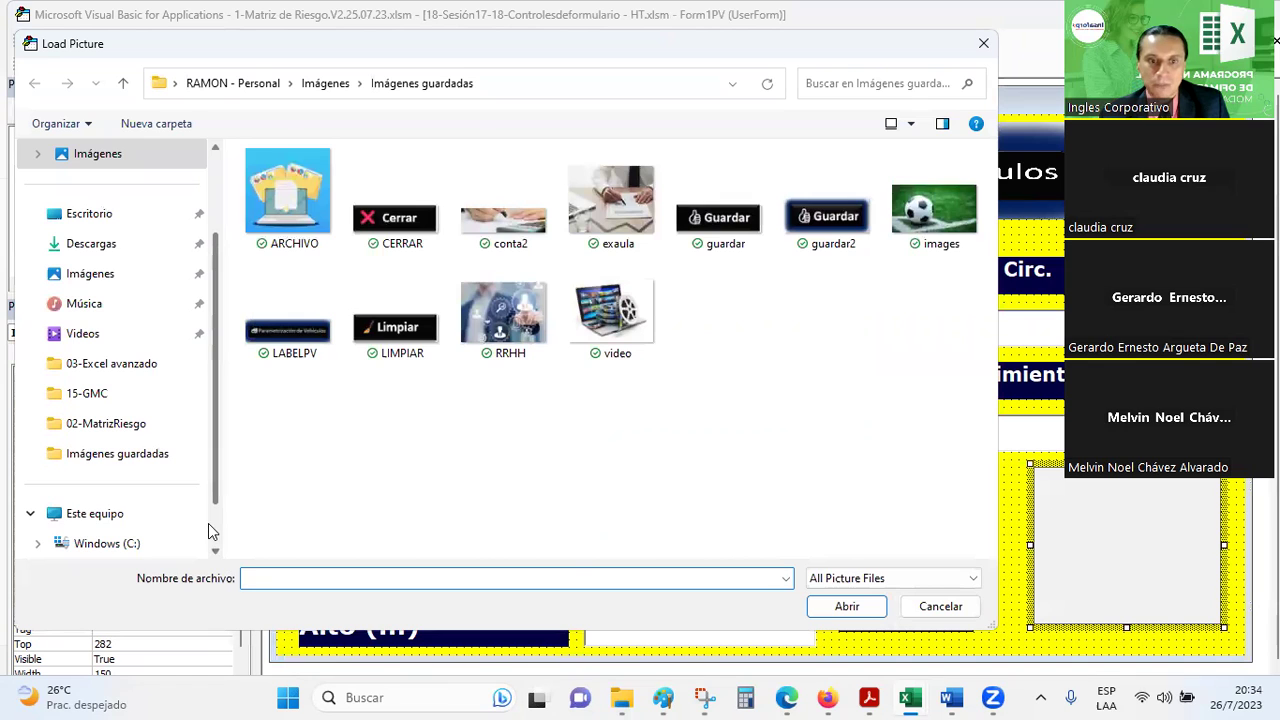
pyautogui.click(786, 578)
pyautogui.click(786, 578)
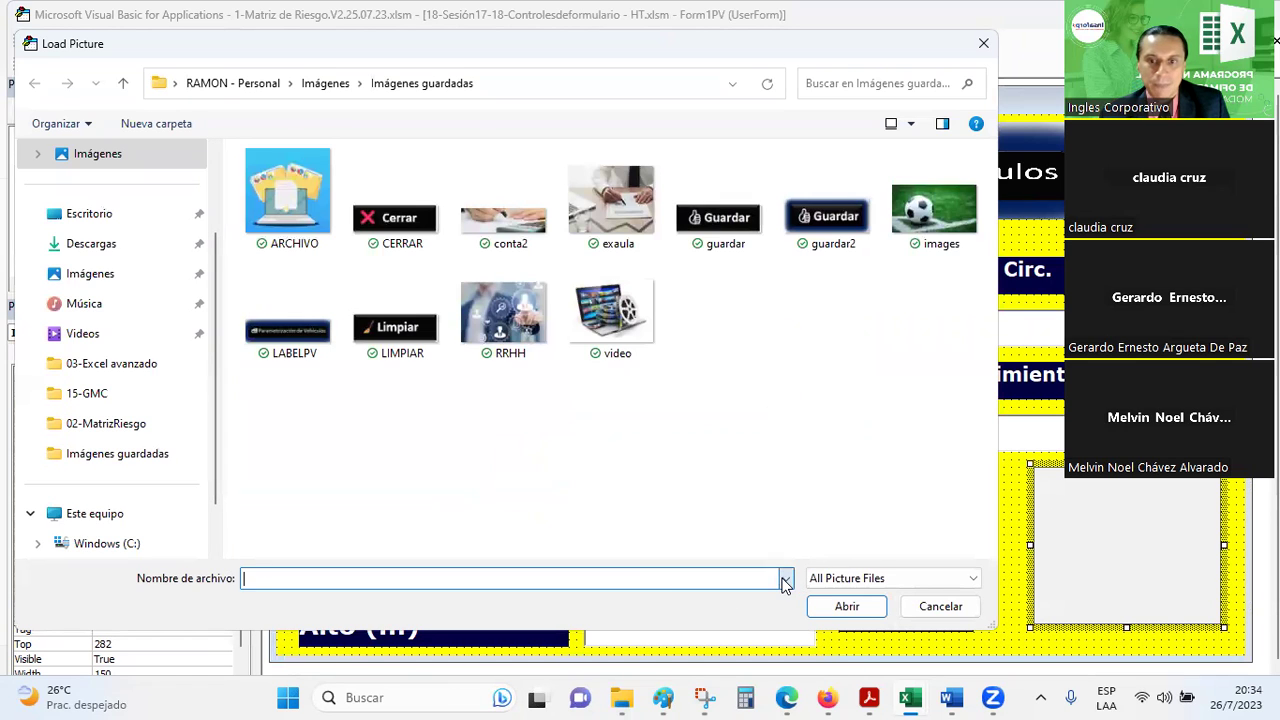
pyautogui.click(974, 579)
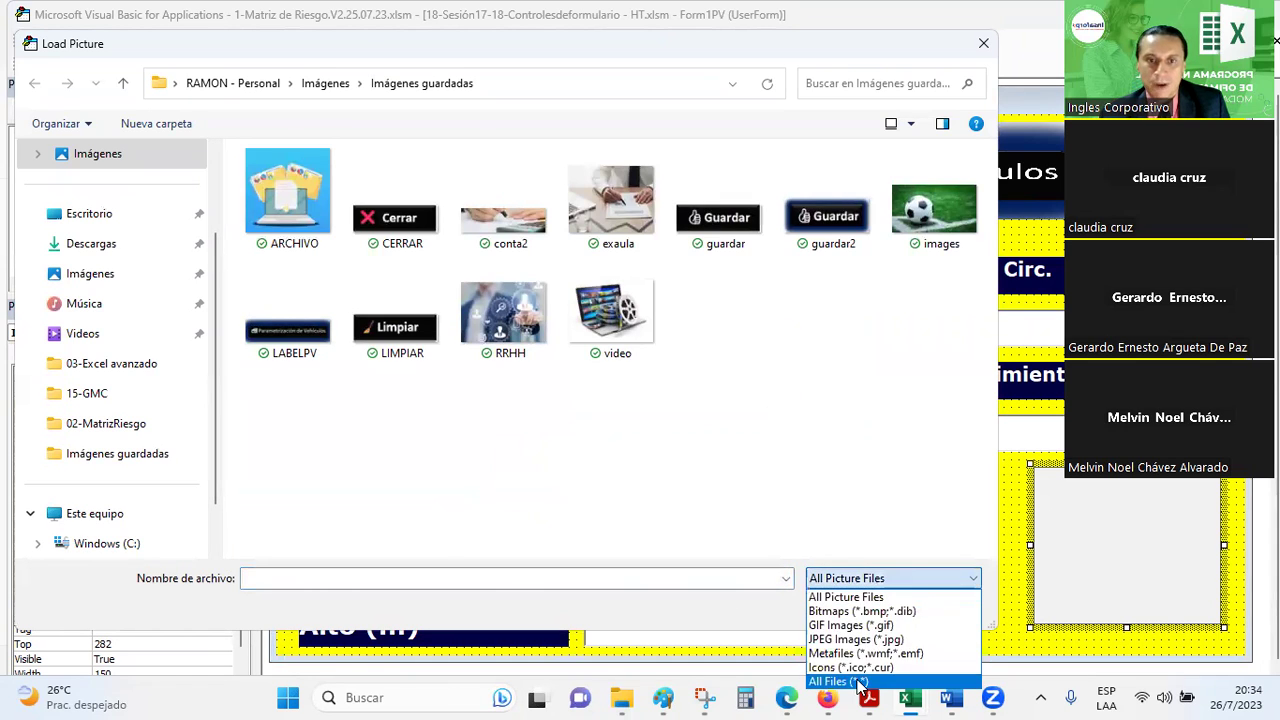
pyautogui.click(840, 666)
pyautogui.scroll(-5, 667, 414)
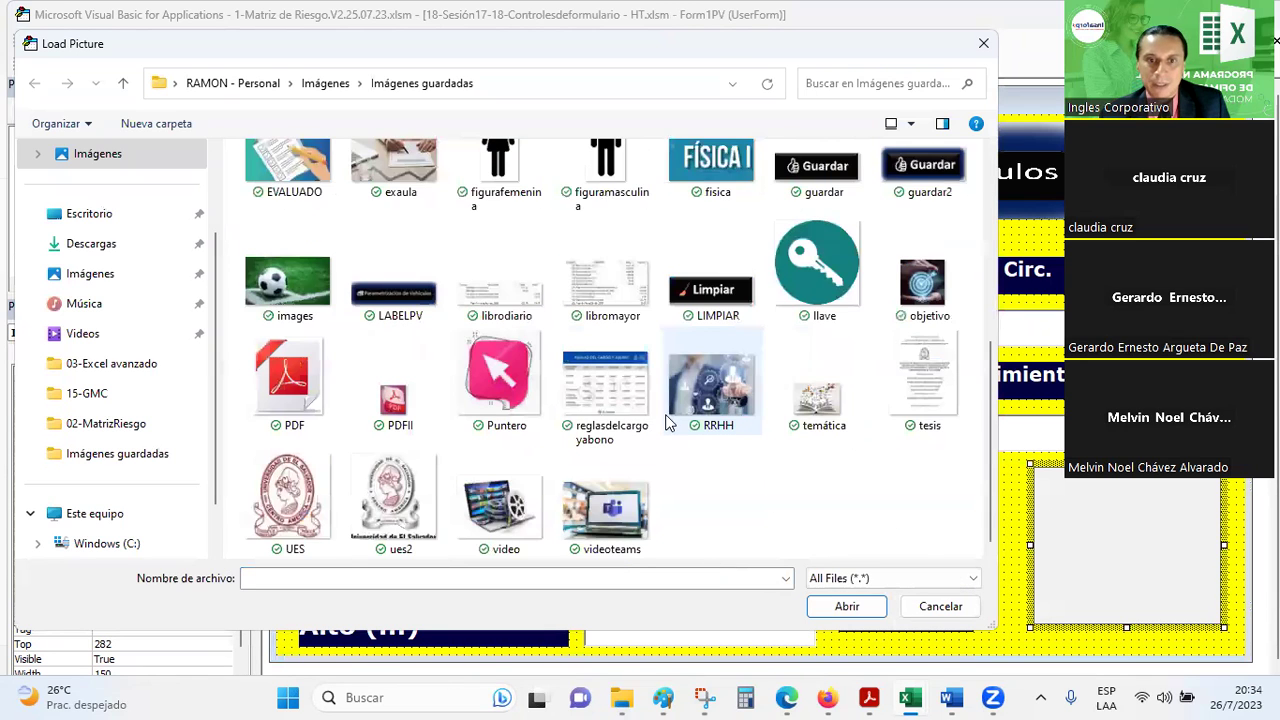
pyautogui.scroll(5, 667, 414)
# - Load the camionIII truck picture from the Imágenes folder into Image1
pyautogui.click(123, 84)
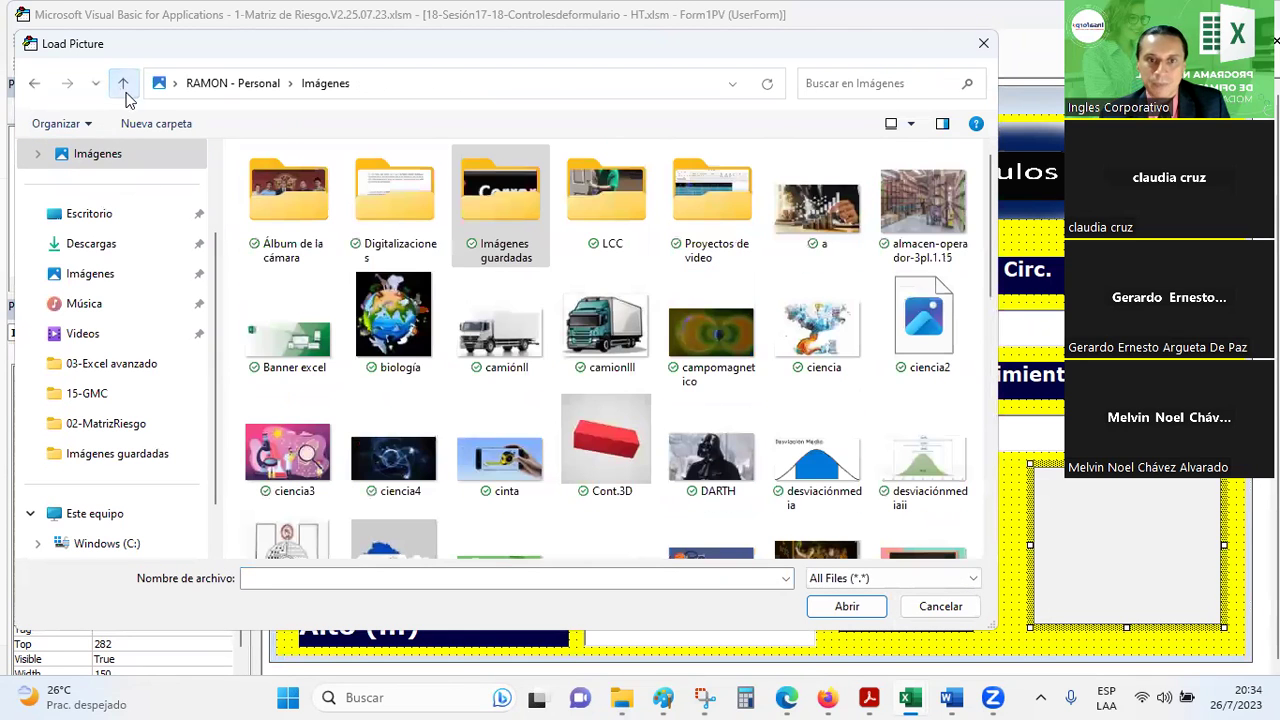
pyautogui.scroll(-5, 620, 345)
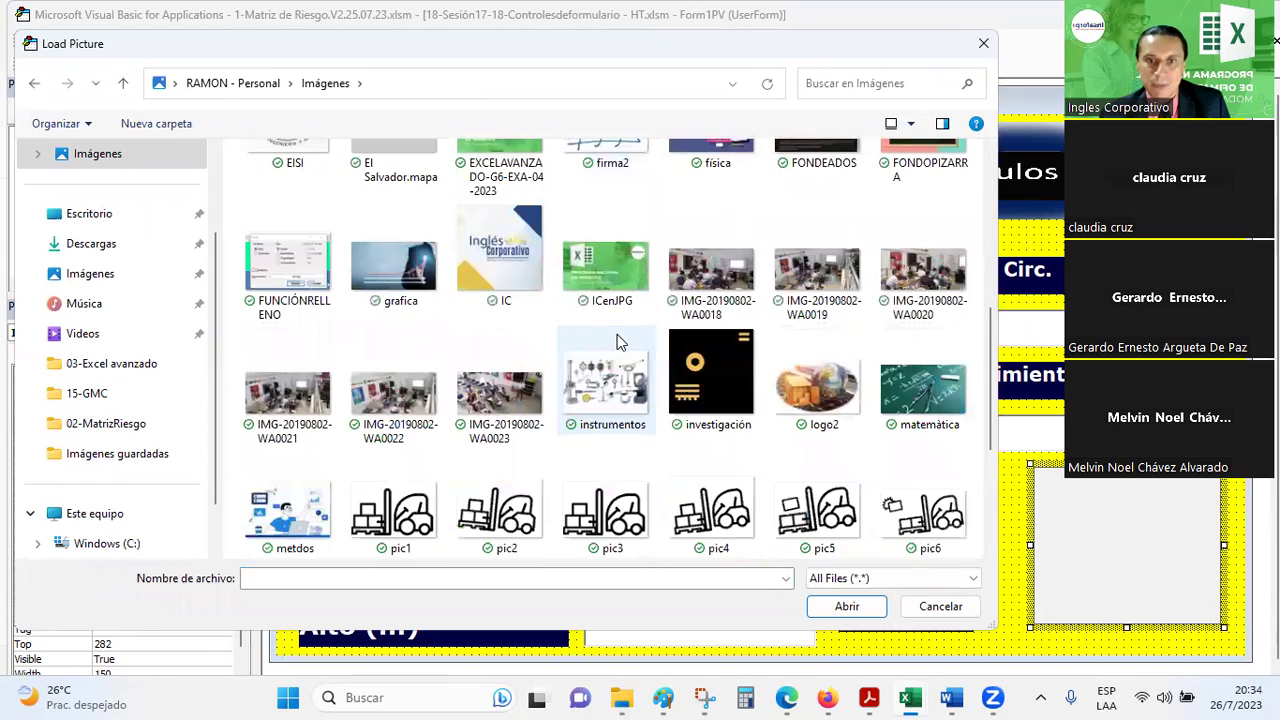
pyautogui.scroll(-4, 617, 340)
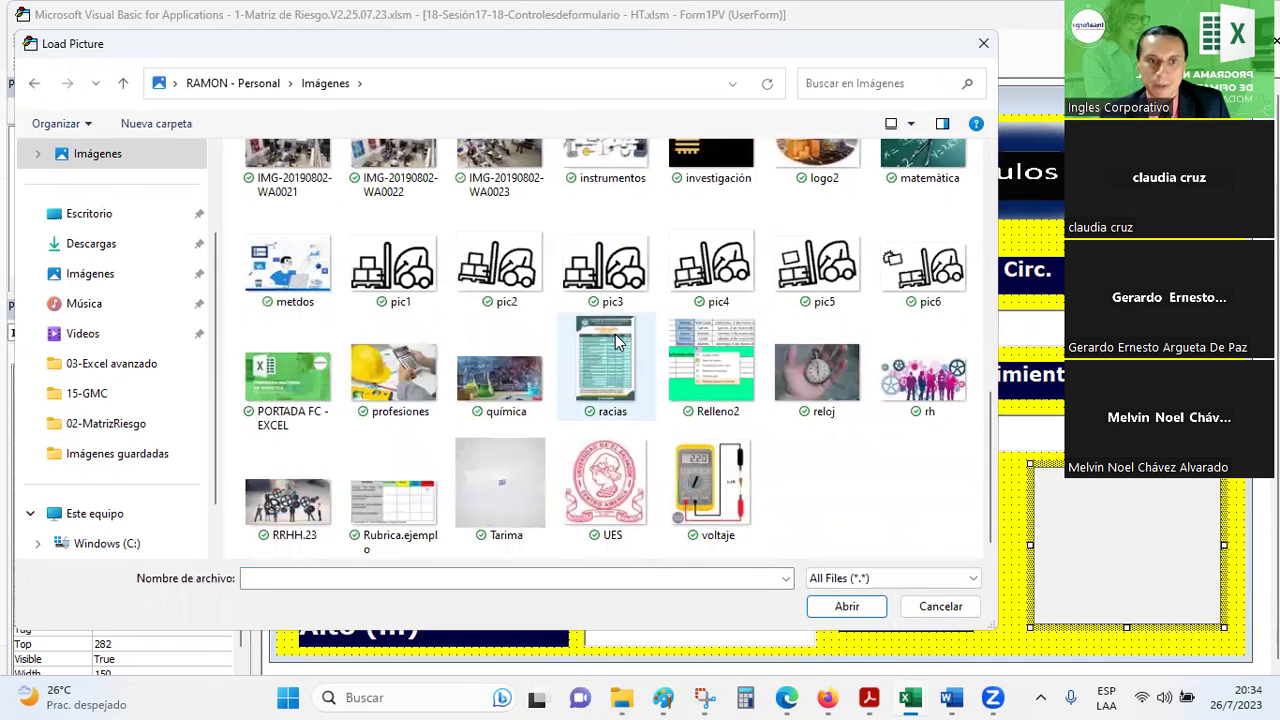
pyautogui.scroll(3, 617, 342)
pyautogui.scroll(5, 617, 341)
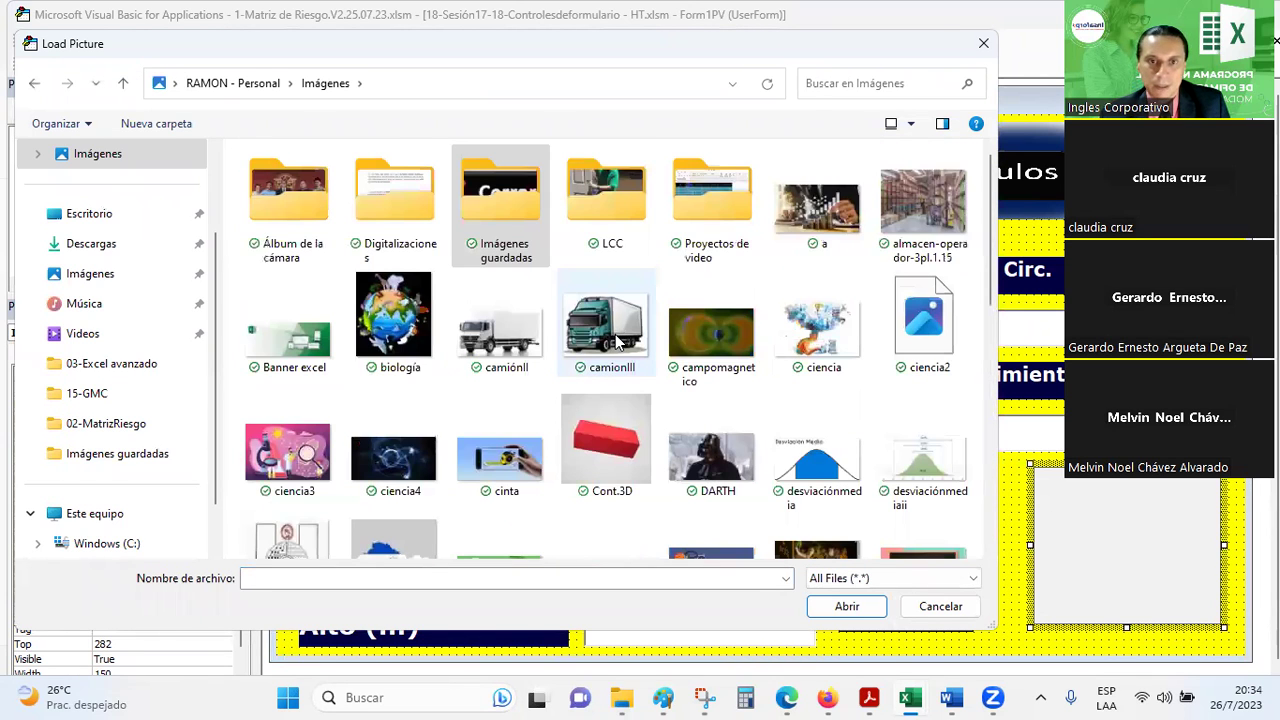
pyautogui.doubleClick(617, 341)
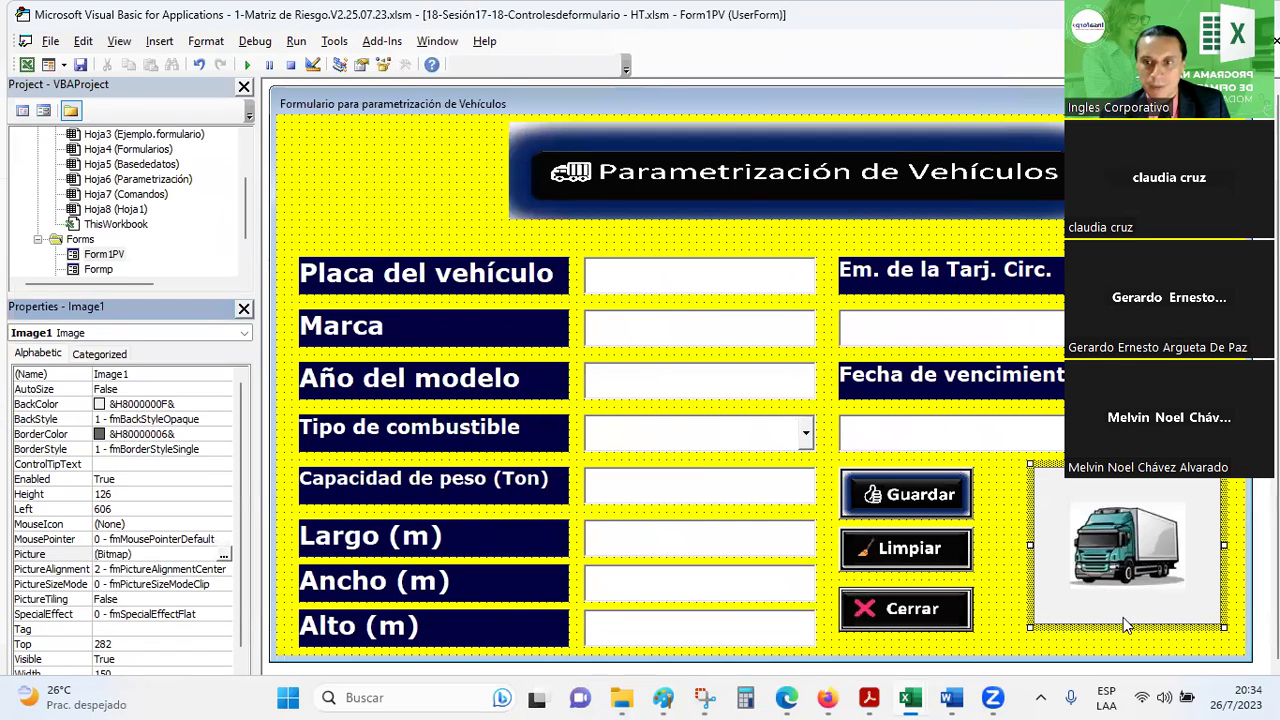
# - Reopen the picture chooser for Image1 and cancel it without loading another picture
pyautogui.click(1106, 544)
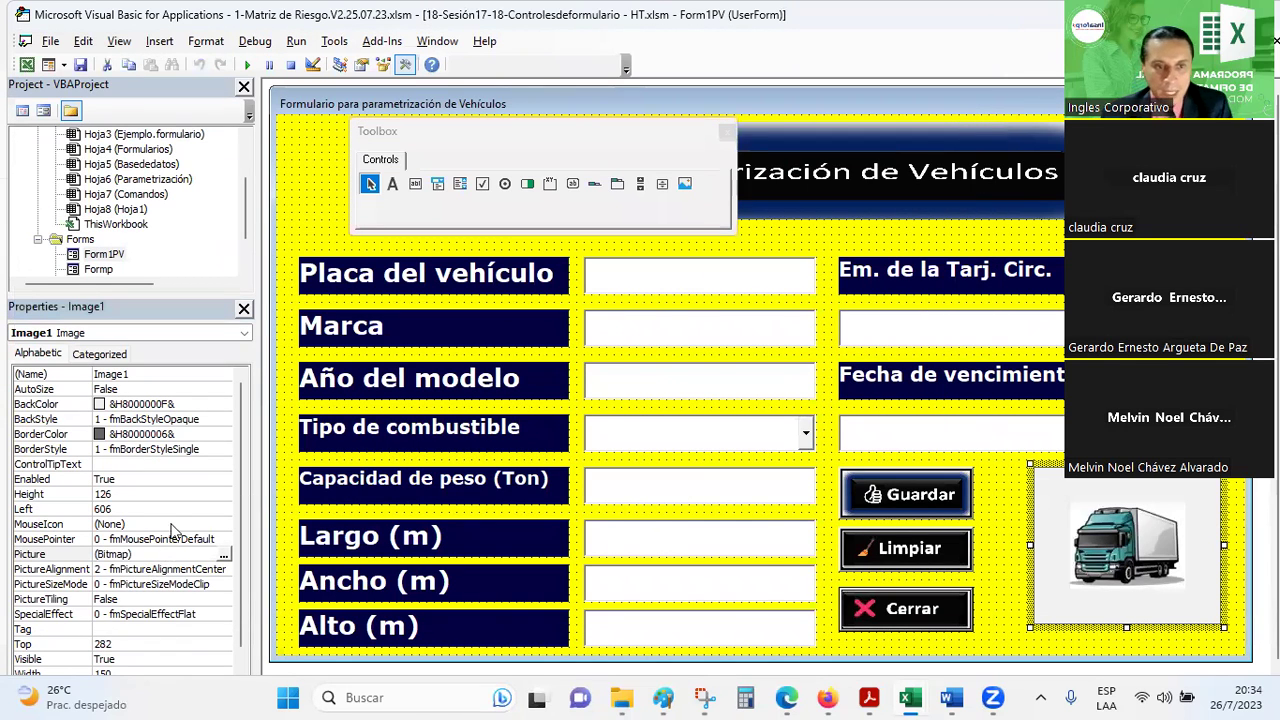
pyautogui.scroll(-1, 200, 545)
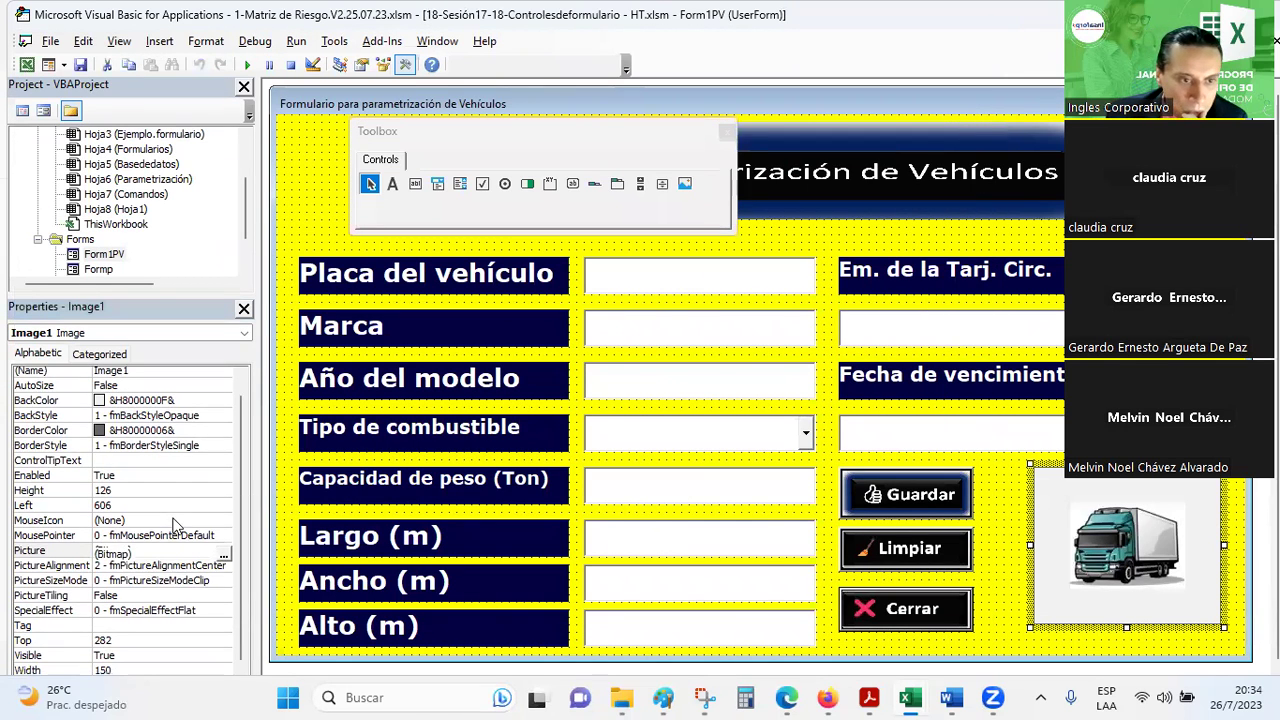
pyautogui.click(225, 557)
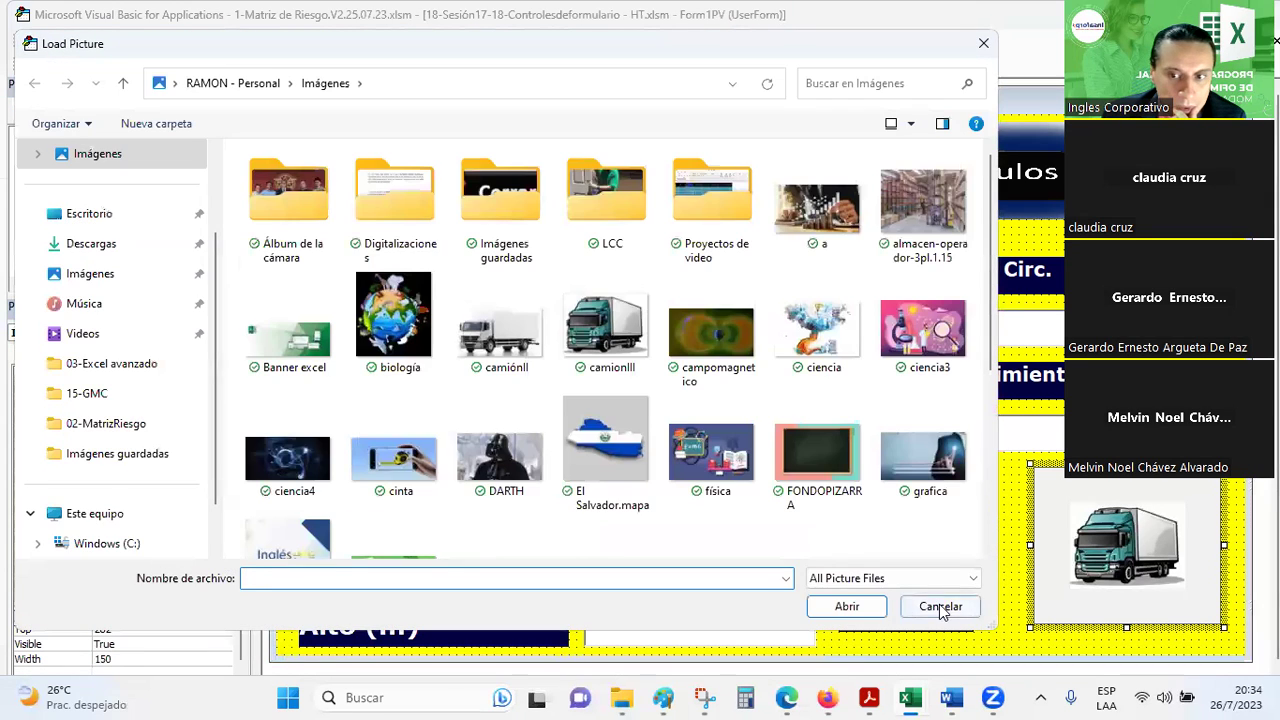
pyautogui.click(940, 606)
# - Change Image1's PictureSizeMode so the truck picture fills the whole image box
pyautogui.click(210, 570)
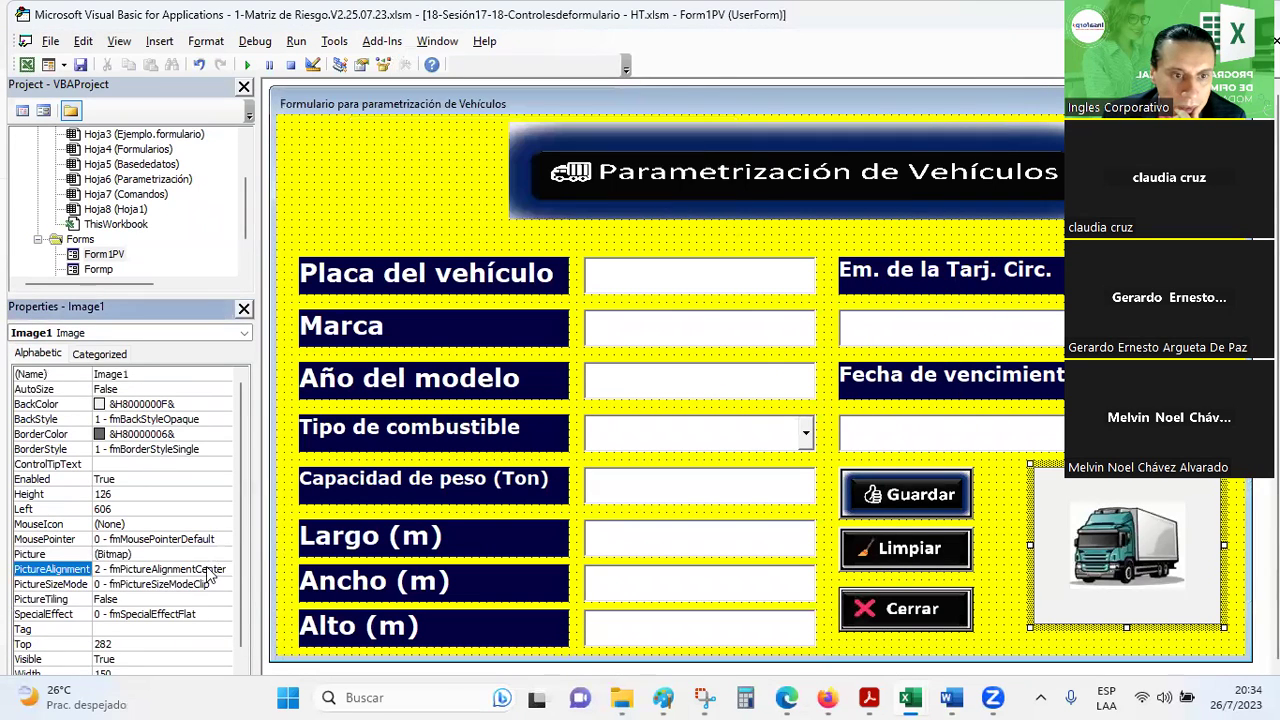
pyautogui.click(225, 570)
pyautogui.click(225, 570)
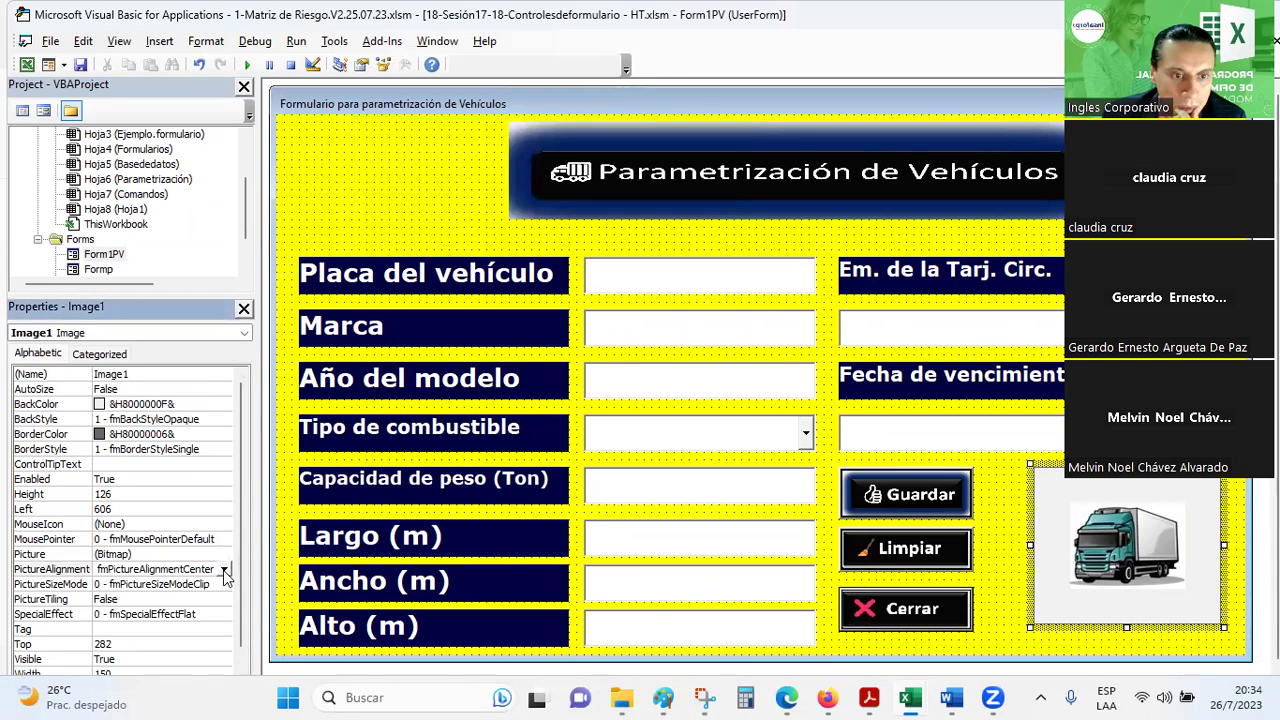
pyautogui.click(222, 584)
pyautogui.click(224, 584)
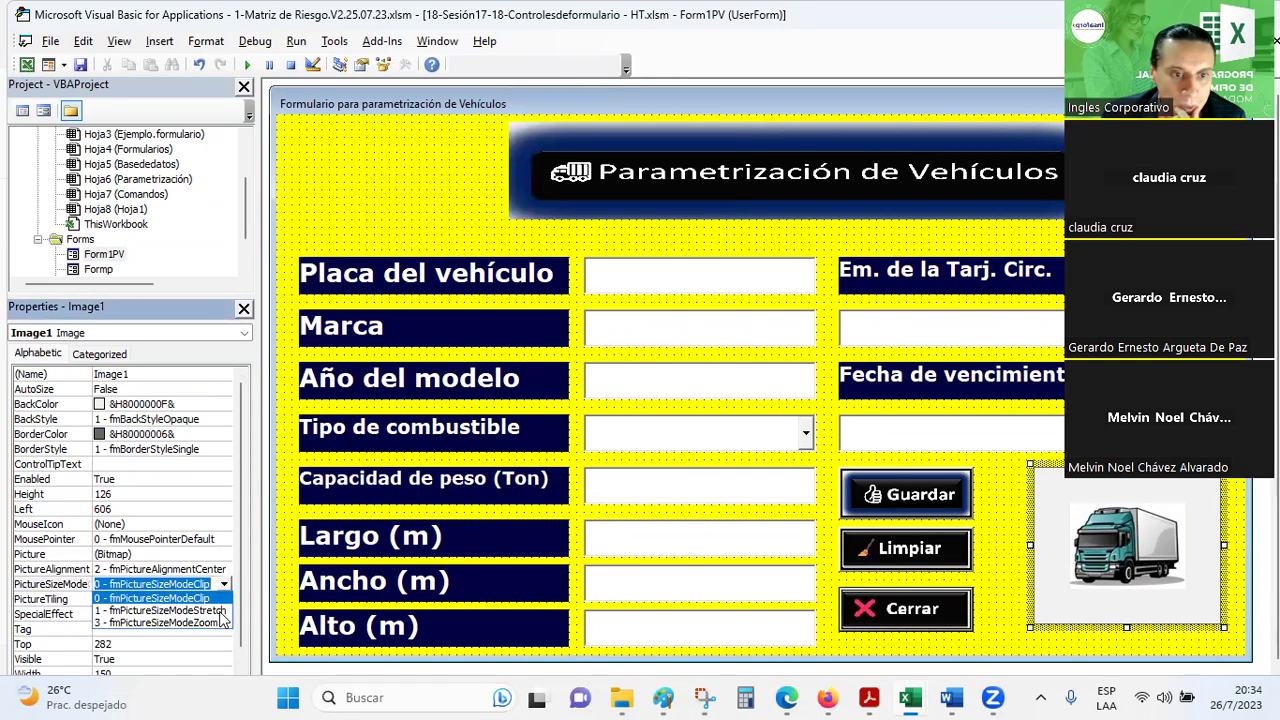
pyautogui.click(221, 615)
pyautogui.click(1015, 466)
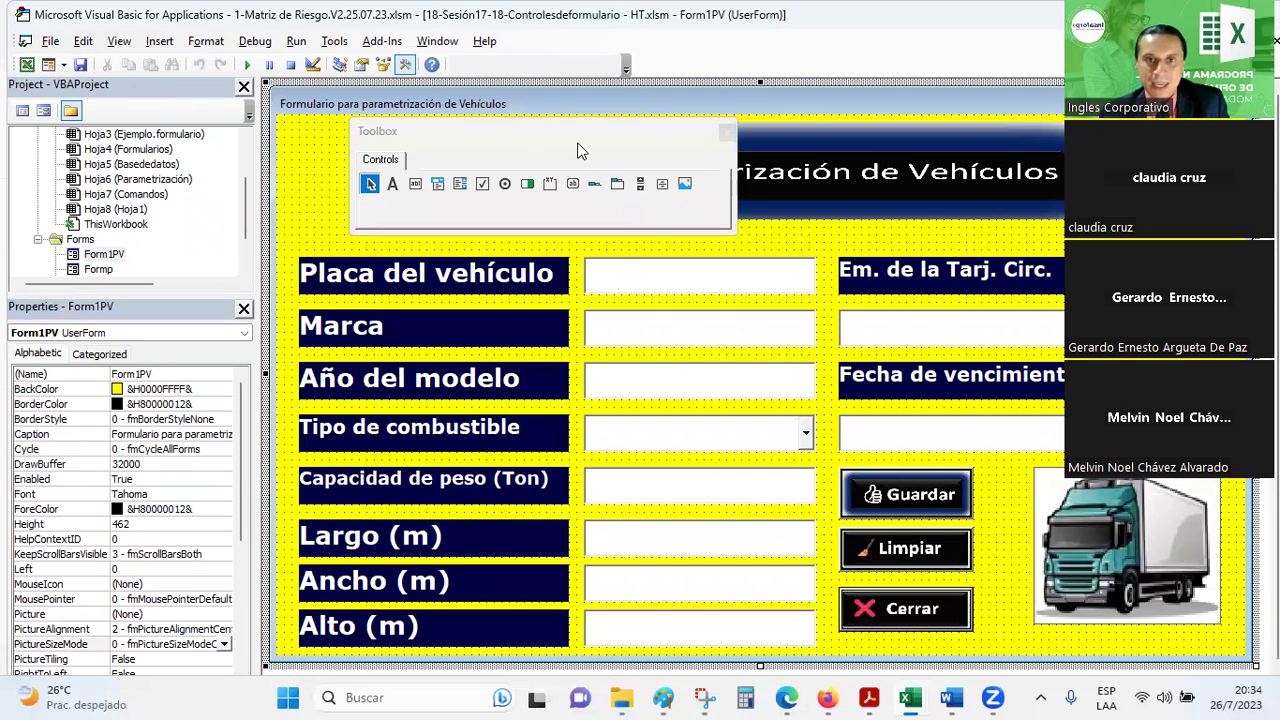
pyautogui.click(727, 133)
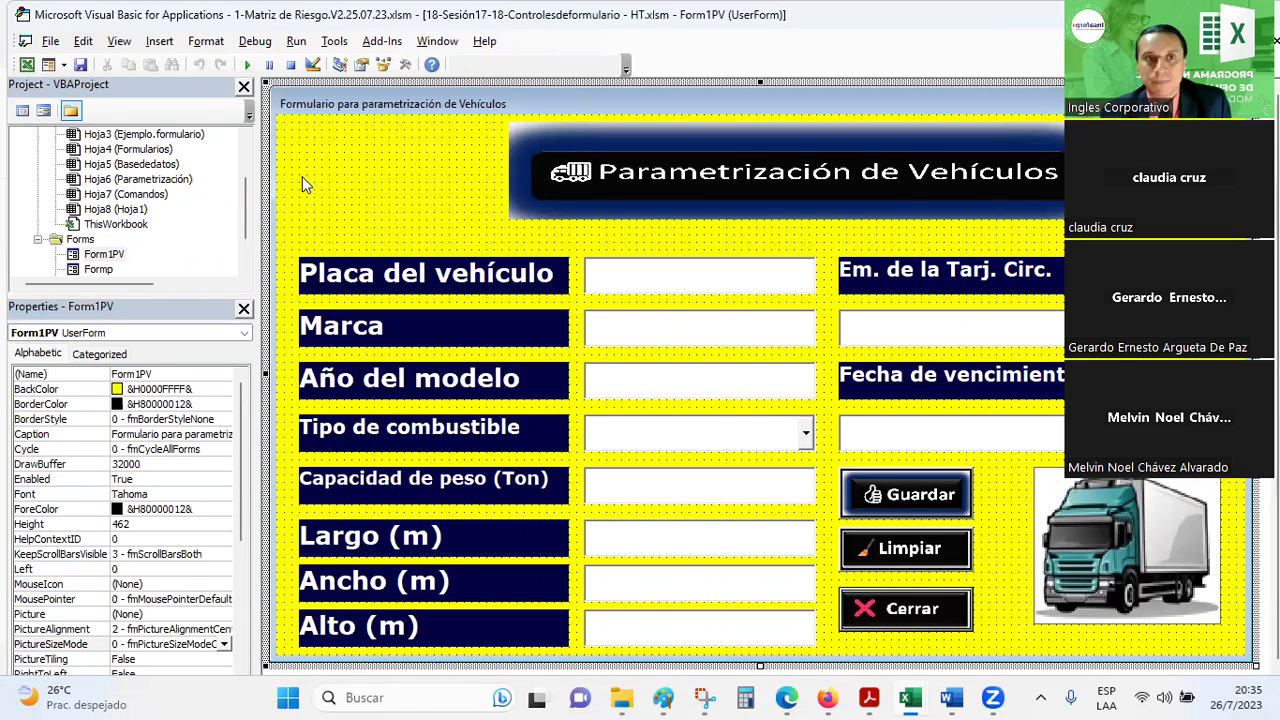
pyautogui.click(246, 66)
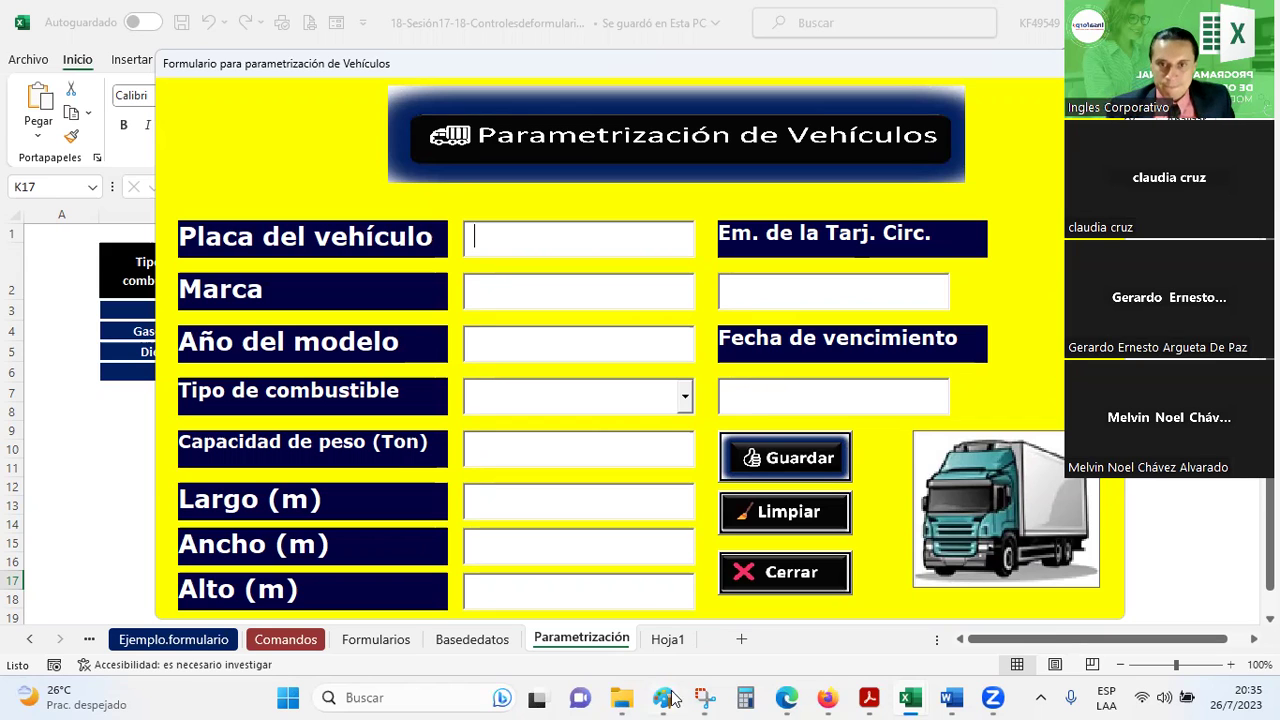
pyautogui.click(685, 396)
pyautogui.click(685, 394)
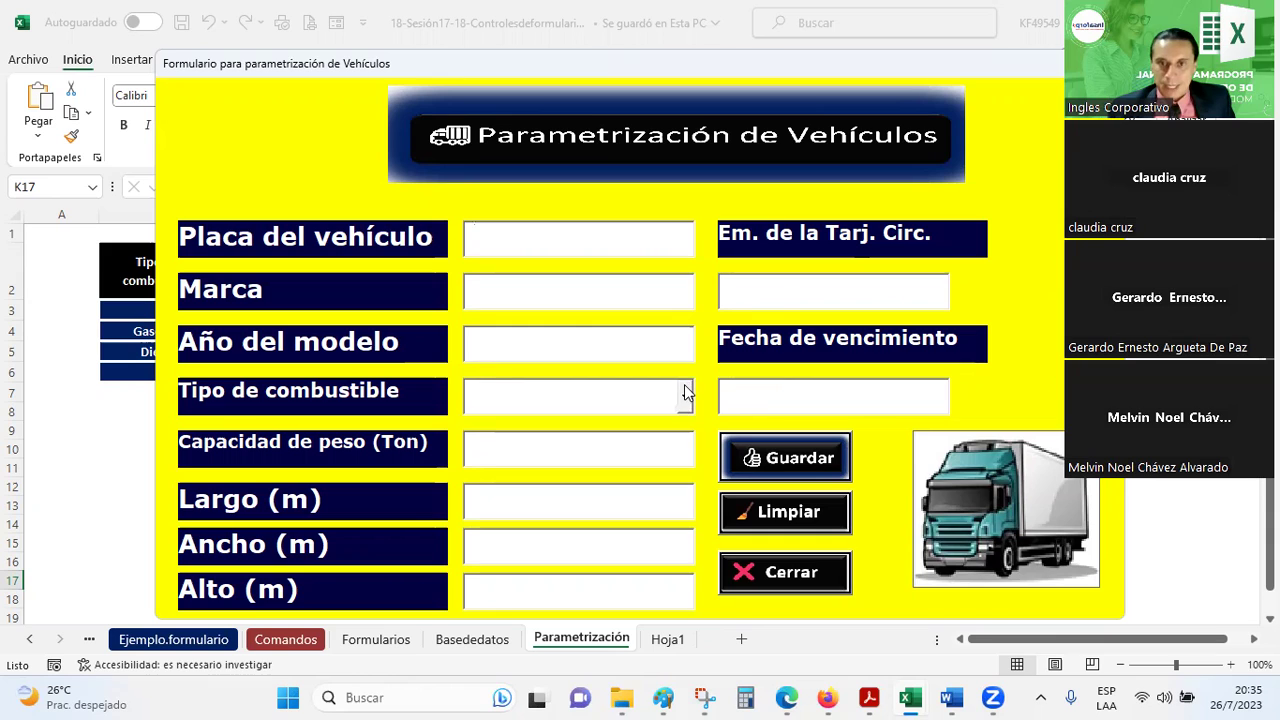
pyautogui.click(685, 394)
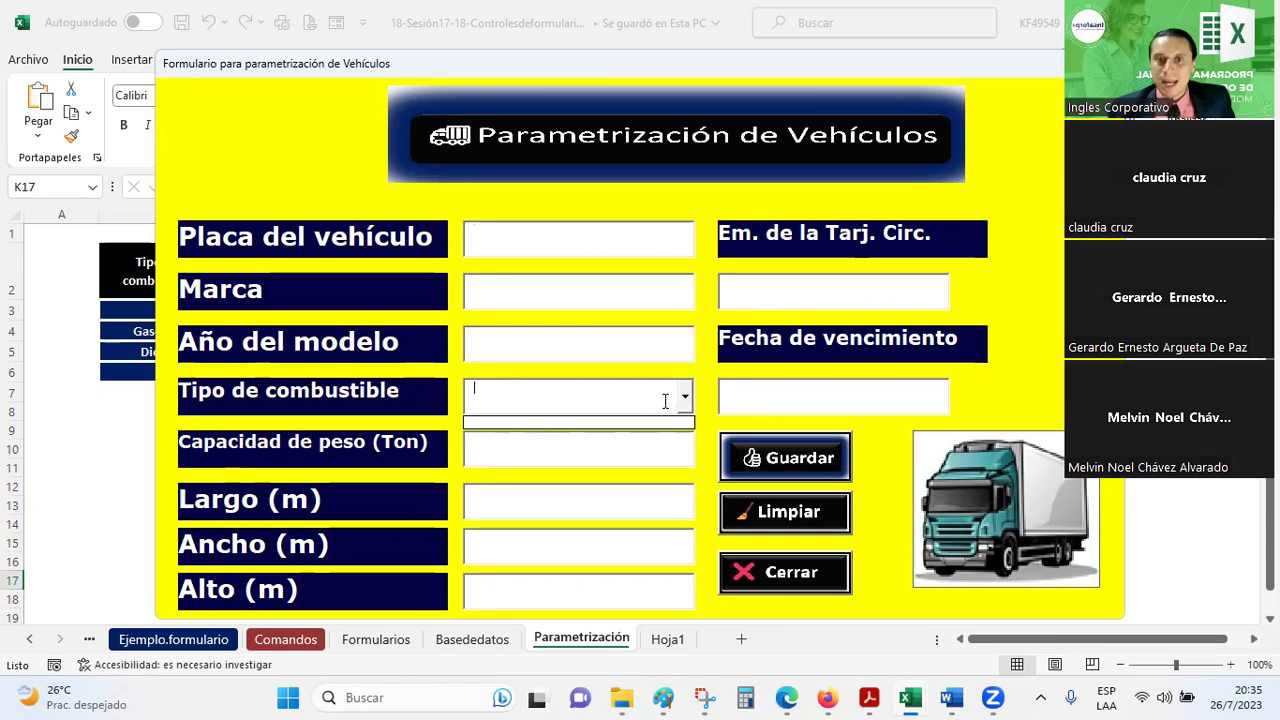
pyautogui.click(688, 400)
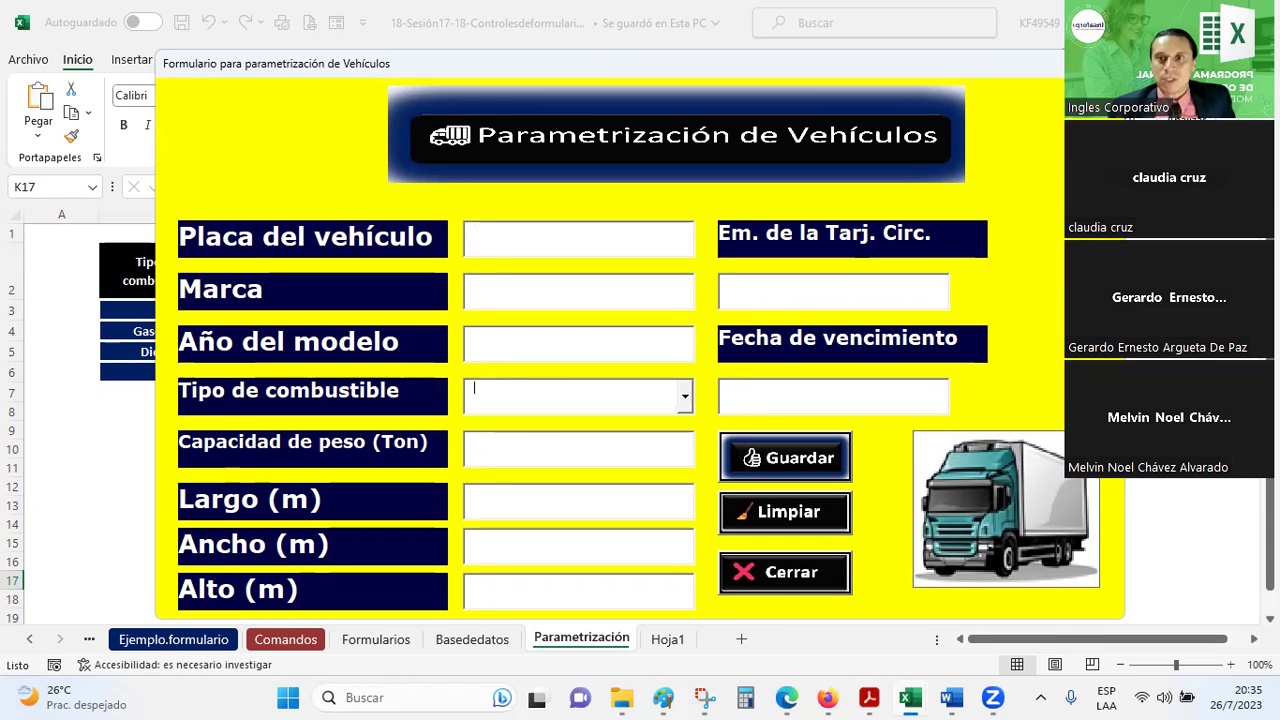
pyautogui.click(1111, 63)
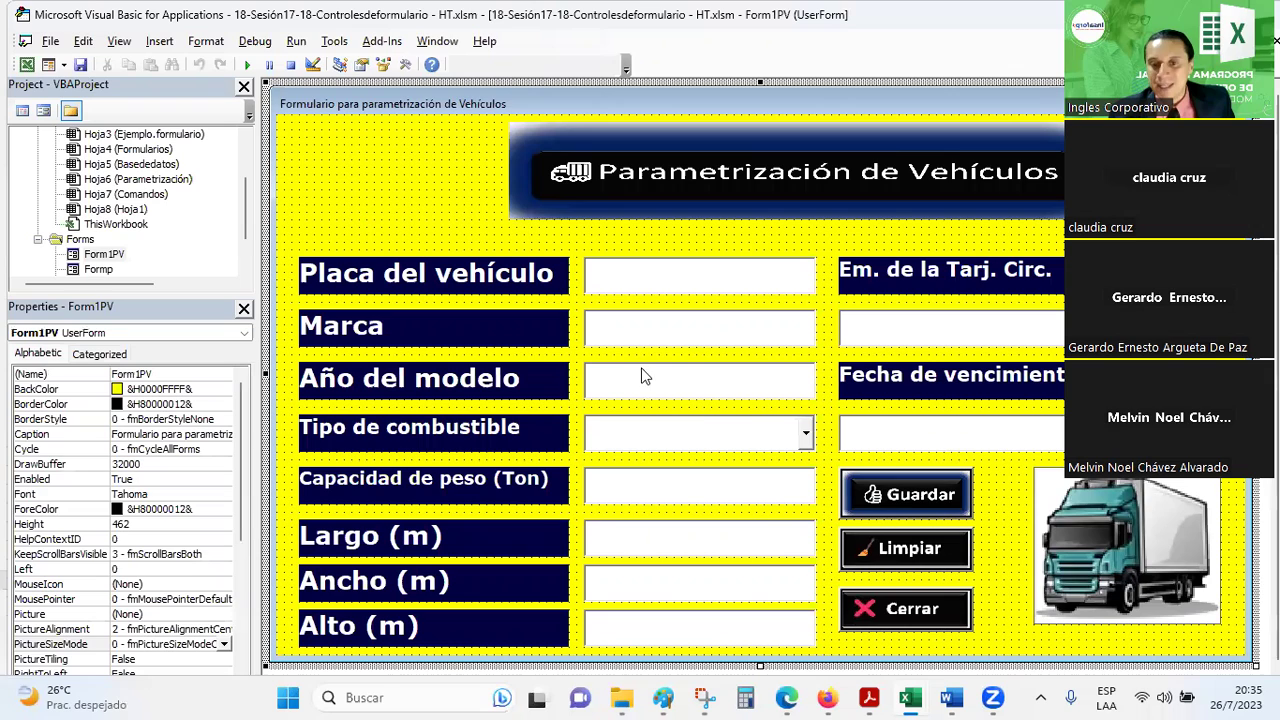
# - Nudge the Cerrar button a few pixels up on the vehicle form
pyautogui.click(1060, 432)
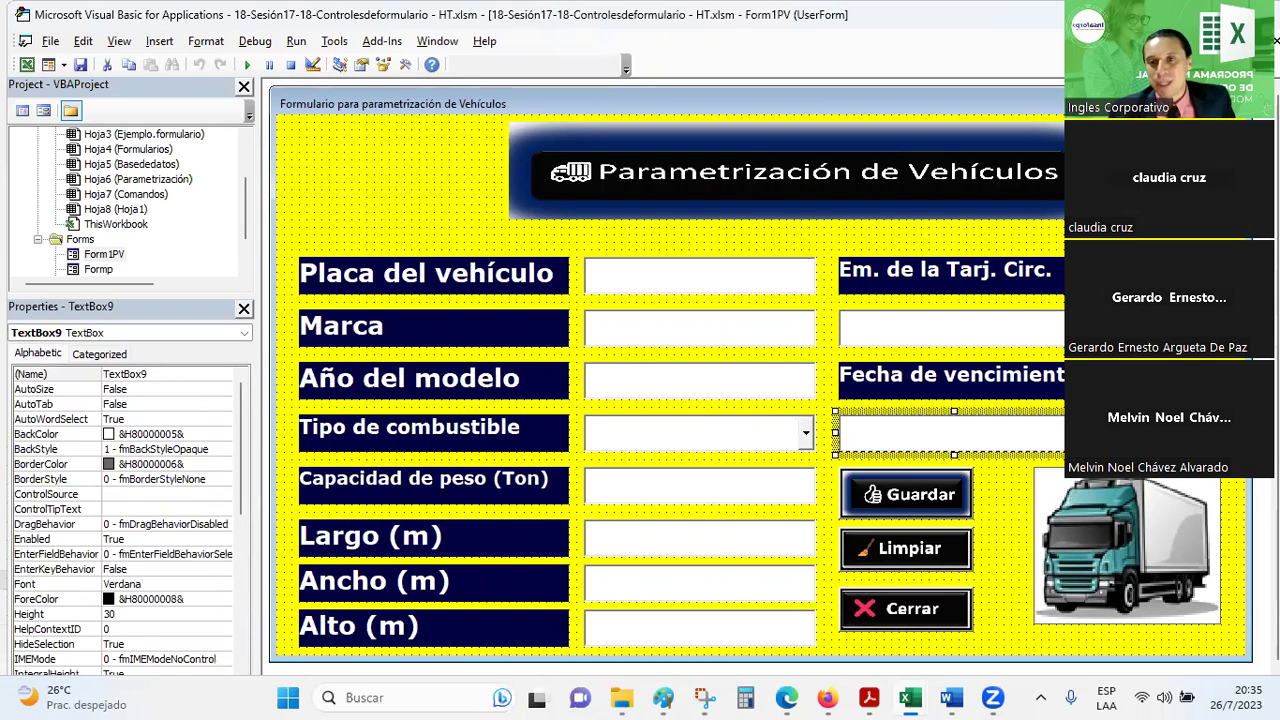
pyautogui.click(1022, 318)
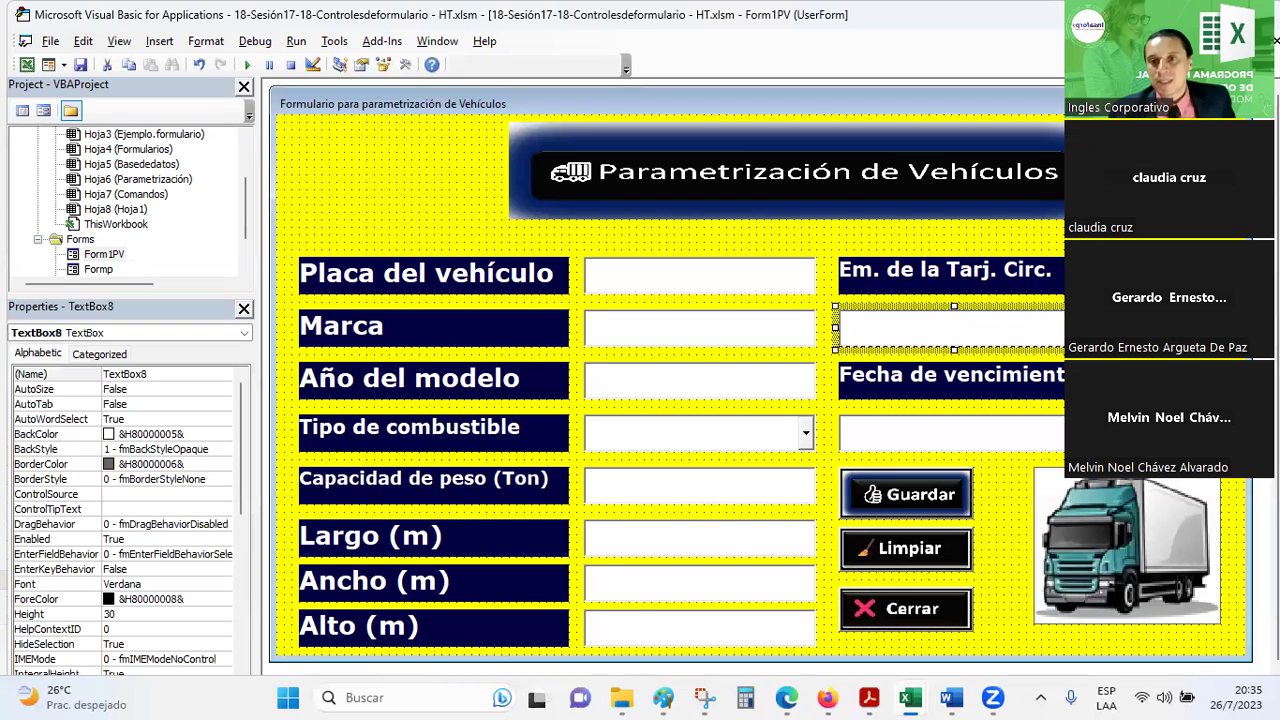
pyautogui.press('Escape')
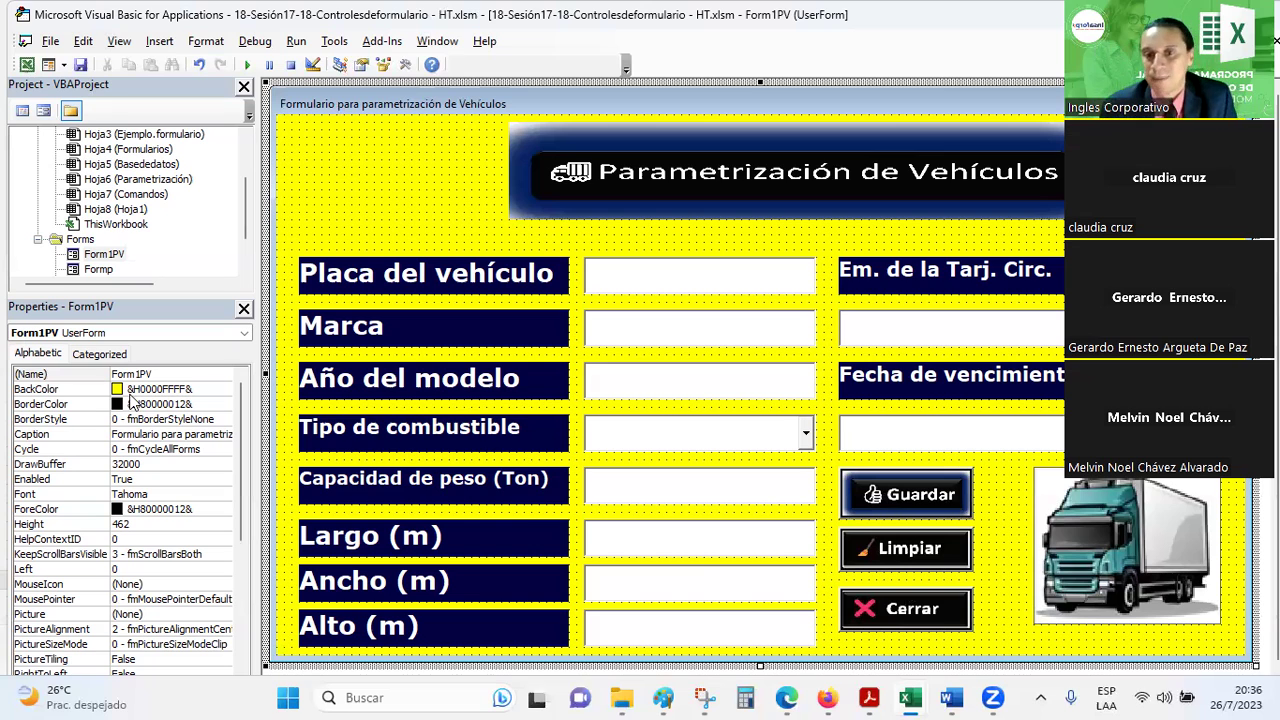
pyautogui.click(914, 616)
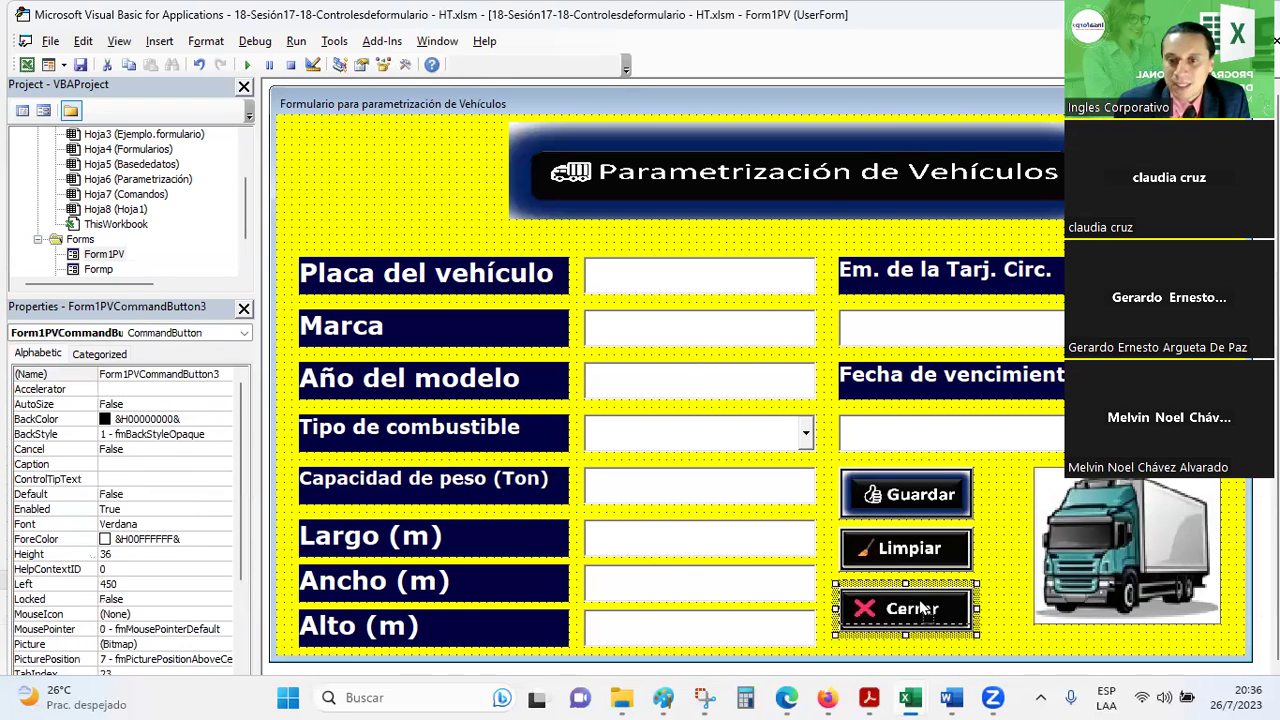
pyautogui.moveTo(920, 612); pyautogui.dragTo(920, 605)
pyautogui.click(1018, 594)
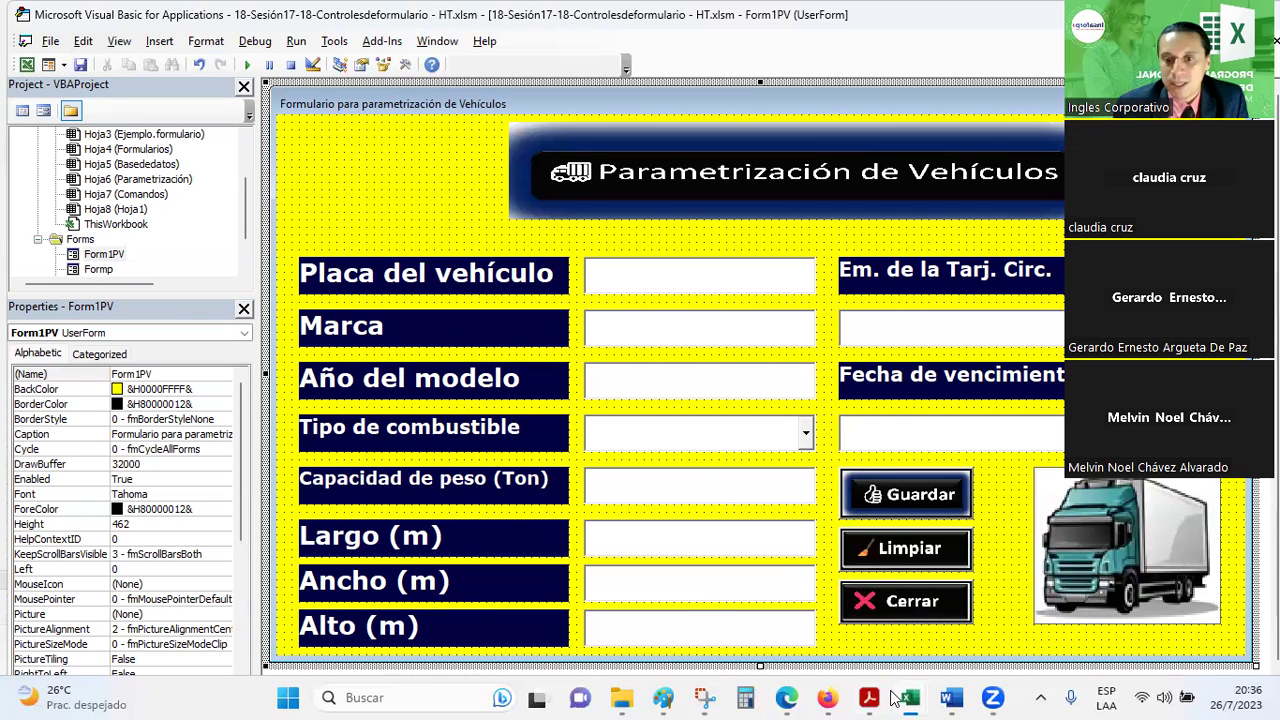
# - Switch to the Excel workbook and view the B7 code example on the Comandos sheet
pyautogui.moveTo(909, 697)
pyautogui.click(775, 558)
pyautogui.click(775, 558)
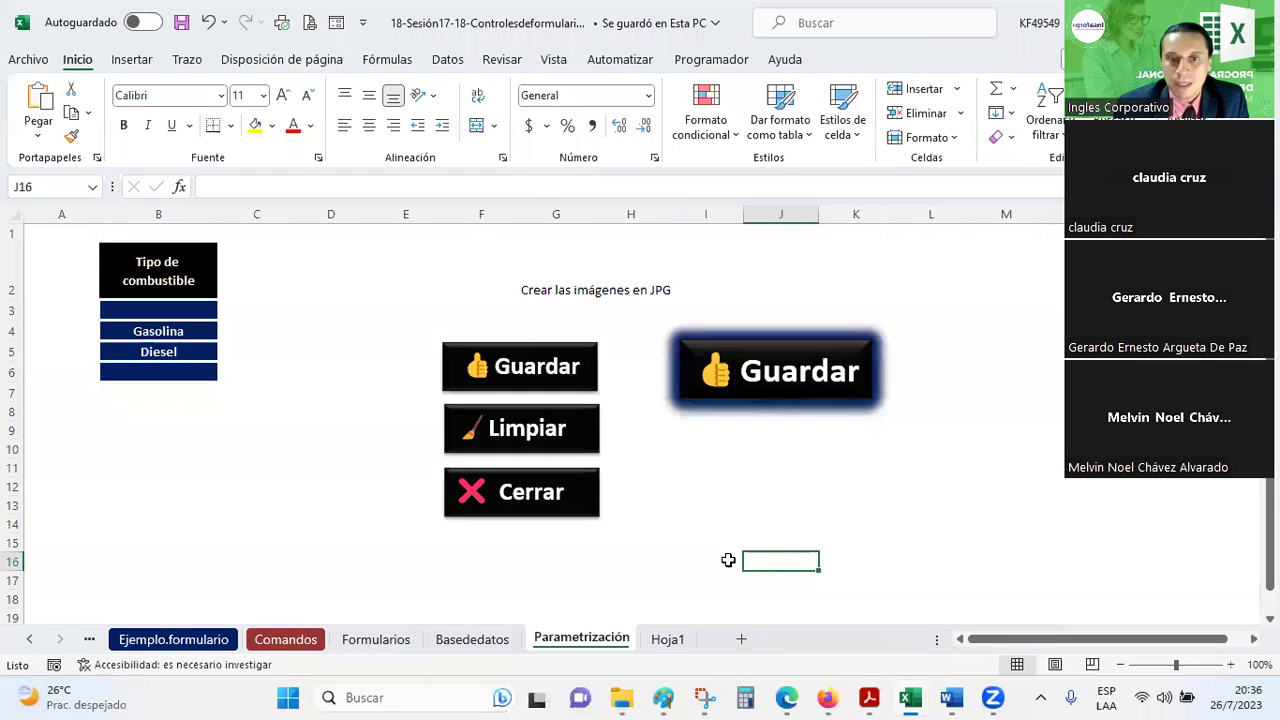
pyautogui.scroll(-1, 670, 528)
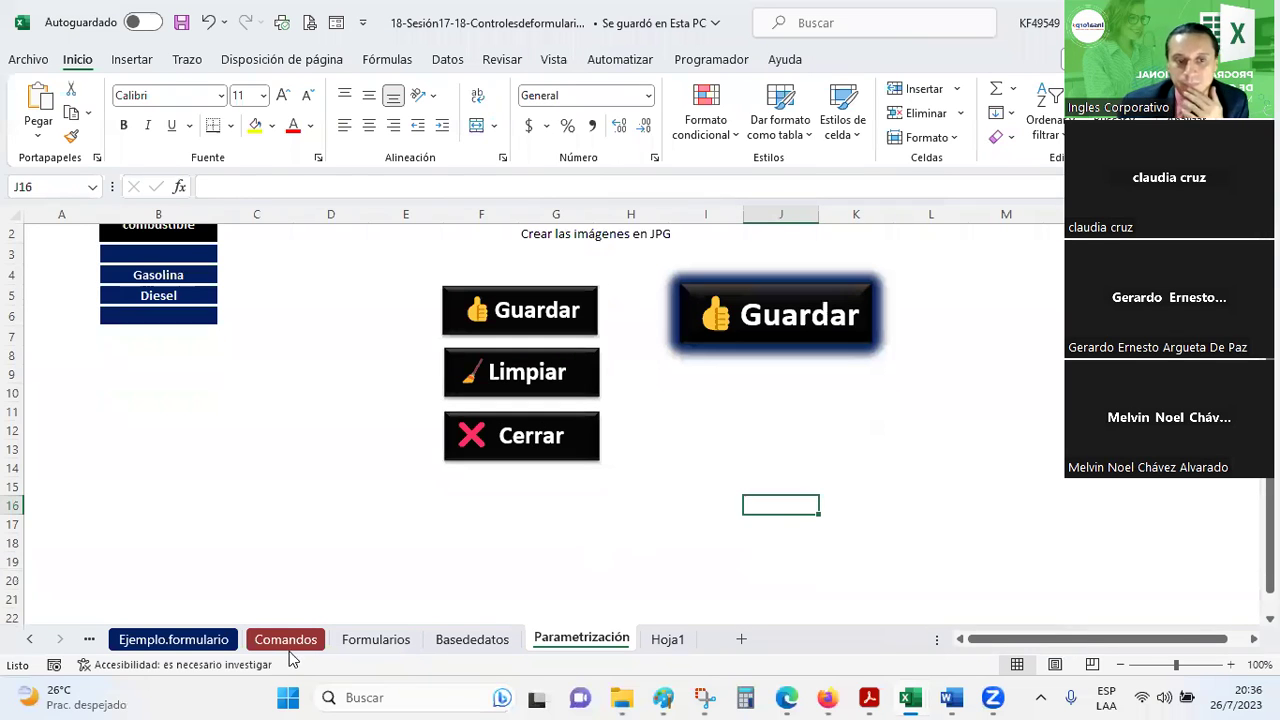
pyautogui.click(283, 641)
pyautogui.scroll(5, 413, 437)
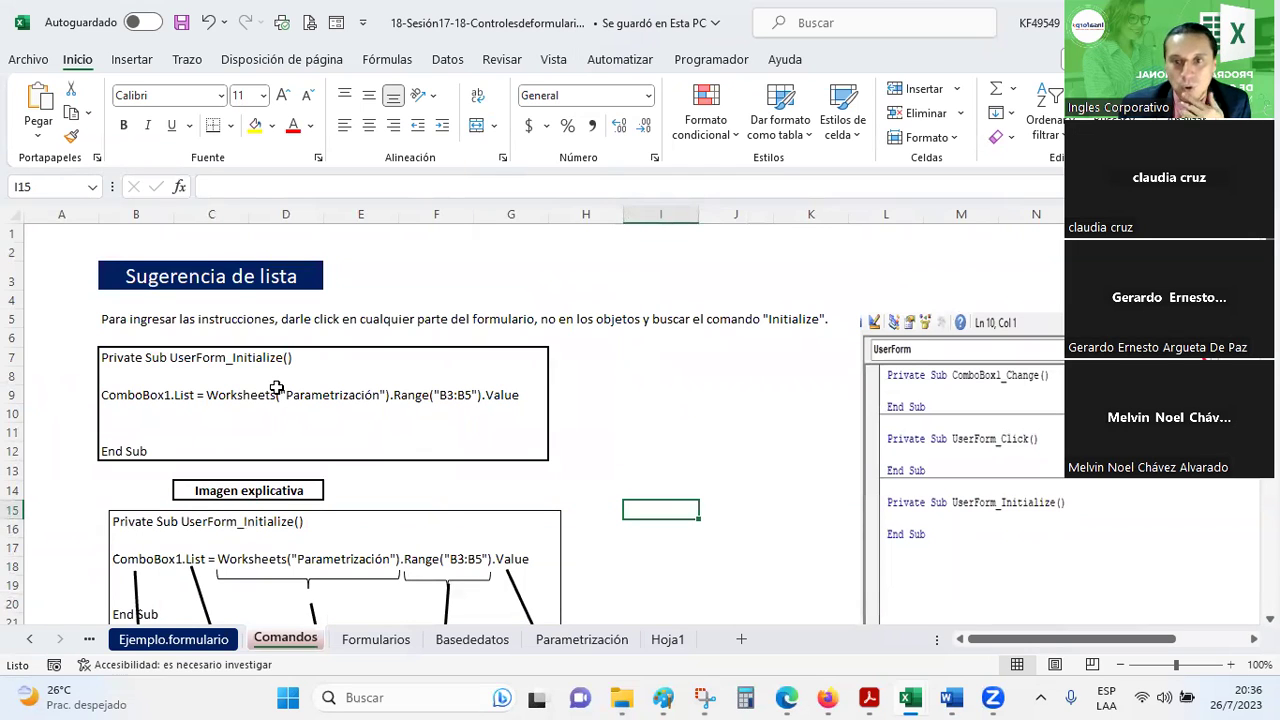
pyautogui.click(276, 388)
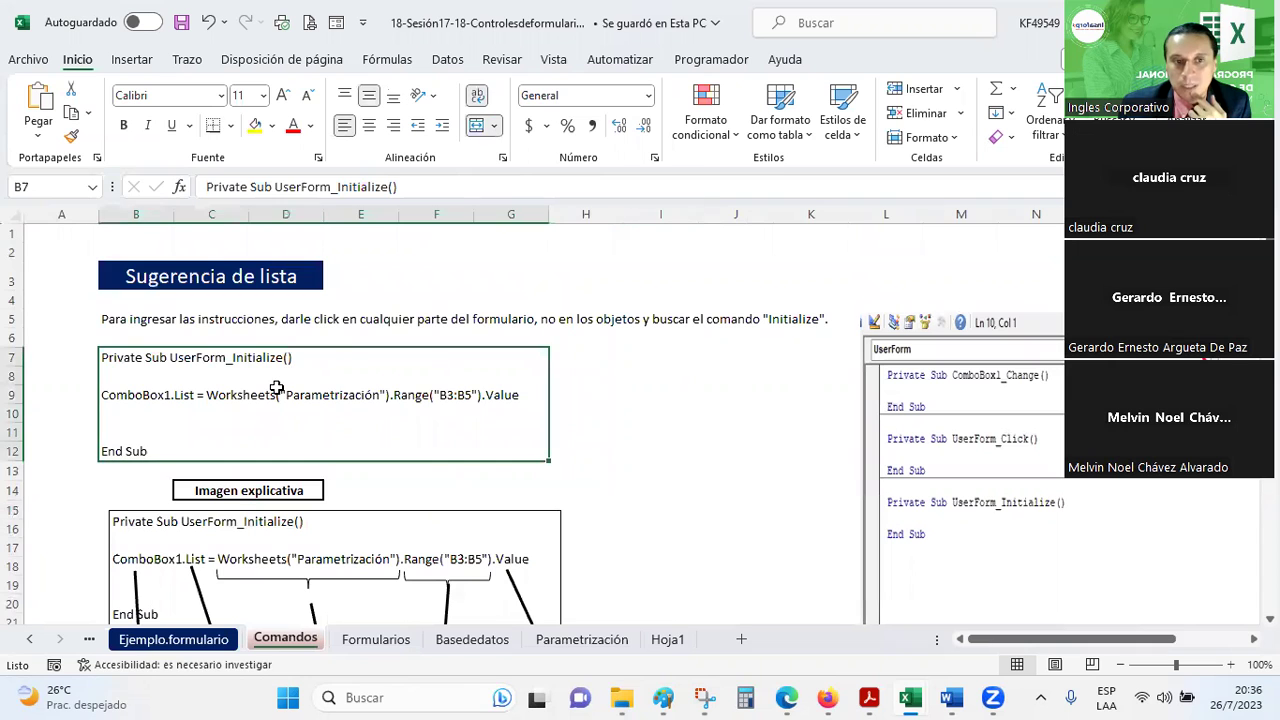
pyautogui.click(828, 468)
pyautogui.click(445, 395)
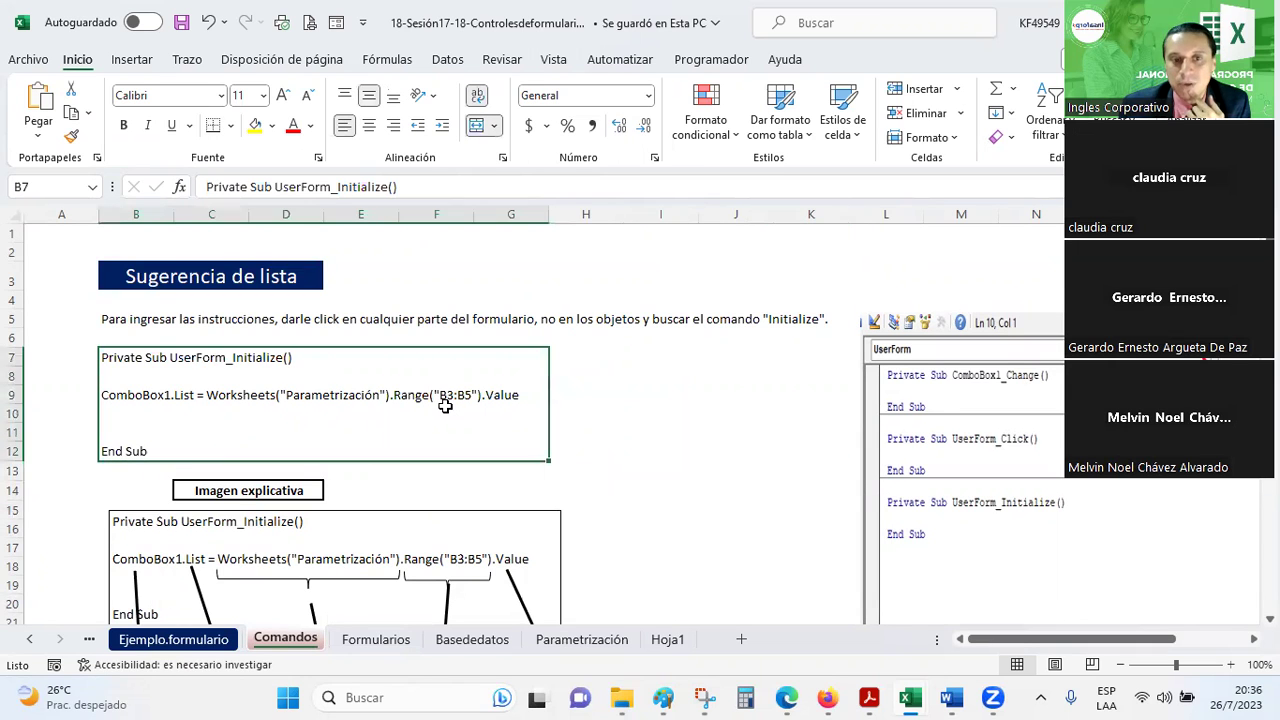
# - Inspect the explanatory diagram picture below the B7 code example
pyautogui.scroll(-1, 440, 400)
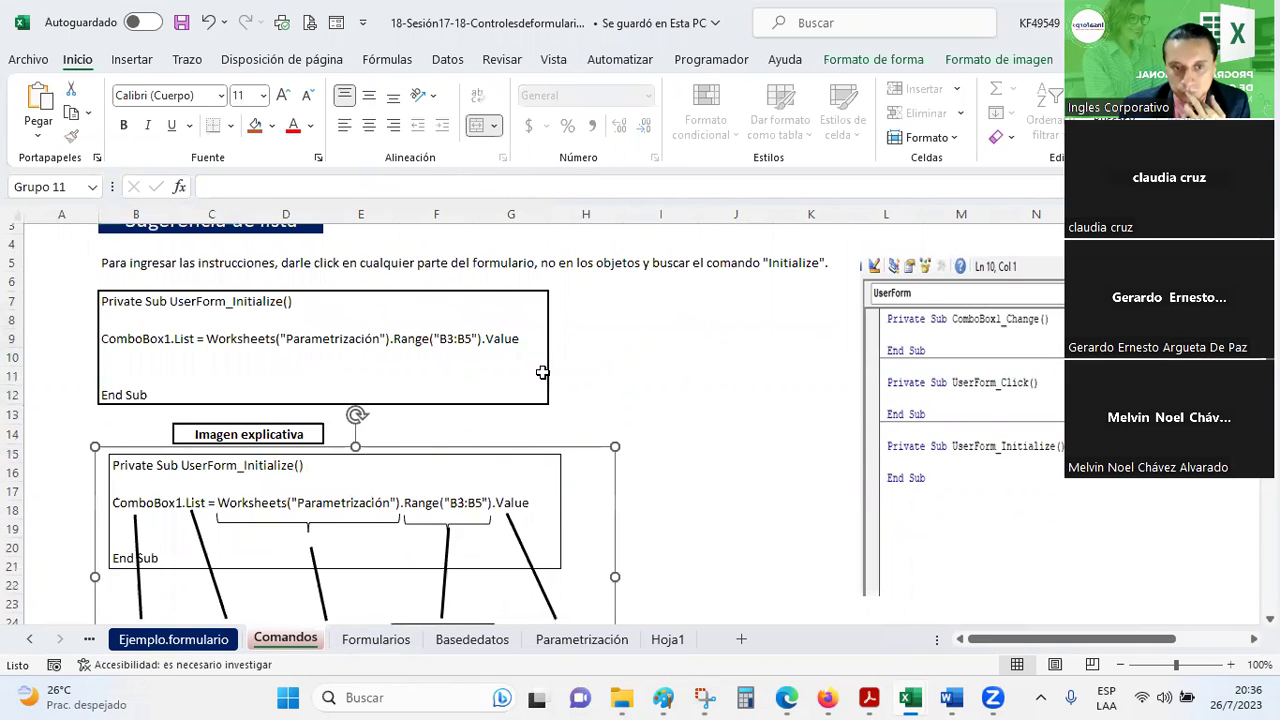
pyautogui.scroll(-3, 541, 372)
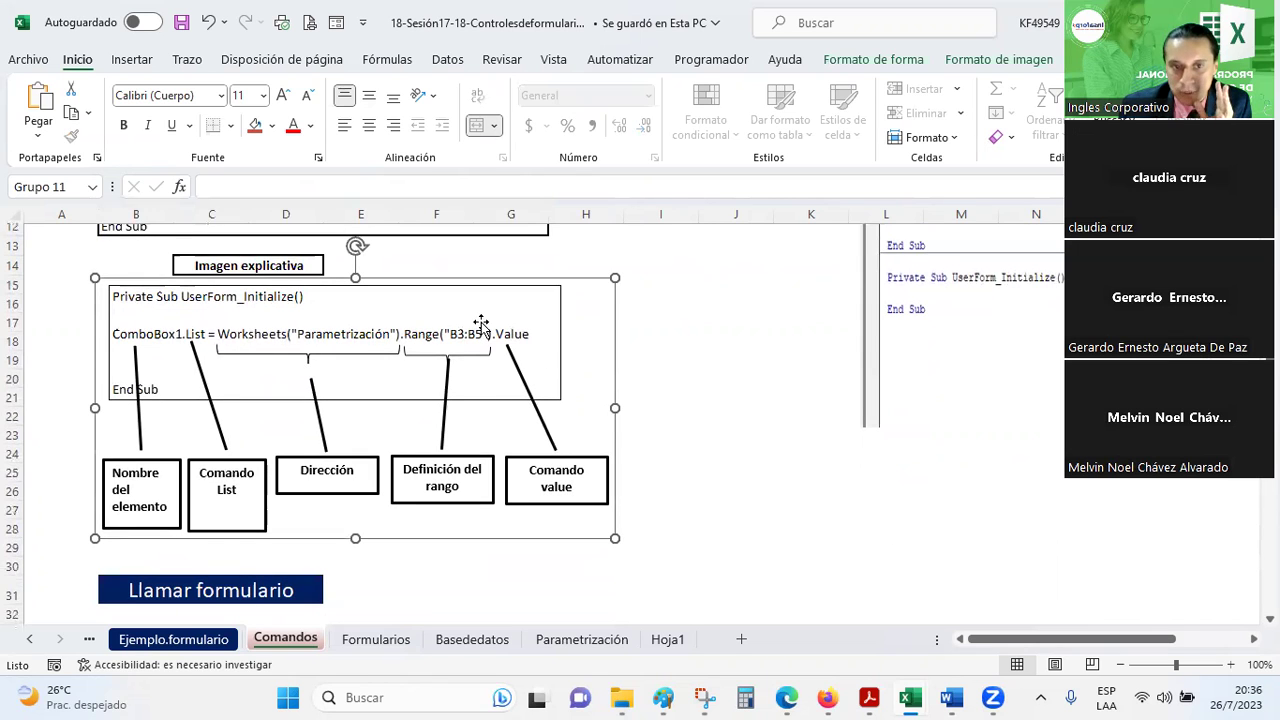
pyautogui.click(525, 338)
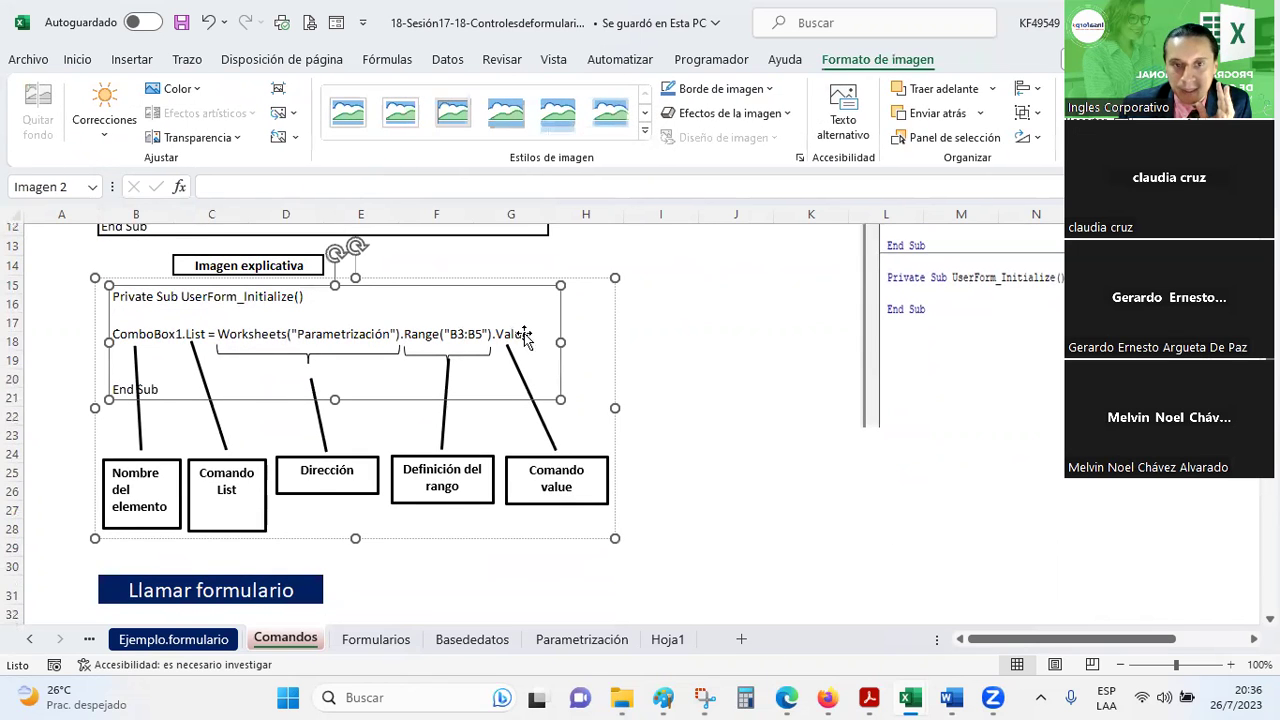
pyautogui.scroll(2, 530, 330)
pyautogui.click(314, 320)
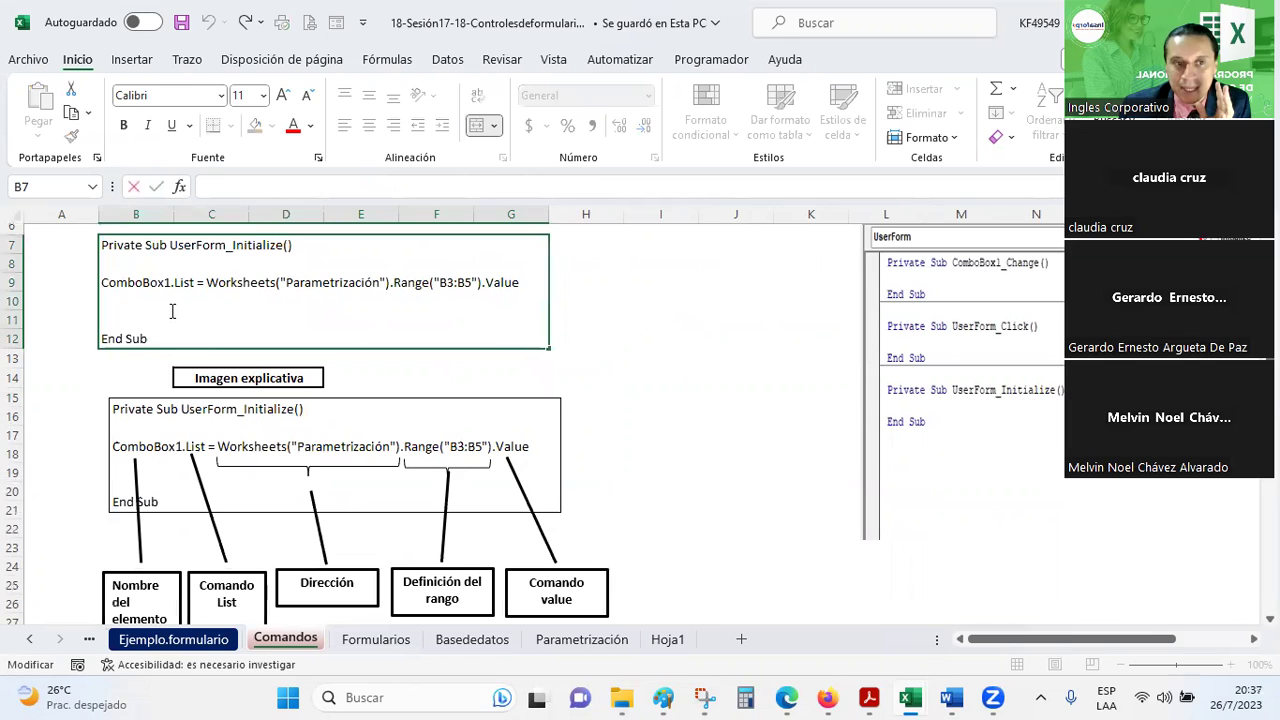
pyautogui.click(415, 443)
pyautogui.click(818, 416)
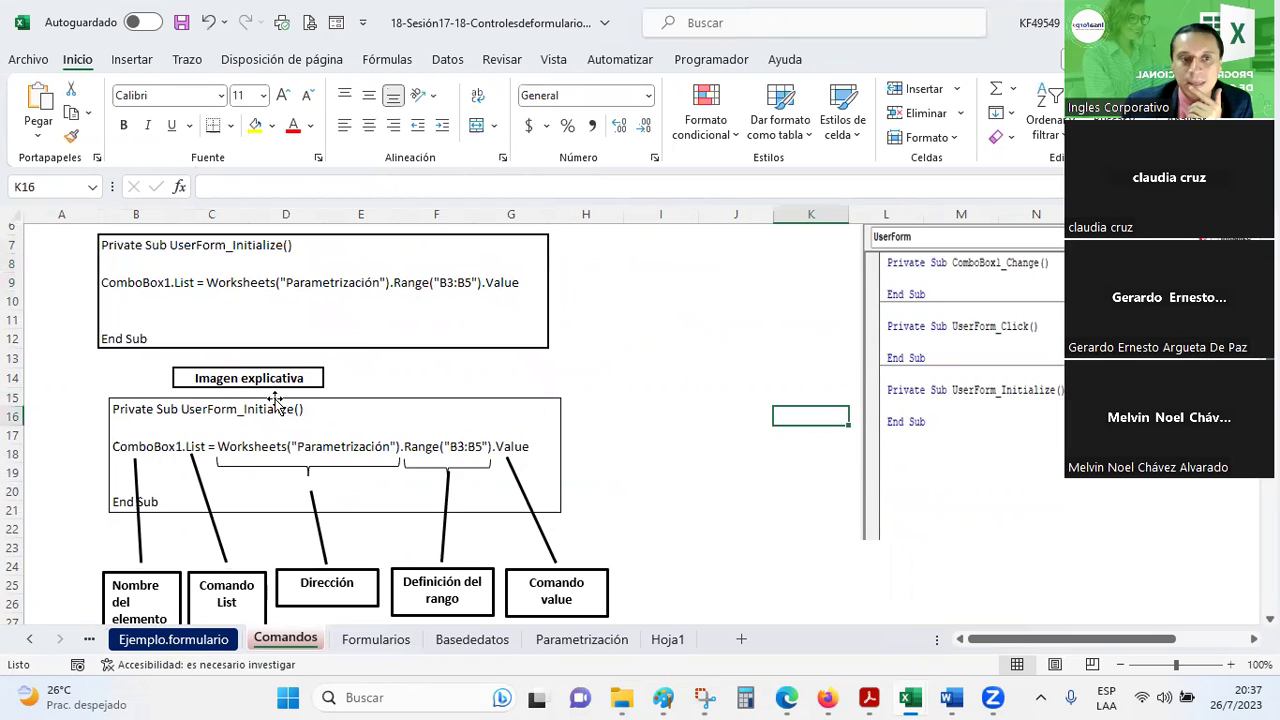
# - Fill the Imagen explicativa heading cell dark red
pyautogui.click(236, 381)
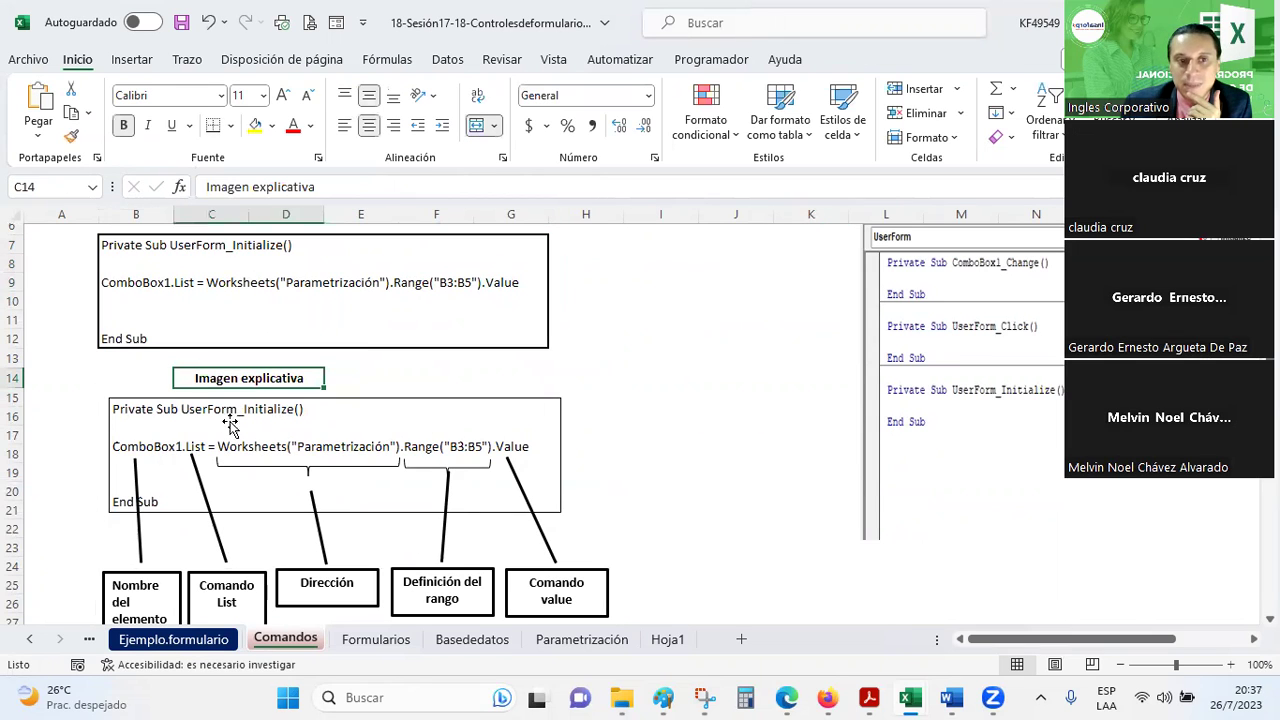
pyautogui.click(271, 125)
pyautogui.click(255, 302)
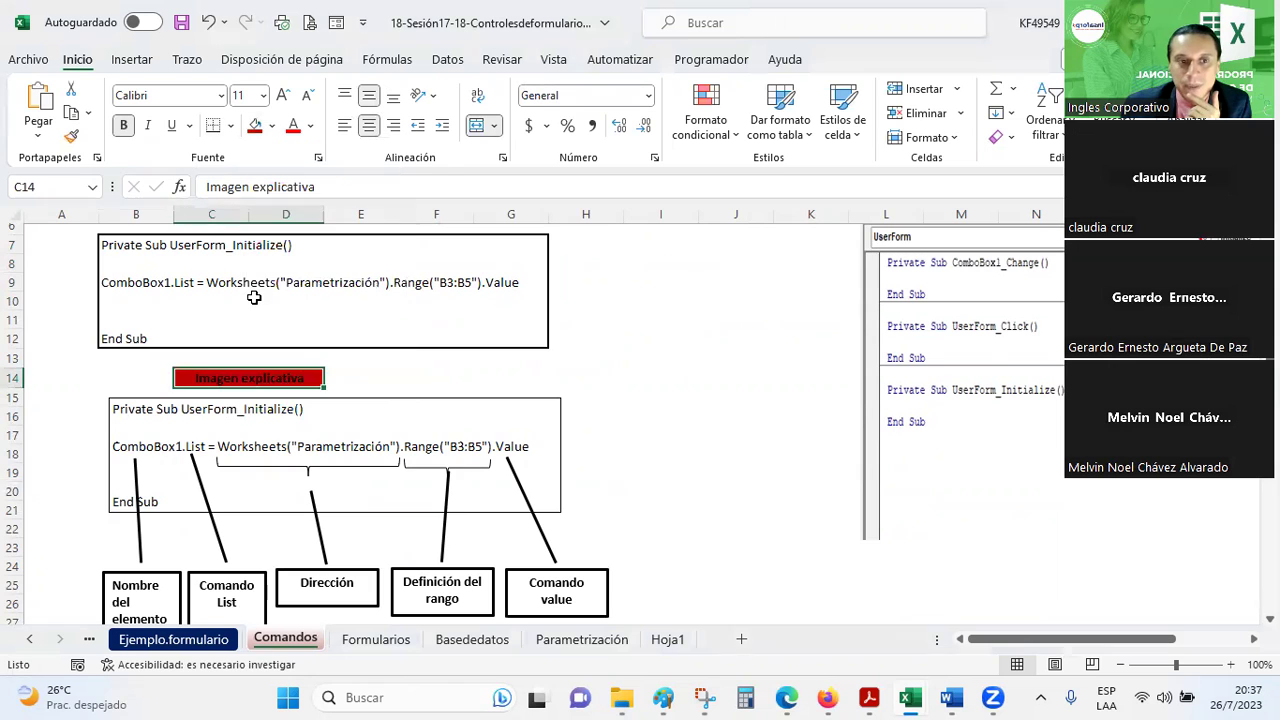
pyautogui.scroll(1, 261, 381)
pyautogui.scroll(1, 261, 381)
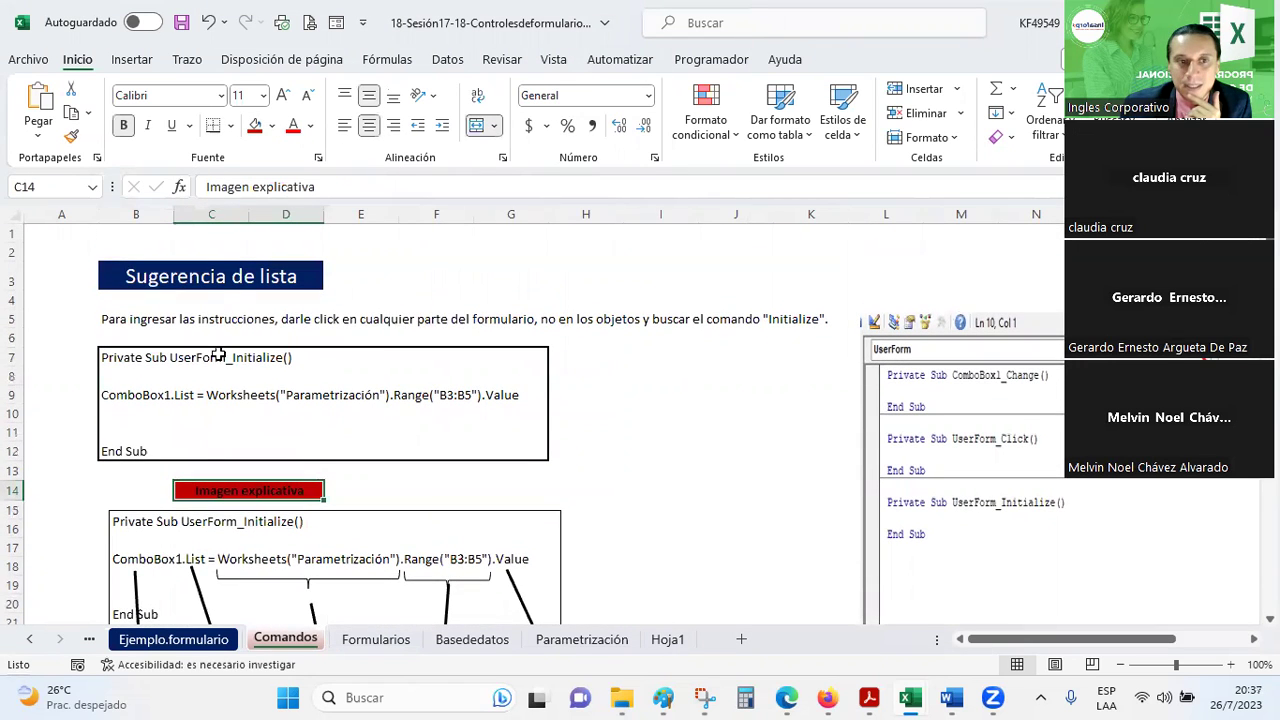
# - Review the B7 code example again, then bring the VBA editor back to front
pyautogui.click(216, 368)
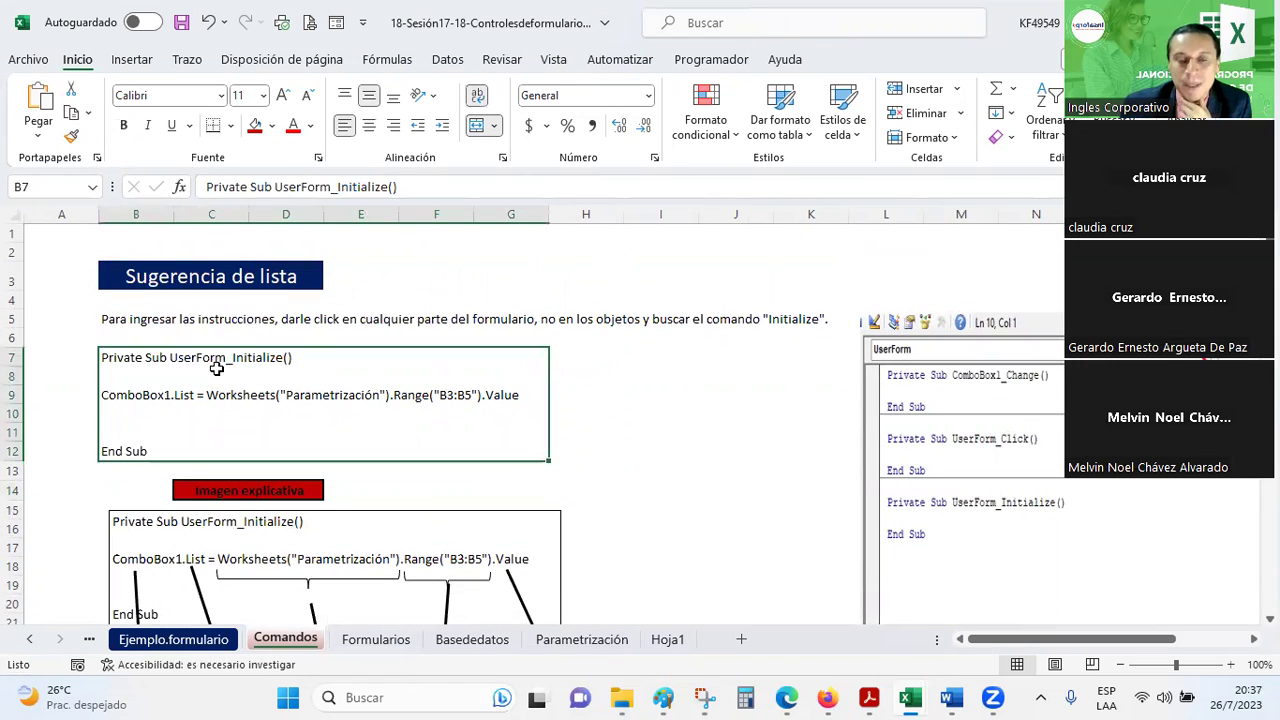
pyautogui.scroll(-2, 216, 367)
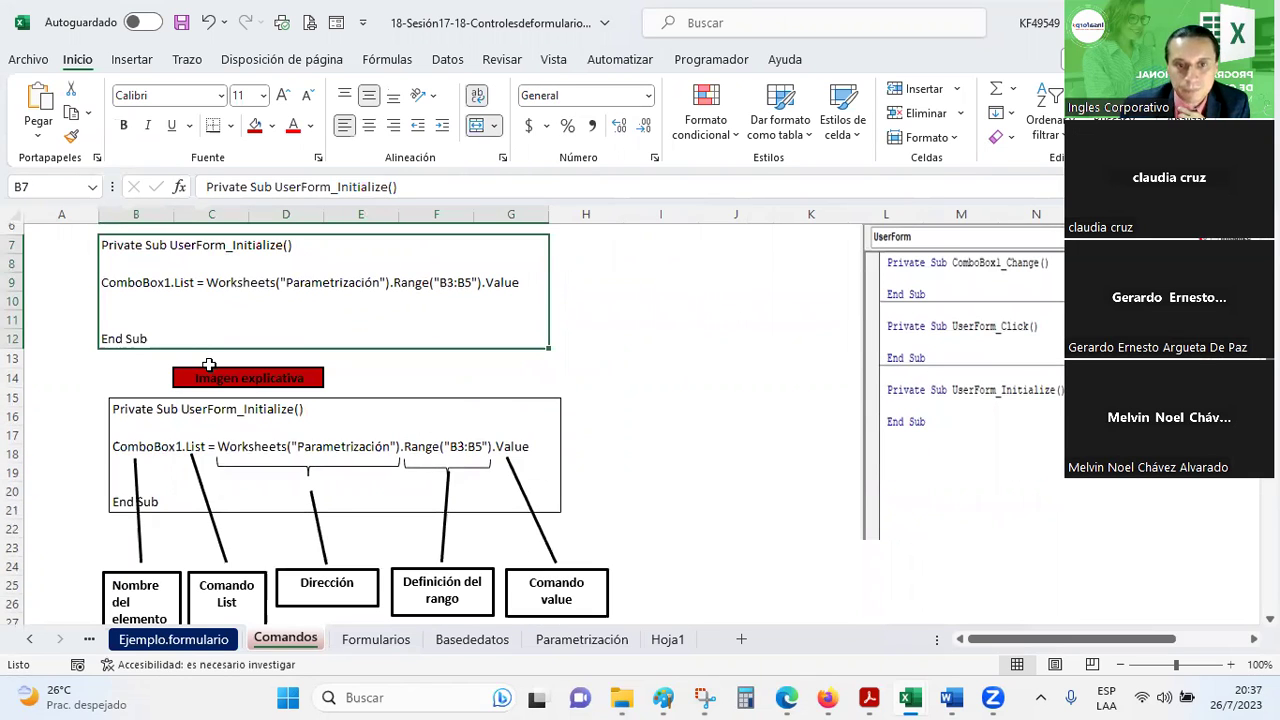
pyautogui.scroll(-3, 209, 365)
pyautogui.scroll(5, 210, 368)
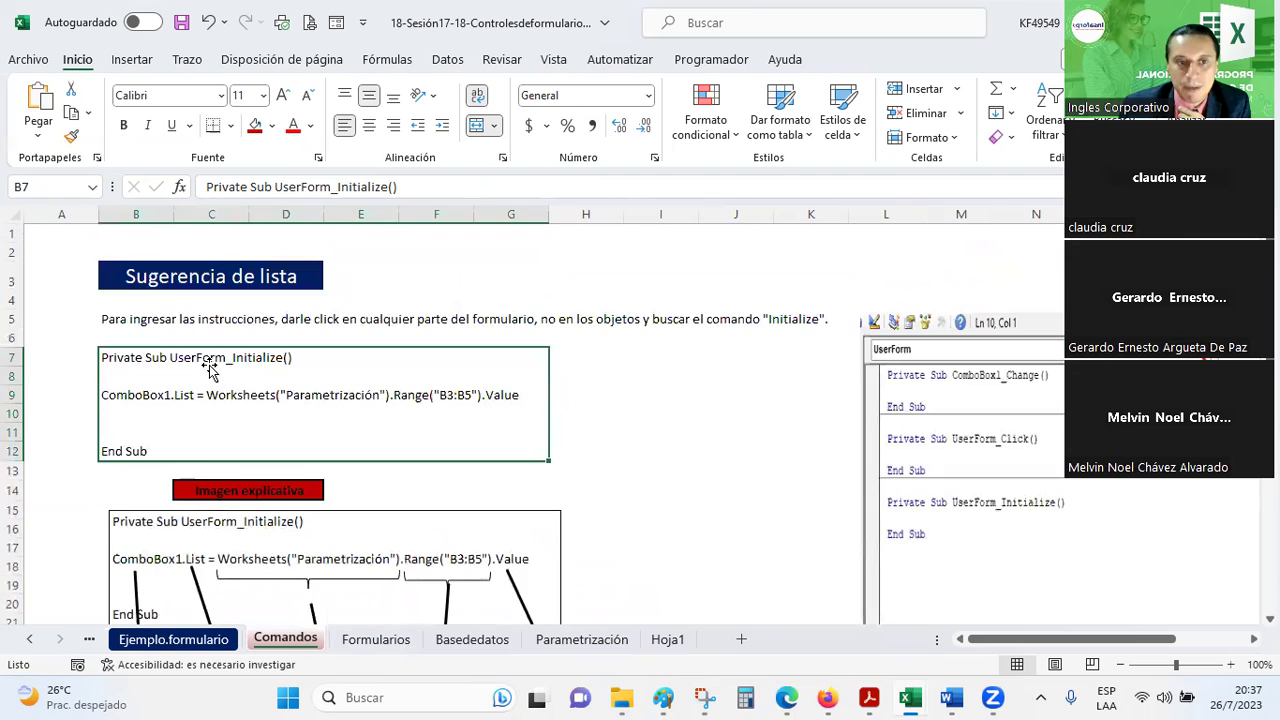
pyautogui.scroll(-2, 209, 368)
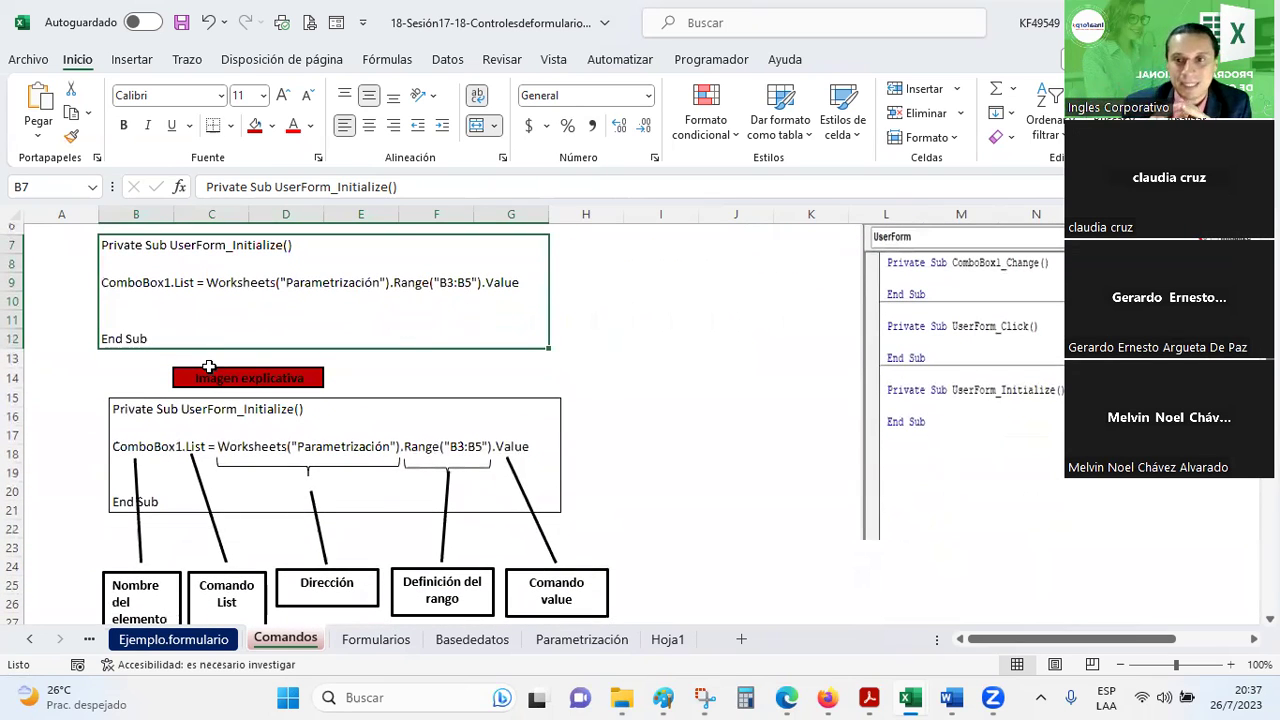
pyautogui.moveTo(910, 698)
pyautogui.click(980, 640)
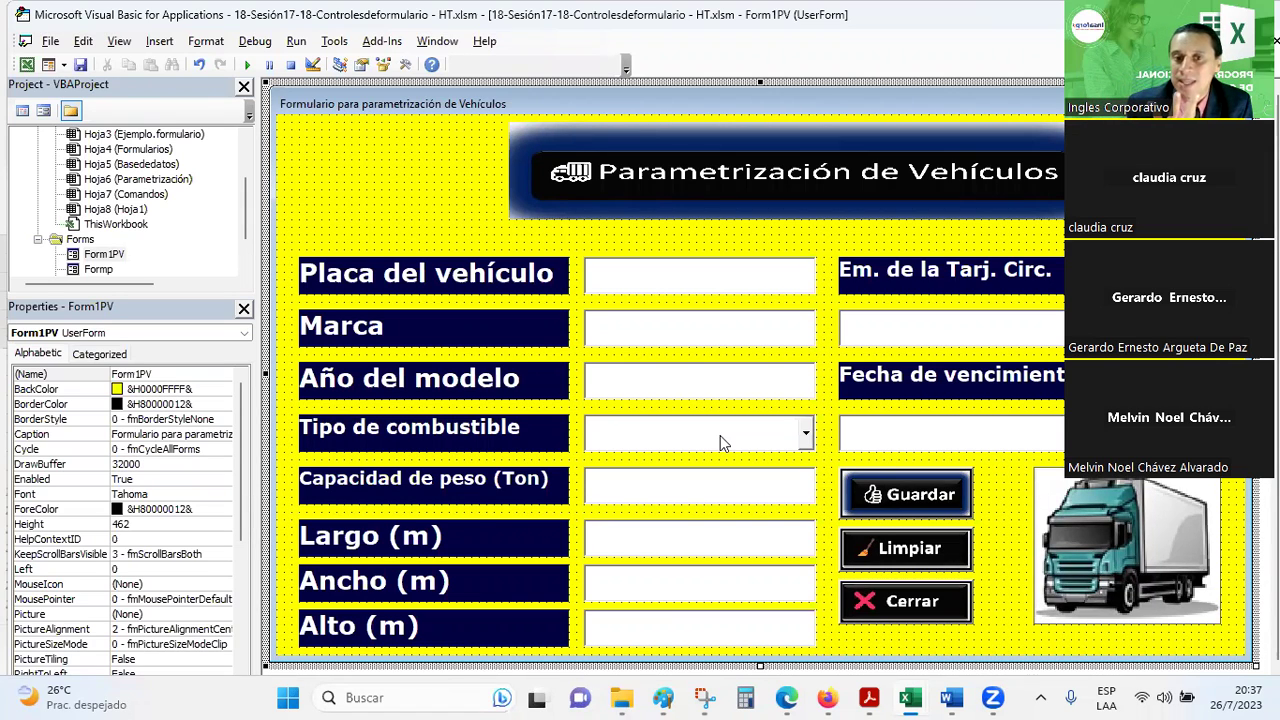
pyautogui.hotkey('alt', 'Tab')
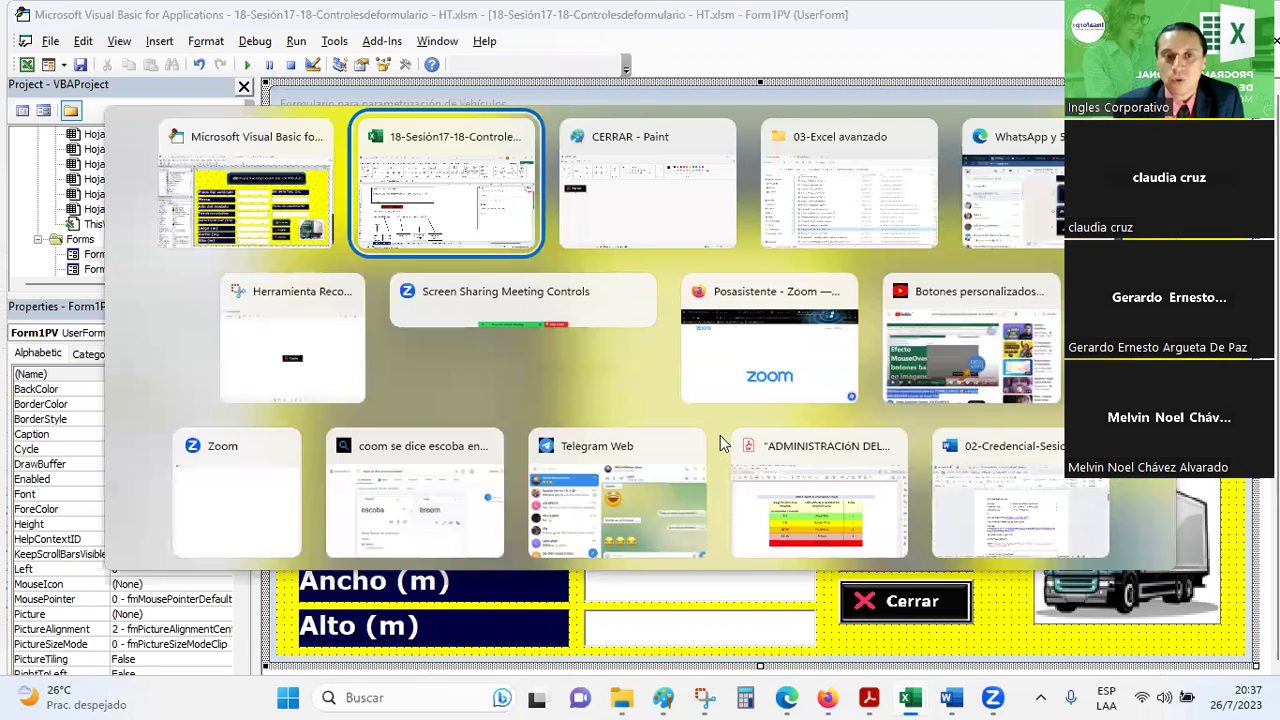
pyautogui.click(640, 377)
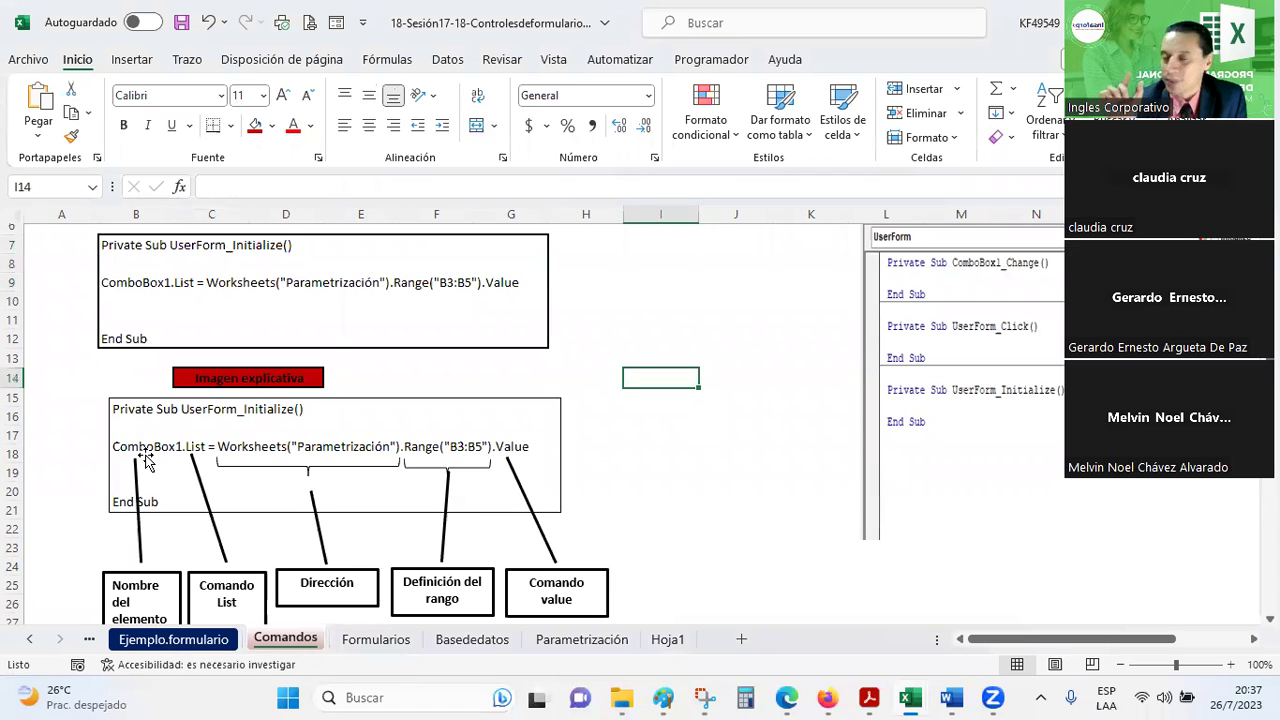
pyautogui.hotkey('alt', 'Tab')
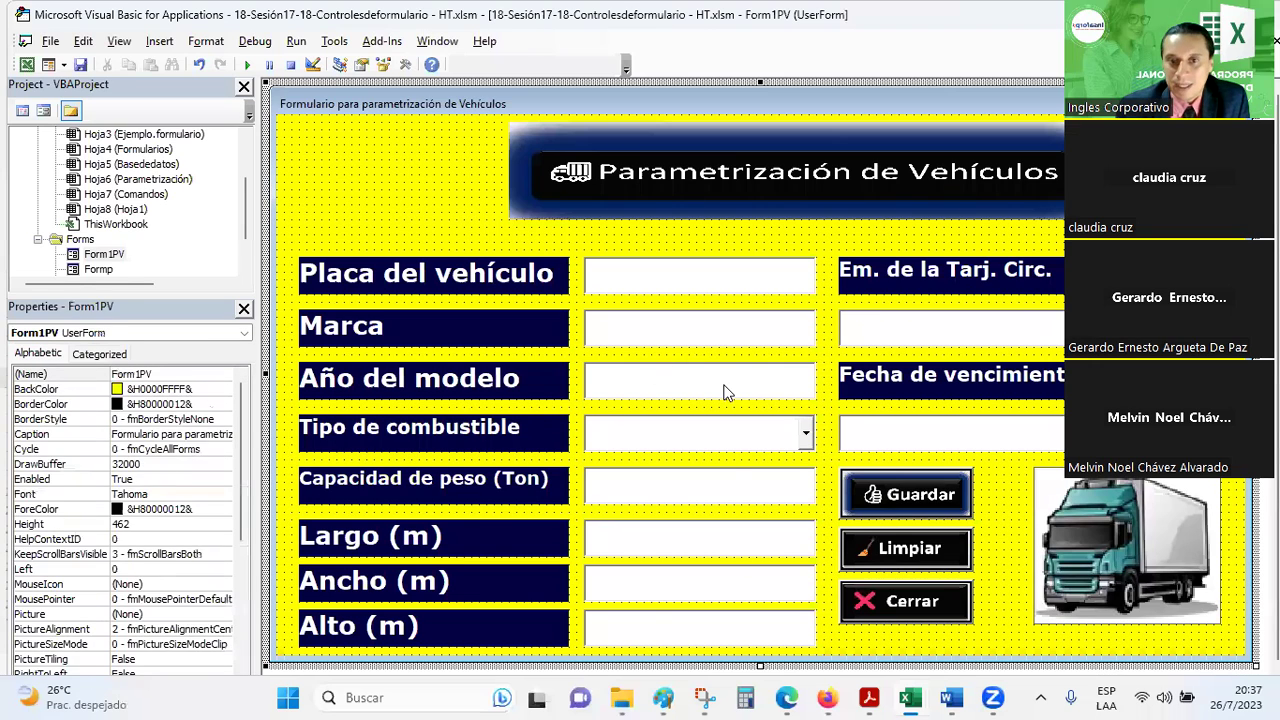
pyautogui.click(727, 392)
pyautogui.click(724, 441)
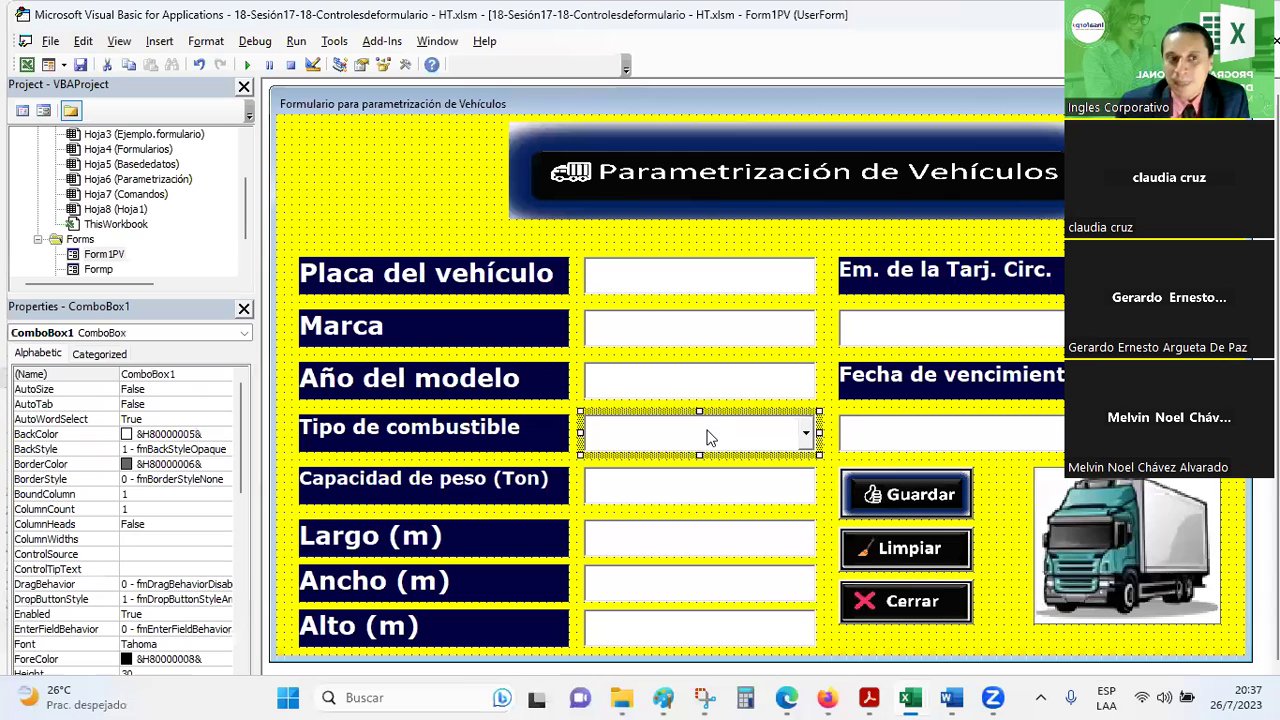
# - Take the Form1PV prefix from the Marca label's name and apply it to TextBox1
pyautogui.click(596, 381)
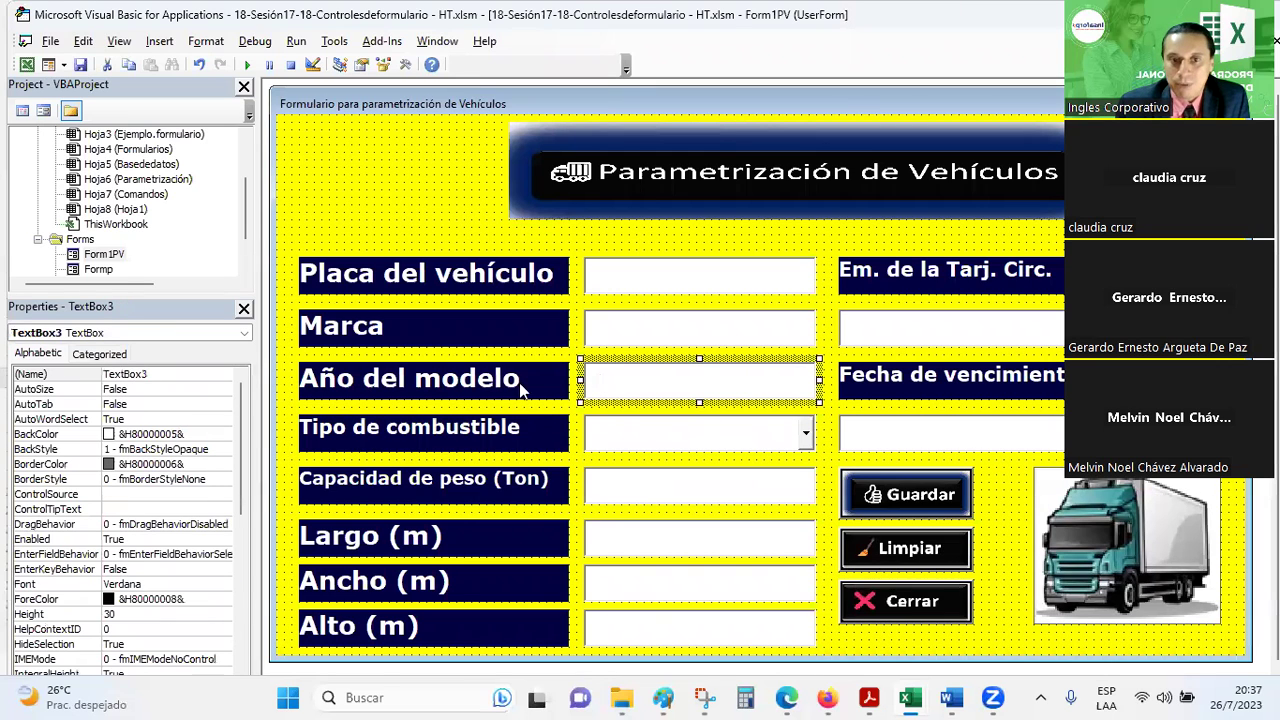
pyautogui.click(637, 426)
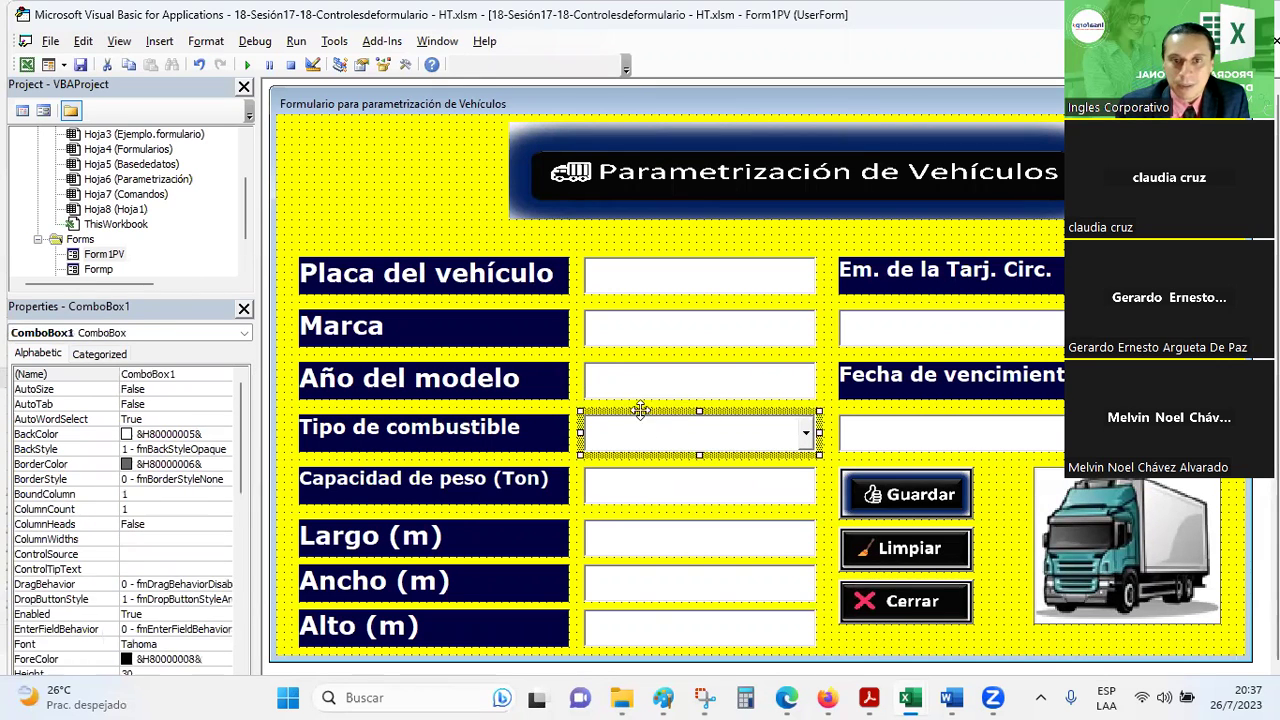
pyautogui.click(622, 279)
pyautogui.click(520, 336)
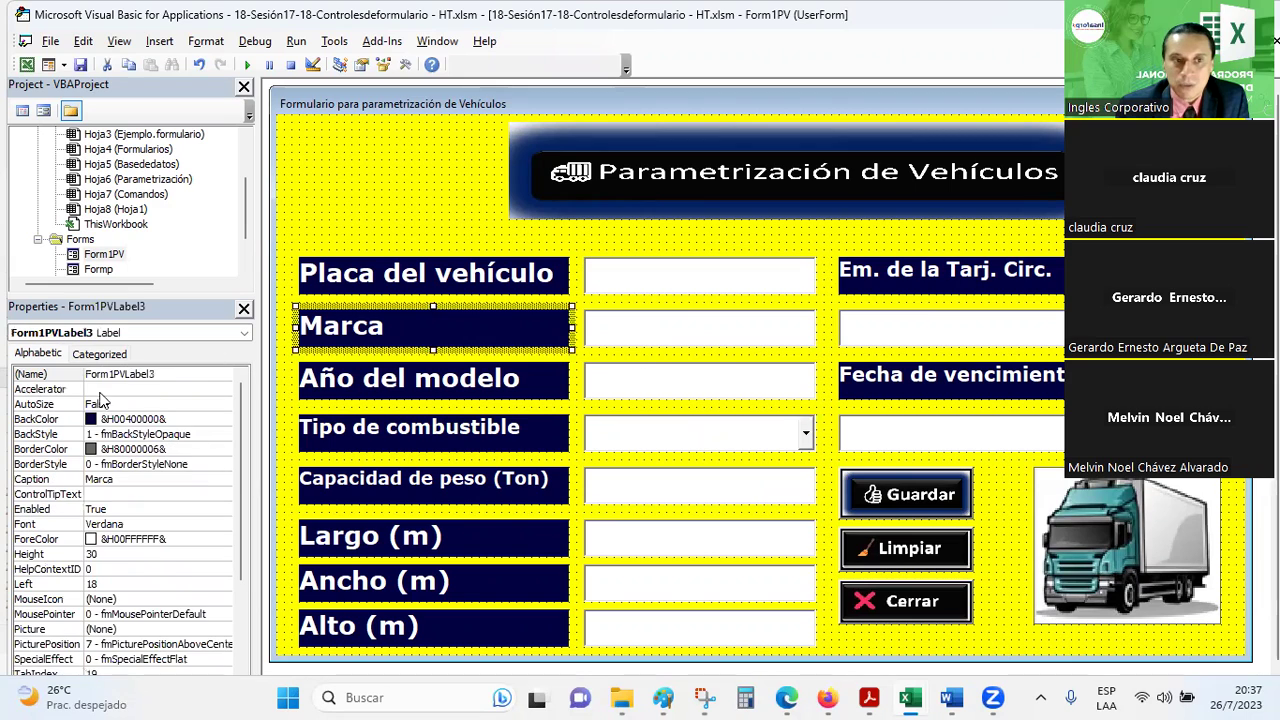
pyautogui.moveTo(123, 373); pyautogui.dragTo(8, 370)
pyautogui.hotkey('ctrl', 'c')
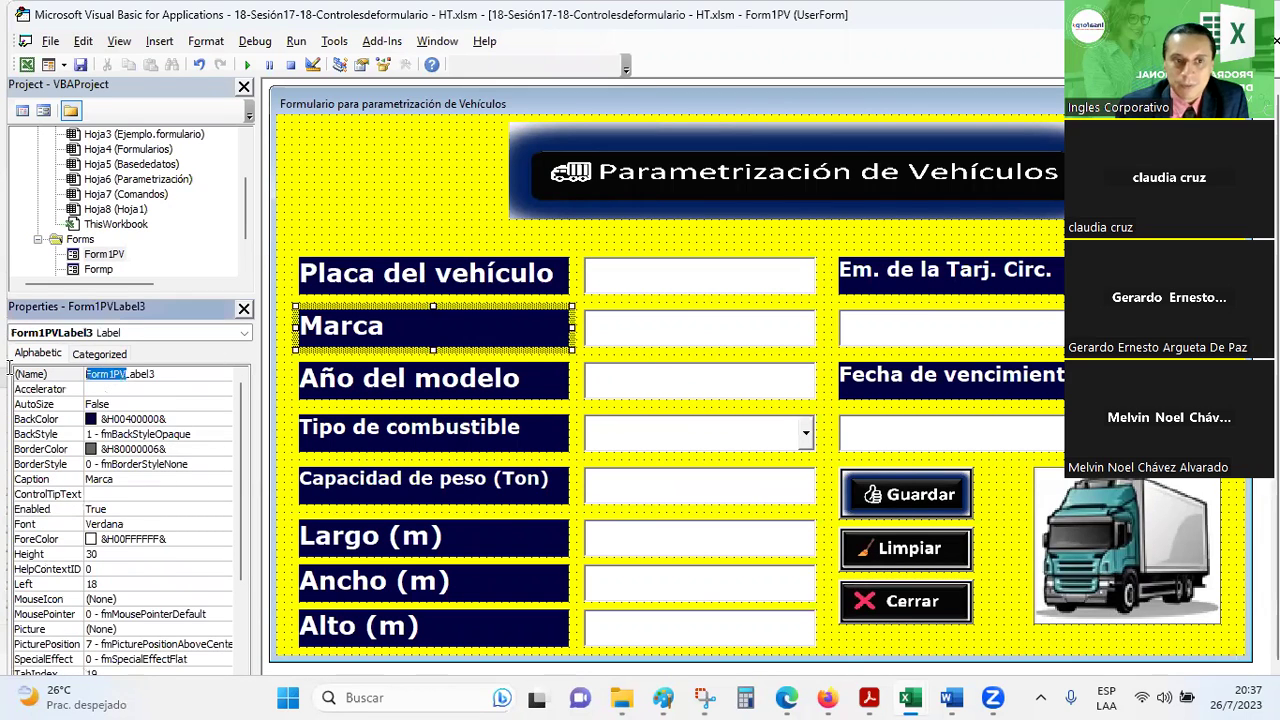
pyautogui.click(643, 285)
pyautogui.click(105, 373)
pyautogui.hotkey('ctrl', 'v')
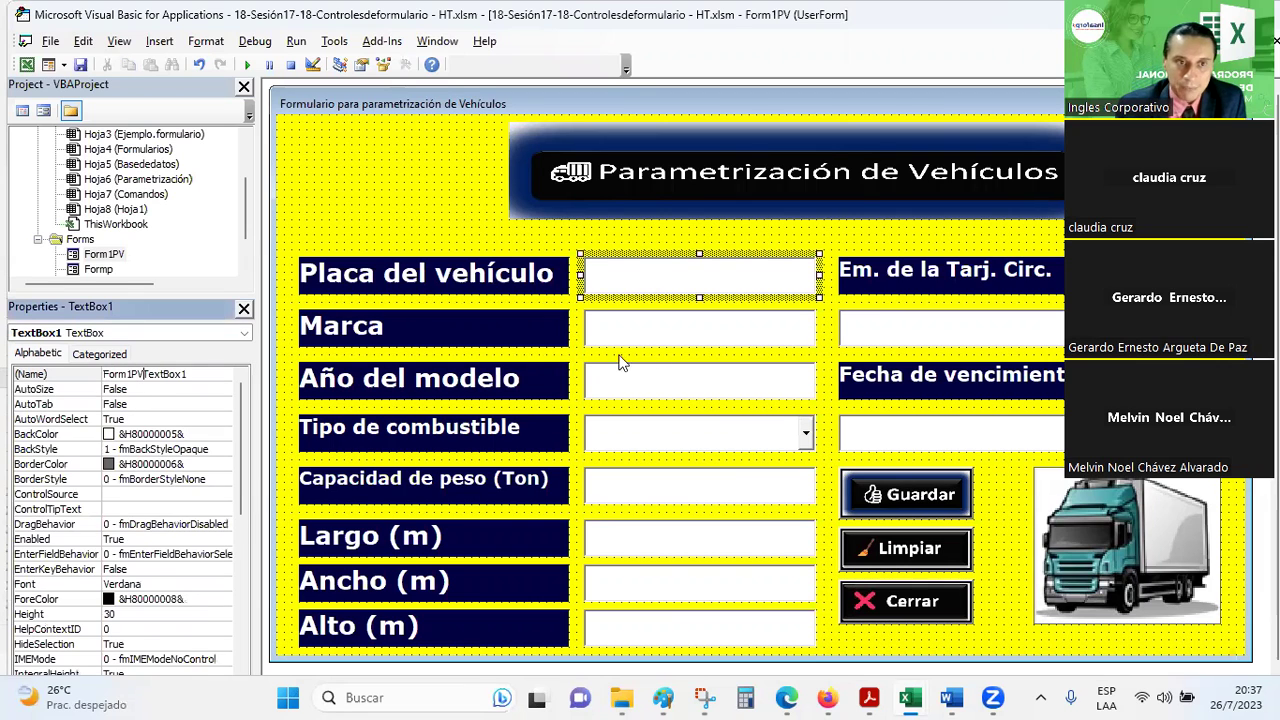
# - Add the Form1PV prefix to the names of TextBox2, TextBox3, ComboBox1 and TextBox4
pyautogui.click(674, 340)
pyautogui.click(105, 373)
pyautogui.hotkey('ctrl', 'v')
pyautogui.click(668, 388)
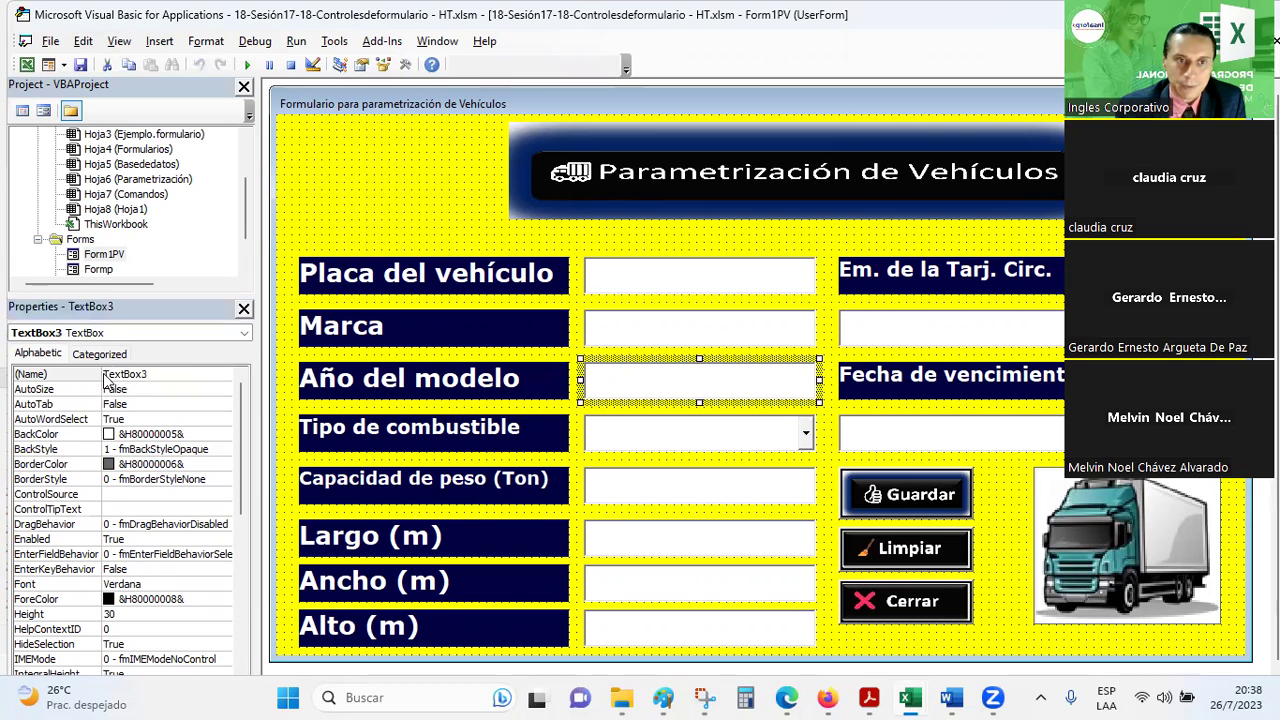
pyautogui.click(104, 378)
pyautogui.hotkey('ctrl', 'v')
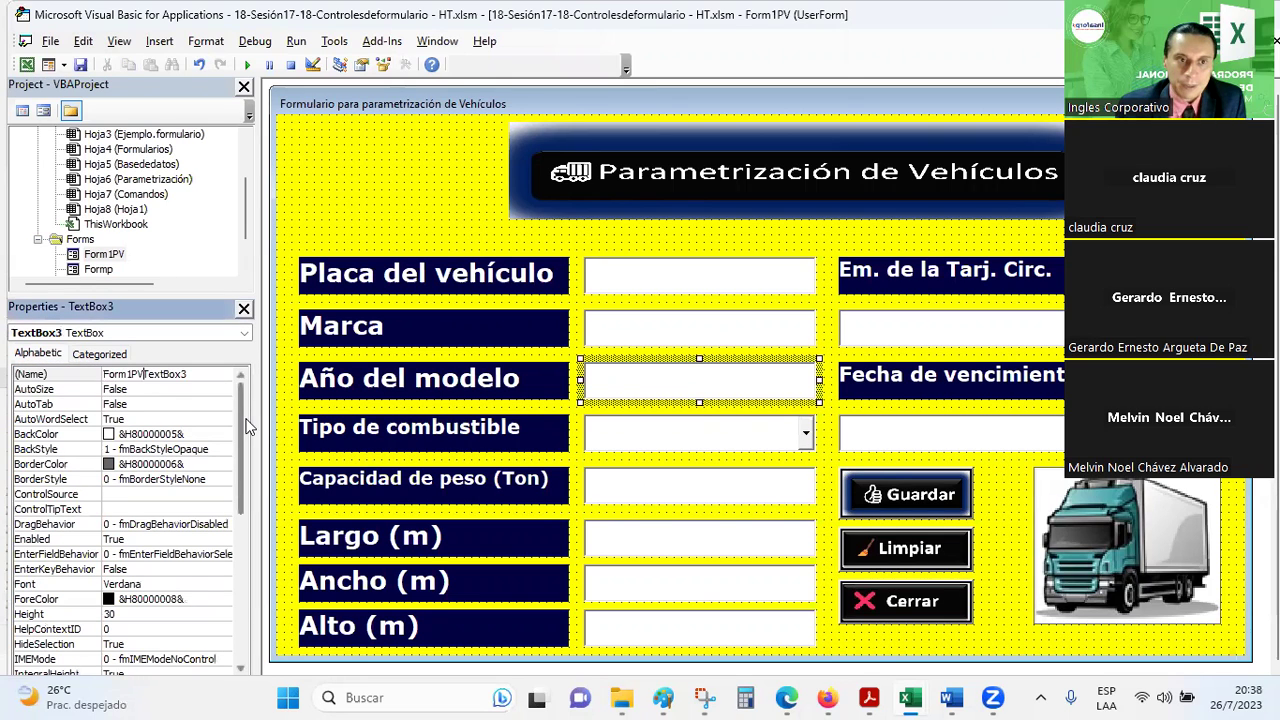
pyautogui.click(643, 432)
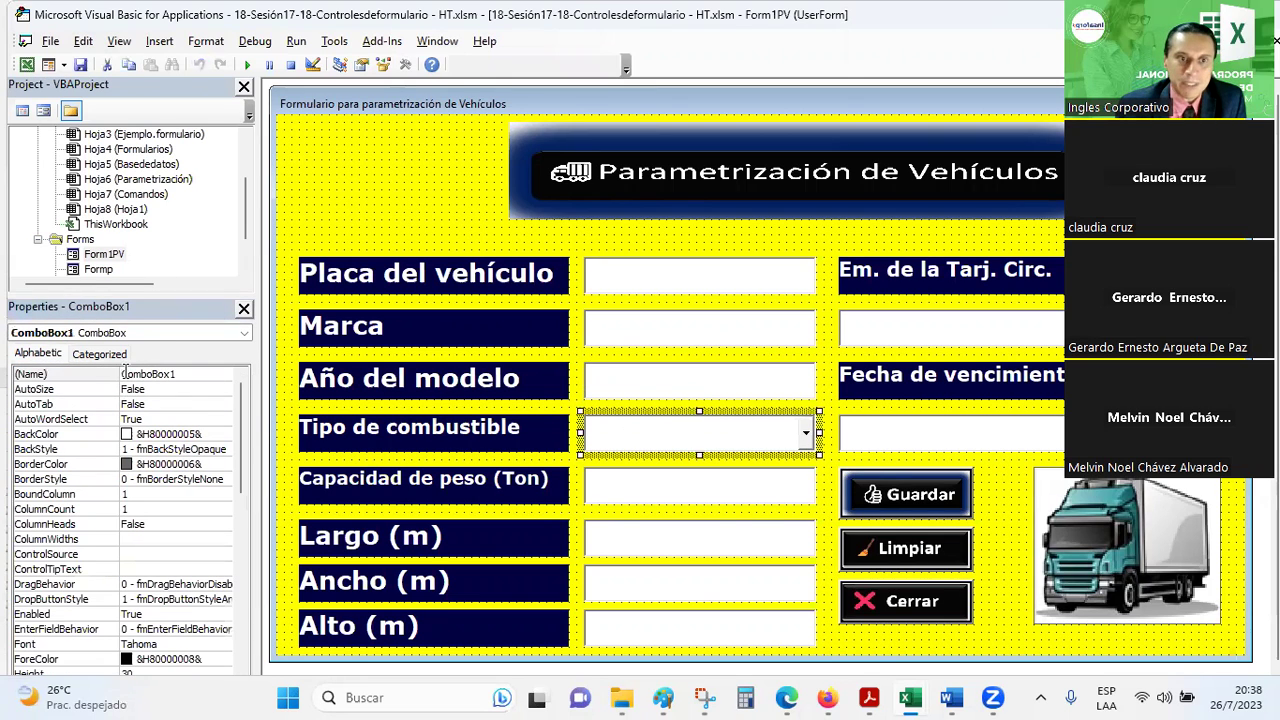
pyautogui.click(123, 373)
pyautogui.hotkey('ctrl', 'v')
pyautogui.click(703, 495)
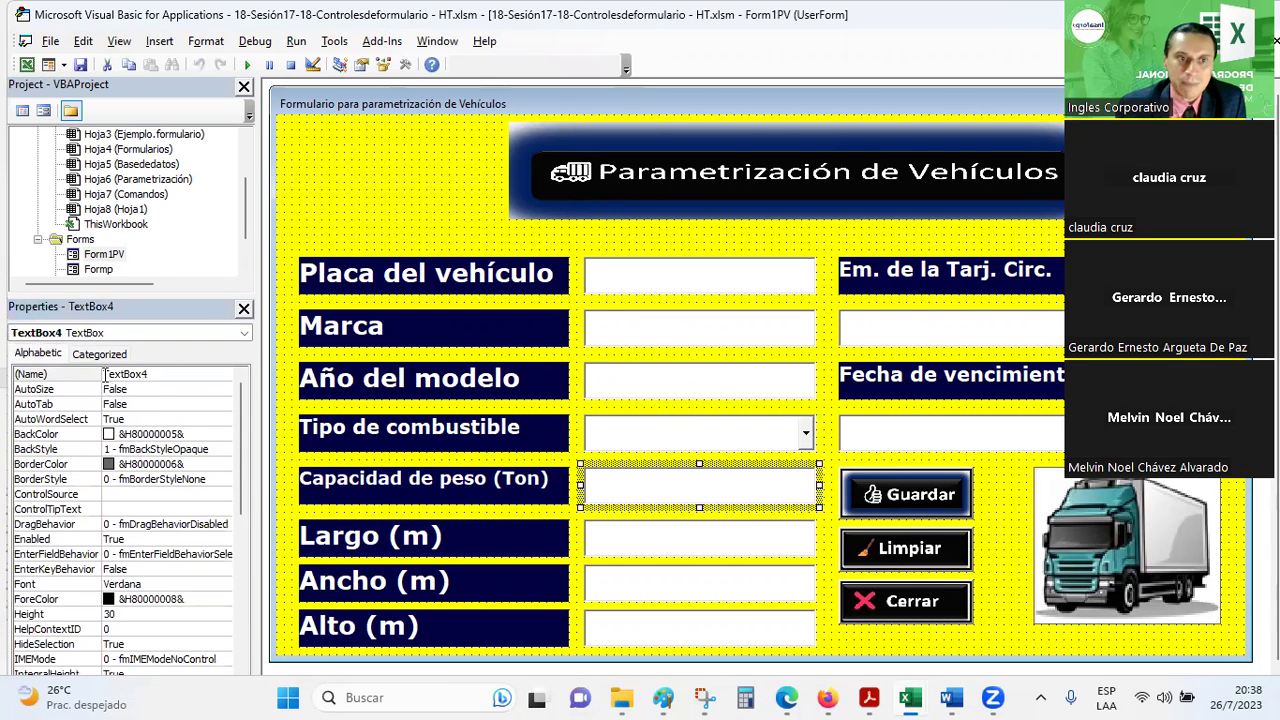
pyautogui.click(105, 374)
pyautogui.hotkey('ctrl', 'v')
# - Add the Form1PV prefix to the names of TextBox5, TextBox6 and TextBox7
pyautogui.click(609, 536)
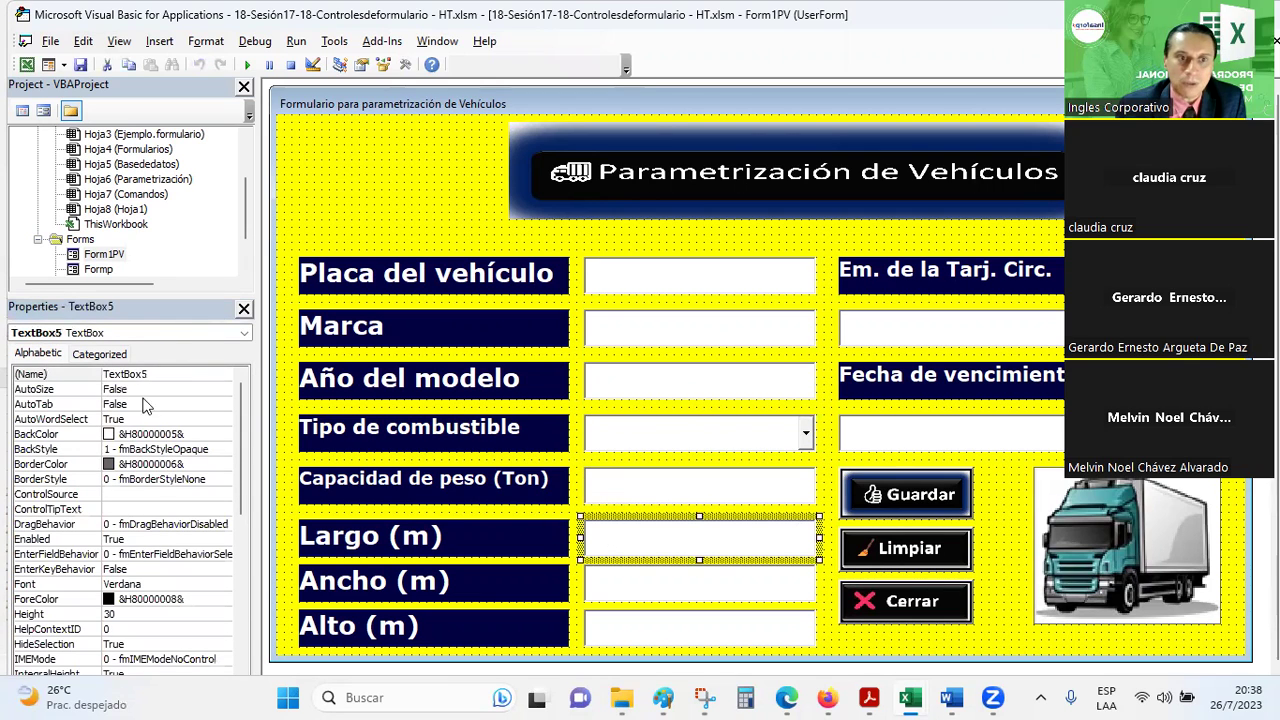
pyautogui.click(101, 375)
pyautogui.hotkey('ctrl', 'v')
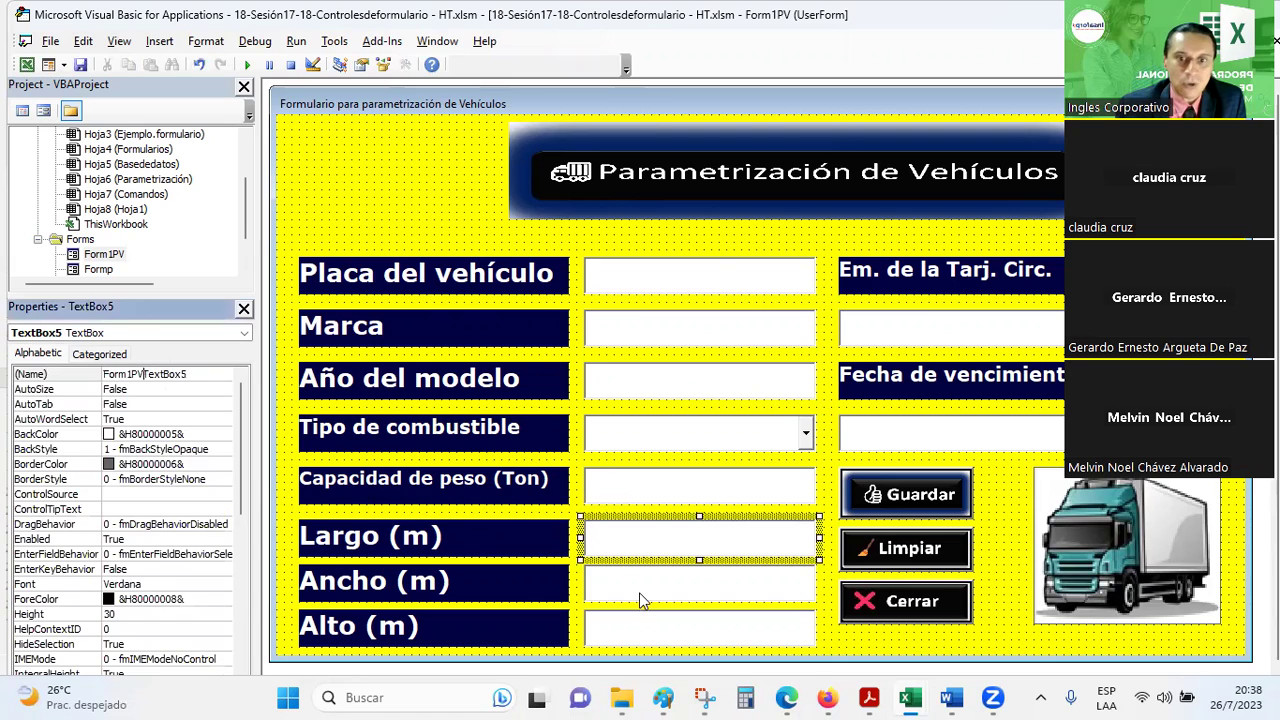
pyautogui.click(642, 598)
pyautogui.click(106, 374)
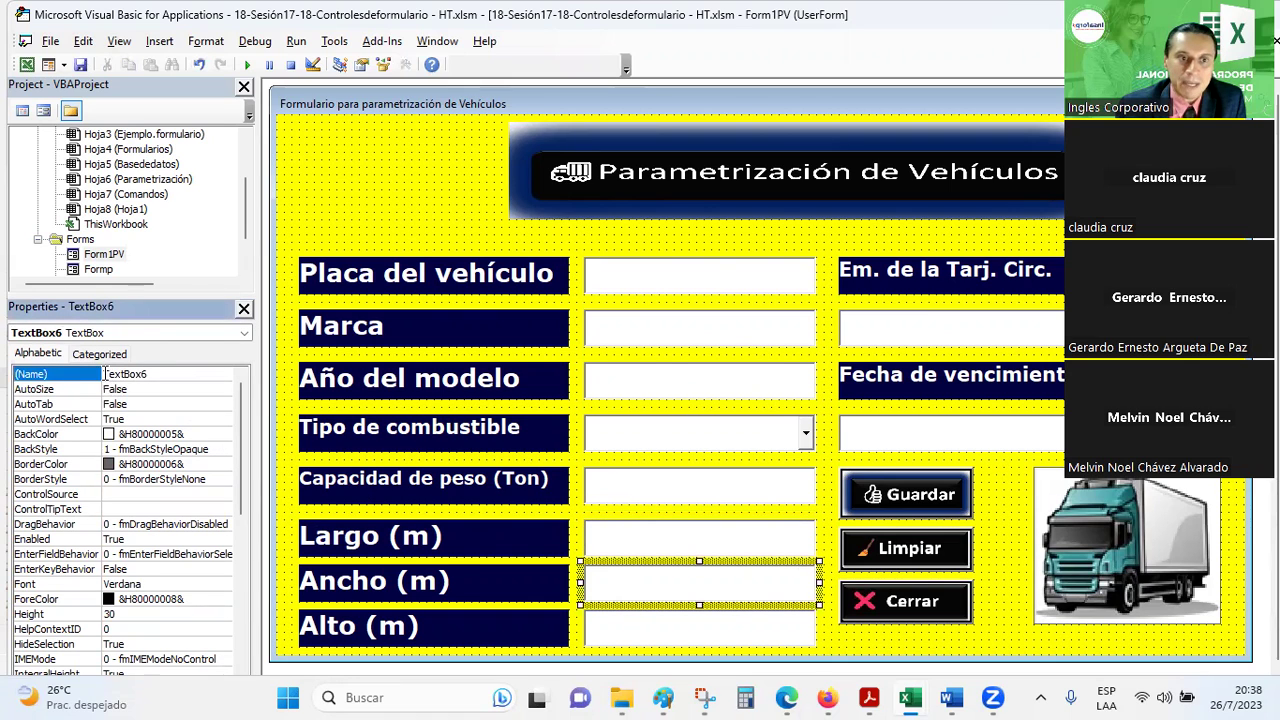
pyautogui.hotkey('ctrl', 'v')
pyautogui.click(609, 614)
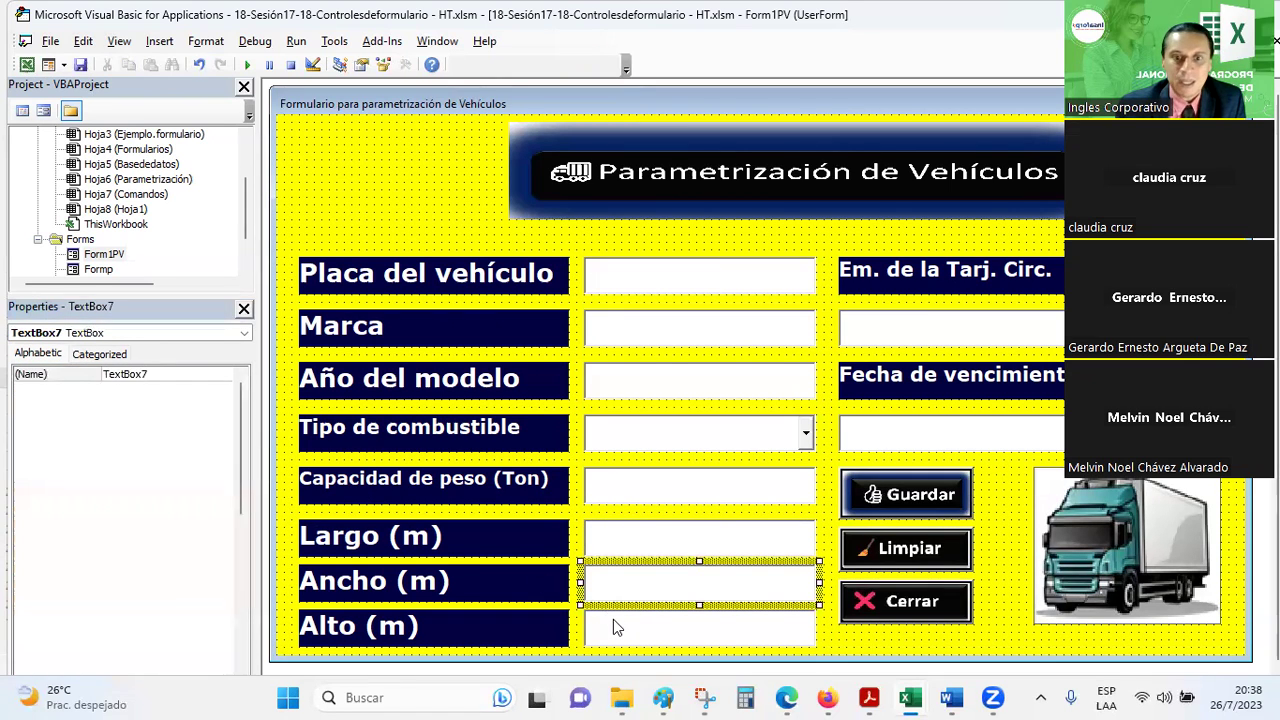
pyautogui.click(612, 618)
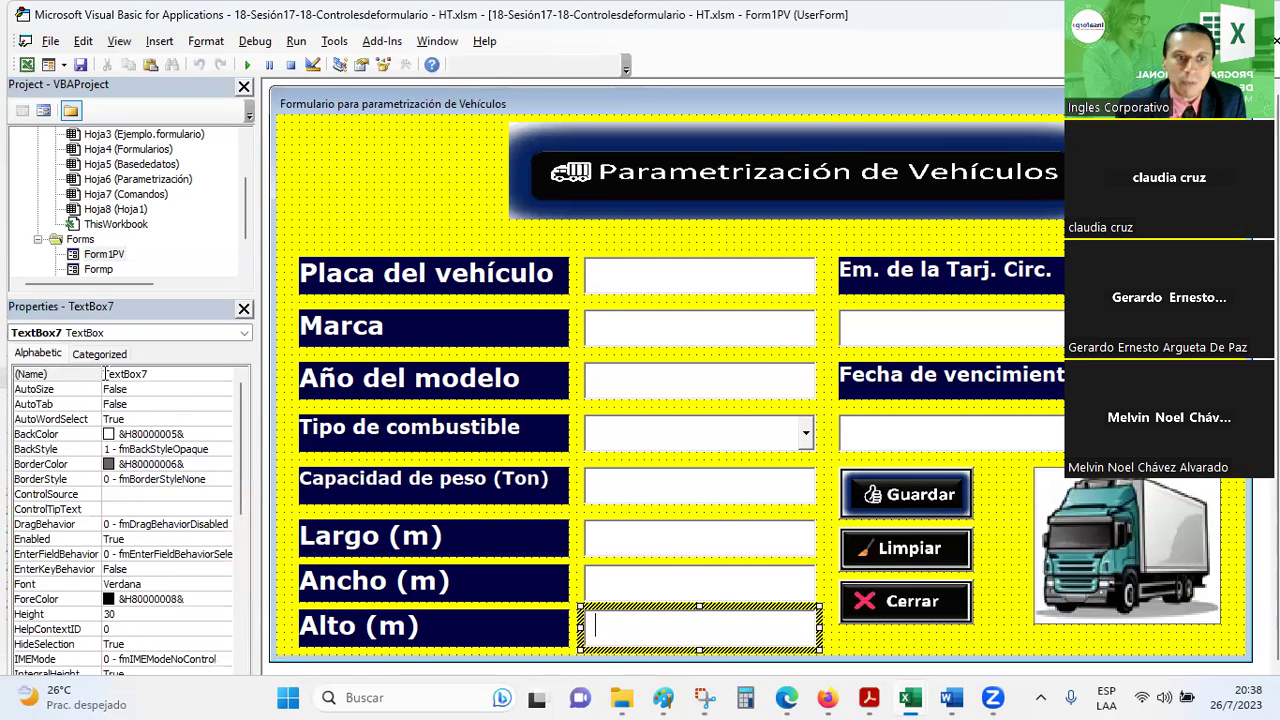
pyautogui.click(106, 374)
pyautogui.hotkey('ctrl', 'v')
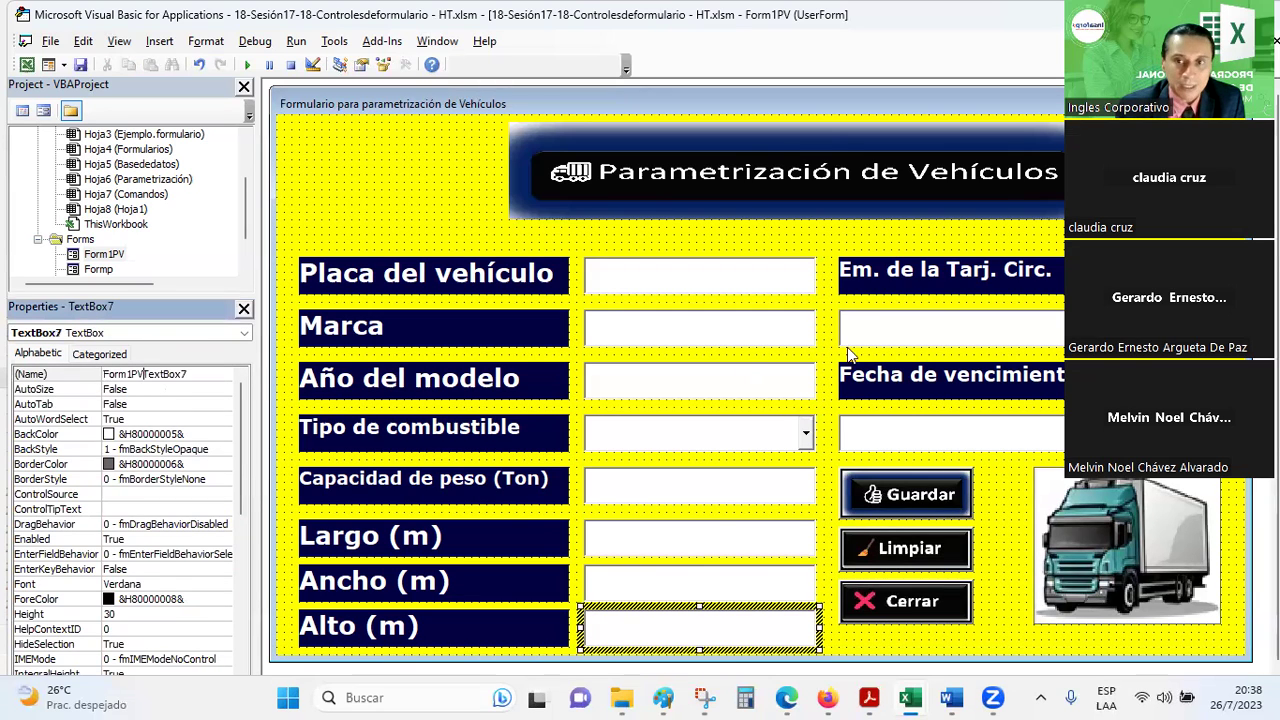
# - Rename TextBox8 and TextBox9 to Form1PVTextBox8 and Form1PVTextBox9, then return to Excel
pyautogui.click(909, 328)
pyautogui.click(106, 374)
pyautogui.write('Form1PV')
pyautogui.click(985, 430)
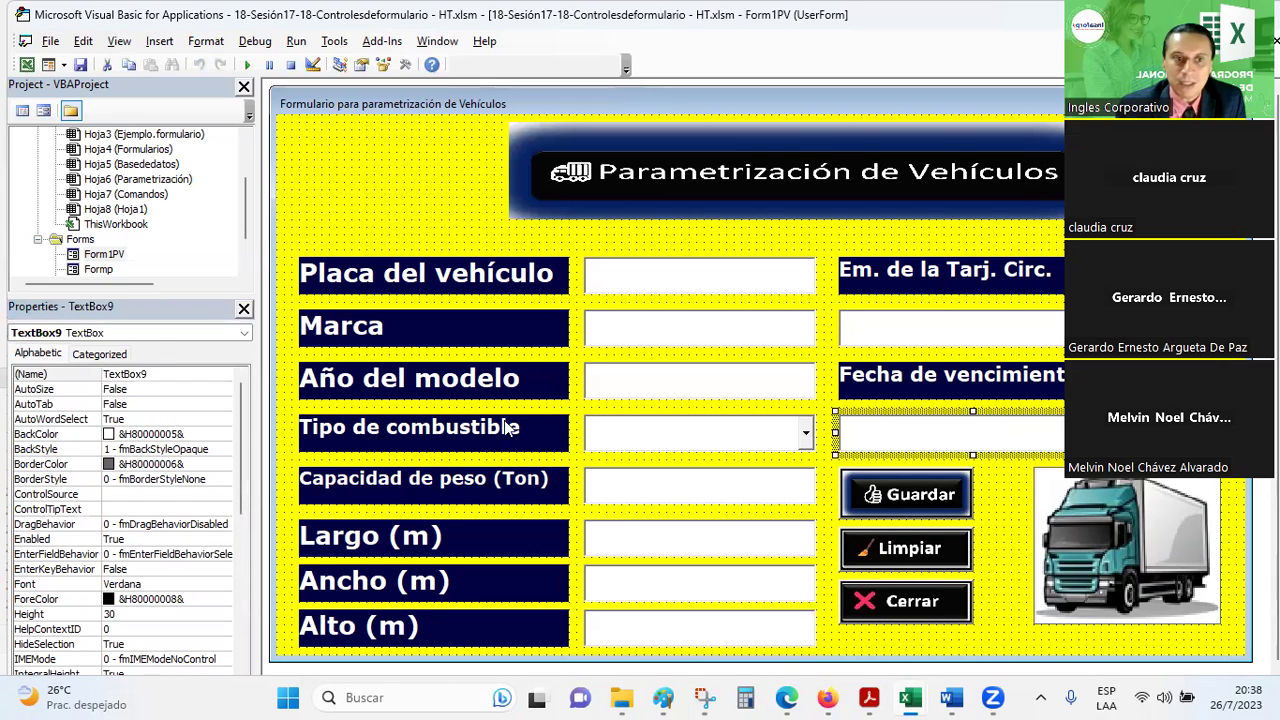
pyautogui.click(106, 374)
pyautogui.write('Form1PV')
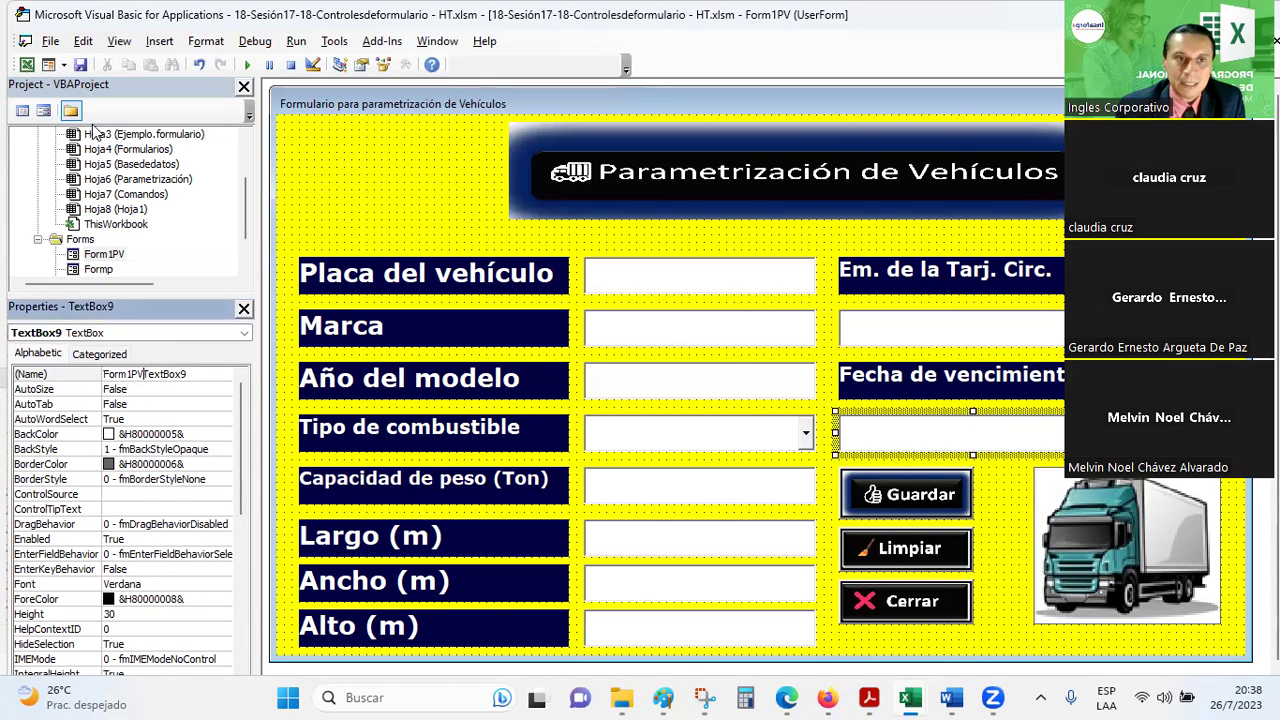
pyautogui.click(78, 64)
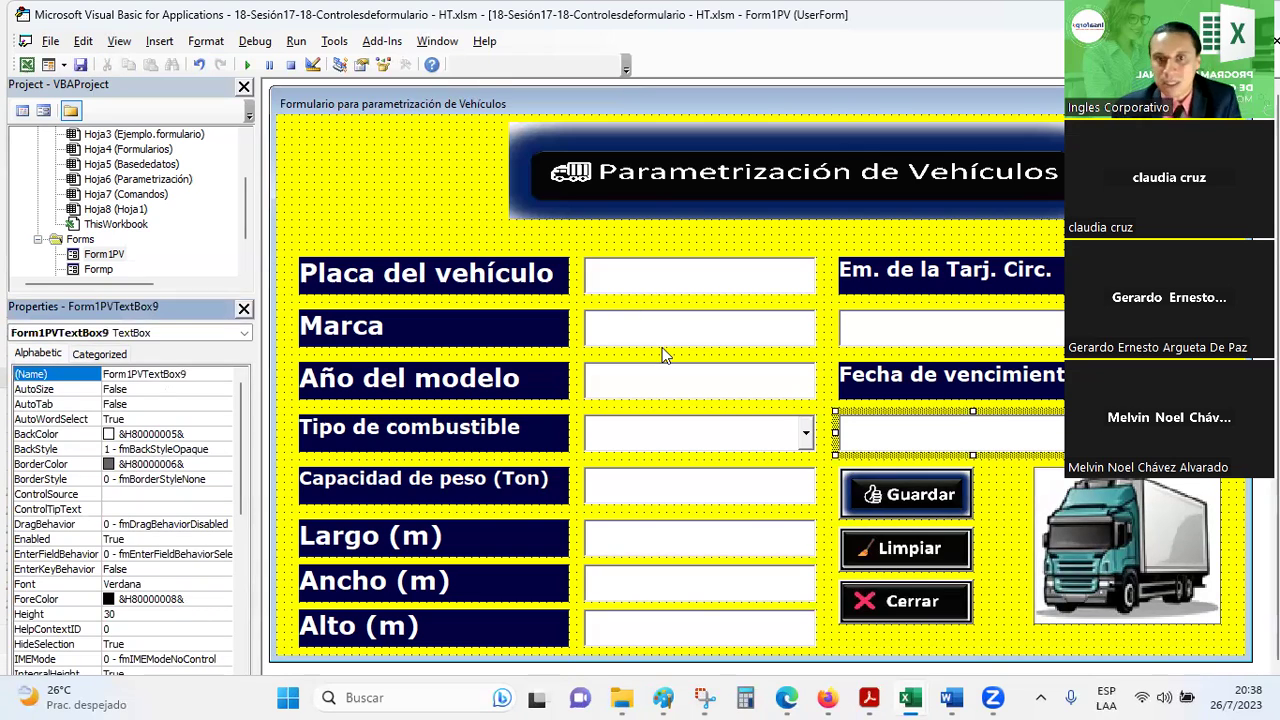
pyautogui.click(784, 440)
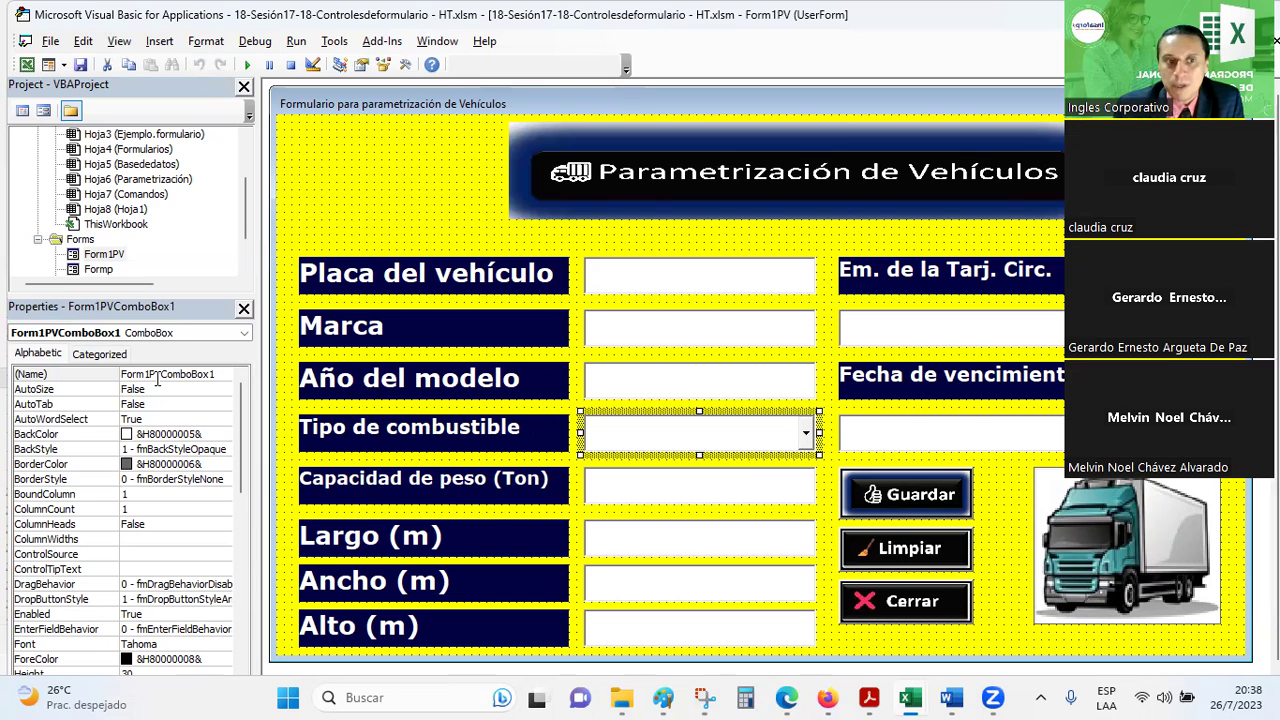
pyautogui.hotkey('alt', 'Tab')
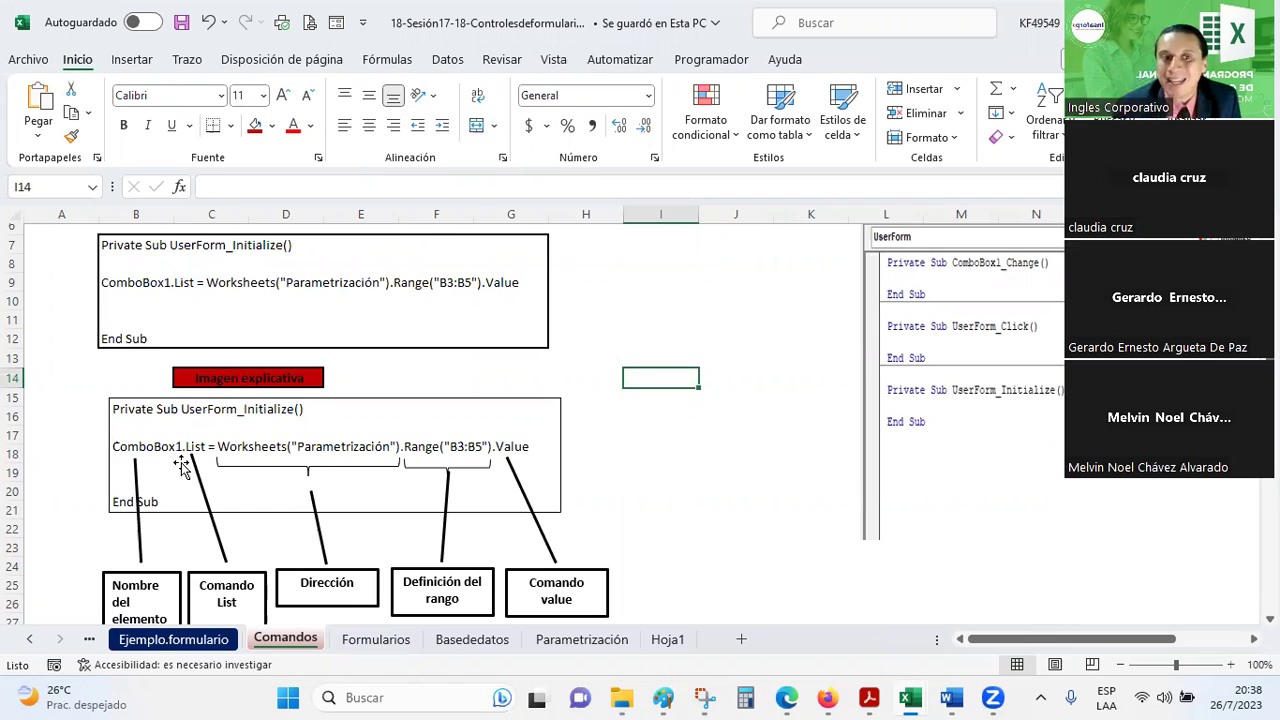
pyautogui.scroll(-1, 205, 438)
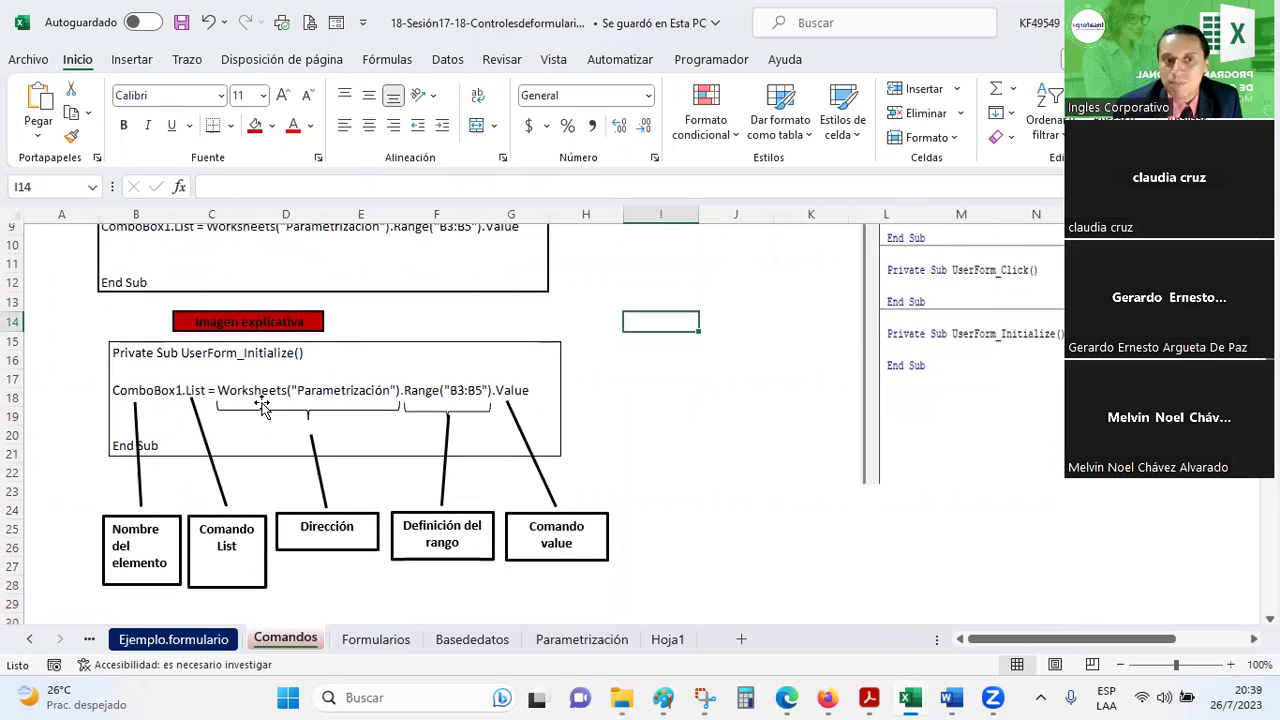
pyautogui.hotkey('alt', 'Tab')
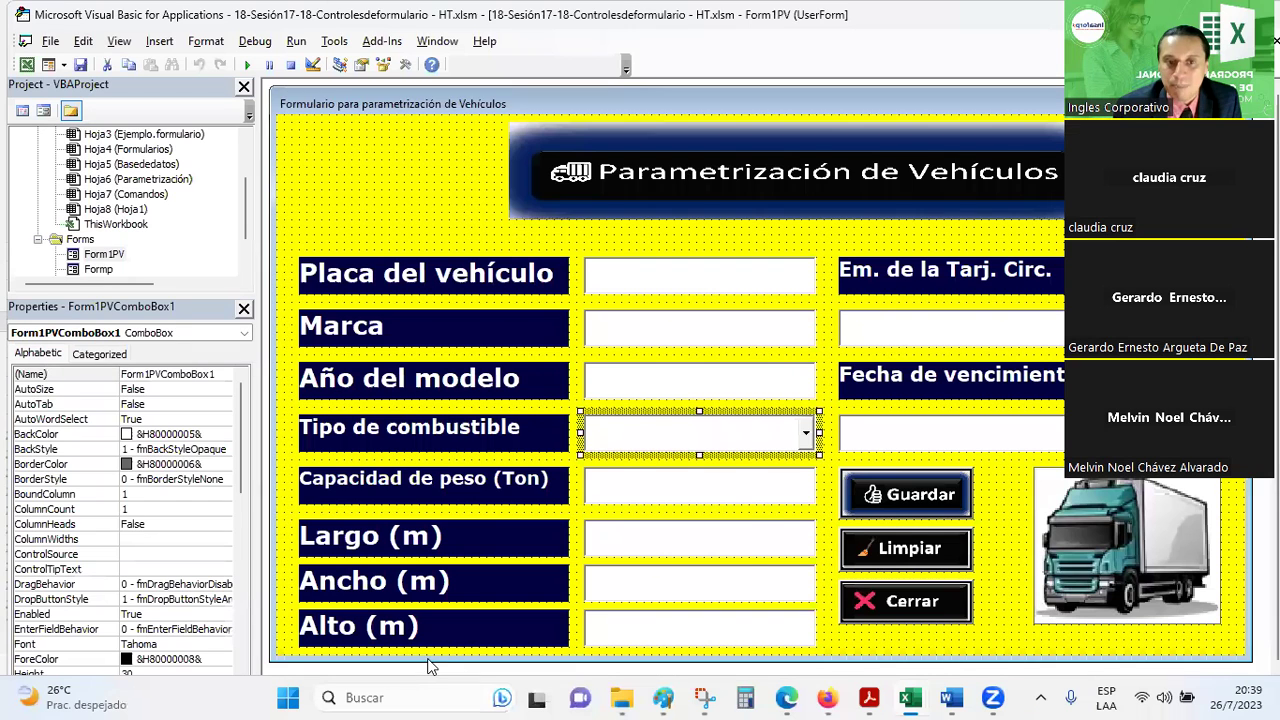
pyautogui.hotkey('alt', 'Tab')
pyautogui.hotkey('alt', 'Tab')
pyautogui.hotkey('alt', 'Tab')
pyautogui.hotkey('alt', 'Tab')
pyautogui.hotkey('alt', 'Tab')
pyautogui.hotkey('alt', 'Tab')
pyautogui.hotkey('alt', 'Tab')
pyautogui.hotkey('alt', 'Tab')
pyautogui.hotkey('alt', 'Tab')
pyautogui.hotkey('alt', 'Tab')
pyautogui.hotkey('alt', 'Tab')
pyautogui.hotkey('alt', 'Tab')
pyautogui.hotkey('alt', 'Tab')
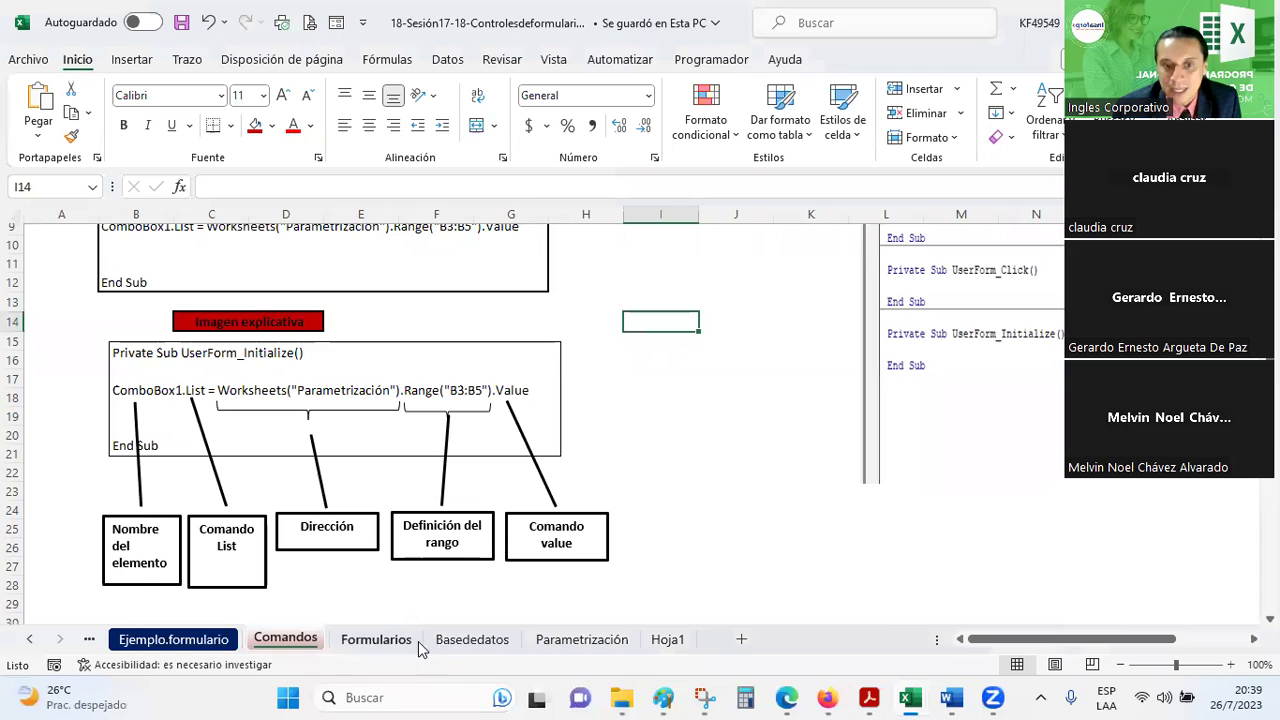
pyautogui.click(541, 645)
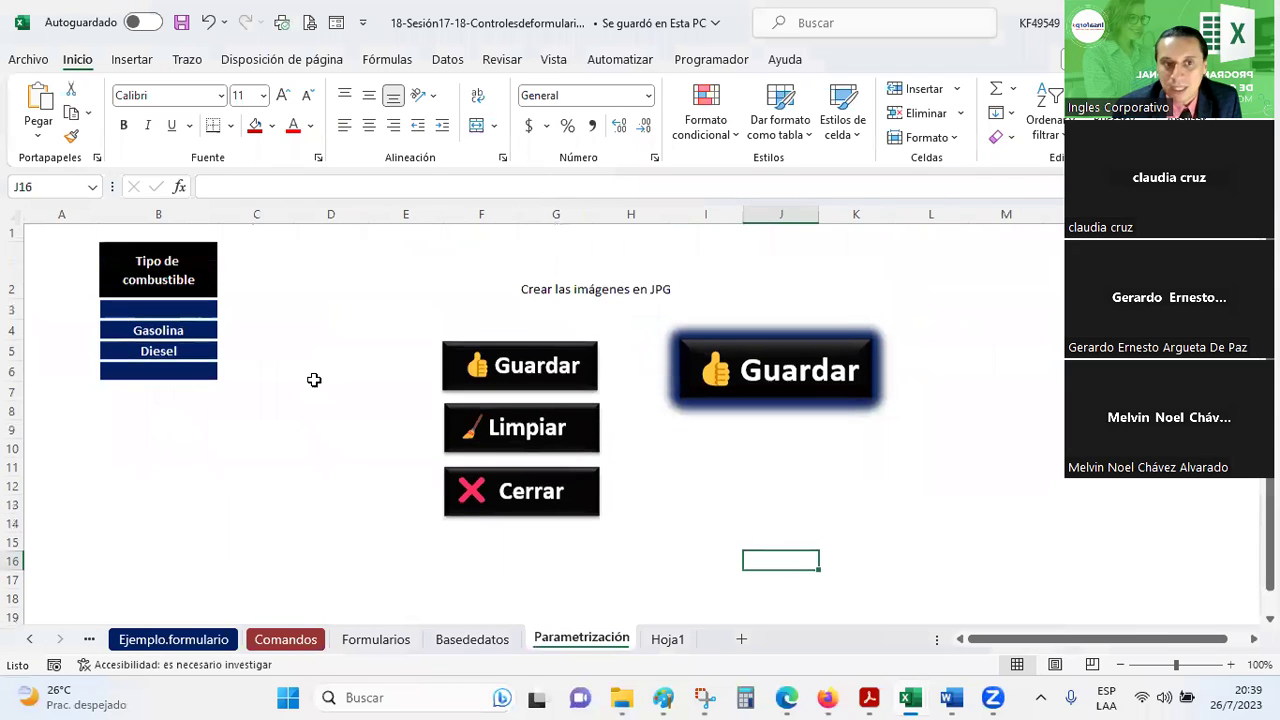
pyautogui.scroll(1, 314, 380)
pyautogui.click(350, 505)
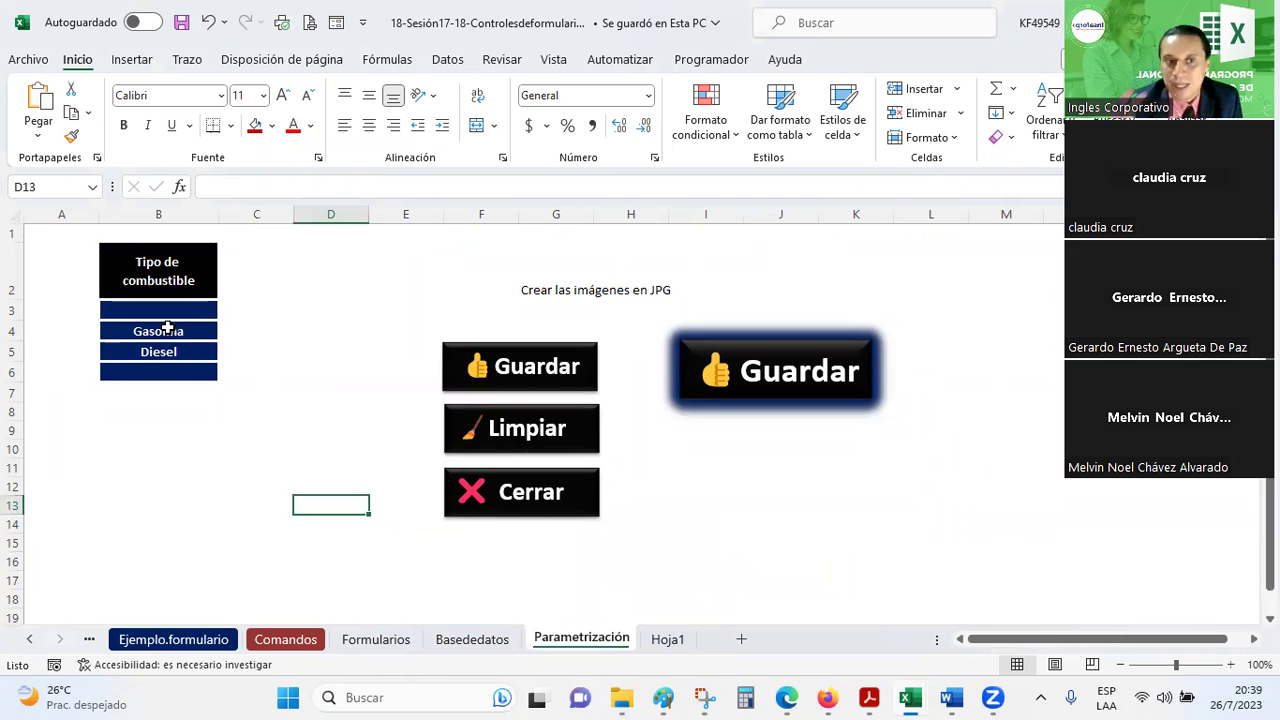
pyautogui.hotkey('alt', 'Tab')
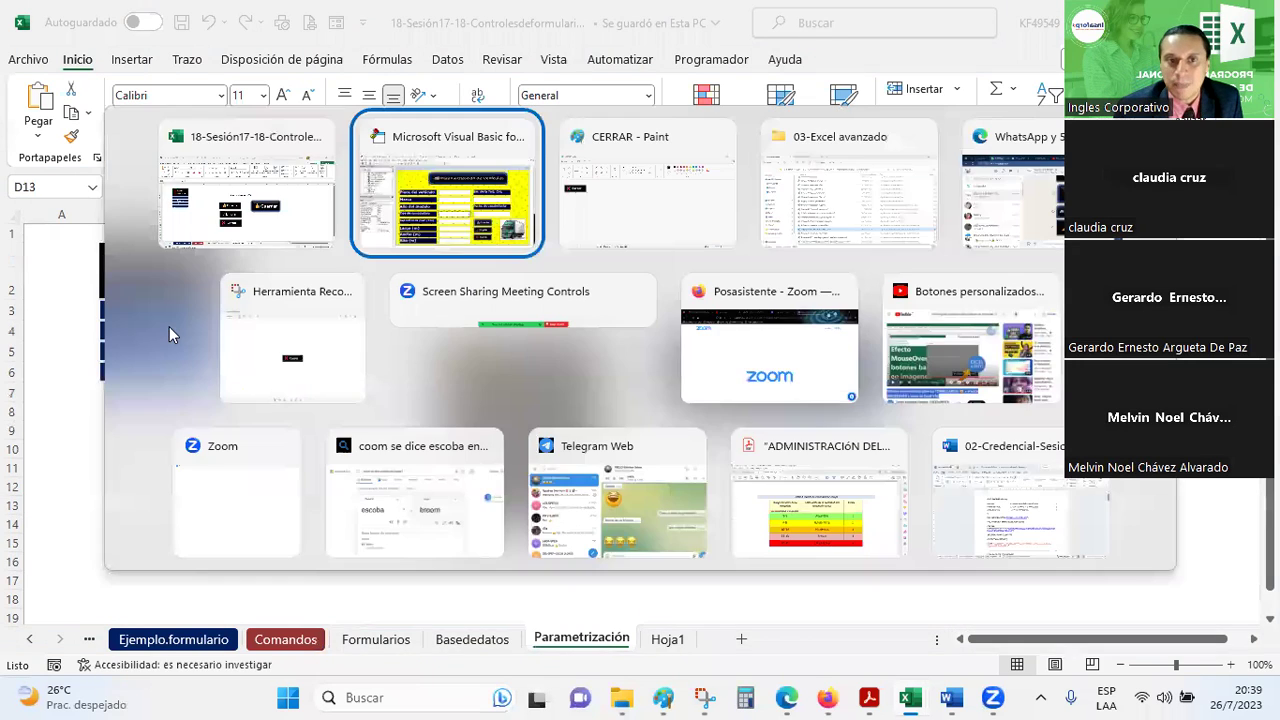
pyautogui.hotkey('alt', 'Tab')
pyautogui.hotkey('alt', 'Tab')
pyautogui.hotkey('alt', 'Tab')
pyautogui.hotkey('alt', 'Tab')
pyautogui.hotkey('alt', 'Tab')
pyautogui.hotkey('alt', 'Tab')
pyautogui.hotkey('alt', 'Tab')
pyautogui.hotkey('alt', 'Tab')
pyautogui.hotkey('alt', 'Tab')
pyautogui.hotkey('alt', 'Tab')
pyautogui.hotkey('alt', 'Tab')
pyautogui.hotkey('alt', 'Tab')
pyautogui.hotkey('alt', 'Tab')
pyautogui.hotkey('alt', 'Tab')
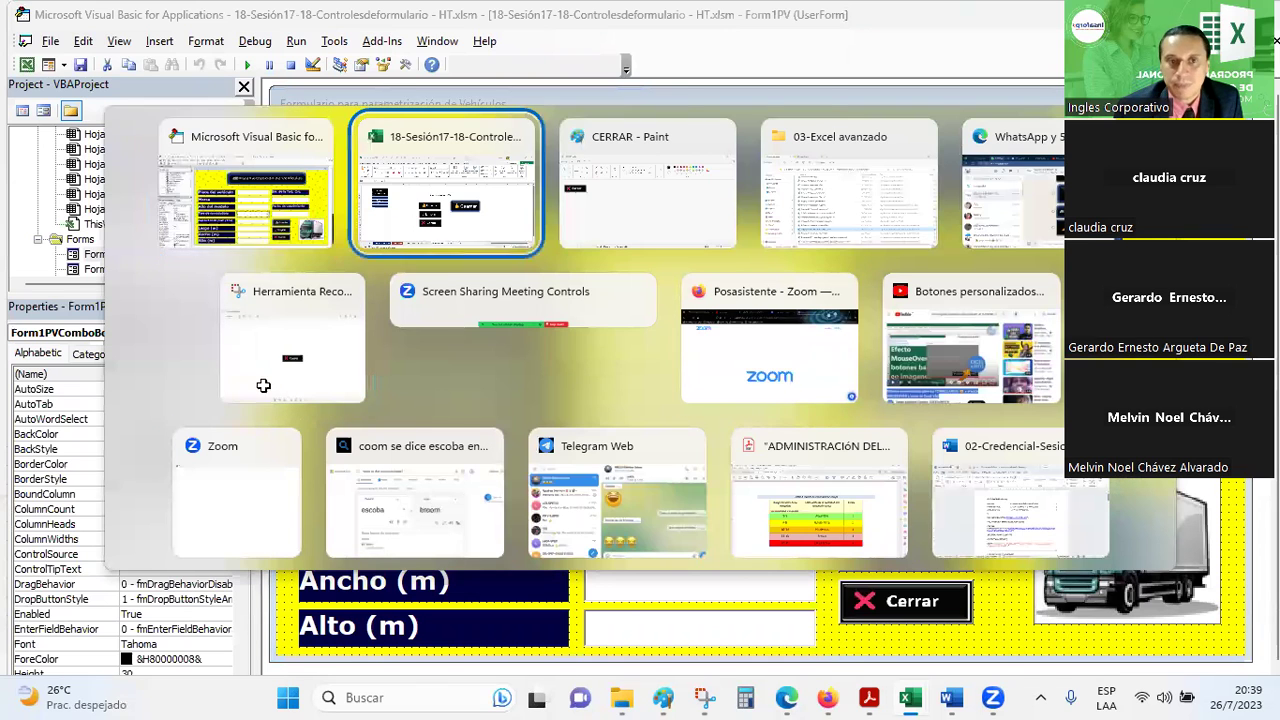
pyautogui.click(259, 643)
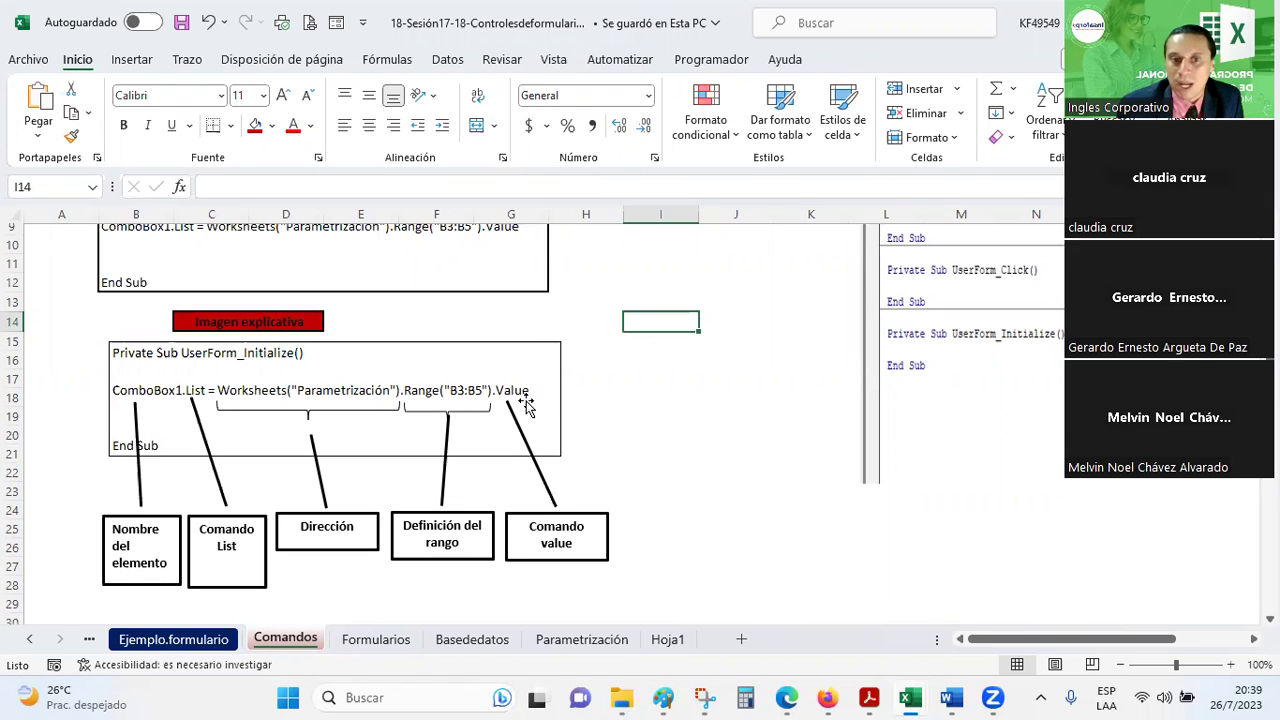
# - Select the fuel-type list B3:B5 on the Parametrización sheet
pyautogui.click(600, 640)
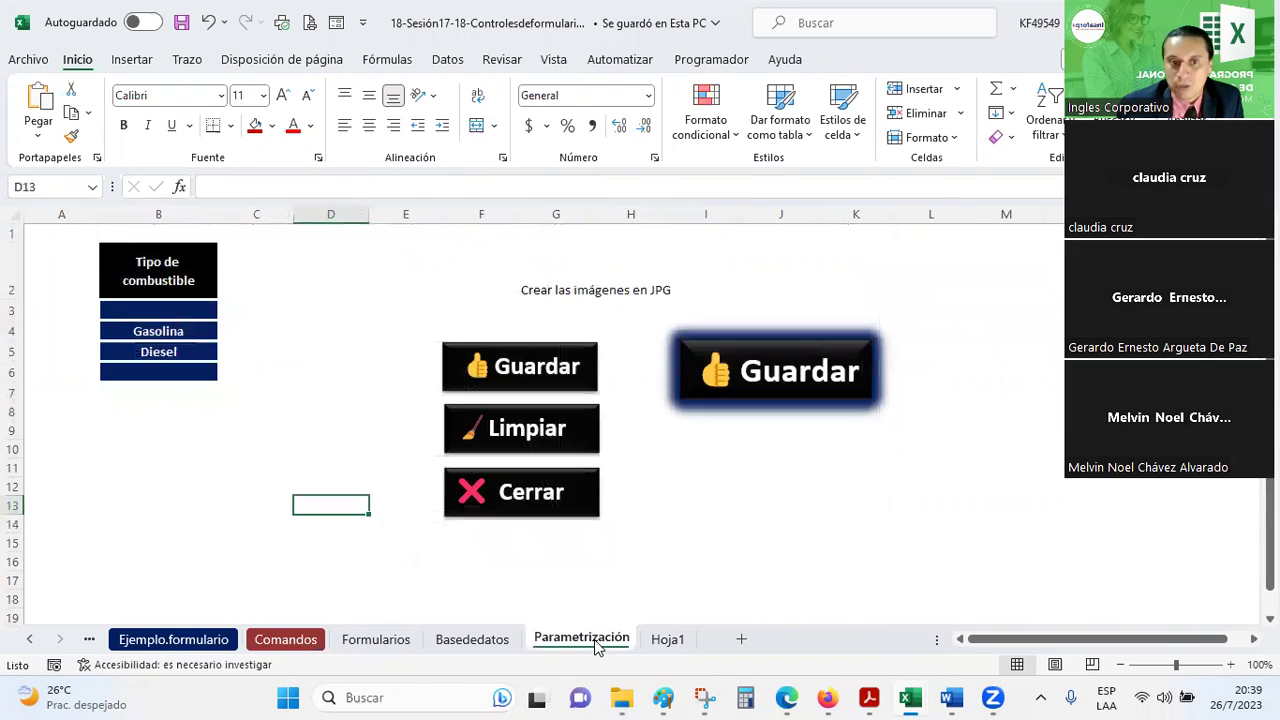
pyautogui.click(171, 310)
pyautogui.moveTo(171, 310); pyautogui.dragTo(158, 352)
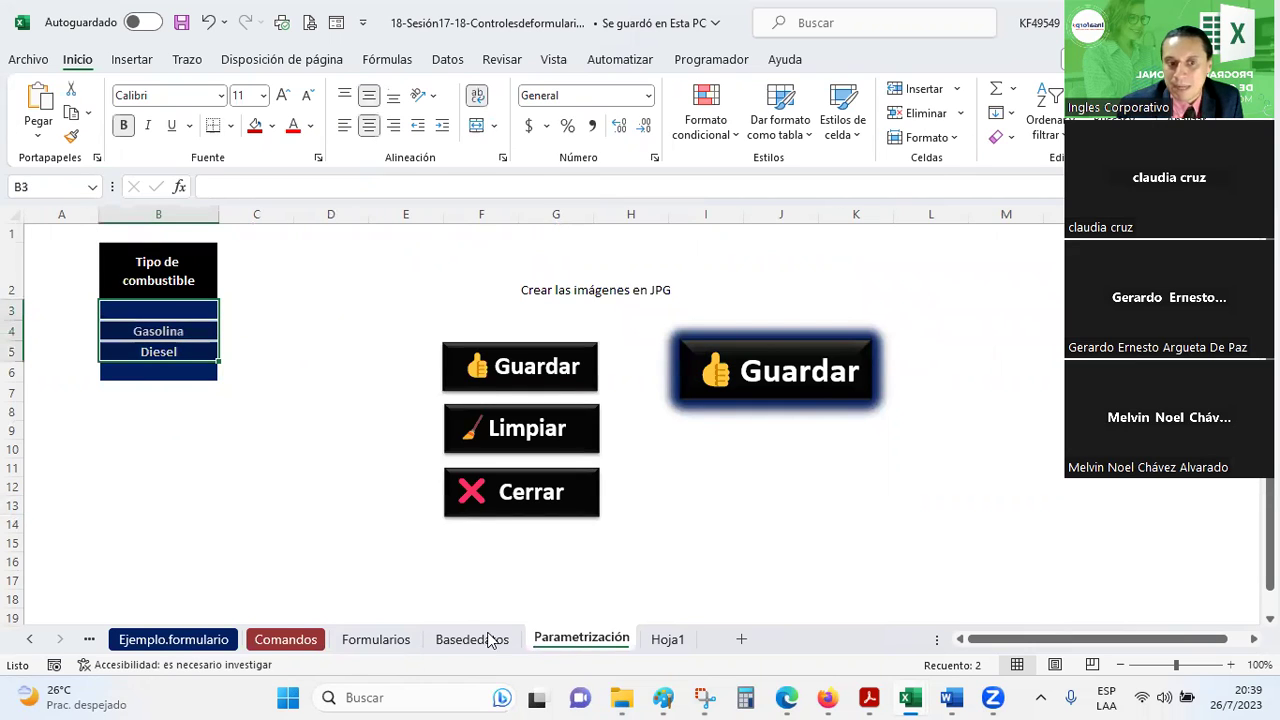
# - Scroll the Comandos sheet back to its top-left corner and return to the form designer
pyautogui.click(300, 640)
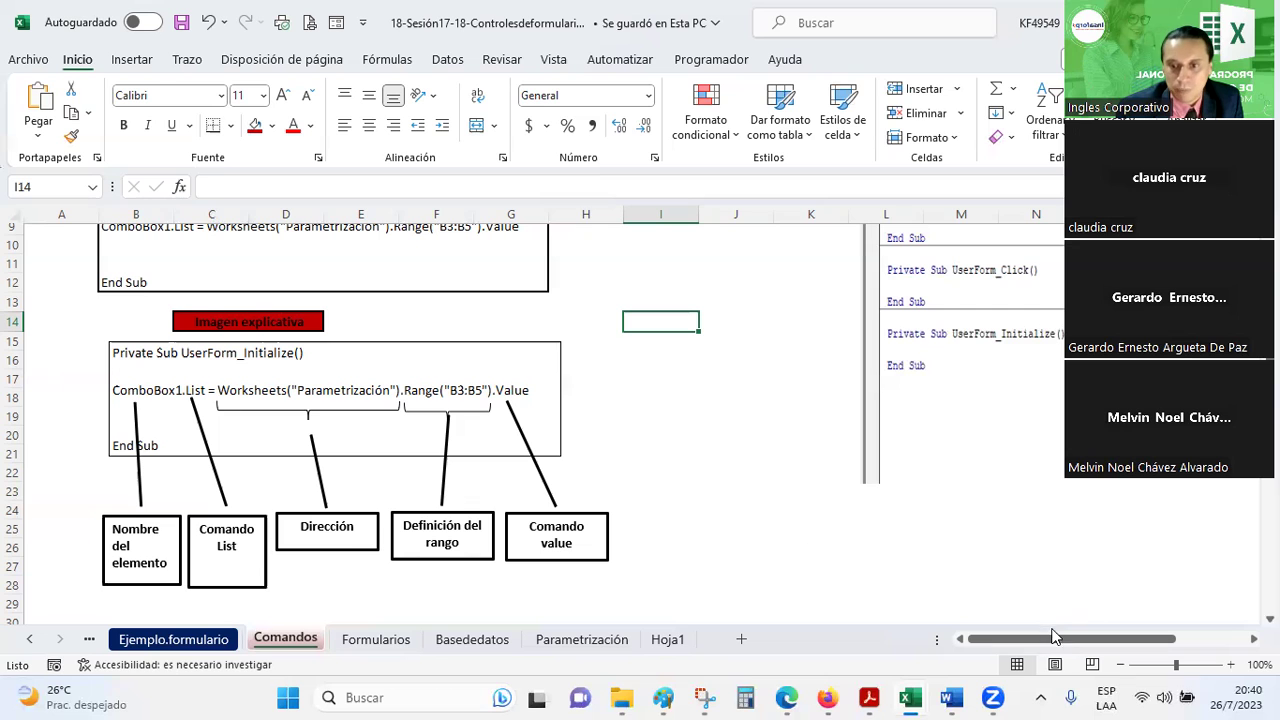
pyautogui.moveTo(1058, 644); pyautogui.dragTo(1123, 644)
pyautogui.scroll(2, 727, 434)
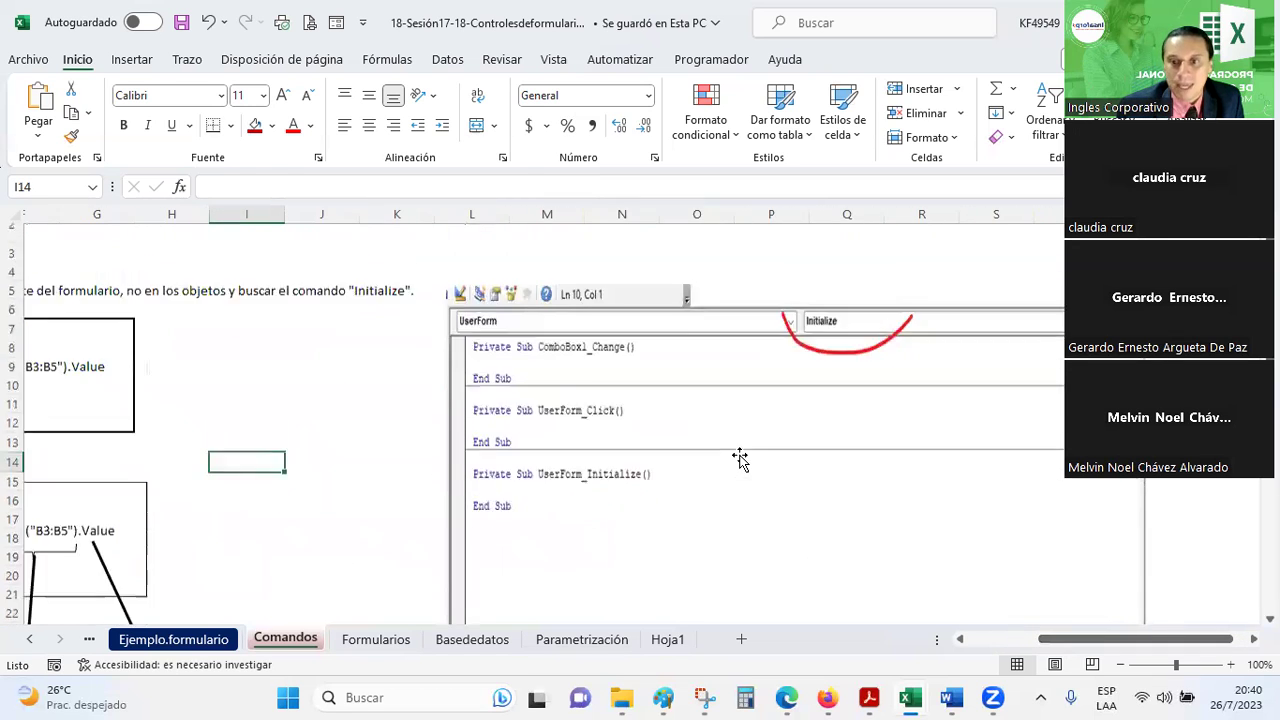
pyautogui.hscroll(-3, 980, 641)
pyautogui.hscroll(-3, 980, 641)
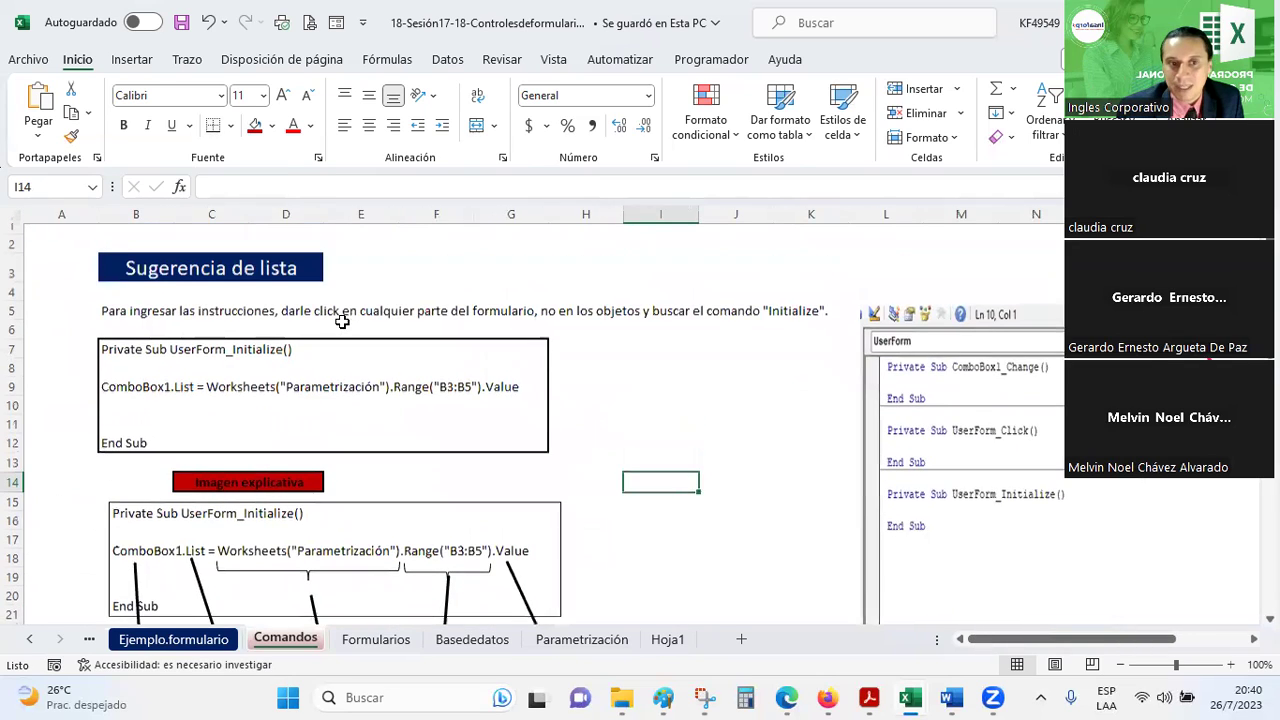
pyautogui.scroll(1, 337, 314)
pyautogui.click(268, 282)
pyautogui.hotkey('alt', 'Tab')
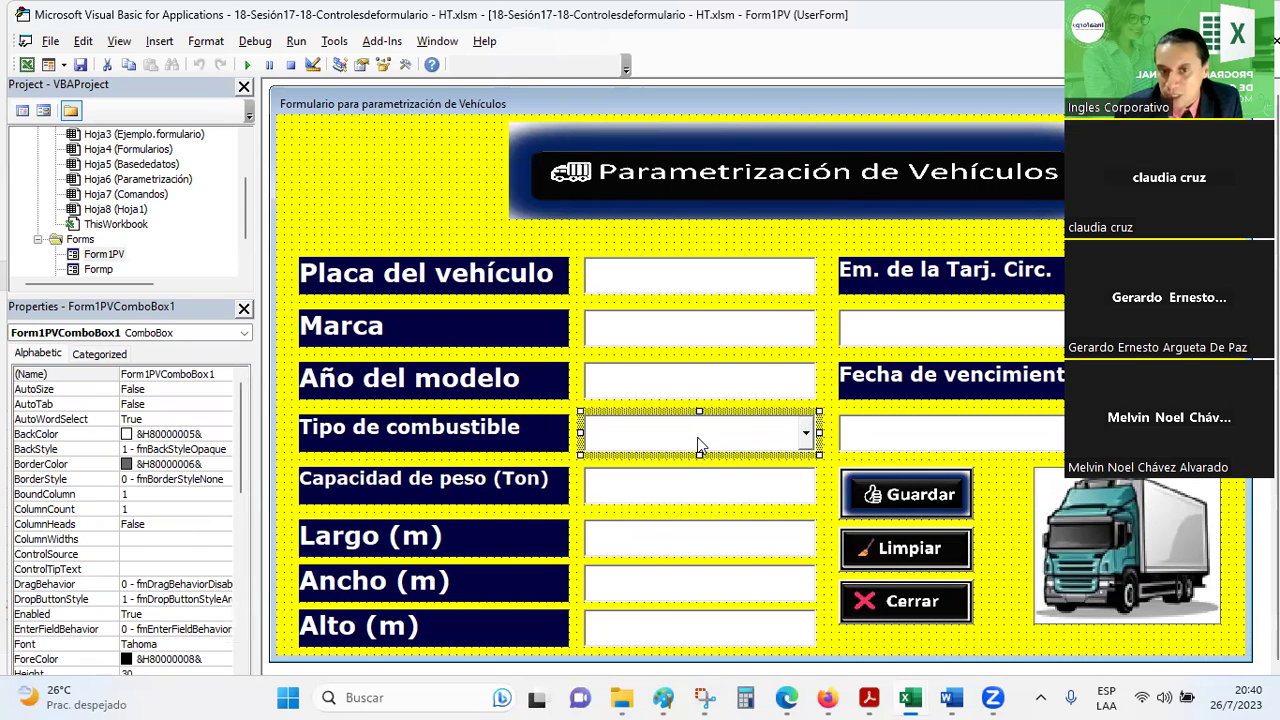
# - Delete the empty ComboBox1, Form1PVComboBox1 and Image1 event stubs, keeping only UserForm_Click
pyautogui.doubleClick(699, 444)
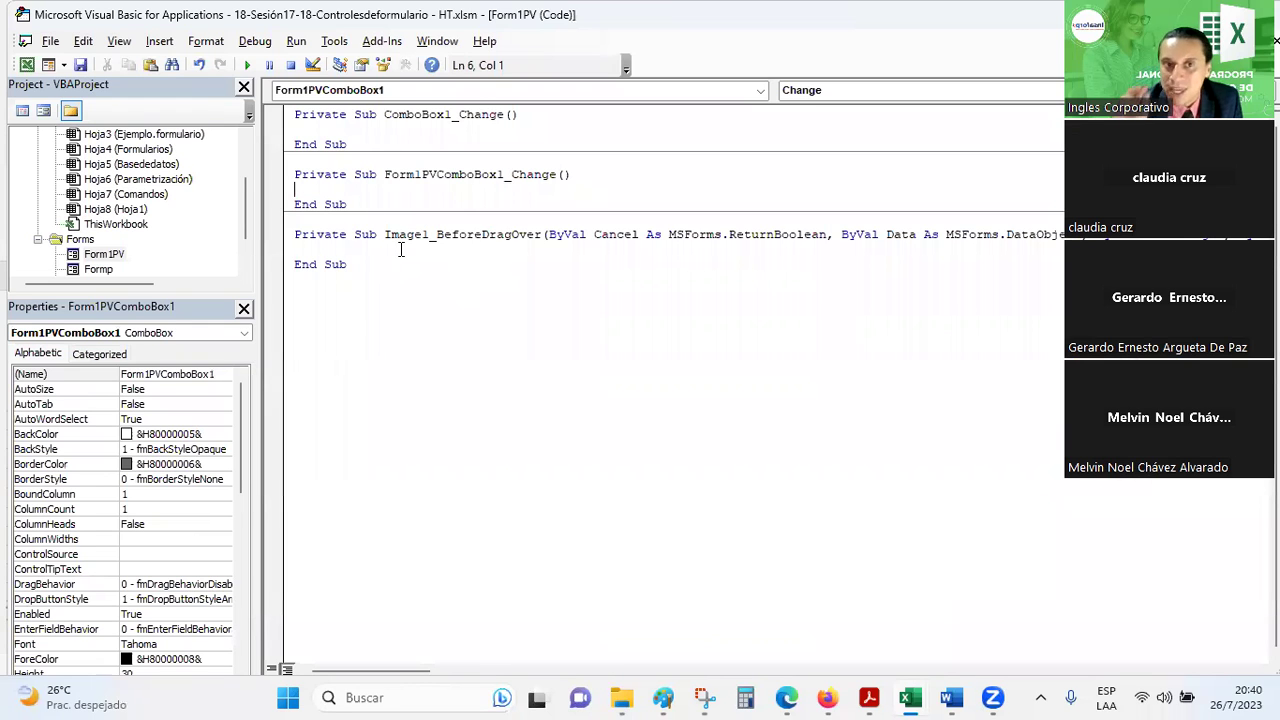
pyautogui.doubleClick(112, 256)
pyautogui.click(375, 184)
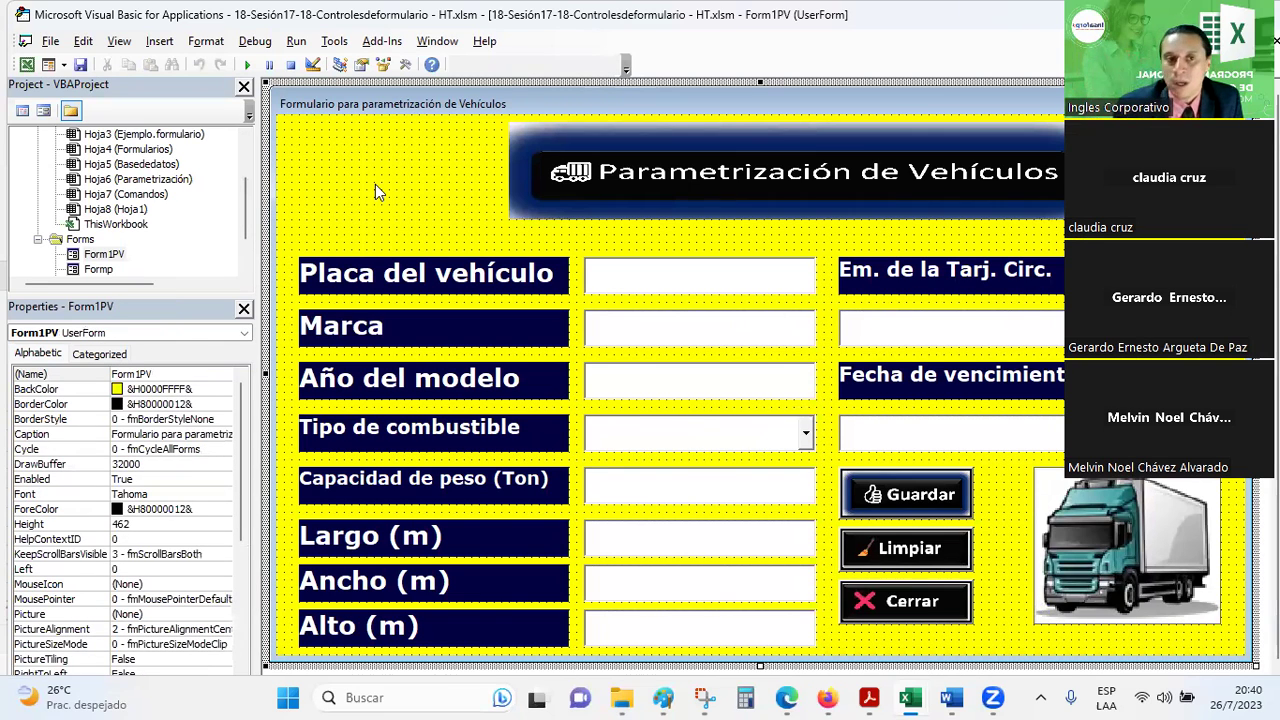
pyautogui.doubleClick(375, 184)
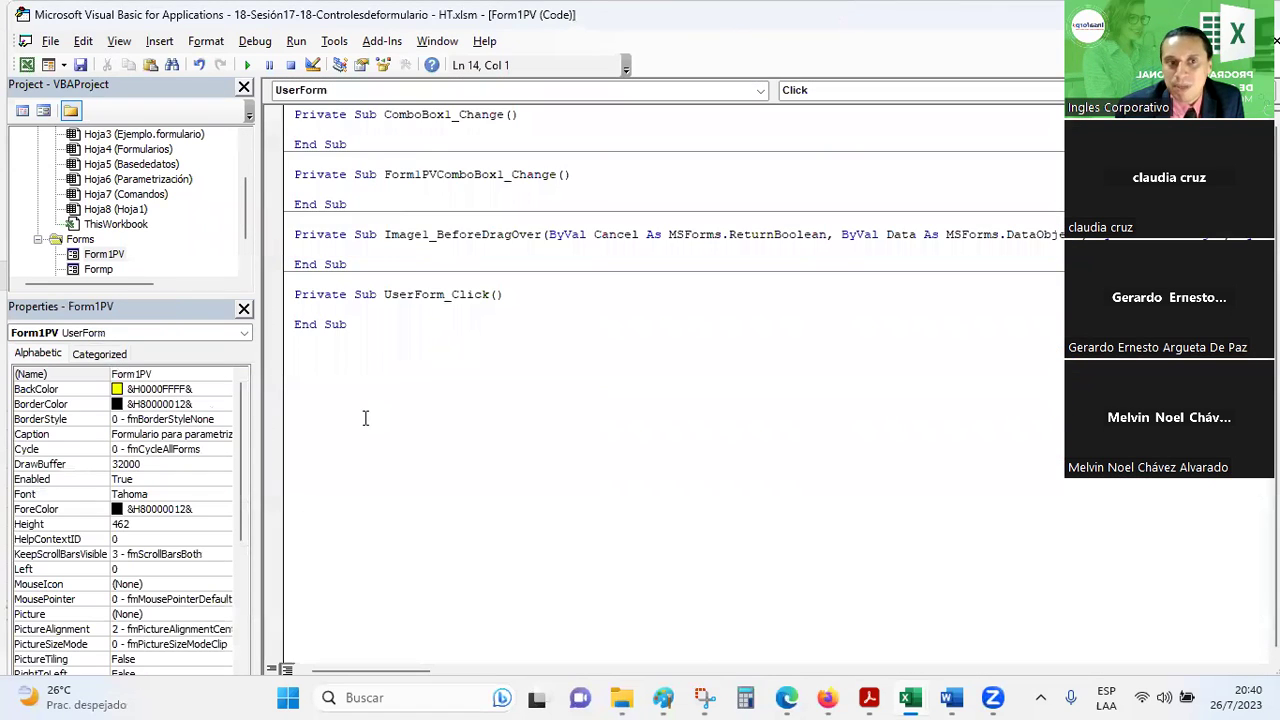
pyautogui.moveTo(296, 128); pyautogui.dragTo(450, 273)
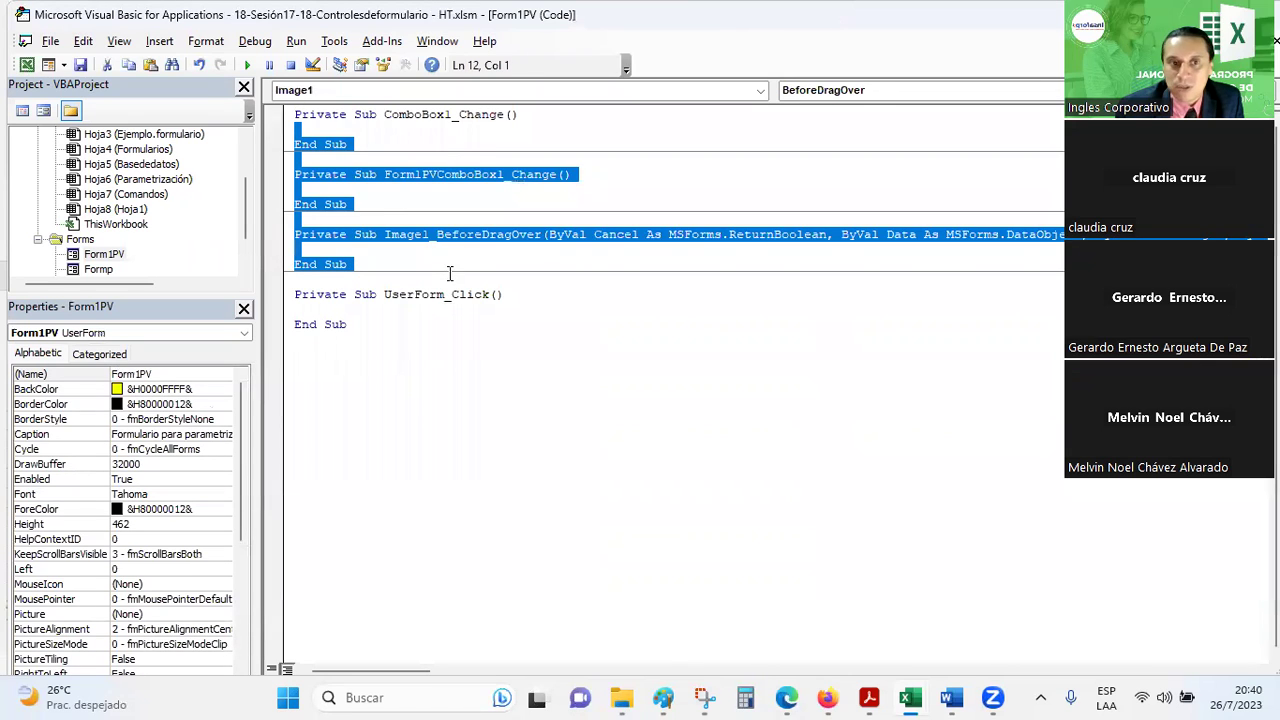
pyautogui.press('Delete')
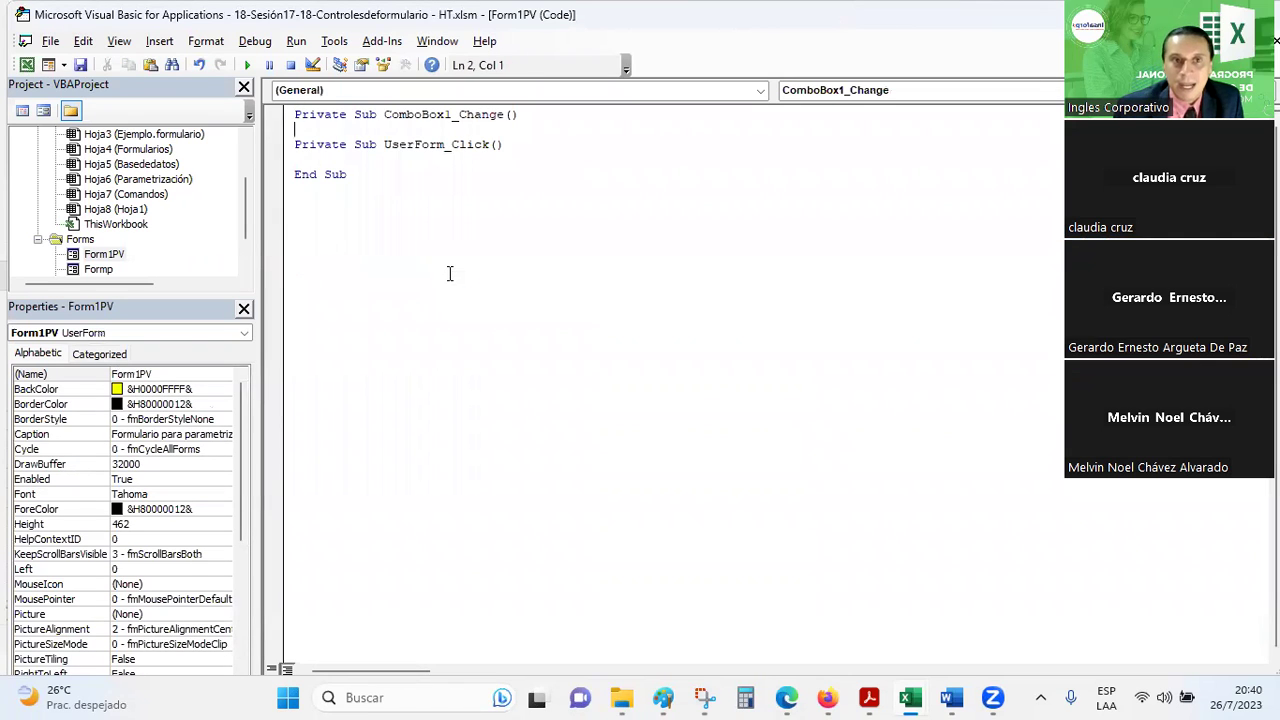
pyautogui.hotkey('shift', 'Up')
pyautogui.press('Delete')
pyautogui.click(552, 178)
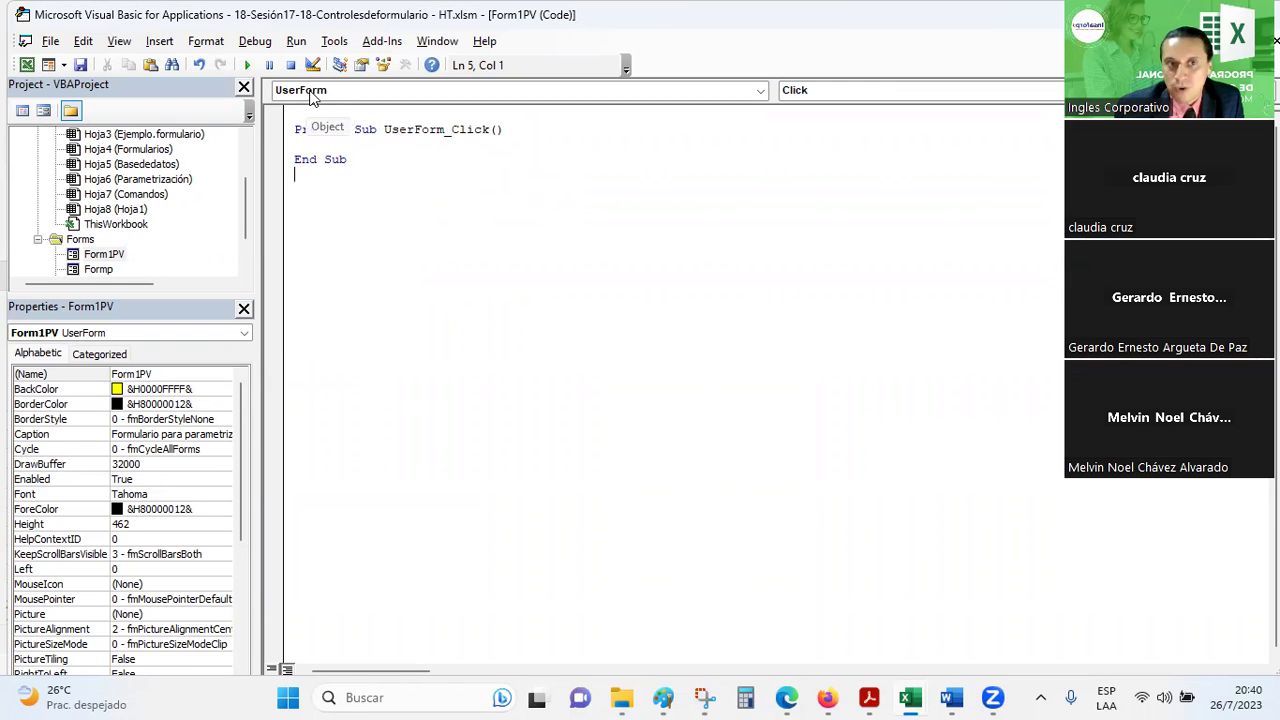
# - Create an empty UserForm_Initialize procedure by choosing UserForm and Initialize in the code window dropdowns
pyautogui.click(759, 90)
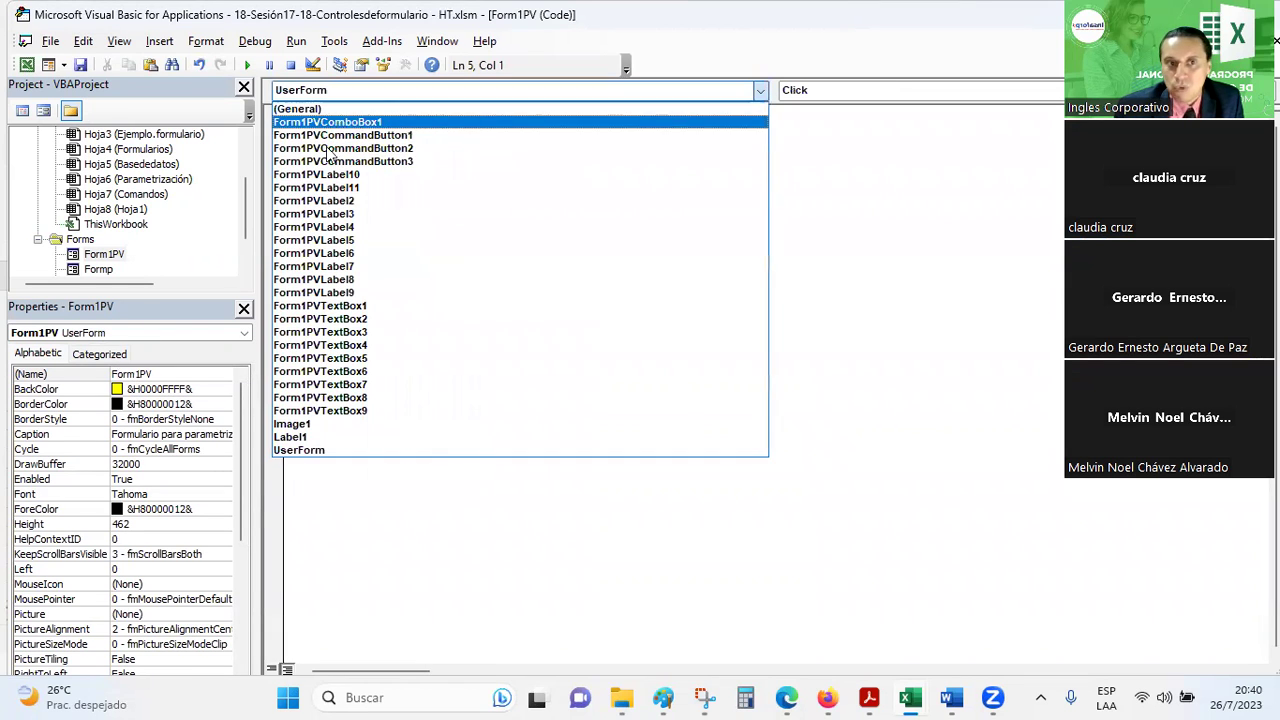
pyautogui.click(287, 451)
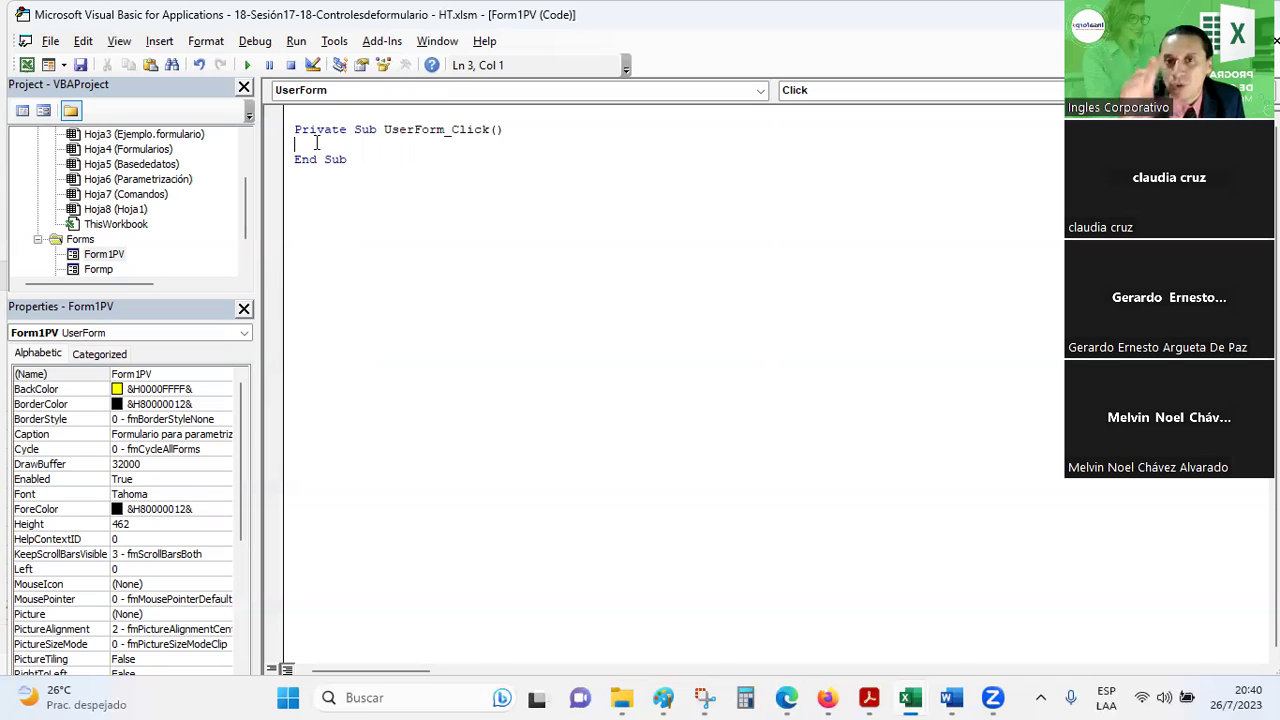
pyautogui.click(814, 93)
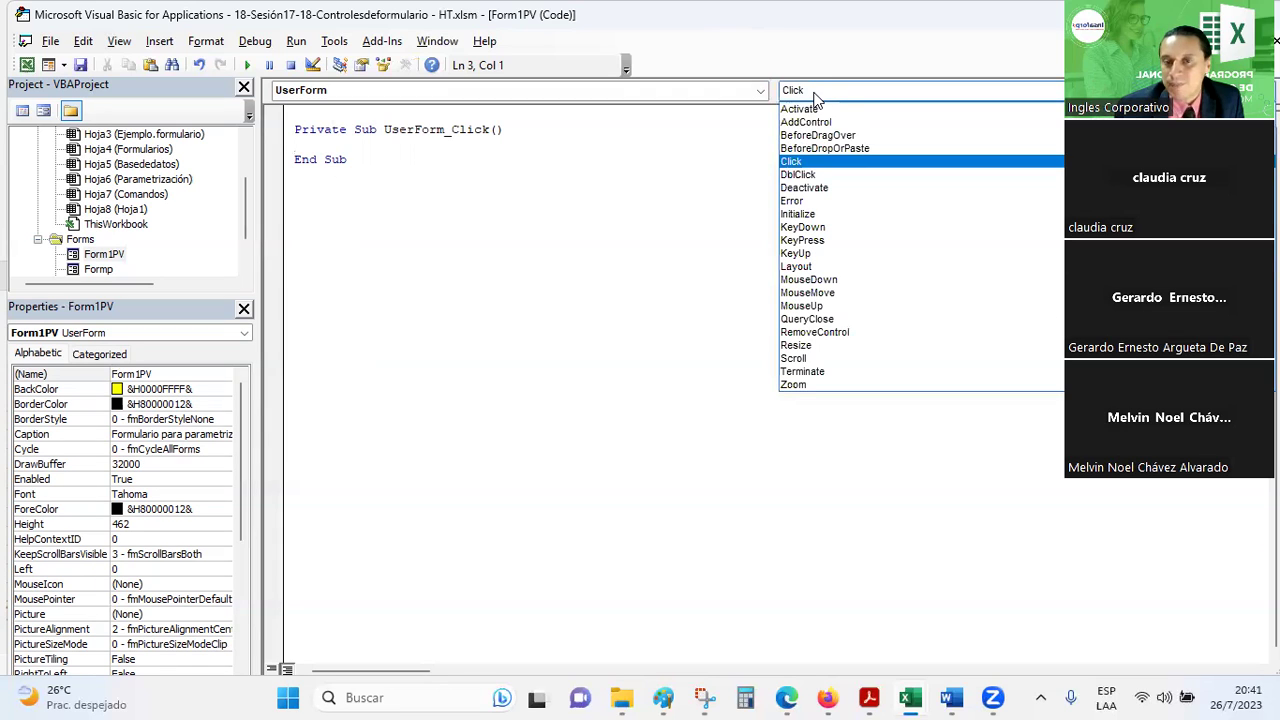
pyautogui.click(805, 216)
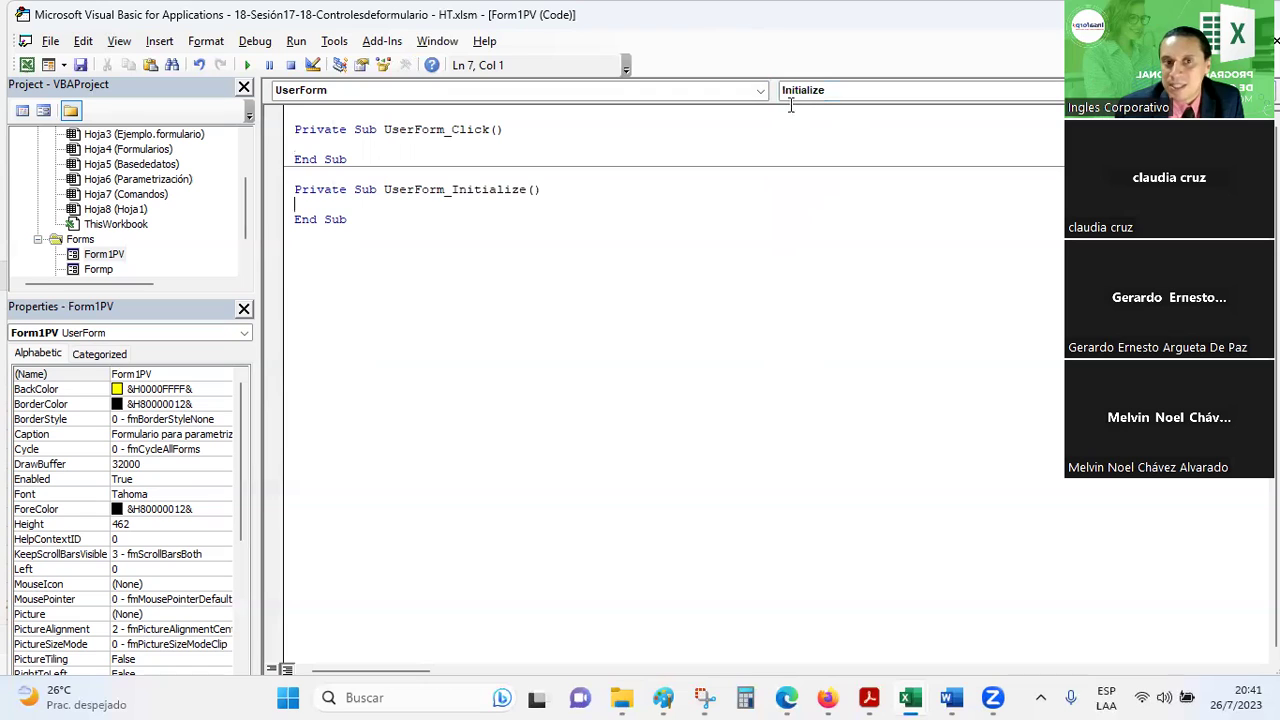
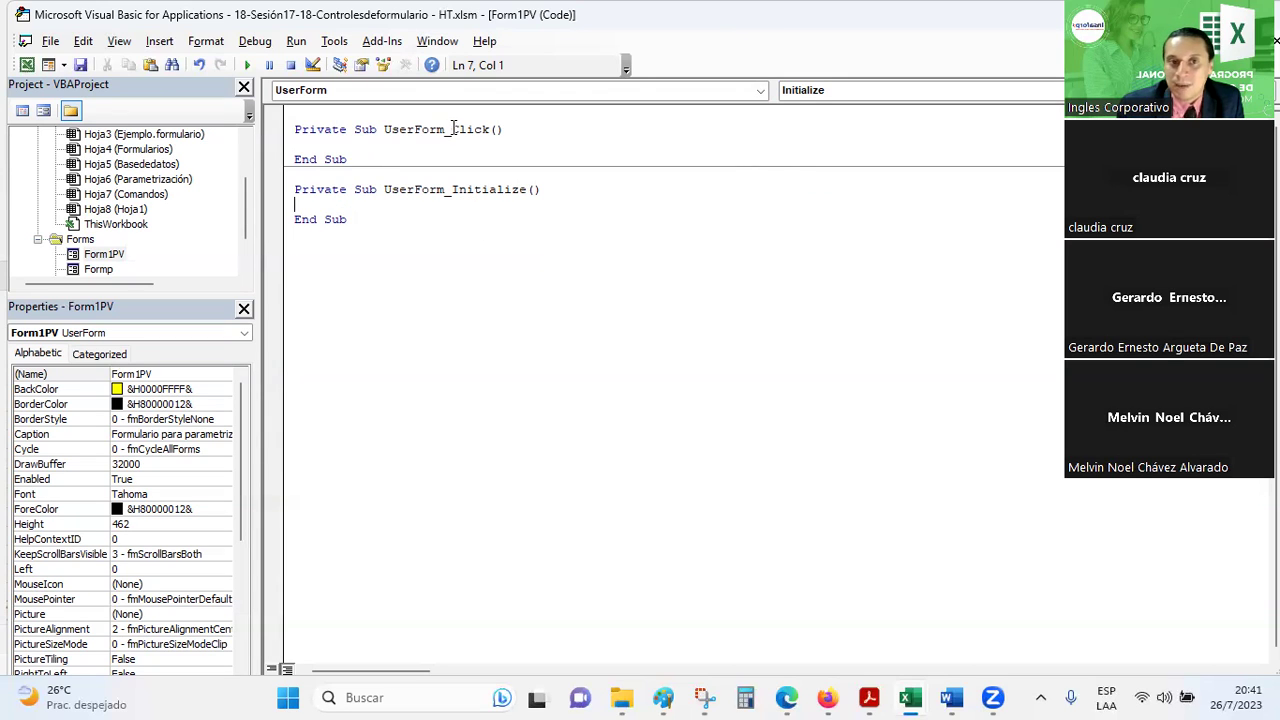
# - Delete the empty UserForm_Click procedure, leaving only UserForm_Initialize
pyautogui.moveTo(387, 129); pyautogui.dragTo(503, 129)
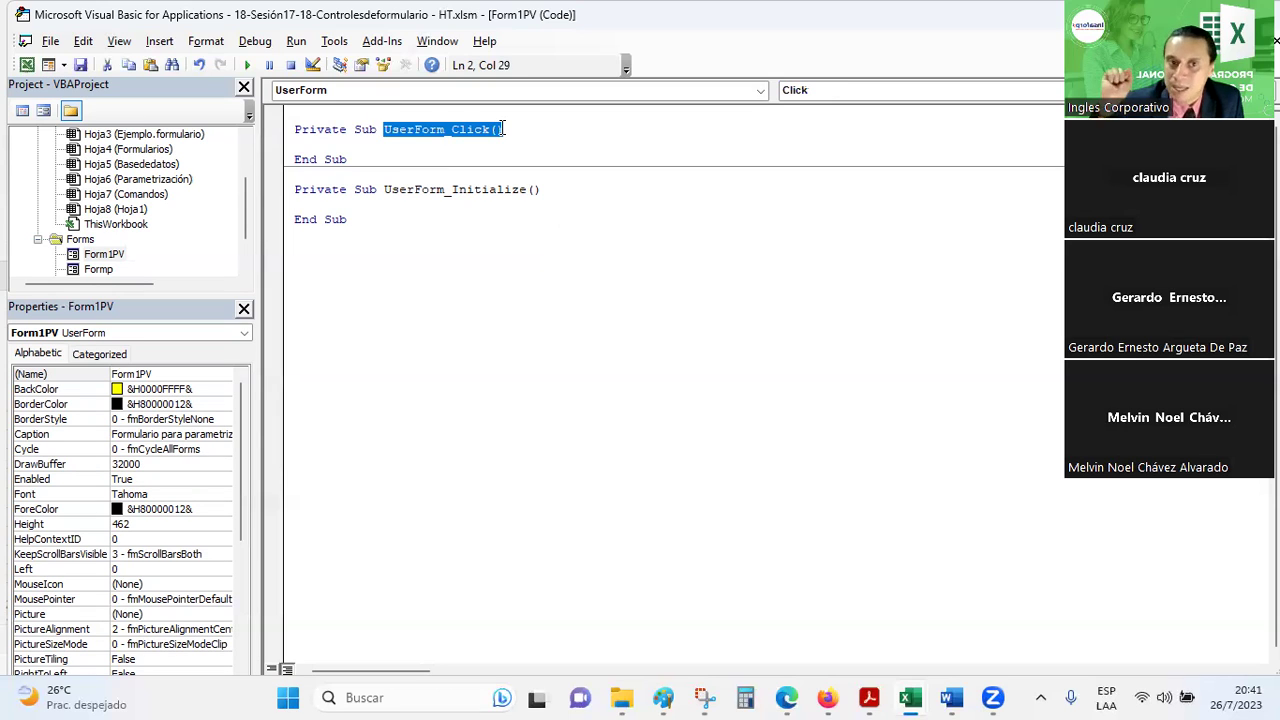
pyautogui.click(481, 189)
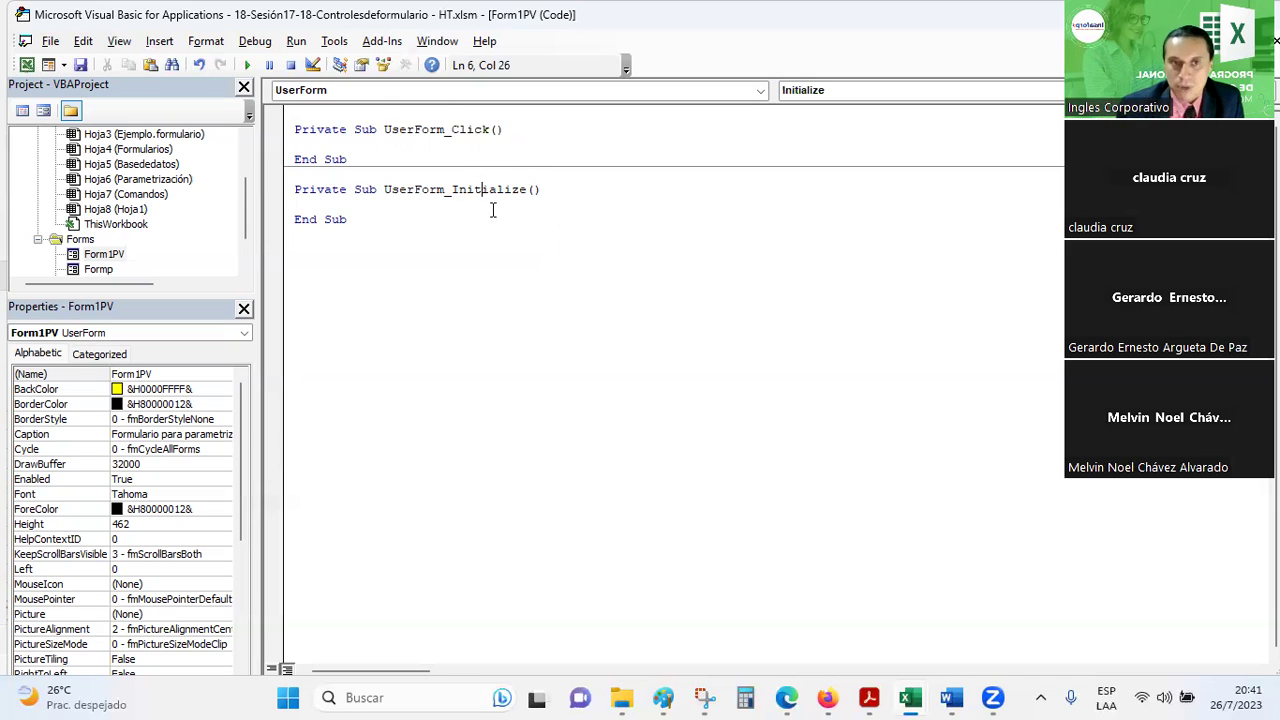
pyautogui.moveTo(293, 130); pyautogui.dragTo(377, 163)
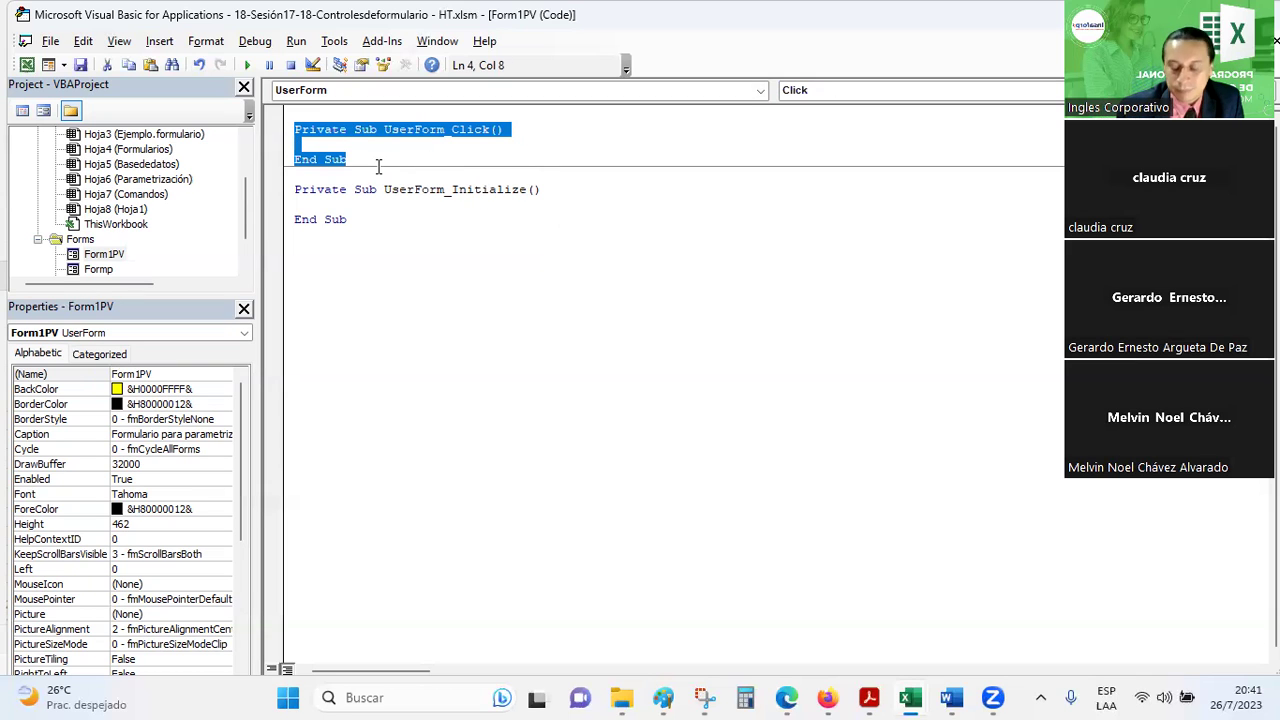
pyautogui.press('Delete')
pyautogui.press('Delete')
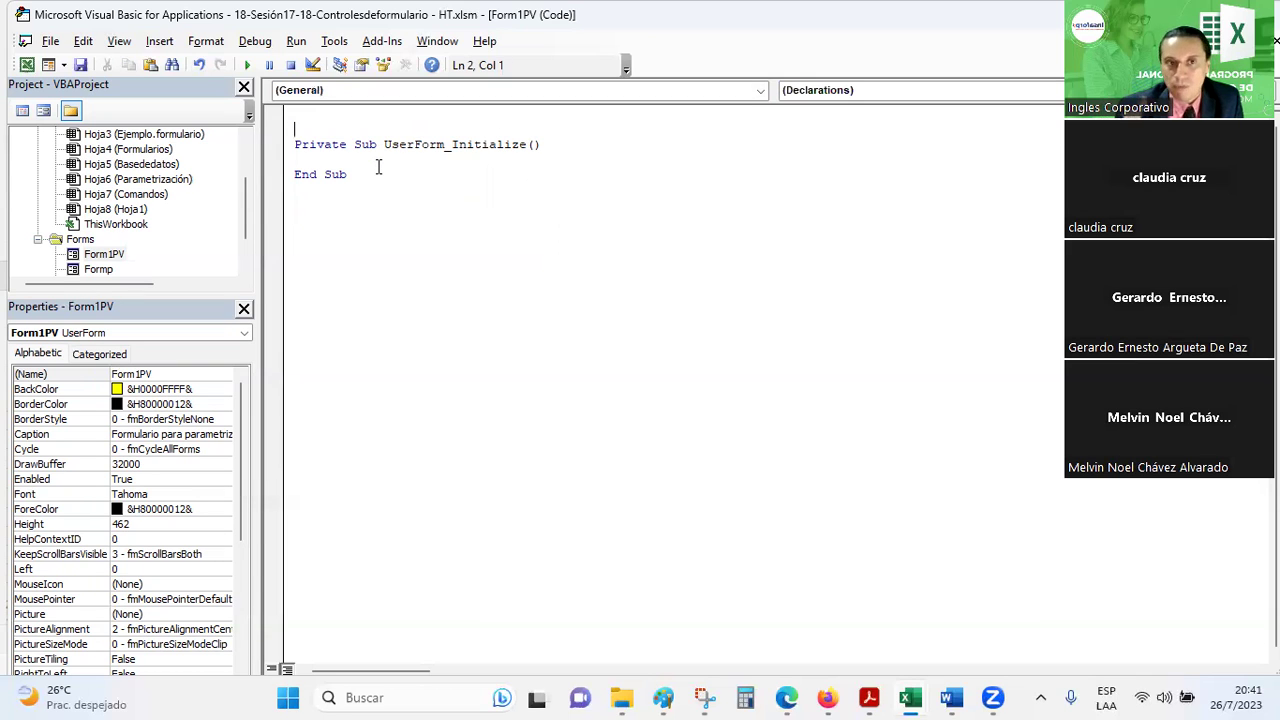
# - Copy the ComboBox1.List sample code line from cell B7 of the workbook
pyautogui.hotkey('alt', 'Tab')
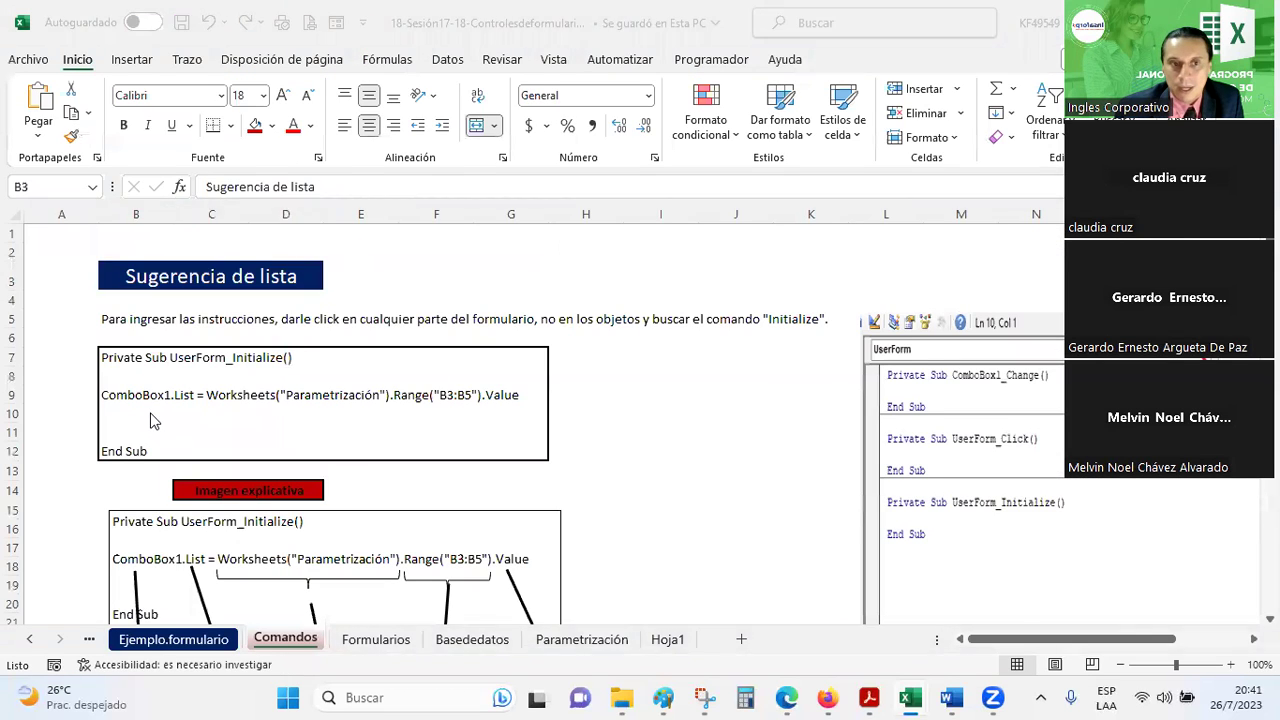
pyautogui.hotkey('alt', 'Tab')
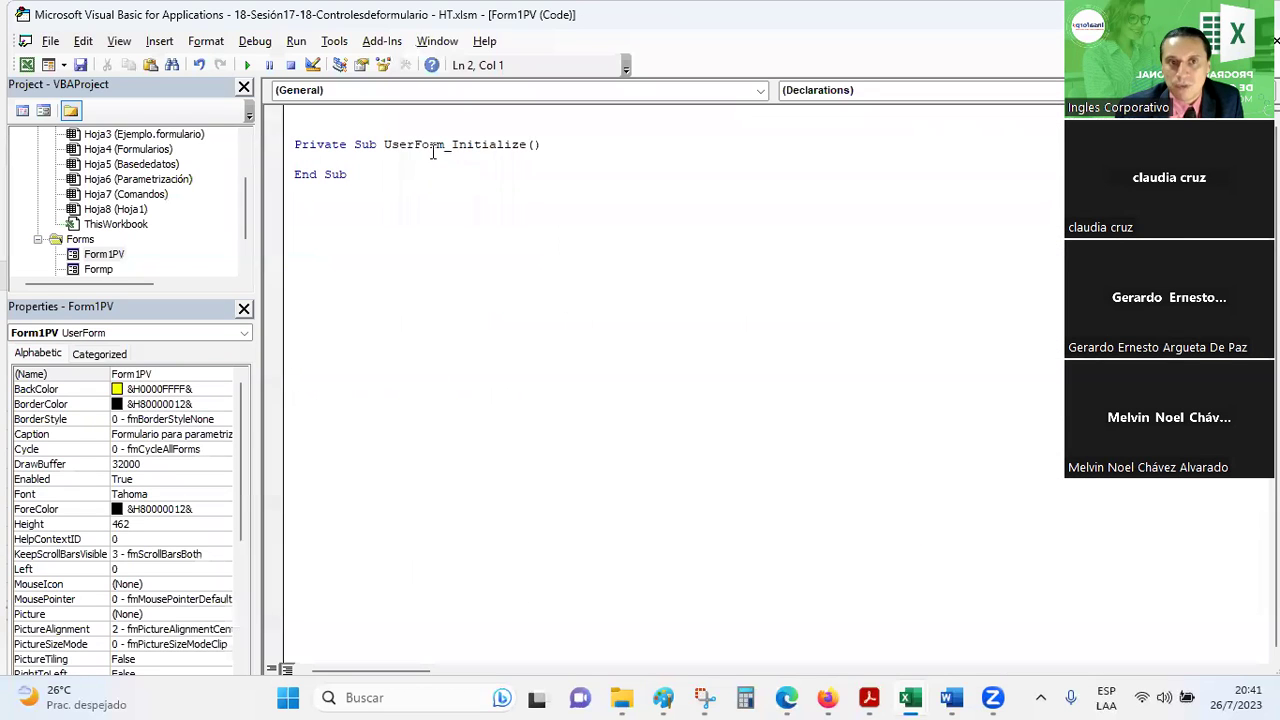
pyautogui.hotkey('alt', 'Tab')
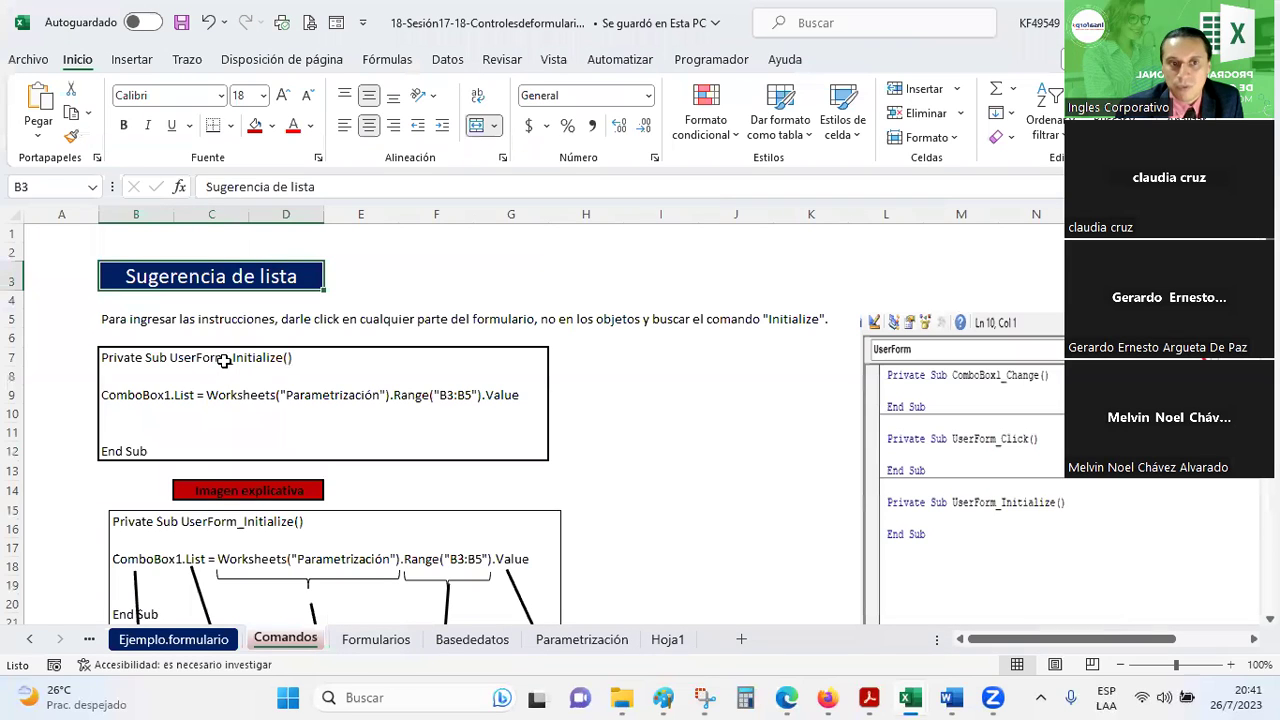
pyautogui.doubleClick(525, 392)
pyautogui.moveTo(525, 392); pyautogui.dragTo(76, 378)
pyautogui.hotkey('ctrl', 'c')
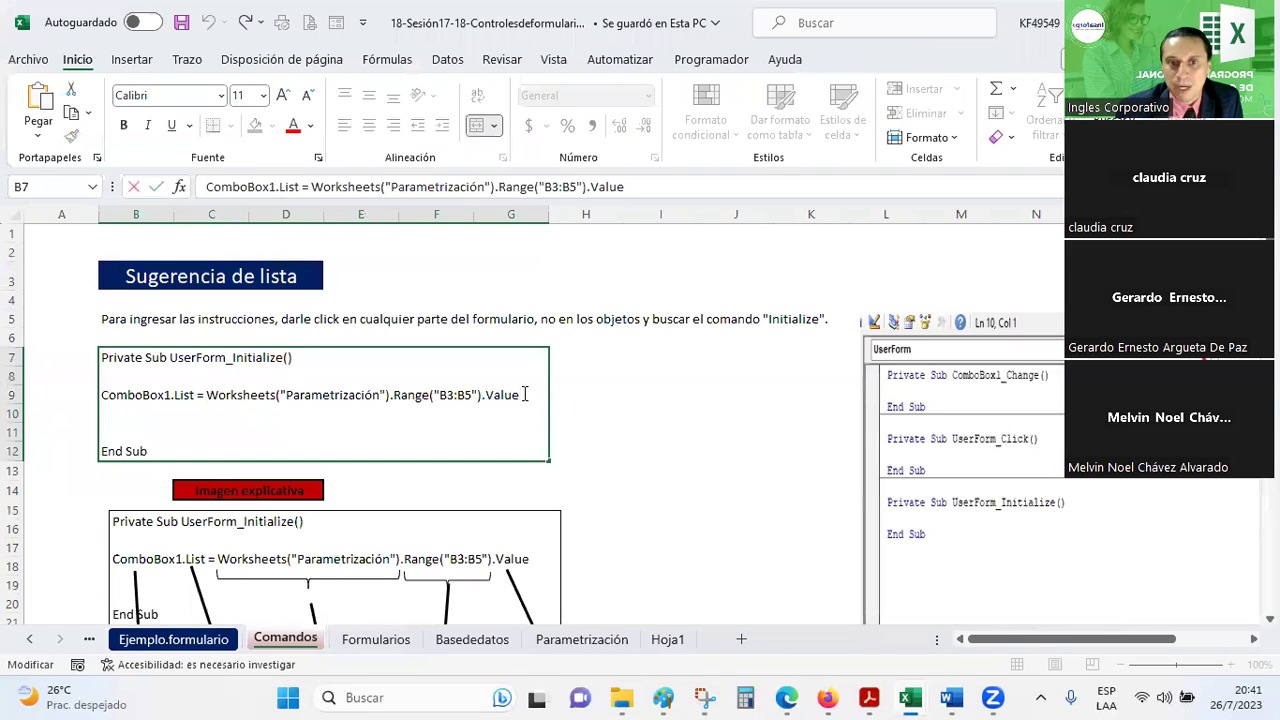
pyautogui.press('Escape')
pyautogui.hotkey('alt', 'Tab')
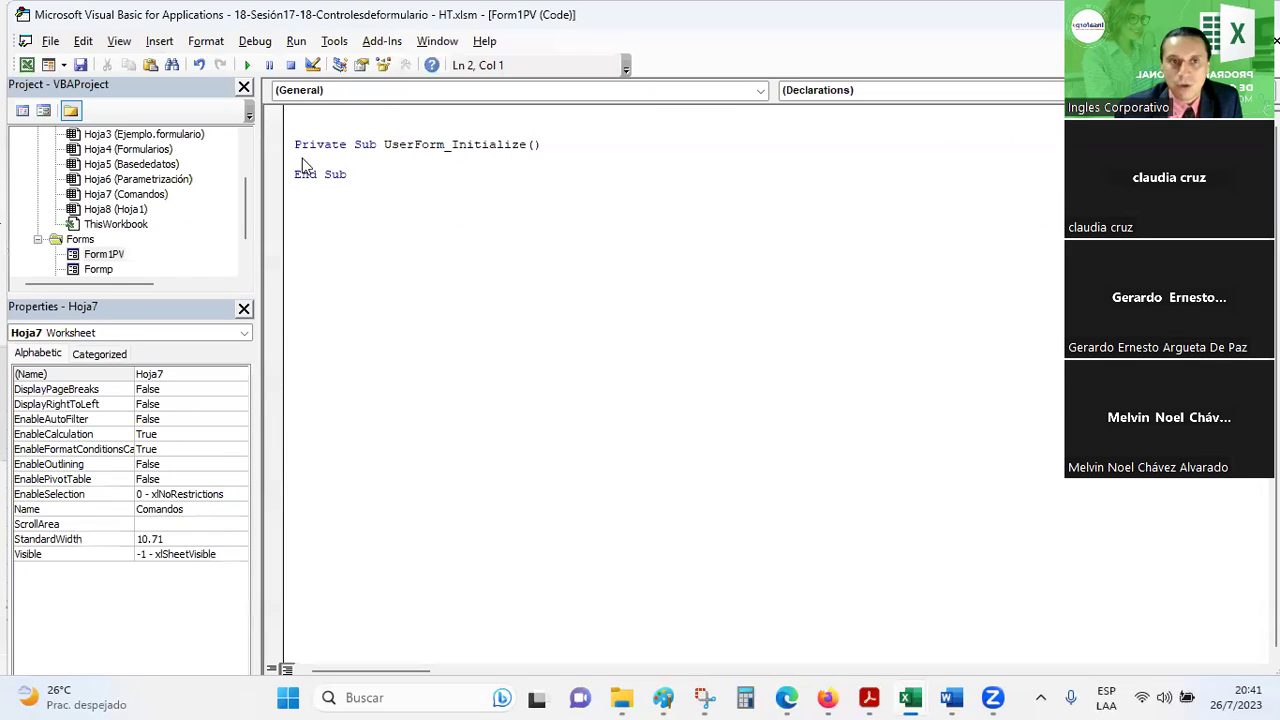
pyautogui.hotkey('alt', 'Tab')
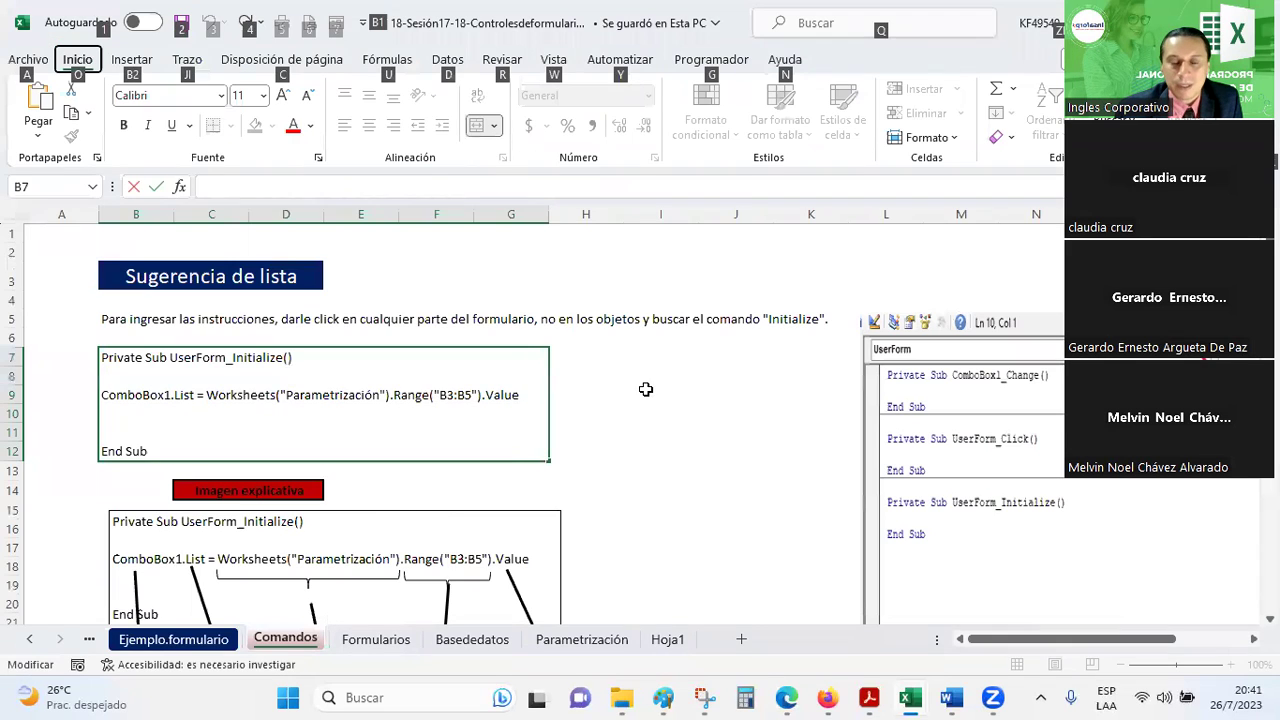
pyautogui.hotkey('alt', 'Tab')
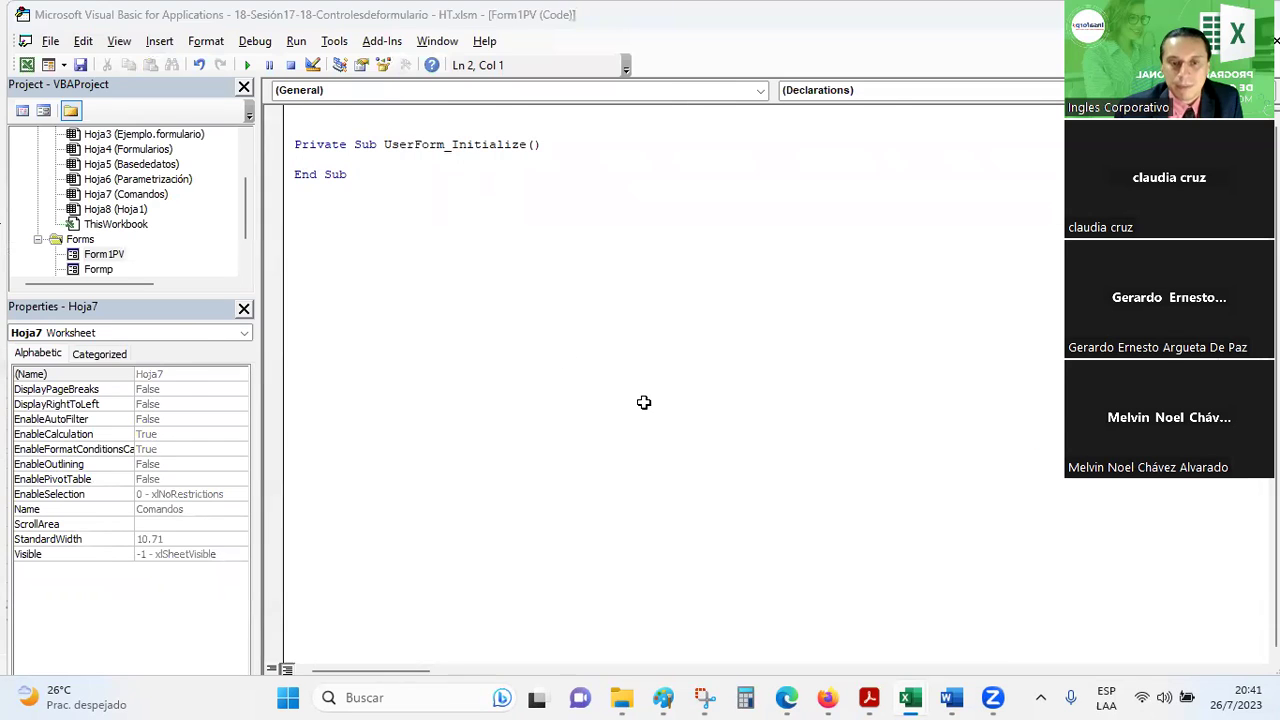
pyautogui.hotkey('alt', 'Tab')
pyautogui.hotkey('alt', 'Tab')
# - Paste the line into UserForm_Initialize and rename the control to Form1PVComboBox1
pyautogui.click(300, 160)
pyautogui.hotkey('ctrl', 'v')
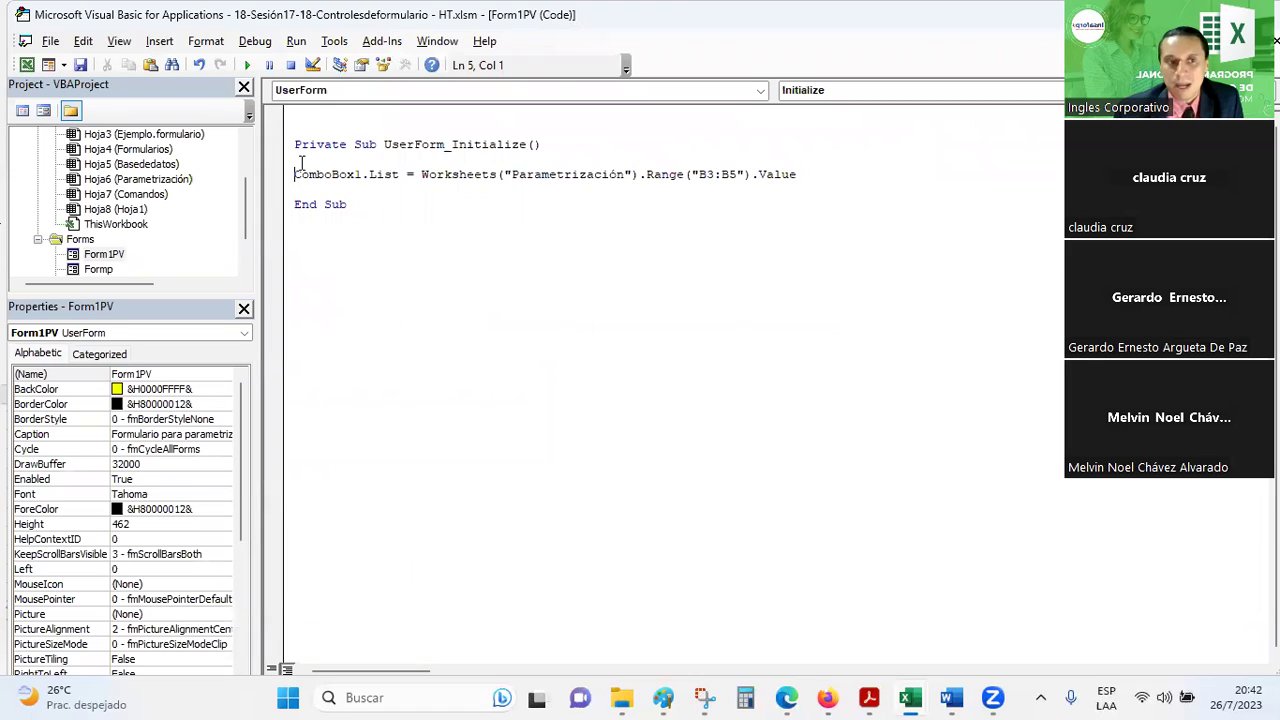
pyautogui.write('fORM')
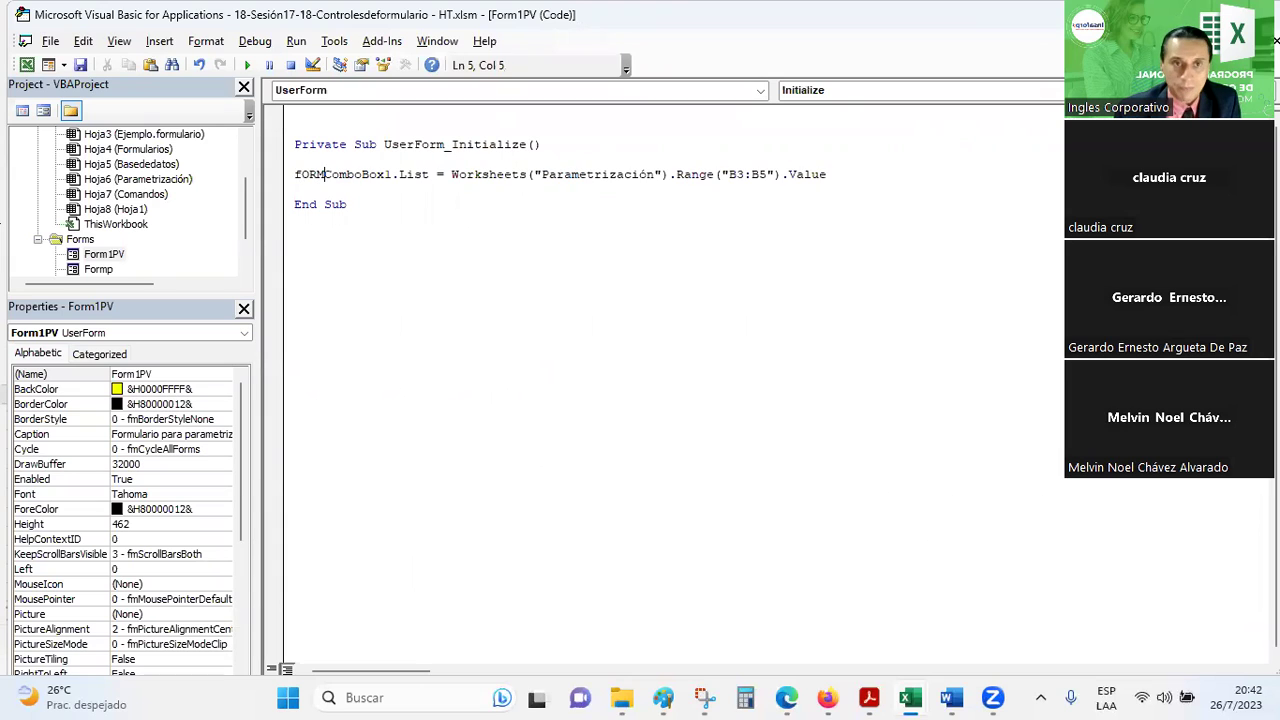
pyautogui.press('BackSpace')
pyautogui.press('BackSpace')
pyautogui.press('BackSpace')
pyautogui.press('BackSpace')
pyautogui.write('Form')
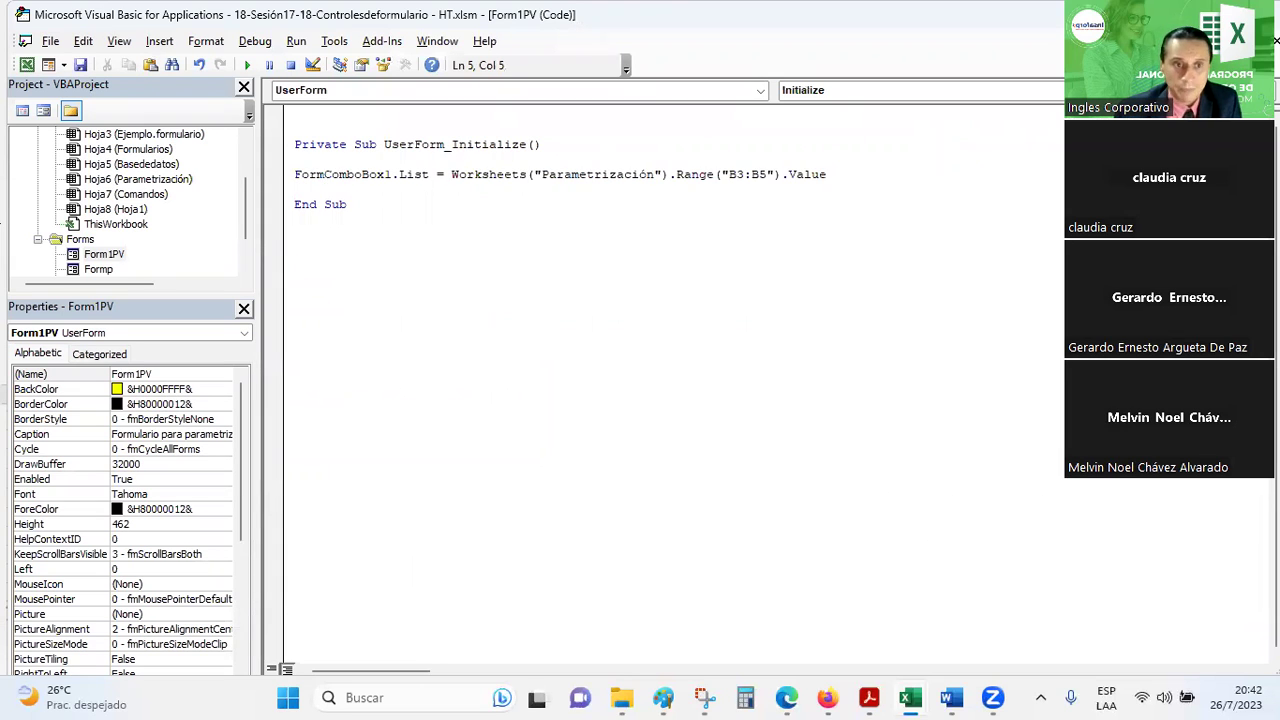
pyautogui.write('1')
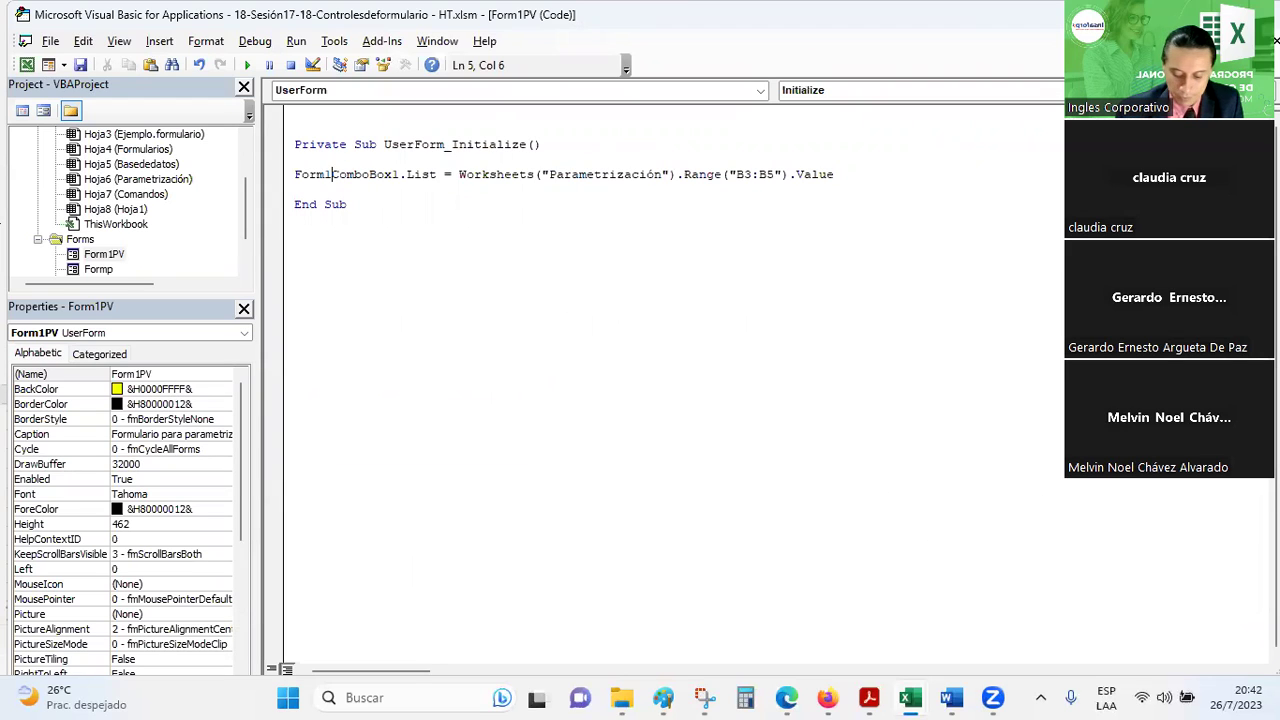
pyautogui.write('PV')
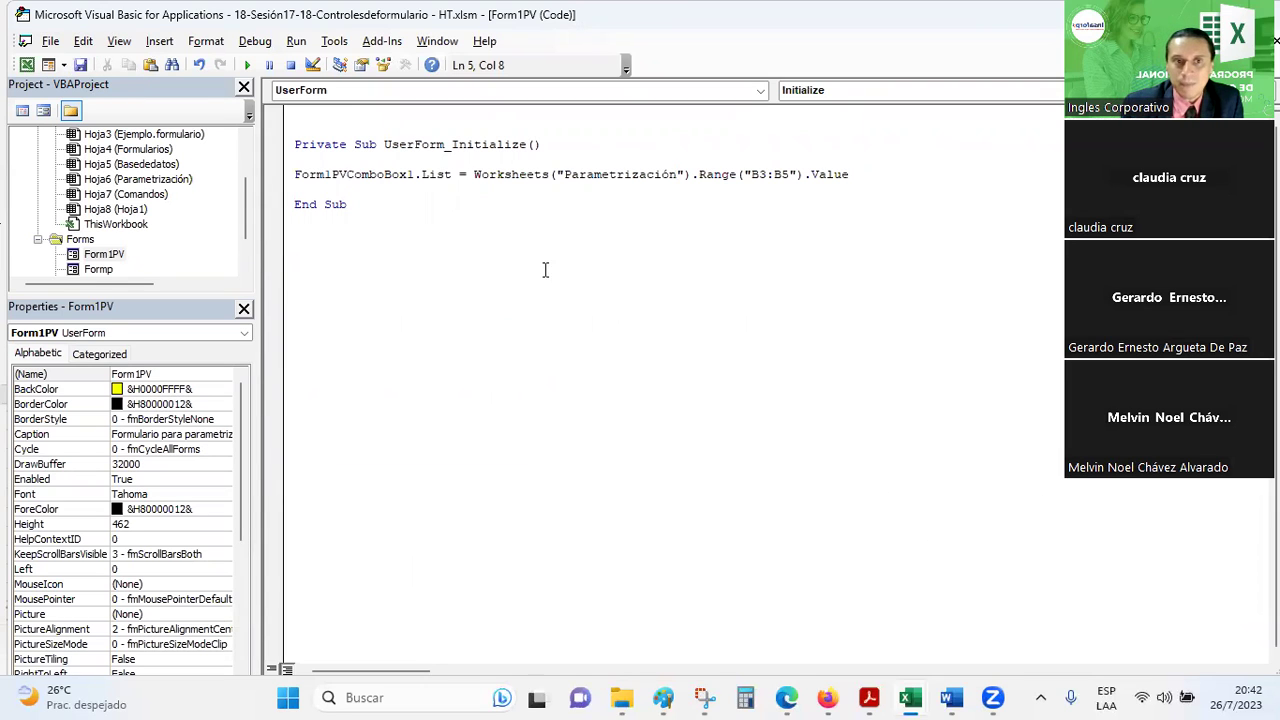
# - Explain the Private Sub, End Sub, Form1PVComboBox1 and .List parts of the code
pyautogui.click(451, 215)
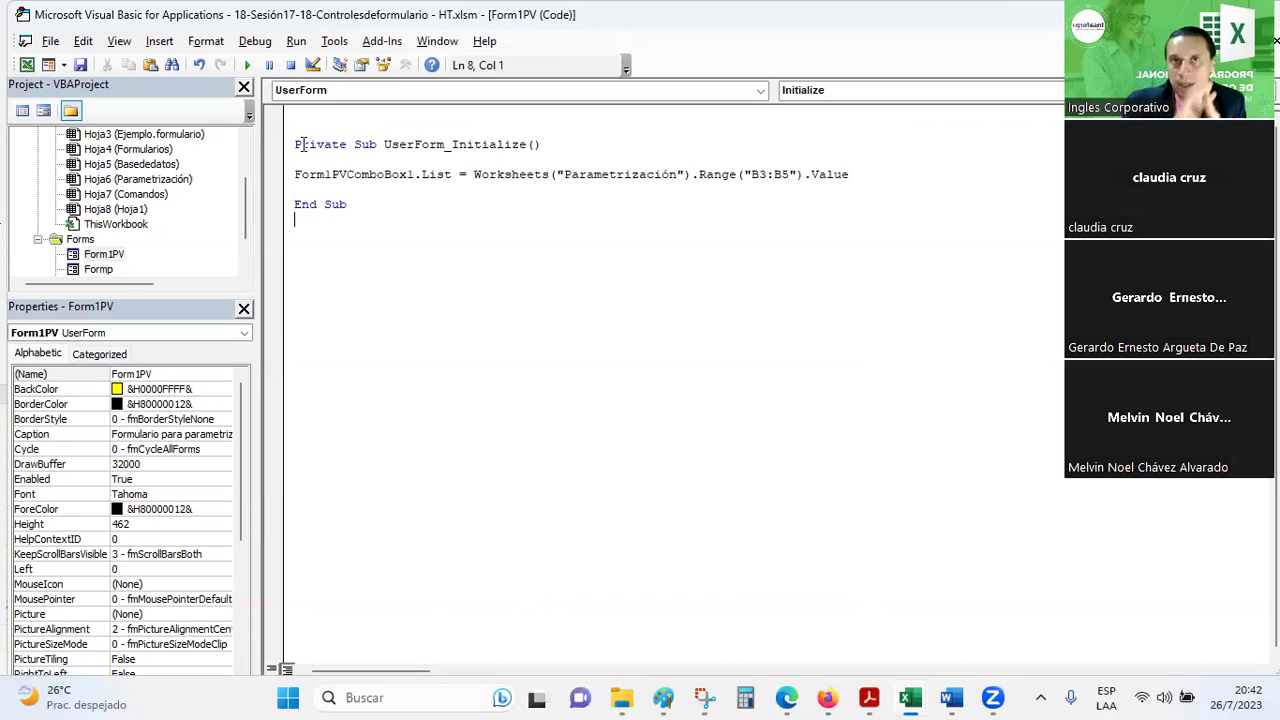
pyautogui.click(312, 206)
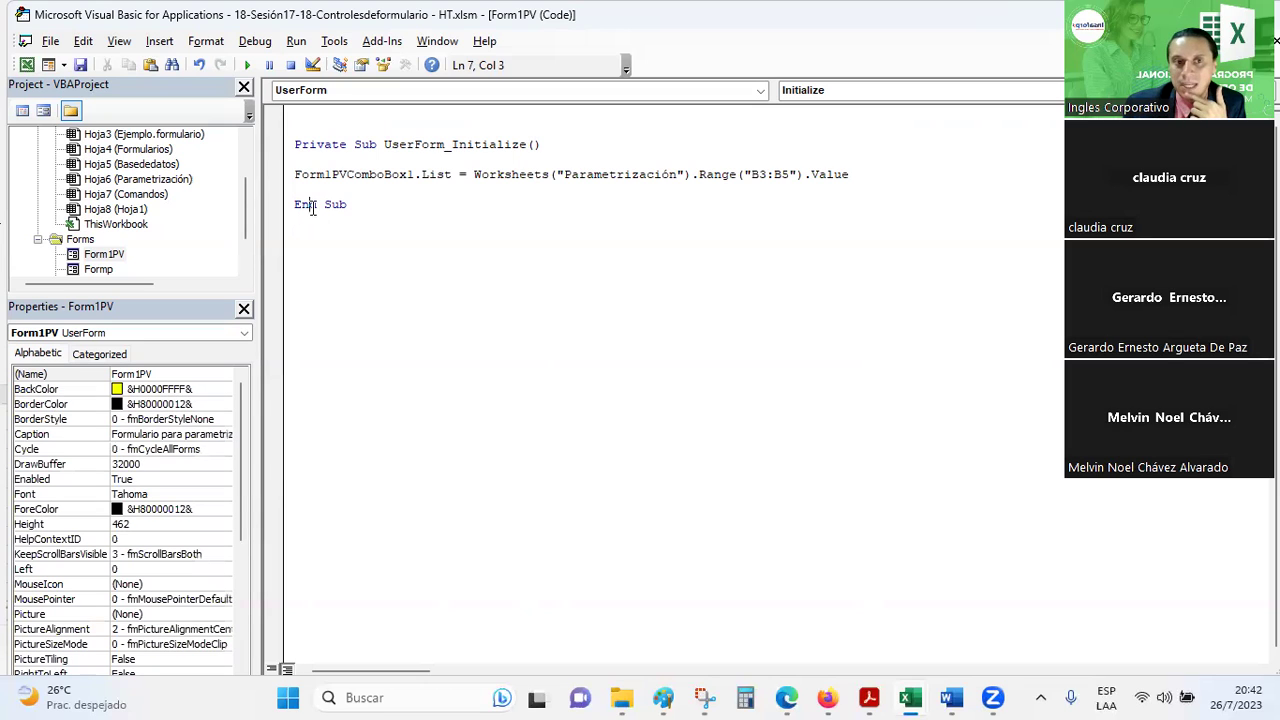
pyautogui.moveTo(296, 144); pyautogui.dragTo(380, 150)
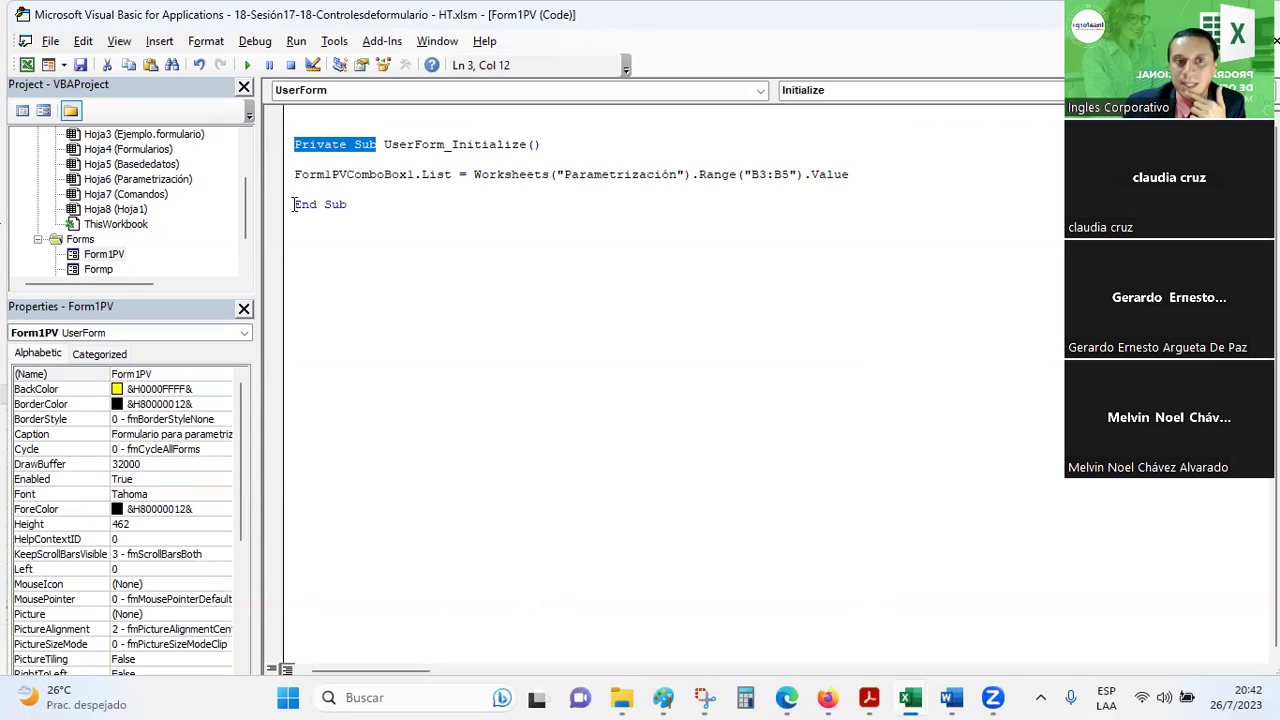
pyautogui.moveTo(294, 204); pyautogui.dragTo(346, 204)
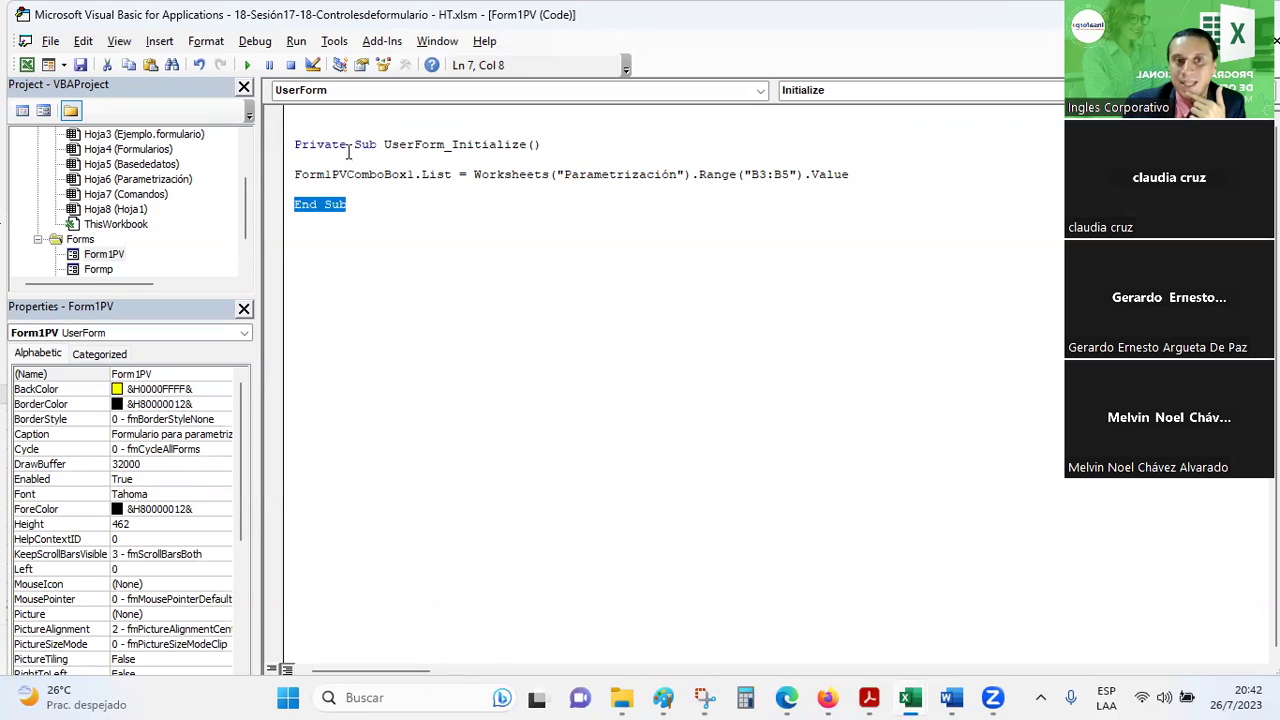
pyautogui.click(353, 174)
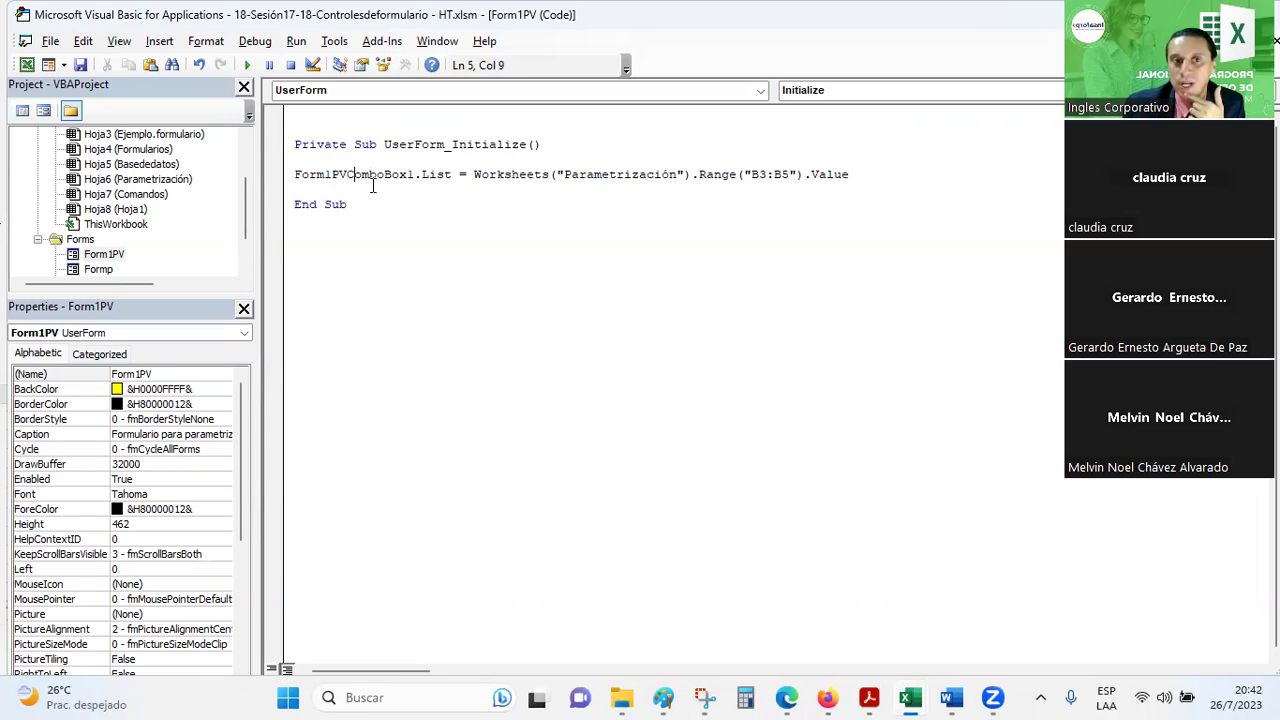
pyautogui.moveTo(294, 176); pyautogui.dragTo(418, 174)
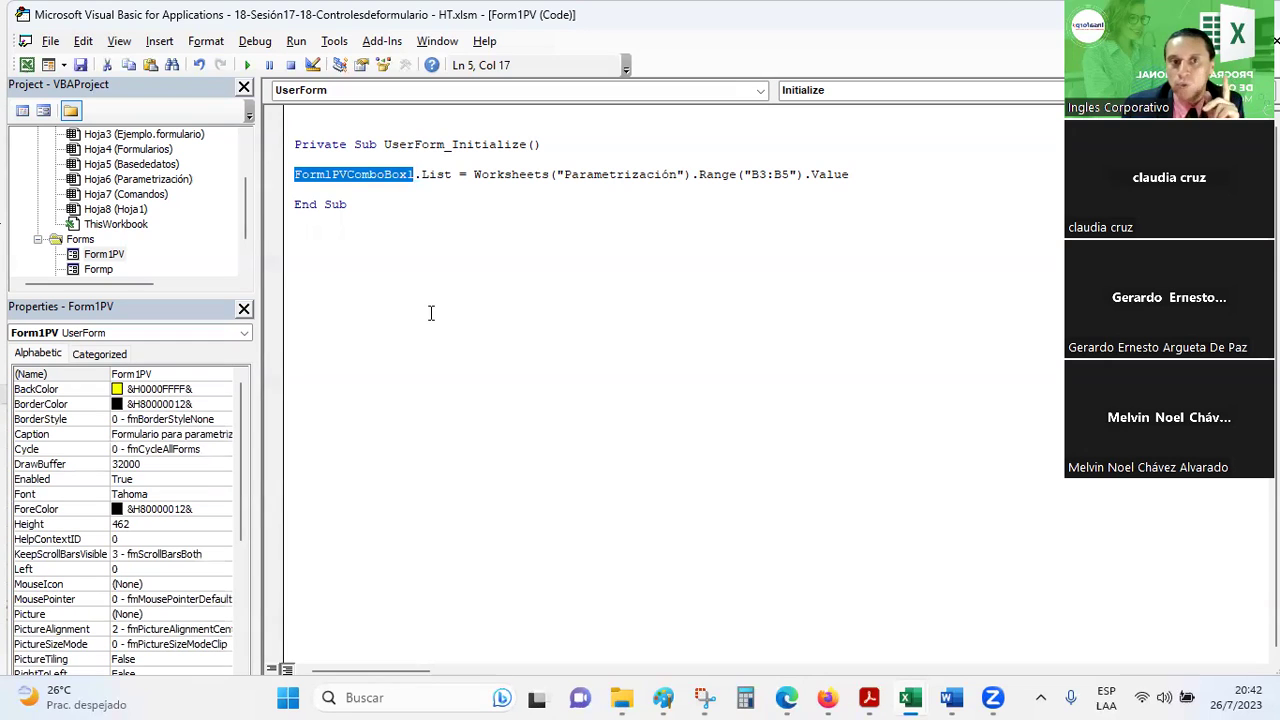
pyautogui.click(431, 174)
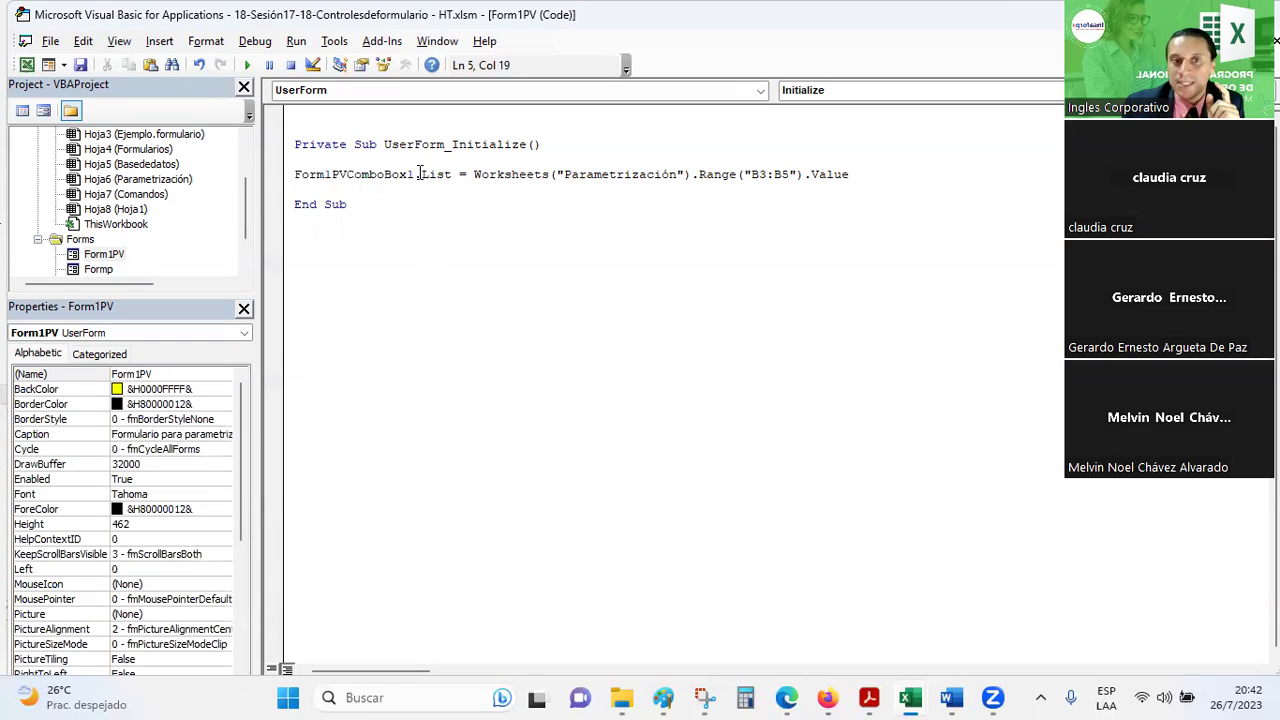
pyautogui.moveTo(416, 174); pyautogui.dragTo(453, 174)
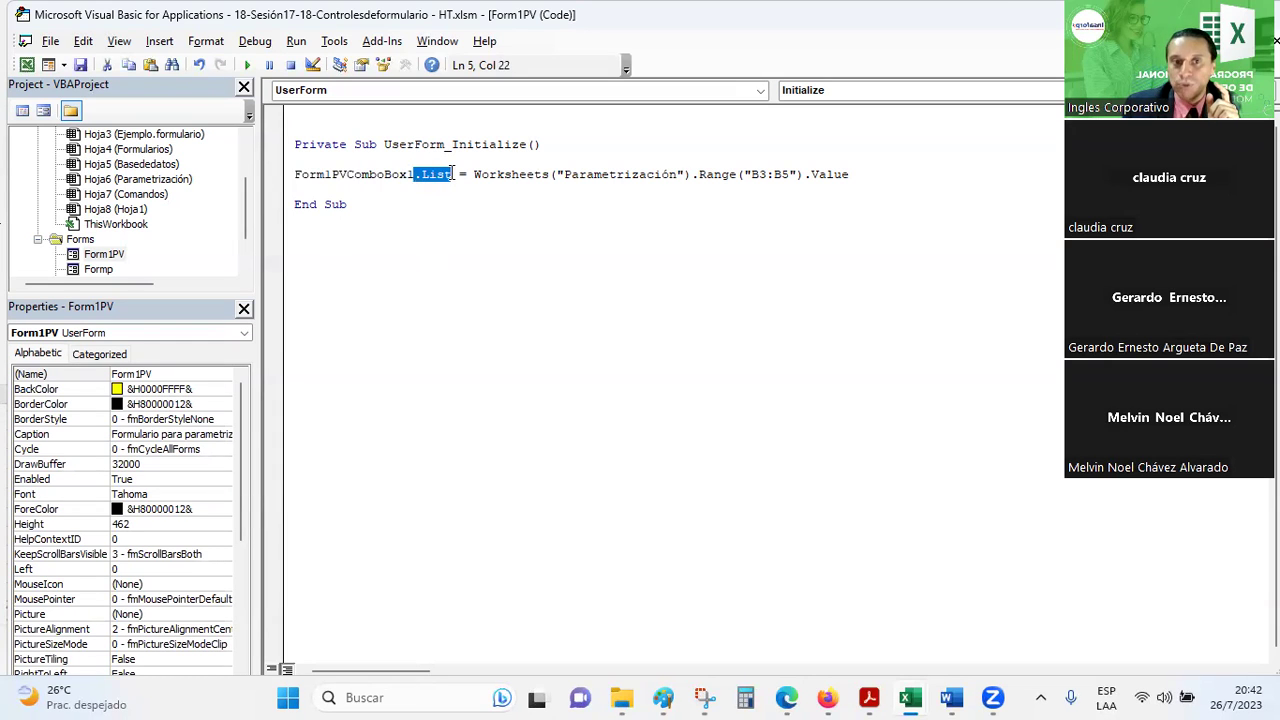
pyautogui.click(539, 206)
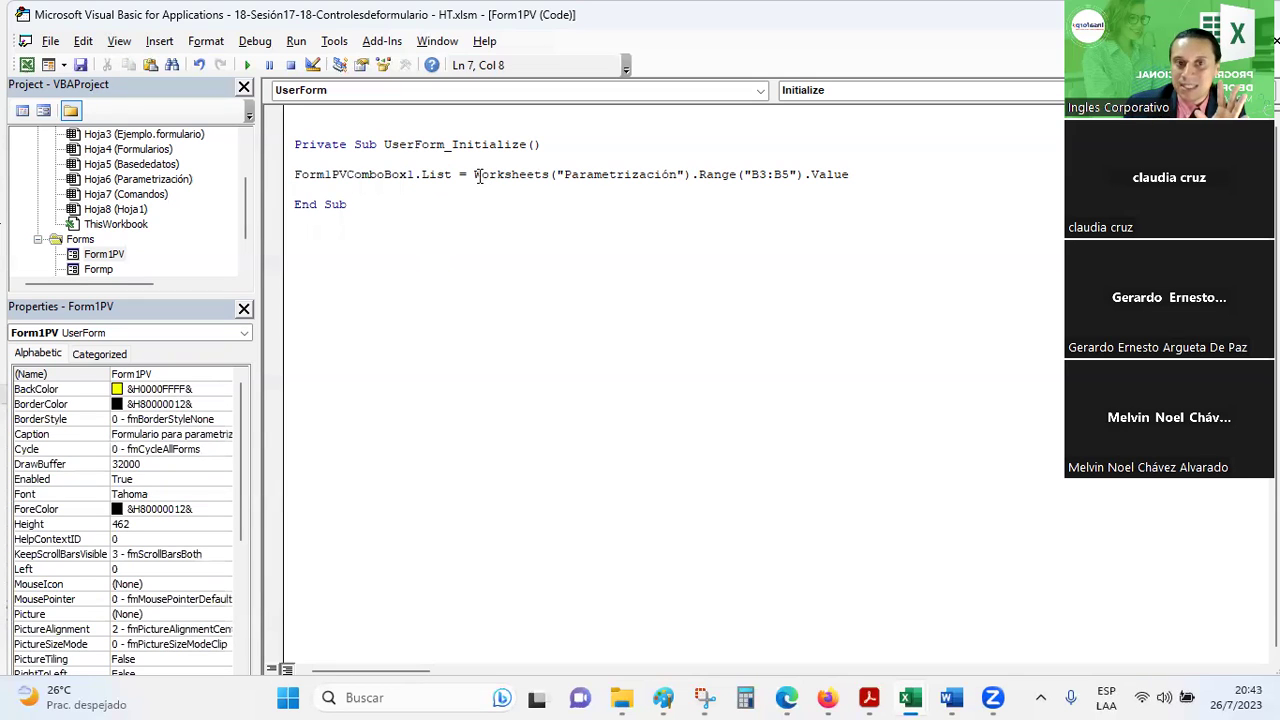
# - Explain the Worksheets("Parametrización").Range("B3:B5").Value source of the list
pyautogui.moveTo(476, 175); pyautogui.dragTo(693, 180)
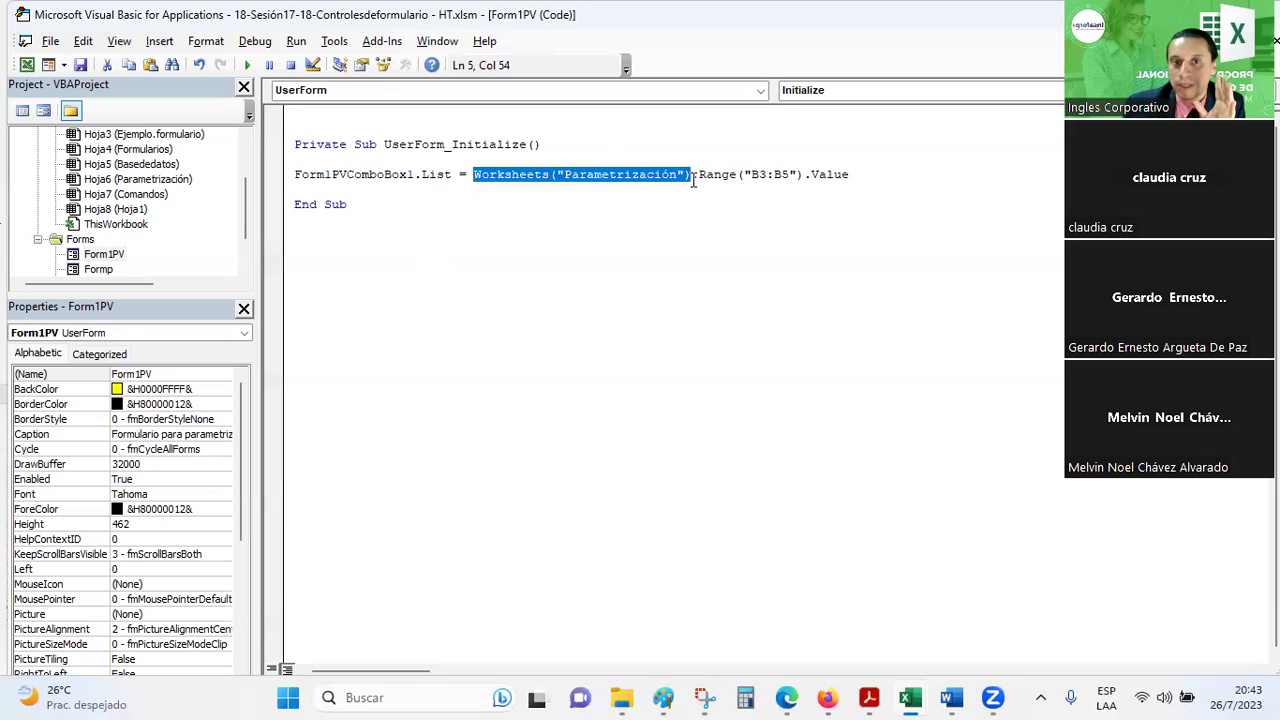
pyautogui.click(704, 175)
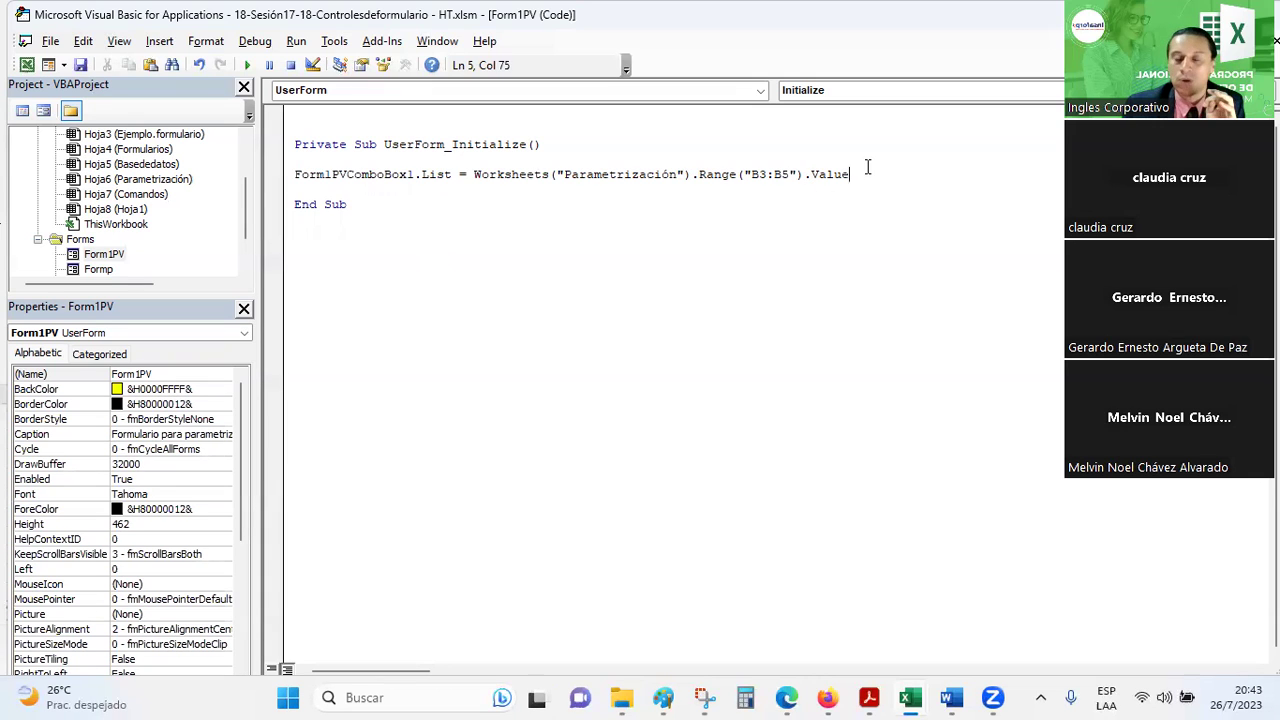
pyautogui.moveTo(476, 174); pyautogui.dragTo(866, 174)
pyautogui.click(859, 255)
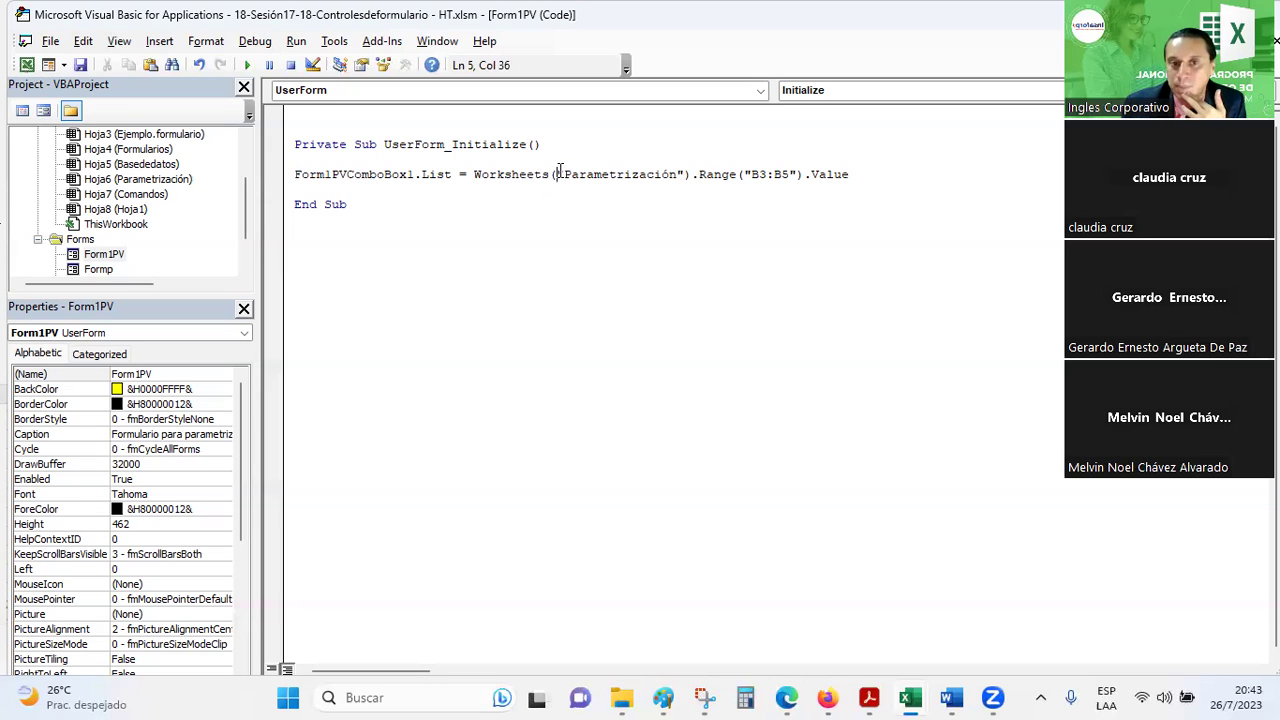
pyautogui.moveTo(474, 174); pyautogui.dragTo(548, 174)
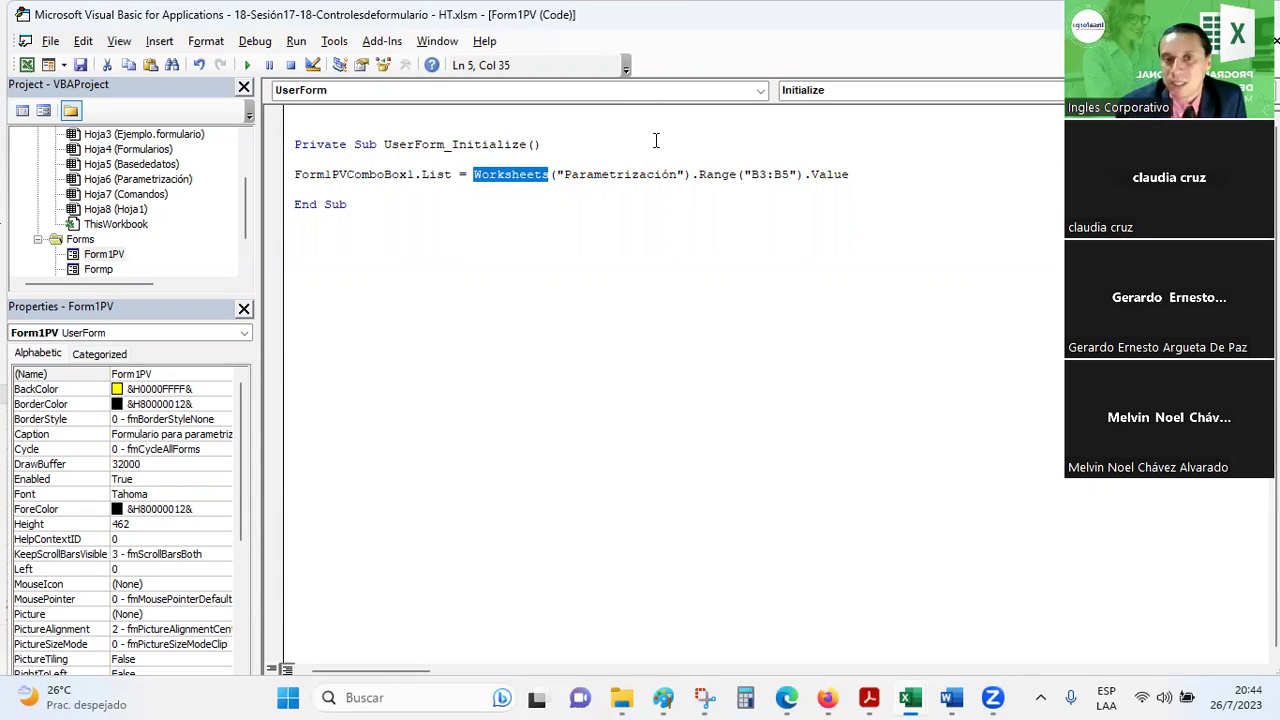
pyautogui.click(692, 177)
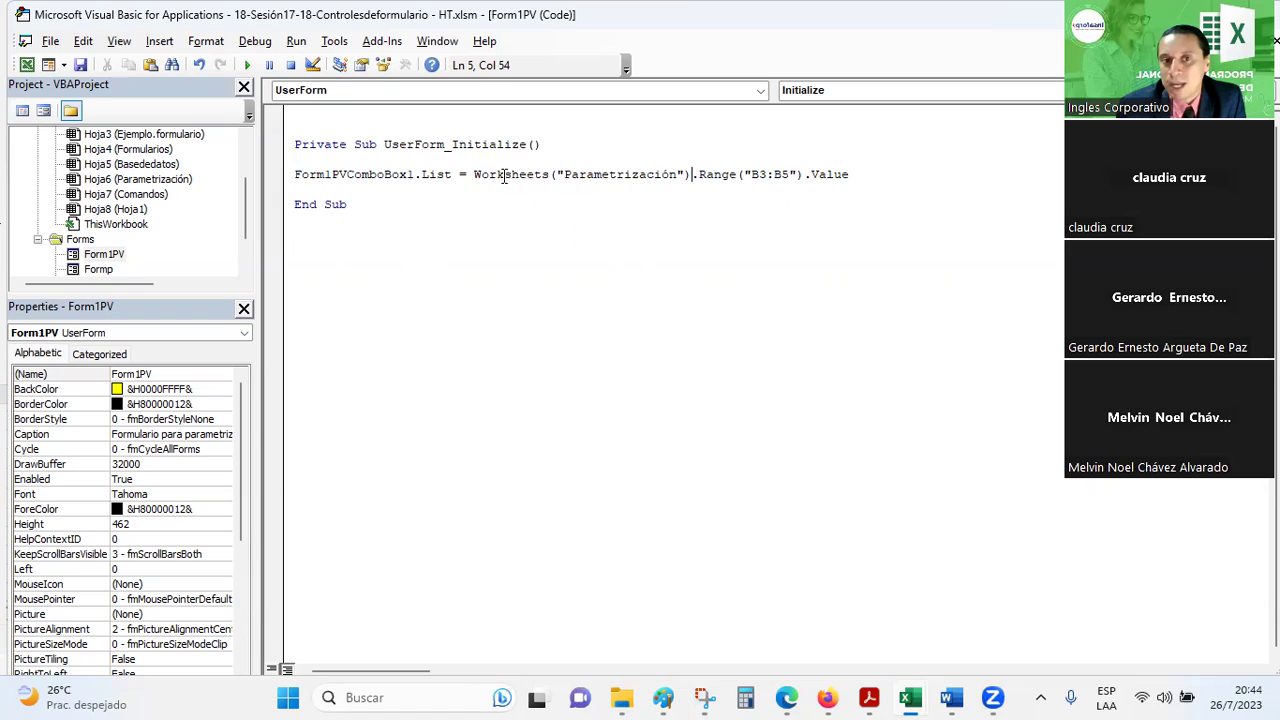
pyautogui.moveTo(698, 175); pyautogui.dragTo(839, 173)
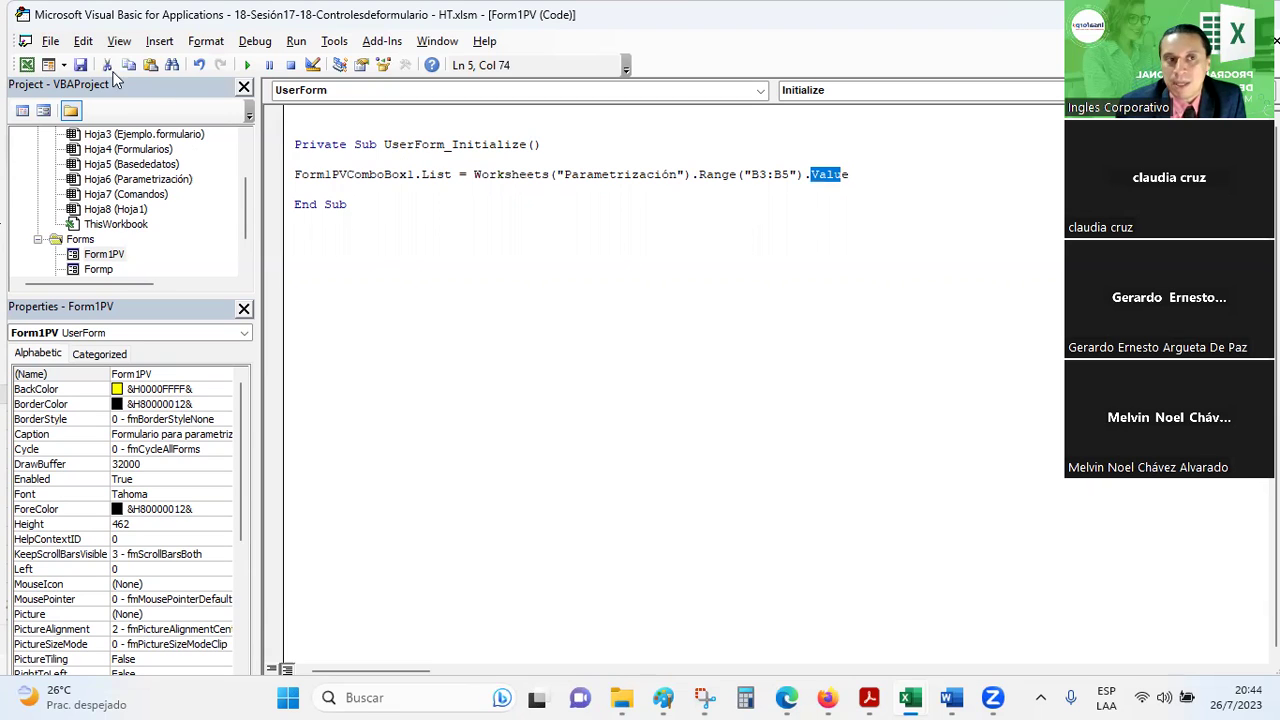
pyautogui.click(320, 246)
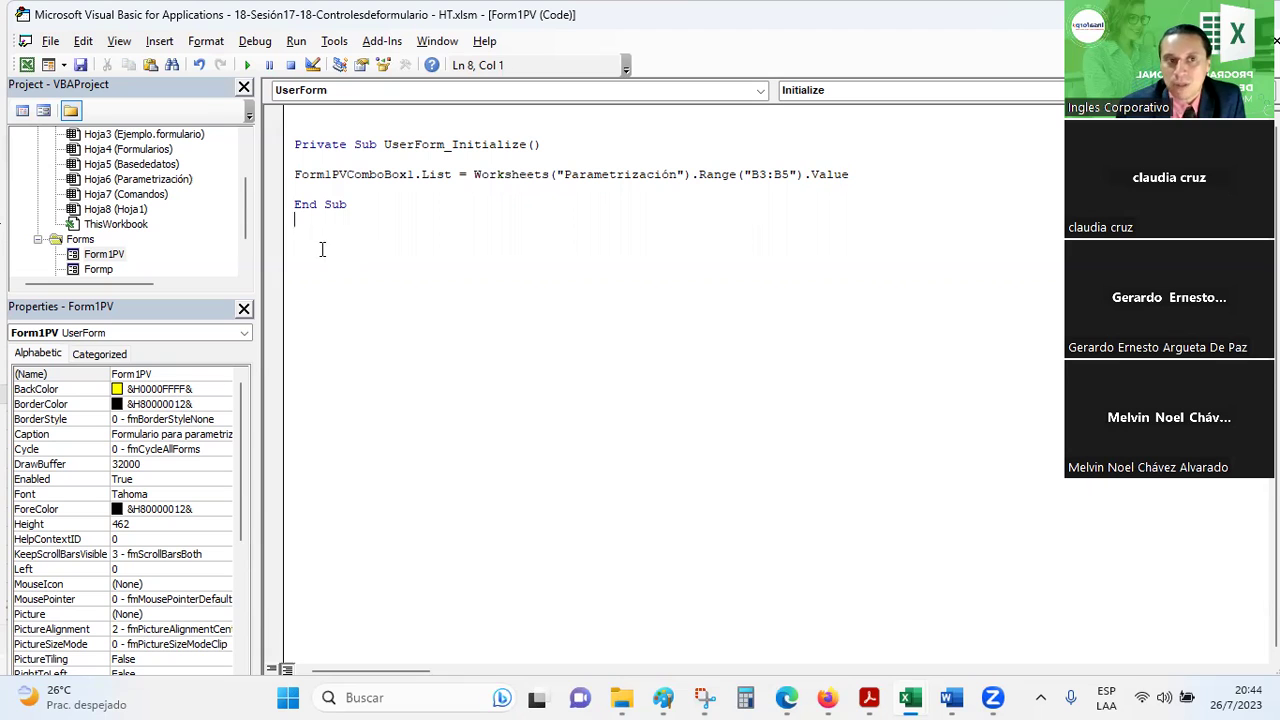
# - Run the form and check the fuel-type list shows the B3:B5 options
pyautogui.click(249, 65)
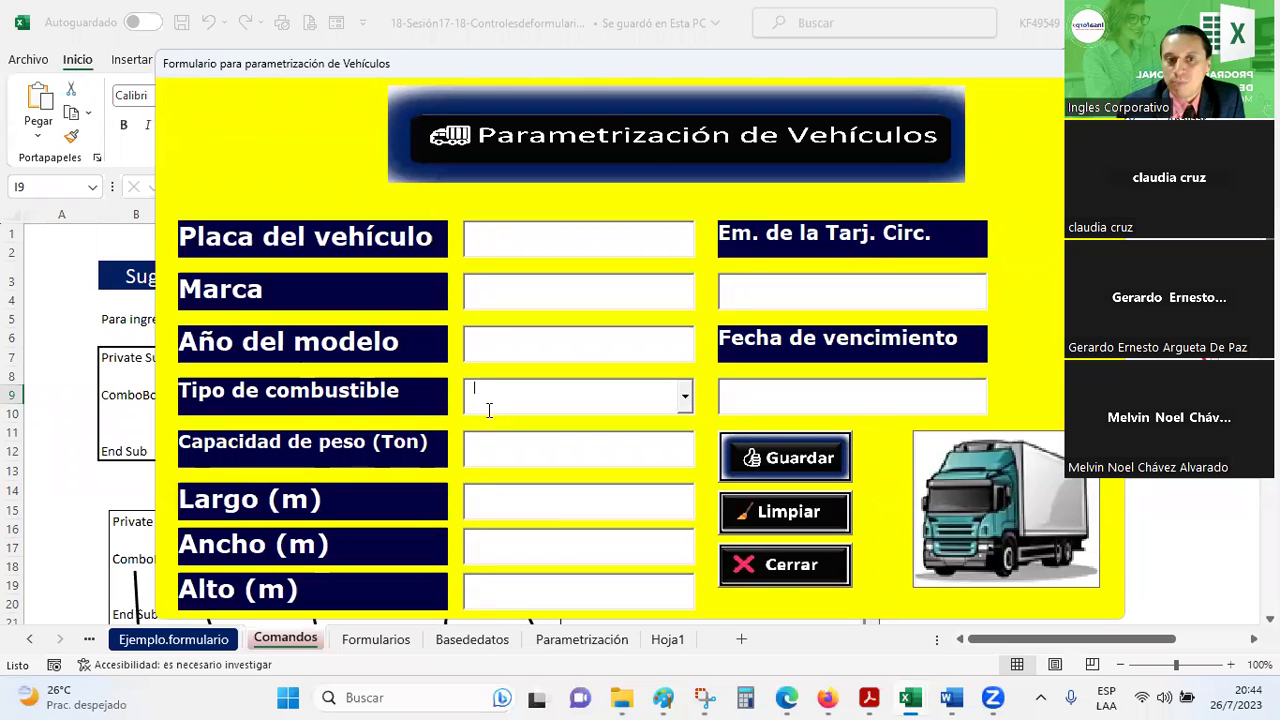
pyautogui.click(685, 398)
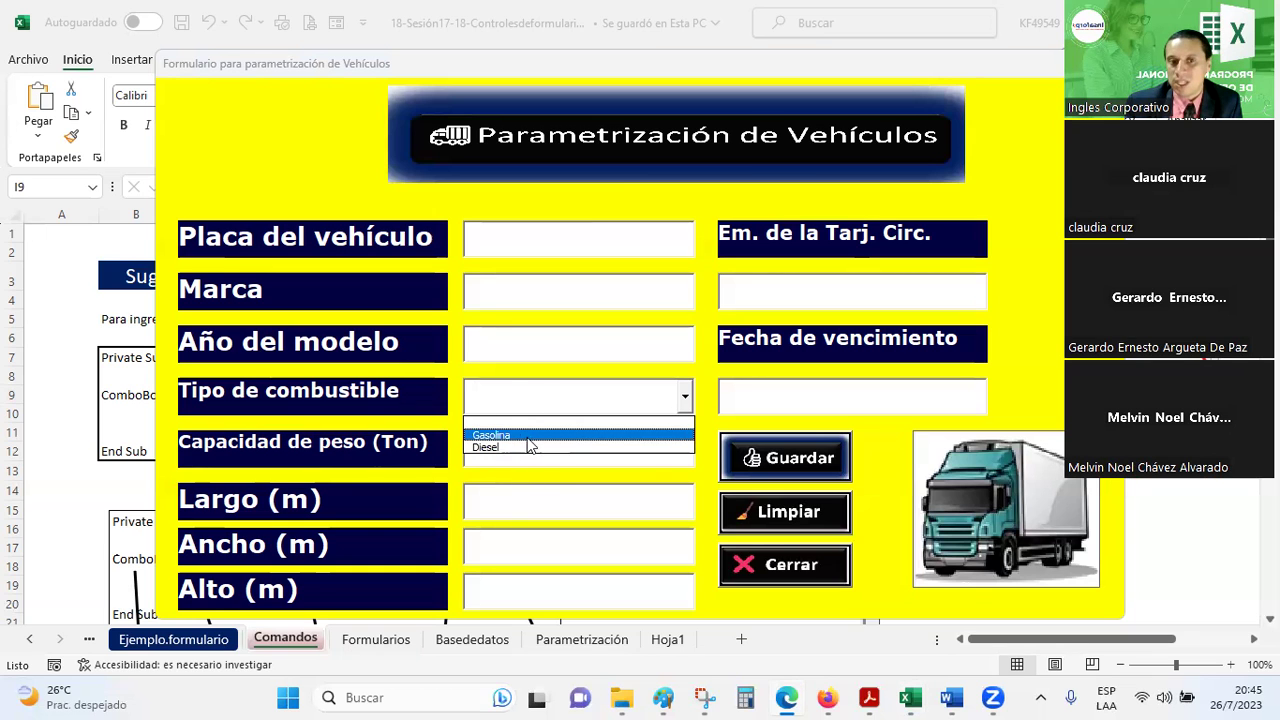
pyautogui.click(535, 392)
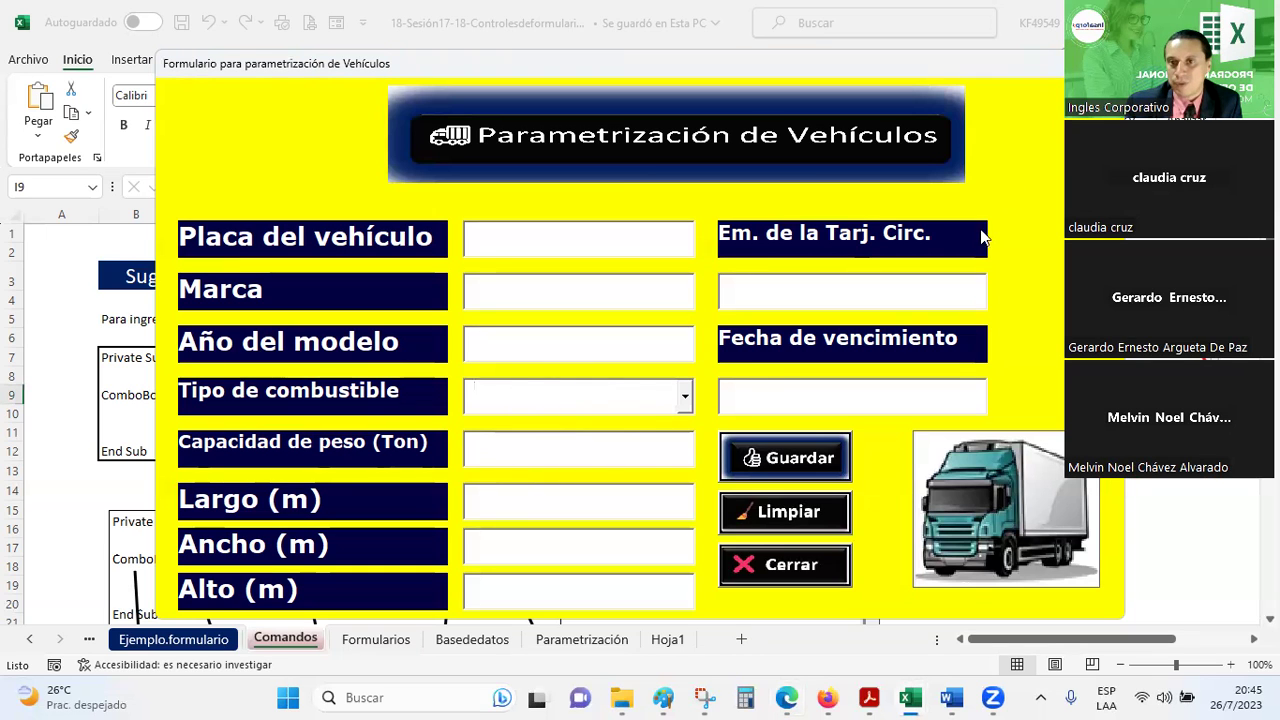
pyautogui.click(785, 565)
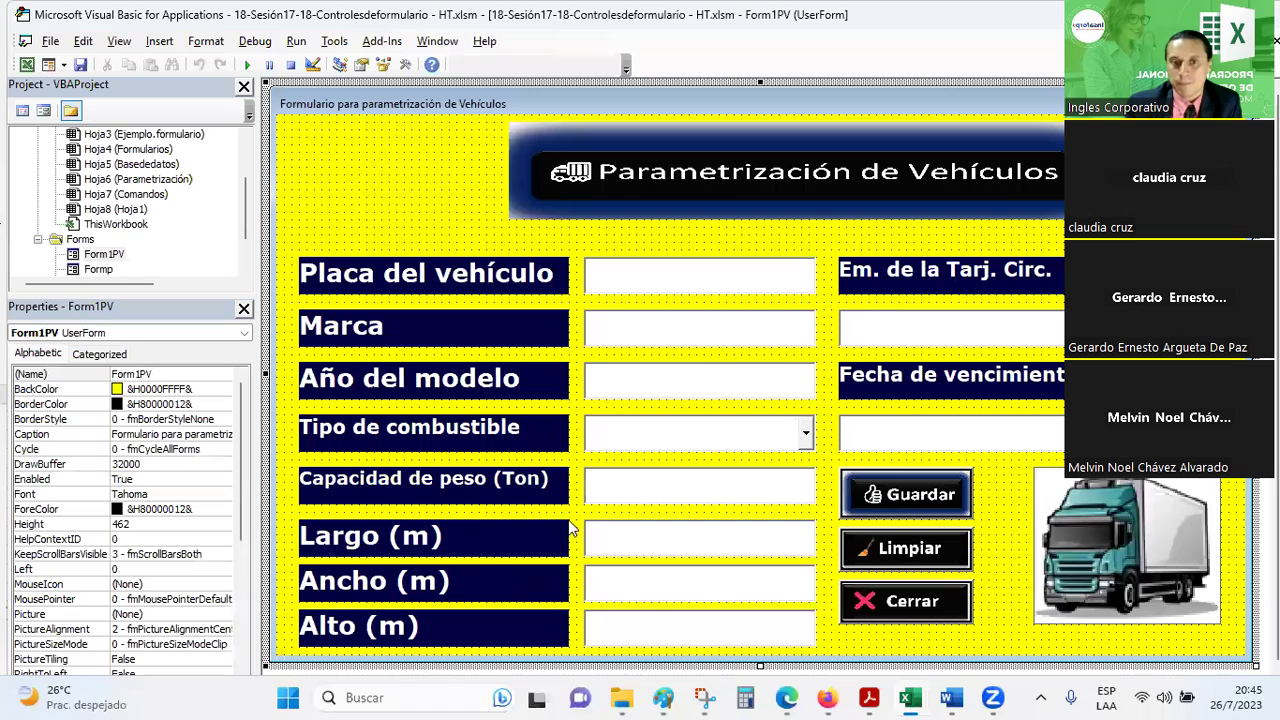
# - Set the fuel-type combo box Font property to Verdana
pyautogui.click(707, 445)
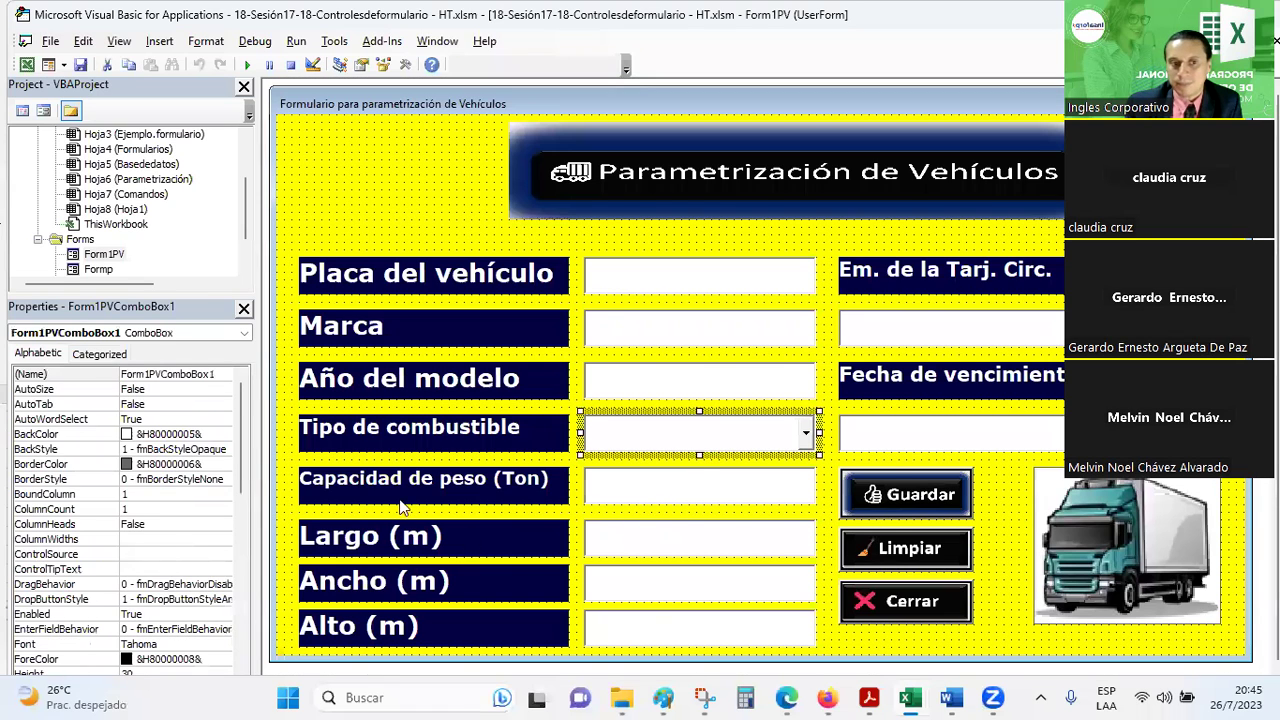
pyautogui.scroll(-2, 166, 540)
pyautogui.scroll(-2, 166, 540)
pyautogui.scroll(-1, 160, 520)
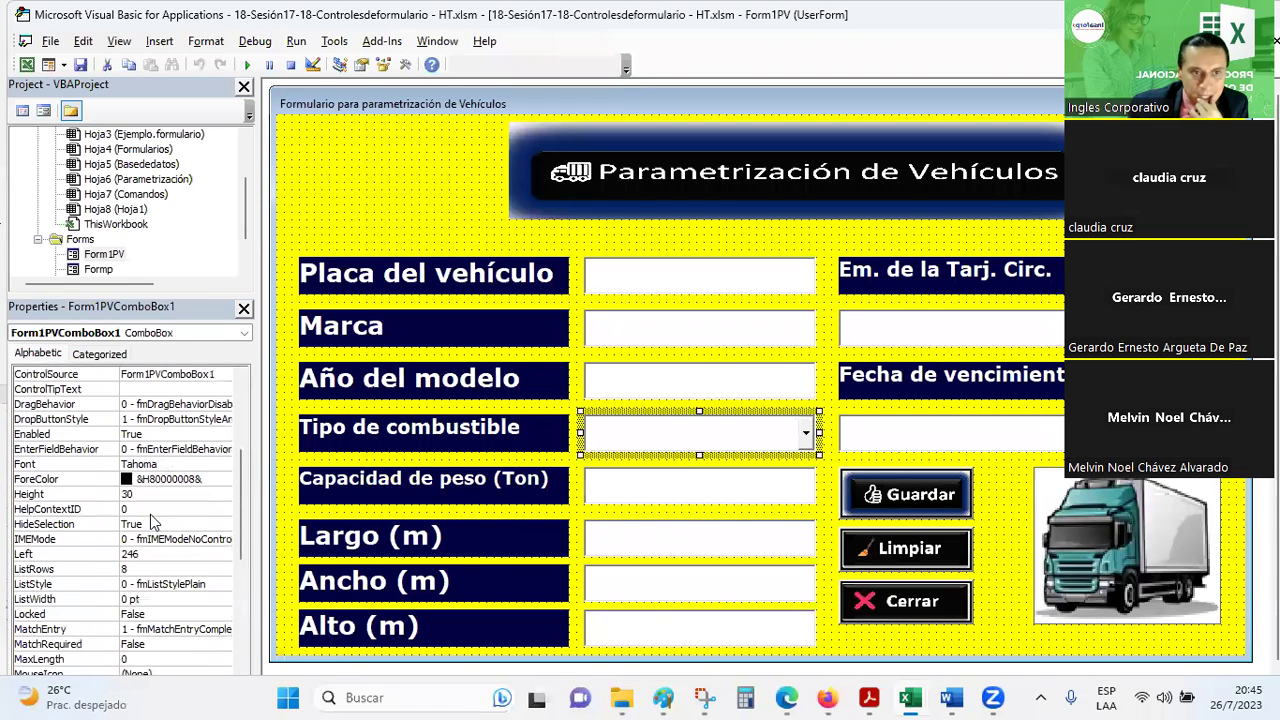
pyautogui.click(148, 464)
pyautogui.click(224, 464)
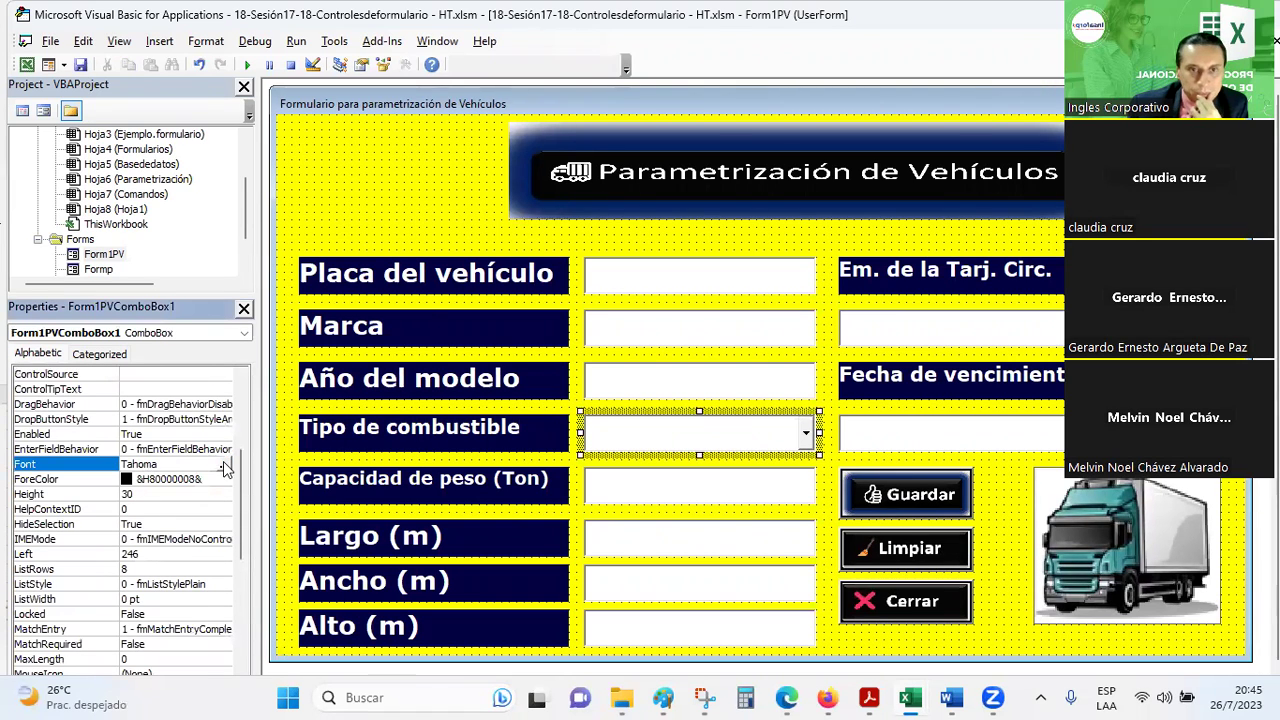
pyautogui.click(224, 464)
pyautogui.write('ver')
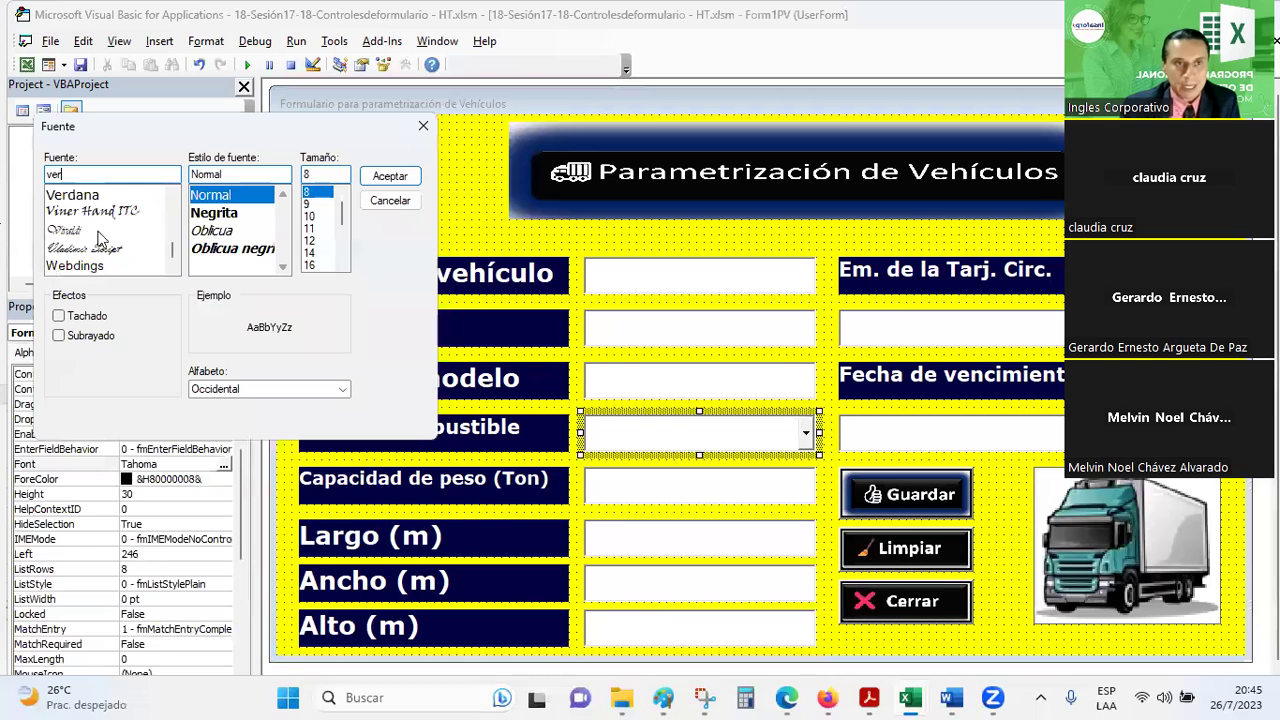
pyautogui.click(85, 195)
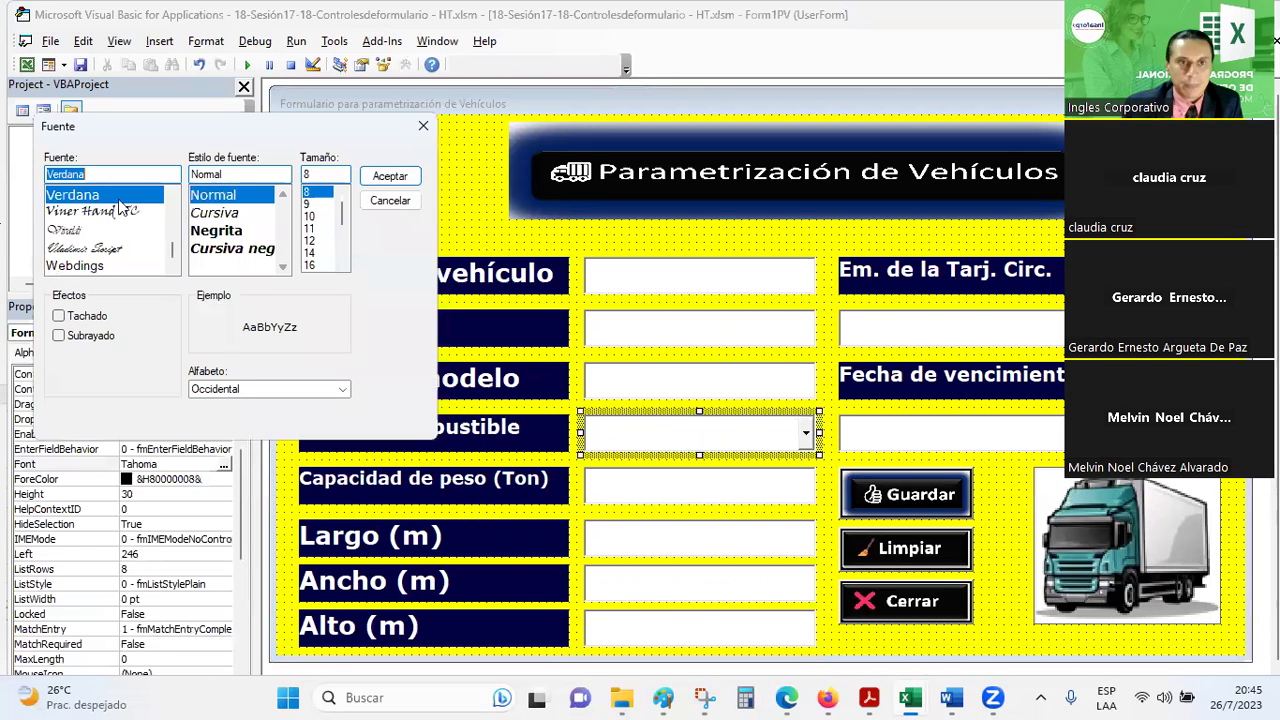
pyautogui.click(390, 176)
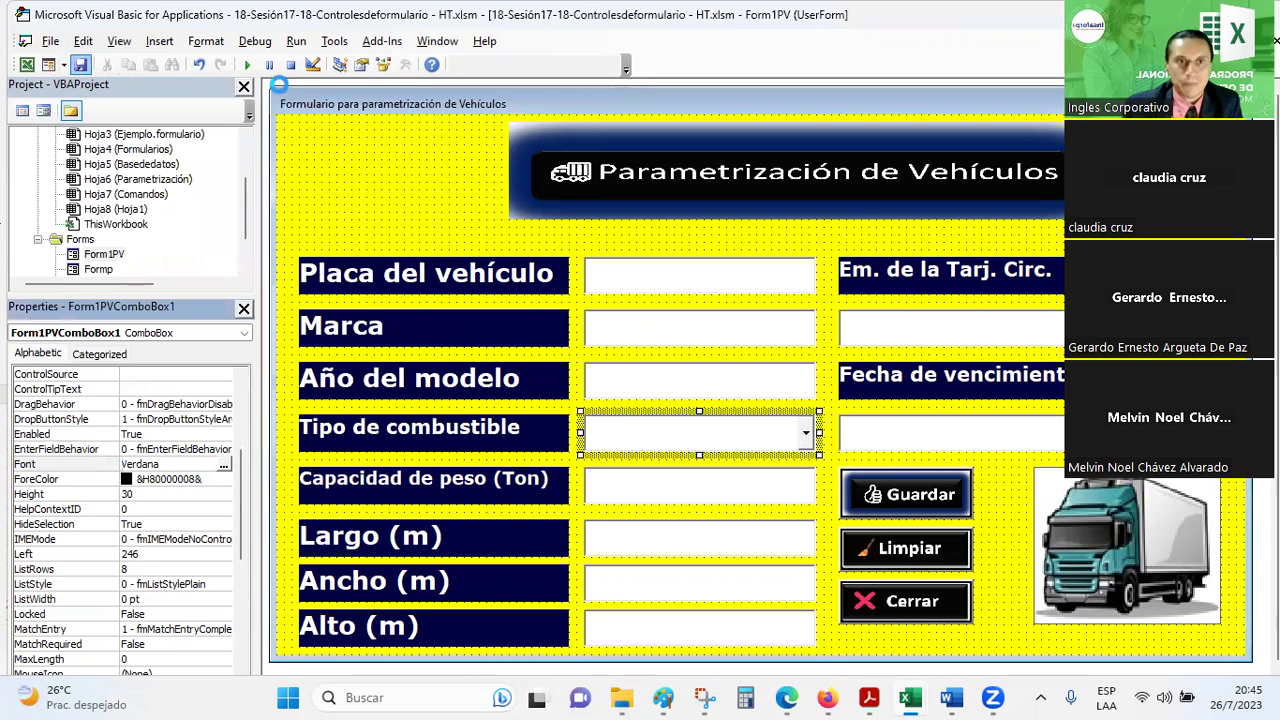
# - Run the form to check the Verdana text in the fuel-type list
pyautogui.click(249, 65)
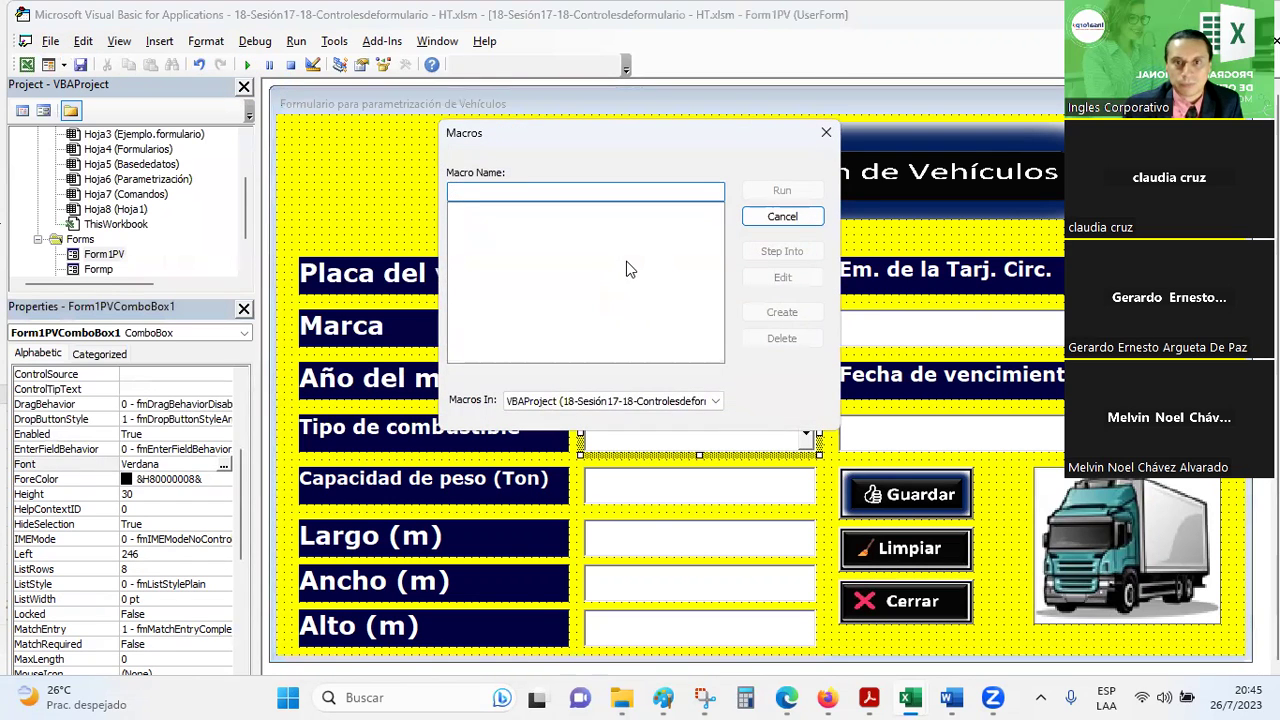
pyautogui.press('Escape')
pyautogui.click(407, 175)
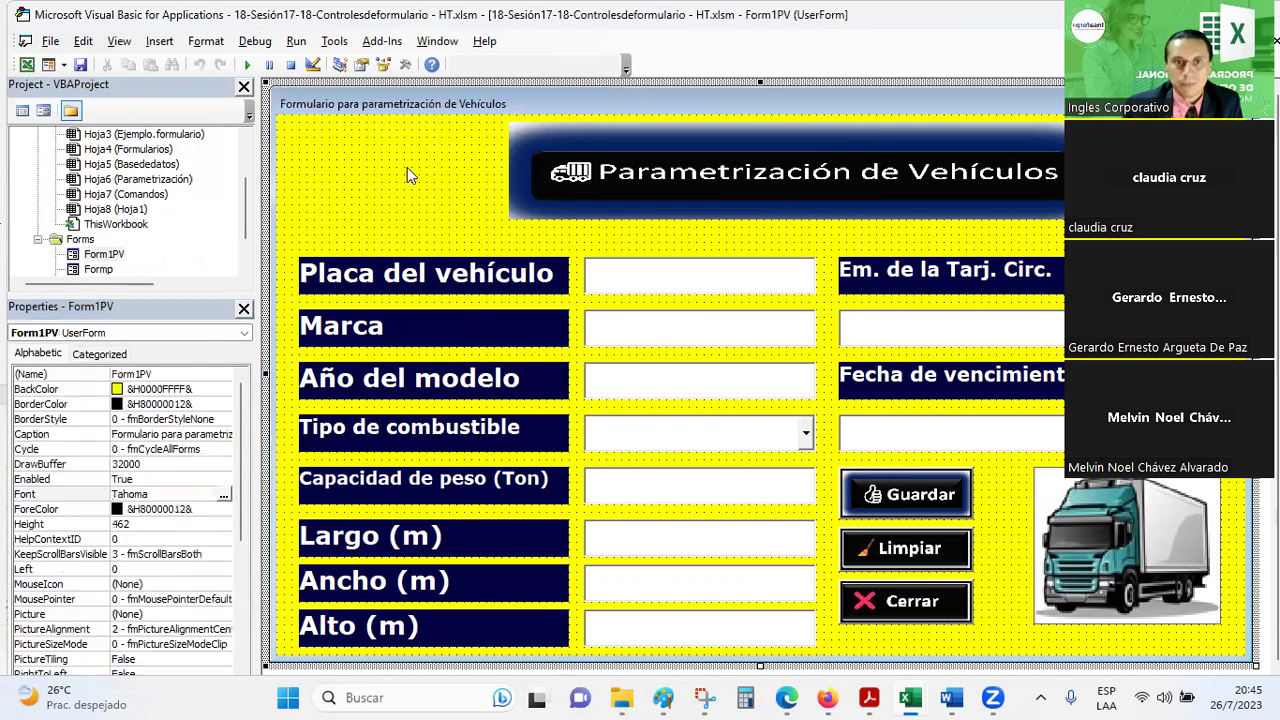
pyautogui.click(247, 65)
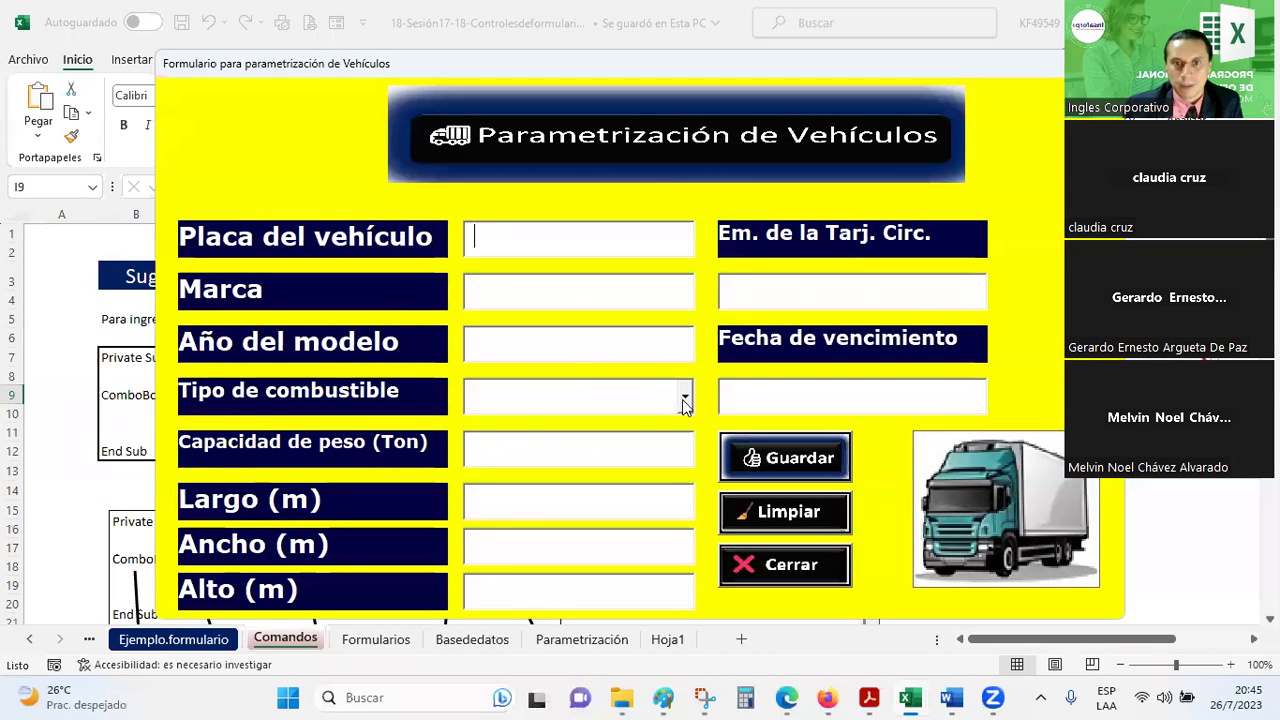
pyautogui.click(685, 397)
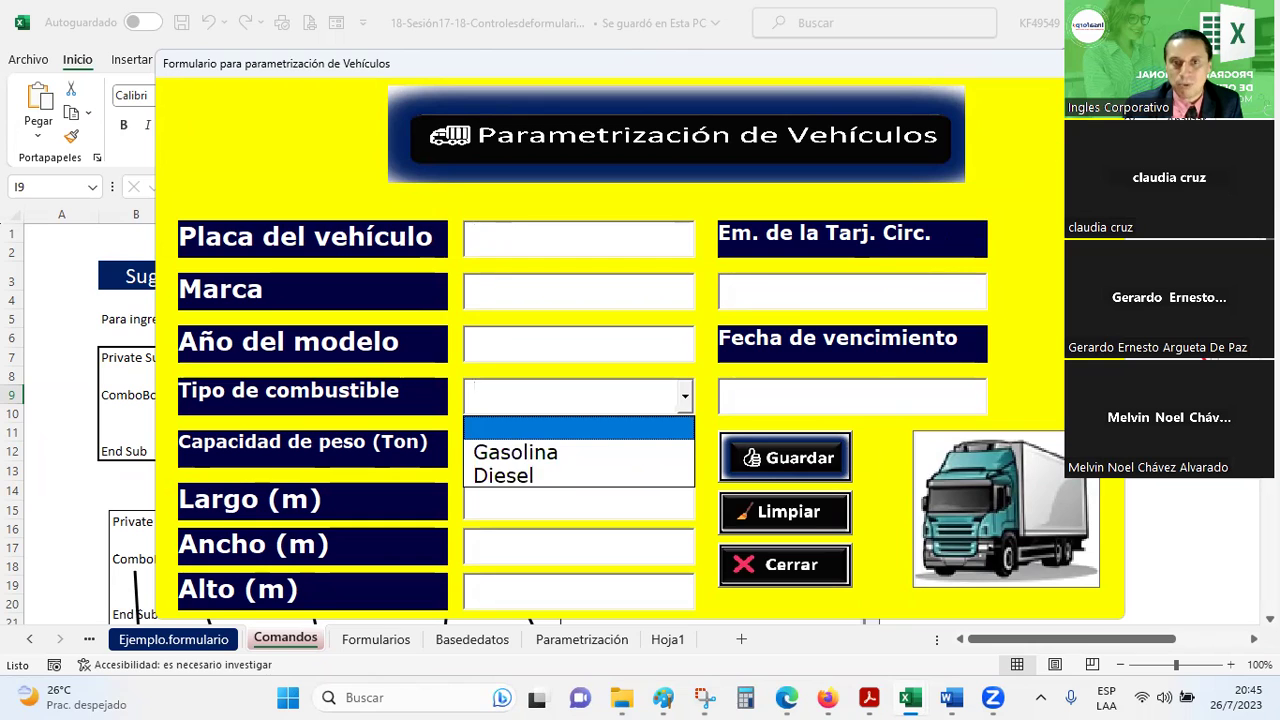
pyautogui.hotkey('alt', 'F4')
# - Set the fuel-type combo box font size to 24 and save the workbook
pyautogui.click(759, 433)
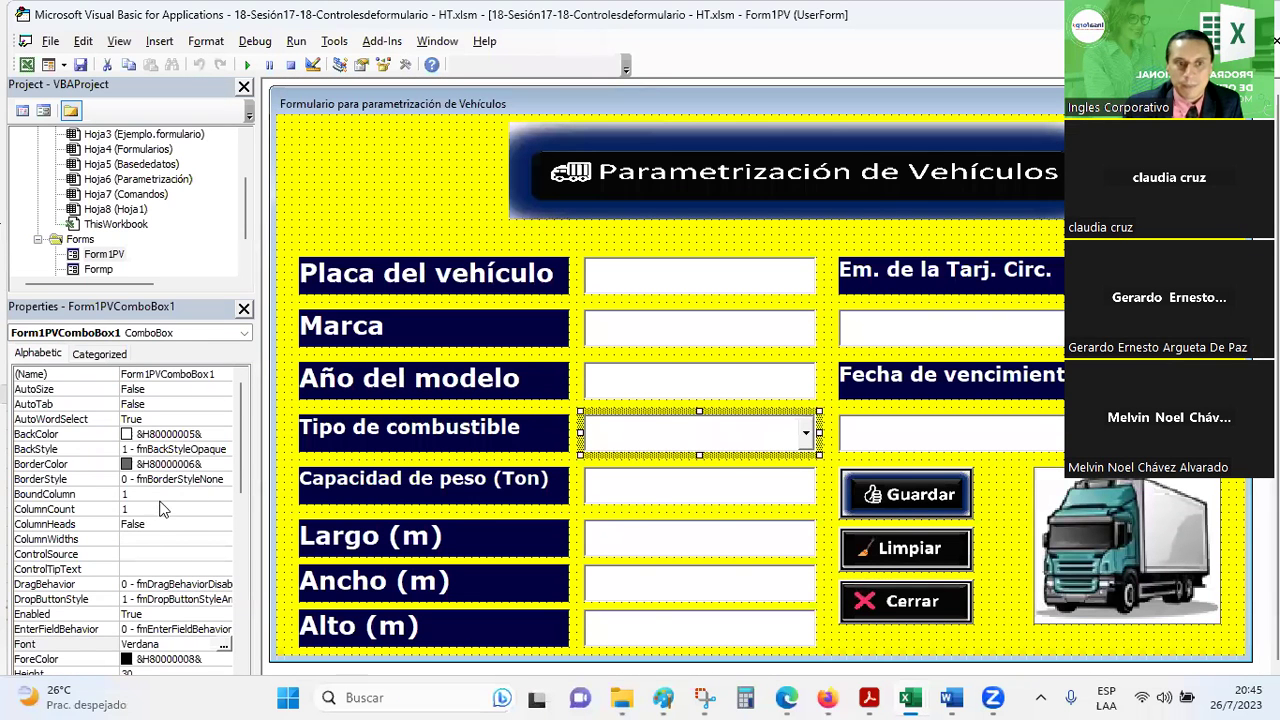
pyautogui.click(224, 646)
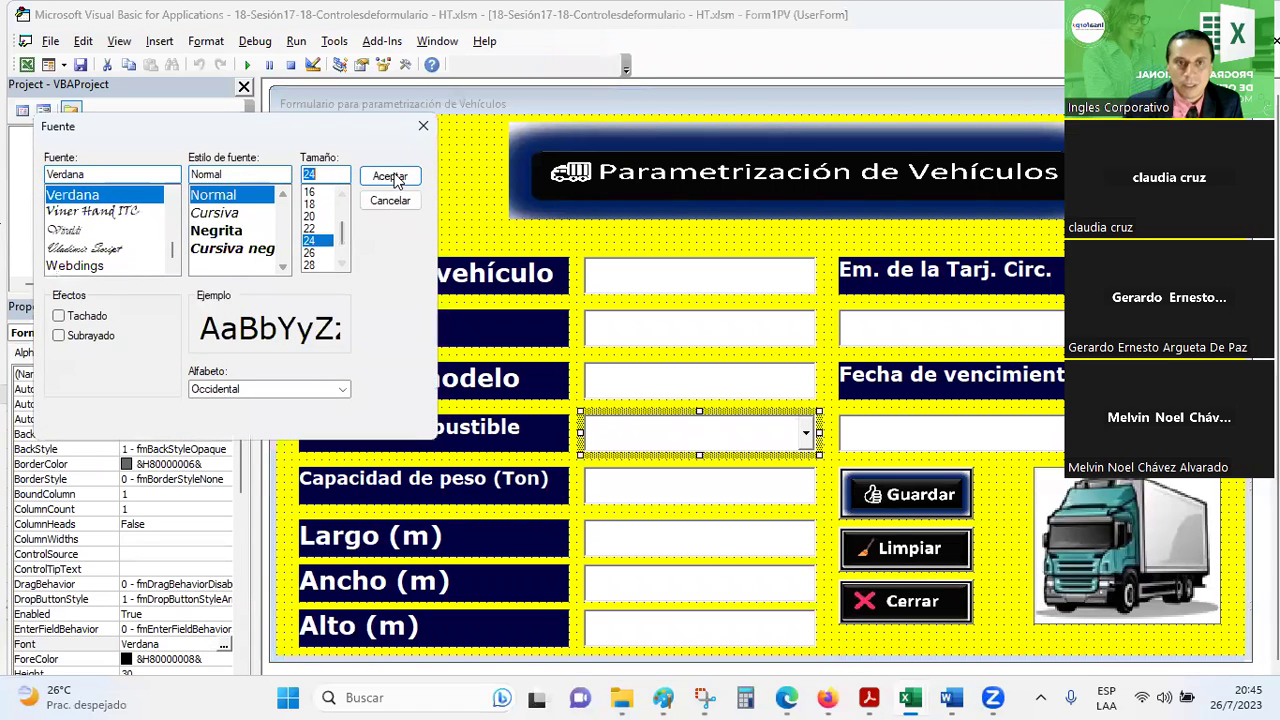
pyautogui.click(390, 175)
pyautogui.click(394, 173)
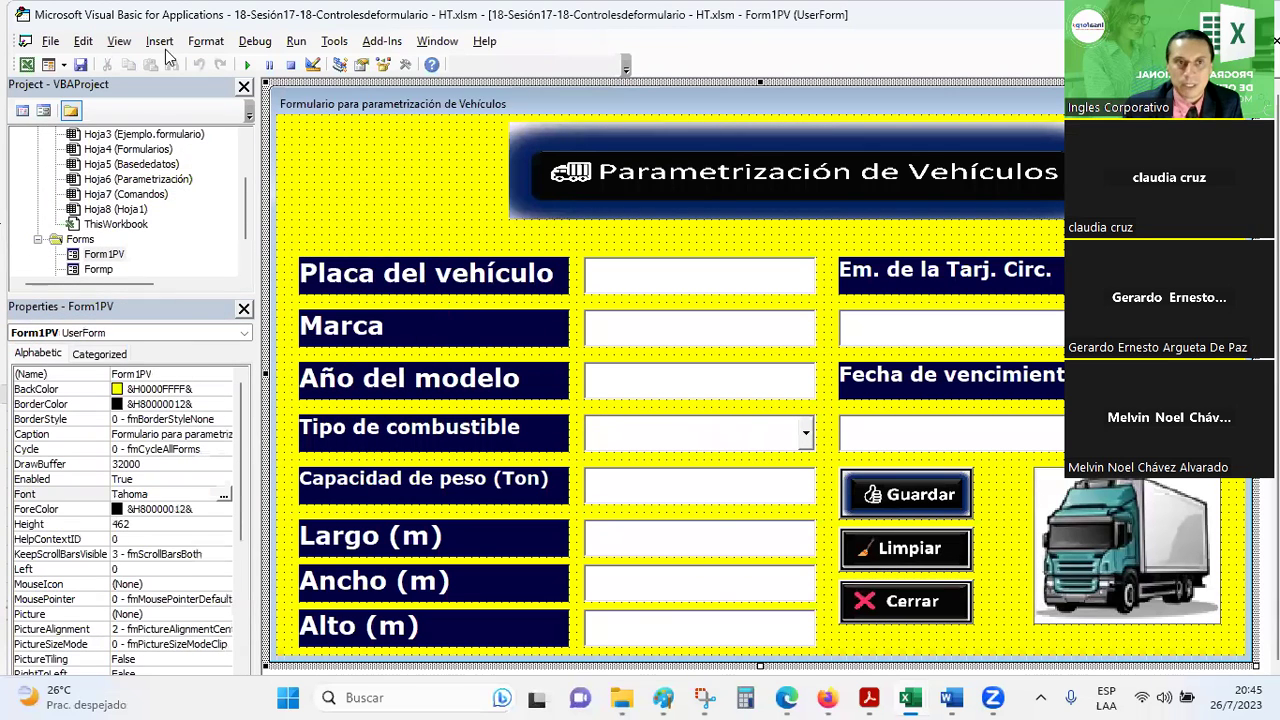
pyautogui.click(82, 64)
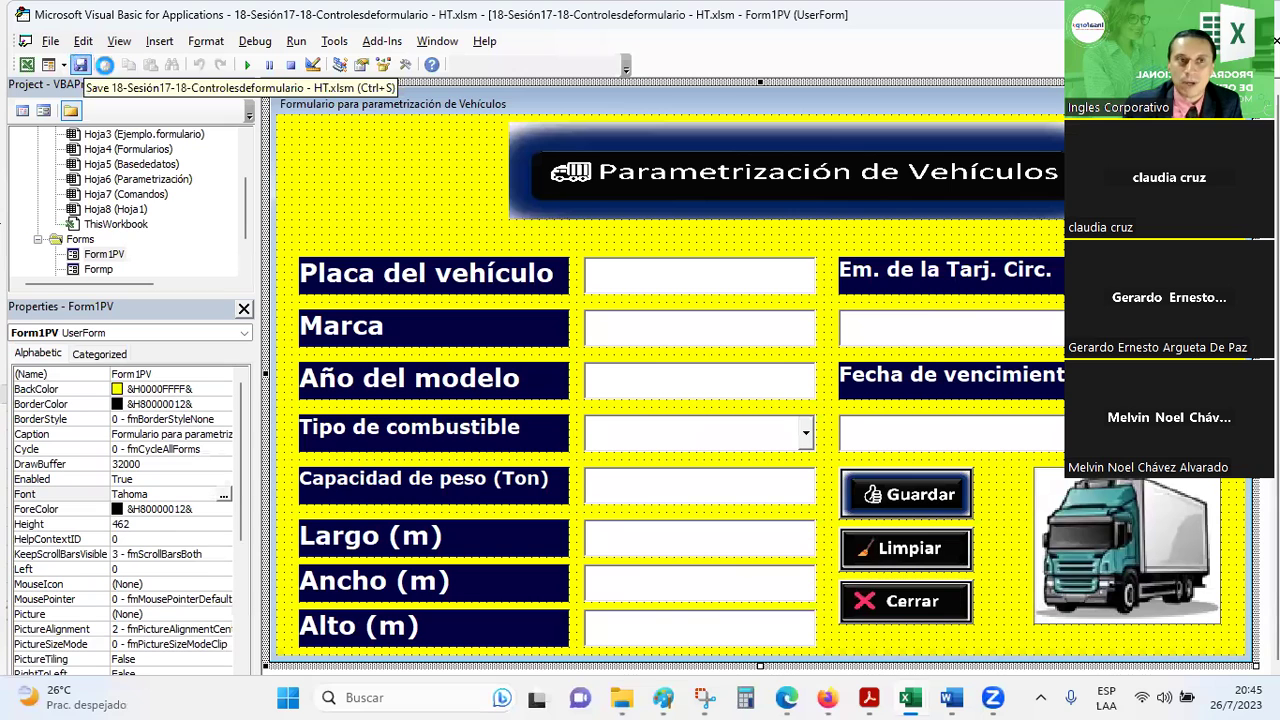
# - Run the form again, choose Gasolina as the fuel type, then close it
pyautogui.click(247, 64)
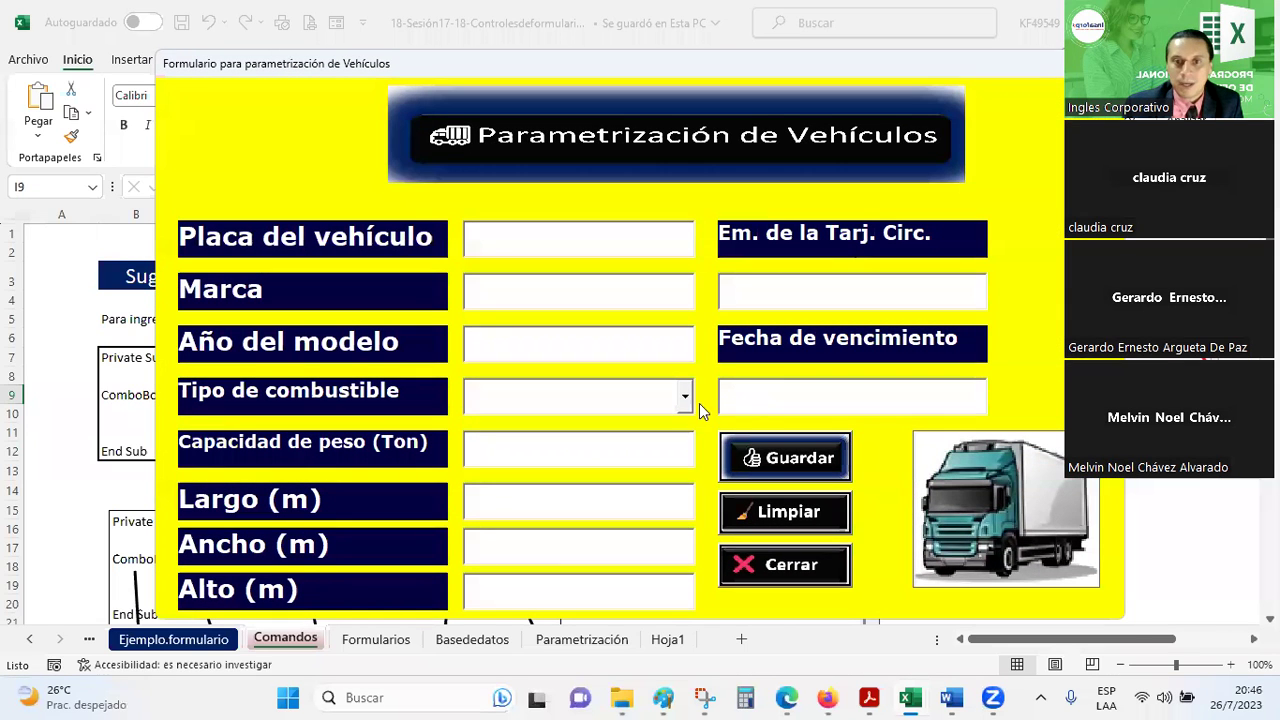
pyautogui.click(685, 396)
pyautogui.click(549, 481)
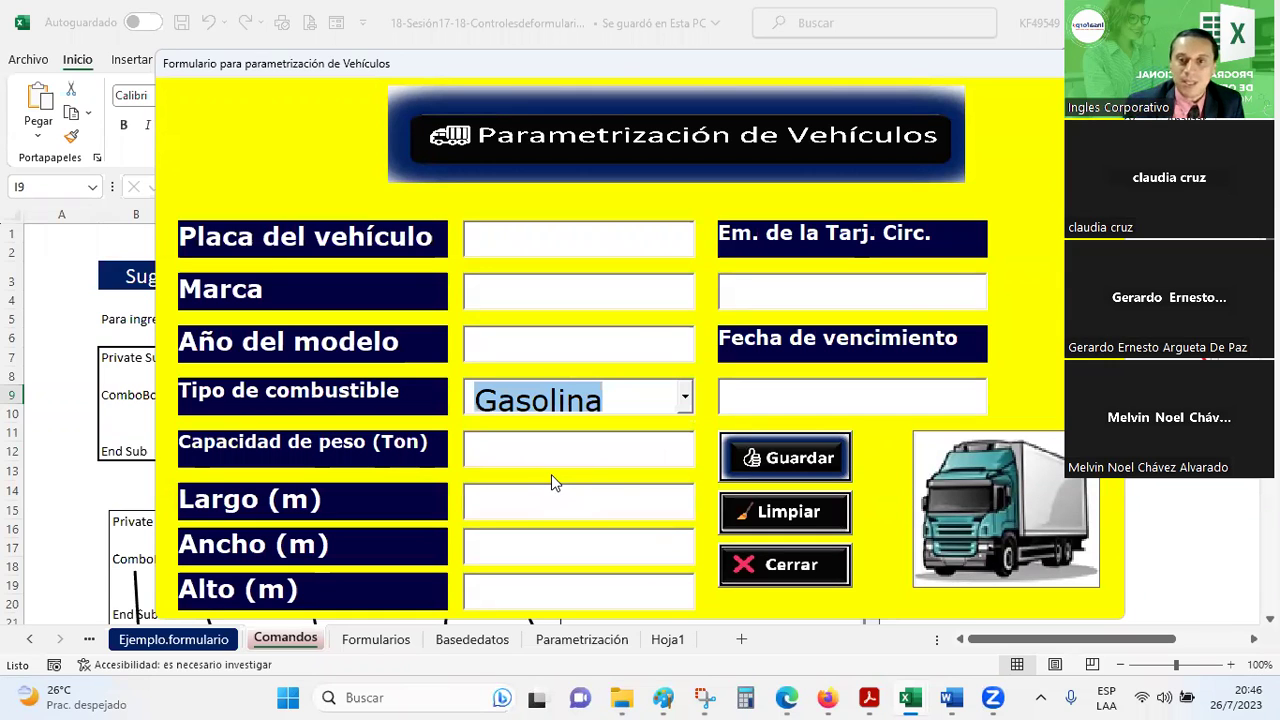
pyautogui.click(797, 566)
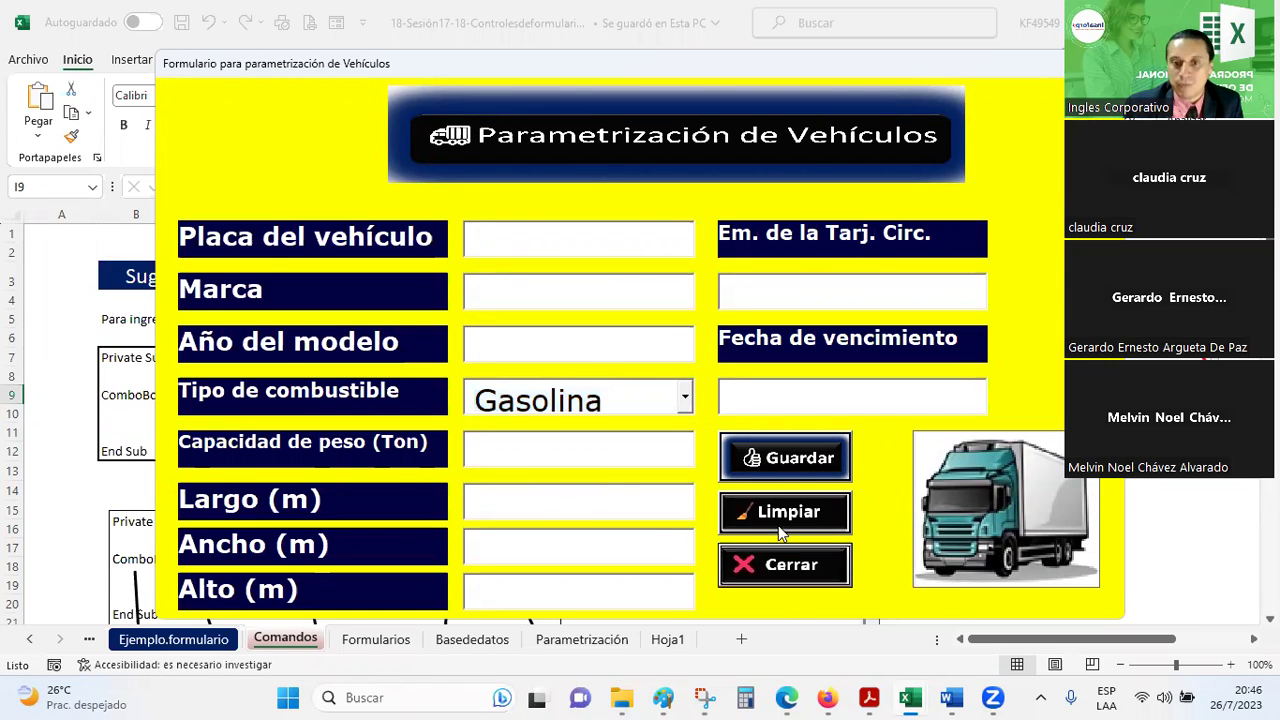
pyautogui.press('Tab')
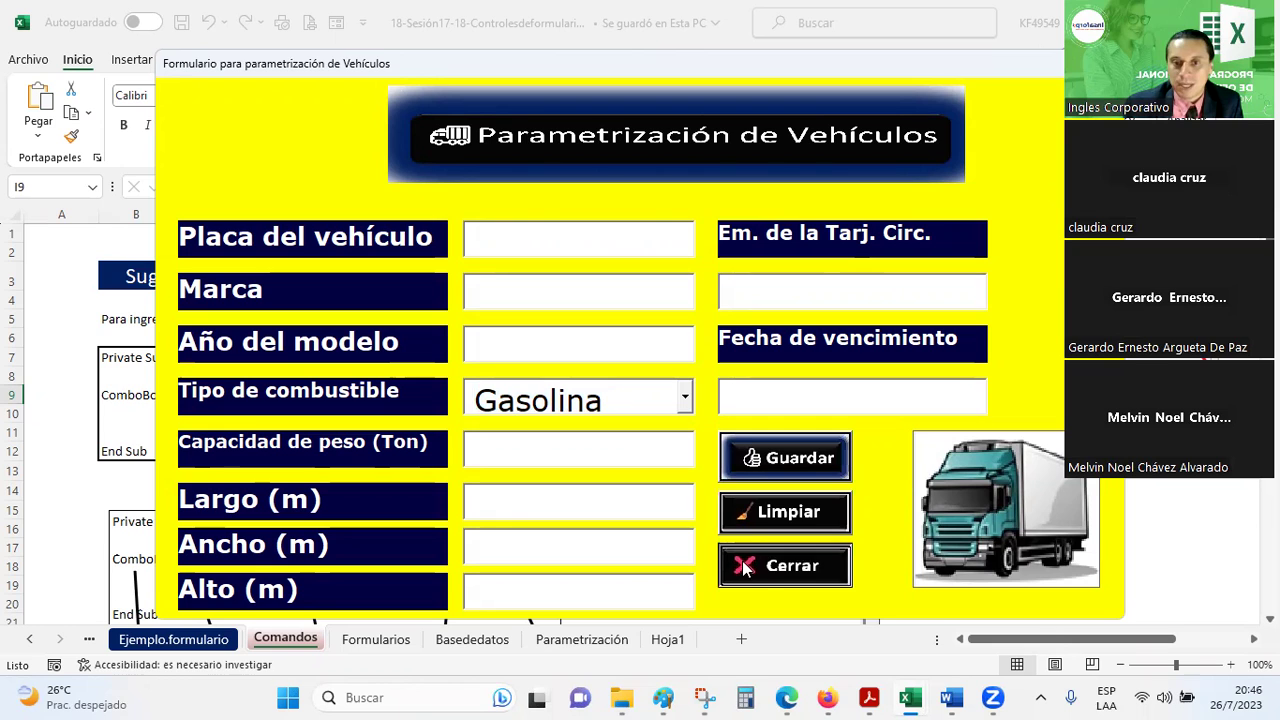
pyautogui.press('Tab')
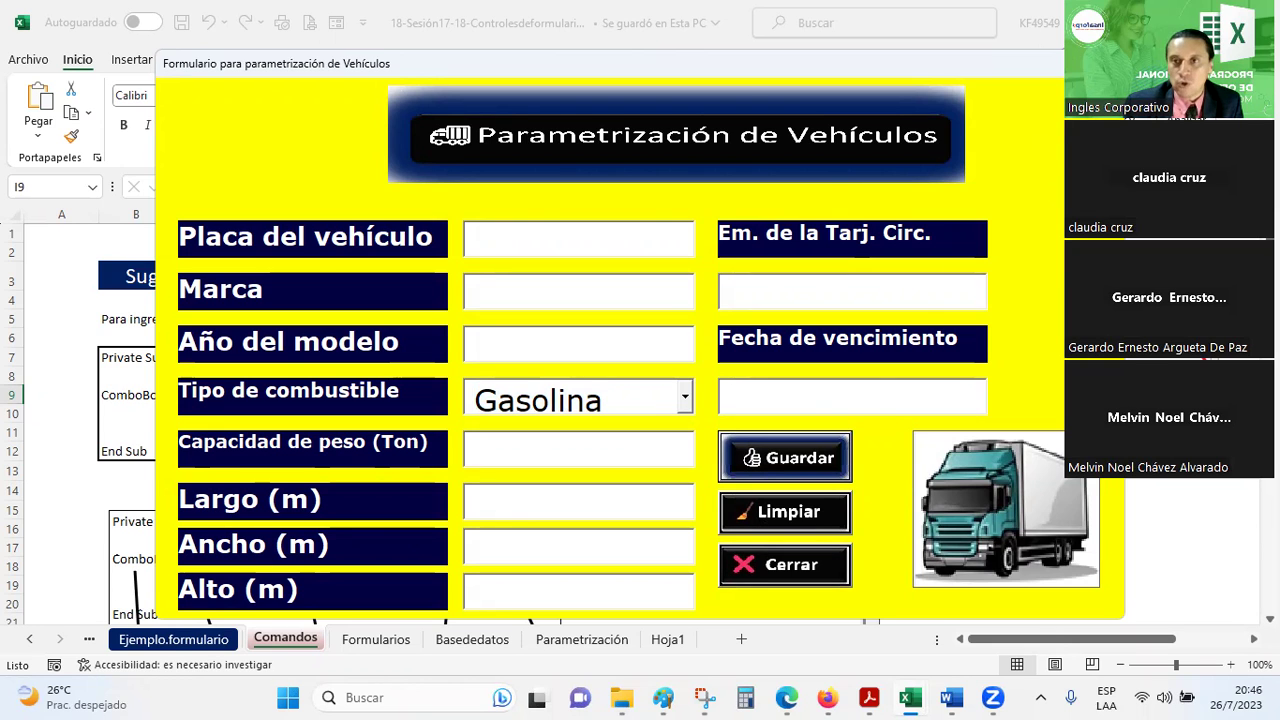
pyautogui.hotkey('alt', 'F4')
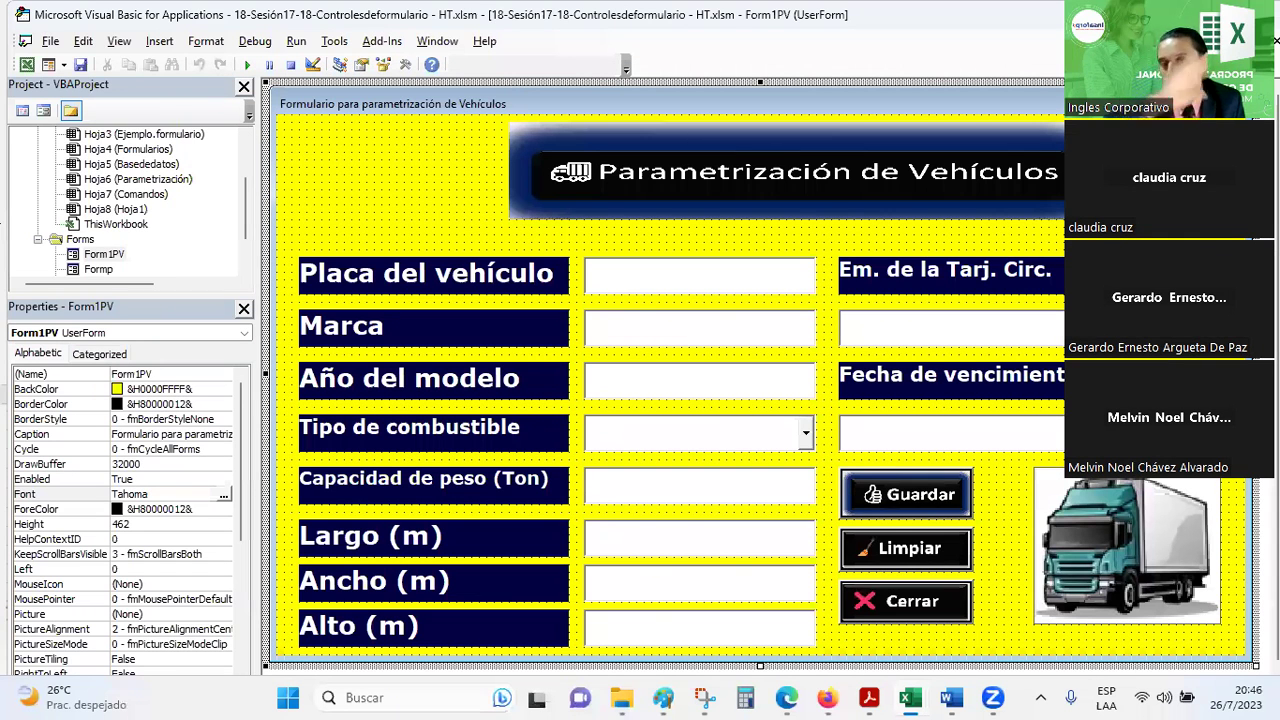
pyautogui.click(806, 440)
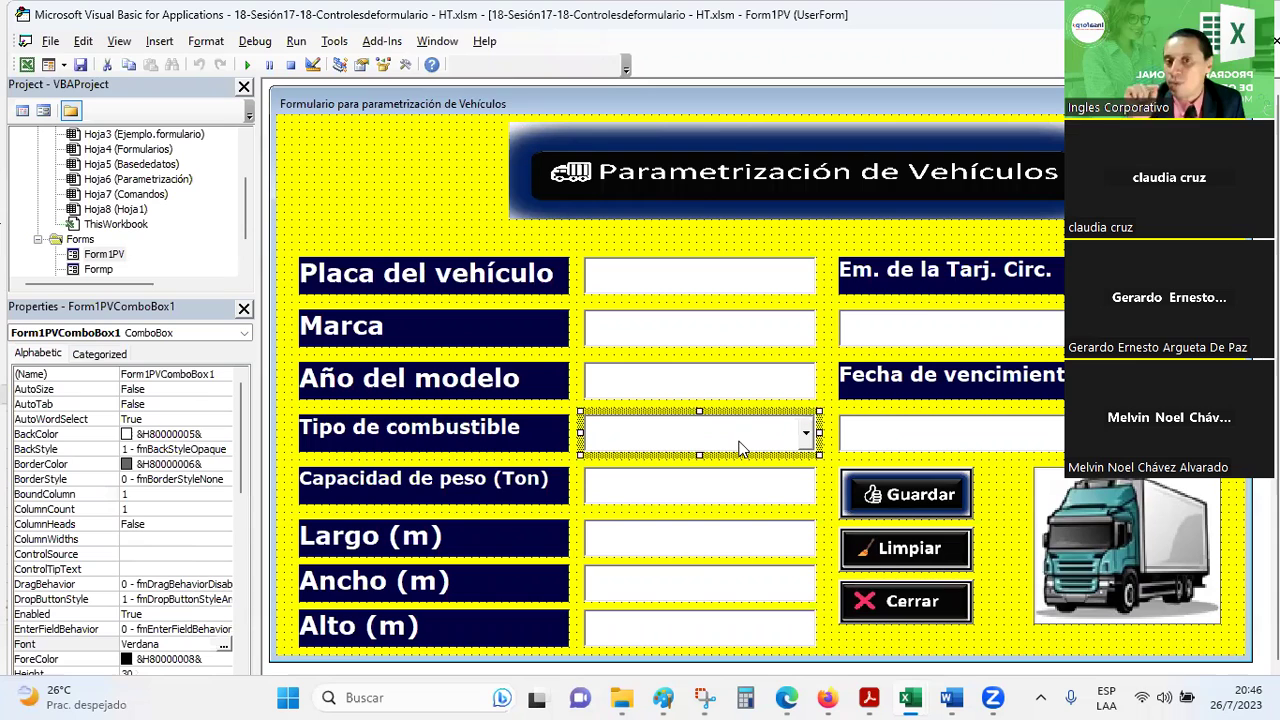
pyautogui.click(407, 184)
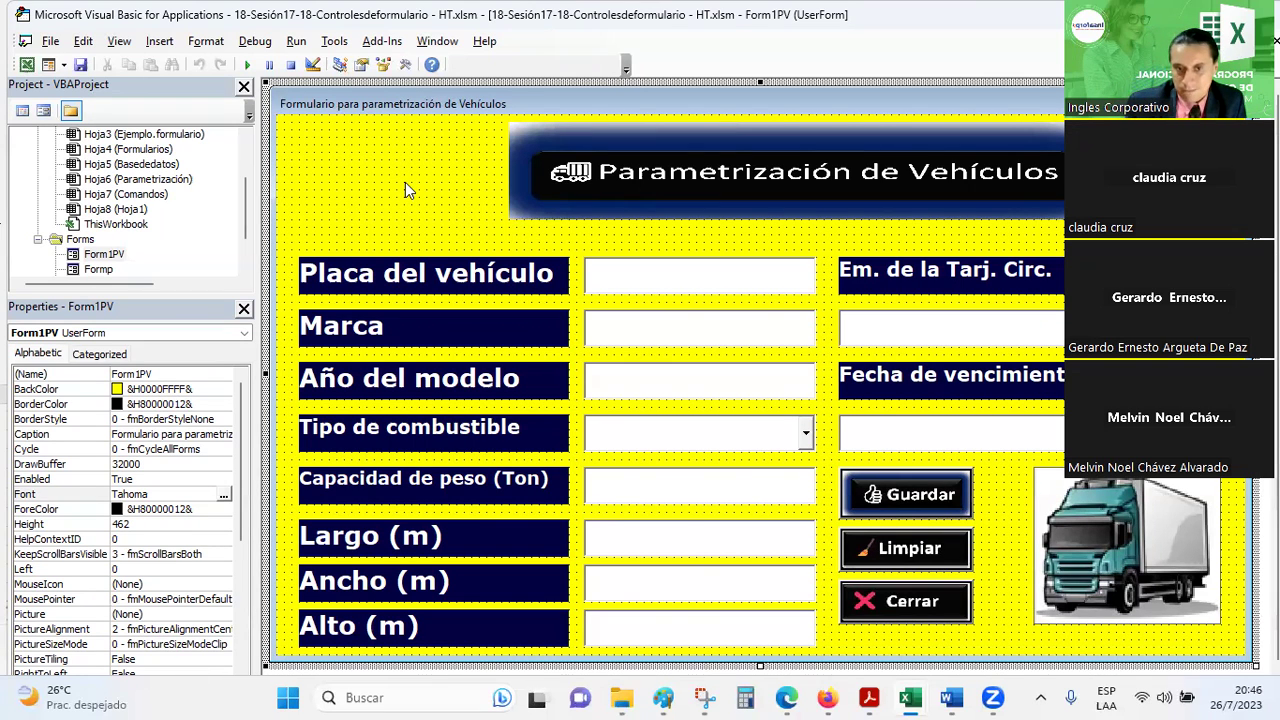
# - Return to the Comandos sheet and look at the Imagen explicativa cells
pyautogui.moveTo(910, 698)
pyautogui.click(858, 645)
pyautogui.scroll(-4, 671, 437)
pyautogui.scroll(-4, 672, 443)
pyautogui.scroll(-3, 672, 443)
pyautogui.click(260, 485)
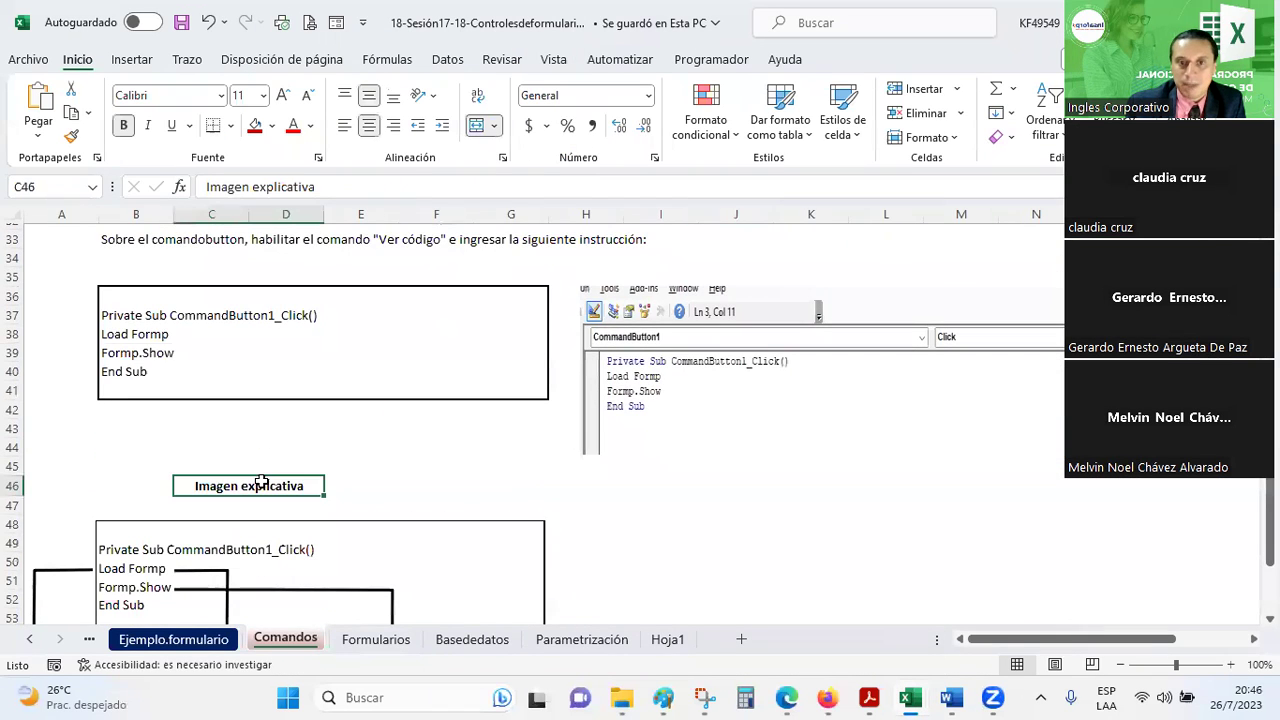
pyautogui.click(255, 125)
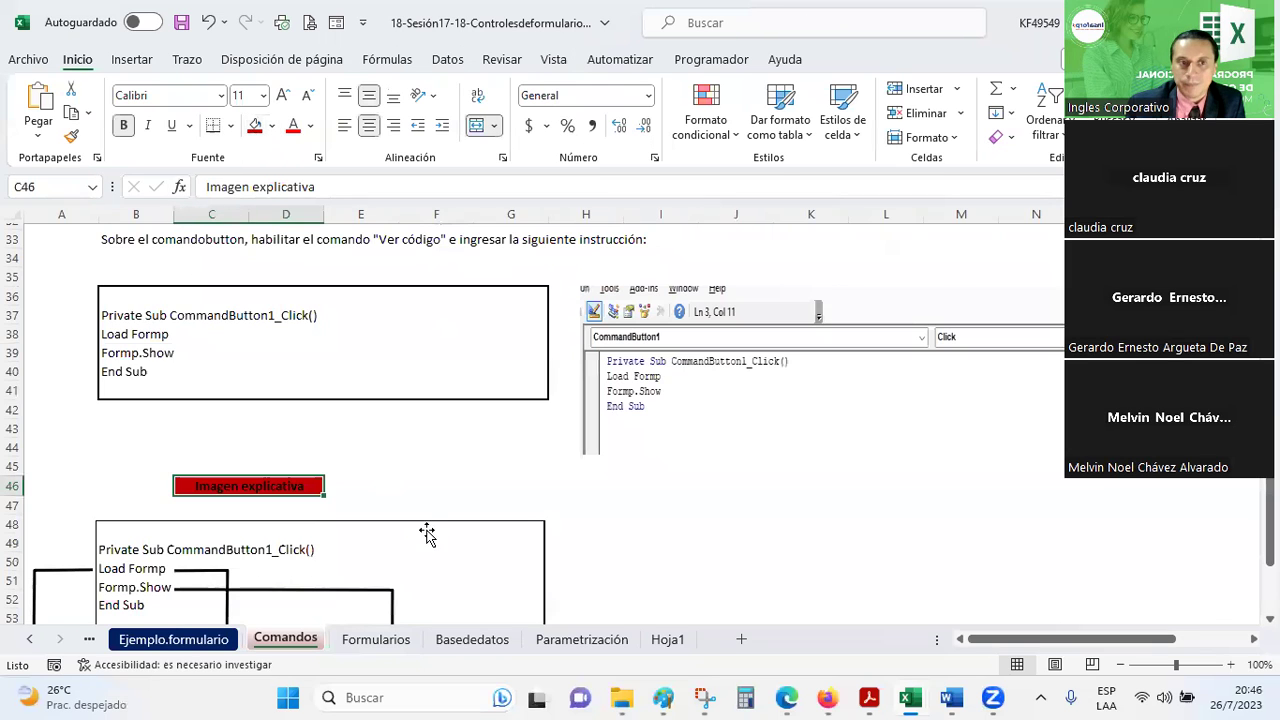
pyautogui.click(425, 472)
# - Scroll through the Comandos code examples, then move to the Ejemplo.formulario sheet
pyautogui.scroll(2, 423, 468)
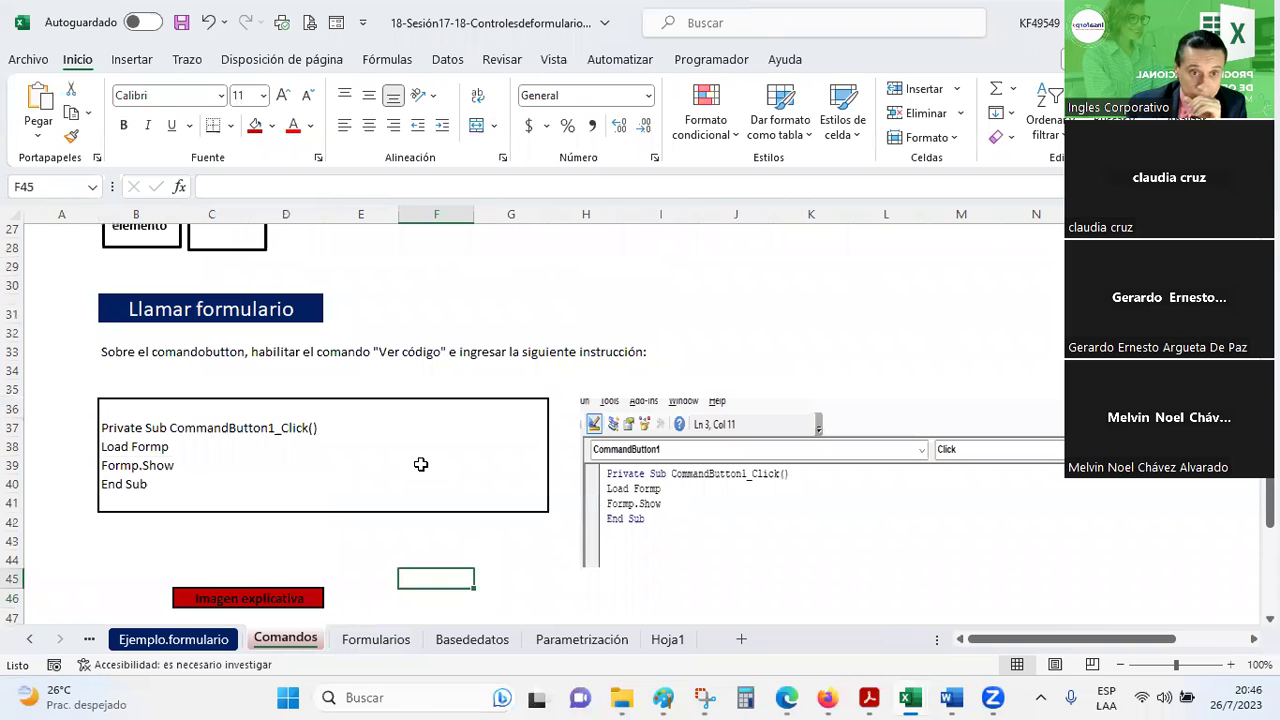
pyautogui.scroll(-2, 421, 464)
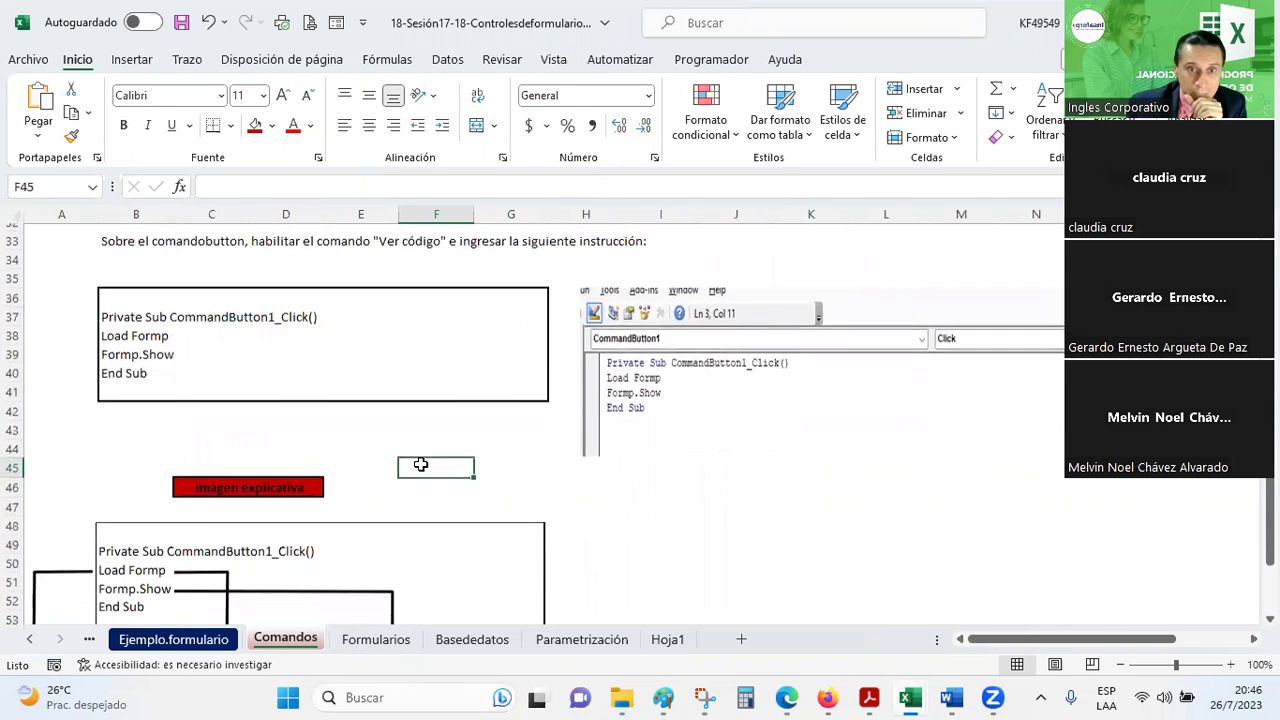
pyautogui.scroll(-4, 421, 464)
pyautogui.scroll(-2, 421, 464)
pyautogui.scroll(-3, 421, 464)
pyautogui.scroll(-1, 421, 464)
pyautogui.scroll(13, 421, 464)
pyautogui.scroll(8, 421, 467)
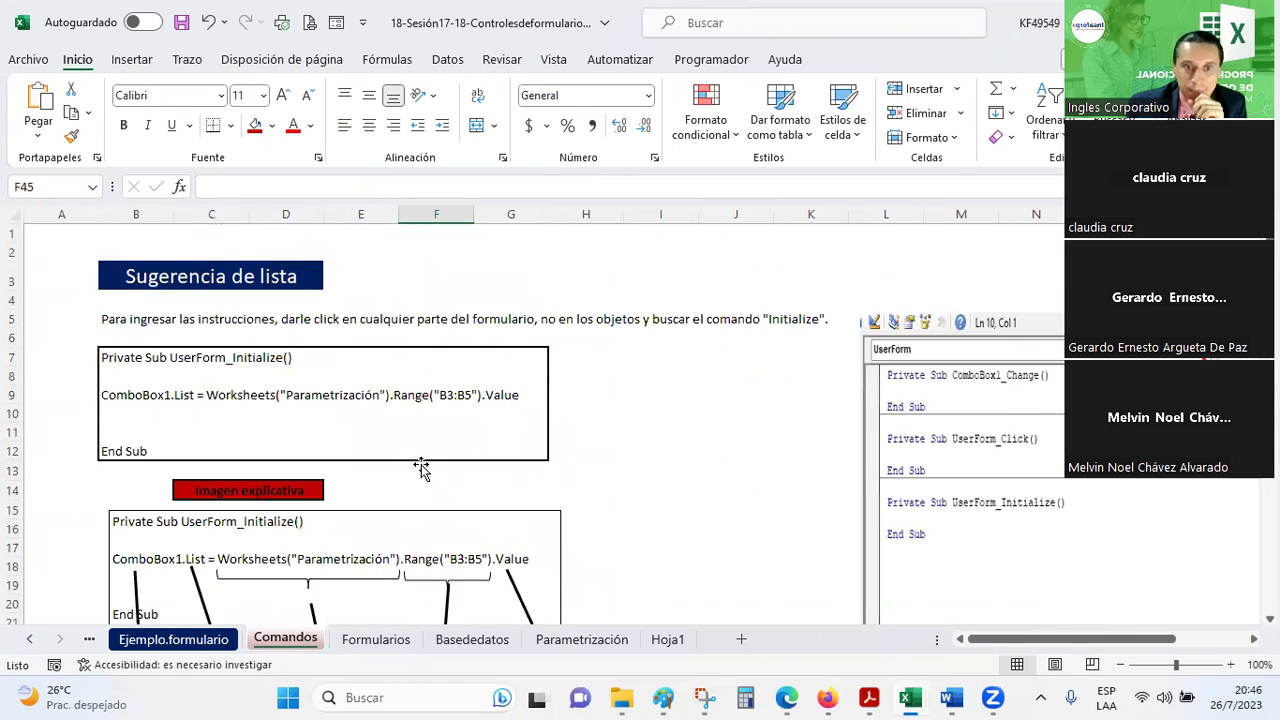
pyautogui.scroll(-3, 421, 467)
pyautogui.scroll(-4, 421, 467)
pyautogui.scroll(-6, 421, 467)
pyautogui.scroll(-4, 421, 467)
pyautogui.scroll(3, 421, 467)
pyautogui.scroll(8, 421, 467)
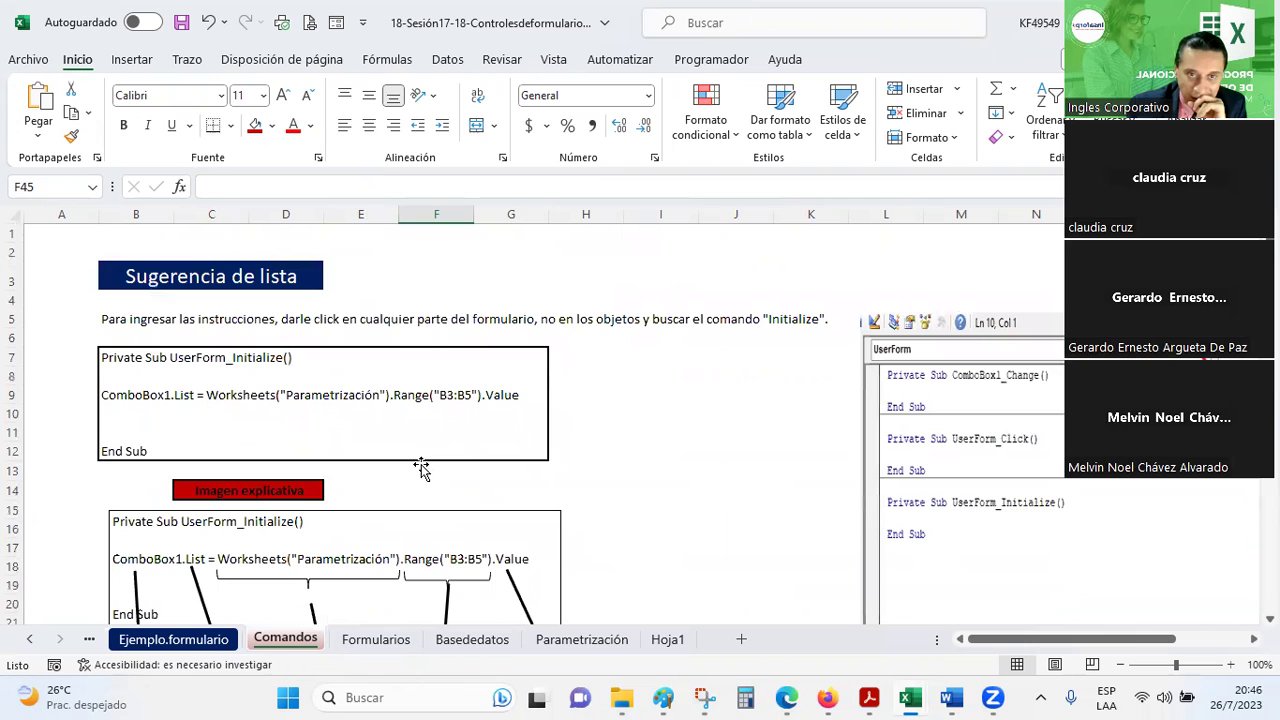
pyautogui.scroll(-4, 421, 467)
pyautogui.scroll(-3, 421, 467)
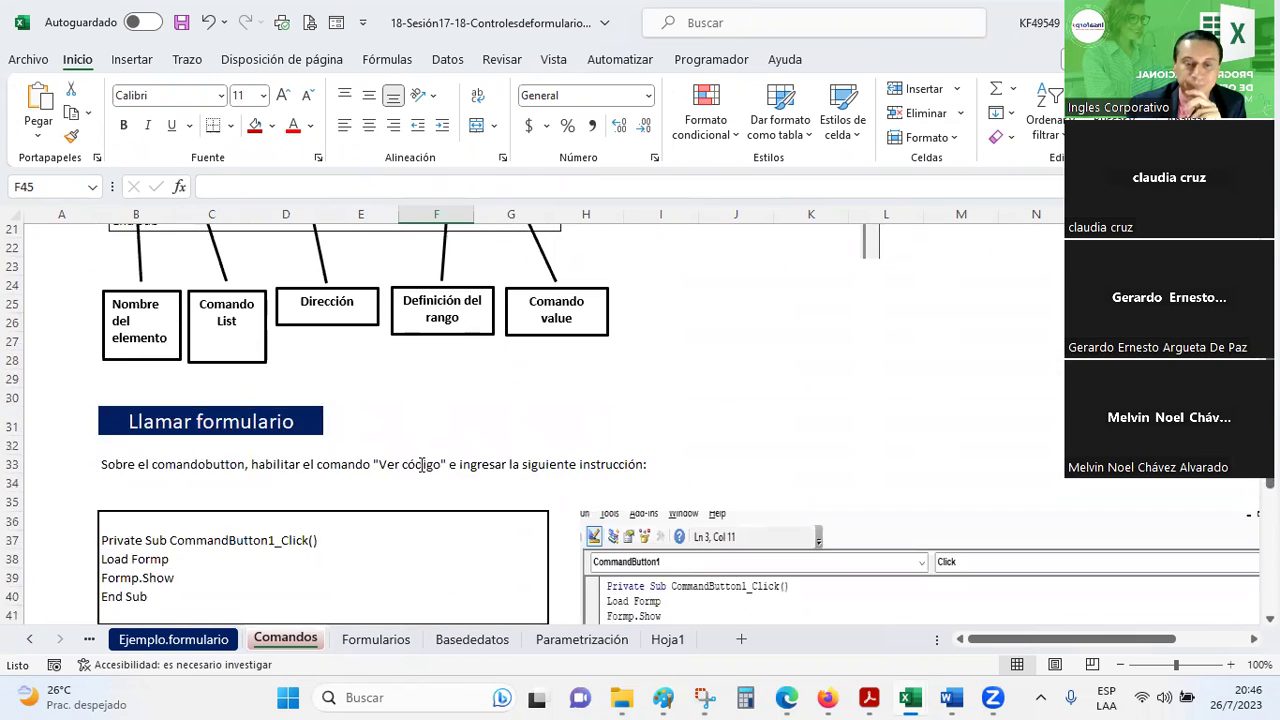
pyautogui.scroll(-3, 421, 467)
pyautogui.scroll(-2, 421, 467)
pyautogui.scroll(-2, 421, 464)
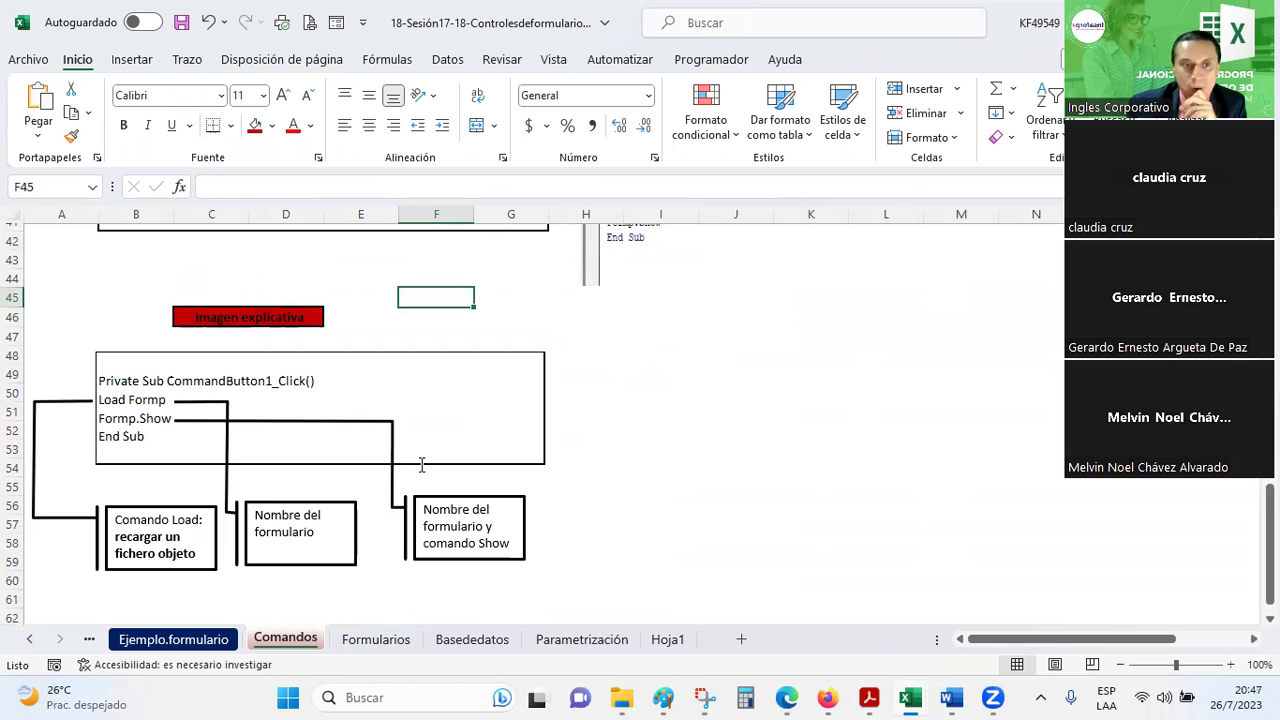
pyautogui.scroll(2, 421, 464)
pyautogui.scroll(2, 421, 464)
pyautogui.scroll(1, 421, 467)
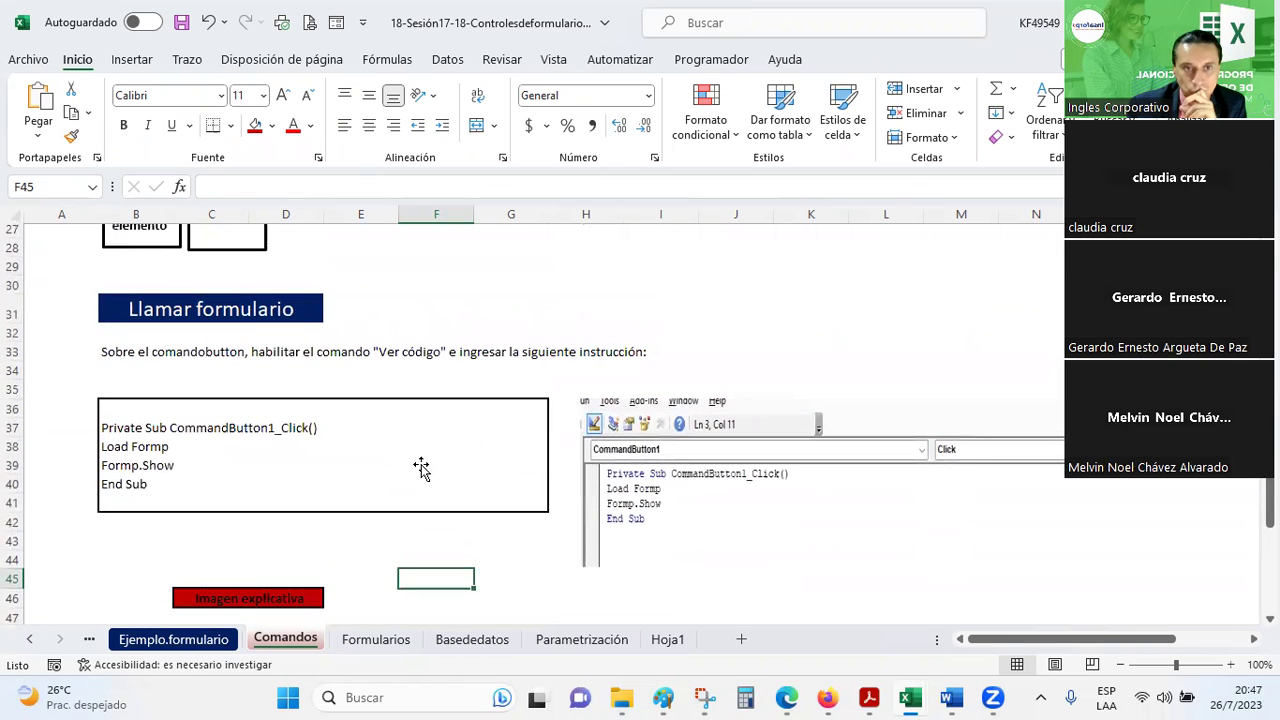
pyautogui.scroll(4, 421, 467)
pyautogui.scroll(4, 421, 467)
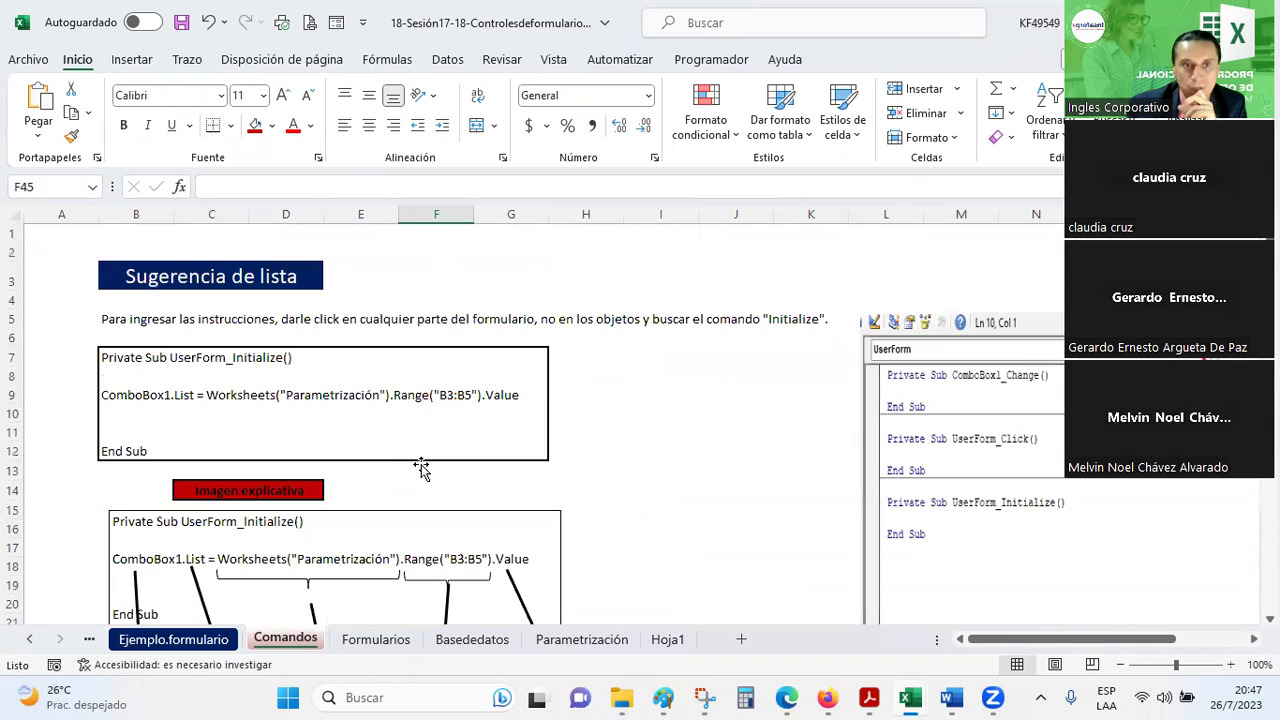
pyautogui.click(175, 639)
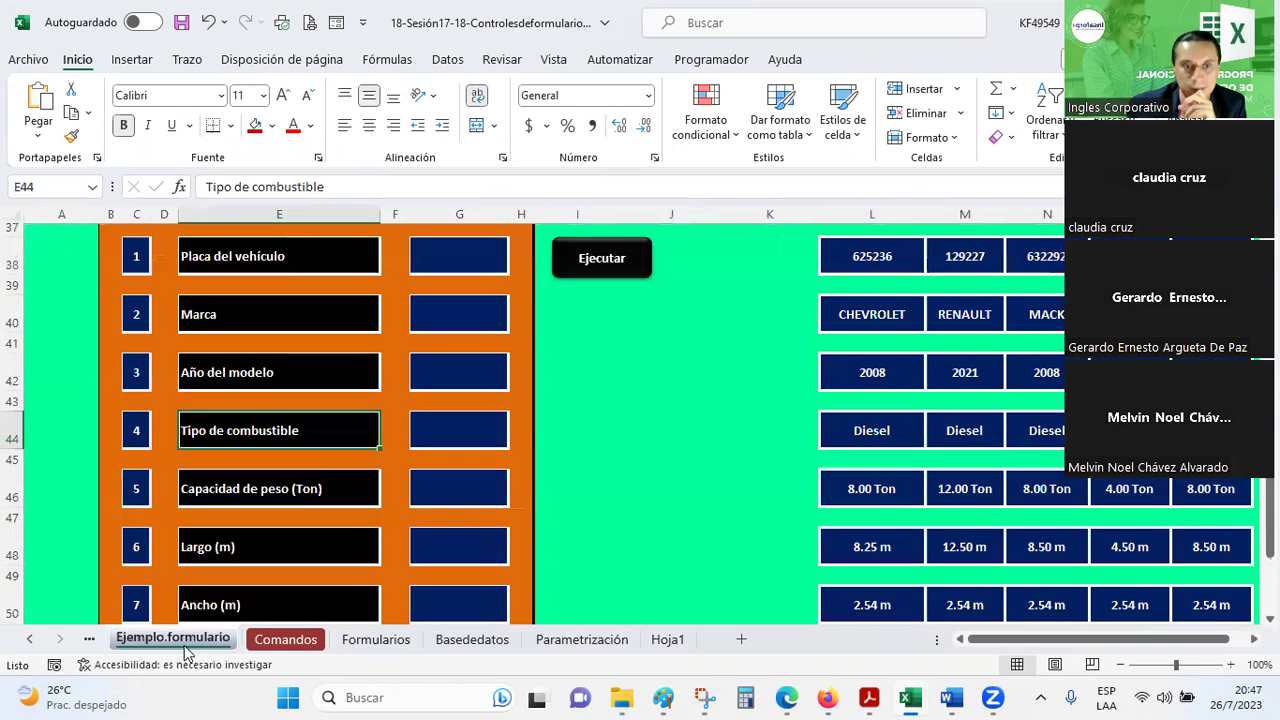
# - Browse the Comandos, Formularios, Basededatos, Parametrización and Hoja1 sheets
pyautogui.click(89, 639)
pyautogui.click(428, 638)
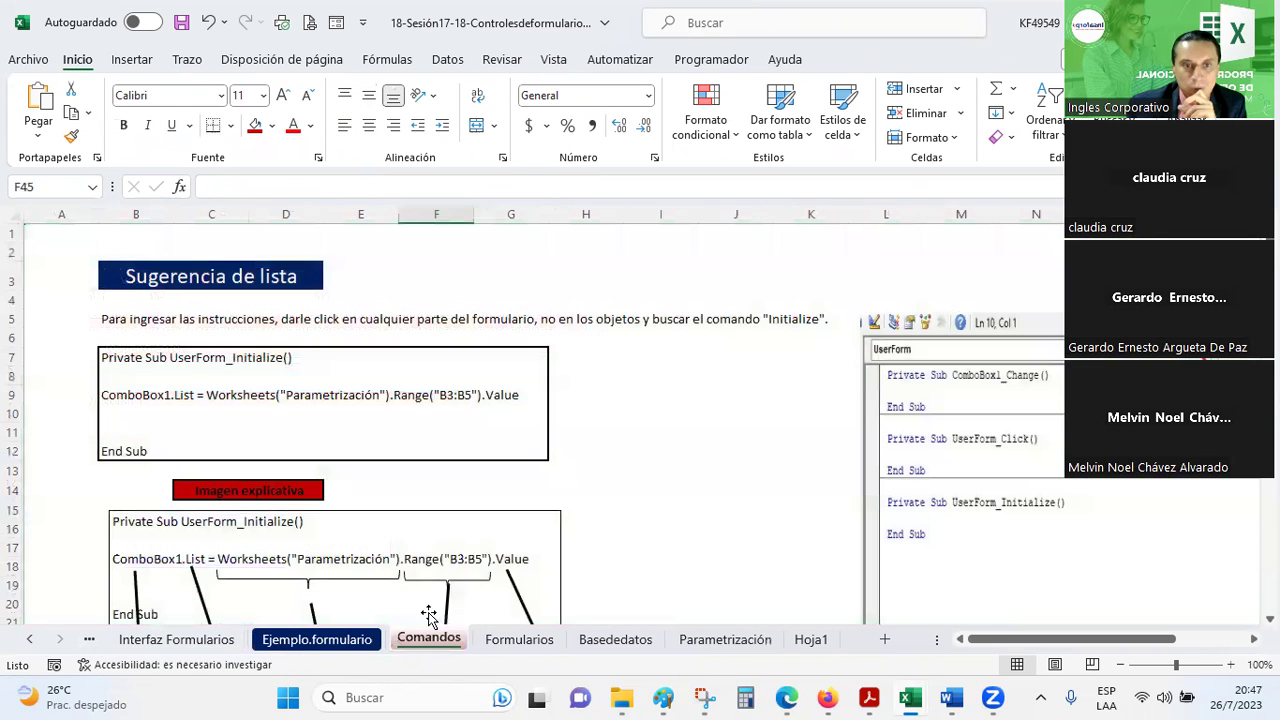
pyautogui.scroll(-3, 430, 610)
pyautogui.click(519, 639)
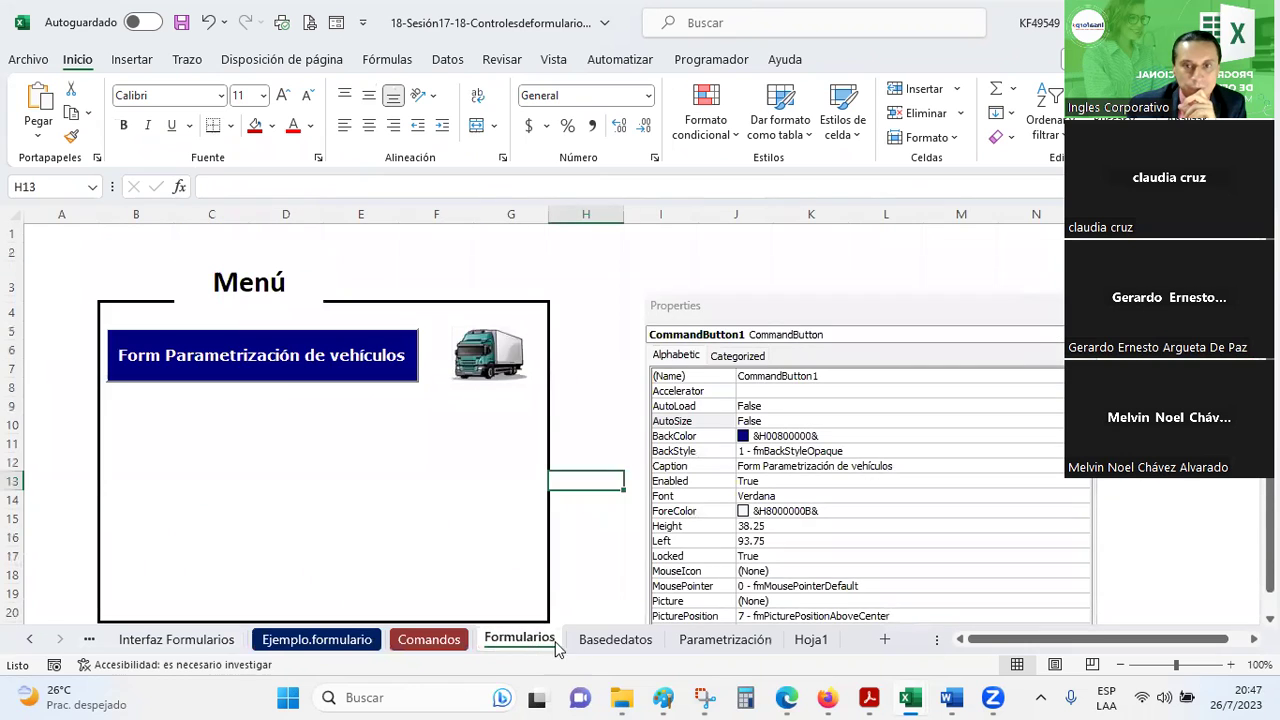
pyautogui.click(612, 639)
pyautogui.click(724, 639)
pyautogui.click(810, 643)
pyautogui.click(508, 642)
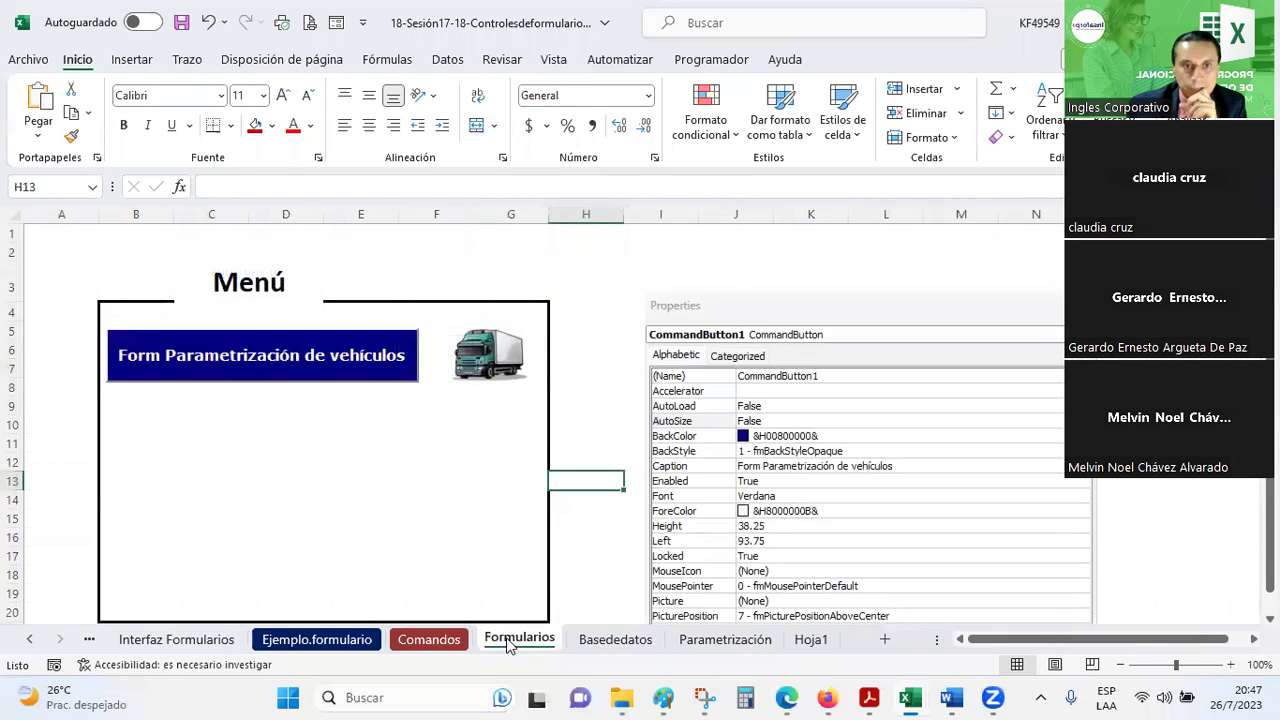
# - Review the Comandos code notes again, then settle on the Formularios sheet's Menú box
pyautogui.click(440, 640)
pyautogui.scroll(3, 367, 455)
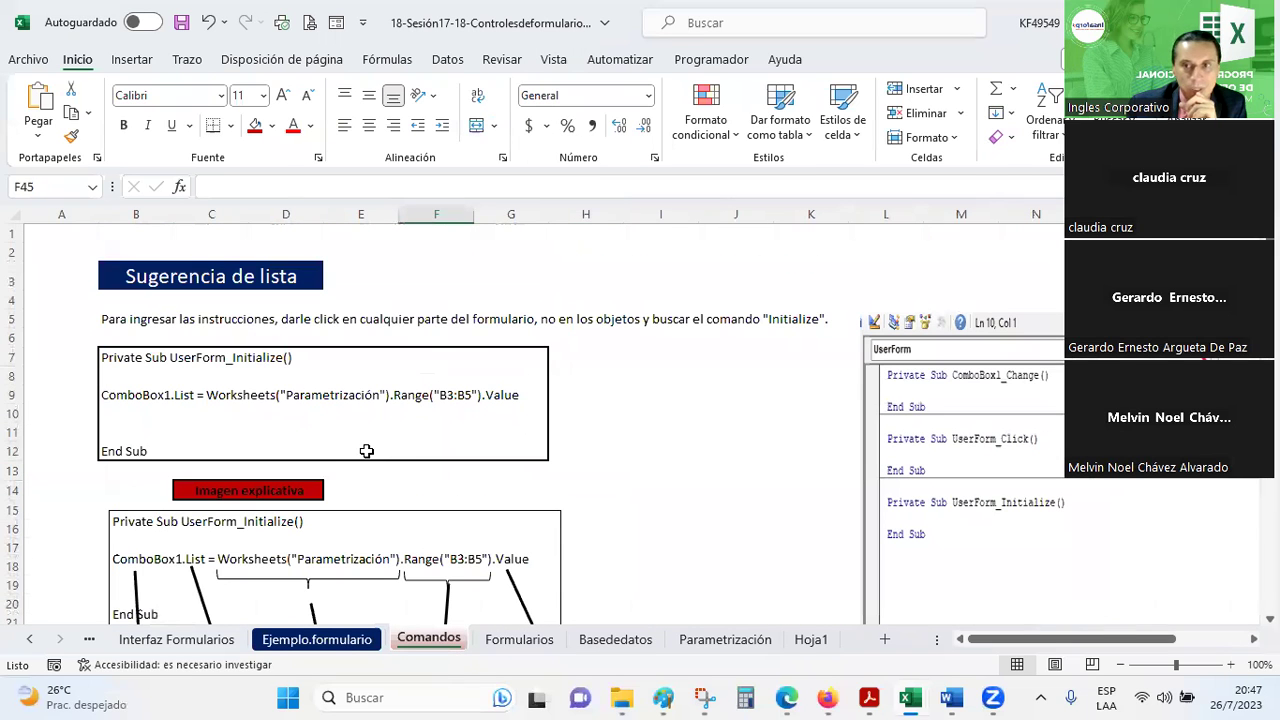
pyautogui.scroll(-1, 498, 319)
pyautogui.scroll(-1, 498, 319)
pyautogui.scroll(-1, 498, 319)
pyautogui.scroll(1, 498, 319)
pyautogui.scroll(1, 474, 380)
pyautogui.scroll(1, 474, 380)
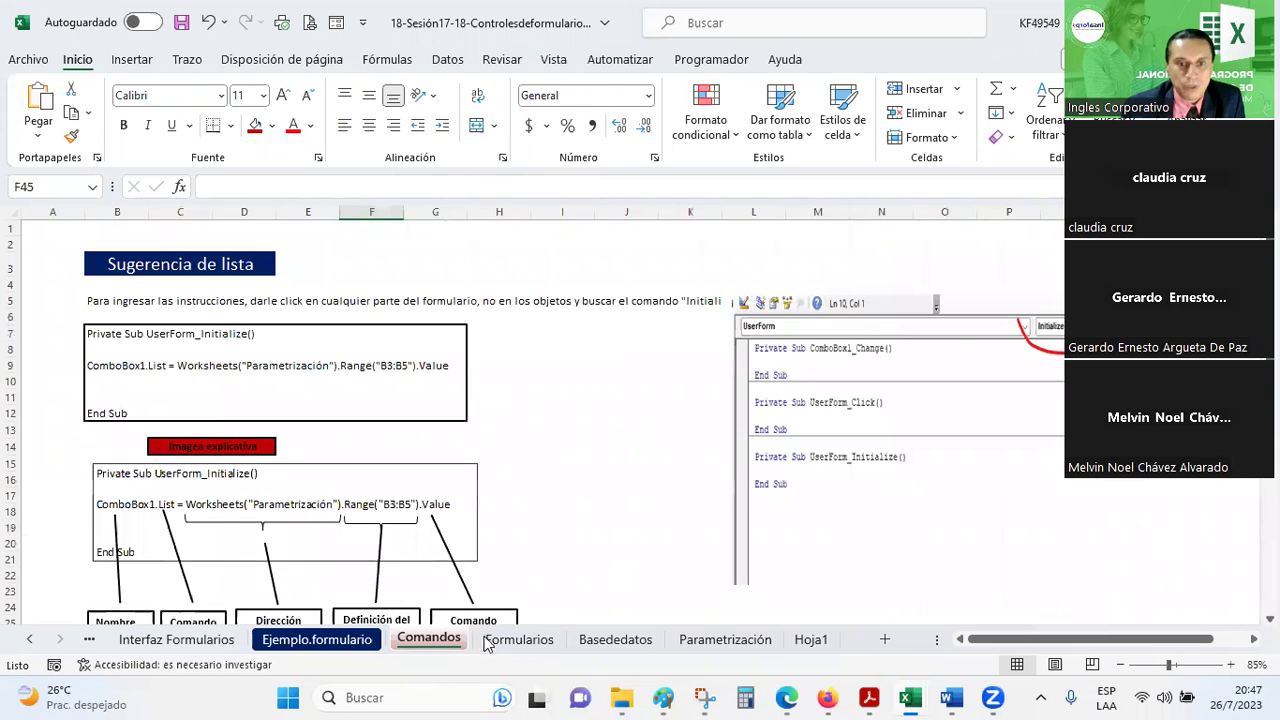
pyautogui.click(538, 478)
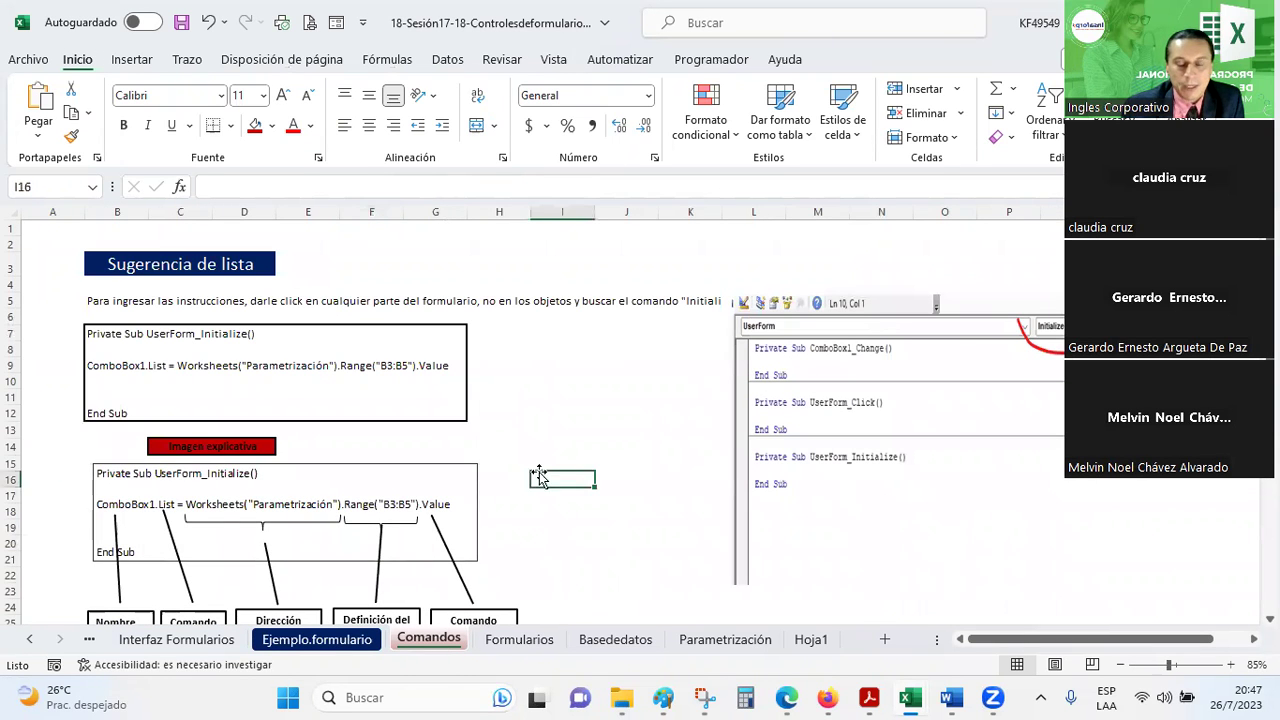
pyautogui.scroll(-2, 290, 410)
pyautogui.scroll(-3, 286, 414)
pyautogui.scroll(-1, 286, 412)
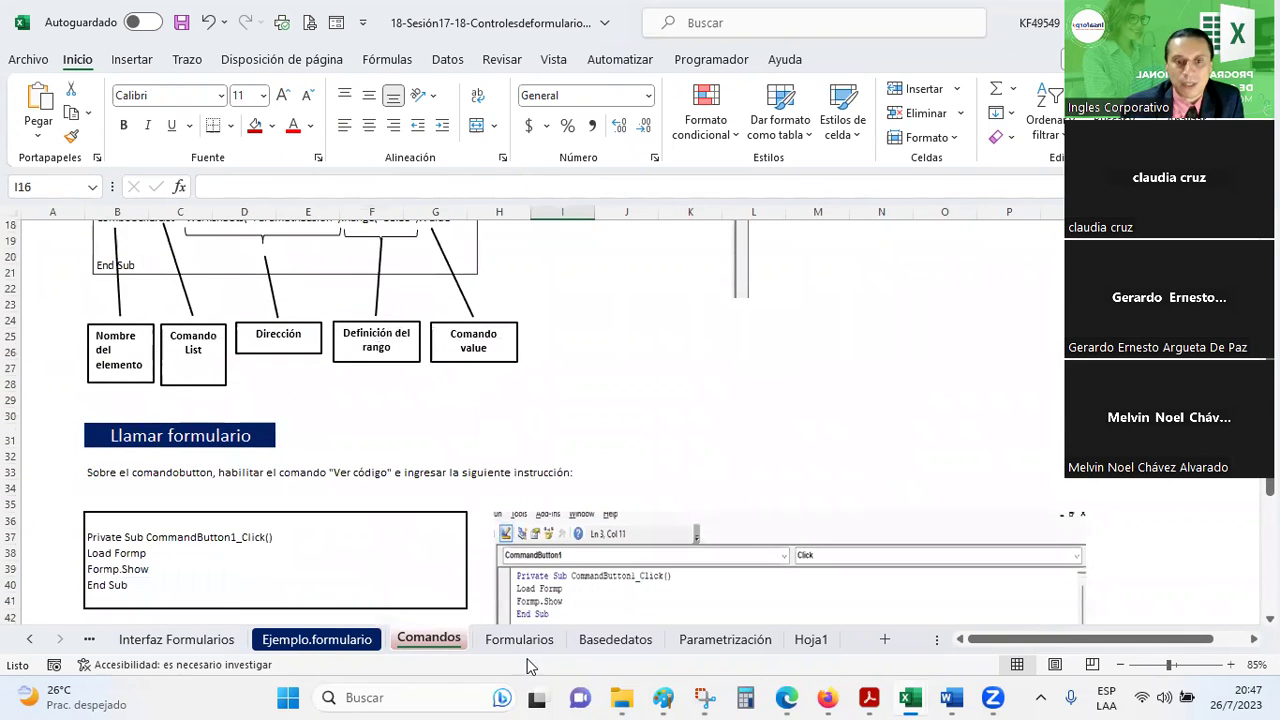
pyautogui.click(528, 640)
pyautogui.scroll(-2, 489, 463)
pyautogui.scroll(2, 489, 463)
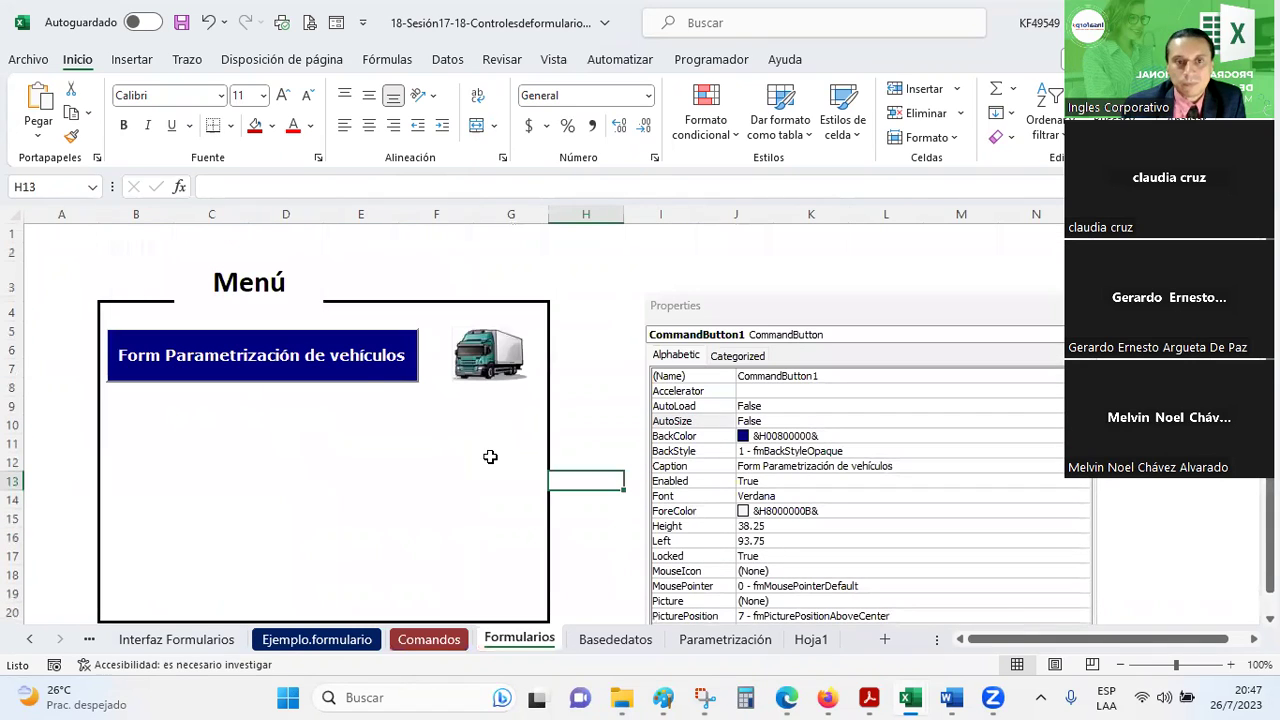
pyautogui.click(365, 368)
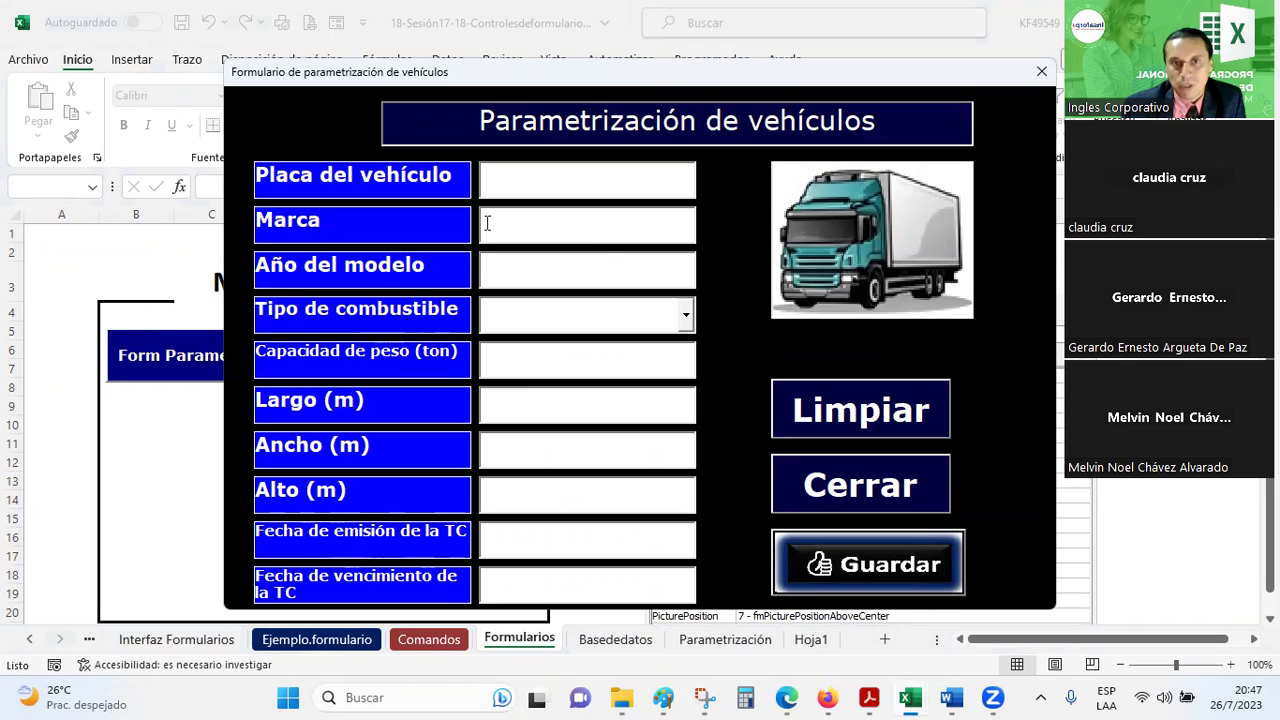
pyautogui.click(1031, 77)
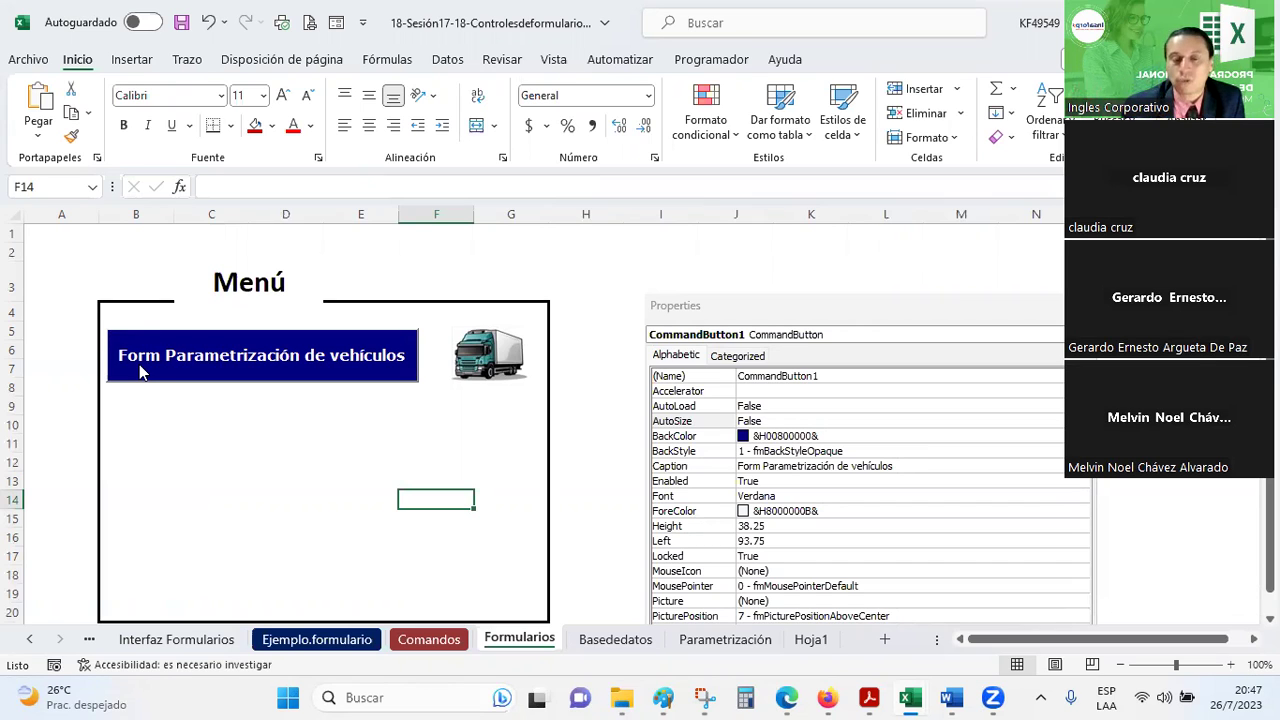
# - Insert an ActiveX command button below the first Menú button and resize it inside the box
pyautogui.click(242, 437)
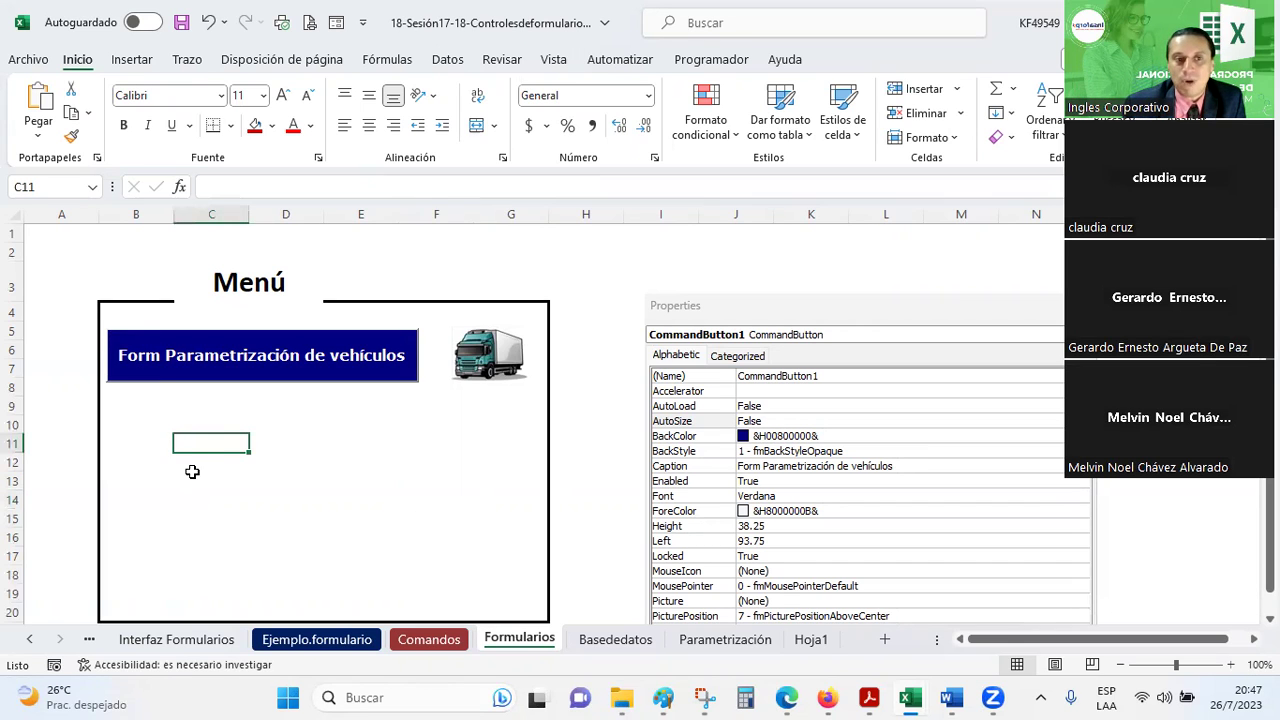
pyautogui.click(123, 412)
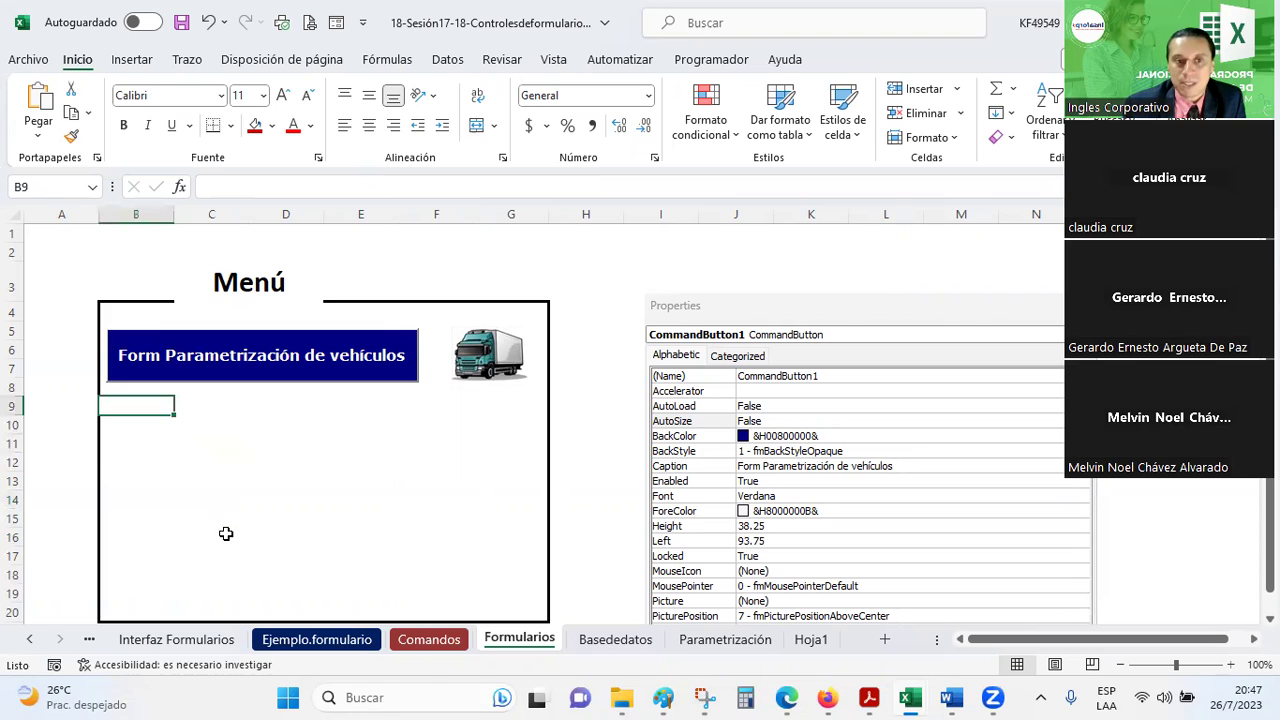
pyautogui.click(686, 64)
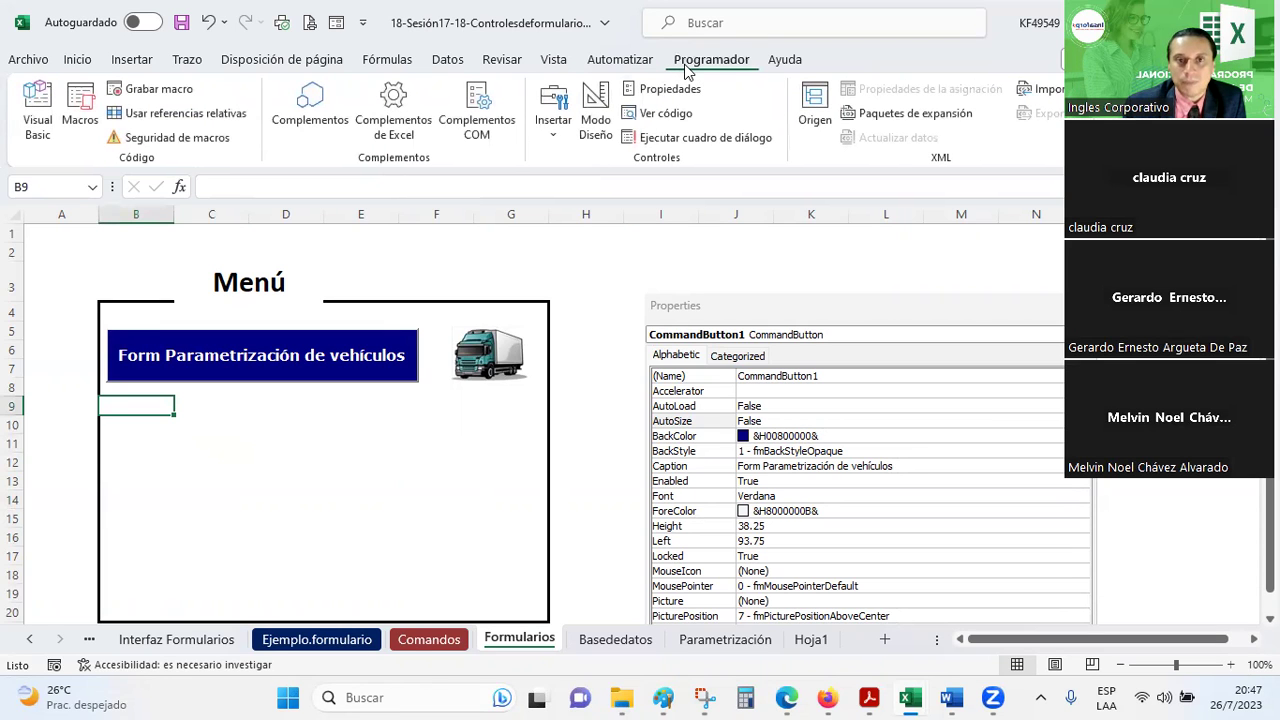
pyautogui.click(556, 136)
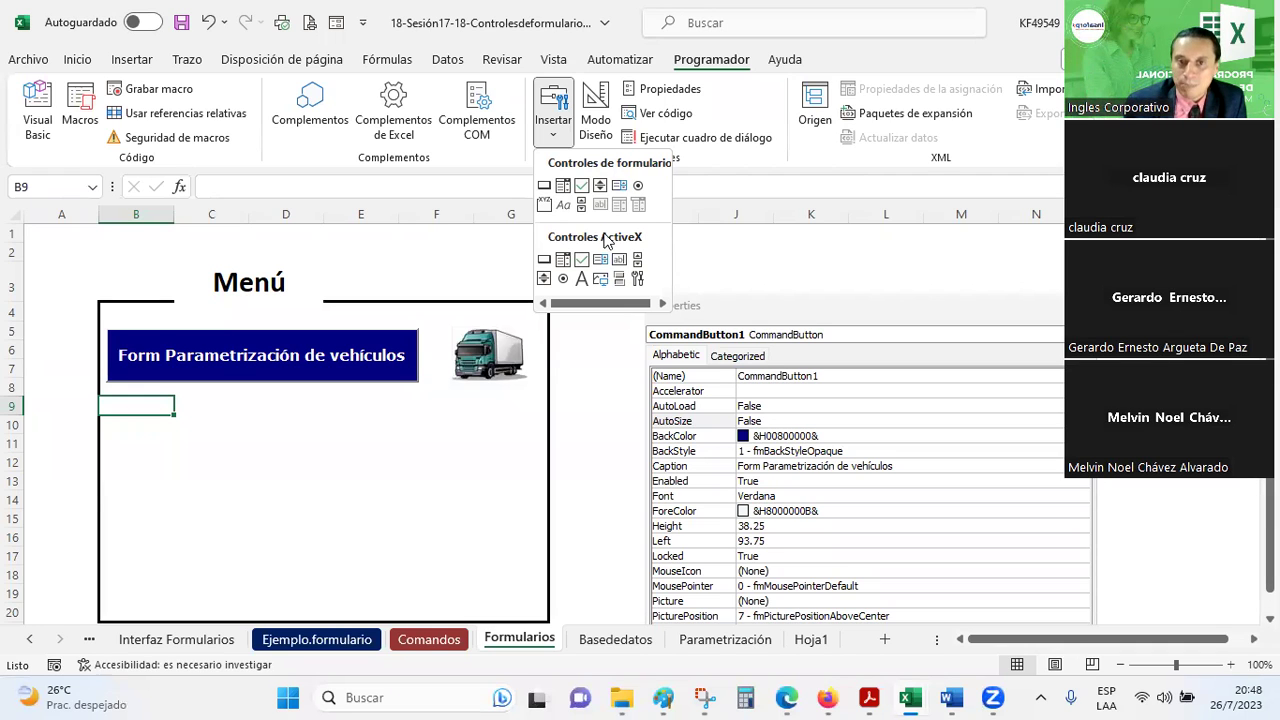
pyautogui.click(543, 262)
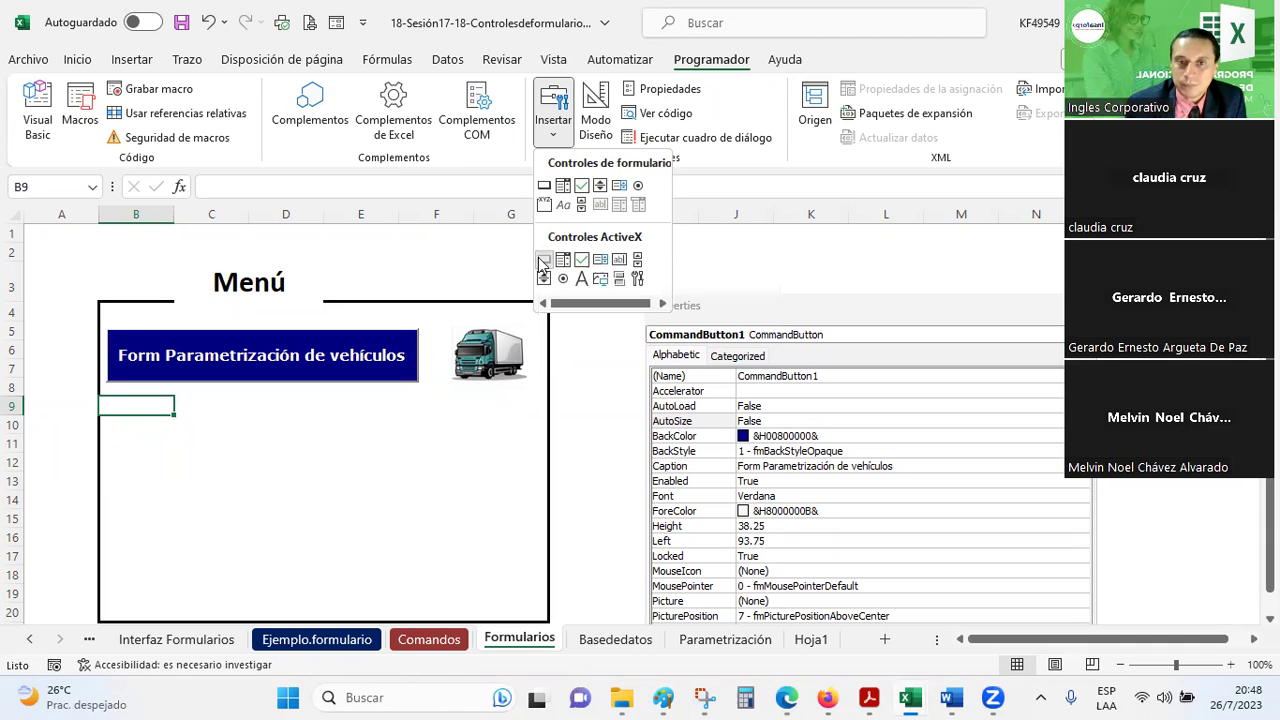
pyautogui.moveTo(116, 417); pyautogui.dragTo(333, 508)
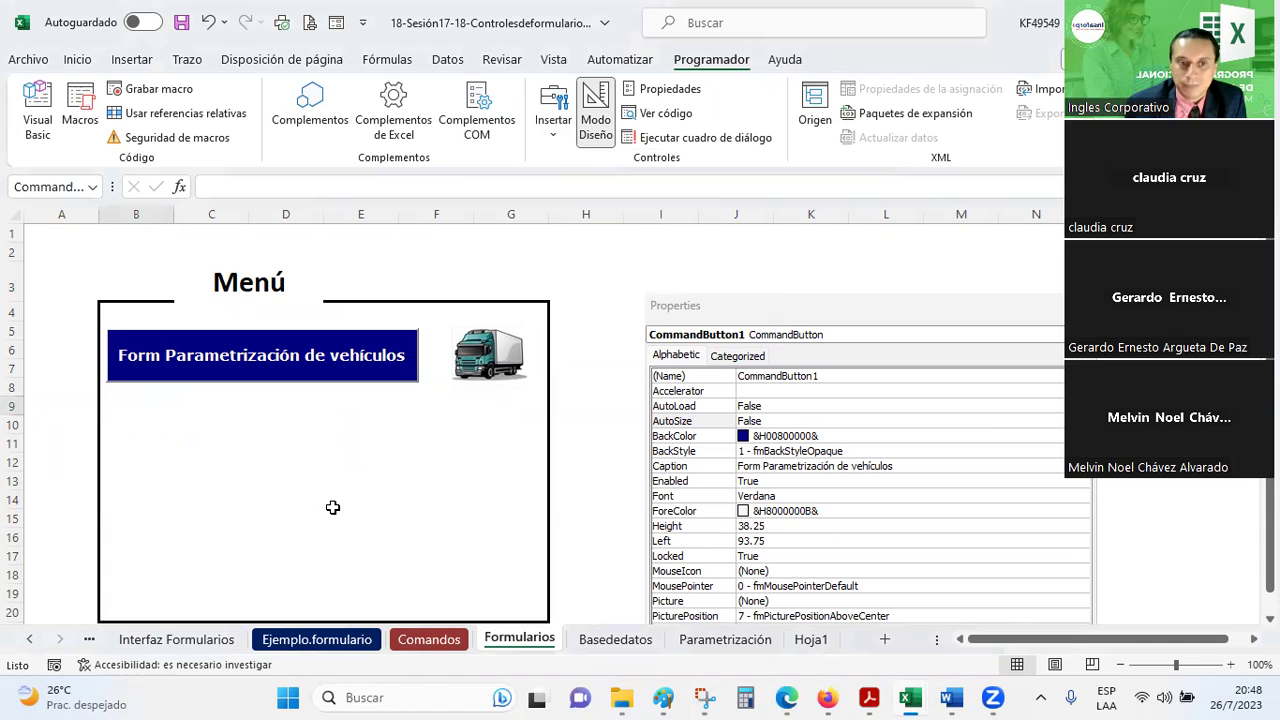
pyautogui.moveTo(331, 462); pyautogui.dragTo(303, 457)
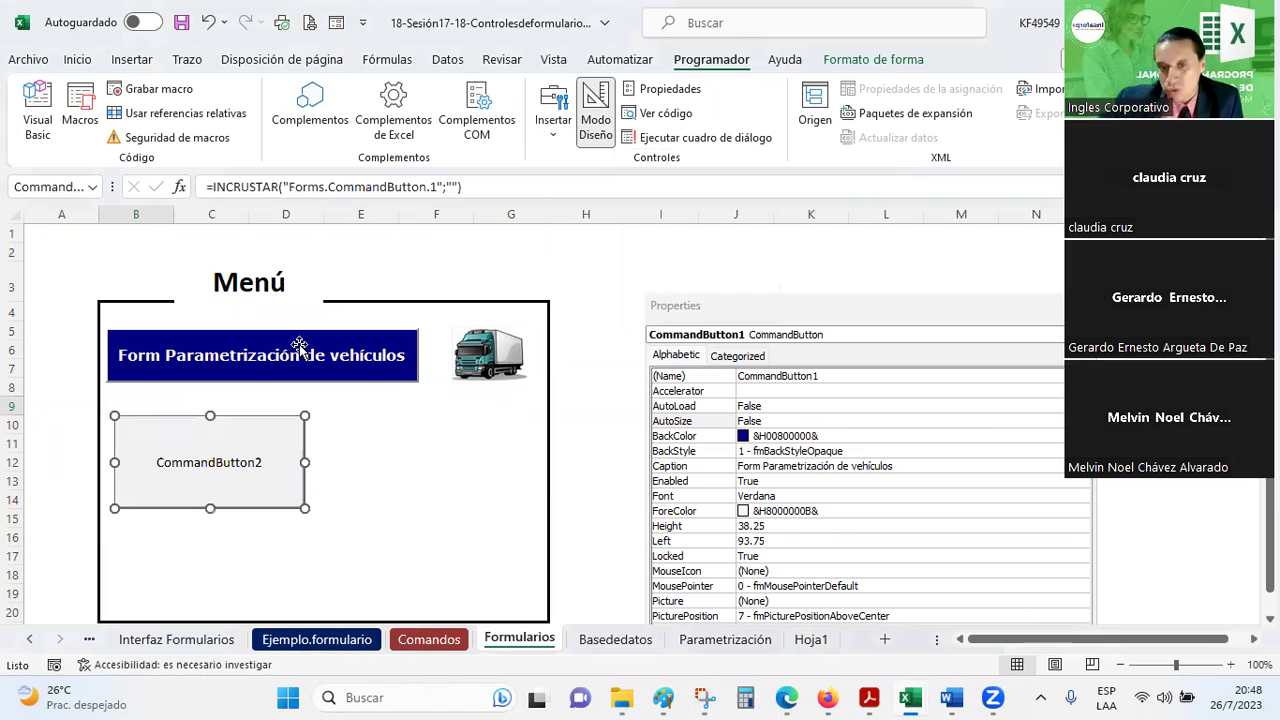
pyautogui.moveTo(304, 509)
pyautogui.mouseDown()
pyautogui.moveTo(357, 477)
pyautogui.moveTo(429, 466)
pyautogui.moveTo(360, 461)
pyautogui.moveTo(354, 491)
pyautogui.mouseUp()
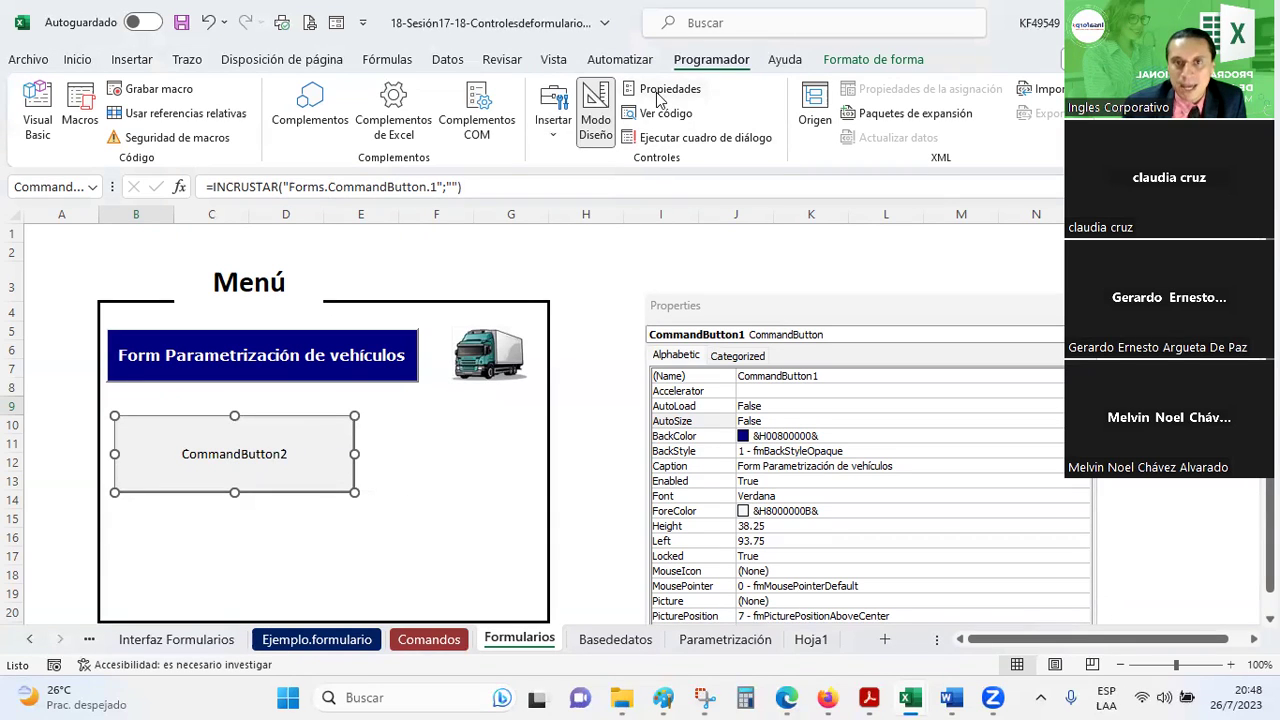
# - Select CommandButton2 on the sheet and show its Properties list
pyautogui.click(802, 410)
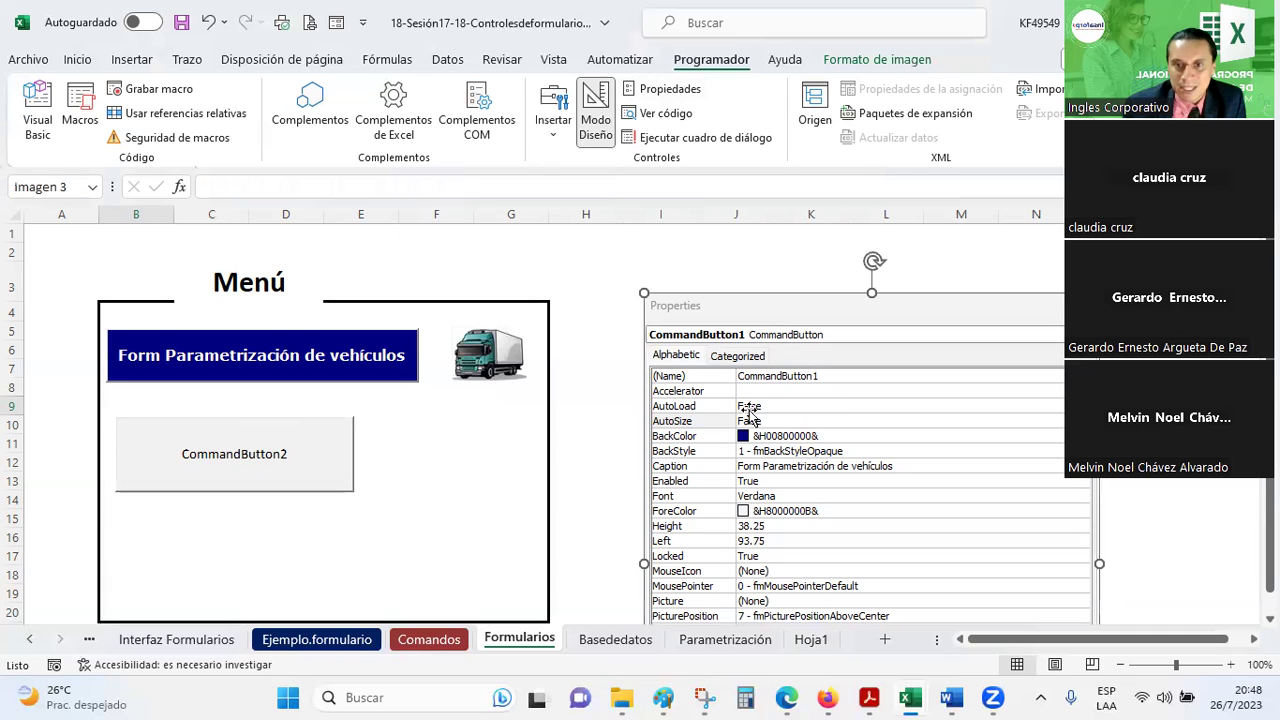
pyautogui.click(653, 91)
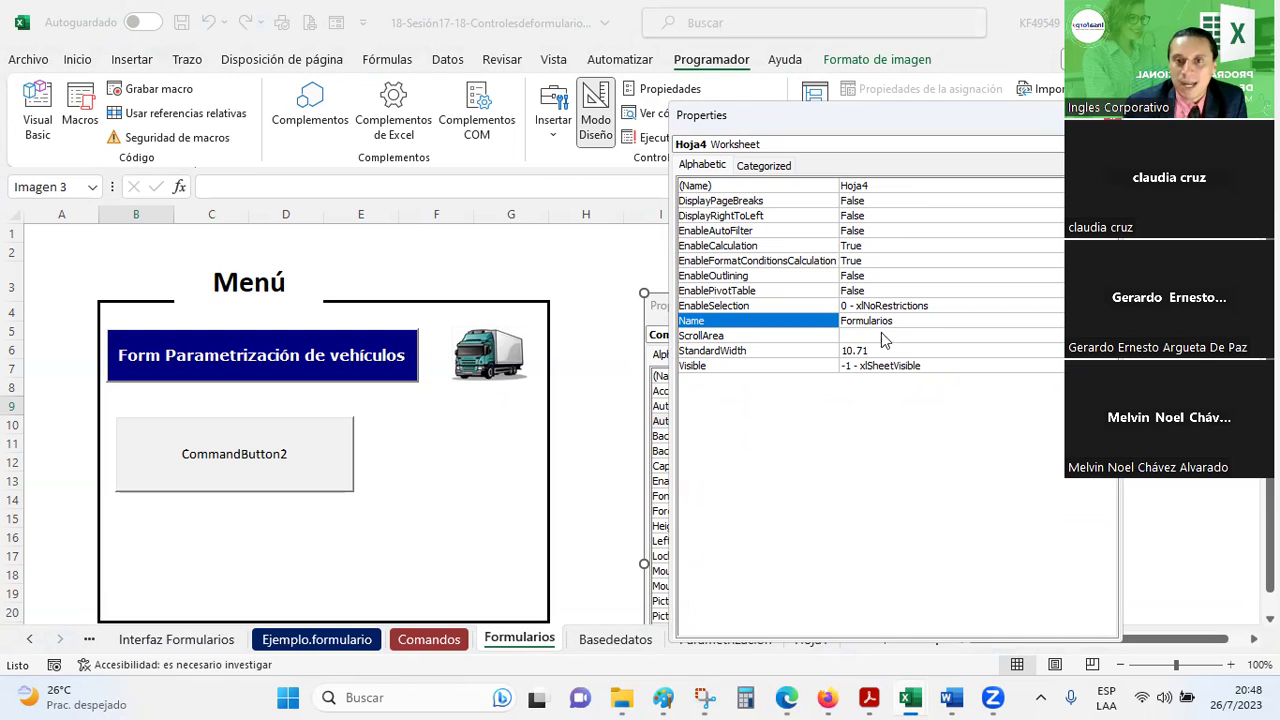
pyautogui.click(337, 517)
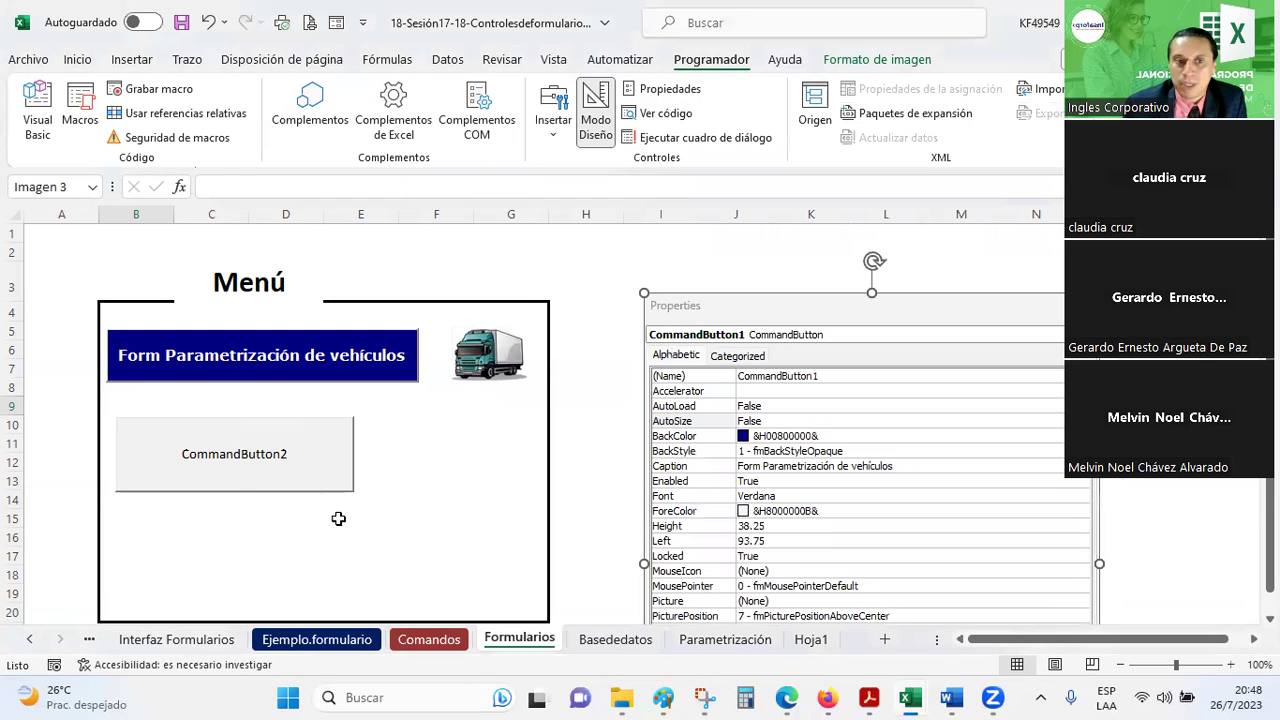
pyautogui.click(326, 453)
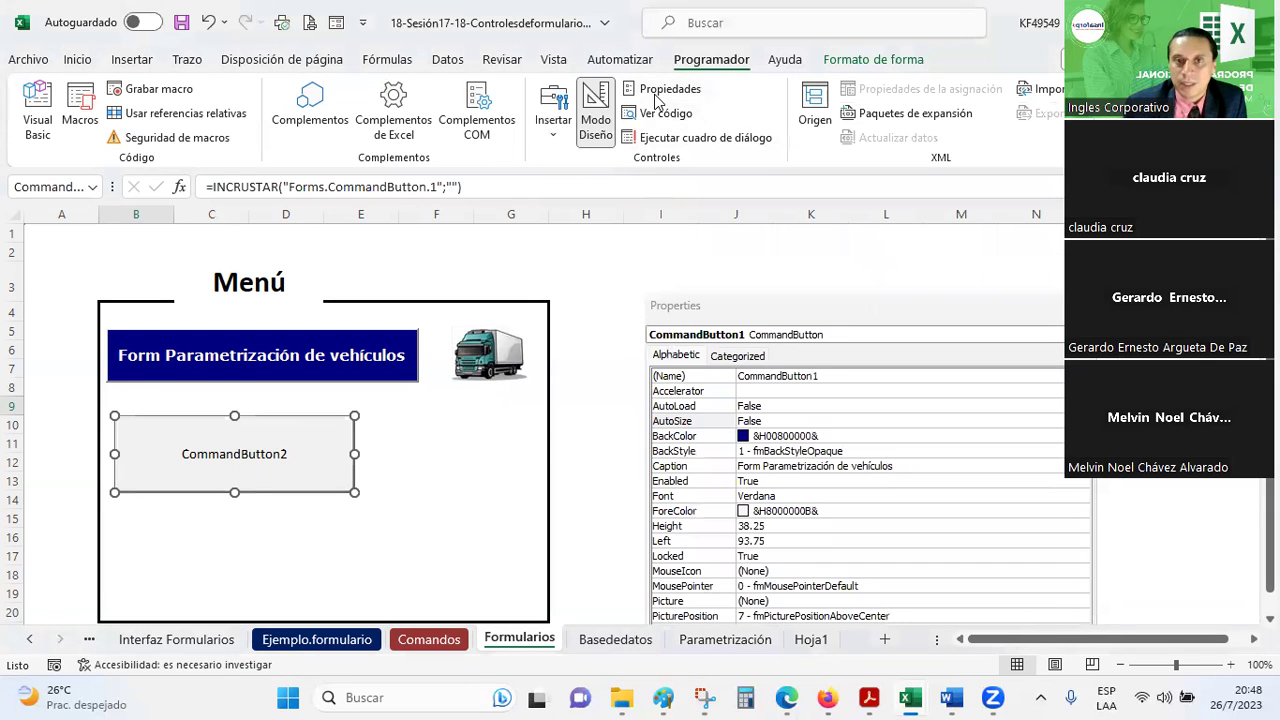
pyautogui.click(660, 92)
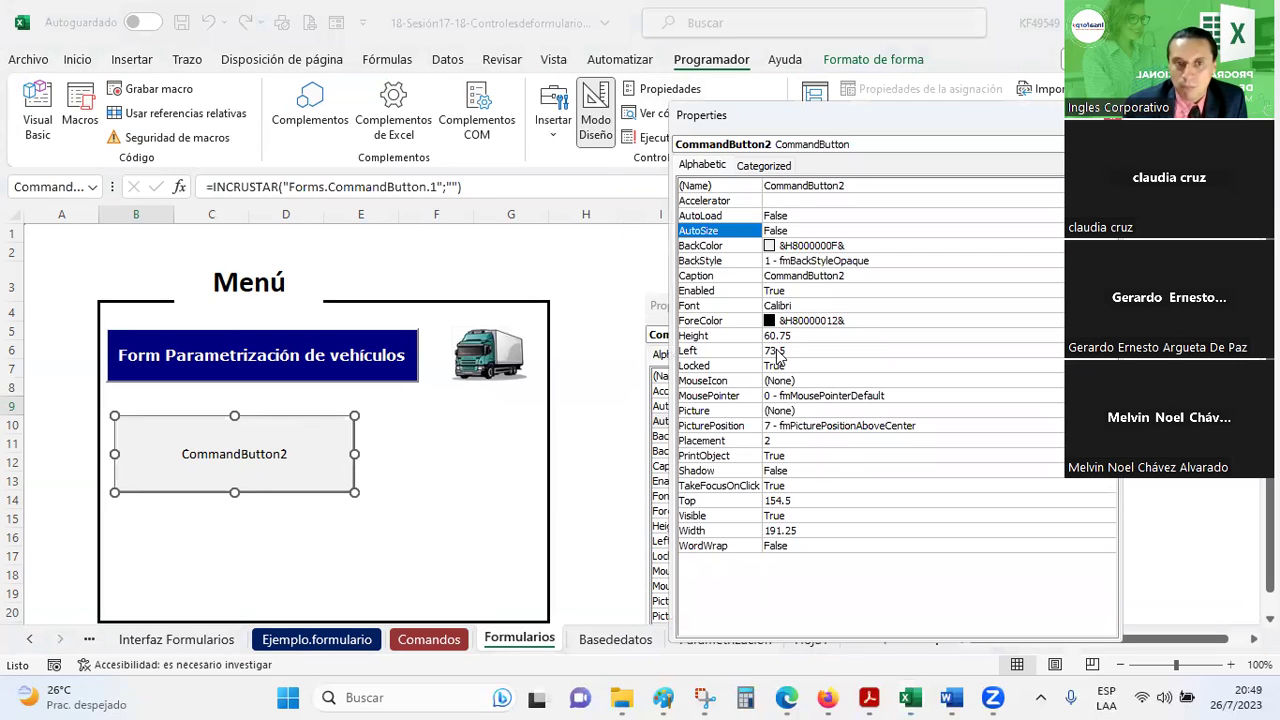
# - Rename the second command button to Form1PVCommandButton4
pyautogui.click(845, 186)
pyautogui.moveTo(846, 186); pyautogui.dragTo(839, 186)
pyautogui.write('4')
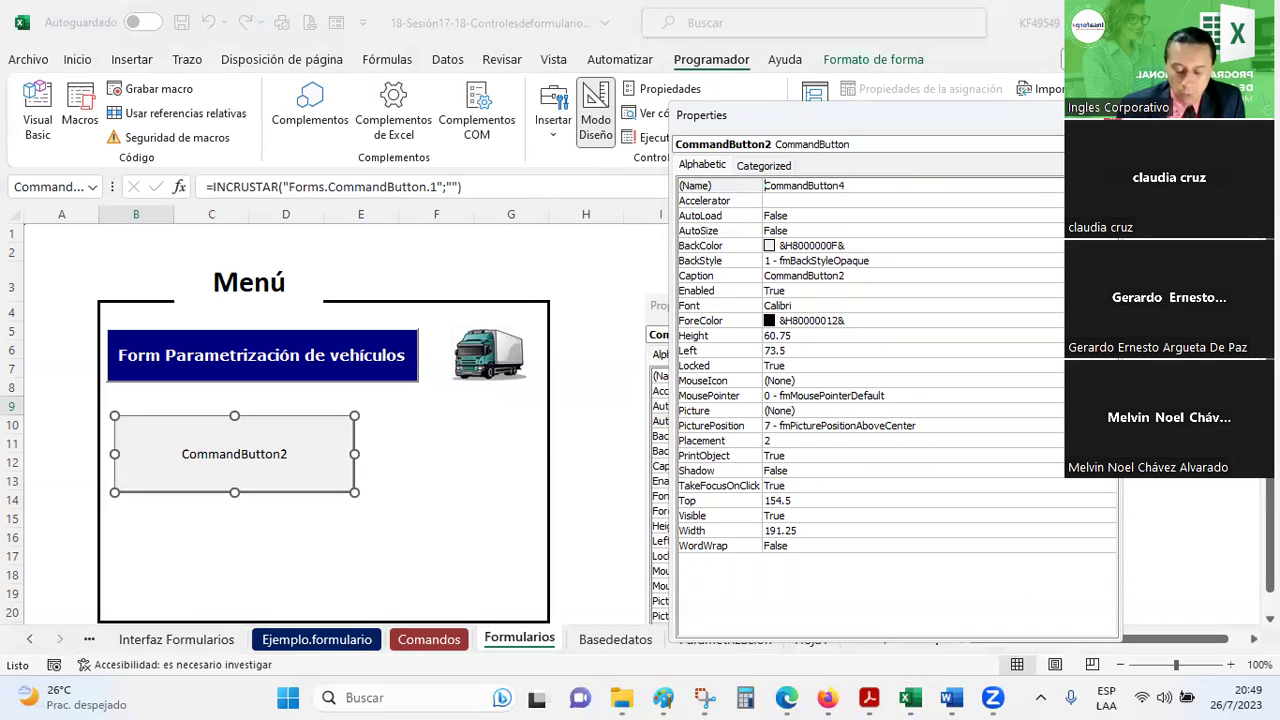
pyautogui.write('Form1PV')
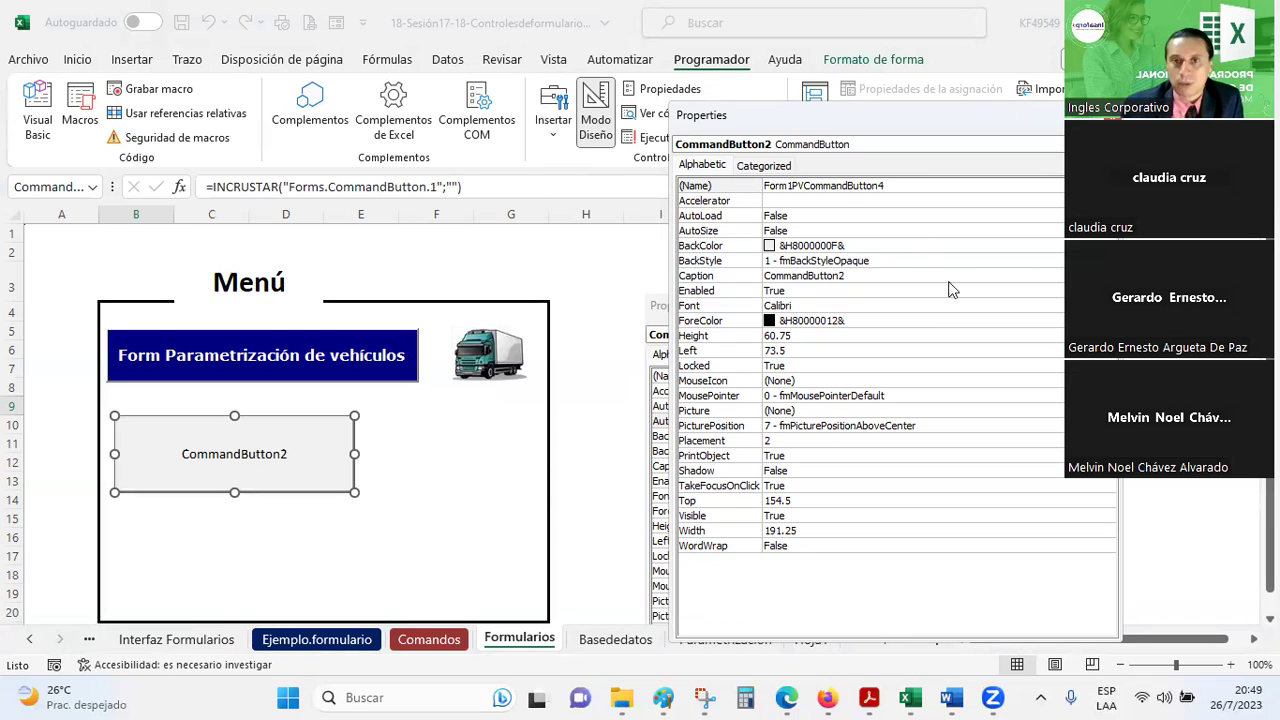
pyautogui.click(797, 248)
# - Try several palette colours for the button background, settling on green (&H0000C000&)
pyautogui.click(1108, 245)
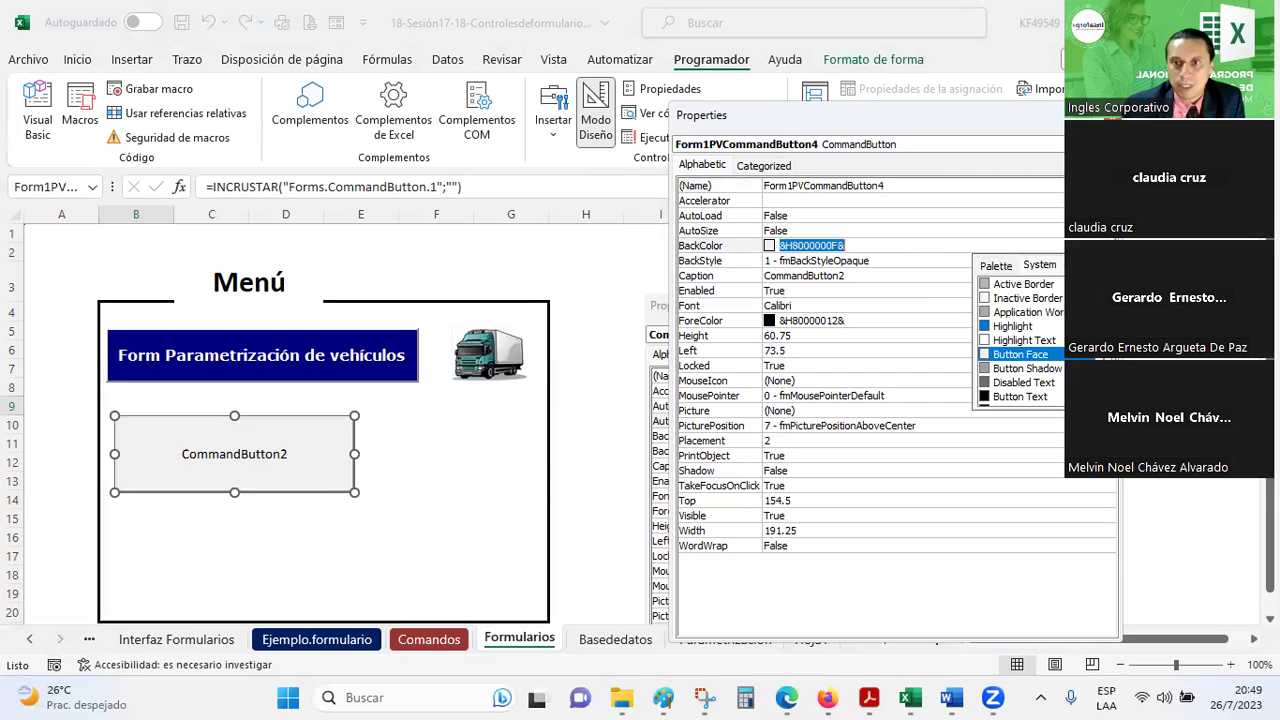
pyautogui.click(985, 265)
pyautogui.click(988, 366)
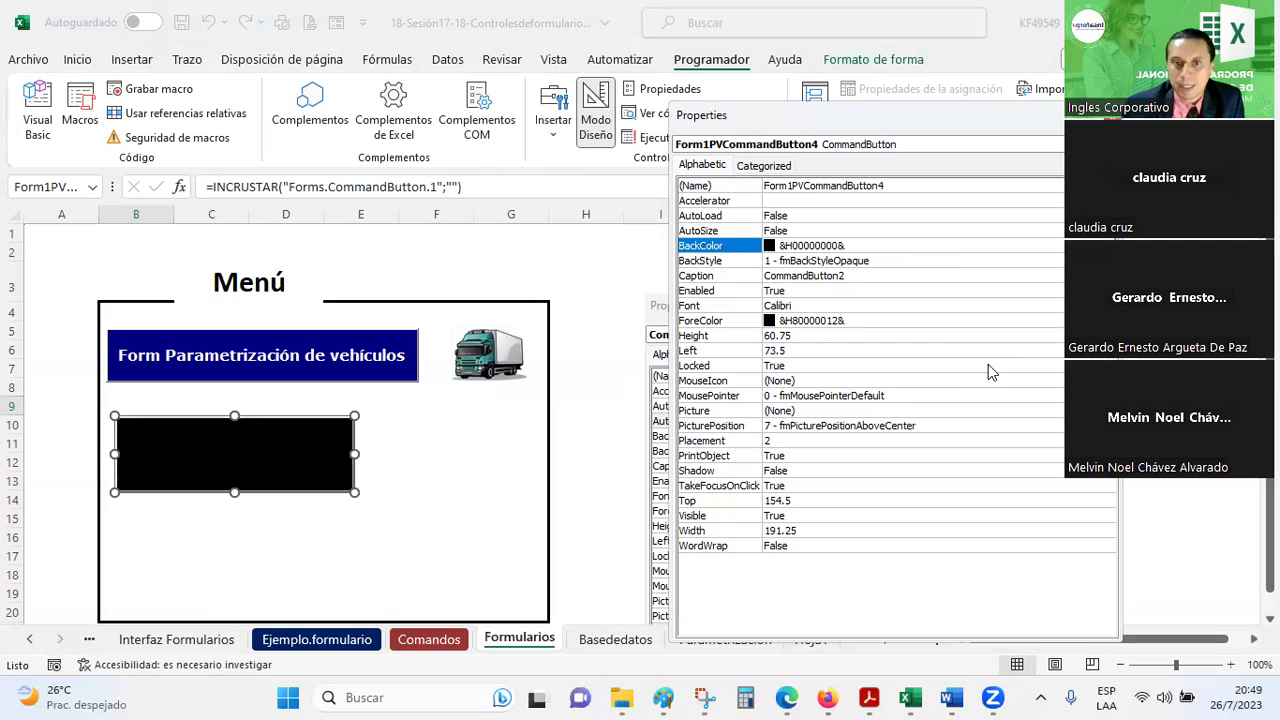
pyautogui.click(1108, 245)
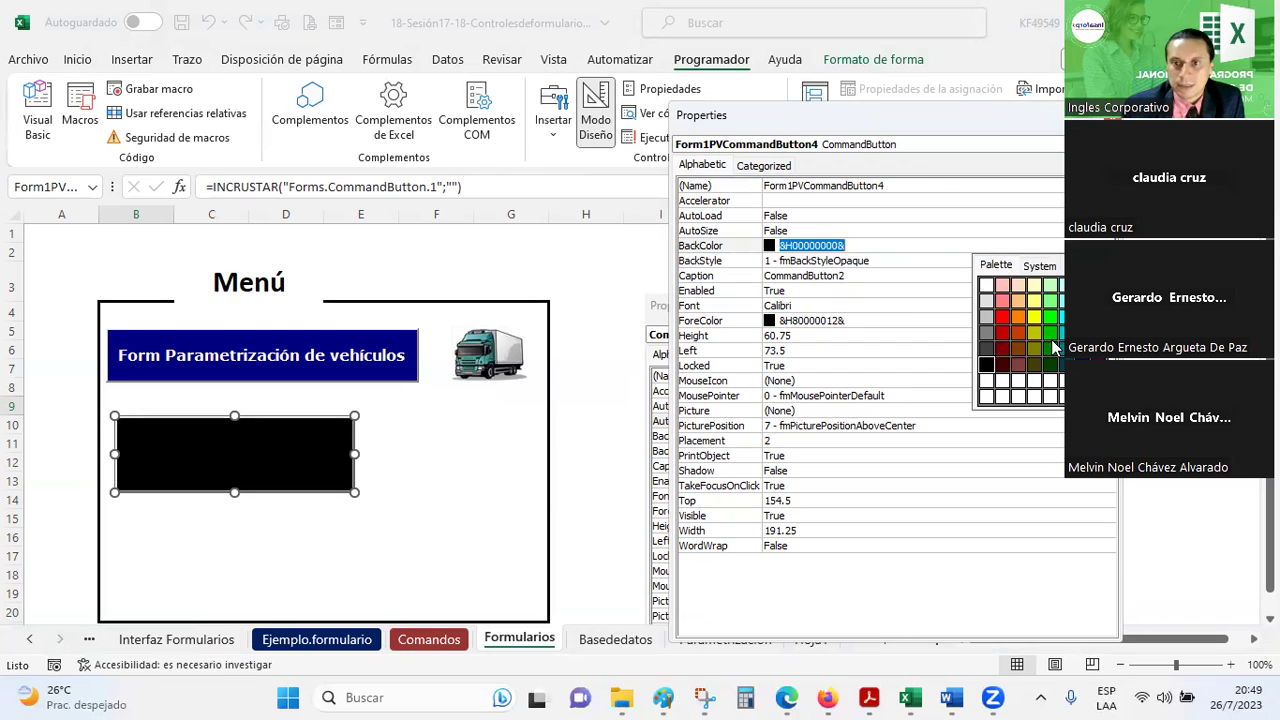
pyautogui.click(1066, 332)
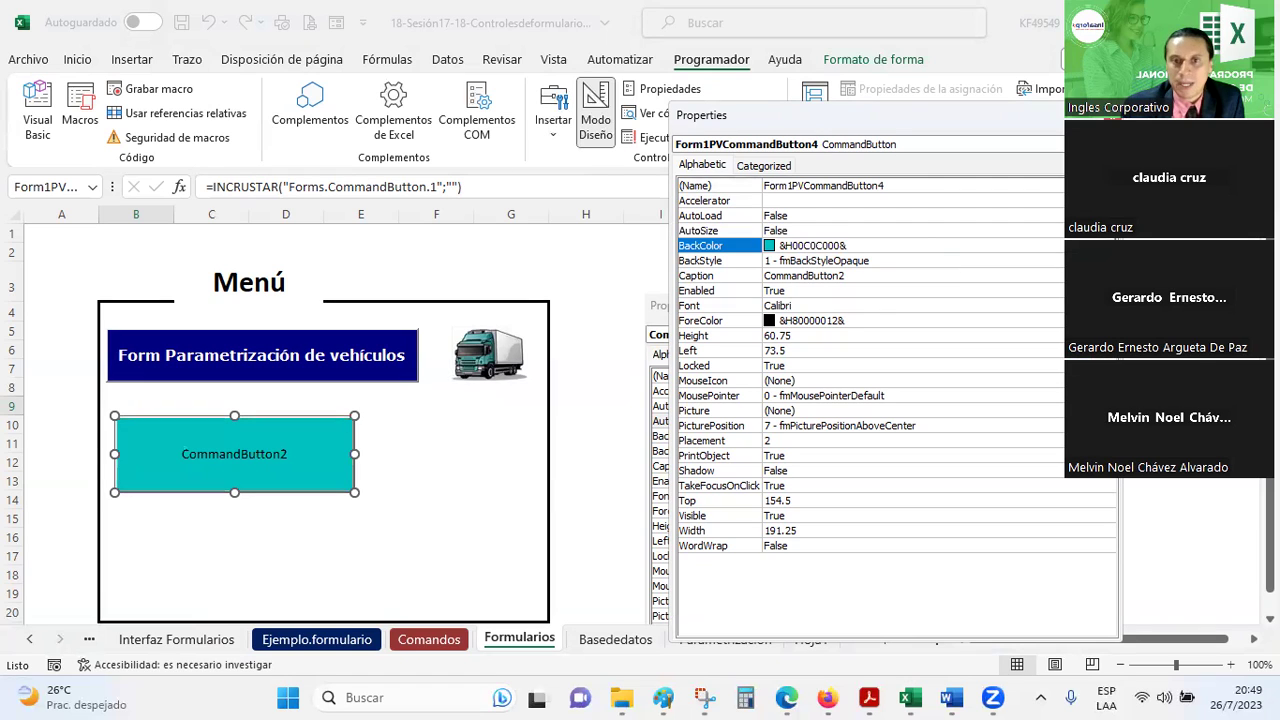
pyautogui.click(1108, 245)
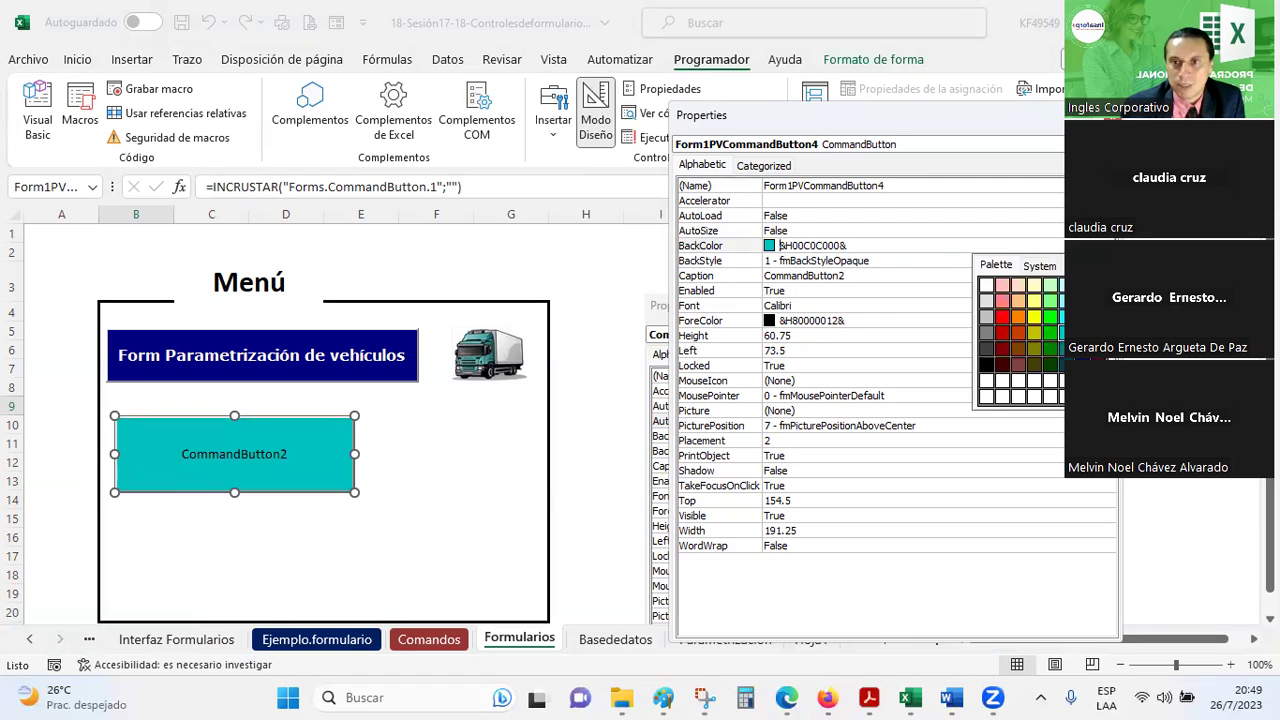
pyautogui.click(1082, 332)
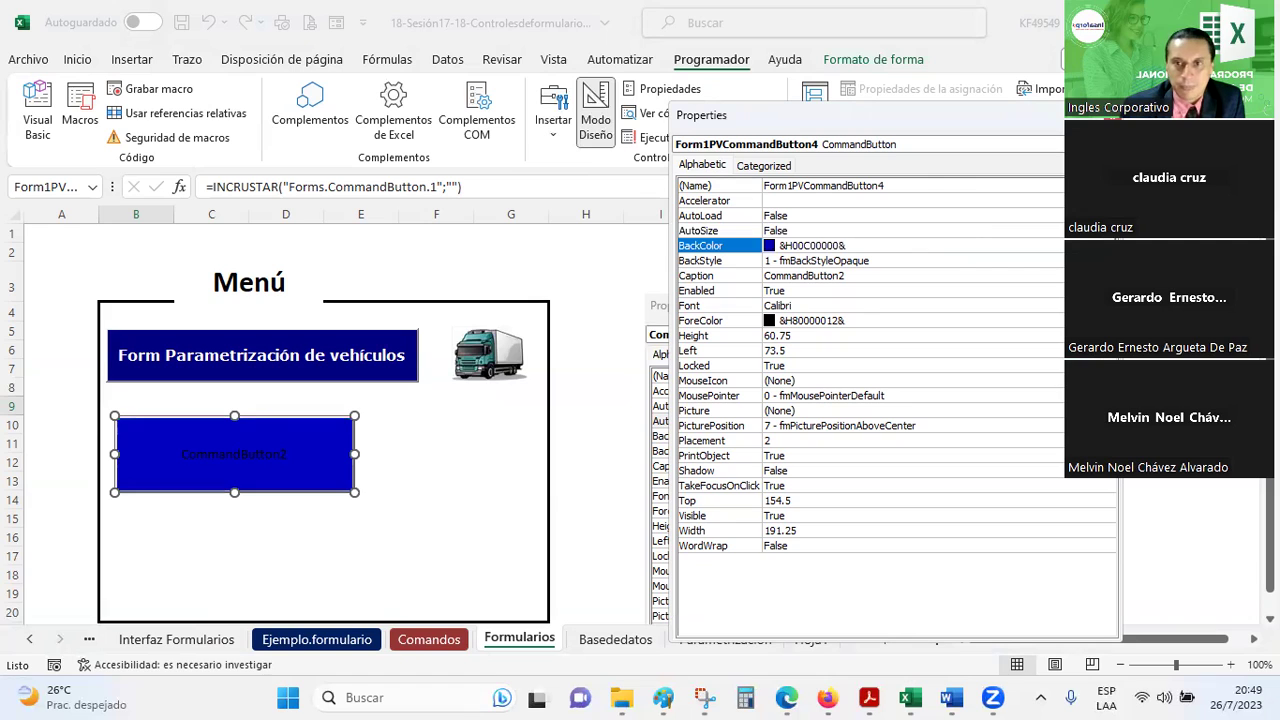
pyautogui.click(1108, 245)
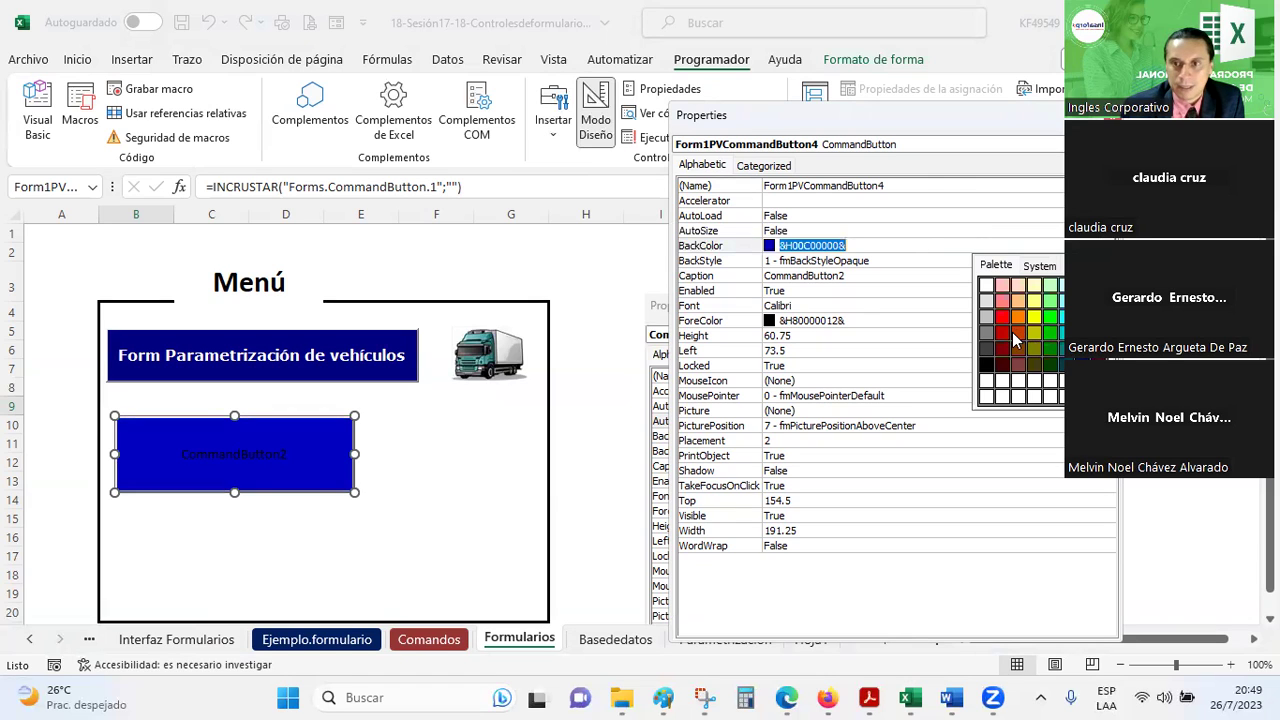
pyautogui.click(1003, 332)
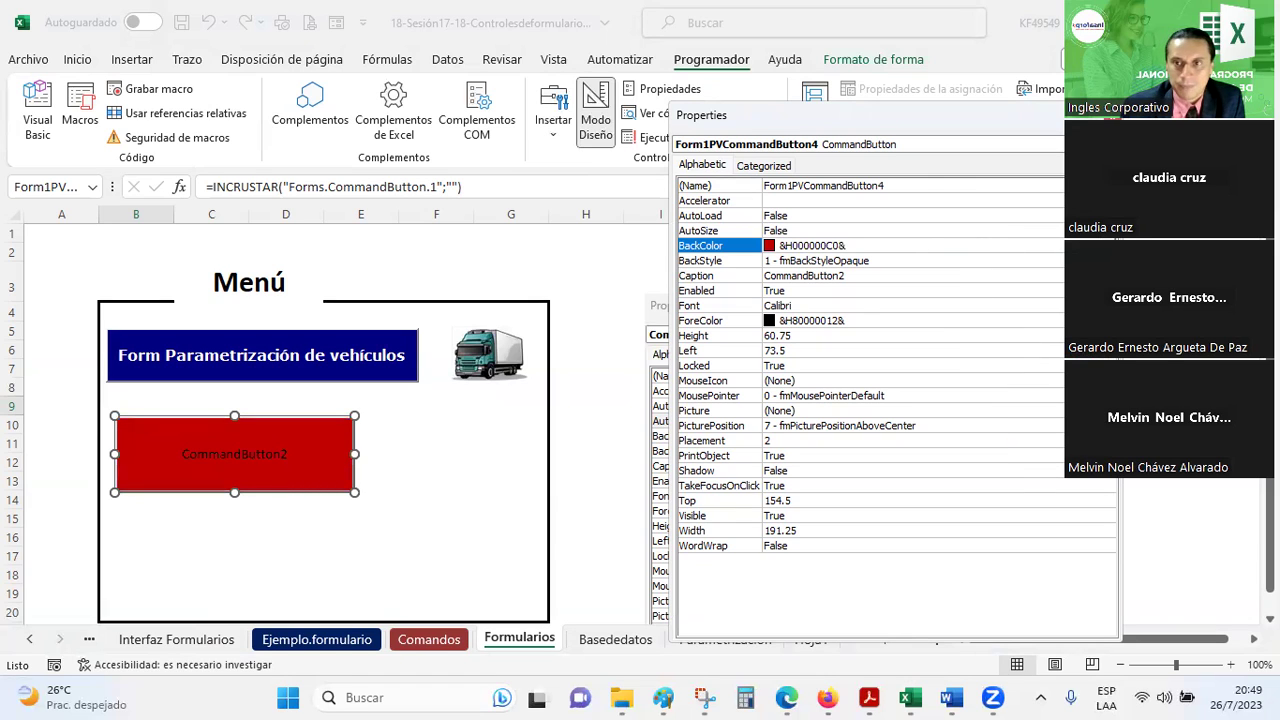
pyautogui.click(1108, 245)
pyautogui.click(1020, 368)
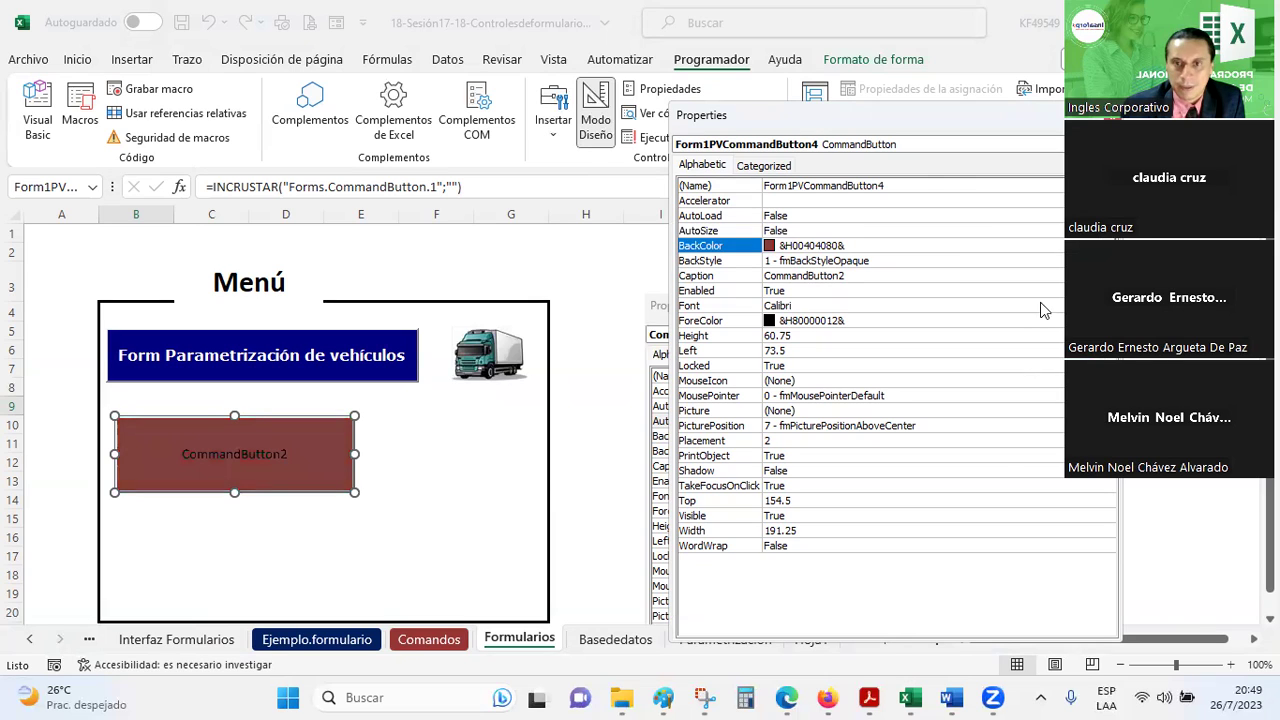
pyautogui.click(1108, 245)
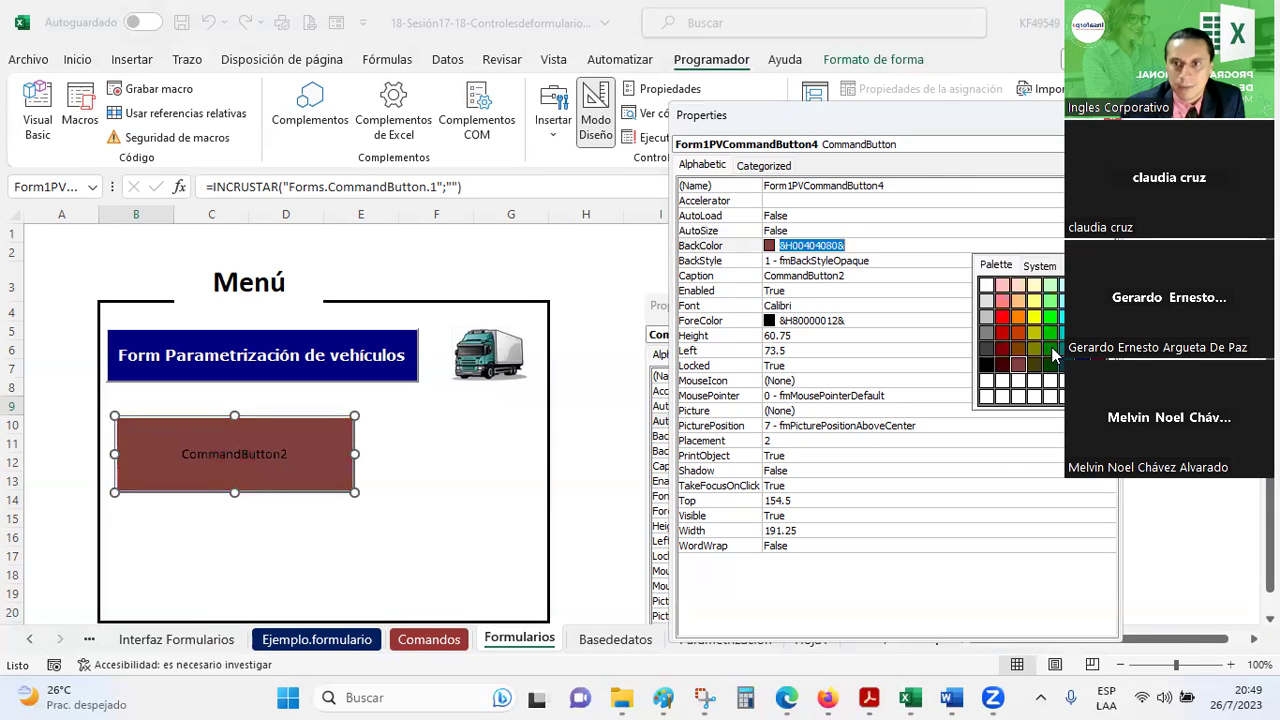
pyautogui.click(1049, 333)
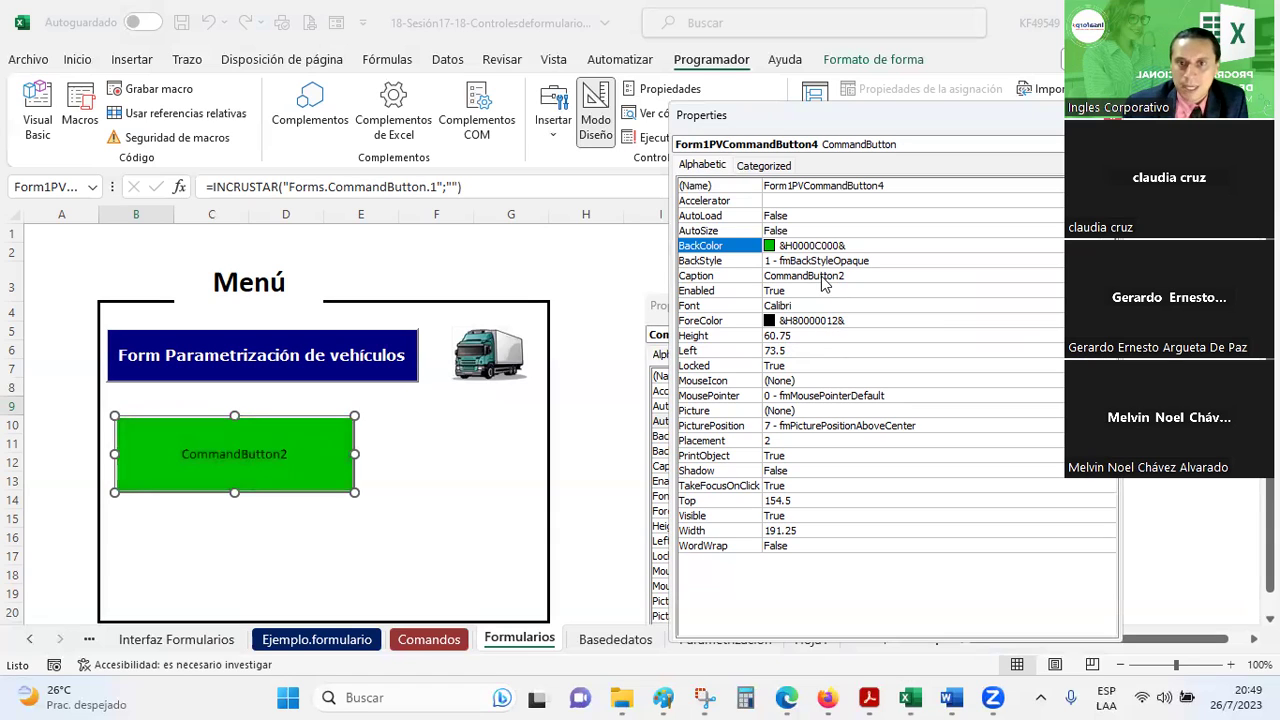
pyautogui.click(822, 277)
# - Replace the caption with 'Formulario para ingresar las características del vehículo.'
pyautogui.doubleClick(855, 276)
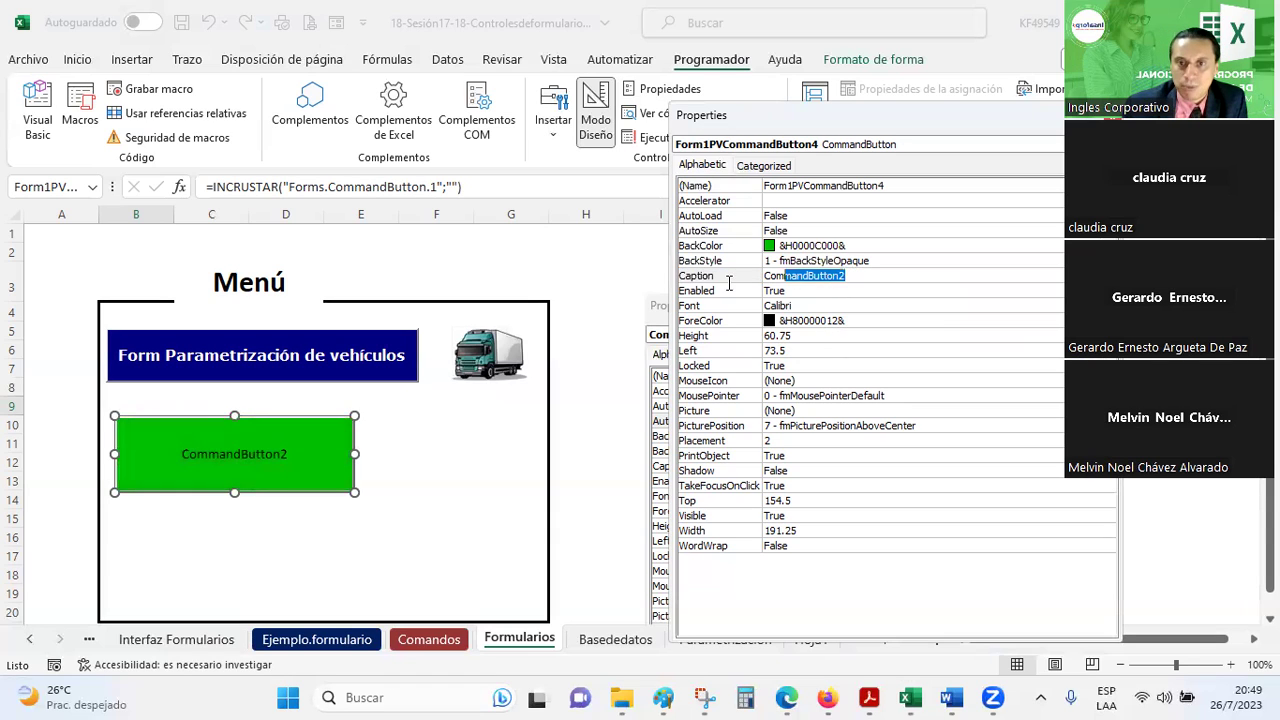
pyautogui.write('Formulario pr')
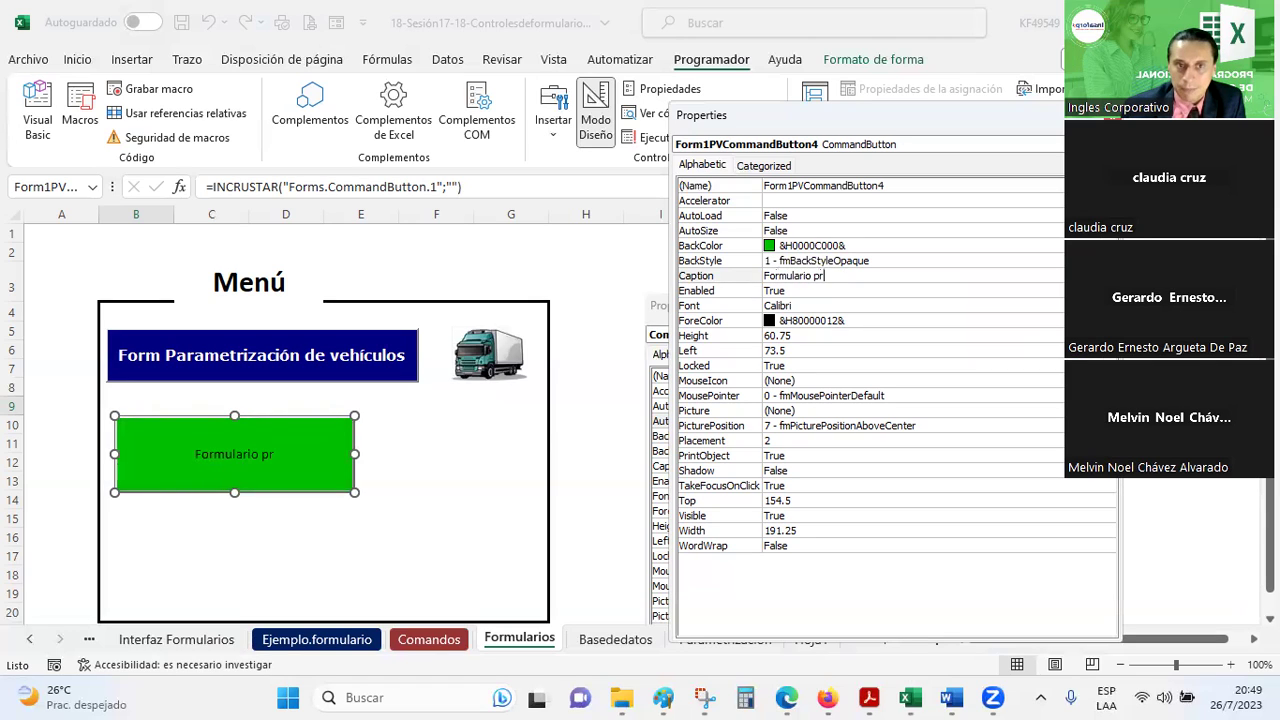
pyautogui.press('BackSpace')
pyautogui.write('ara ')
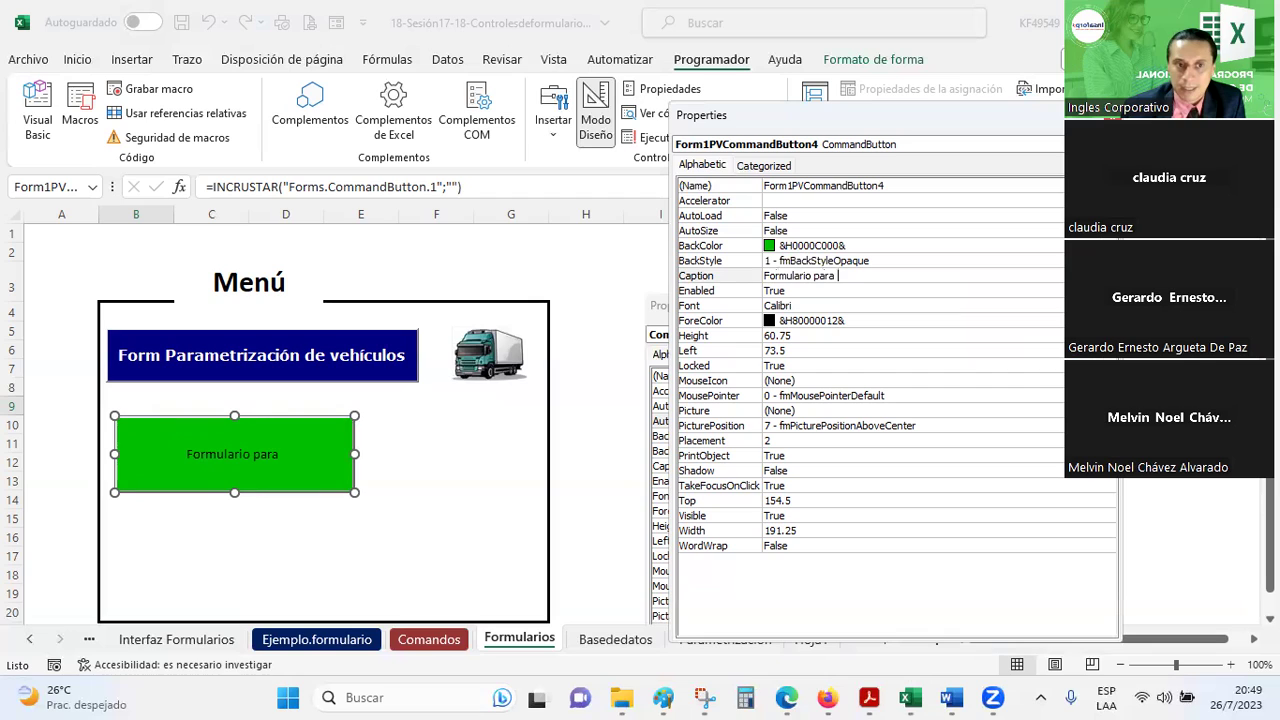
pyautogui.write('ingresar las ')
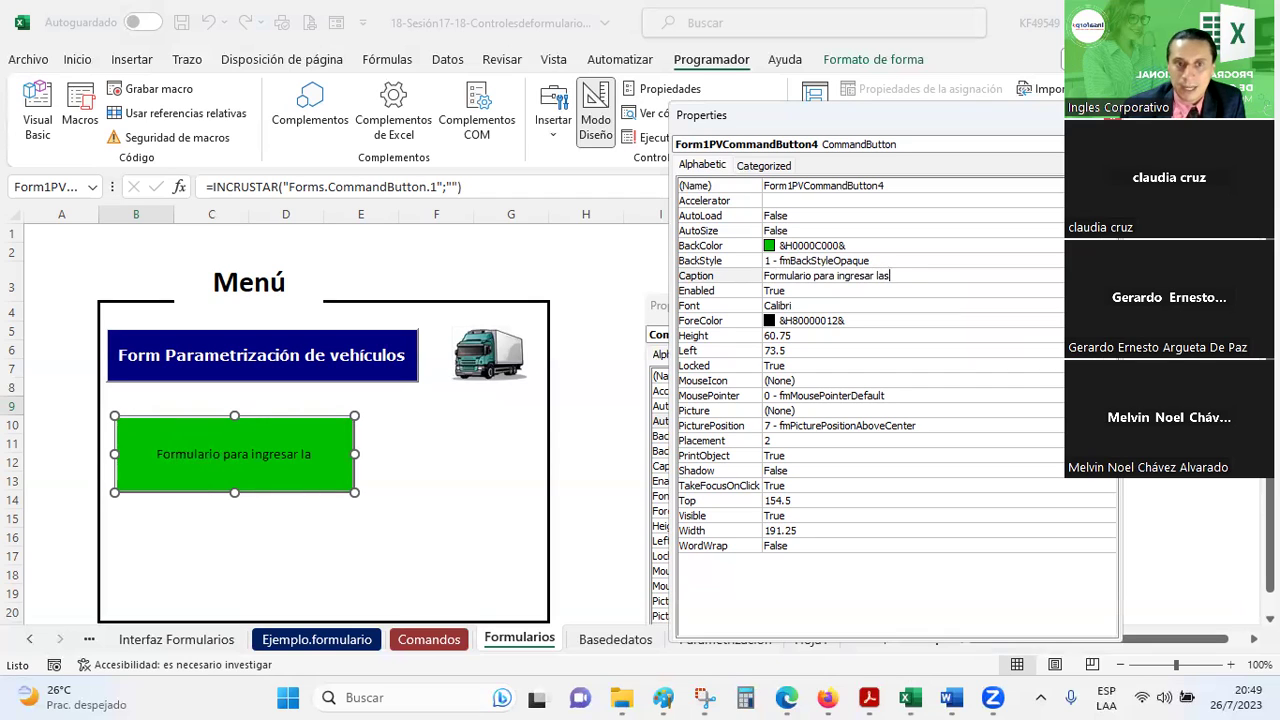
pyautogui.write('caracteristicas del ')
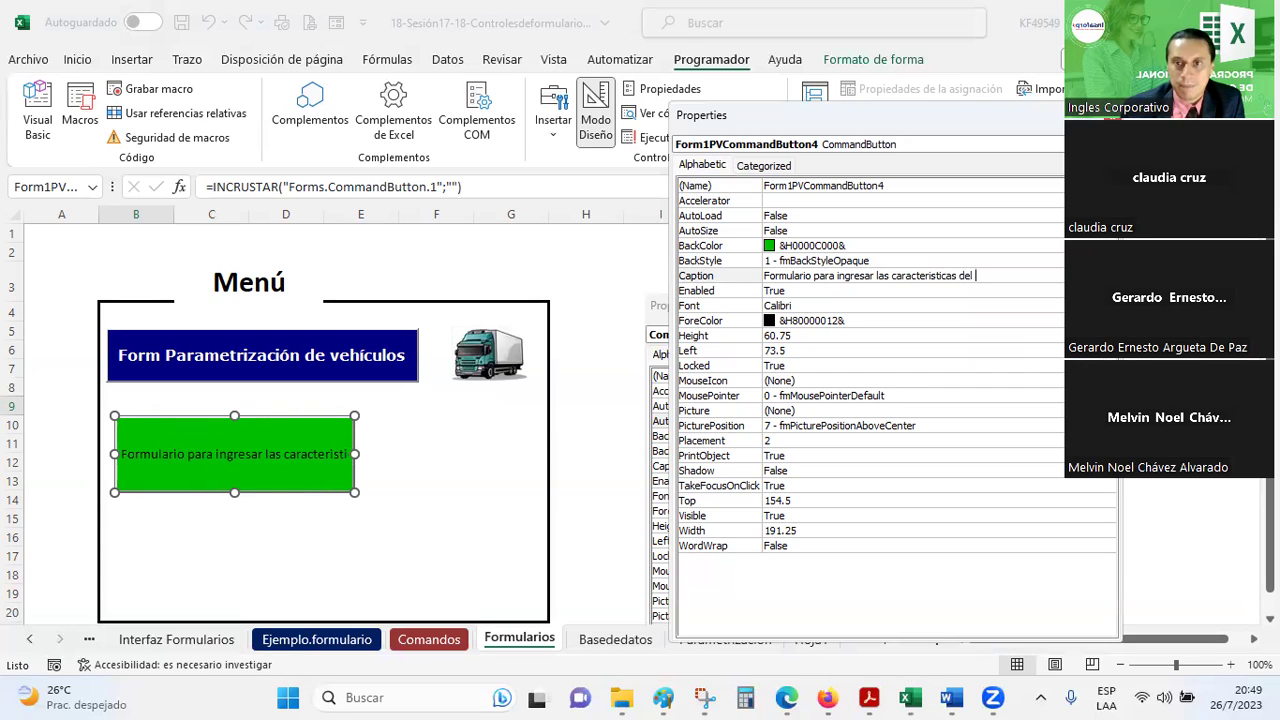
pyautogui.write('vehi')
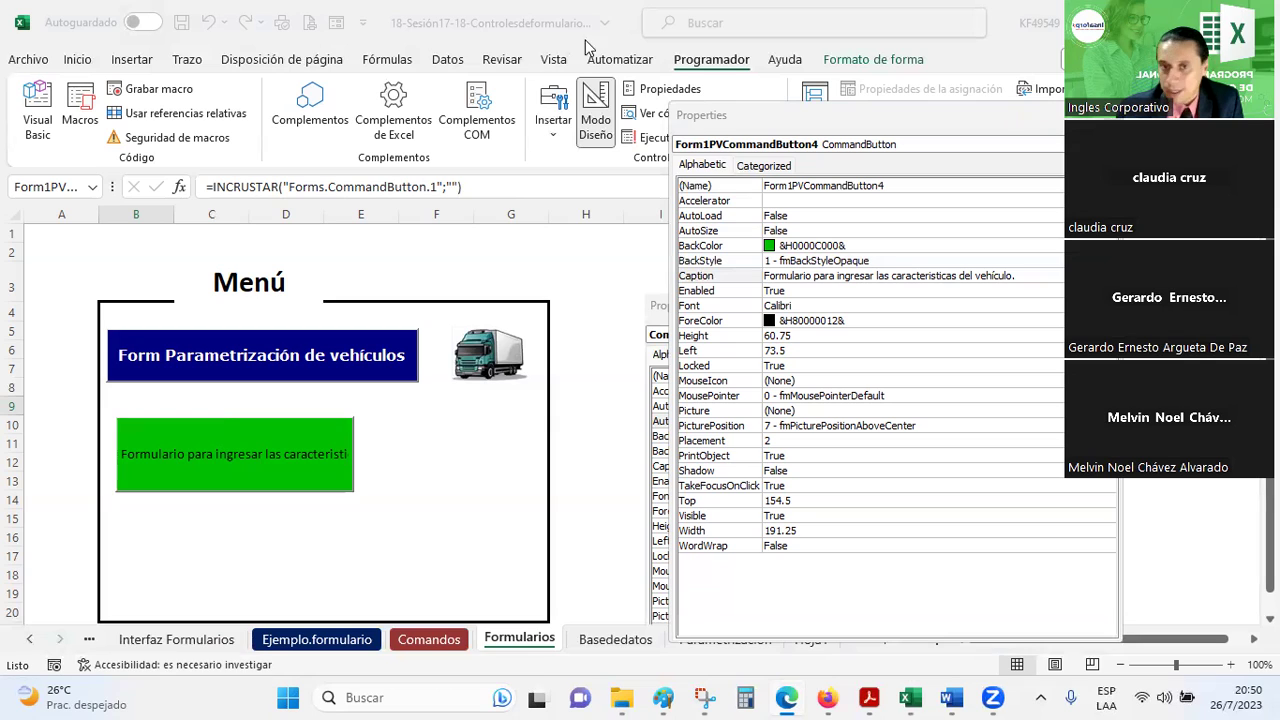
pyautogui.click(935, 275)
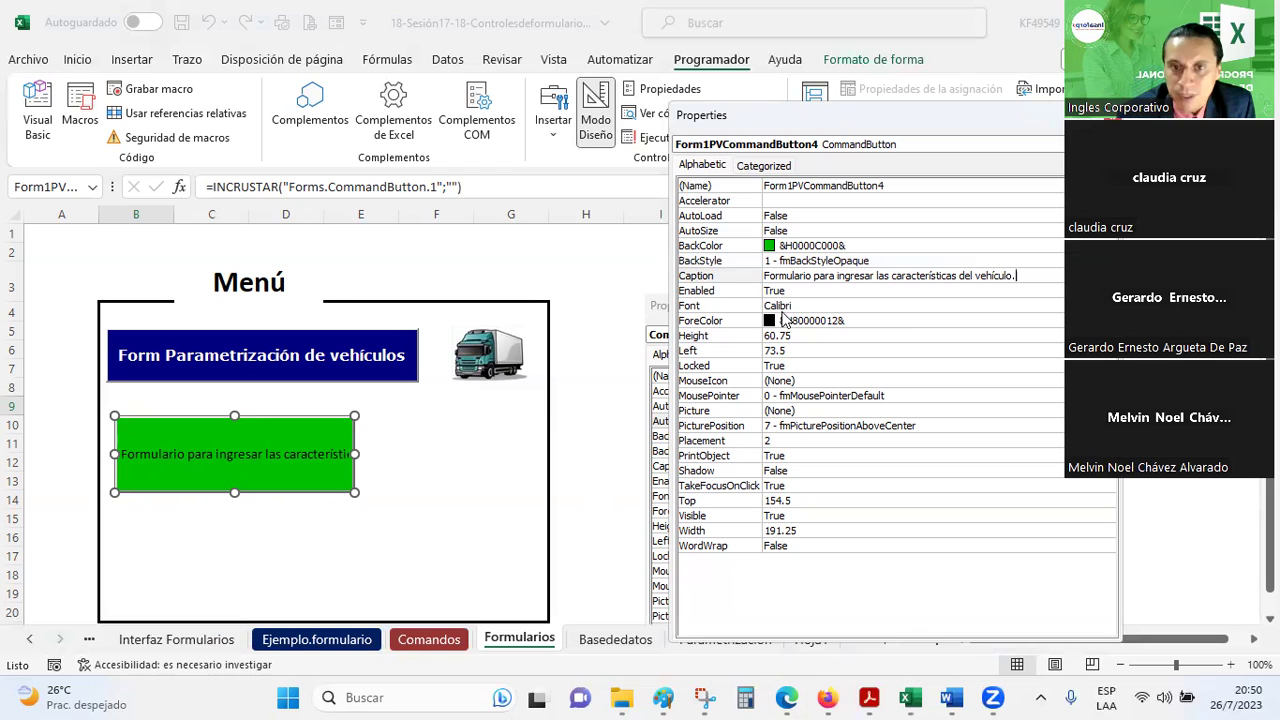
# - Set the caption font to bold Verdana size 16, then return to Excel
pyautogui.click(782, 305)
pyautogui.click(1105, 305)
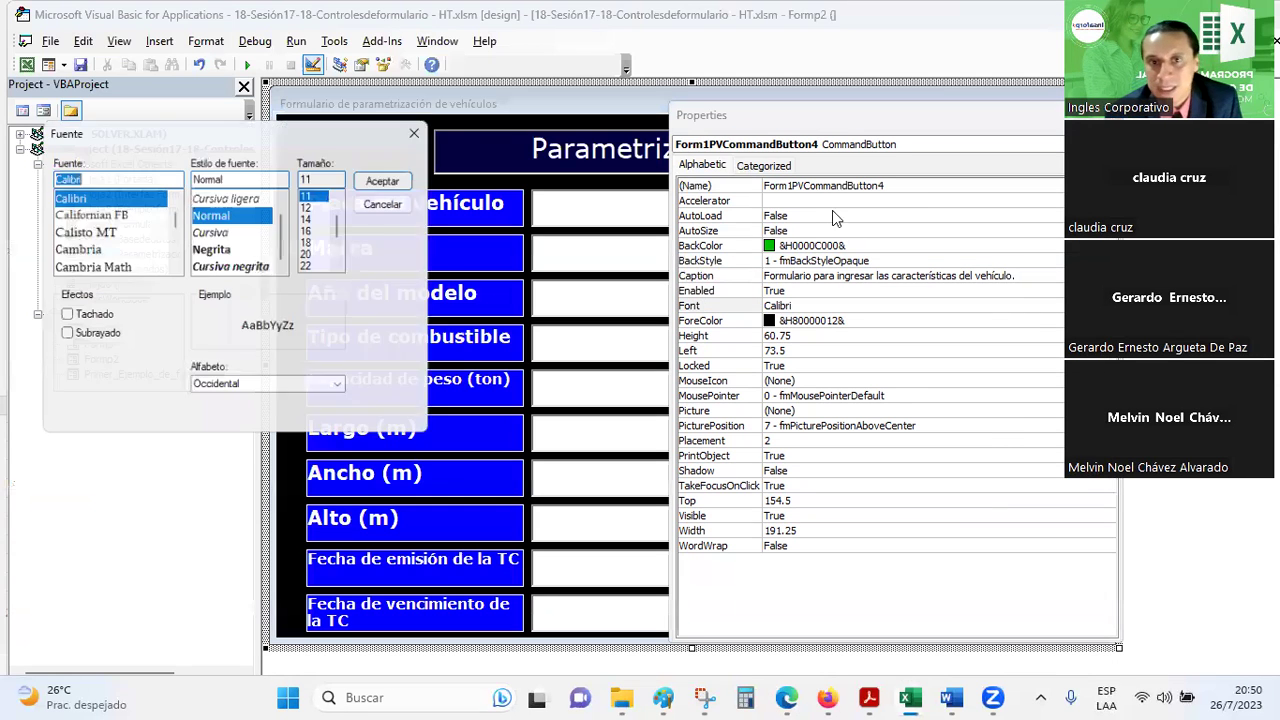
pyautogui.write('ve')
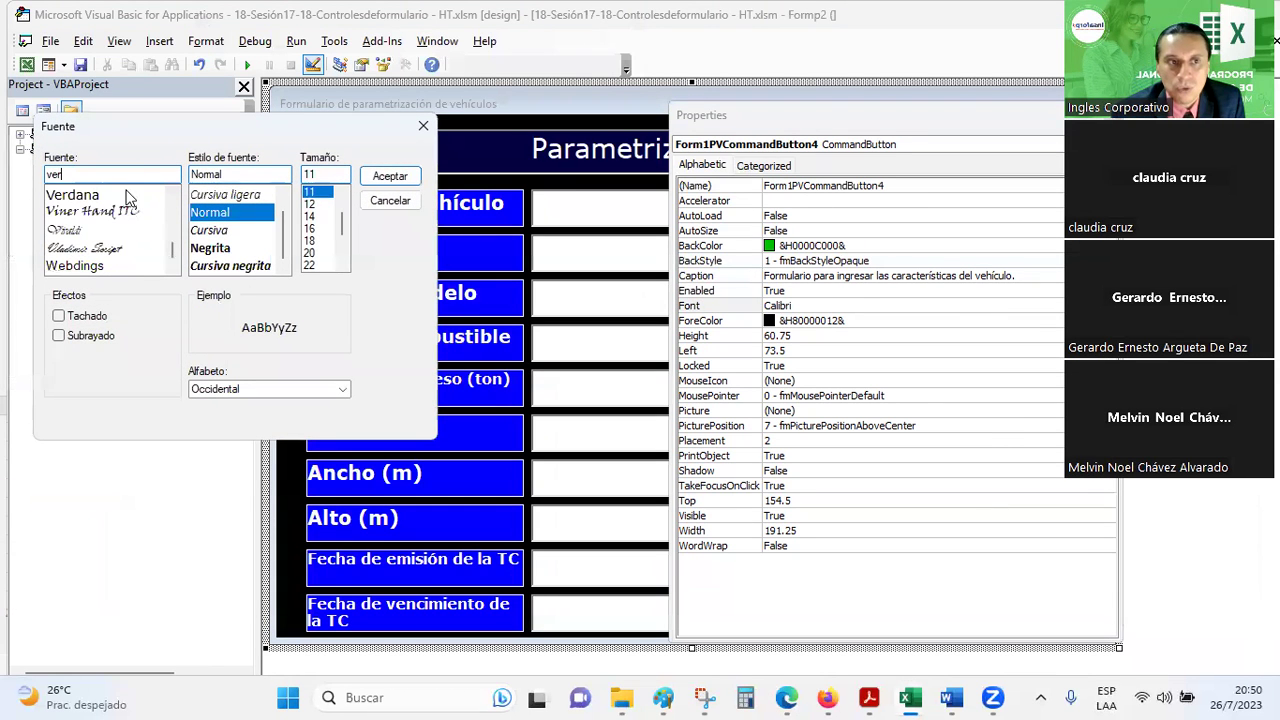
pyautogui.write('r')
pyautogui.click(309, 228)
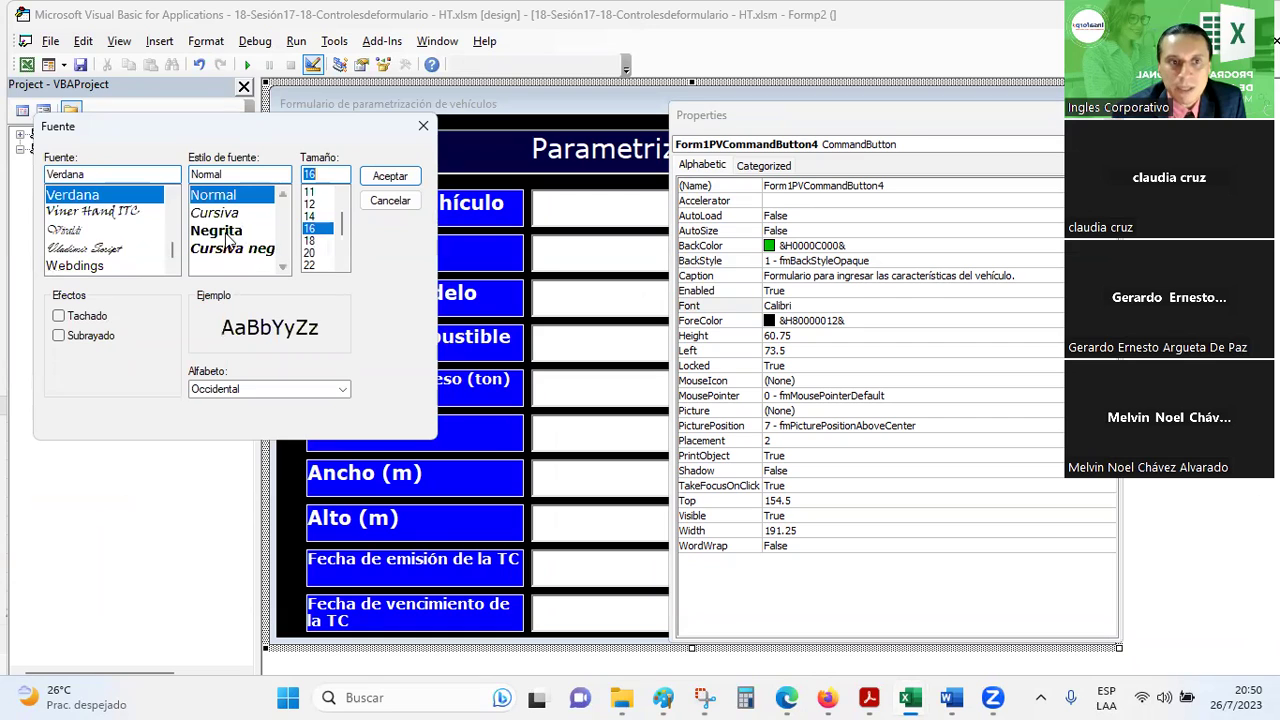
pyautogui.click(216, 230)
pyautogui.click(390, 177)
pyautogui.moveTo(910, 698)
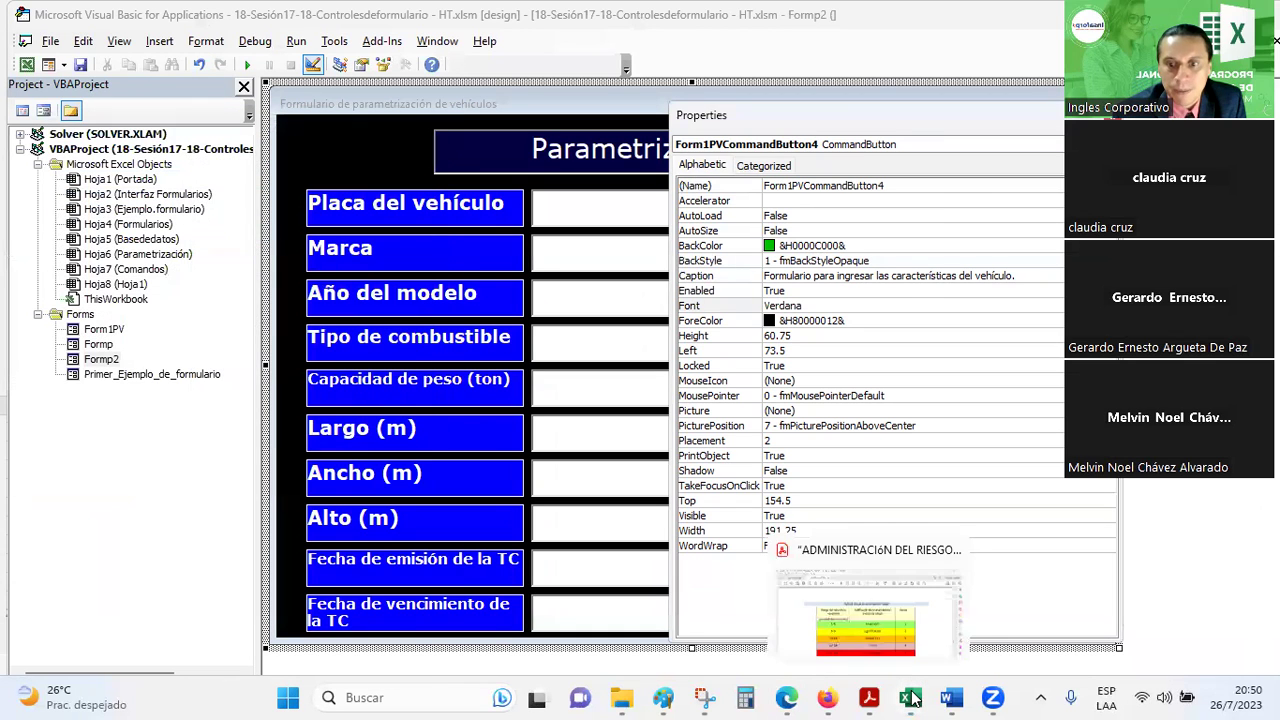
pyautogui.click(868, 641)
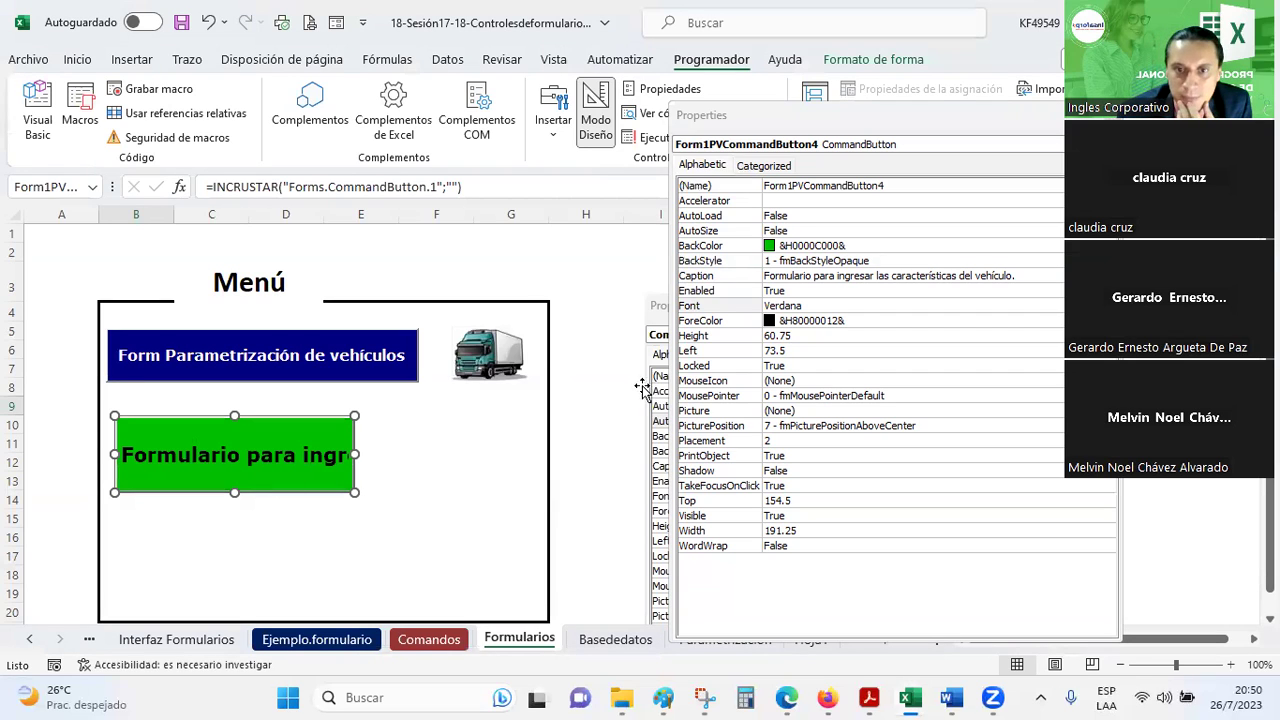
pyautogui.click(806, 398)
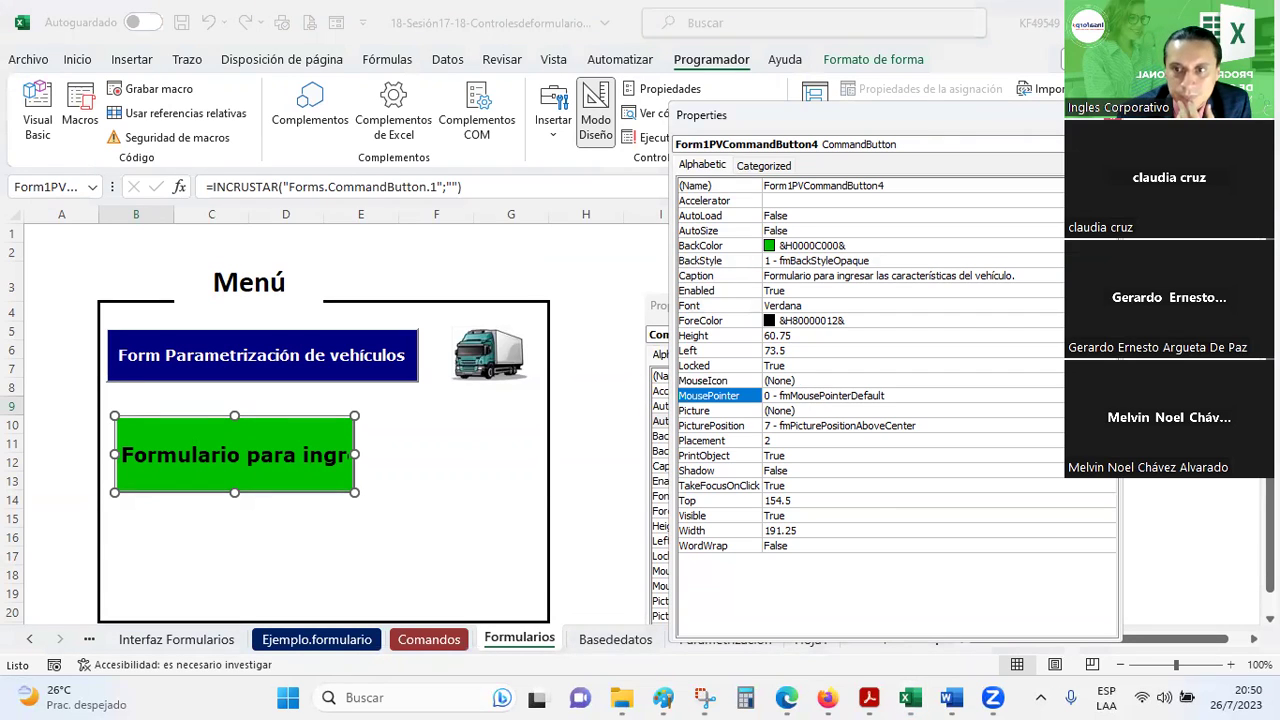
# - Browse the MousePointer list and try the SizeAll pointer shape
pyautogui.hotkey('alt', 'Down')
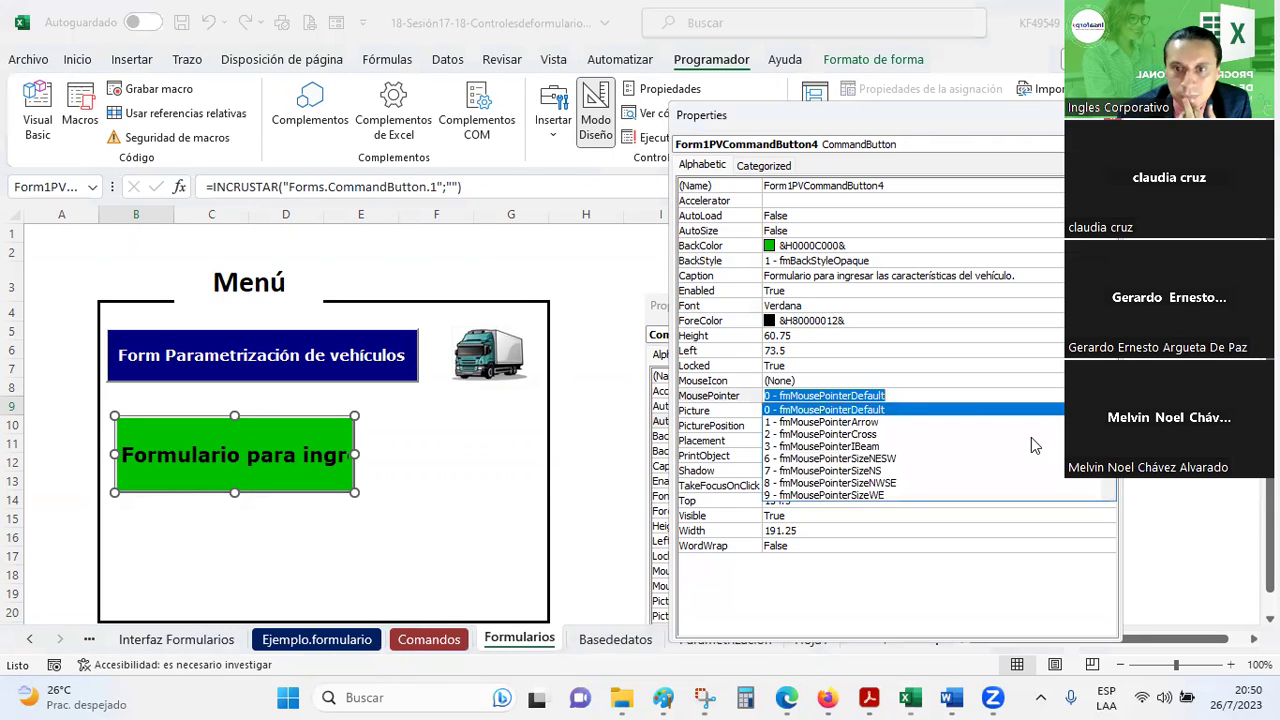
pyautogui.scroll(-2, 1031, 441)
pyautogui.scroll(-1, 1031, 441)
pyautogui.scroll(-1, 1031, 437)
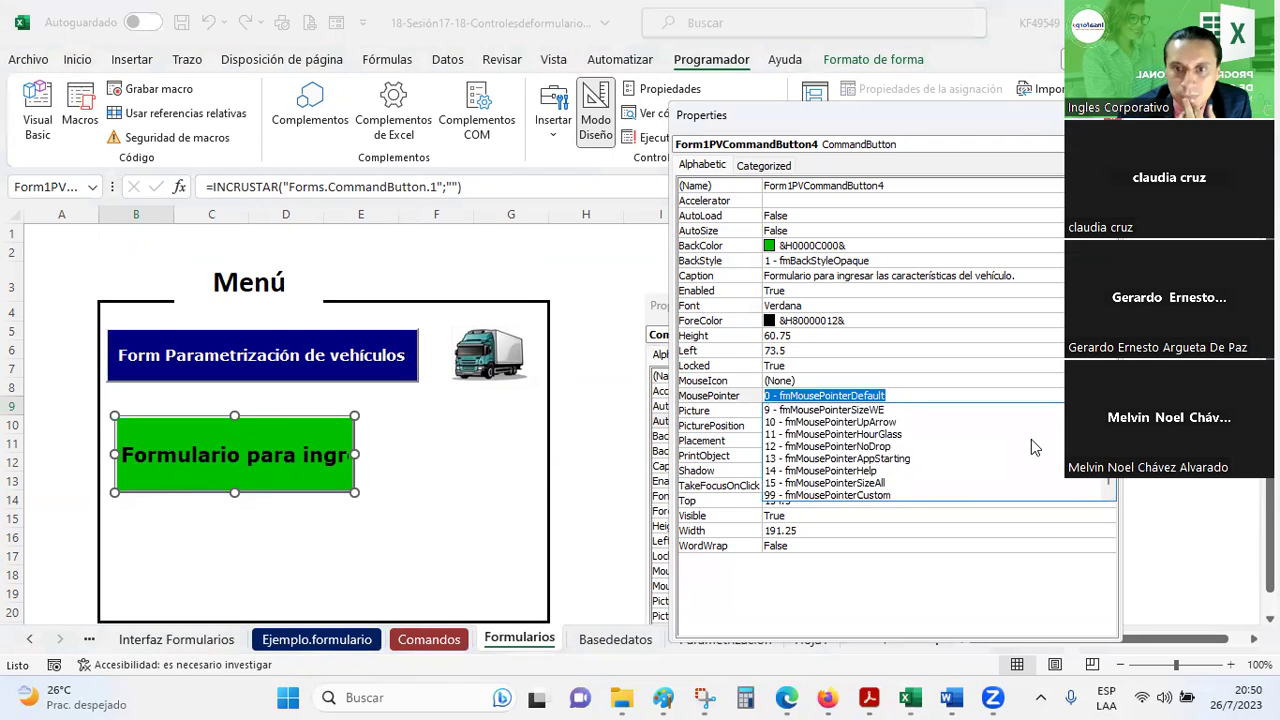
pyautogui.scroll(1, 1031, 447)
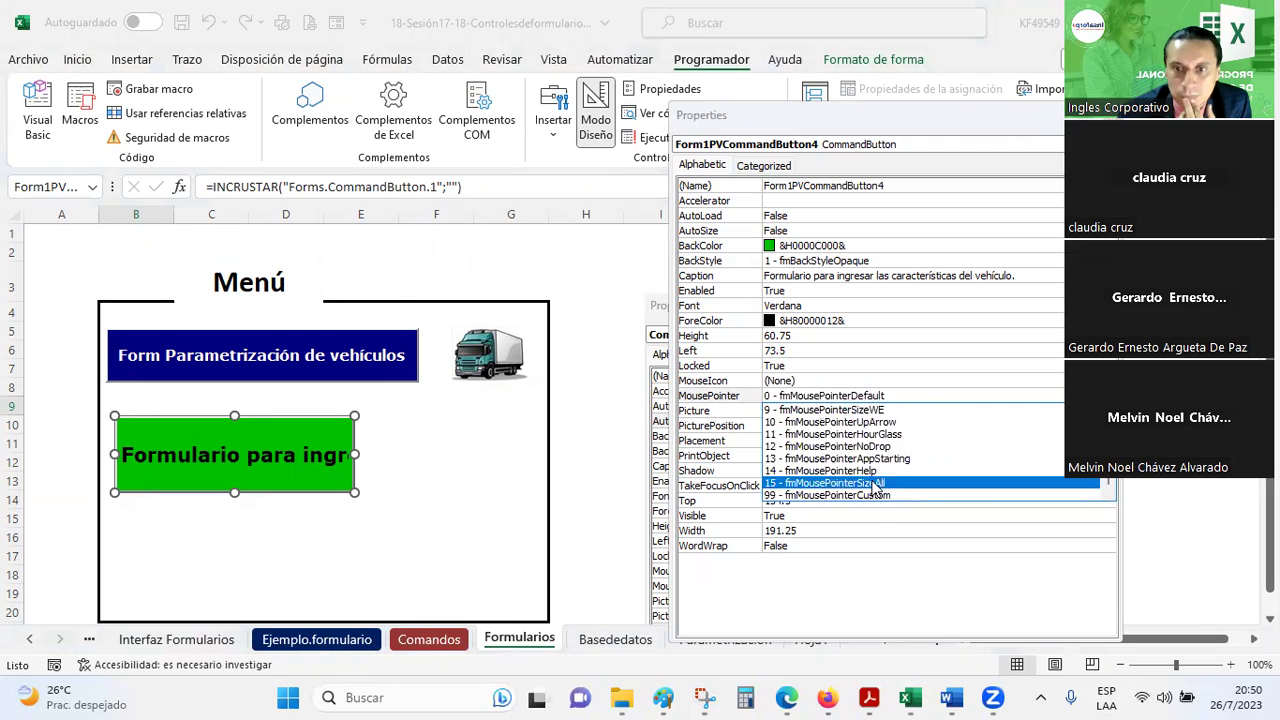
pyautogui.click(873, 493)
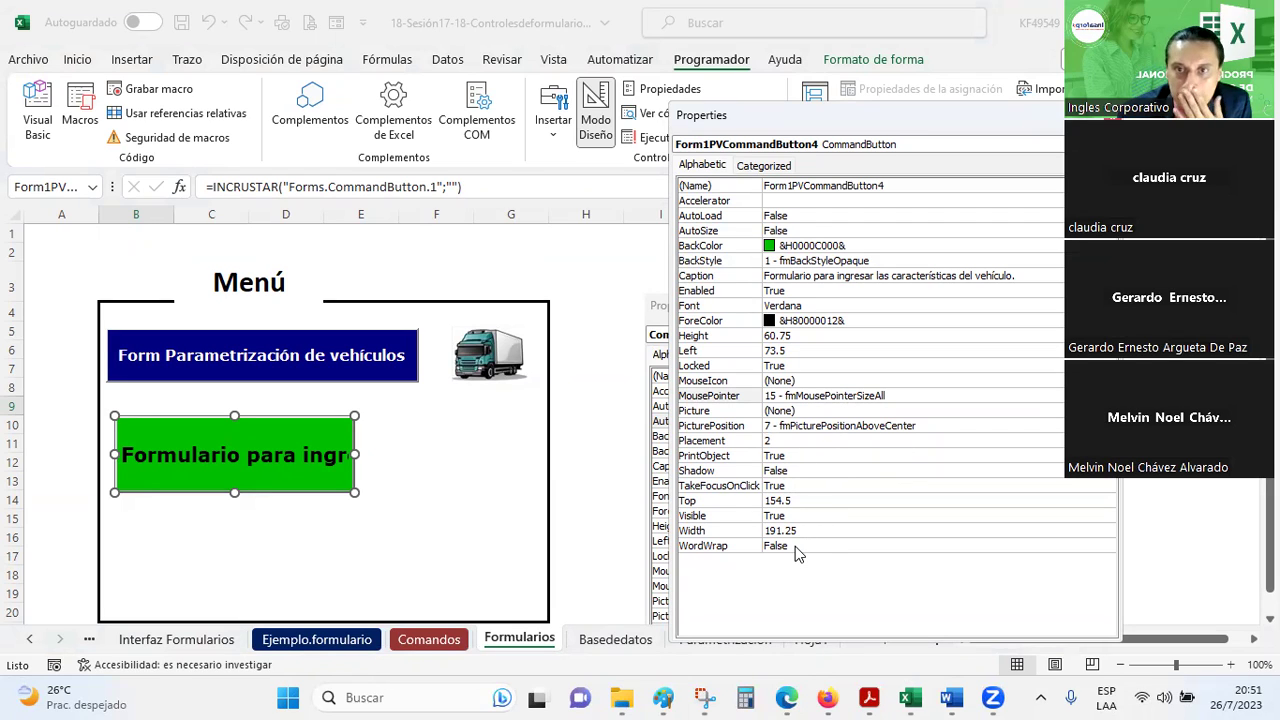
# - Review BackStyle, AutoSize and AutoLoad, keeping them opaque, off and False
pyautogui.click(852, 261)
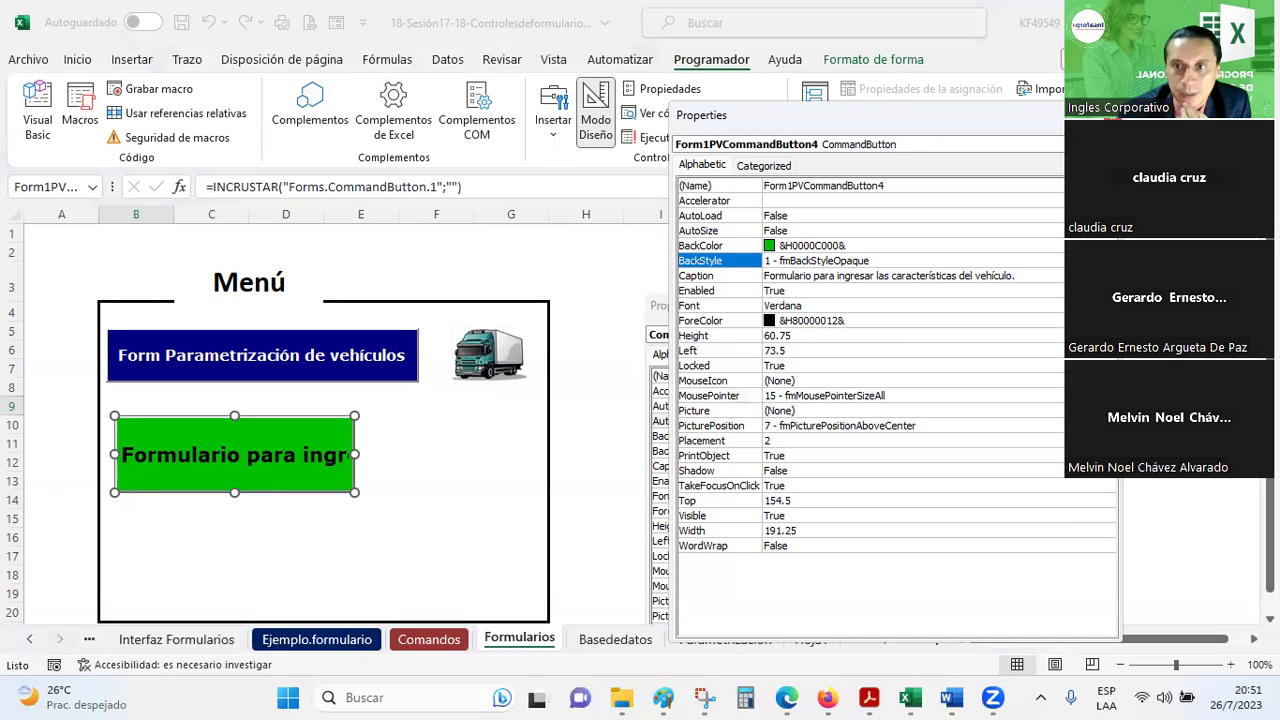
pyautogui.click(852, 261)
pyautogui.click(820, 290)
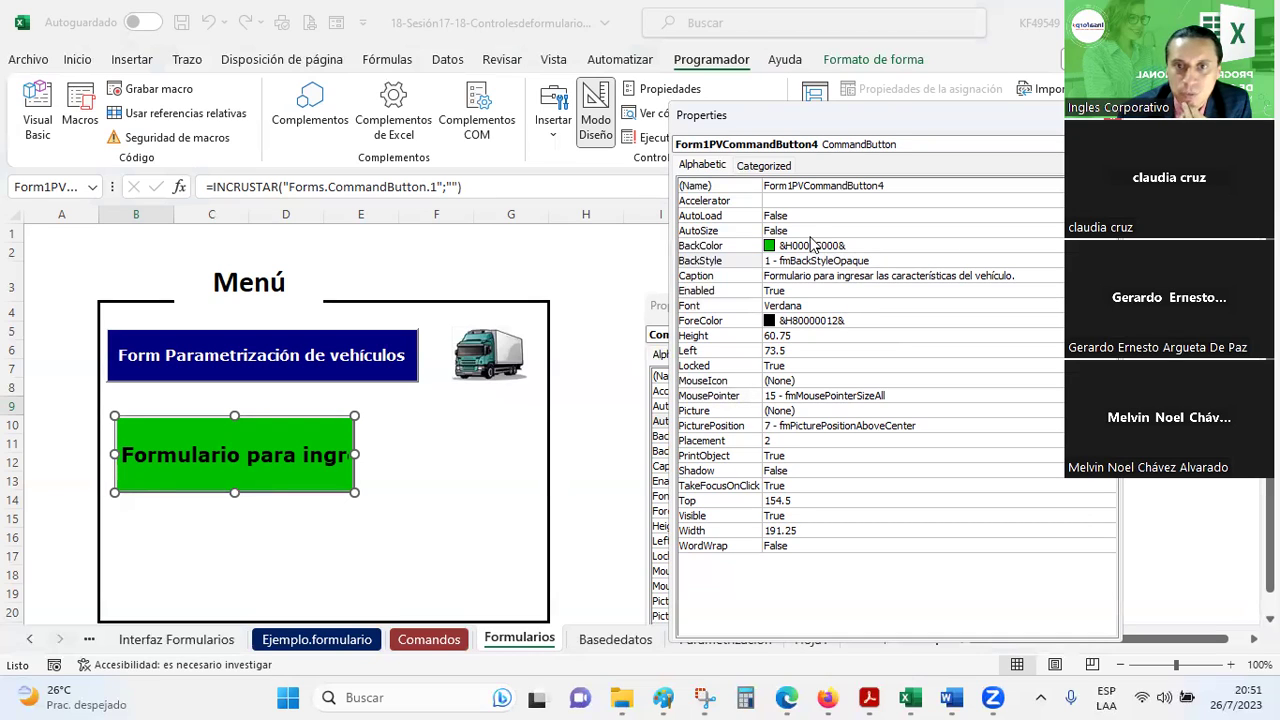
pyautogui.click(811, 235)
pyautogui.click(811, 230)
pyautogui.click(811, 260)
pyautogui.click(963, 203)
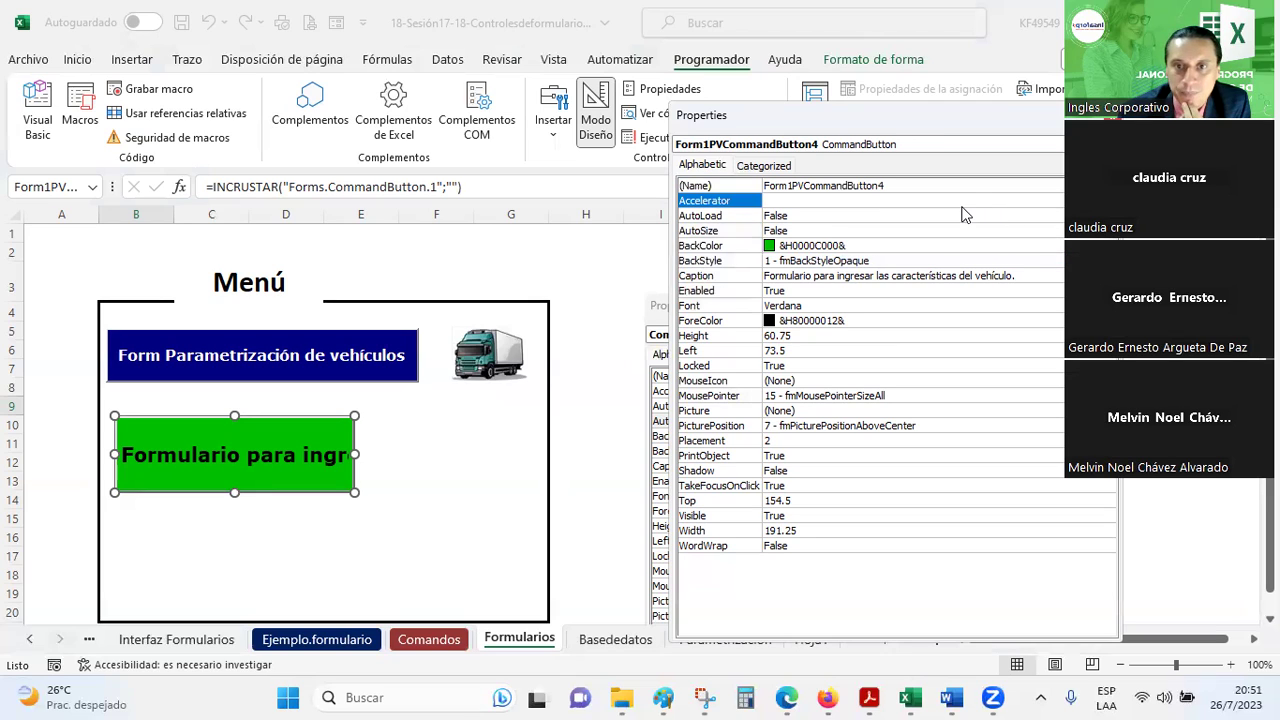
pyautogui.click(930, 215)
pyautogui.click(1110, 215)
pyautogui.click(972, 242)
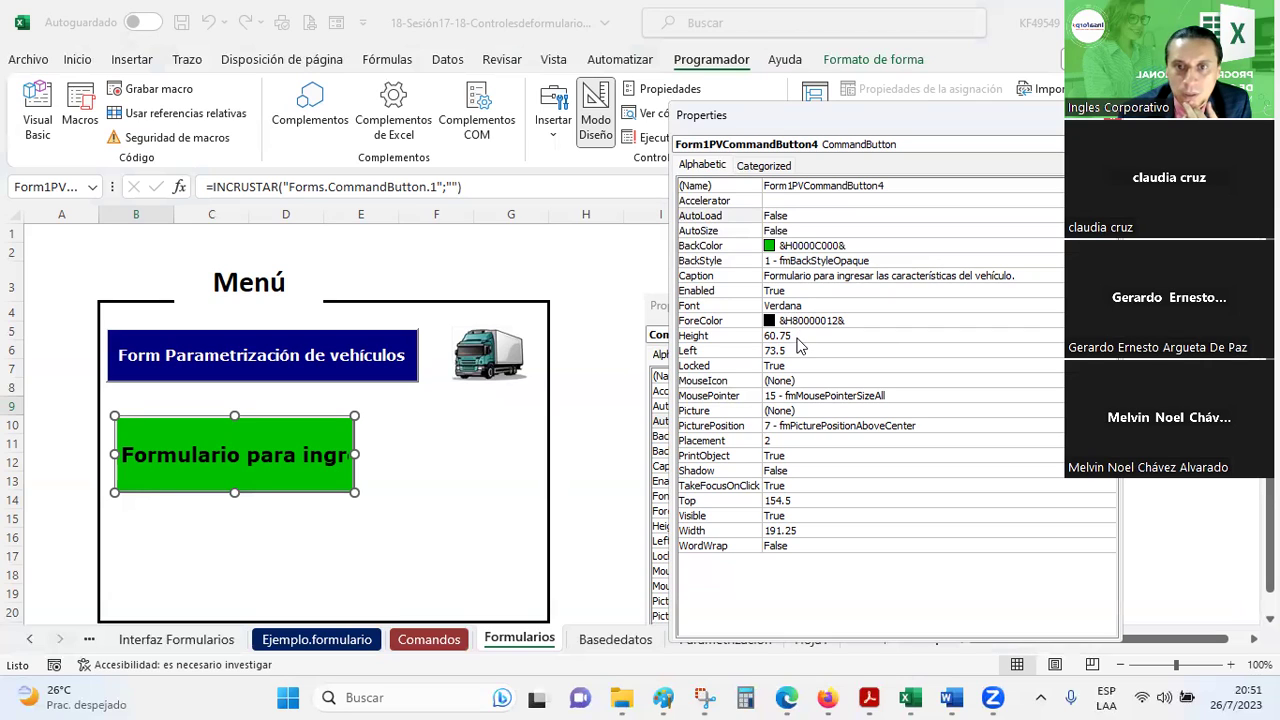
# - Unlock the green button, then set Locked back to True
pyautogui.click(785, 368)
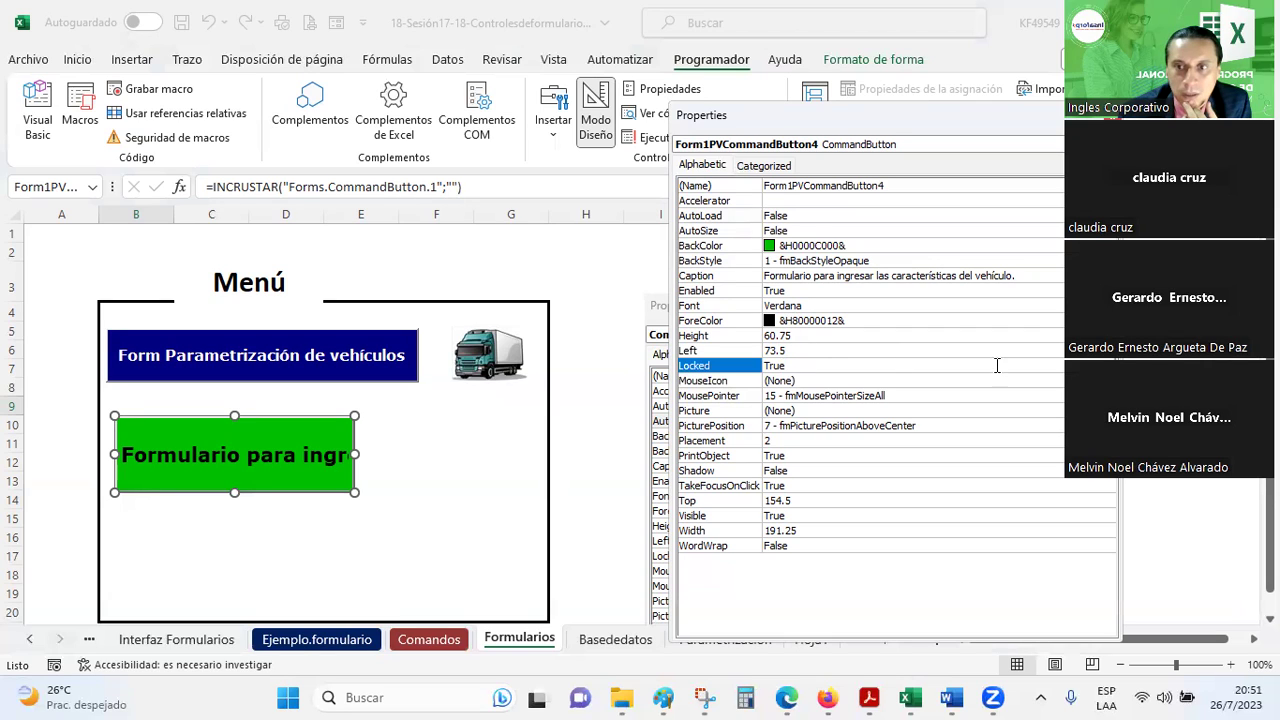
pyautogui.click(1110, 365)
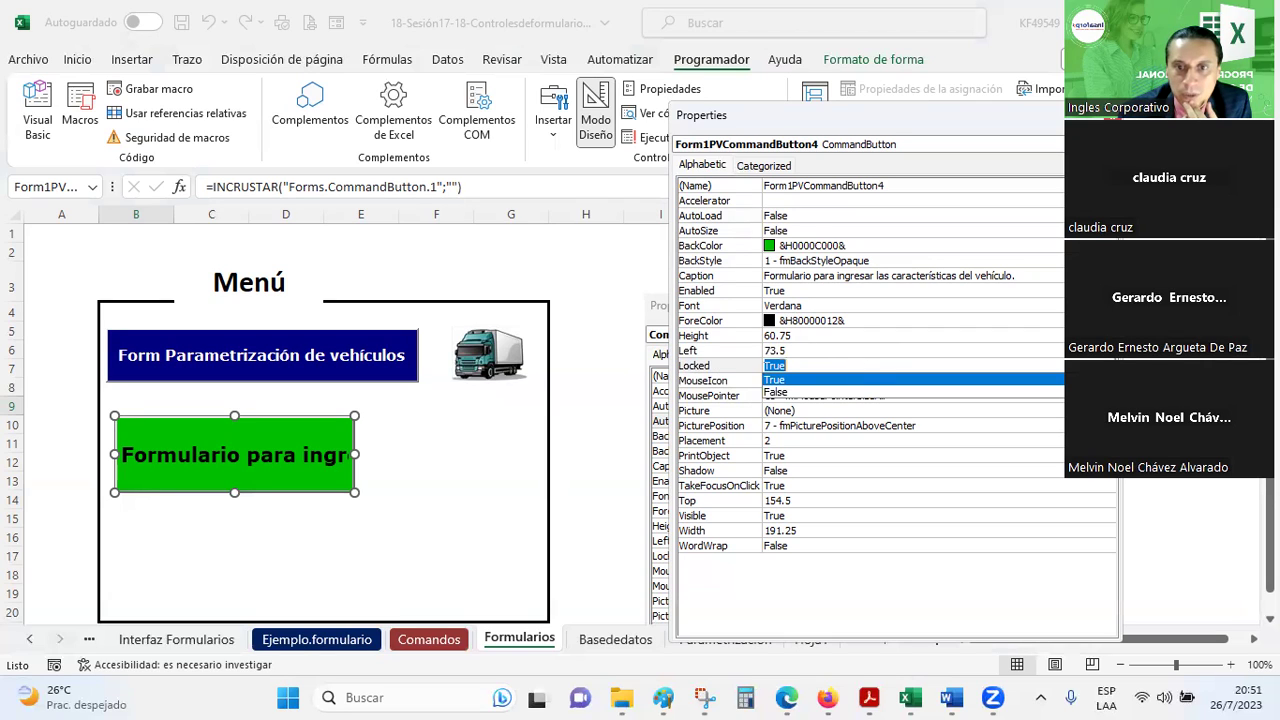
pyautogui.click(792, 393)
pyautogui.click(840, 380)
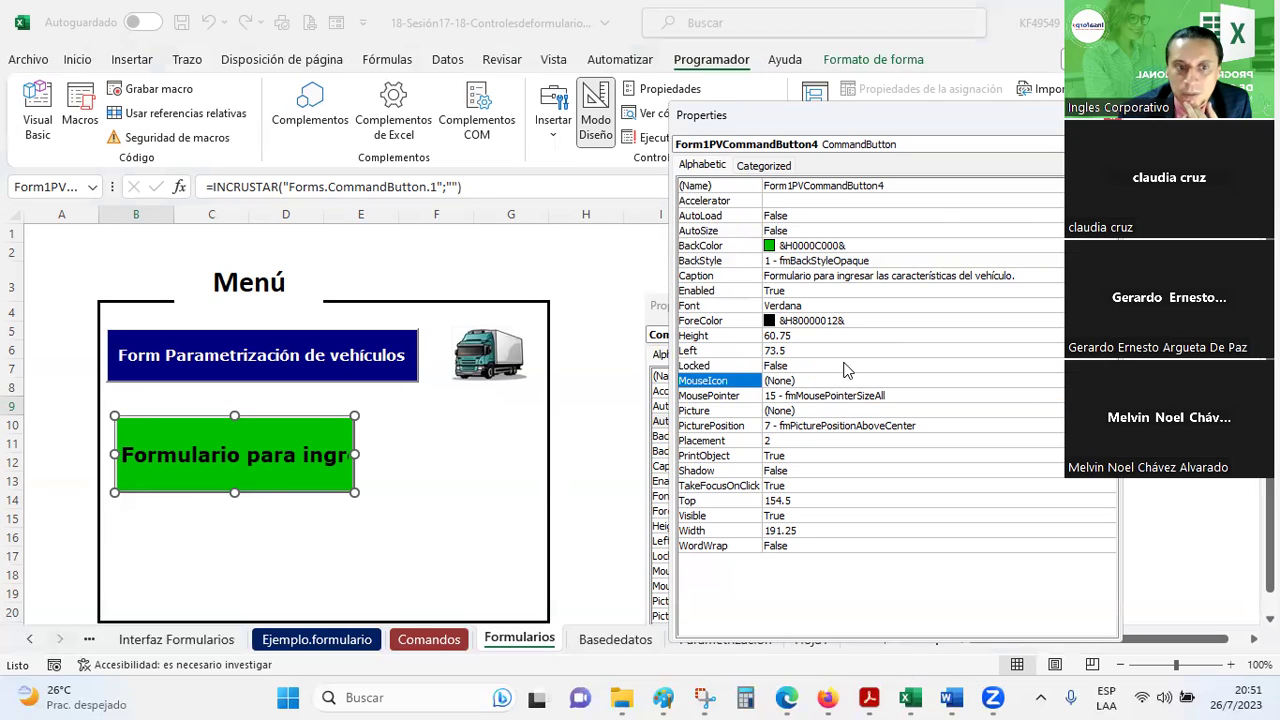
pyautogui.click(843, 366)
pyautogui.click(1110, 365)
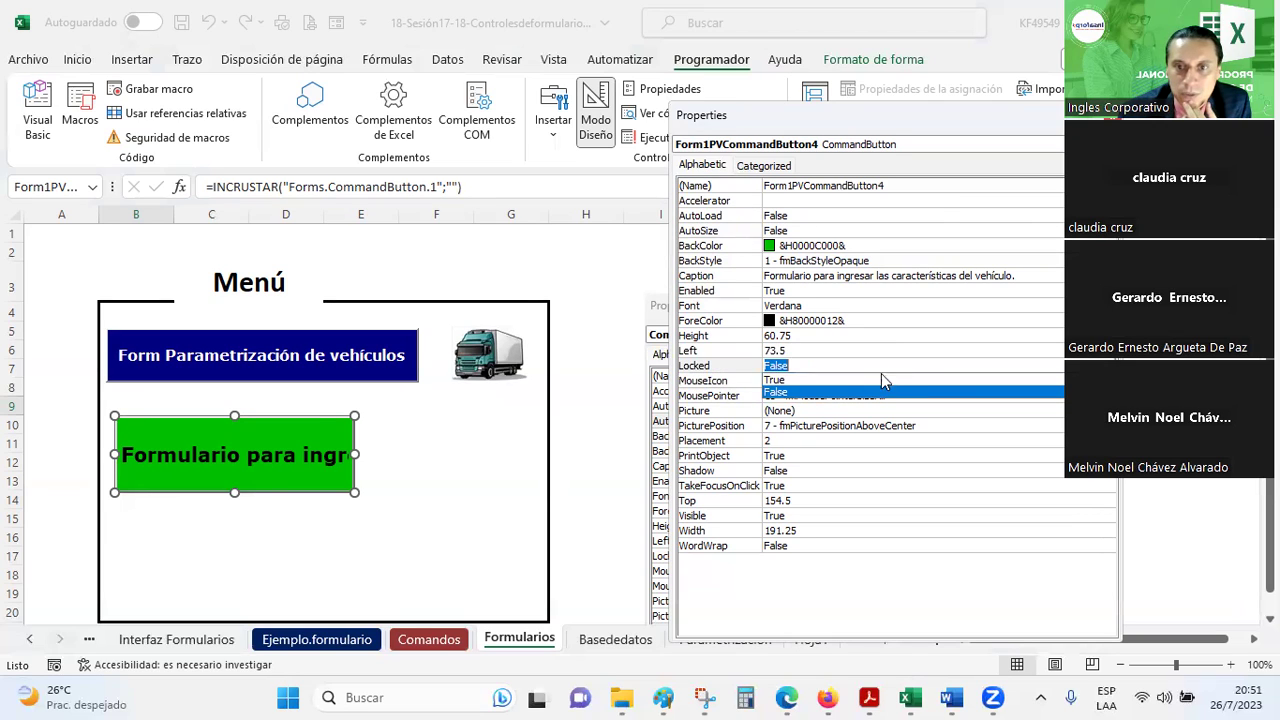
pyautogui.click(864, 381)
# - Try HourGlass, IBeam and Arrow pointers, then restore 0 - fmMousePointerDefault
pyautogui.click(820, 397)
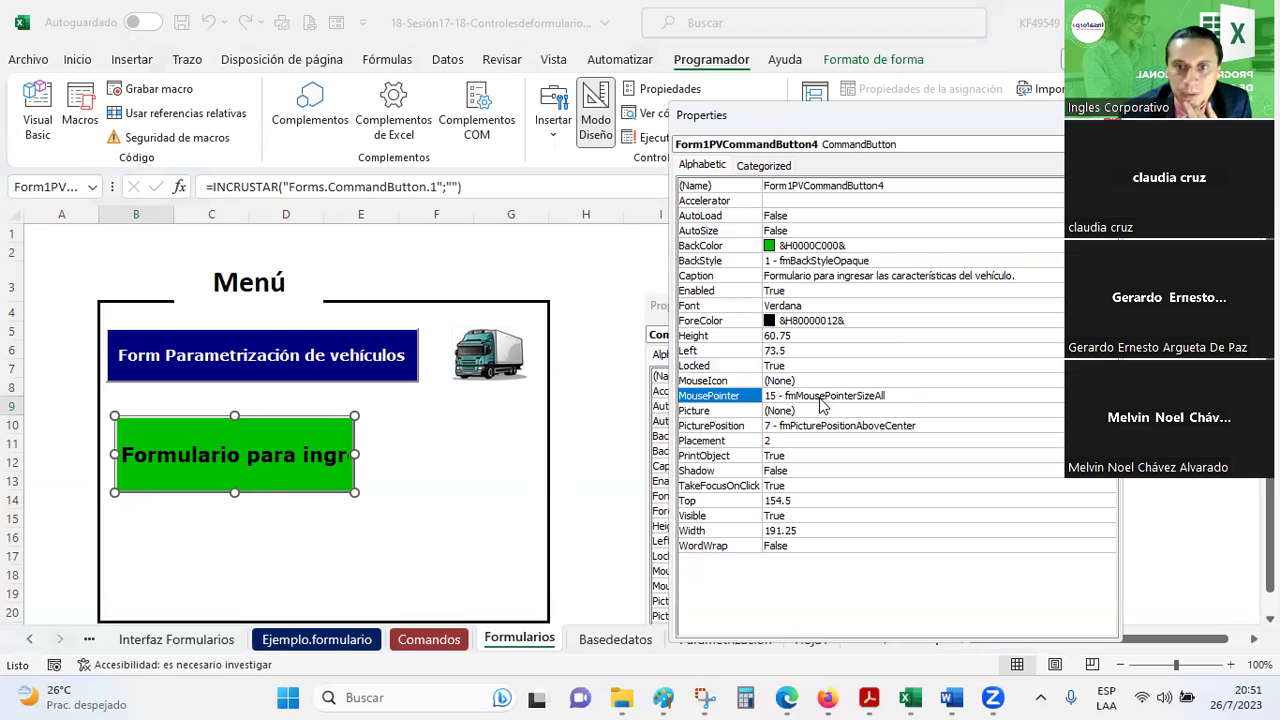
pyautogui.click(1108, 395)
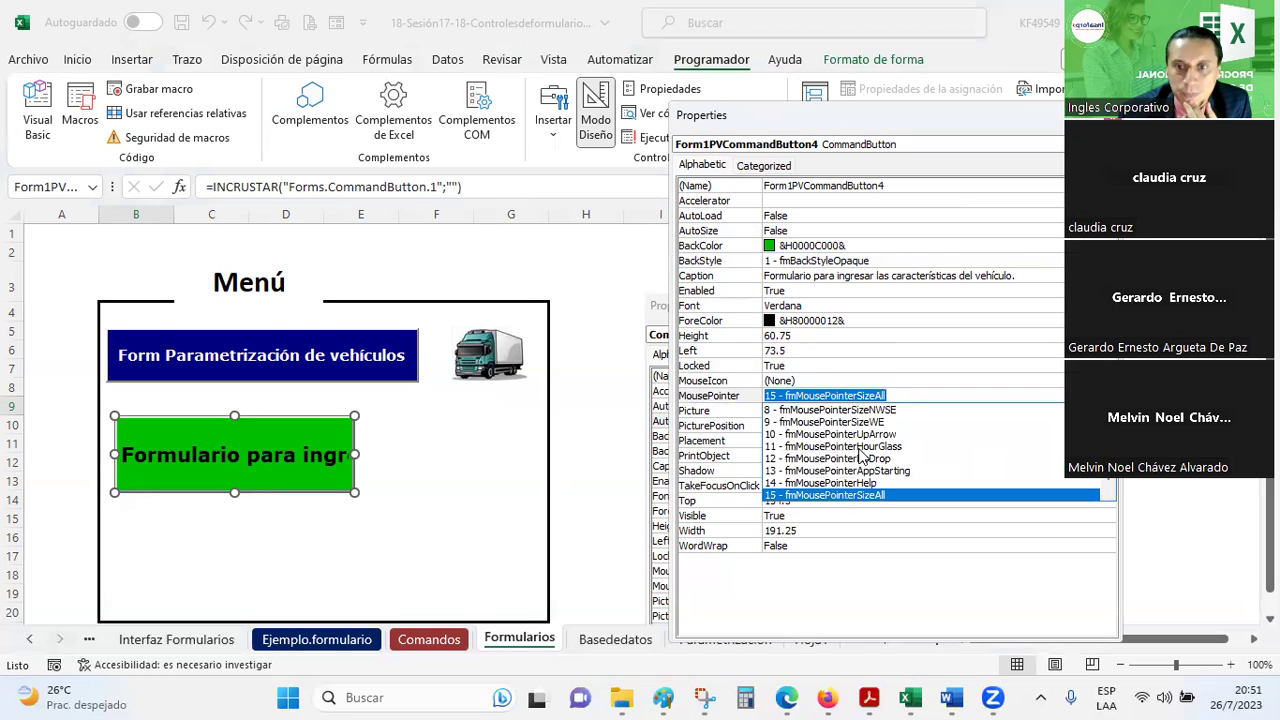
pyautogui.click(858, 447)
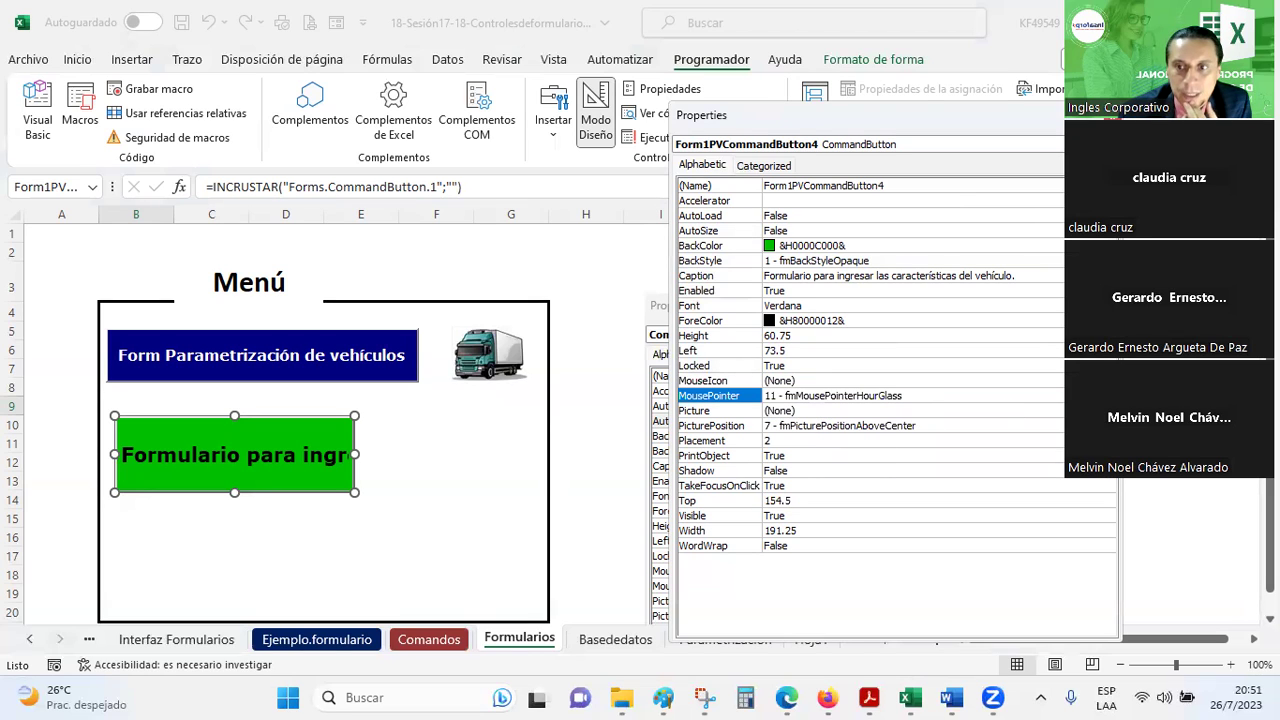
pyautogui.click(1108, 395)
pyautogui.click(885, 433)
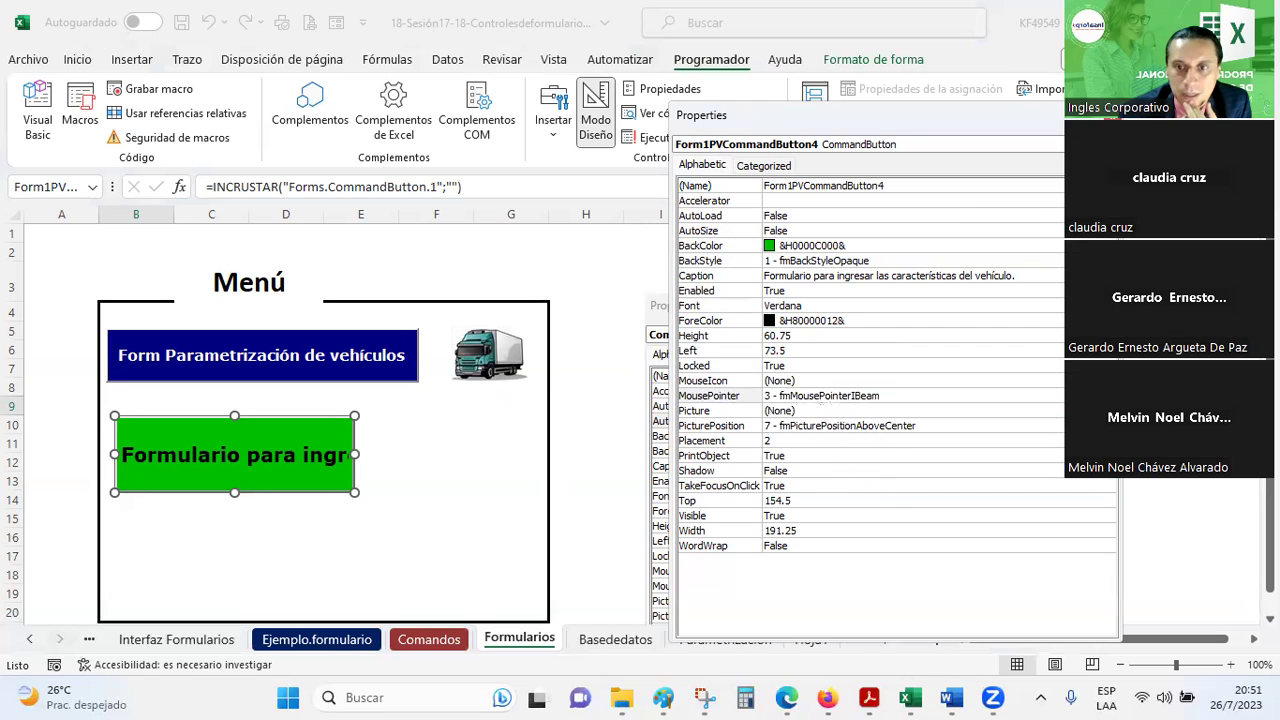
pyautogui.click(1108, 395)
pyautogui.click(852, 423)
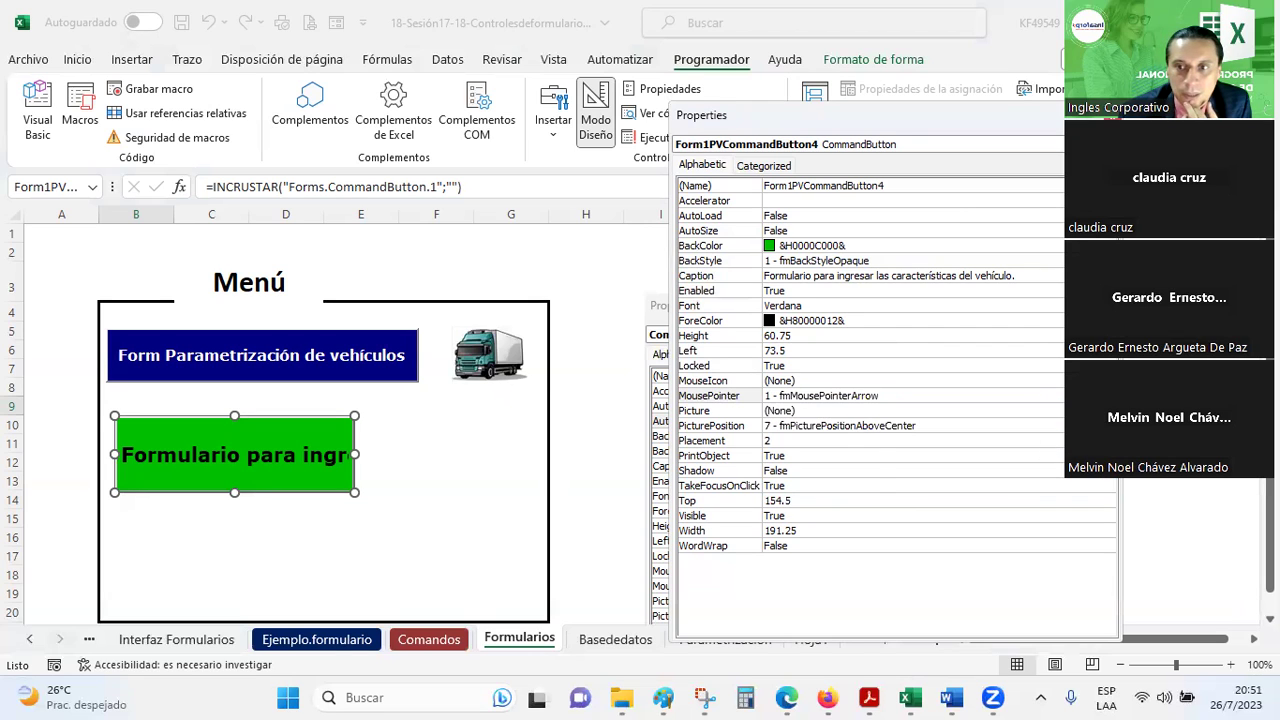
pyautogui.click(1108, 395)
pyautogui.click(884, 411)
# - Set PicturePosition to 1 - fmPicturePositionLeftCenter and keep PrintObject True
pyautogui.click(783, 428)
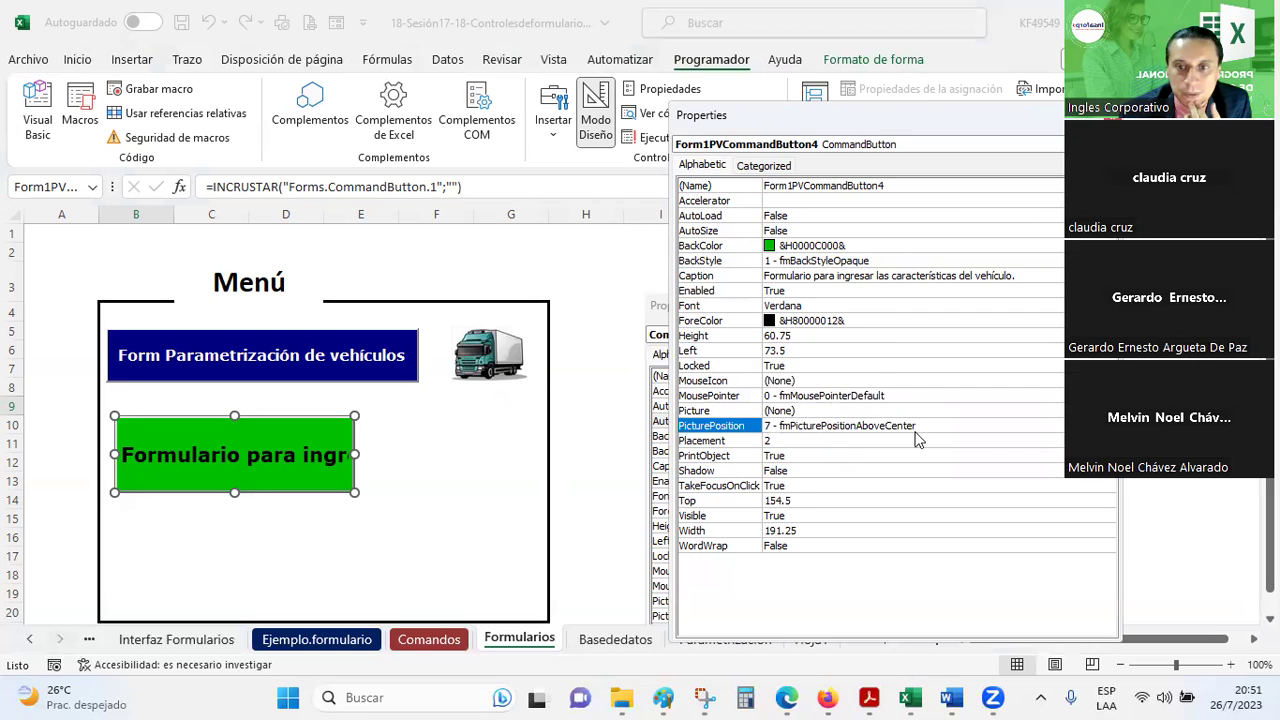
pyautogui.click(1108, 425)
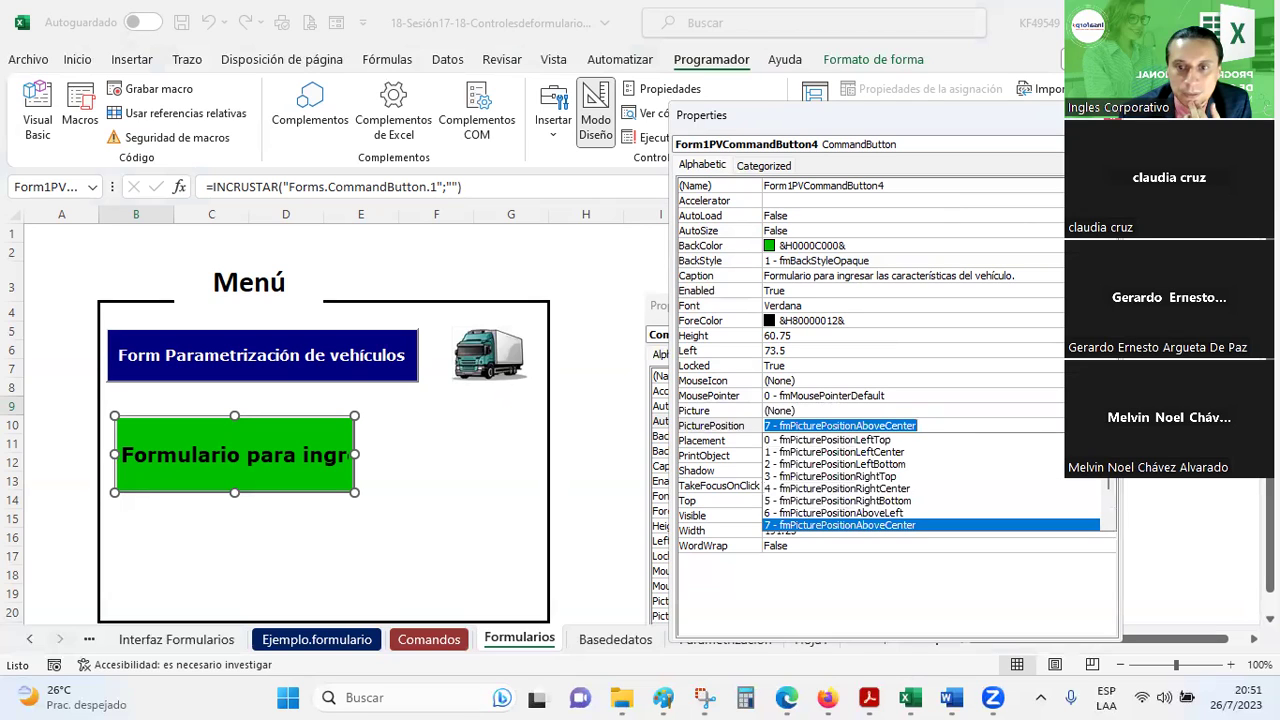
pyautogui.click(893, 453)
pyautogui.click(806, 441)
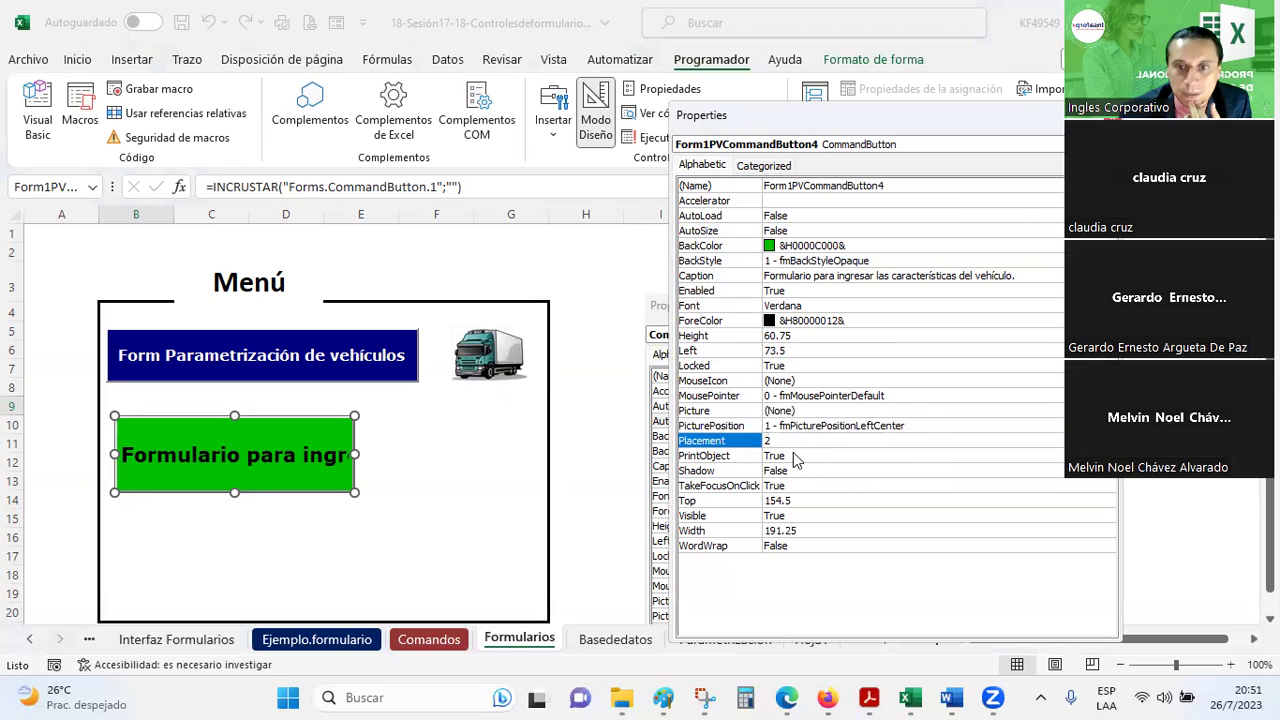
pyautogui.click(795, 456)
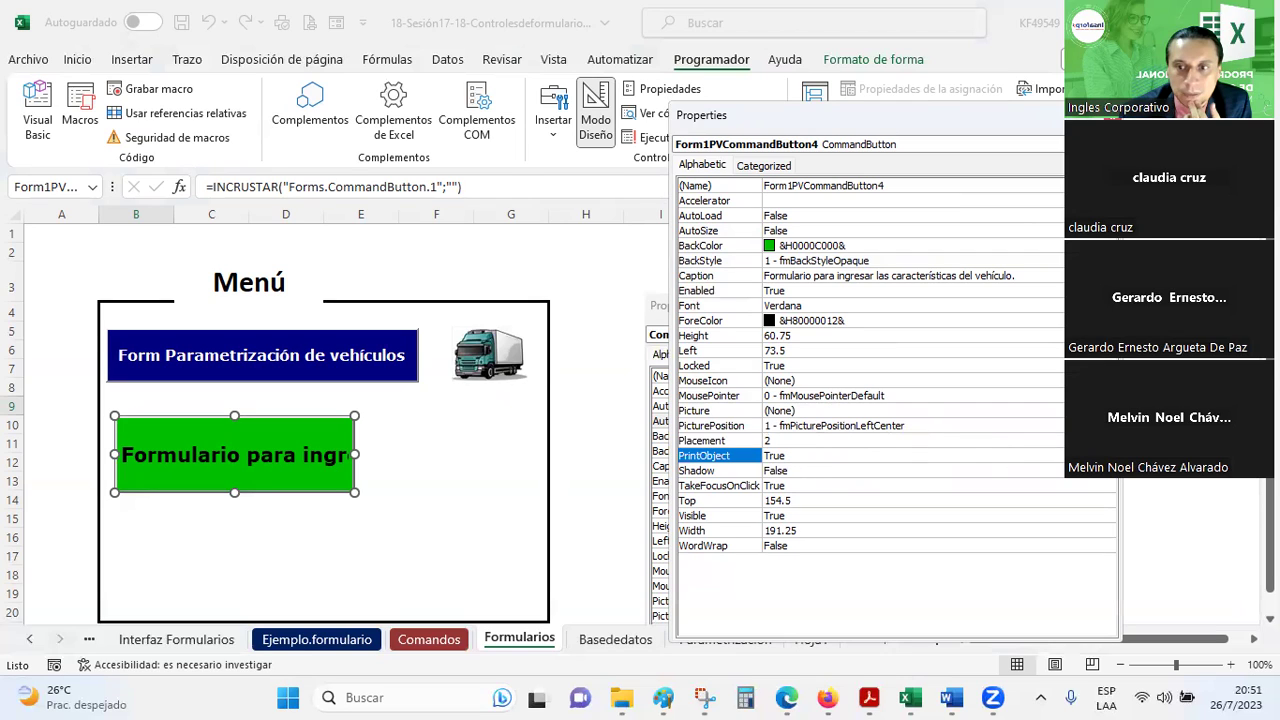
pyautogui.hotkey('alt', 'Down')
pyautogui.press('Return')
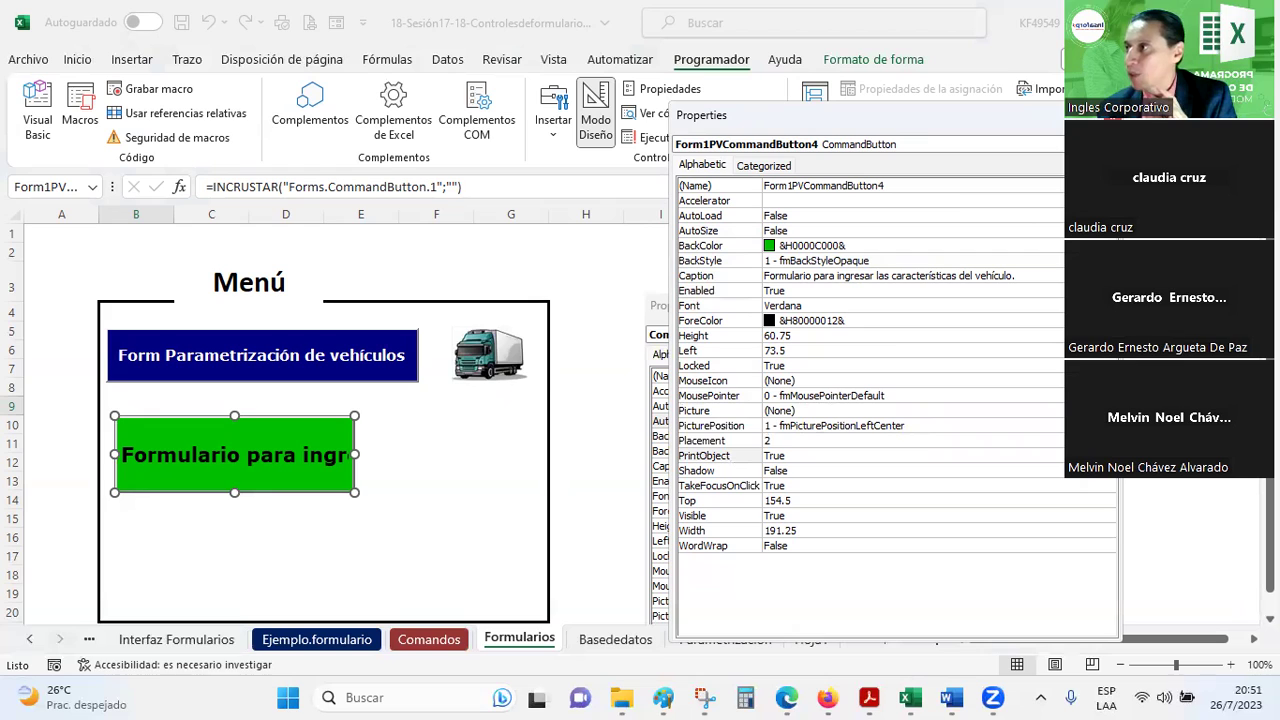
pyautogui.press('Escape')
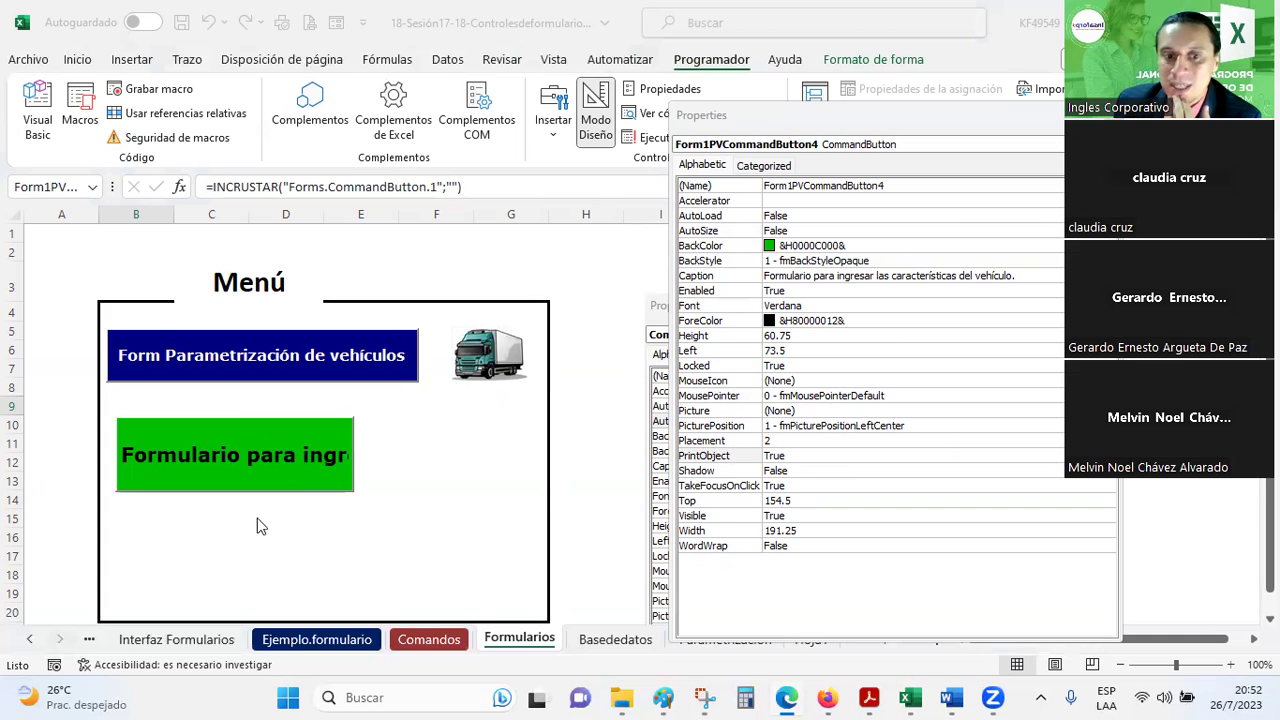
pyautogui.click(592, 645)
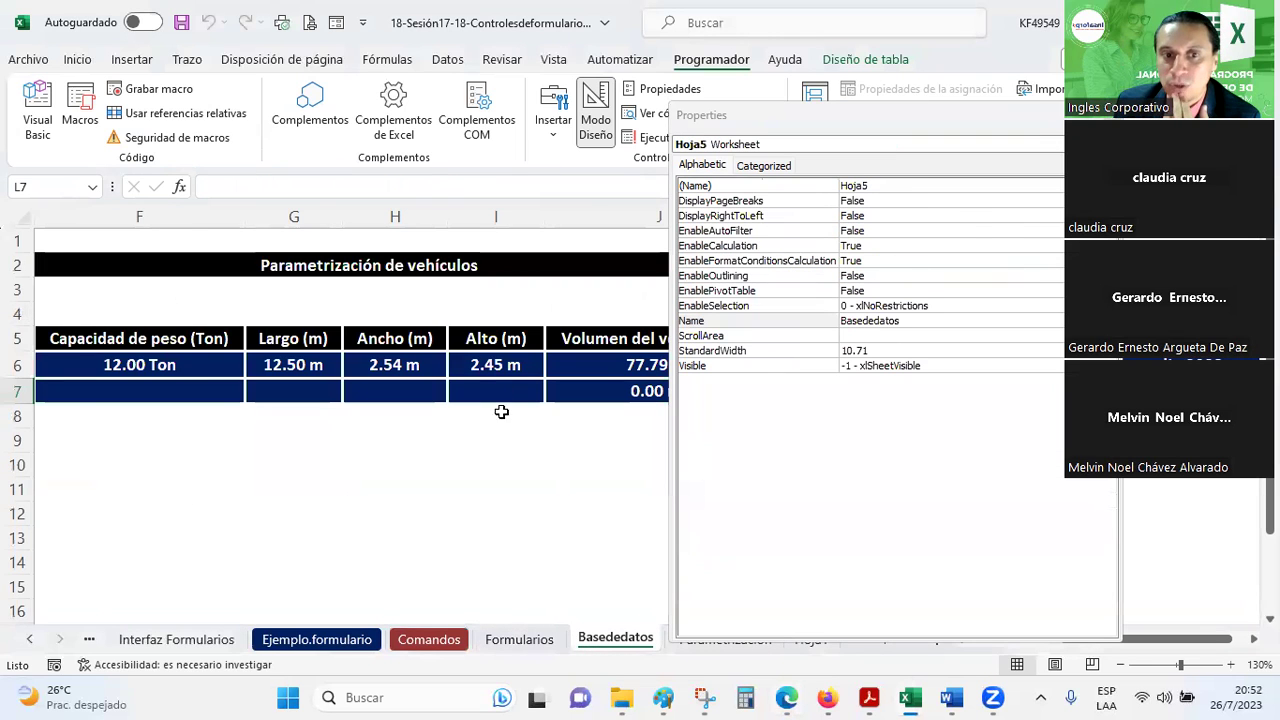
pyautogui.moveTo(457, 289)
pyautogui.mouseDown()
pyautogui.moveTo(494, 301)
pyautogui.moveTo(512, 284)
pyautogui.mouseUp()
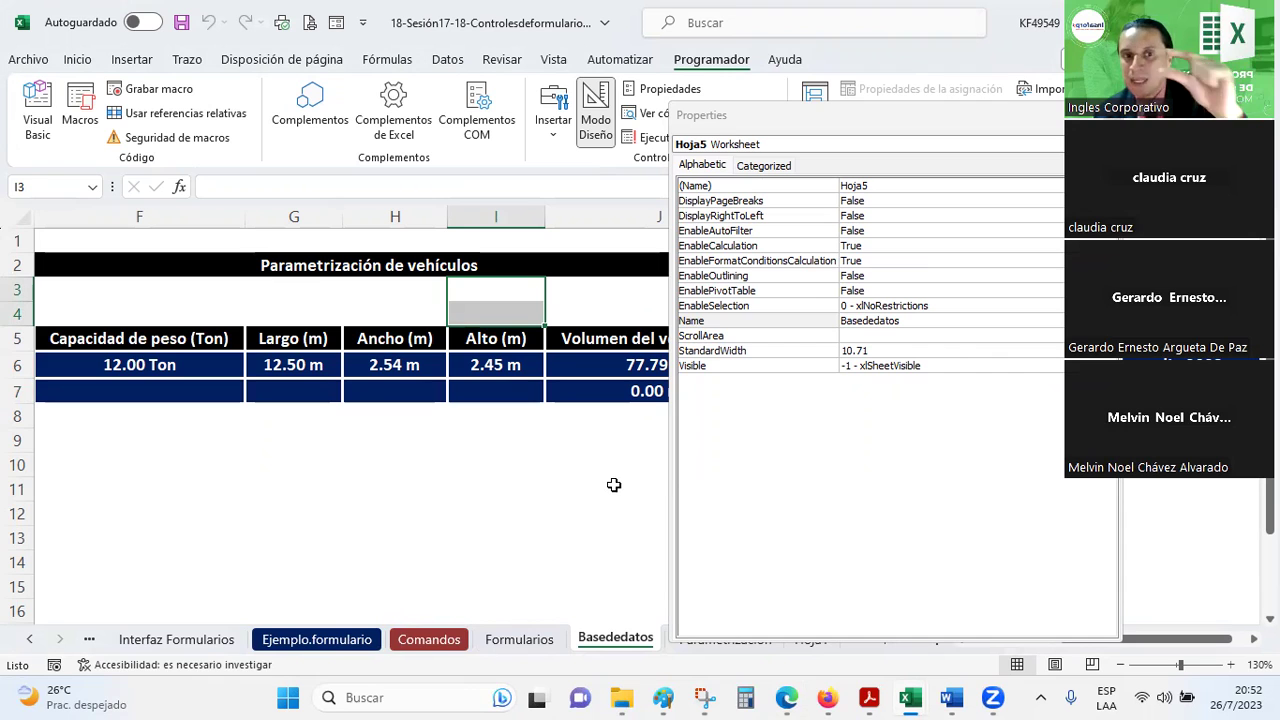
pyautogui.click(520, 639)
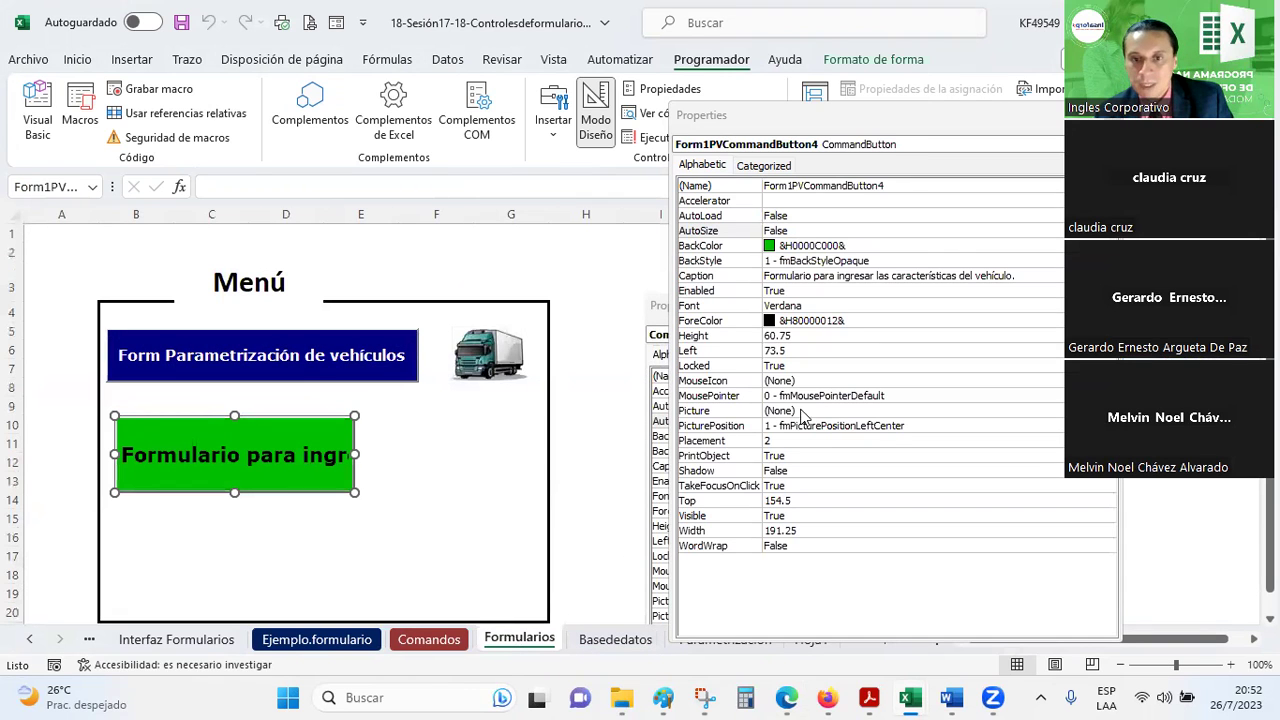
# - Set PrintObject to False, leaving Shadow off and TakeFocusOnClick True
pyautogui.click(784, 458)
pyautogui.click(1110, 455)
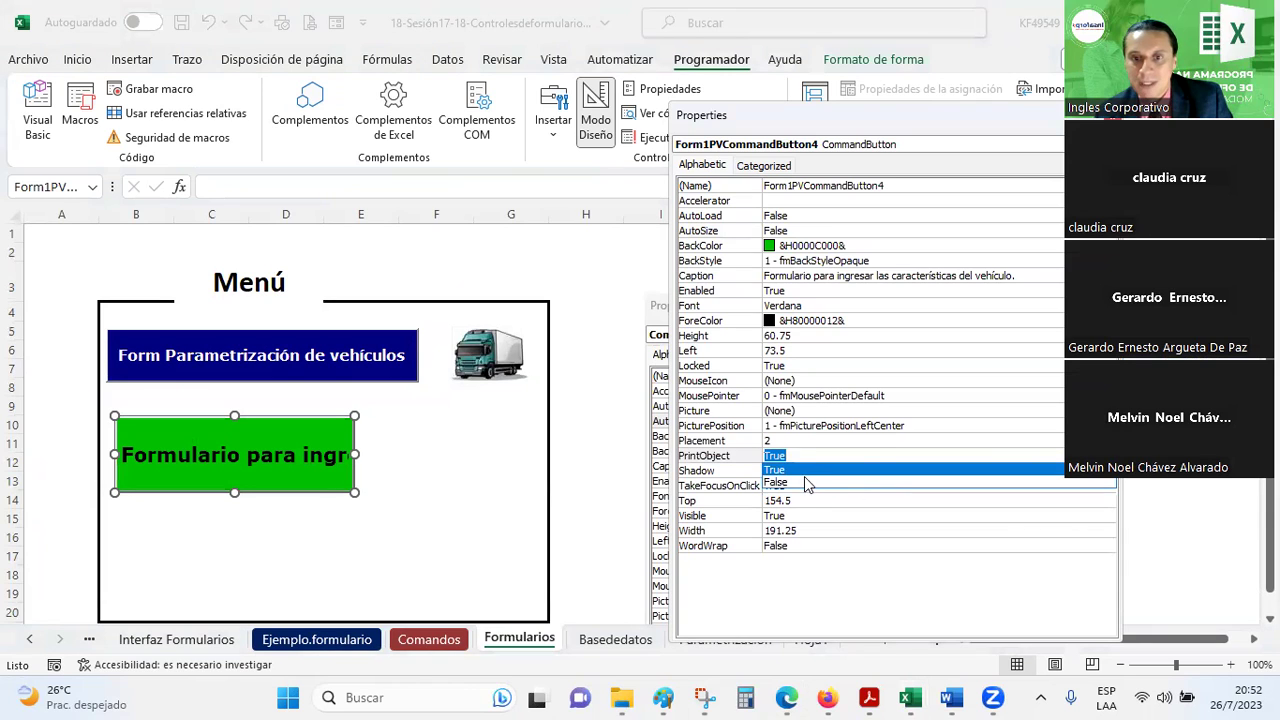
pyautogui.click(808, 484)
pyautogui.click(777, 473)
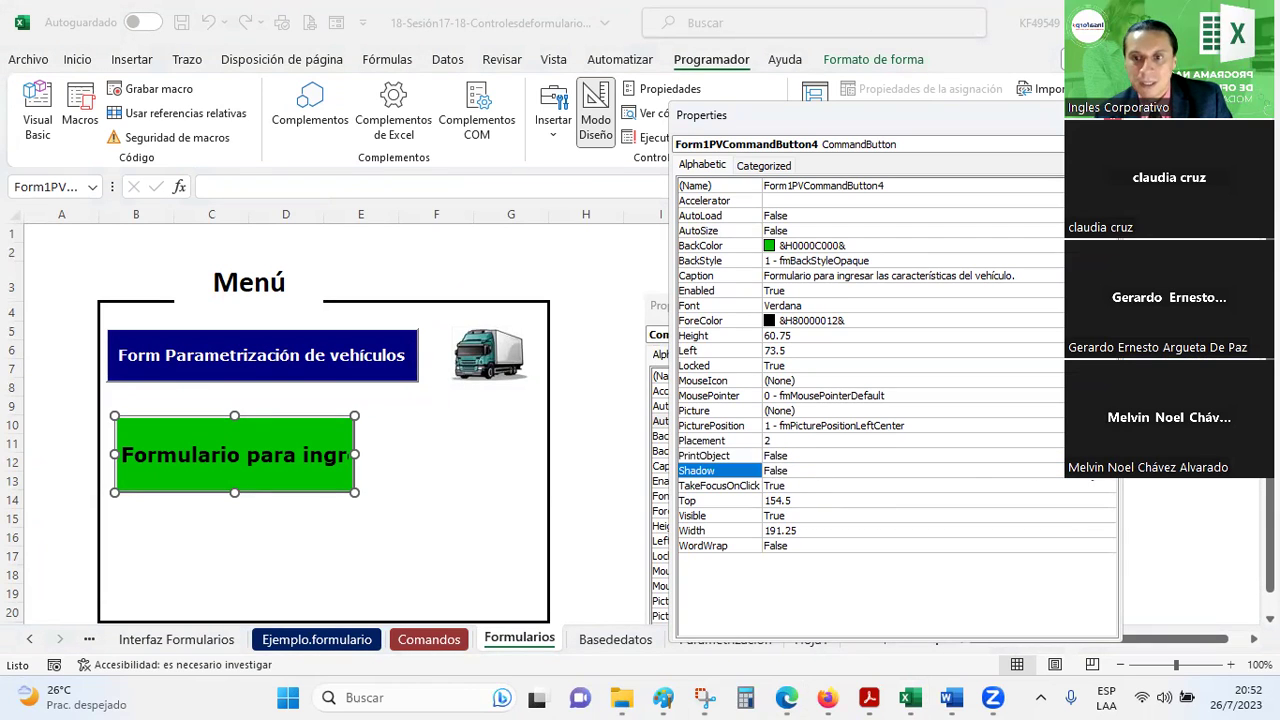
pyautogui.click(1110, 470)
pyautogui.click(775, 500)
pyautogui.click(773, 487)
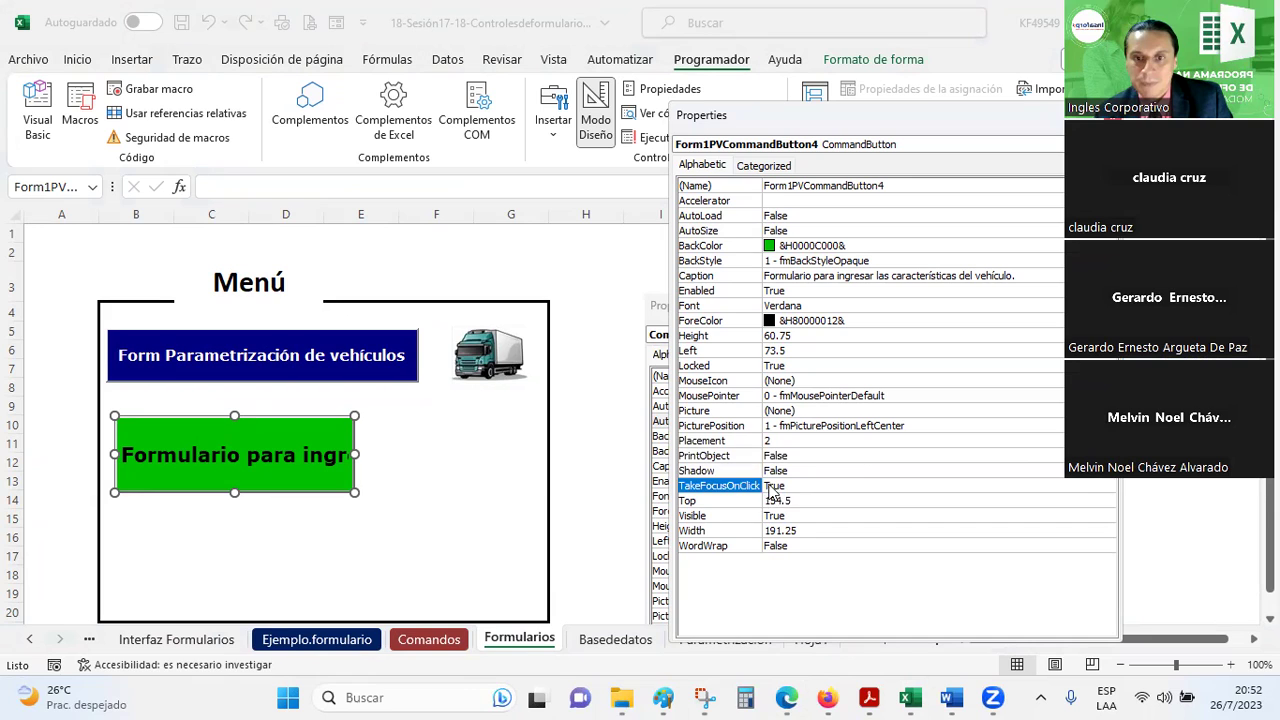
pyautogui.click(1109, 486)
pyautogui.click(1109, 486)
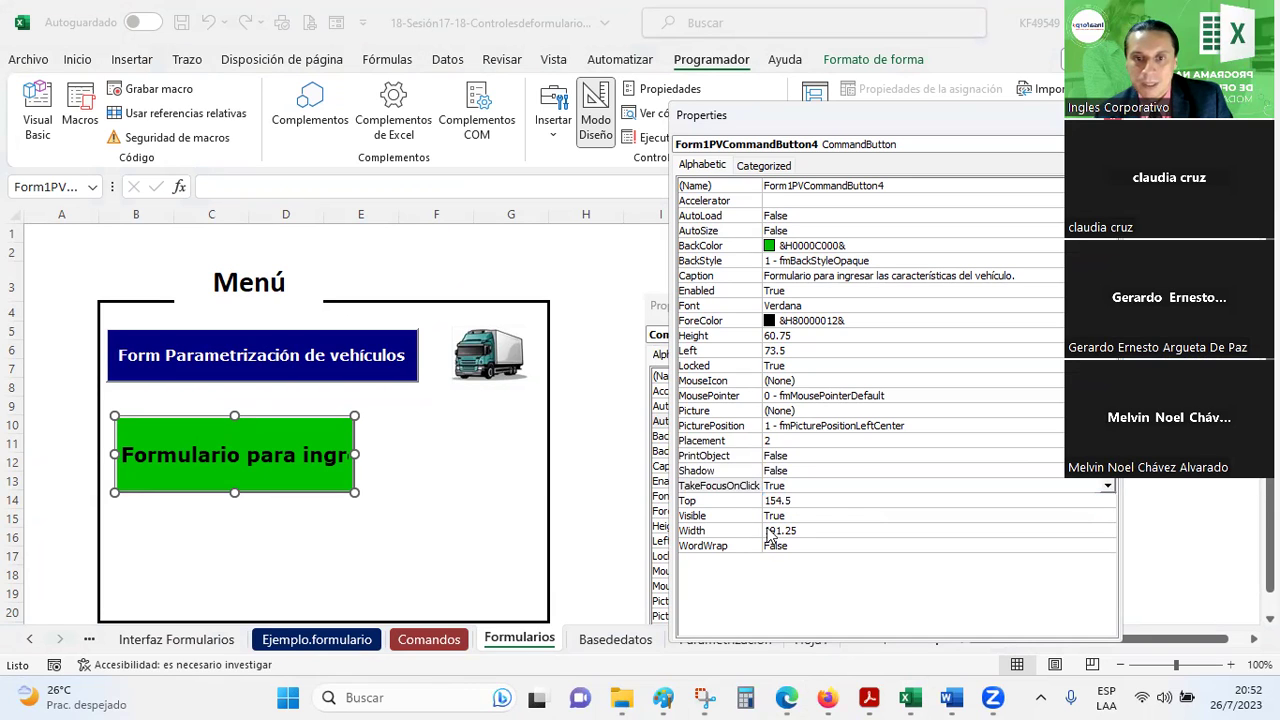
pyautogui.click(843, 501)
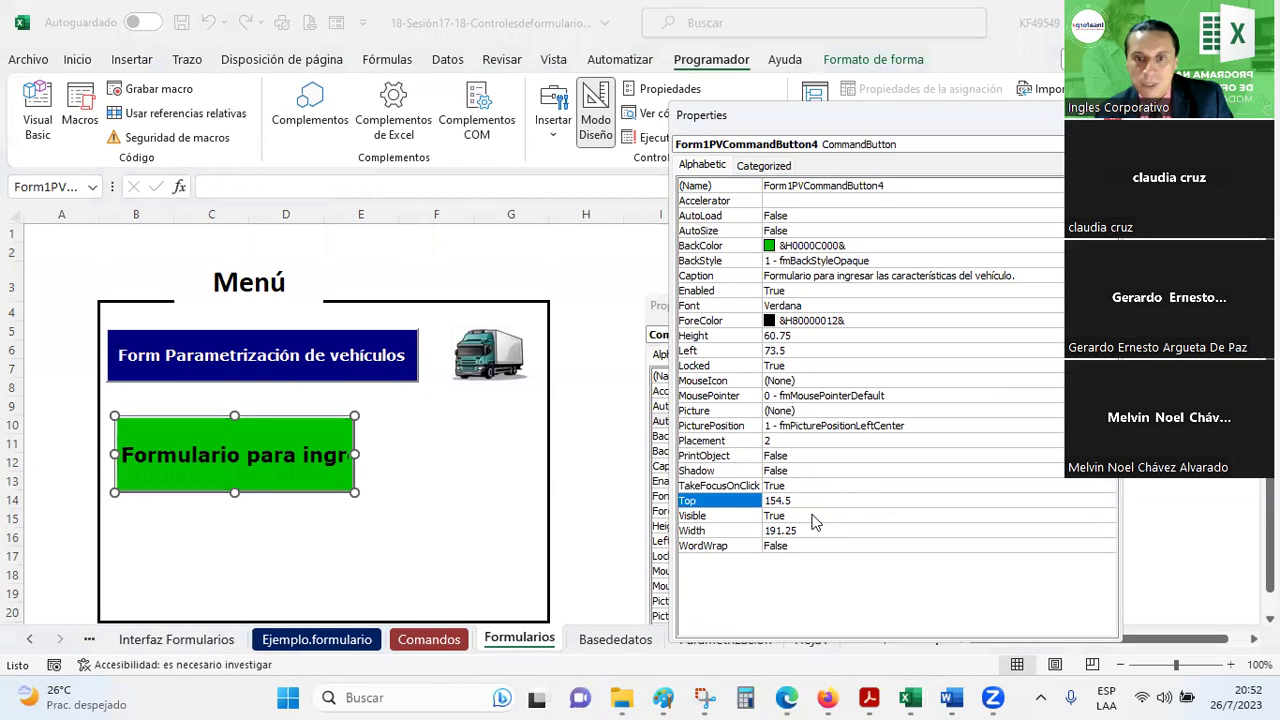
pyautogui.click(814, 516)
pyautogui.click(805, 546)
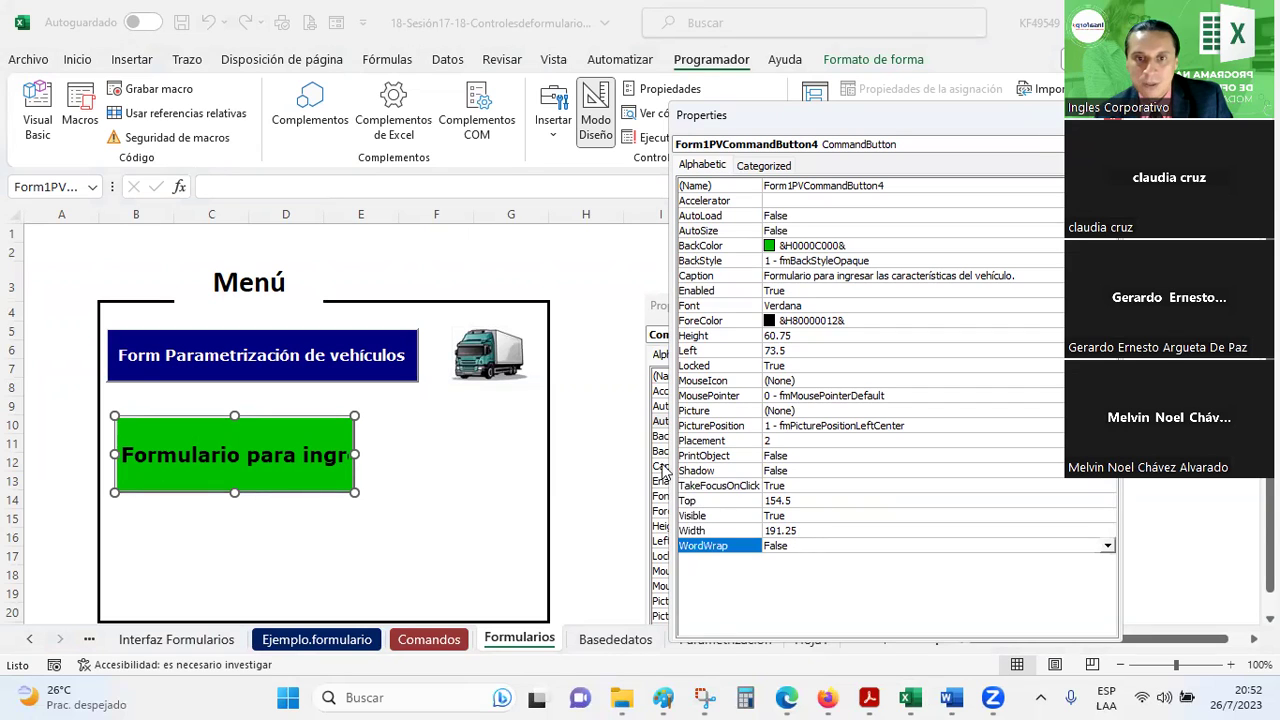
# - Drag the green button wider to a width of 239.25
pyautogui.click(425, 464)
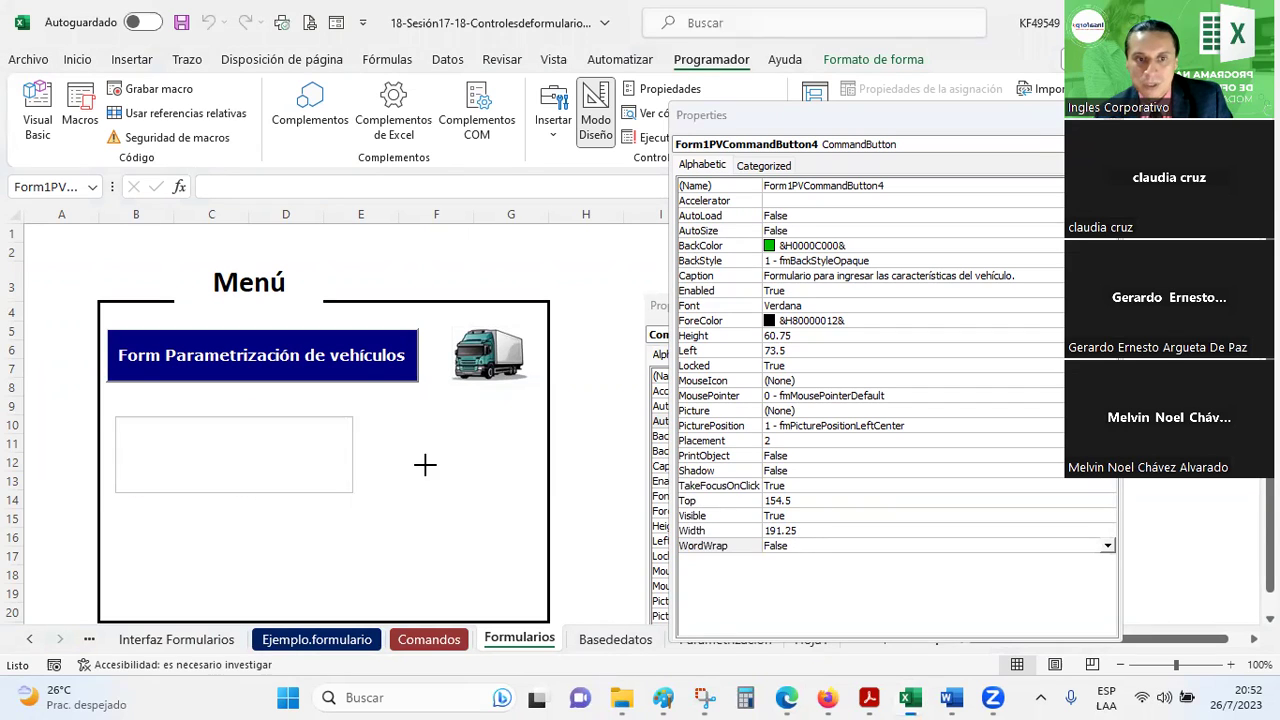
pyautogui.moveTo(425, 464)
pyautogui.mouseDown()
pyautogui.moveTo(662, 462)
pyautogui.moveTo(414, 455)
pyautogui.mouseUp()
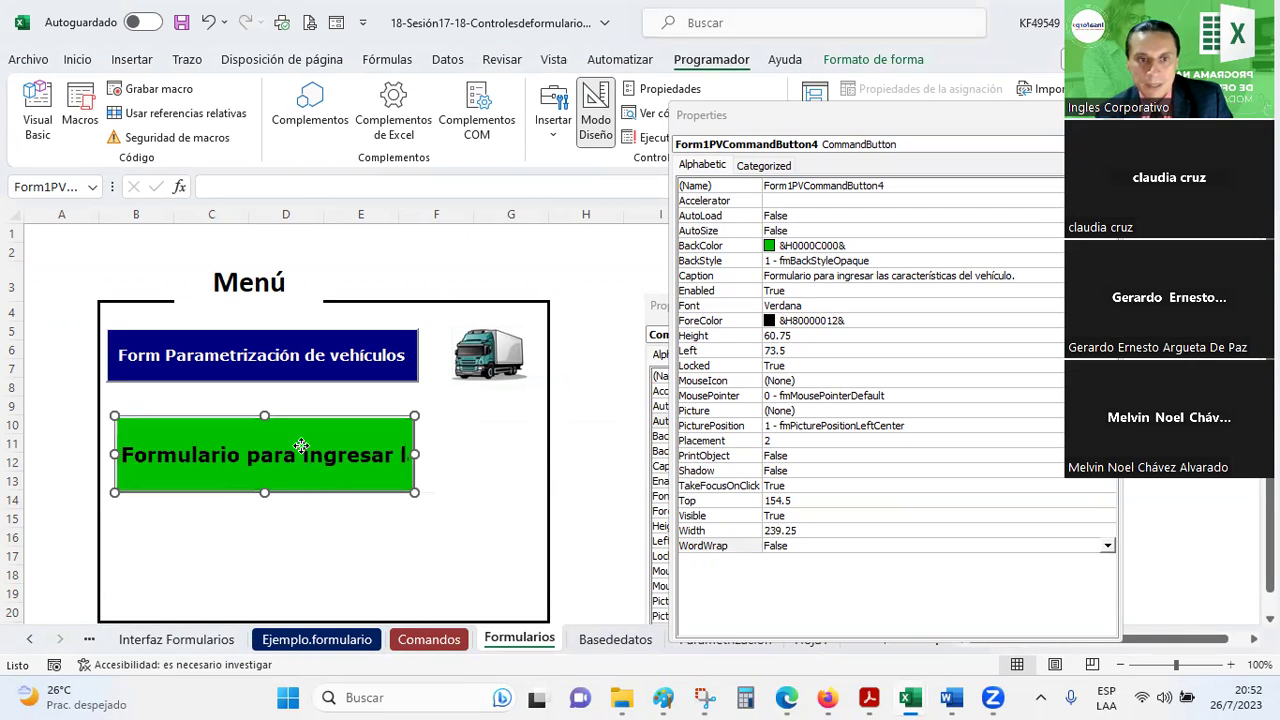
pyautogui.click(843, 276)
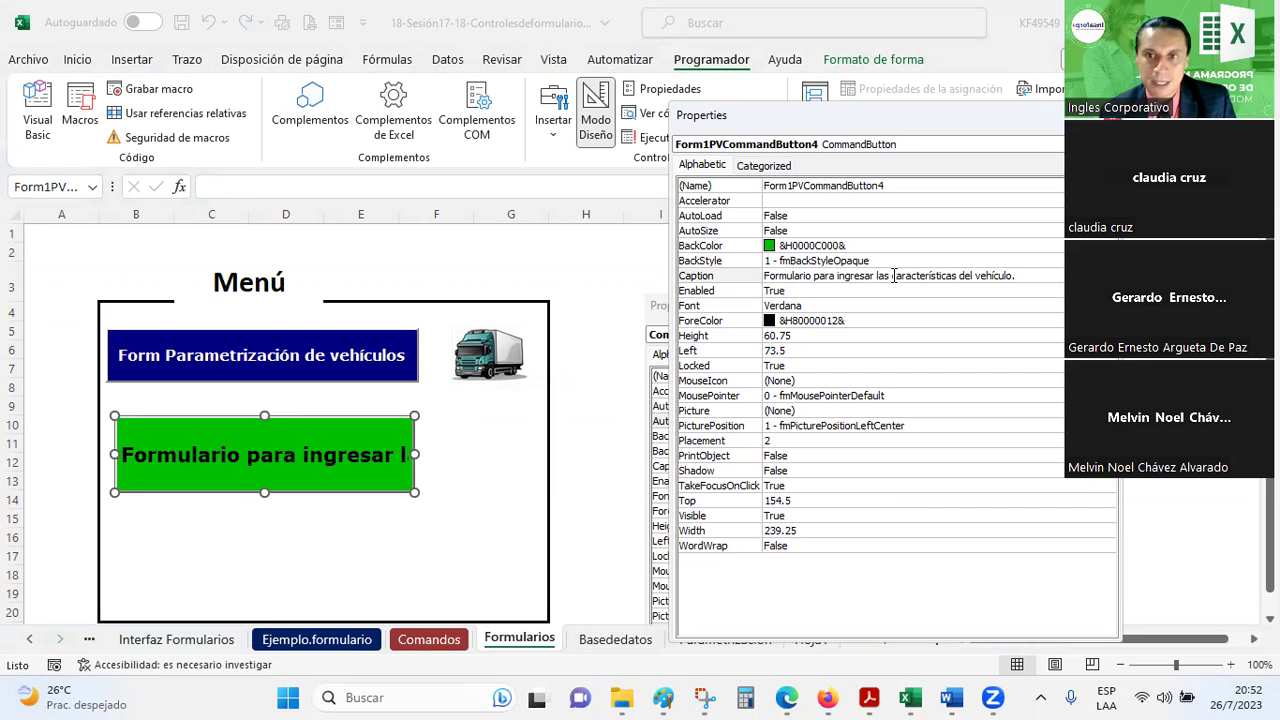
# - Change the button caption to 'Form. para ingresar las CV'
pyautogui.moveTo(893, 276); pyautogui.dragTo(1047, 272)
pyautogui.write('c')
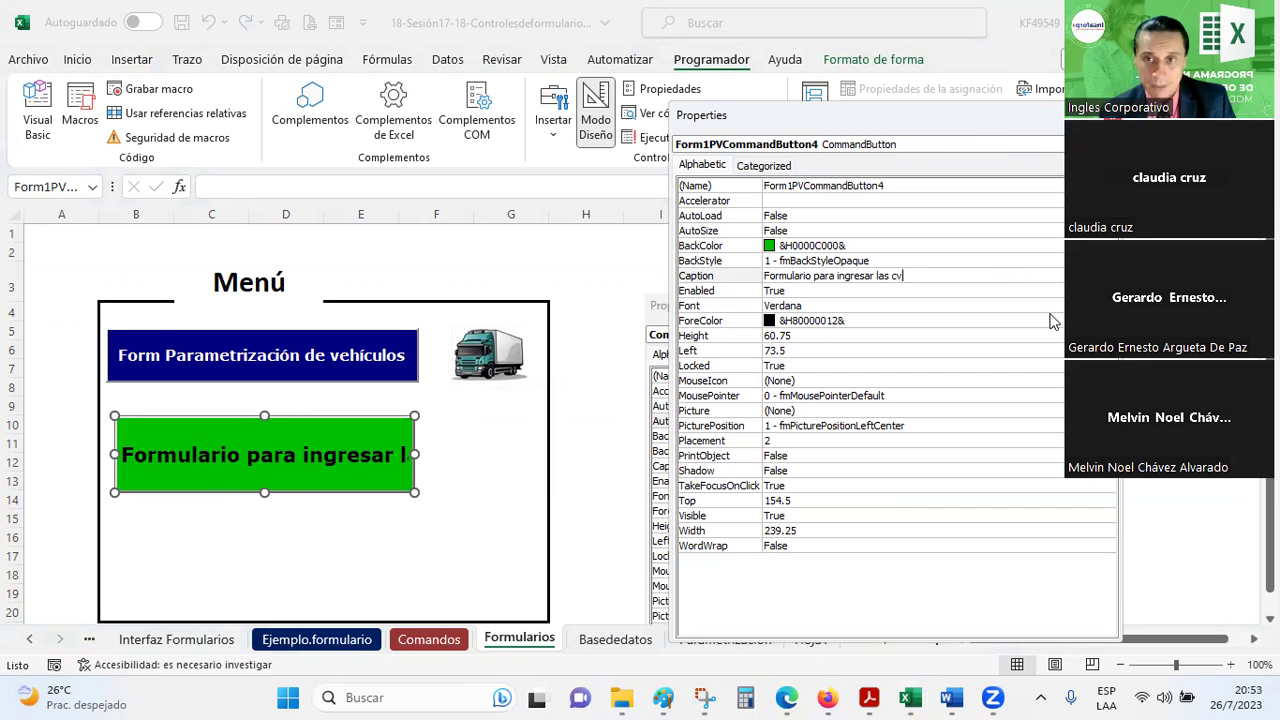
pyautogui.press('BackSpace')
pyautogui.press('BackSpace')
pyautogui.write('CV')
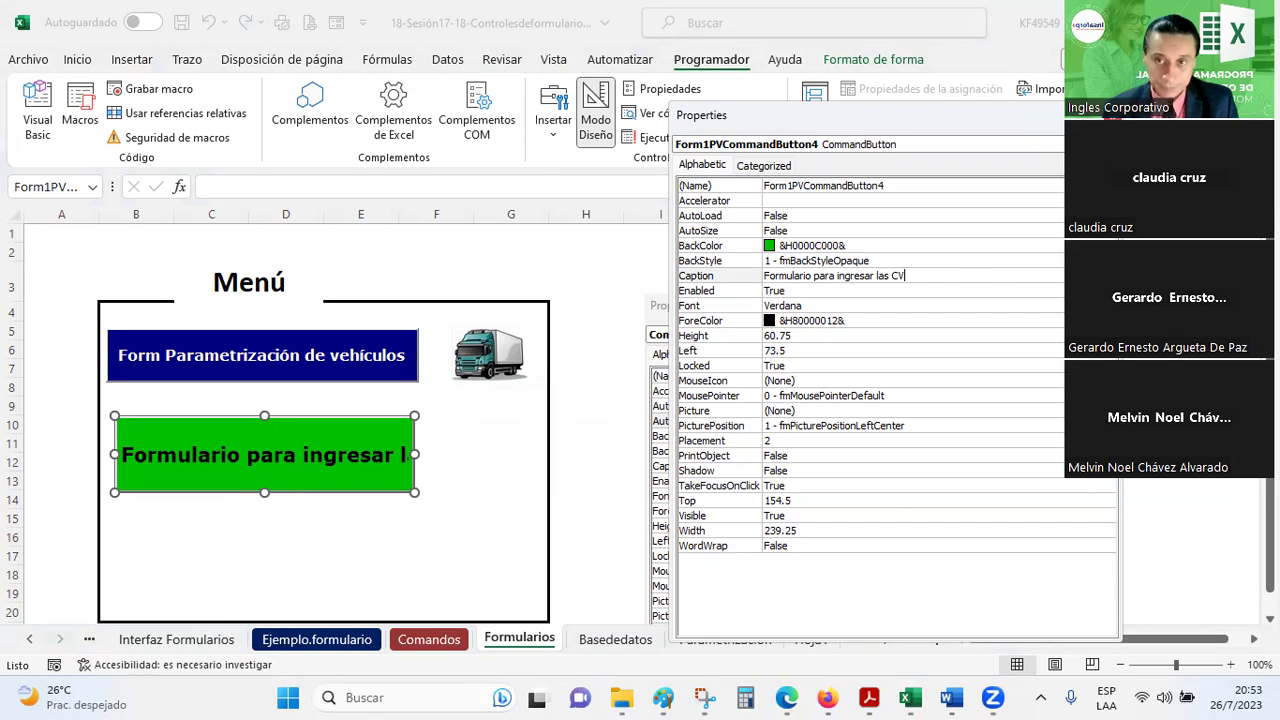
pyautogui.click(566, 431)
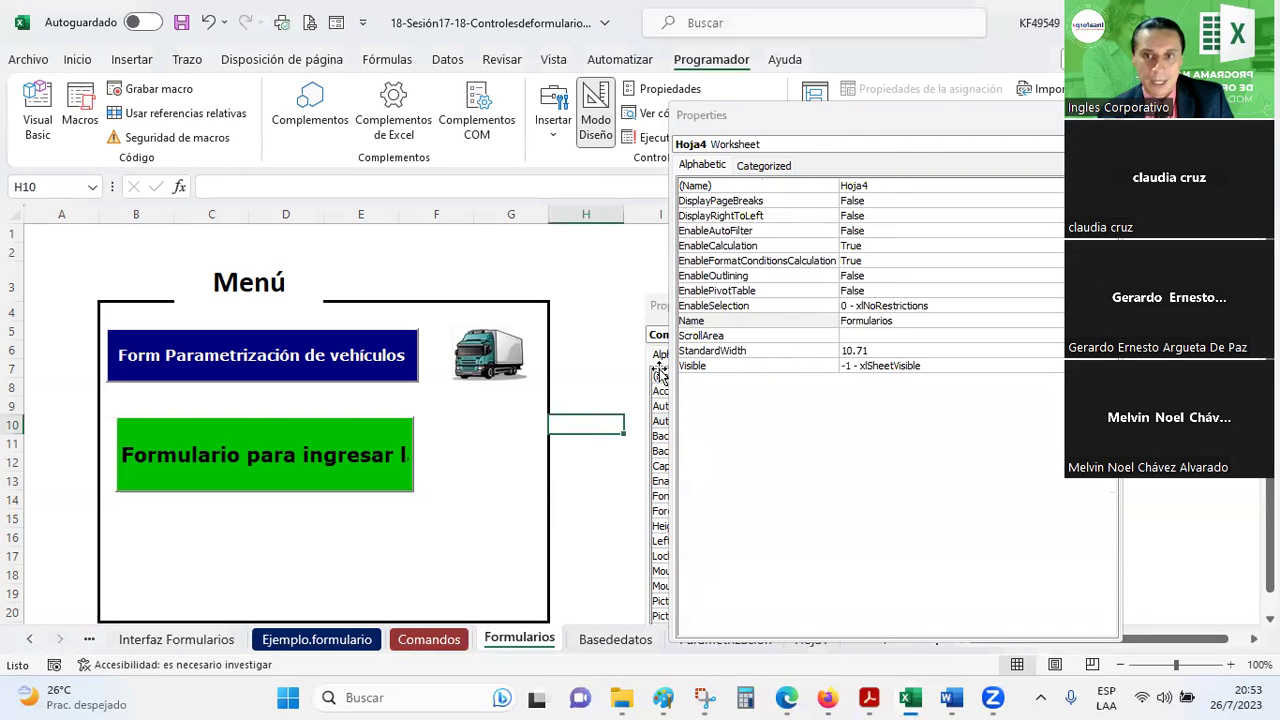
pyautogui.click(310, 452)
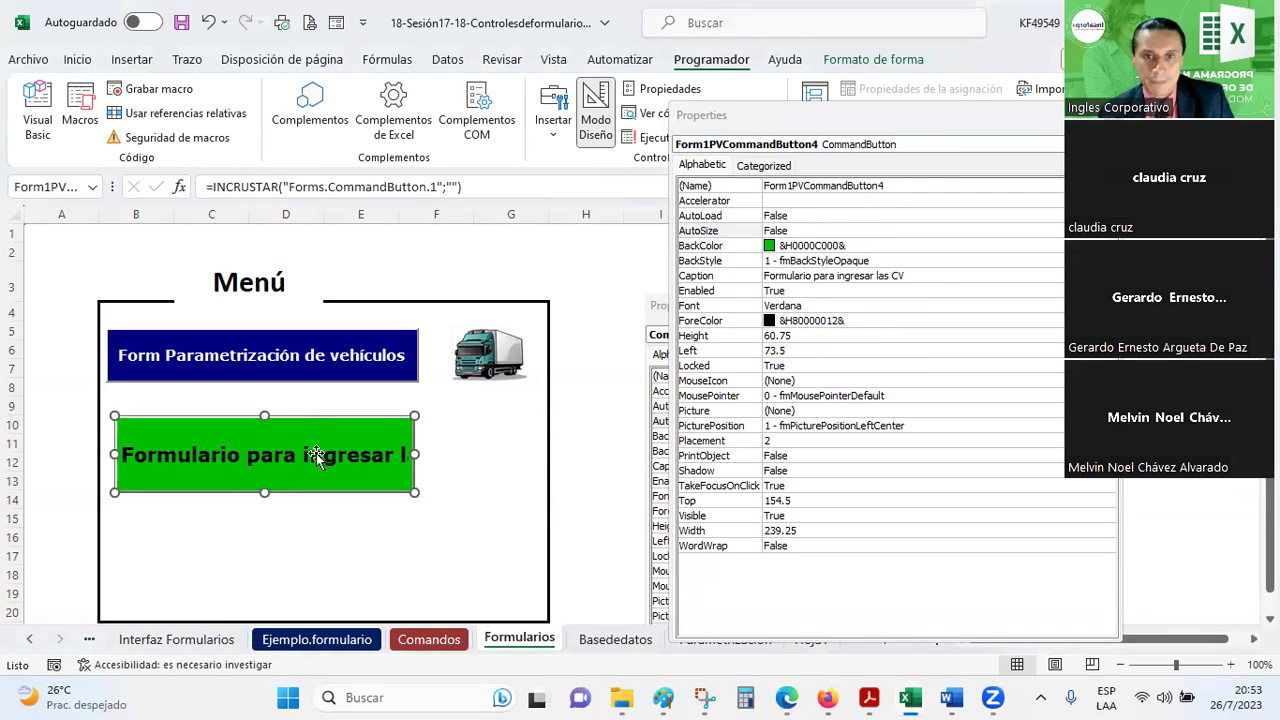
pyautogui.click(787, 278)
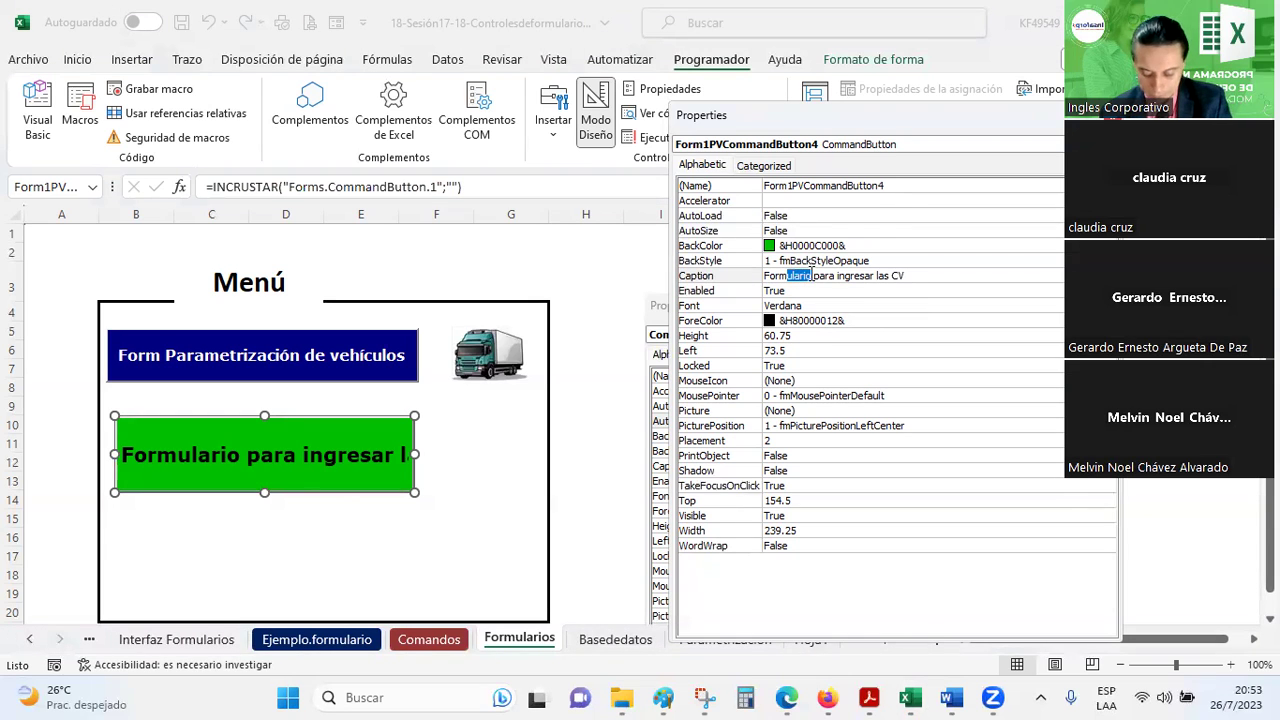
pyautogui.write('.')
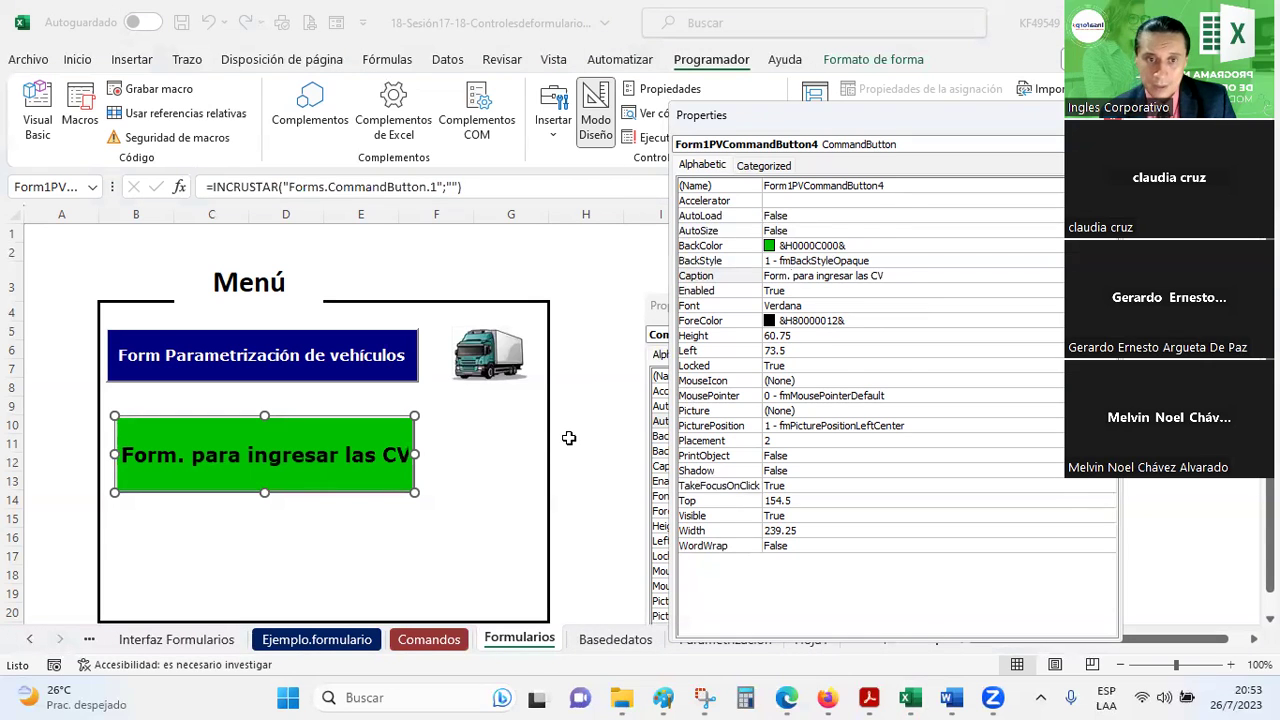
pyautogui.click(569, 440)
pyautogui.click(315, 450)
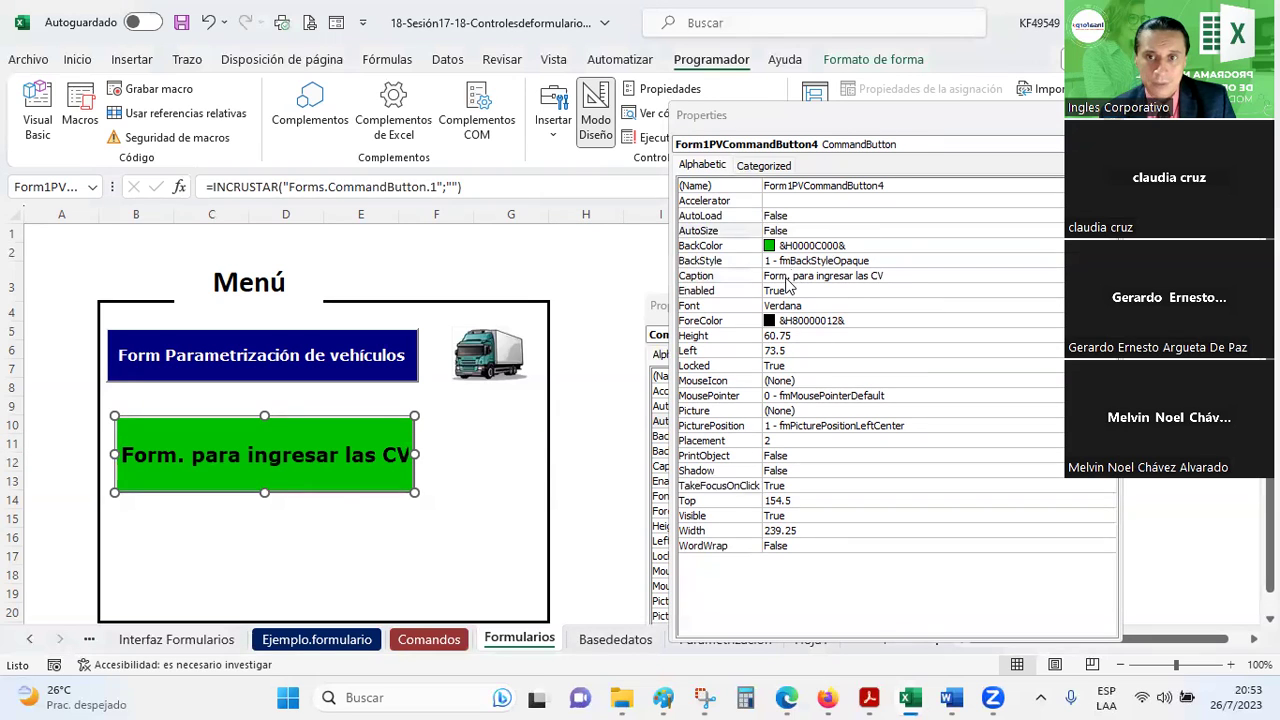
pyautogui.click(789, 278)
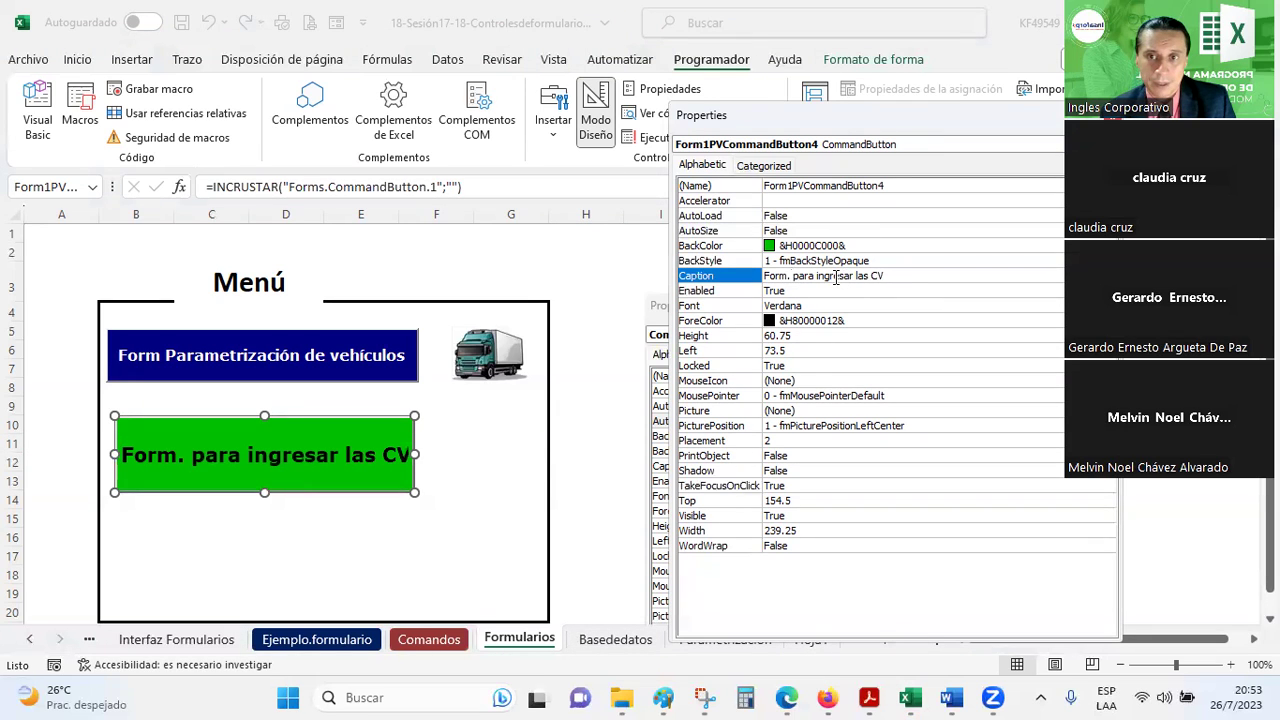
pyautogui.moveTo(829, 276); pyautogui.dragTo(857, 276)
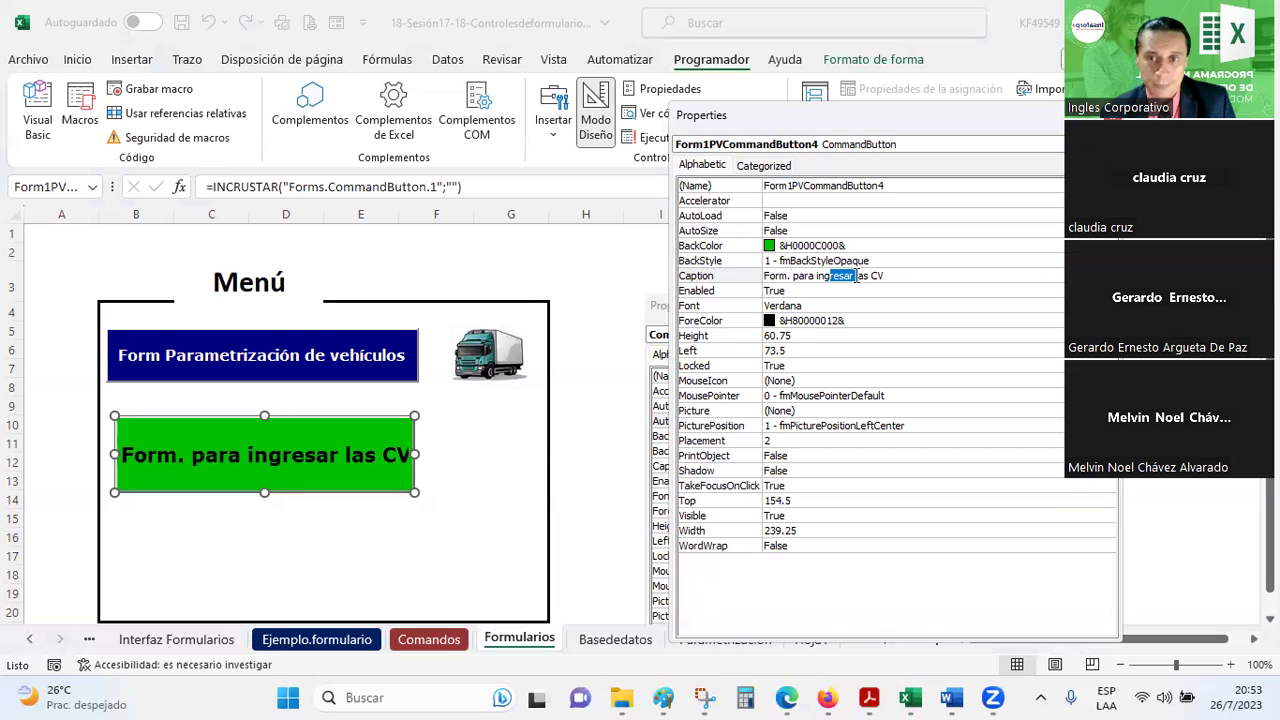
pyautogui.write('.')
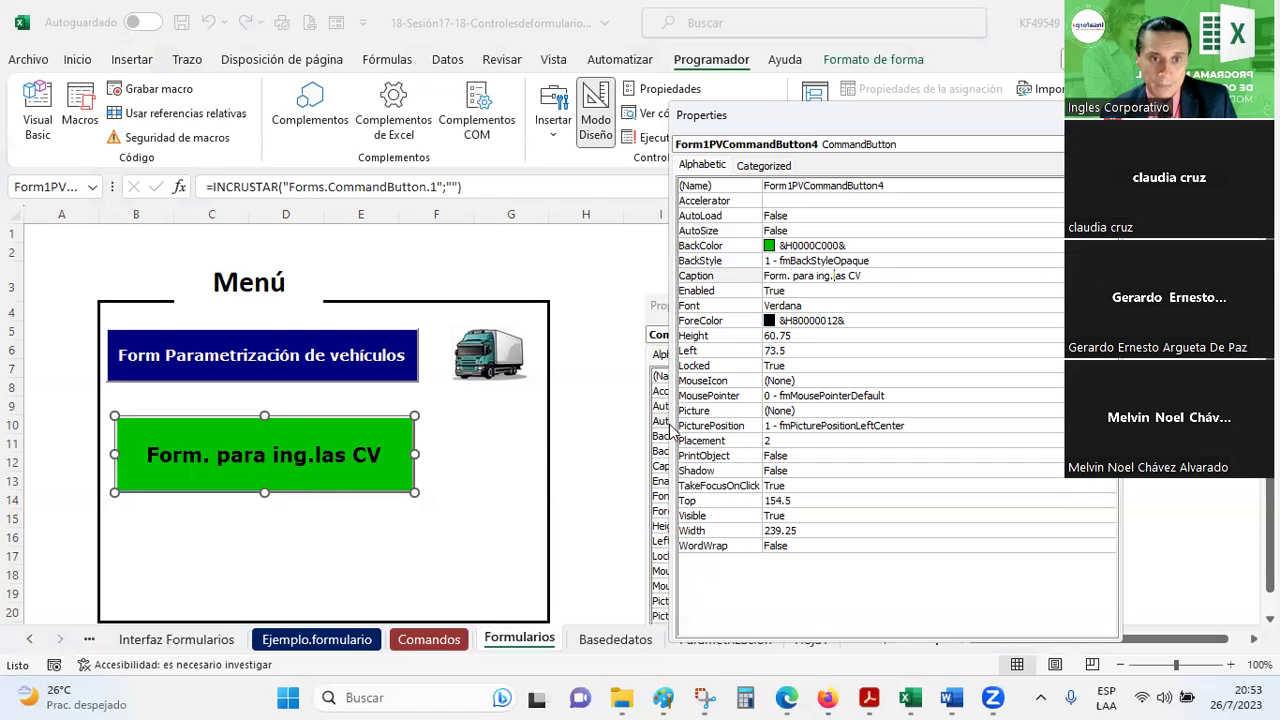
pyautogui.hotkey('ctrl', 'z')
pyautogui.click(901, 275)
# - Reduce the caption font size to 12
pyautogui.click(836, 305)
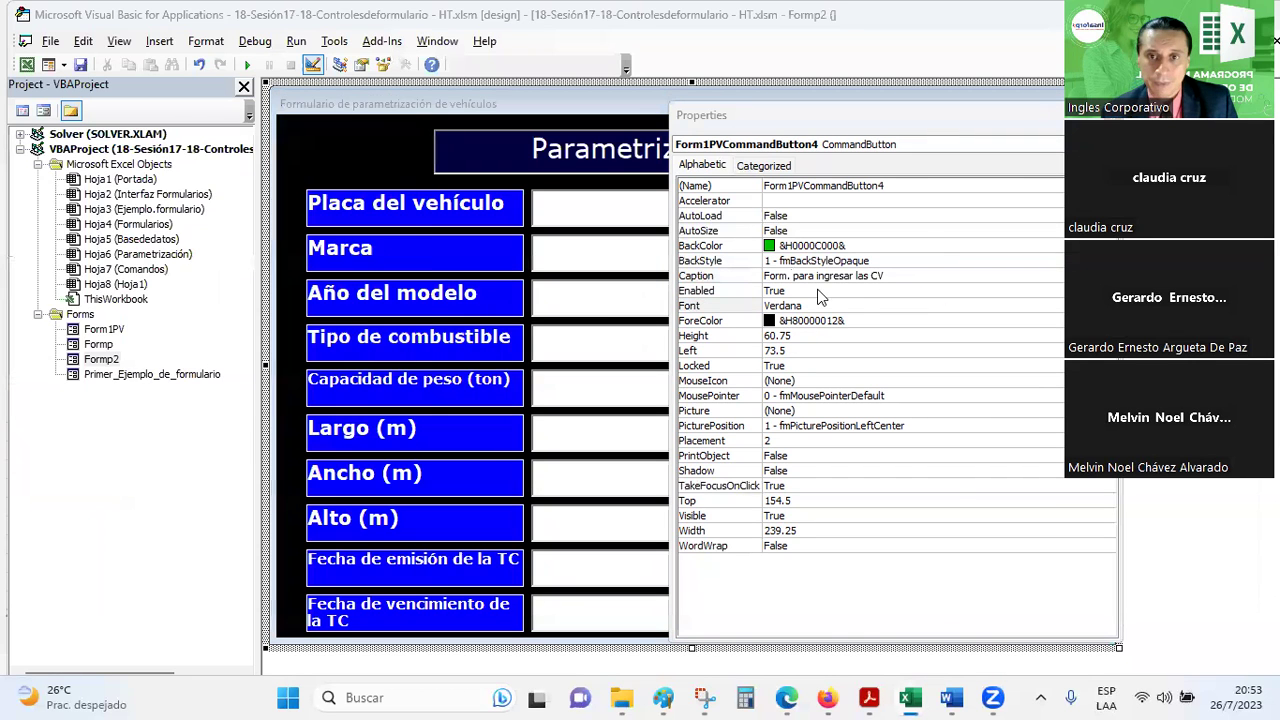
pyautogui.click(1108, 305)
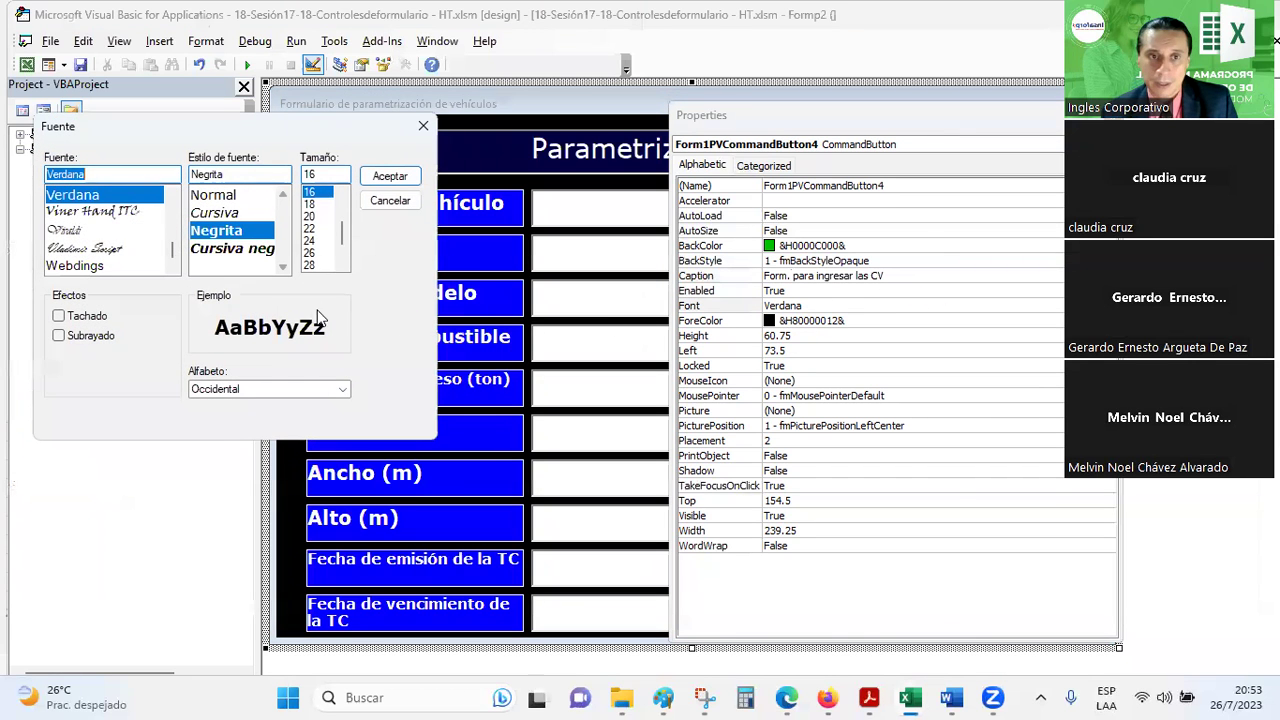
pyautogui.click(342, 196)
pyautogui.click(342, 196)
pyautogui.click(316, 204)
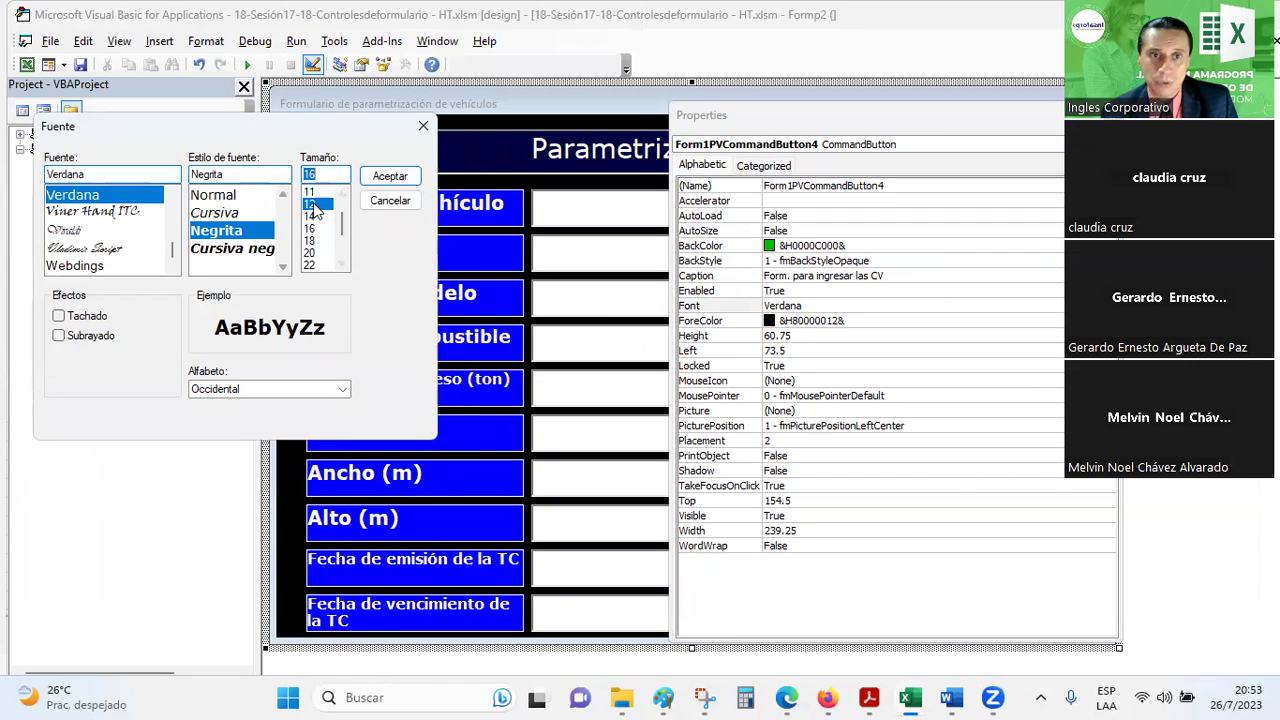
pyautogui.click(389, 177)
# - Save the workbook back in Excel
pyautogui.hotkey('alt', 'Tab')
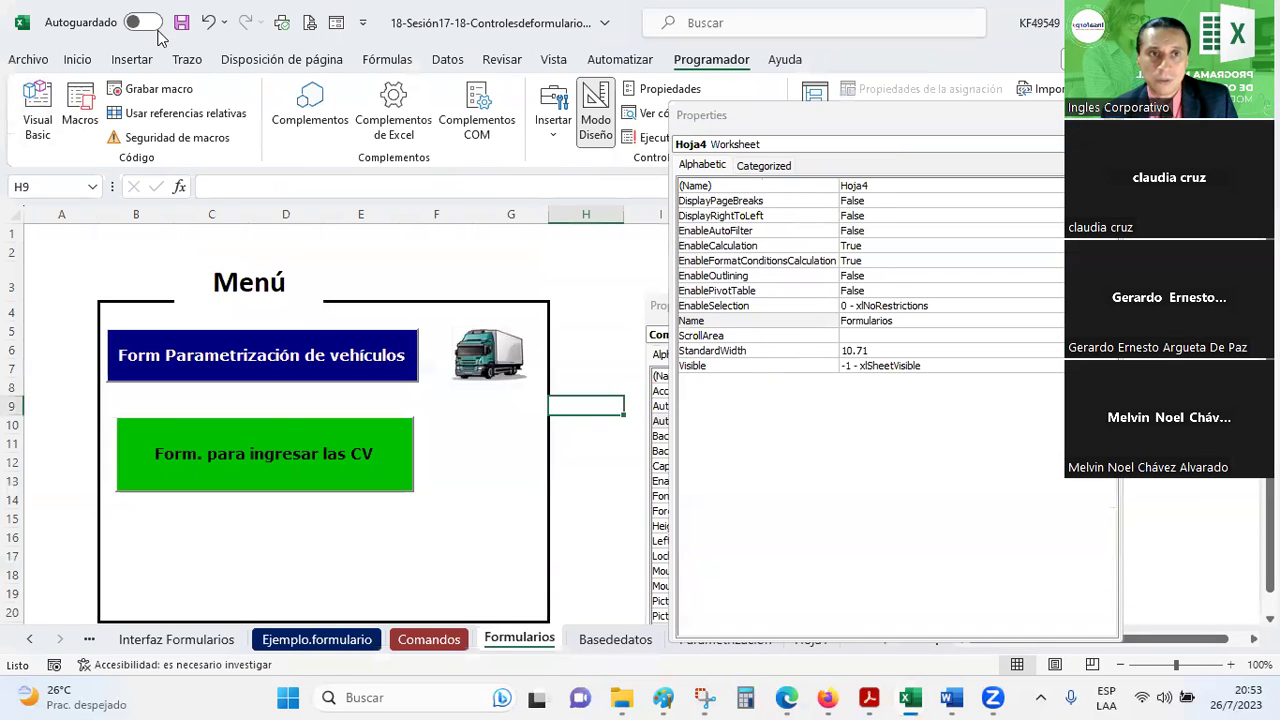
pyautogui.click(181, 22)
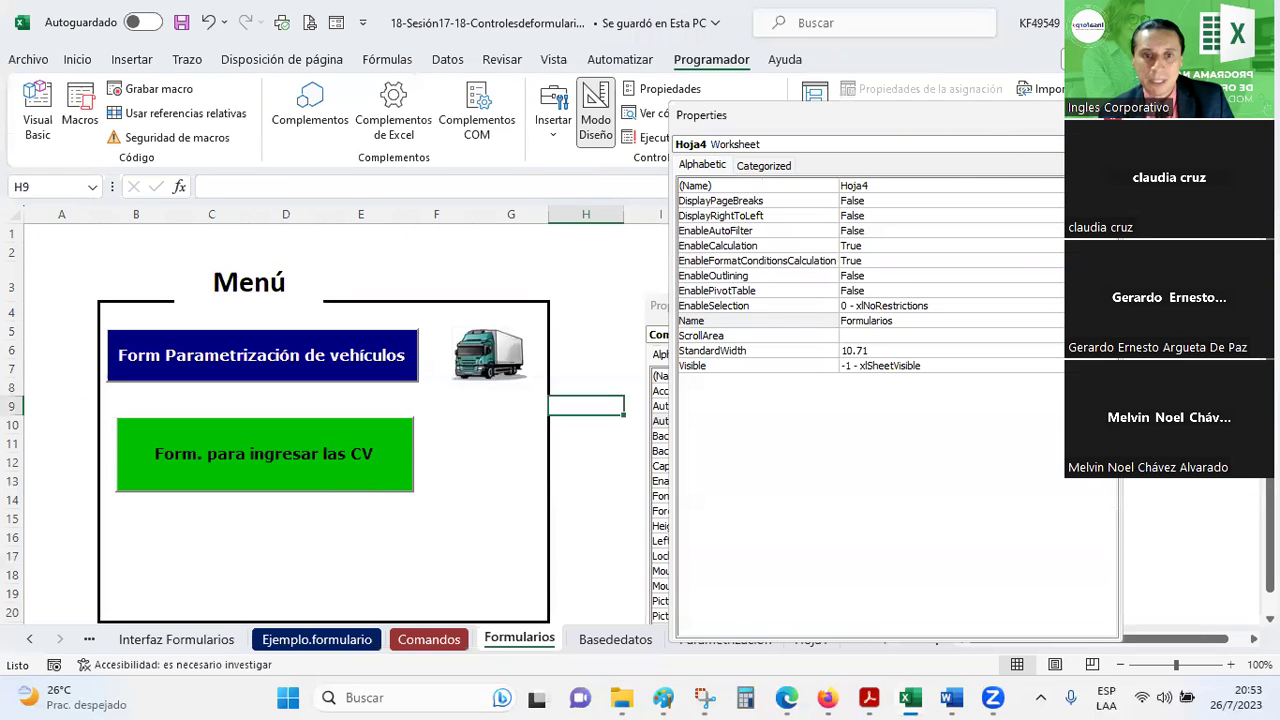
pyautogui.click(600, 462)
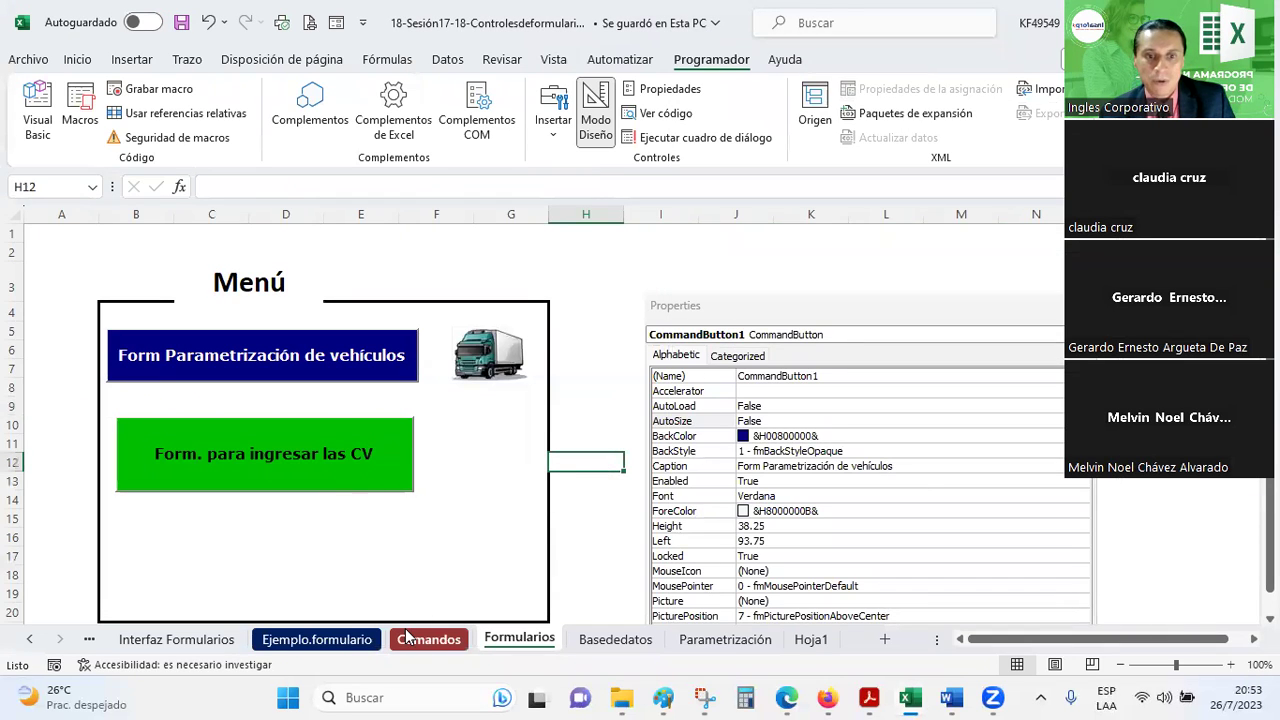
# - Scroll the Comandos sheet to the Llamar formulario code box
pyautogui.click(429, 639)
pyautogui.scroll(1, 265, 383)
pyautogui.scroll(2, 265, 383)
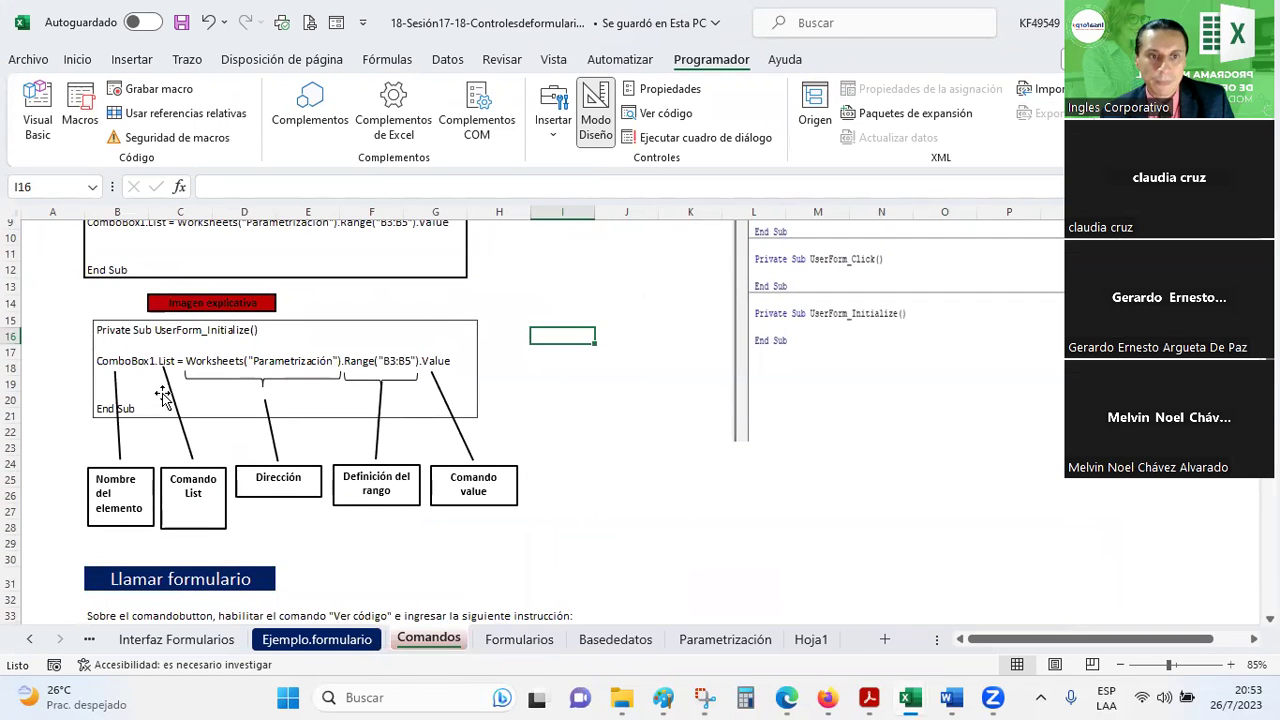
pyautogui.scroll(1, 160, 400)
pyautogui.scroll(2, 163, 397)
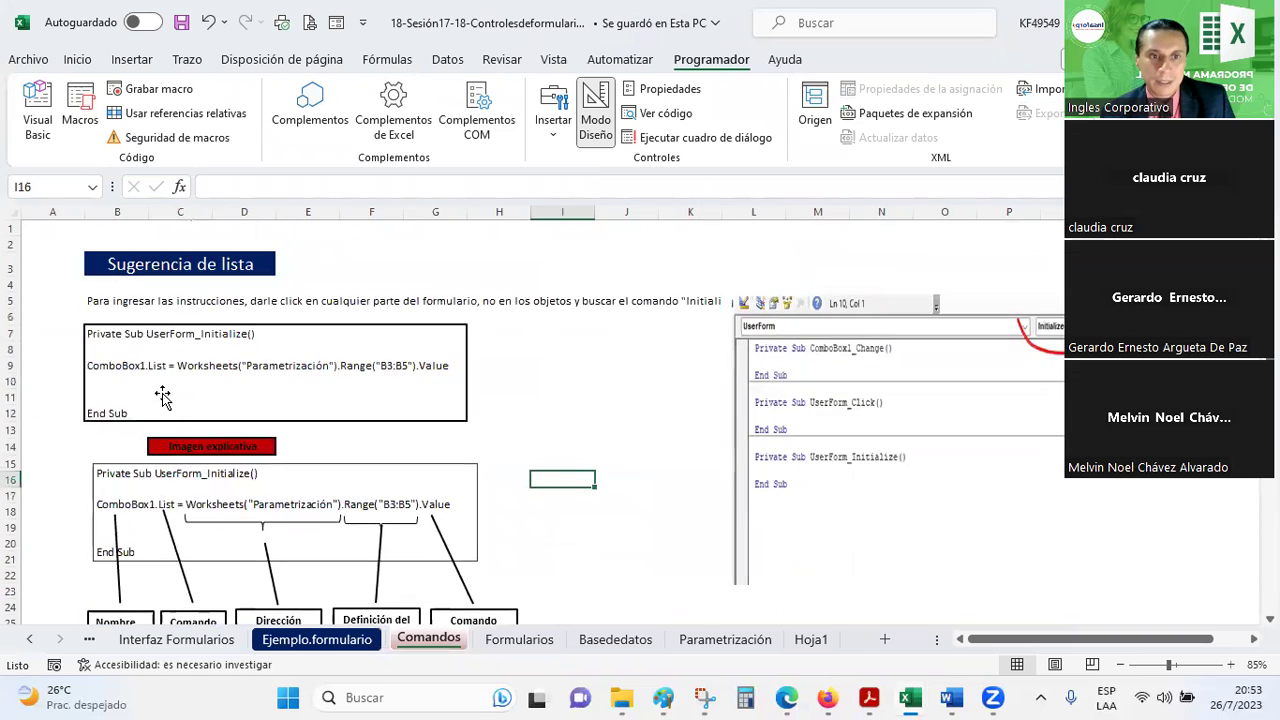
pyautogui.scroll(-3, 163, 397)
pyautogui.scroll(-4, 163, 397)
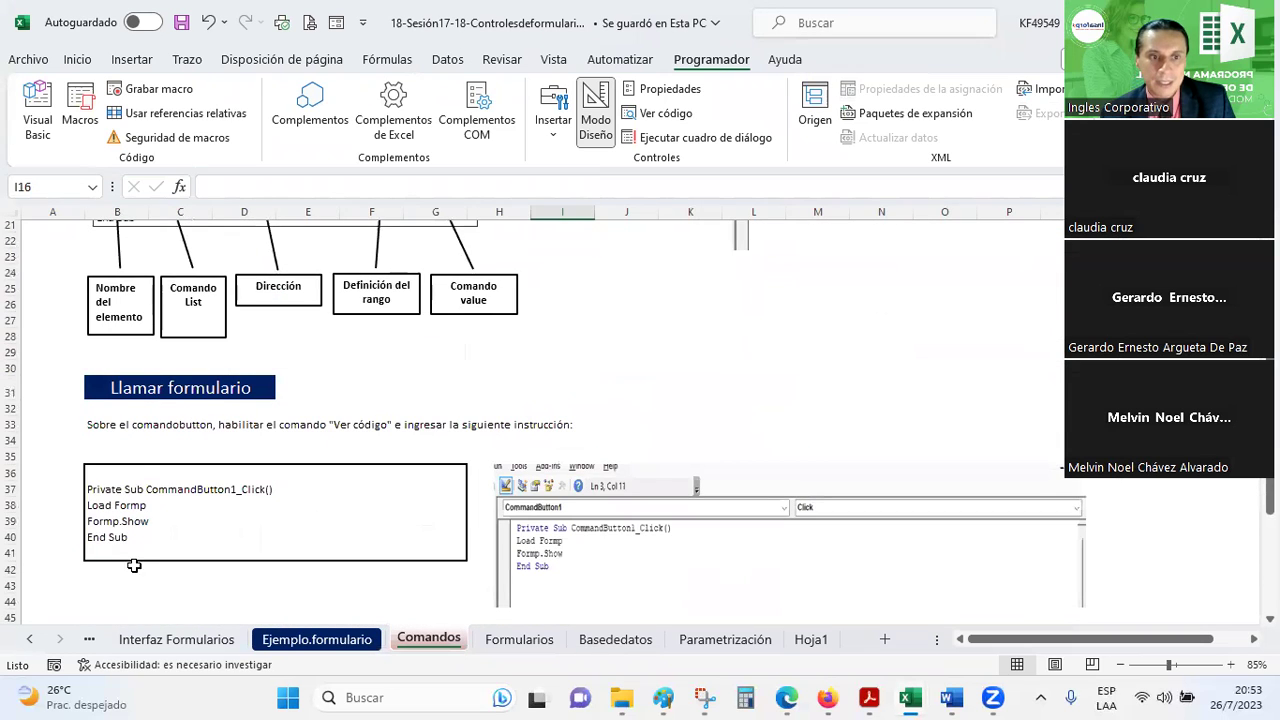
pyautogui.click(136, 533)
pyautogui.scroll(-1, 137, 525)
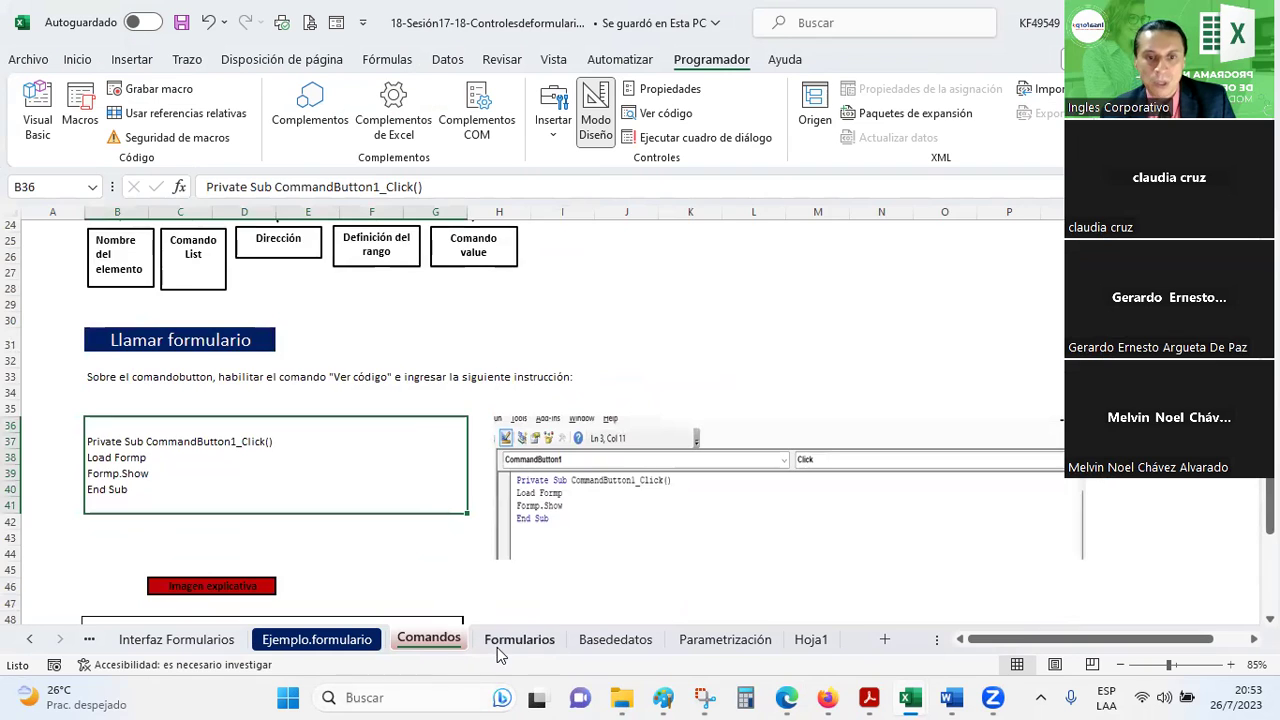
# - Check the green button's properties, then select the click code on Comandos
pyautogui.click(497, 640)
pyautogui.click(316, 438)
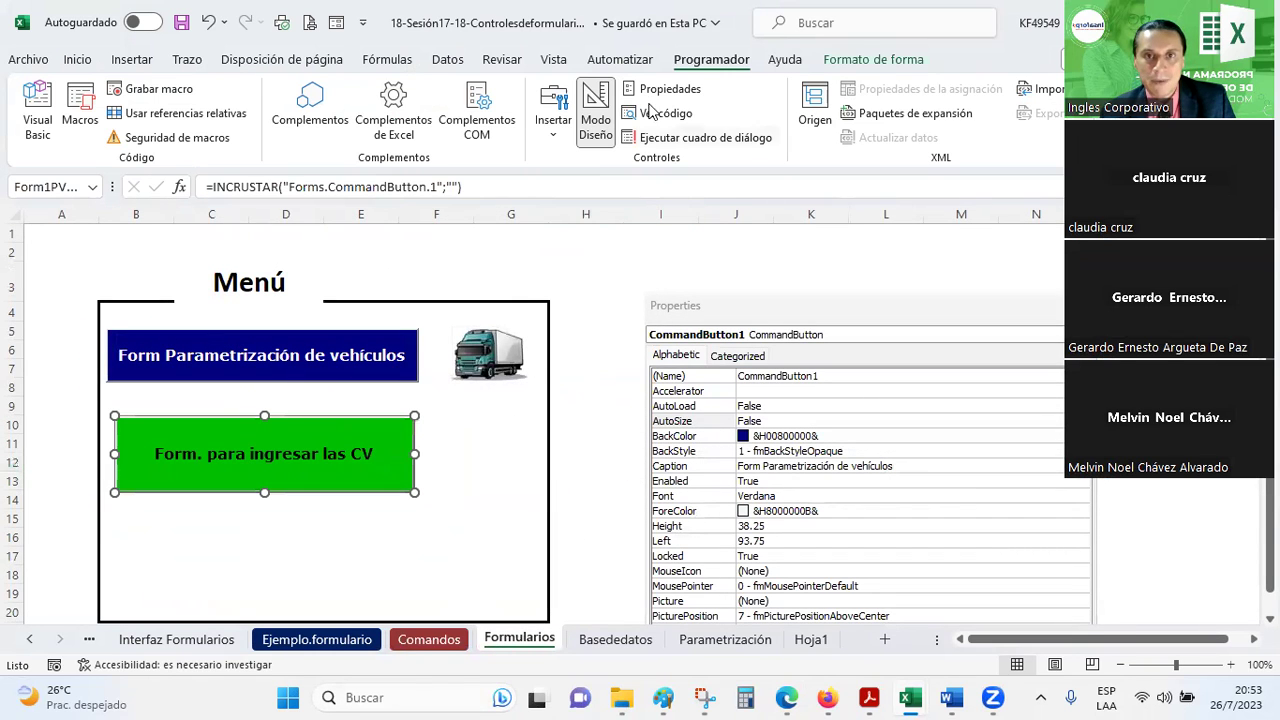
pyautogui.click(648, 89)
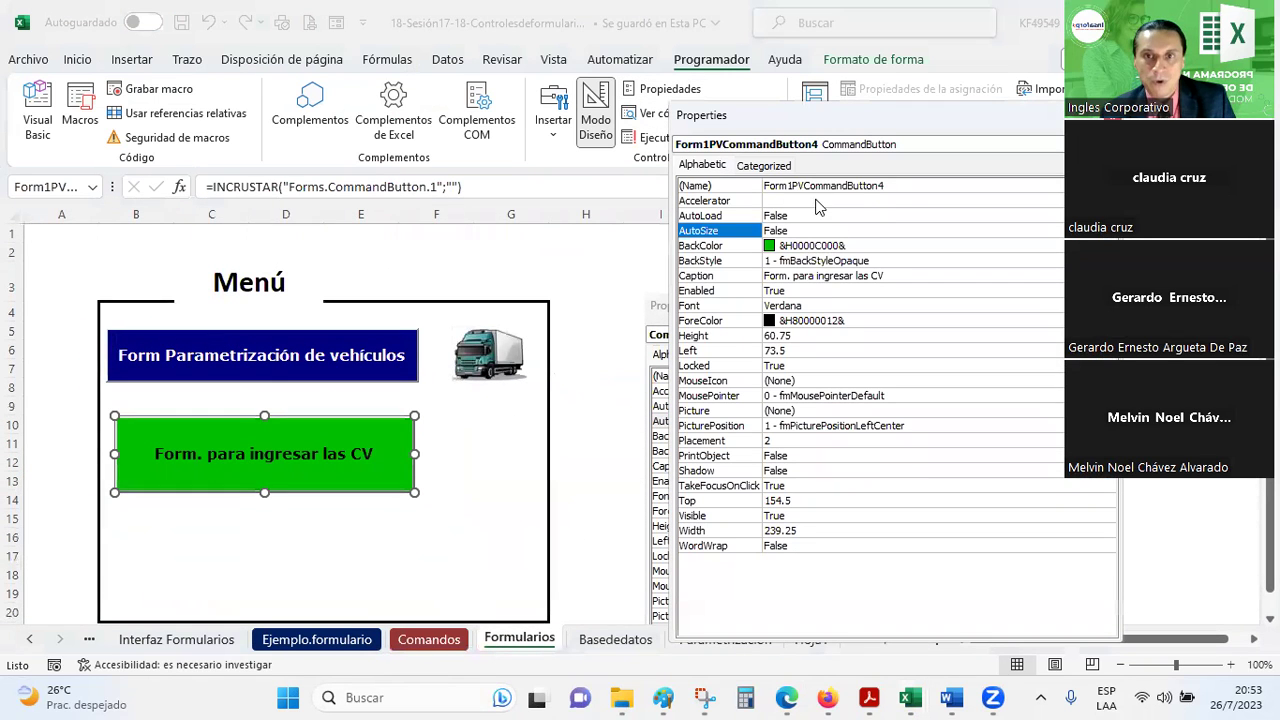
pyautogui.click(1108, 115)
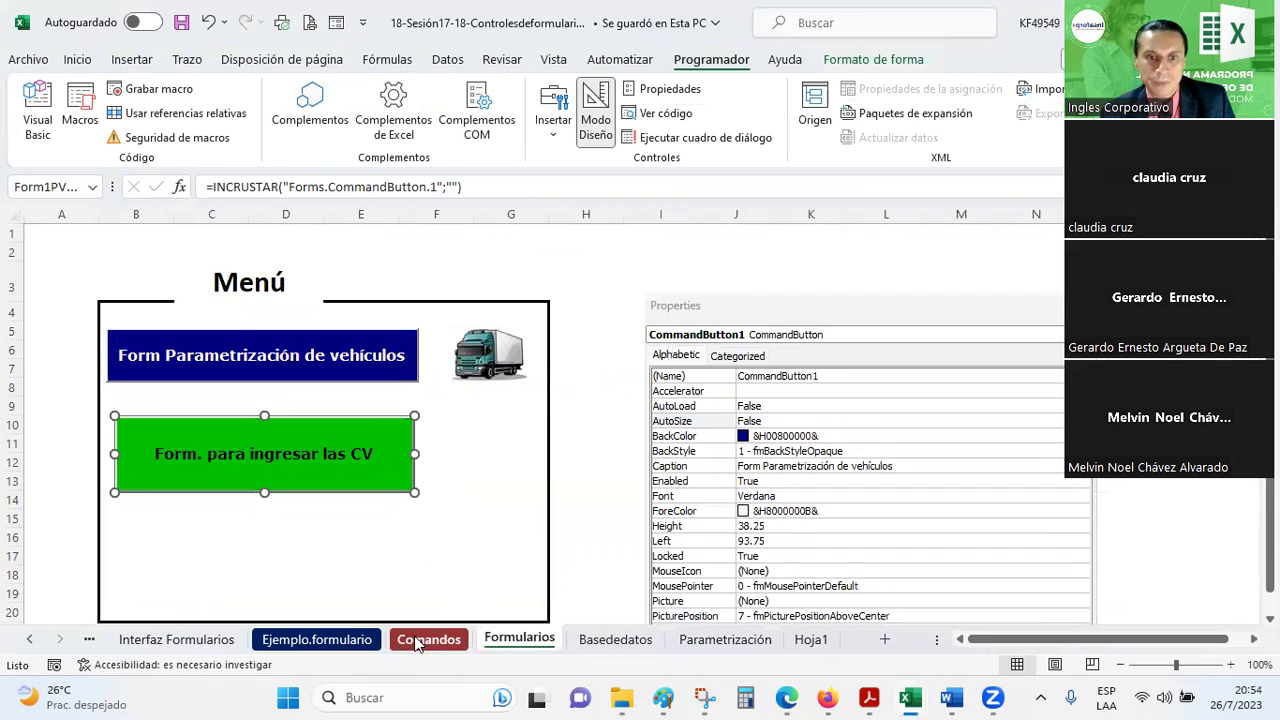
pyautogui.click(428, 639)
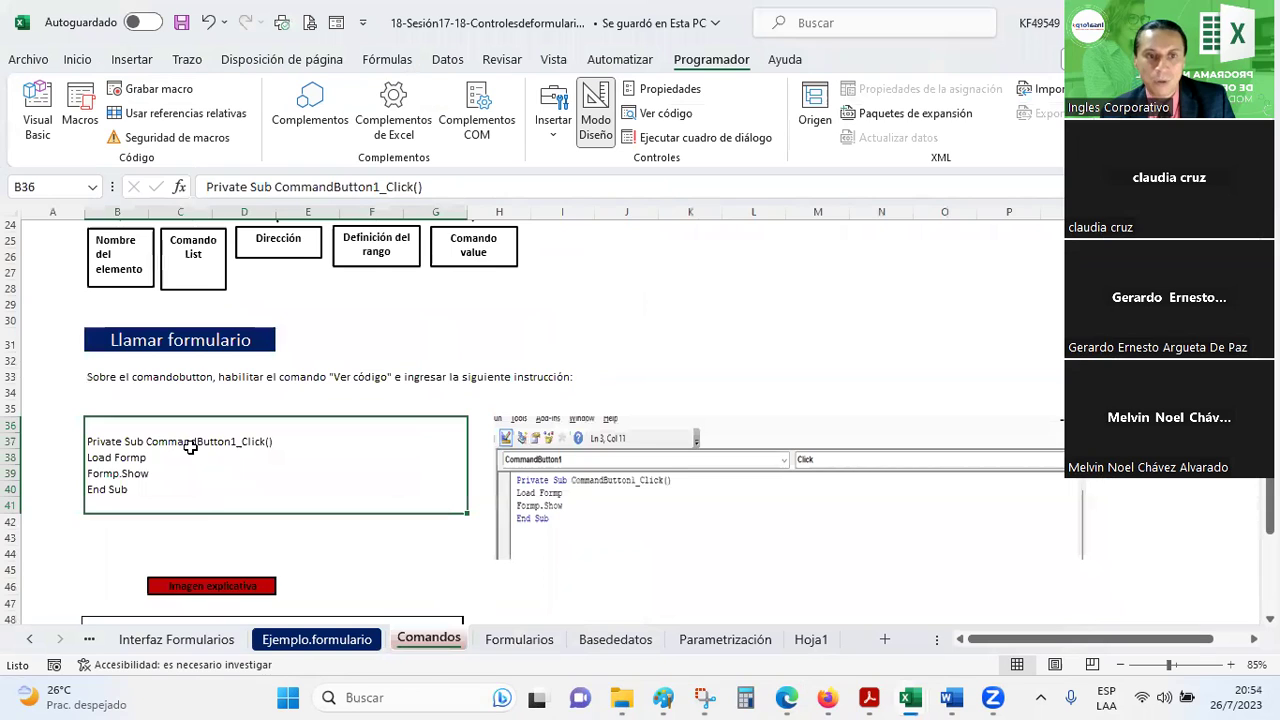
pyautogui.doubleClick(126, 489)
pyautogui.moveTo(128, 489); pyautogui.dragTo(86, 440)
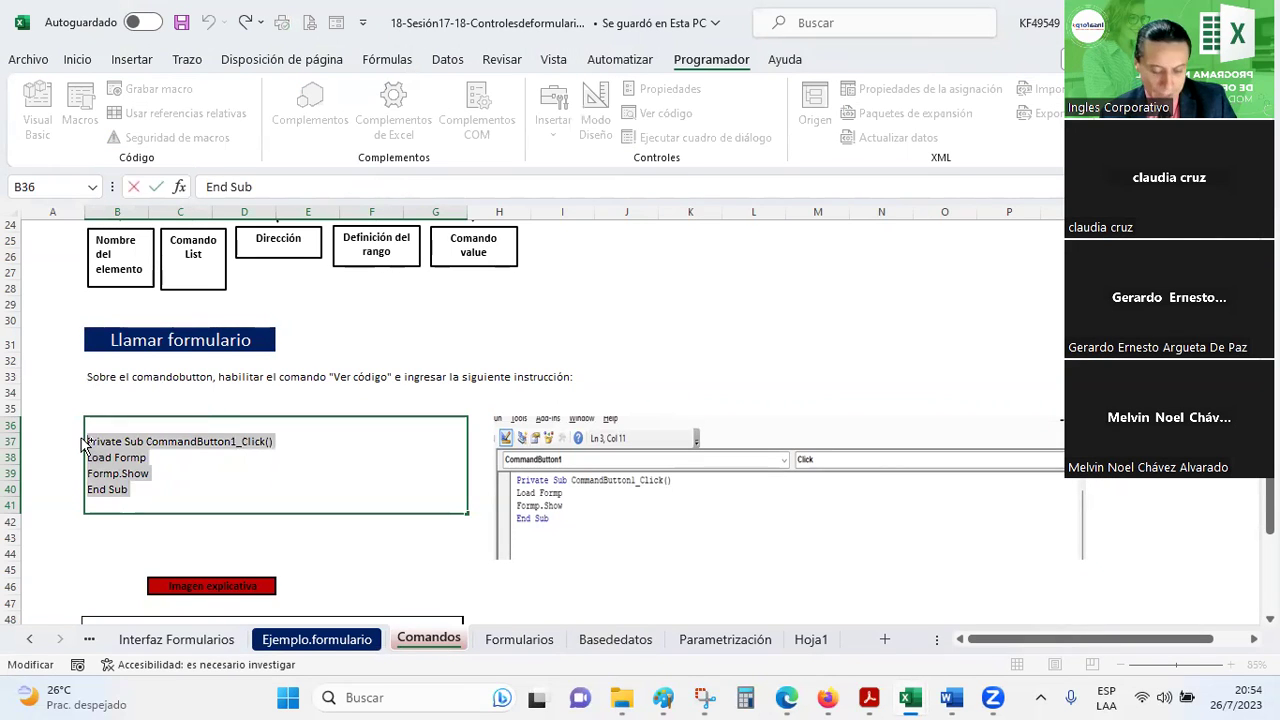
# - Open the green button's code from the Formularios sheet with Ver código
pyautogui.click(515, 639)
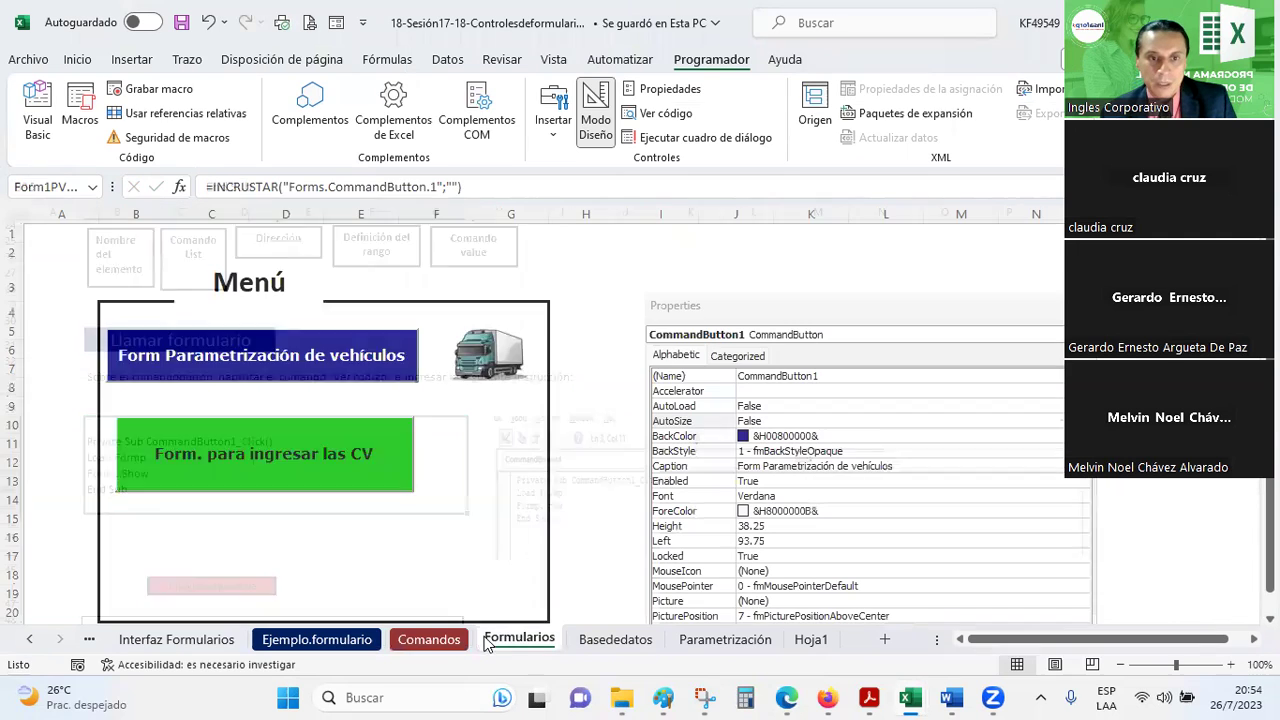
pyautogui.click(289, 428)
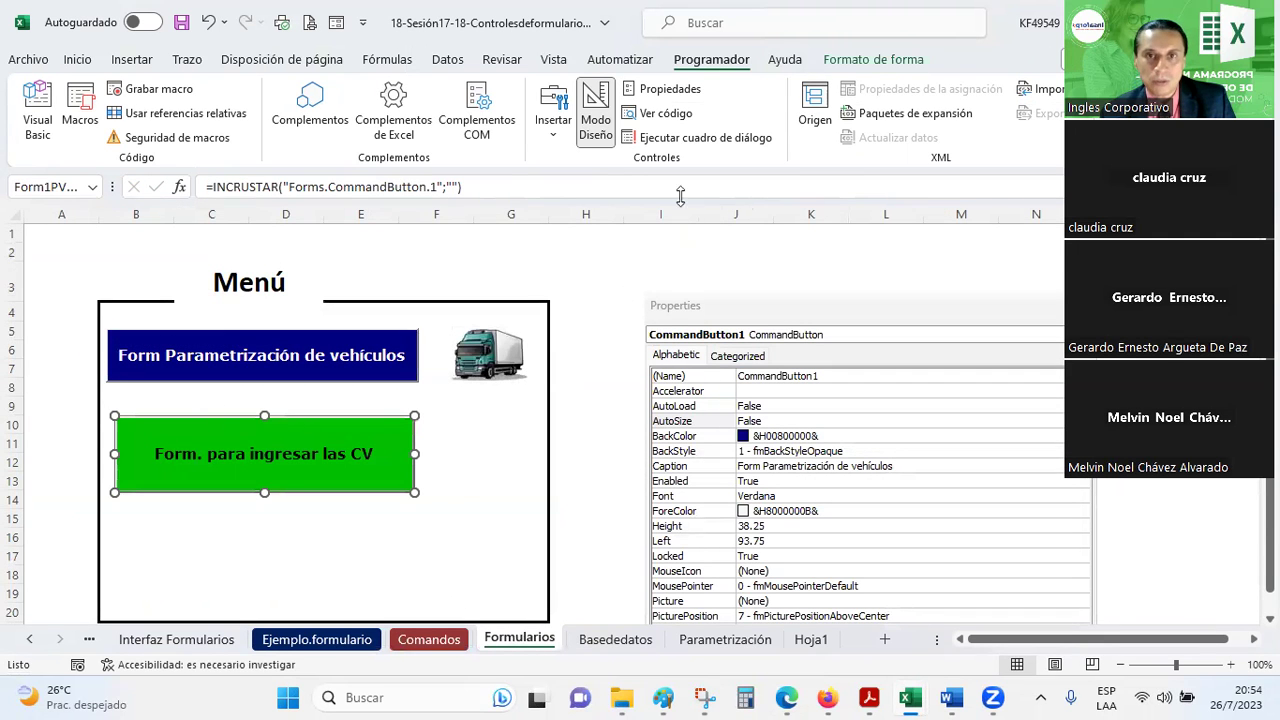
pyautogui.click(659, 117)
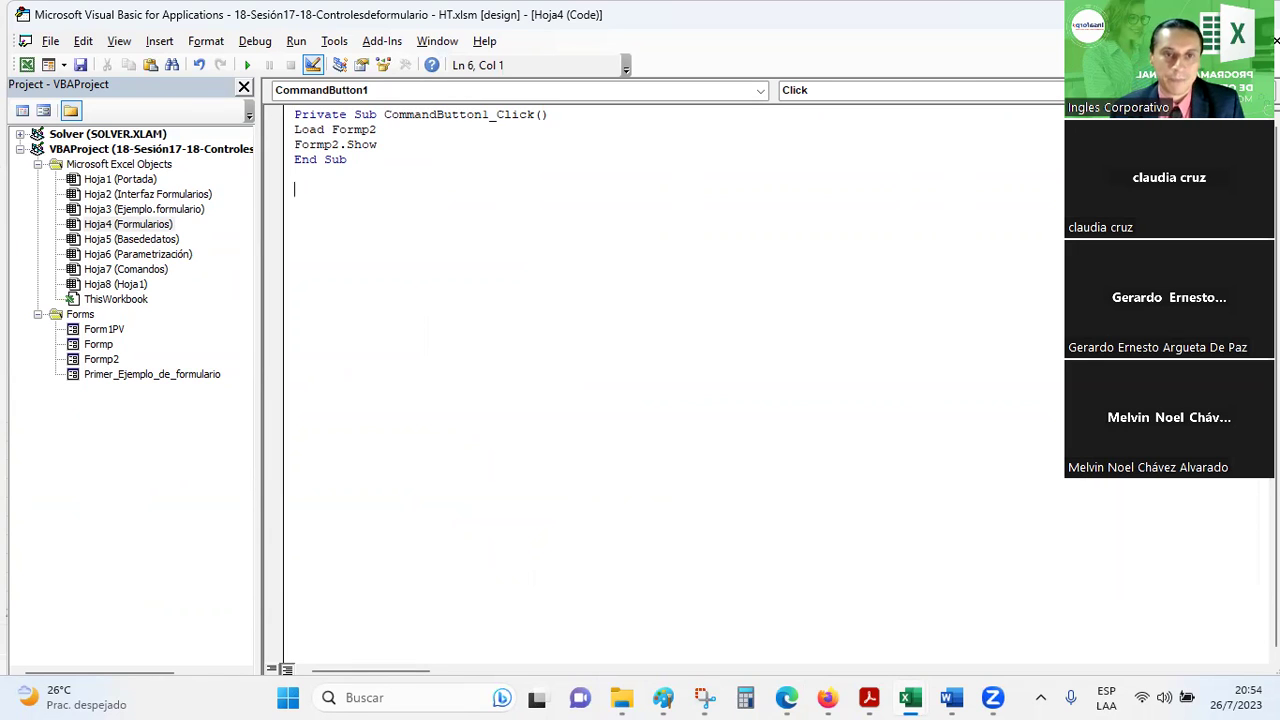
# - Copy the Comandos sheet's Load Formp / Formp.Show code and paste it below Formp2
pyautogui.hotkey('alt', 'Tab')
pyautogui.press('Tab')
pyautogui.press('Tab')
pyautogui.press('Tab')
pyautogui.press('Tab')
pyautogui.press('Tab')
pyautogui.press('Tab')
pyautogui.press('Tab')
pyautogui.press('Tab')
pyautogui.press('Tab')
pyautogui.press('Tab')
pyautogui.press('Tab')
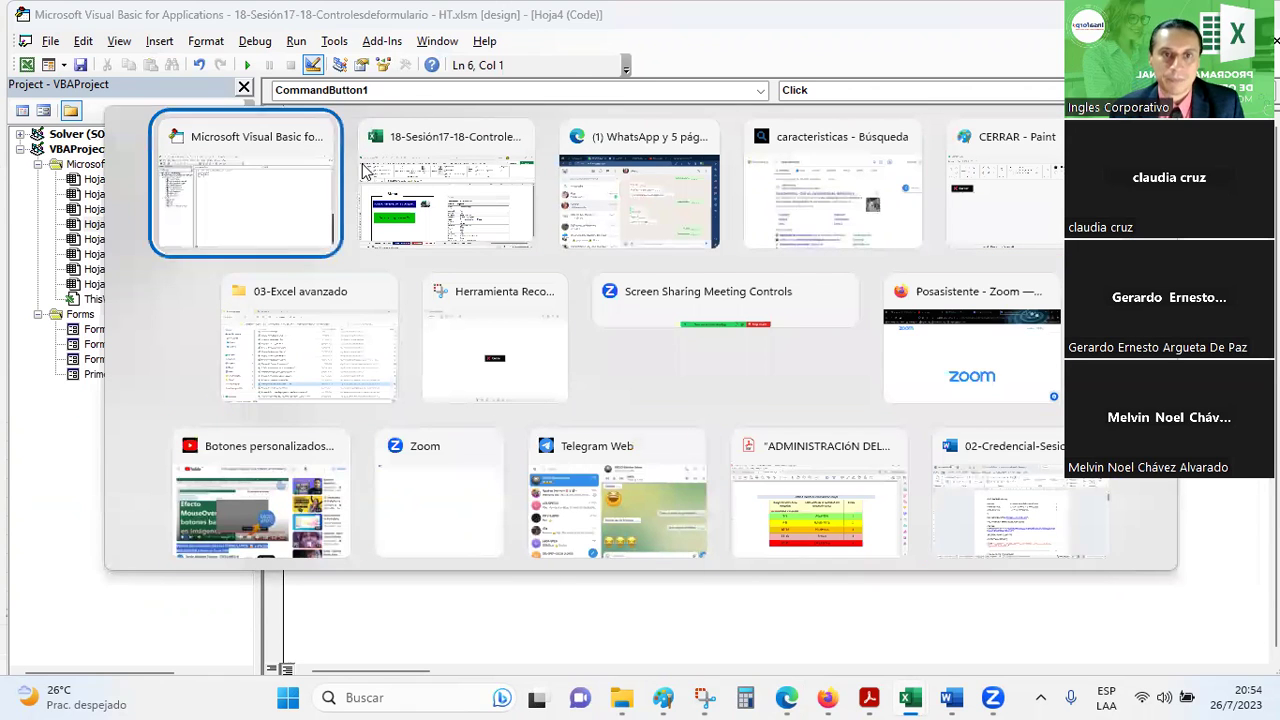
pyautogui.click(365, 172)
pyautogui.click(430, 640)
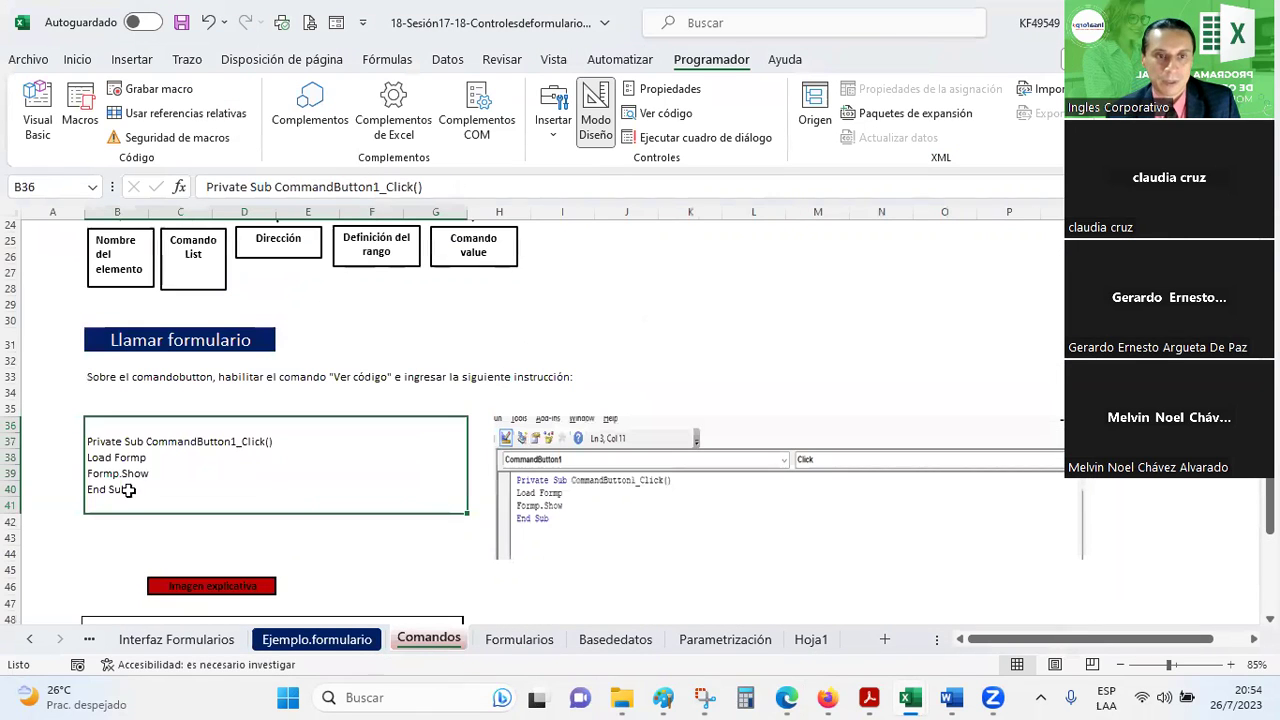
pyautogui.moveTo(140, 488); pyautogui.dragTo(74, 427)
pyautogui.hotkey('ctrl', 'c')
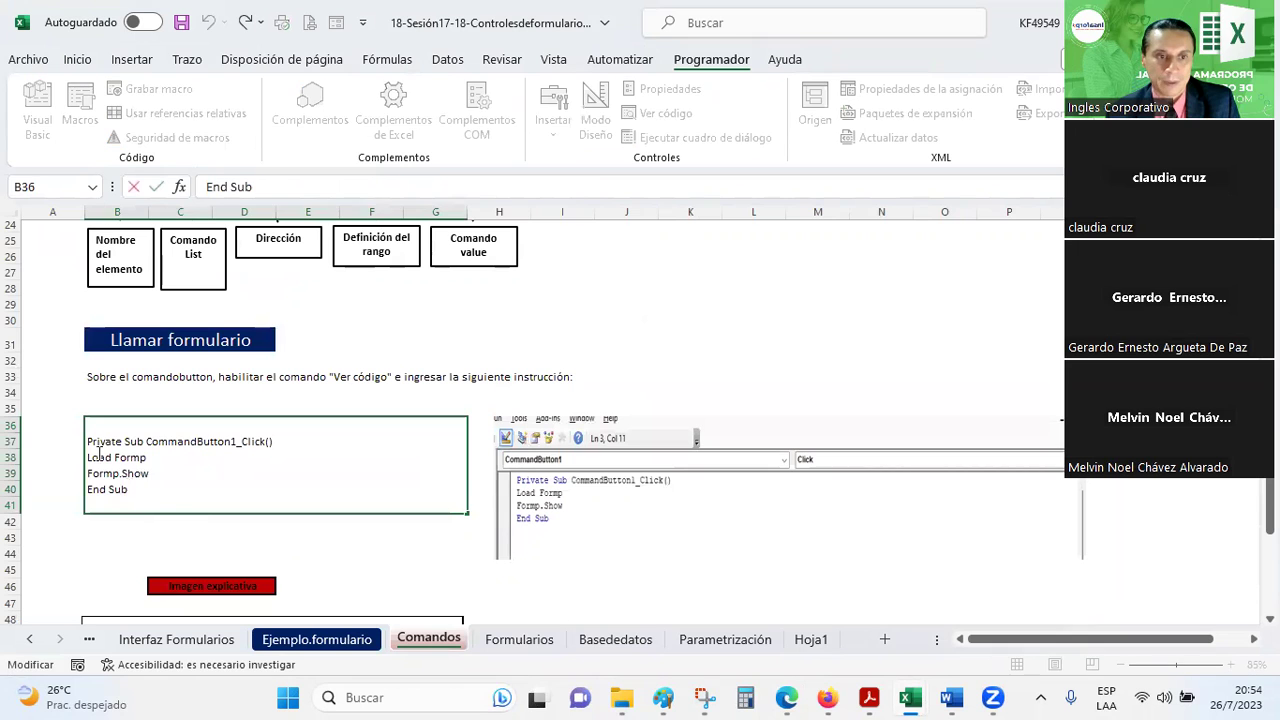
pyautogui.hotkey('alt', 'Tab')
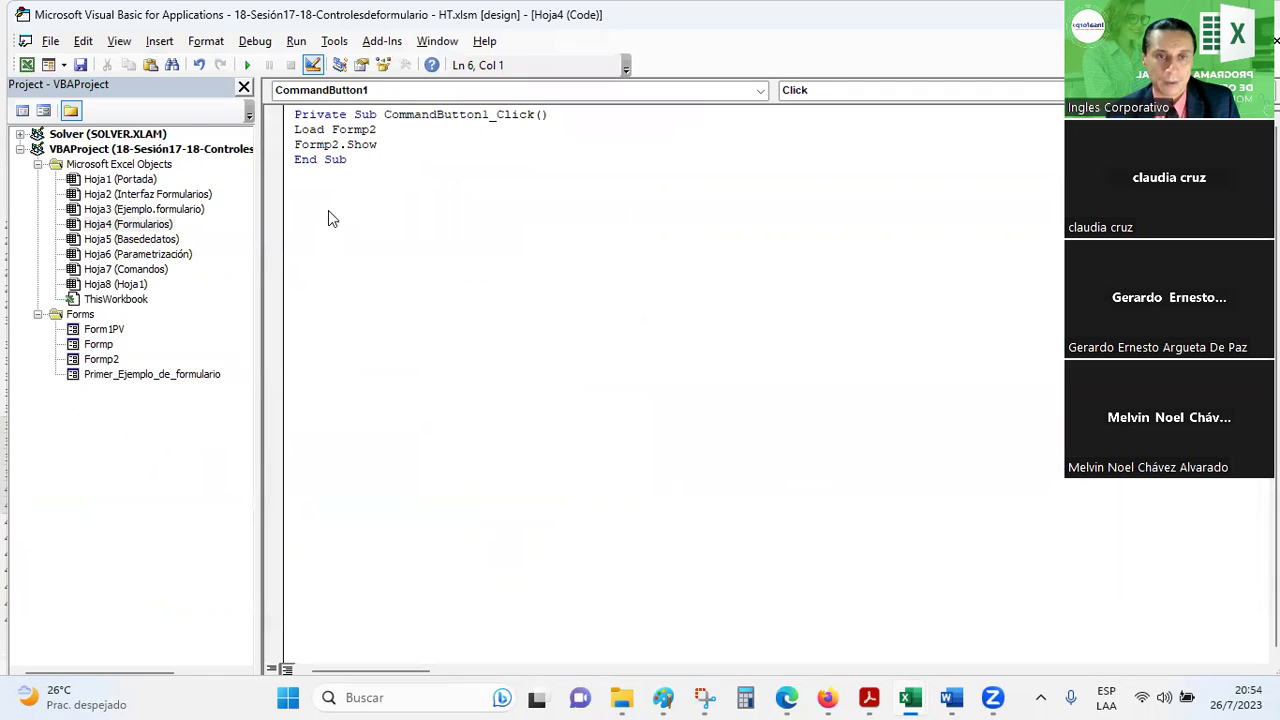
pyautogui.hotkey('alt', 'Tab')
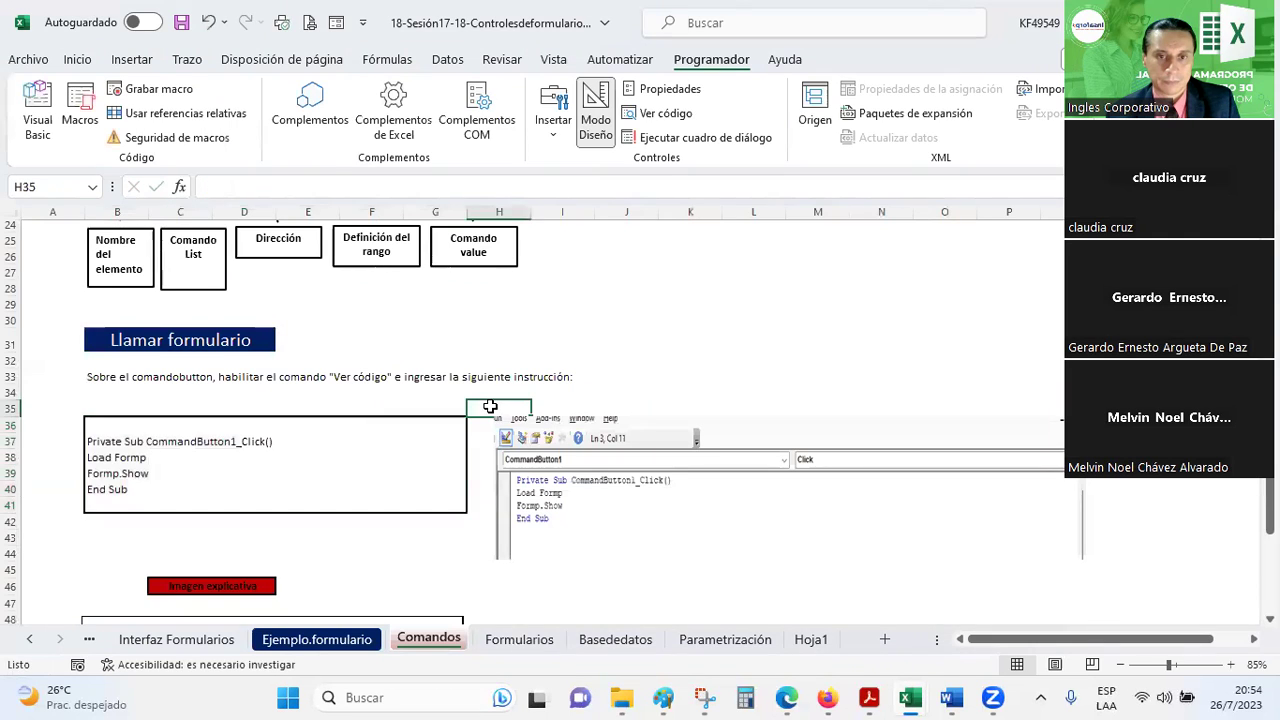
pyautogui.hotkey('alt', 'Tab')
pyautogui.hotkey('ctrl', 'v')
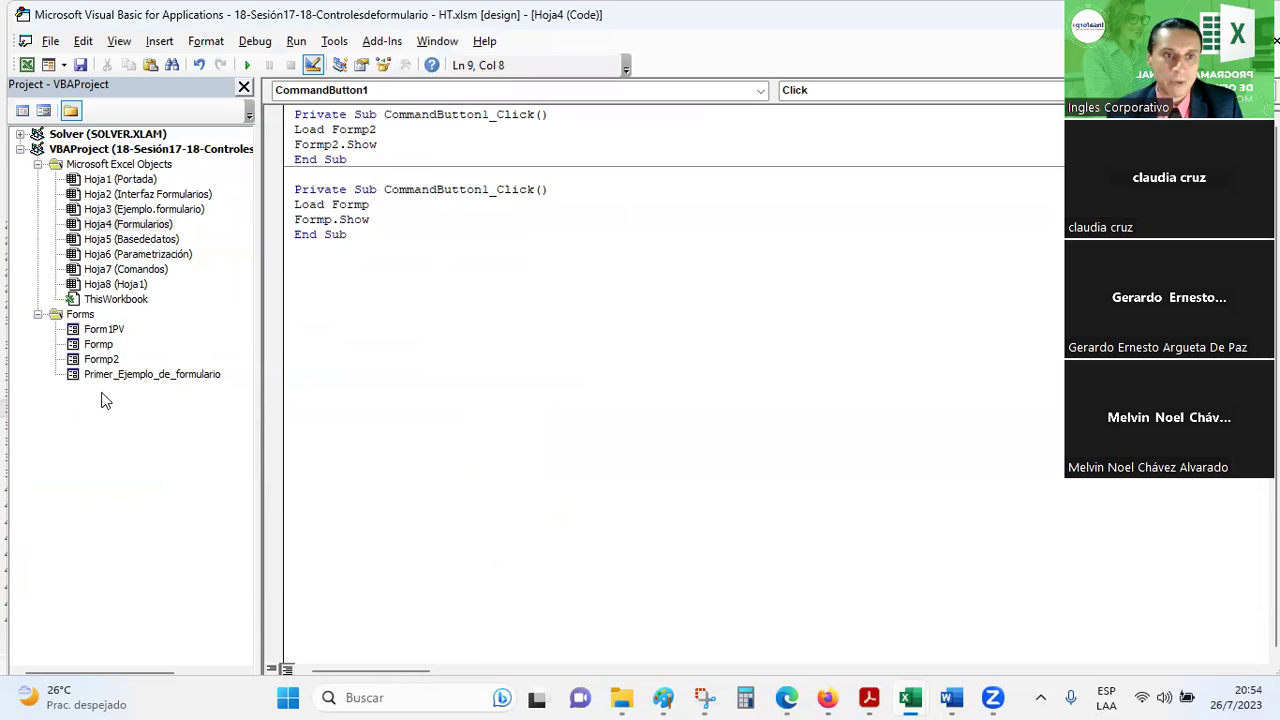
# - Change Formp to Form1PV on both the Load and Show lines
pyautogui.click(368, 205)
pyautogui.write('1')
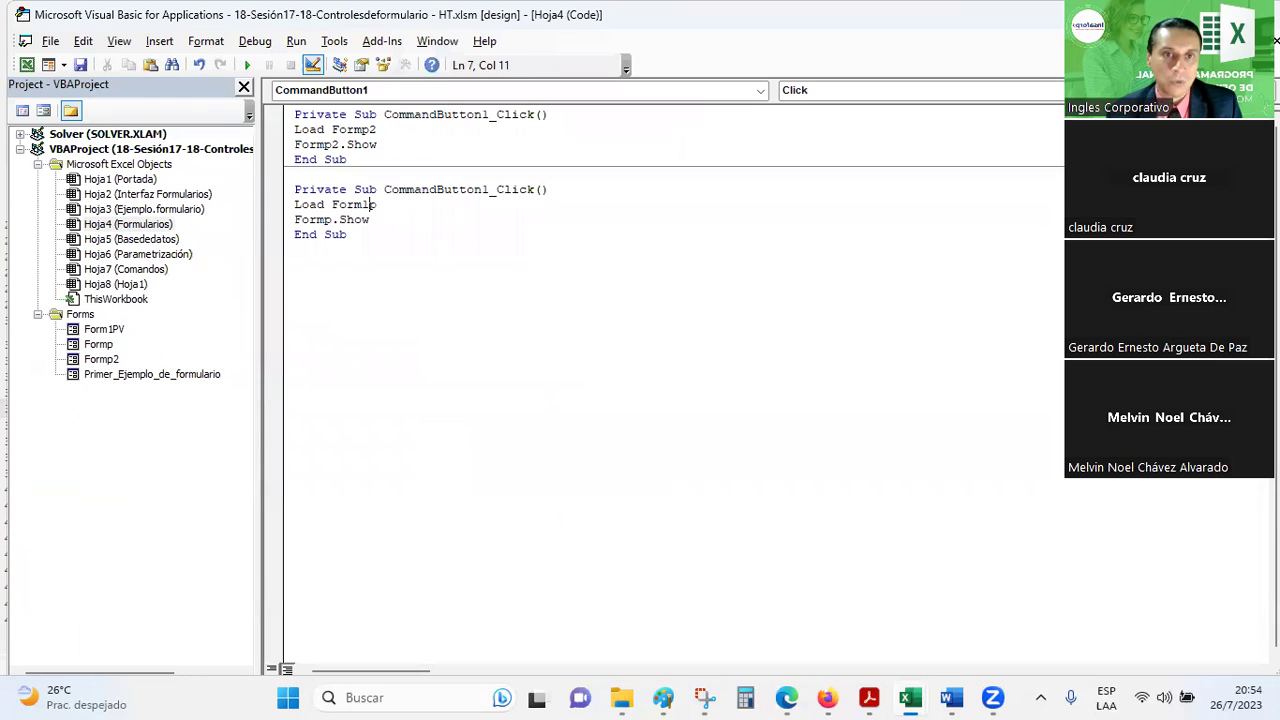
pyautogui.write('pv')
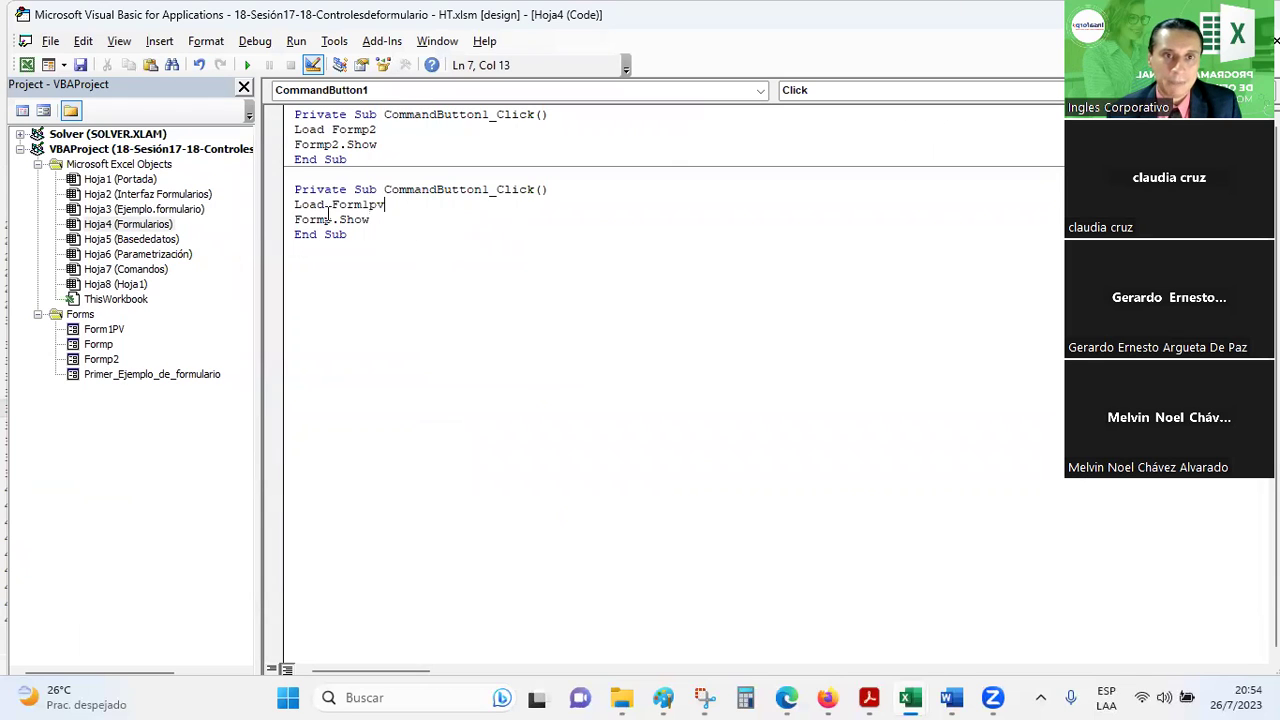
pyautogui.press('BackSpace')
pyautogui.write('1PV')
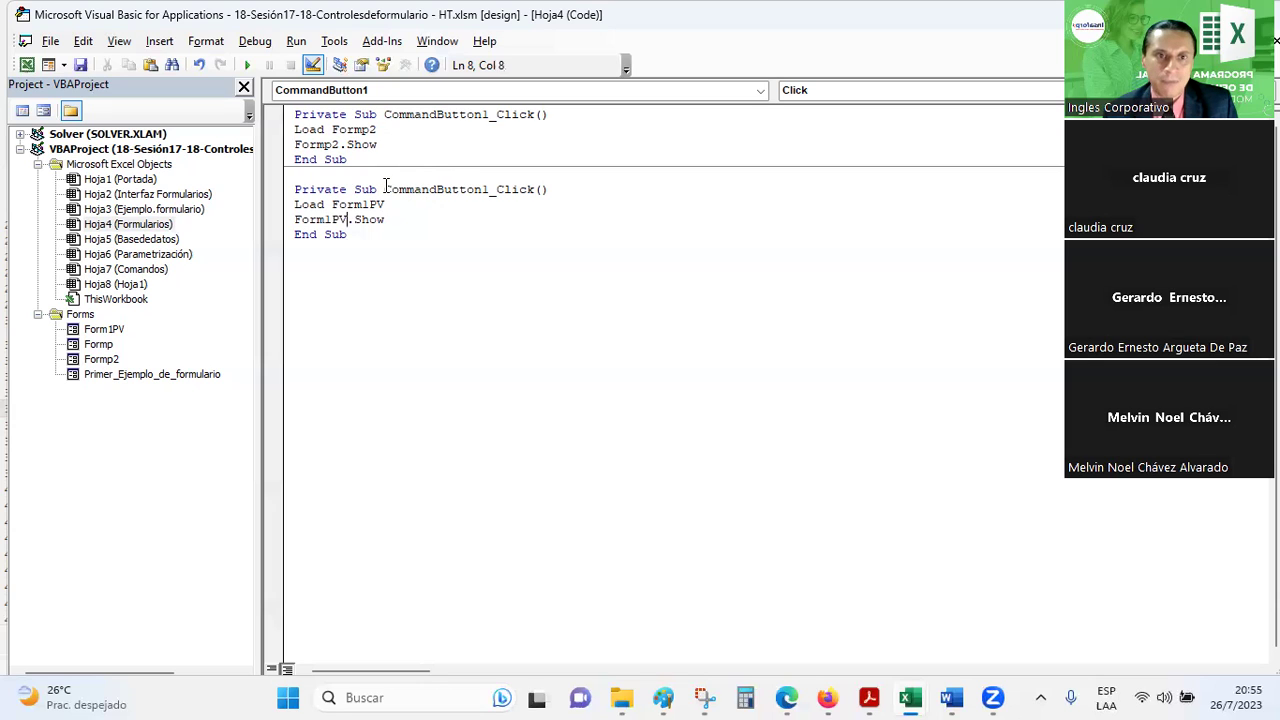
# - Rename the procedure to Form1PVCommandButton4_Click
pyautogui.write('fORM')
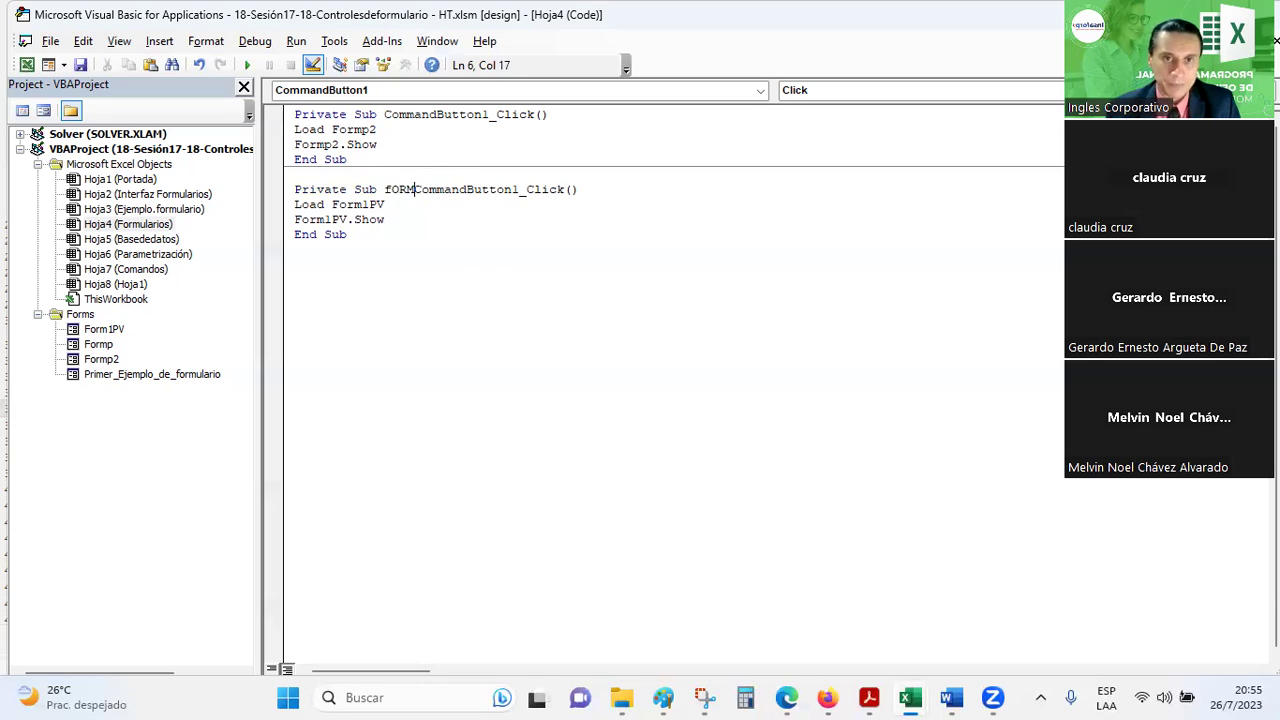
pyautogui.press('BackSpace')
pyautogui.press('BackSpace')
pyautogui.press('BackSpace')
pyautogui.press('BackSpace')
pyautogui.write('Form1PV')
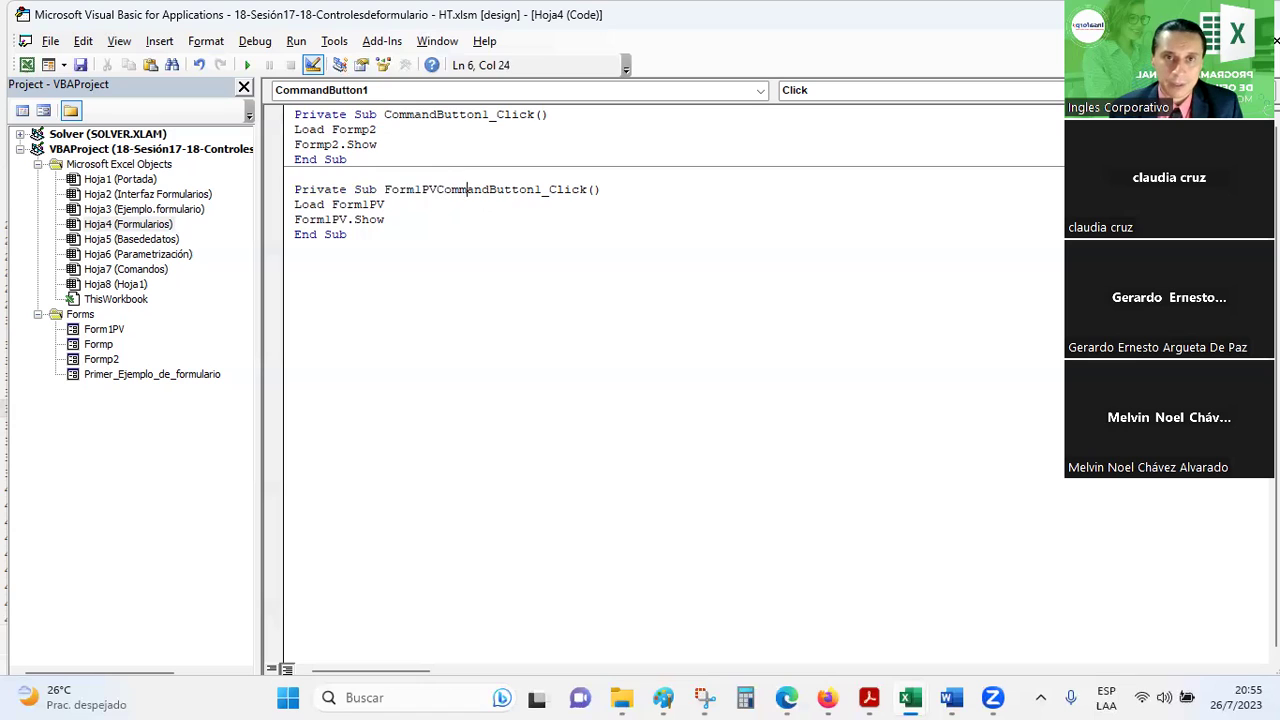
pyautogui.press('Delete')
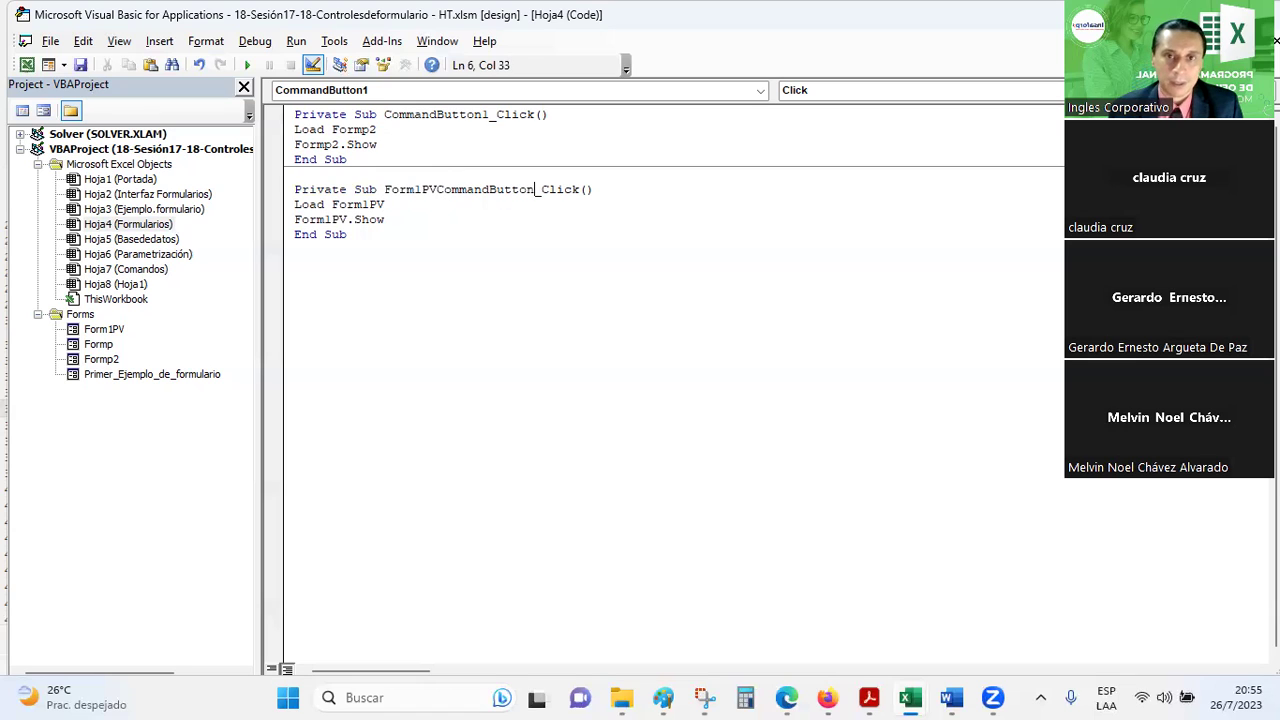
pyautogui.write('4')
pyautogui.click(333, 219)
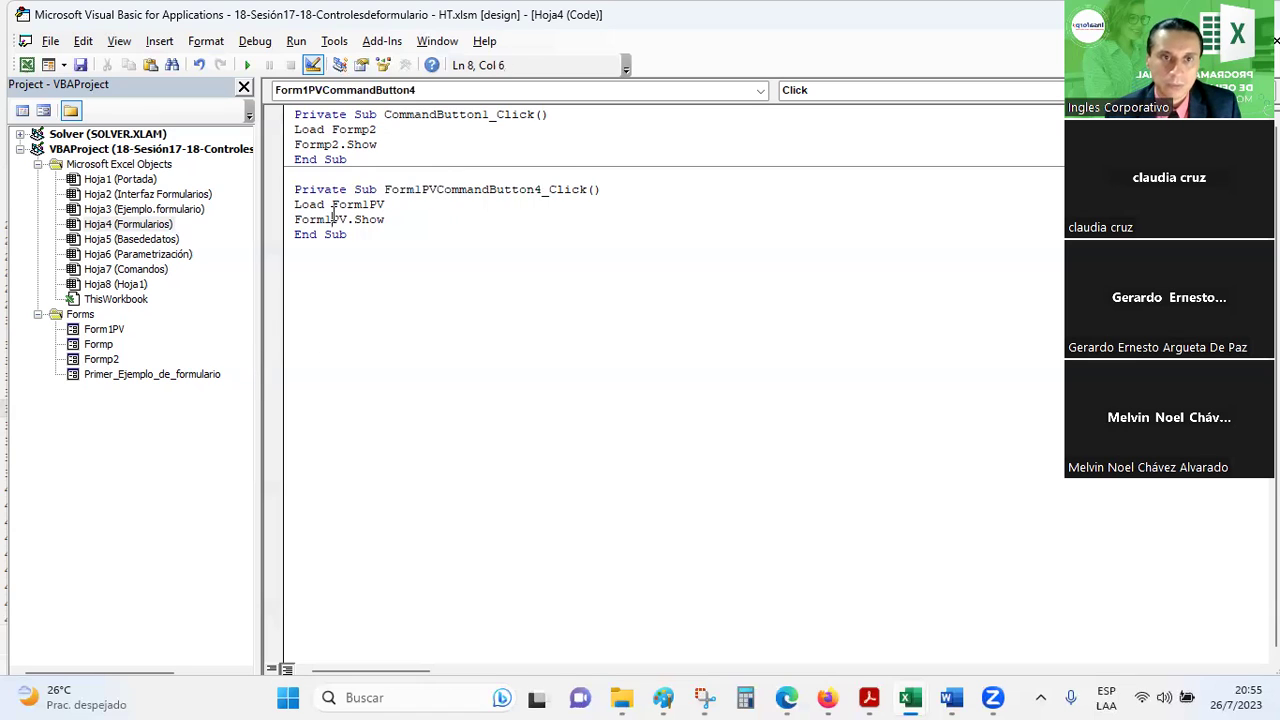
pyautogui.click(760, 91)
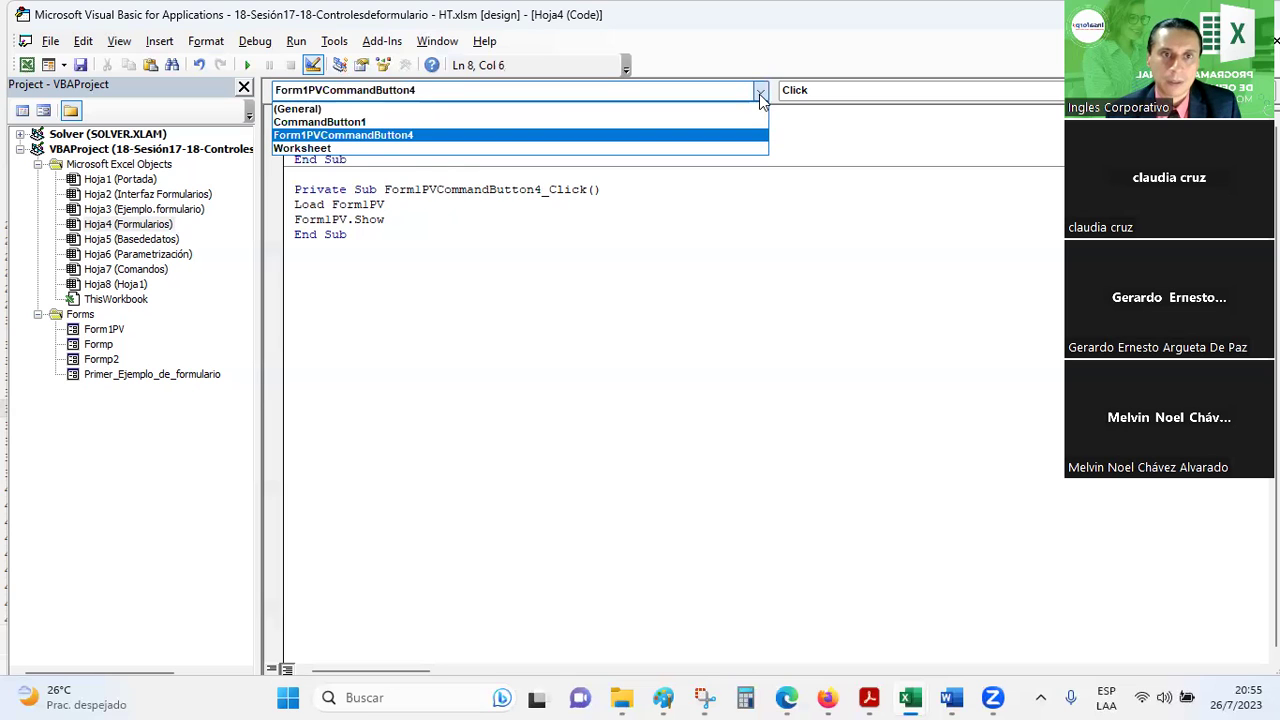
pyautogui.click(759, 94)
pyautogui.click(397, 206)
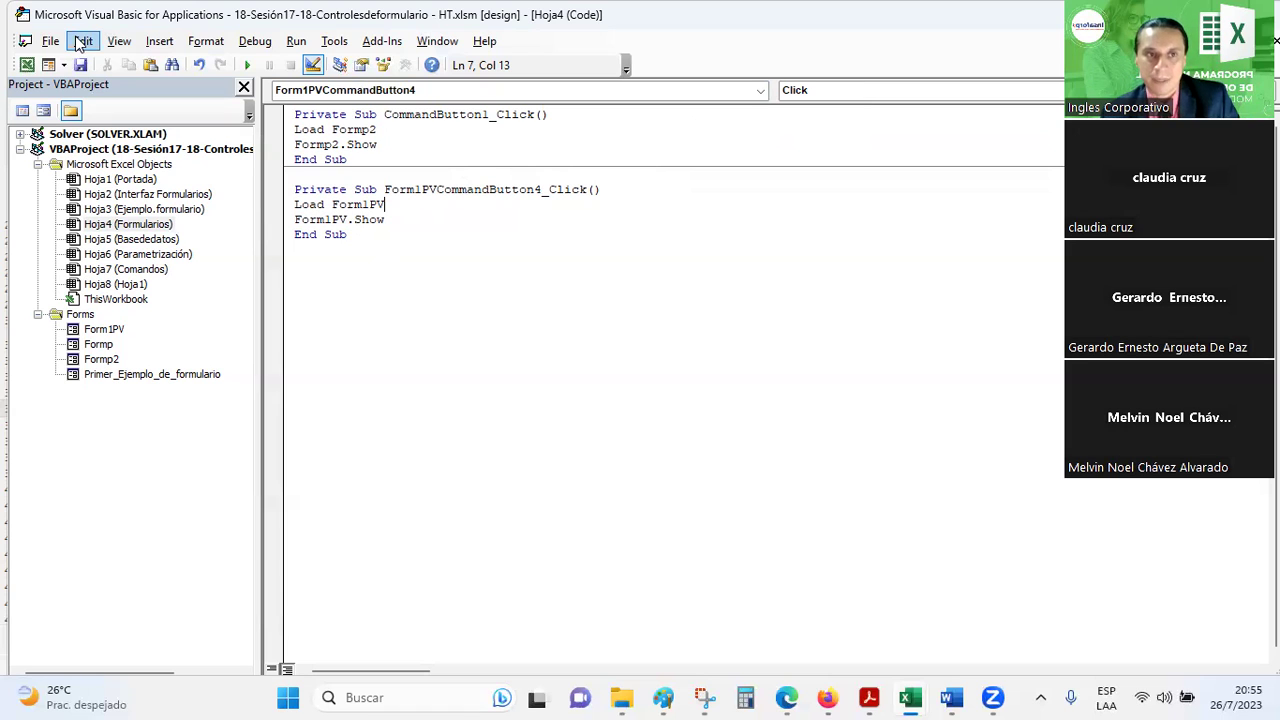
pyautogui.click(369, 297)
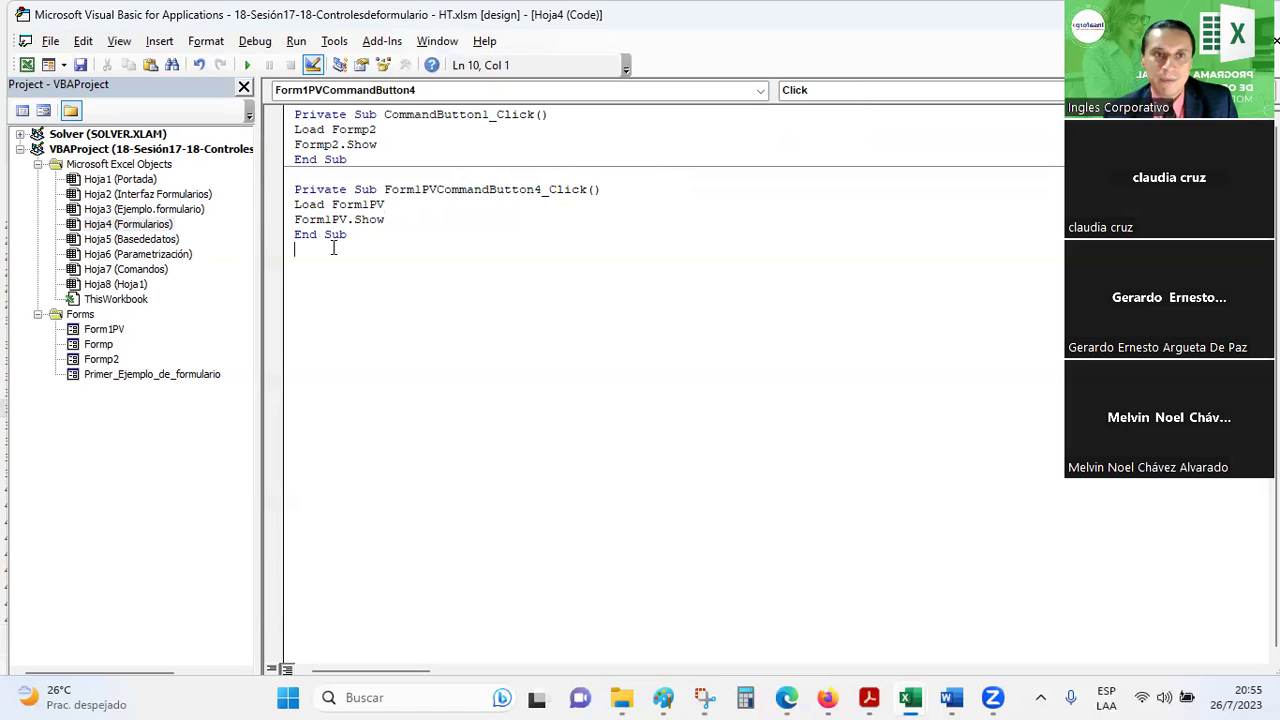
pyautogui.click(247, 65)
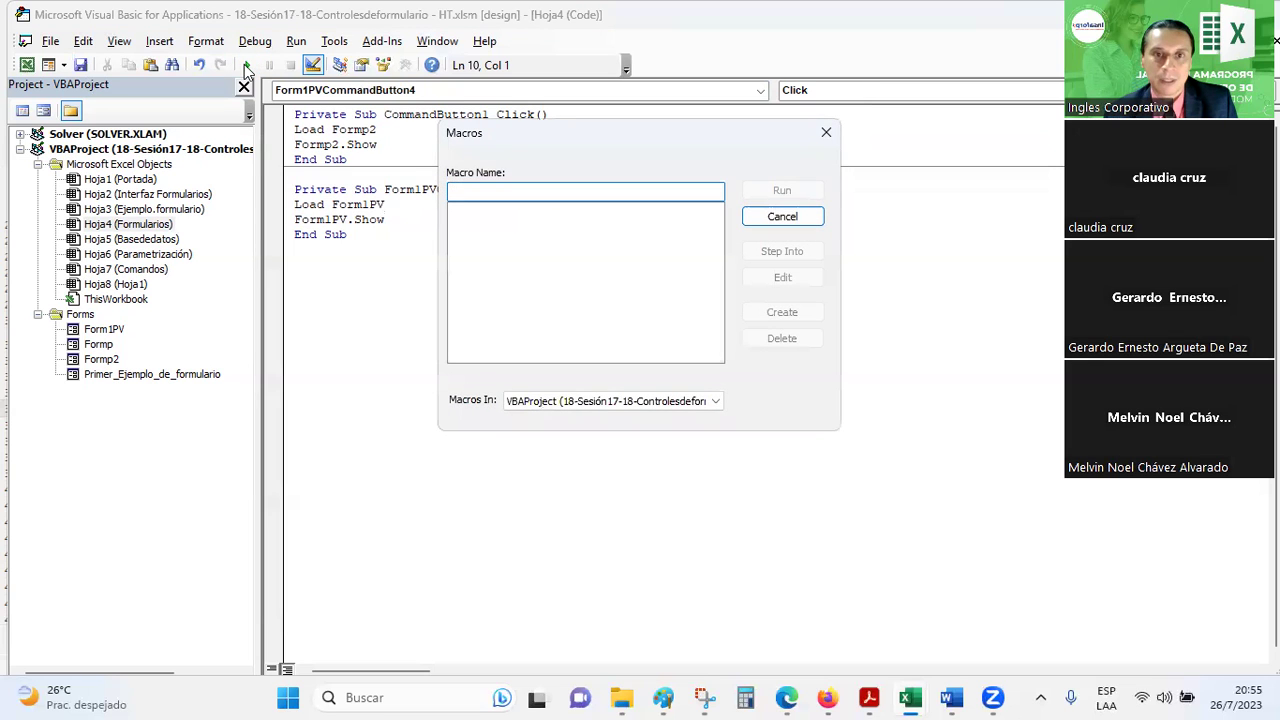
pyautogui.press('Escape')
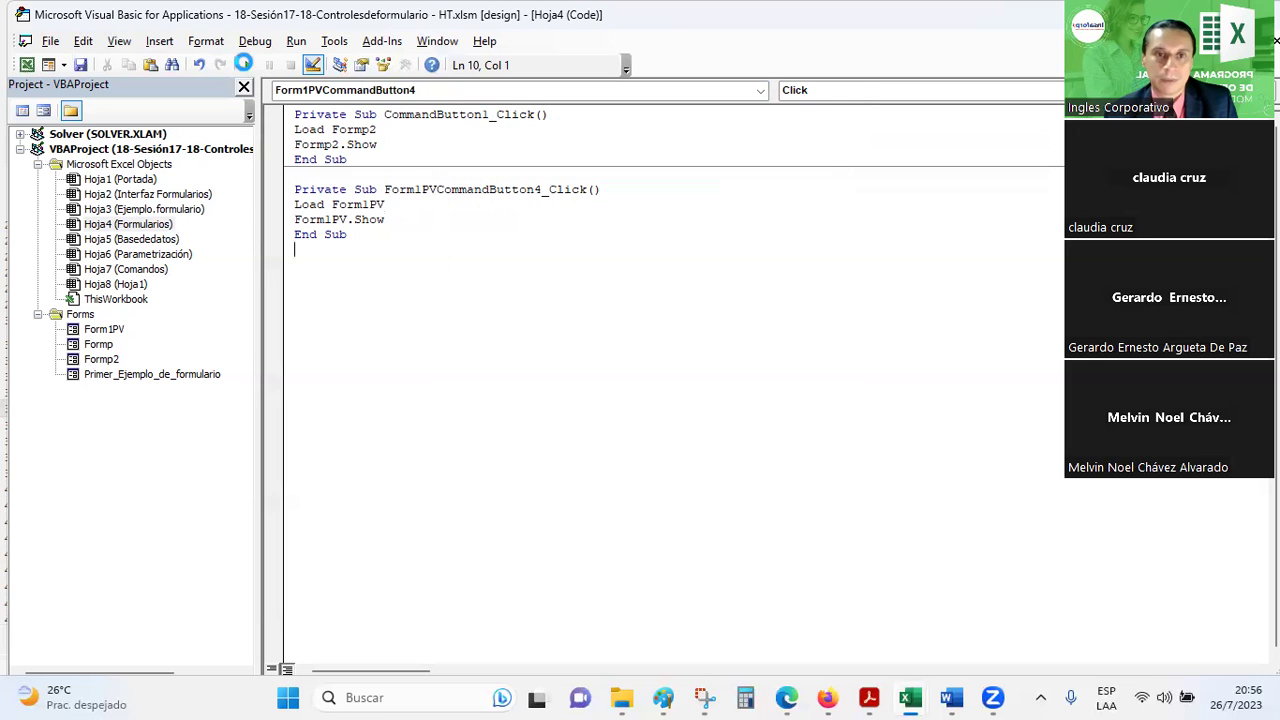
pyautogui.click(247, 65)
pyautogui.click(822, 135)
pyautogui.click(468, 206)
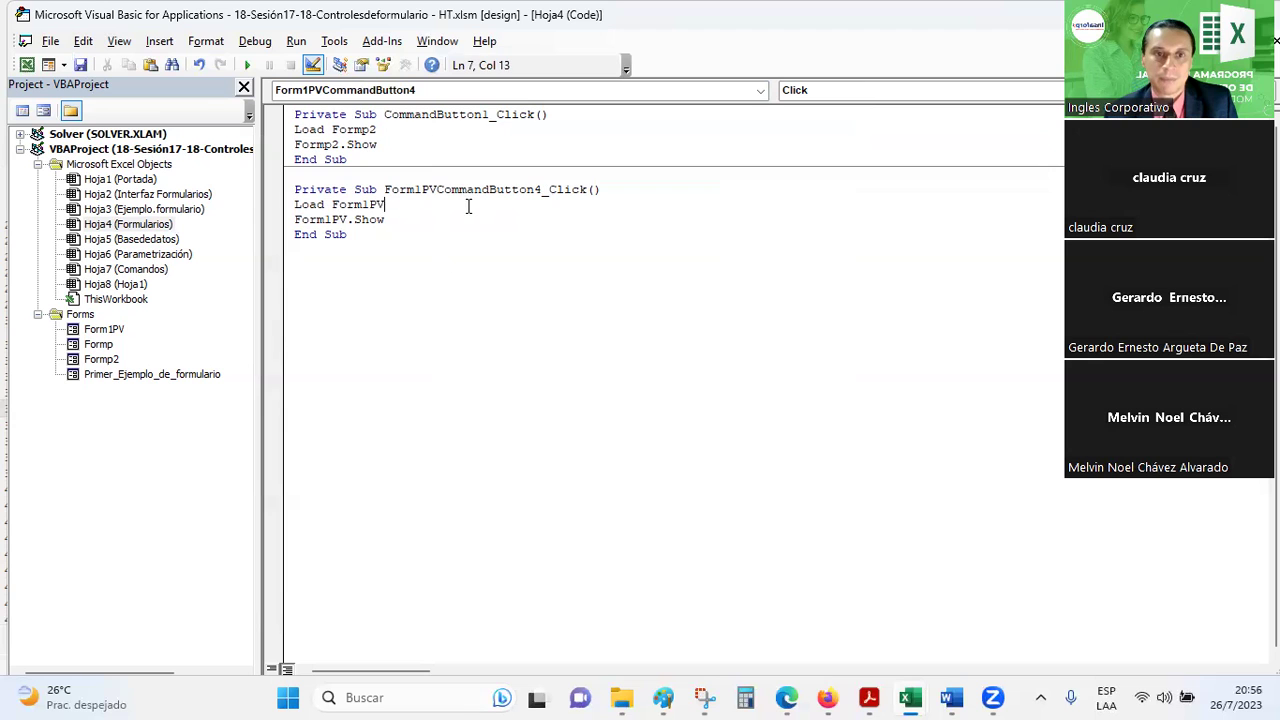
# - Test-run the Sub to show the vehicle form, close it, and return to the Formularios sheet
pyautogui.click(247, 65)
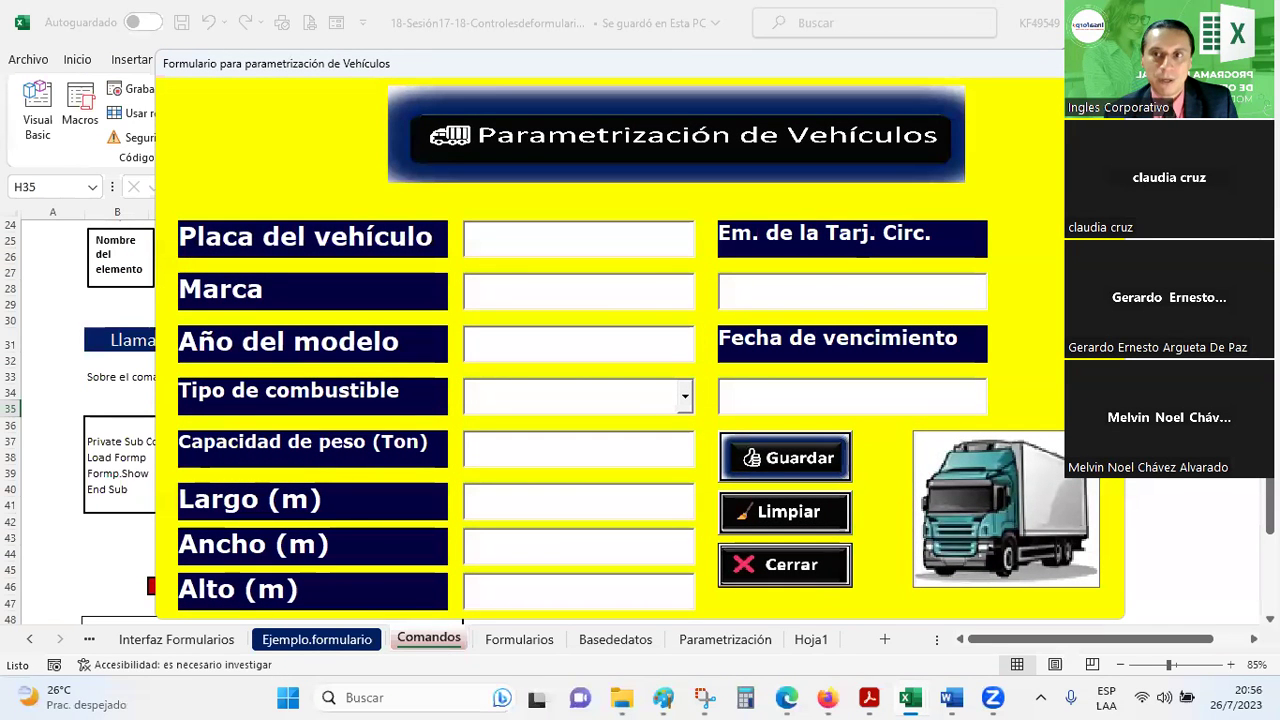
pyautogui.click(1110, 63)
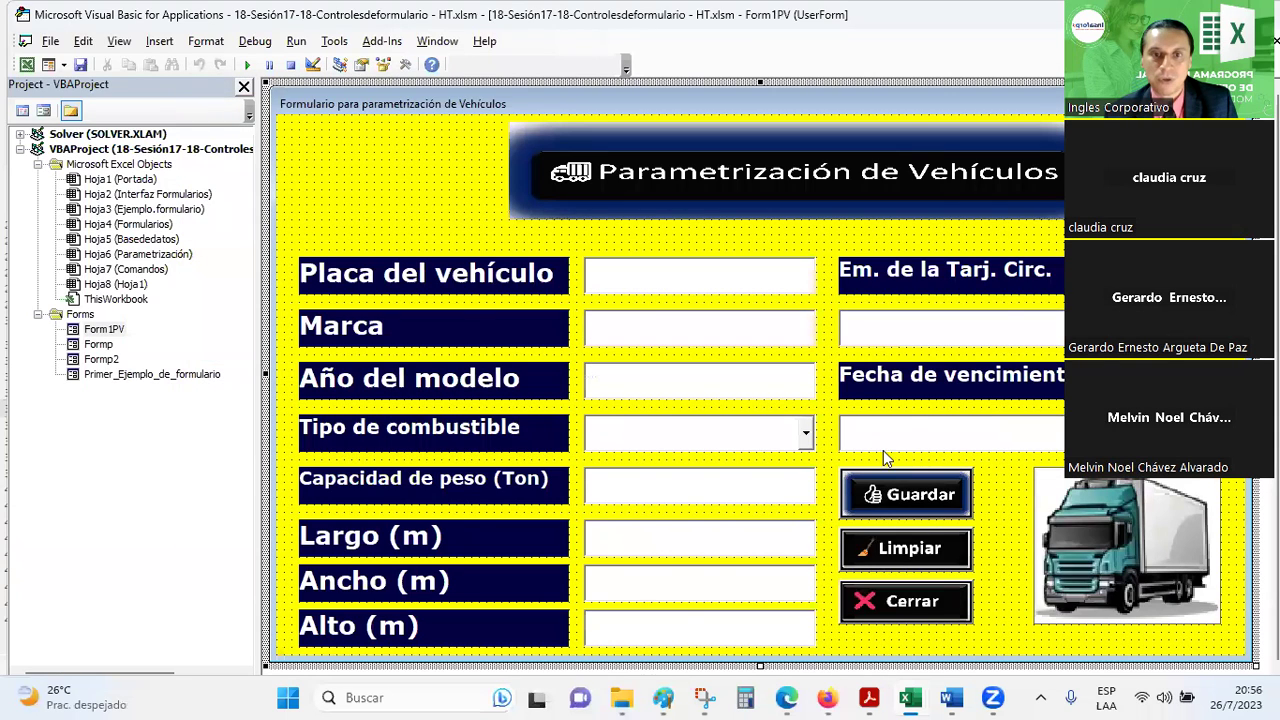
pyautogui.moveTo(910, 697)
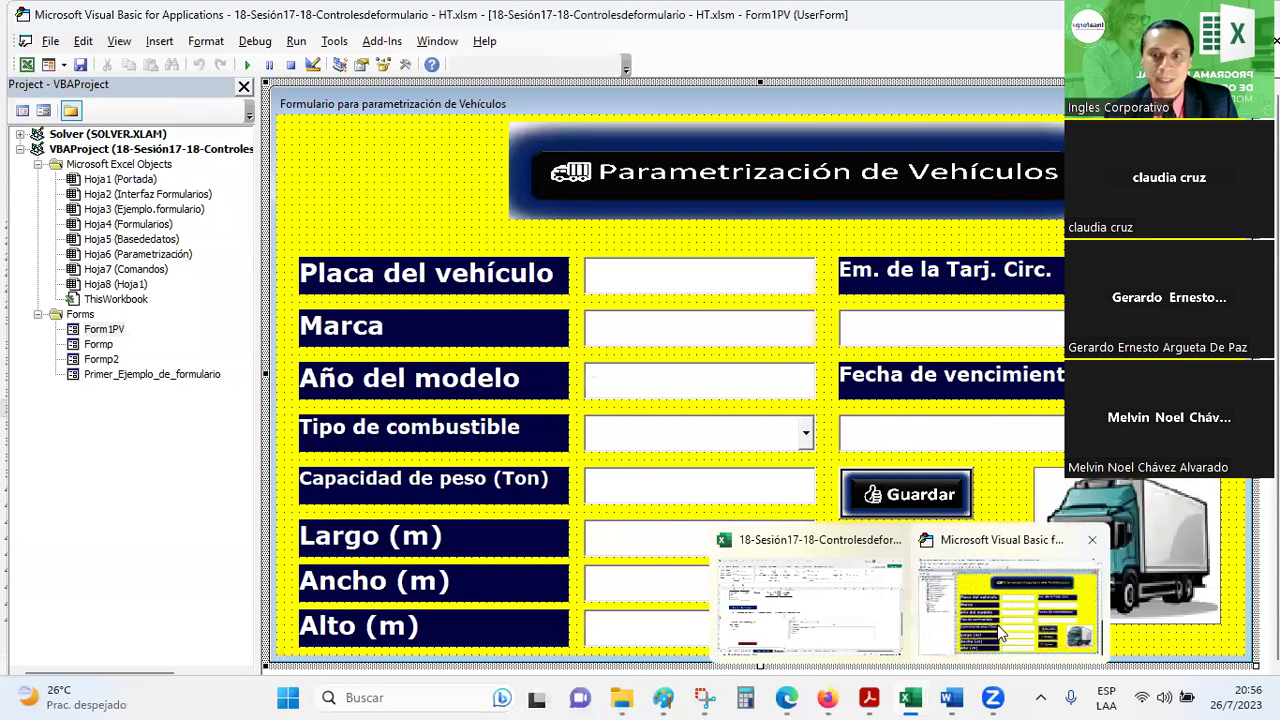
pyautogui.click(878, 640)
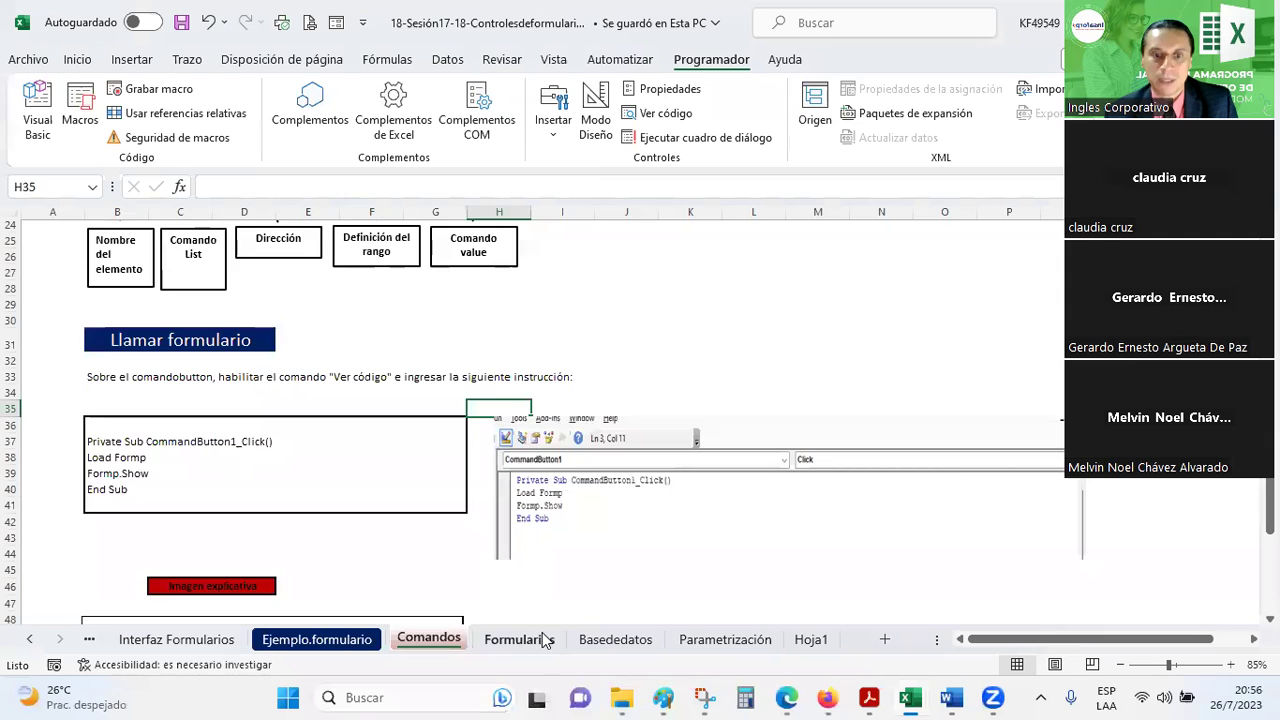
pyautogui.click(540, 640)
# - Open the vehicle form from the green 'Form. para ingresar las CV' button, close it, and reopen it
pyautogui.click(645, 386)
pyautogui.click(612, 385)
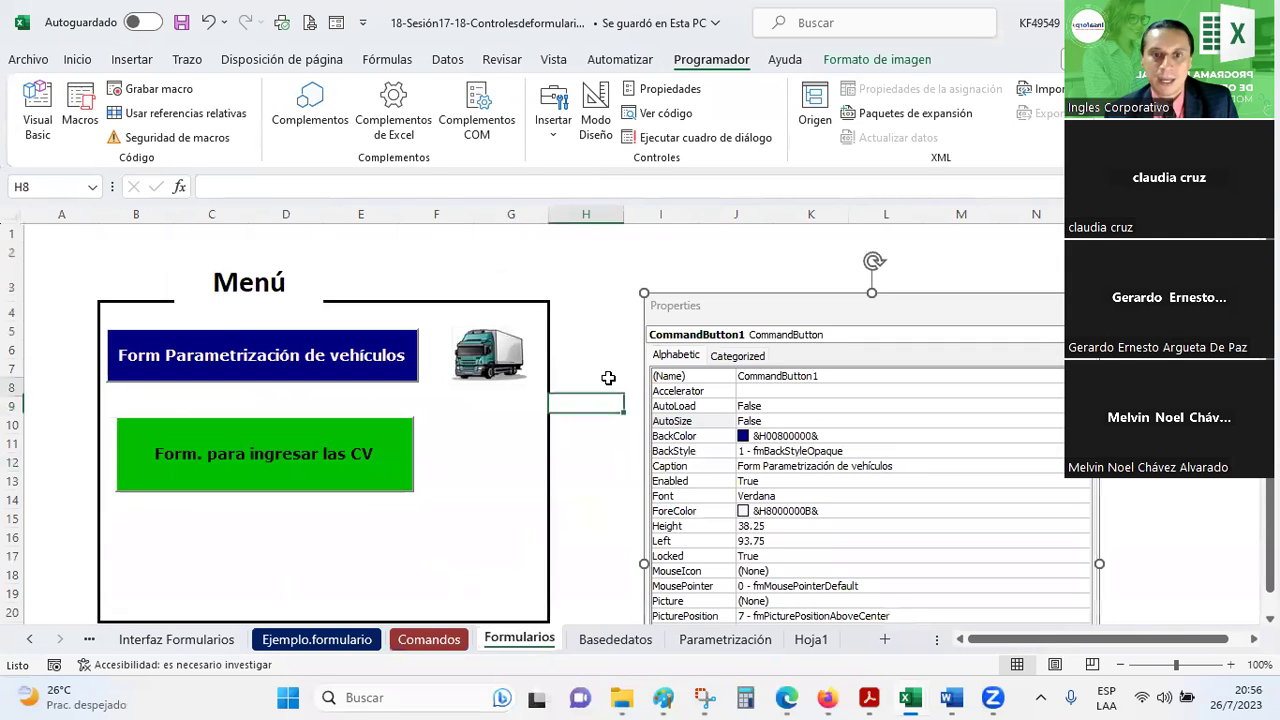
pyautogui.click(339, 459)
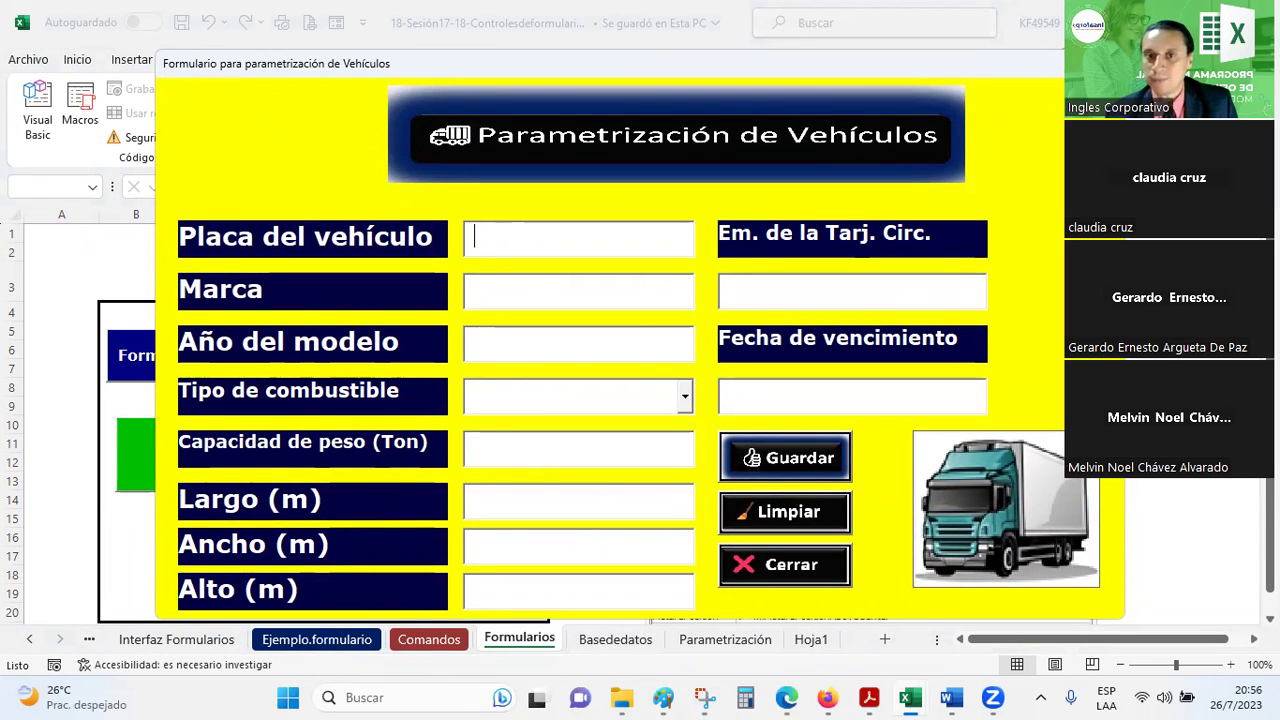
pyautogui.click(1105, 63)
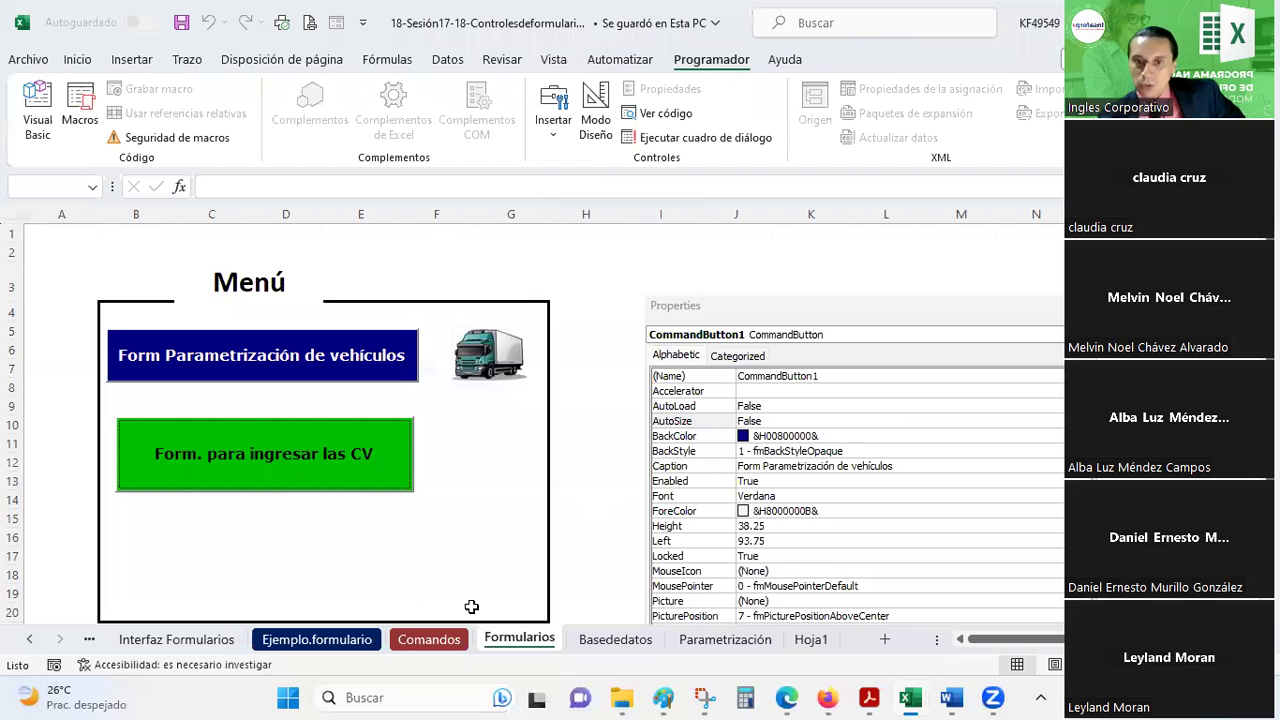
pyautogui.click(358, 461)
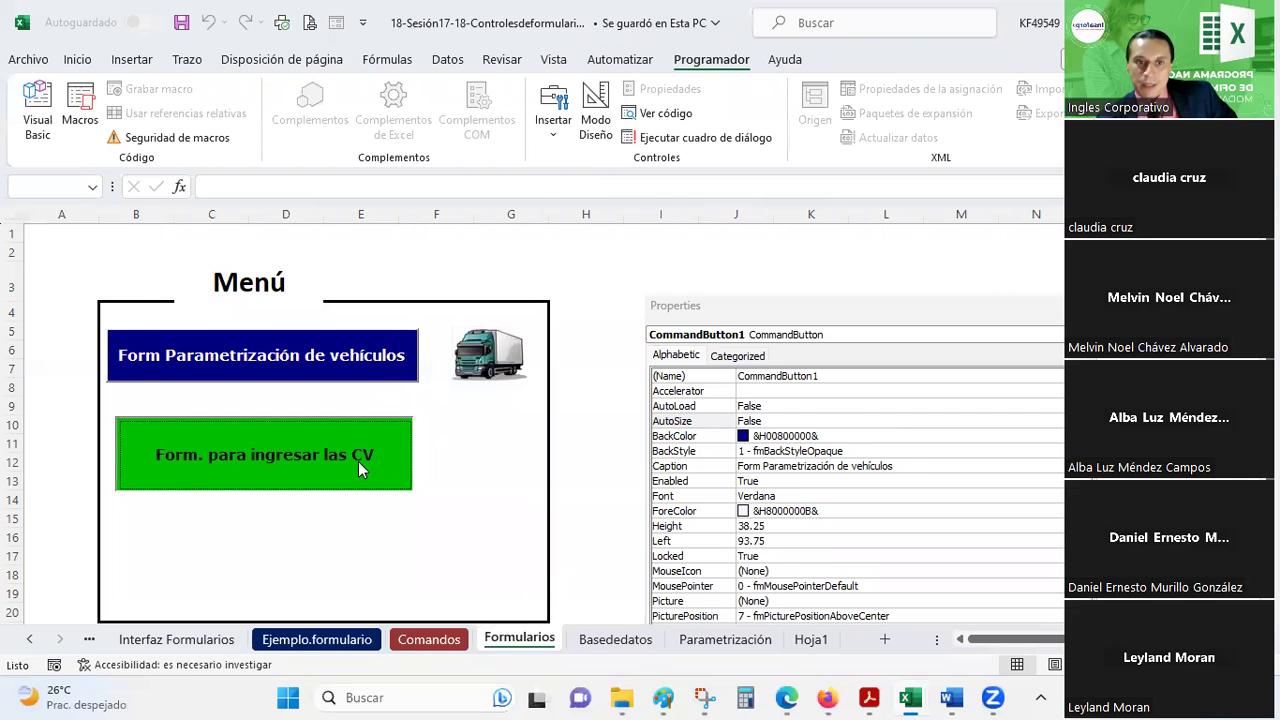